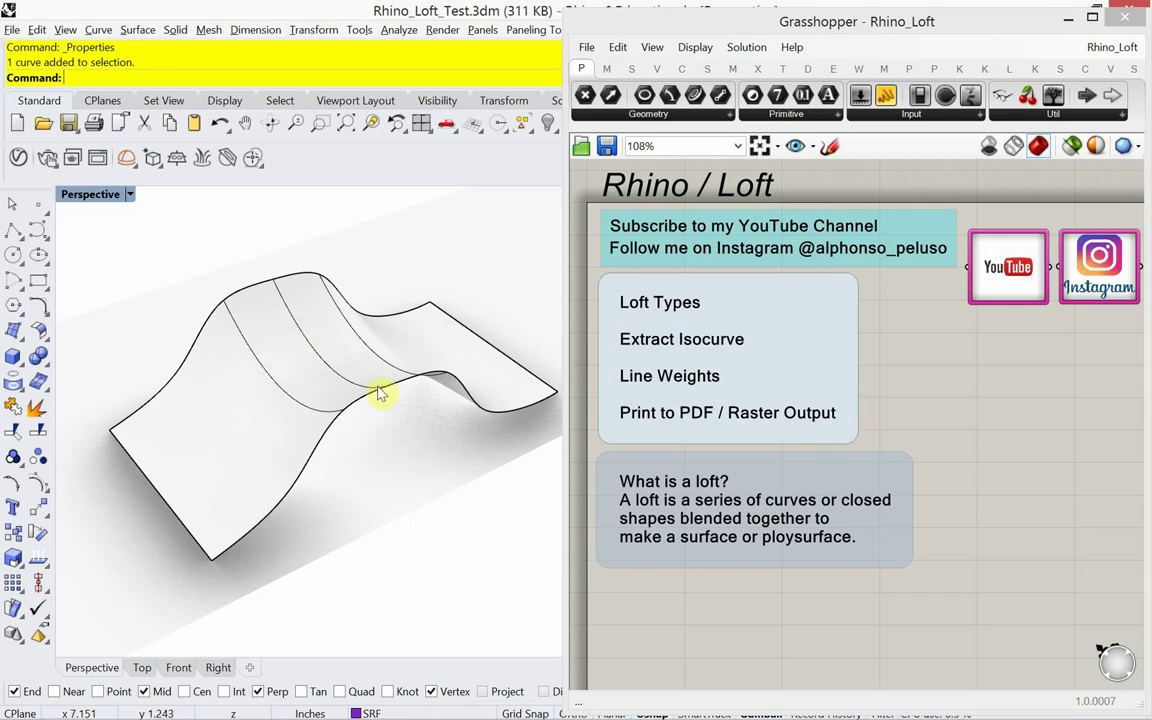
# Start a new model from the Small Objects - Inches template without saving the current file, and maximize the Perspective viewport.
pyautogui.click(12, 30)
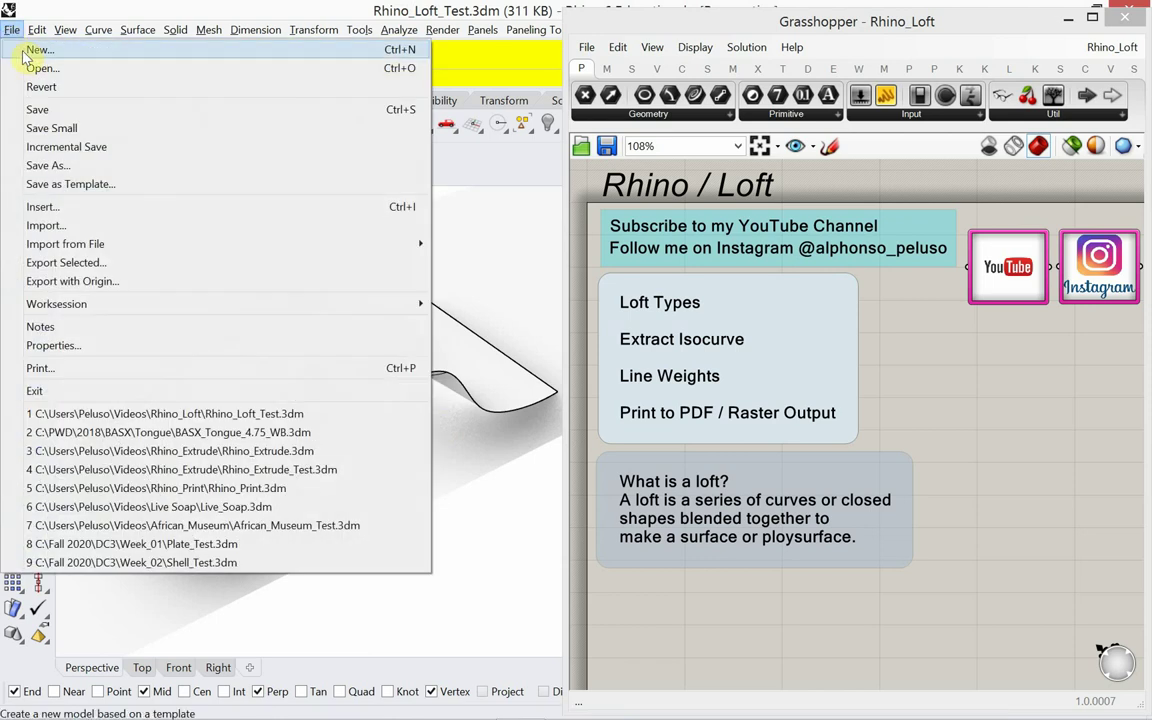
pyautogui.click(24, 52)
pyautogui.click(602, 436)
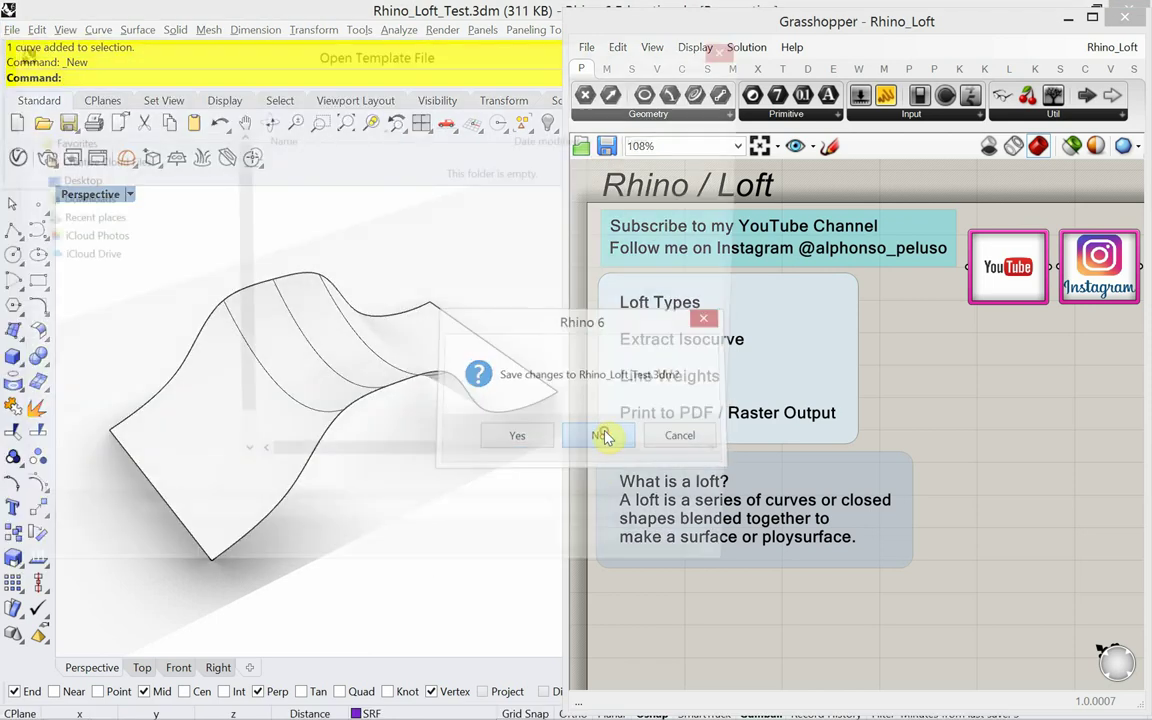
pyautogui.doubleClick(345, 338)
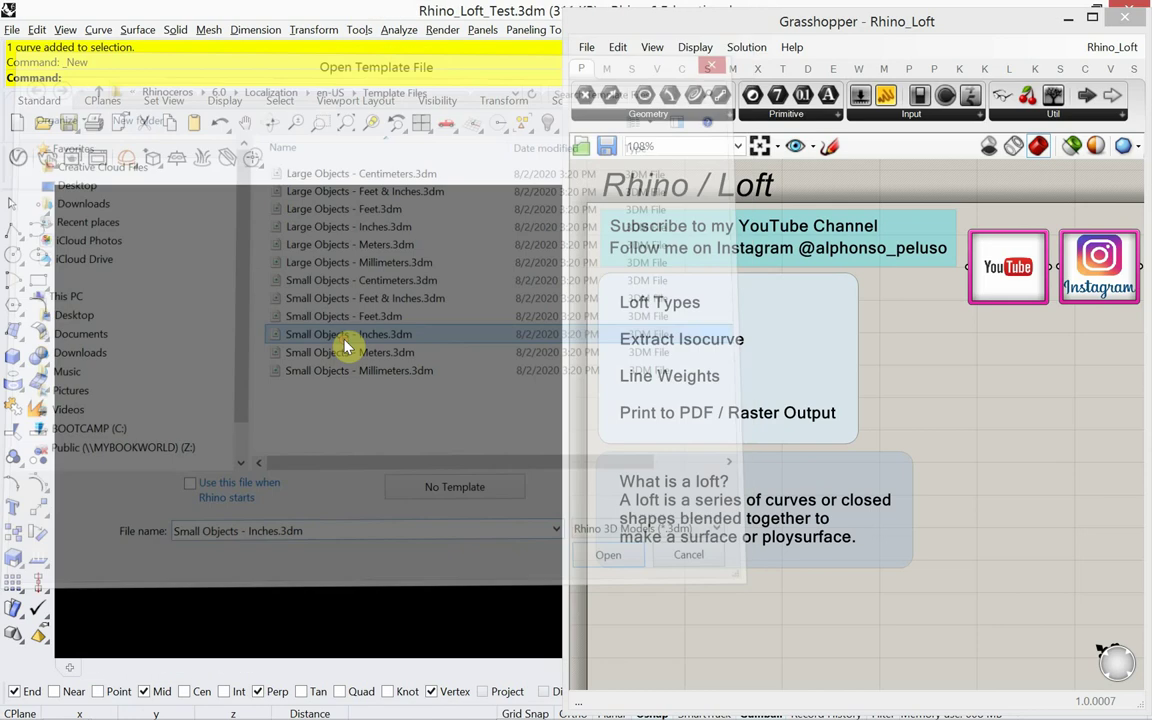
pyautogui.doubleClick(437, 197)
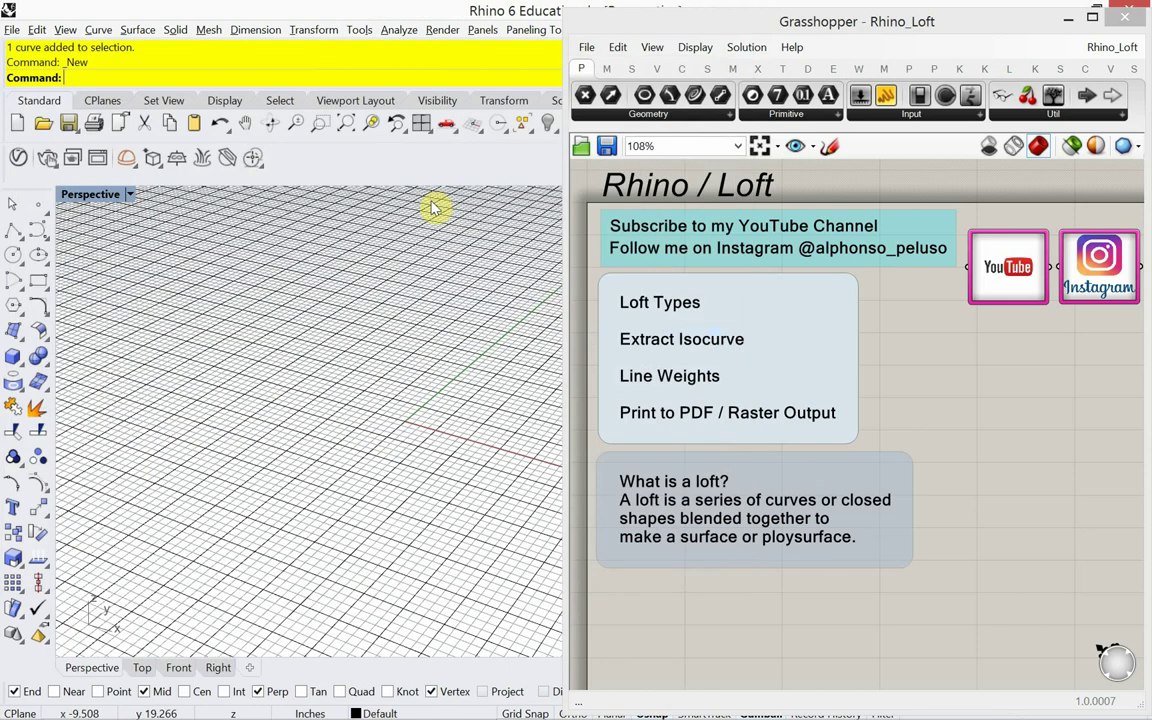
# Open the grid settings in Document Properties and set the grid line count to 10.
pyautogui.scroll(6, 352, 478)
pyautogui.scroll(6, 440, 430)
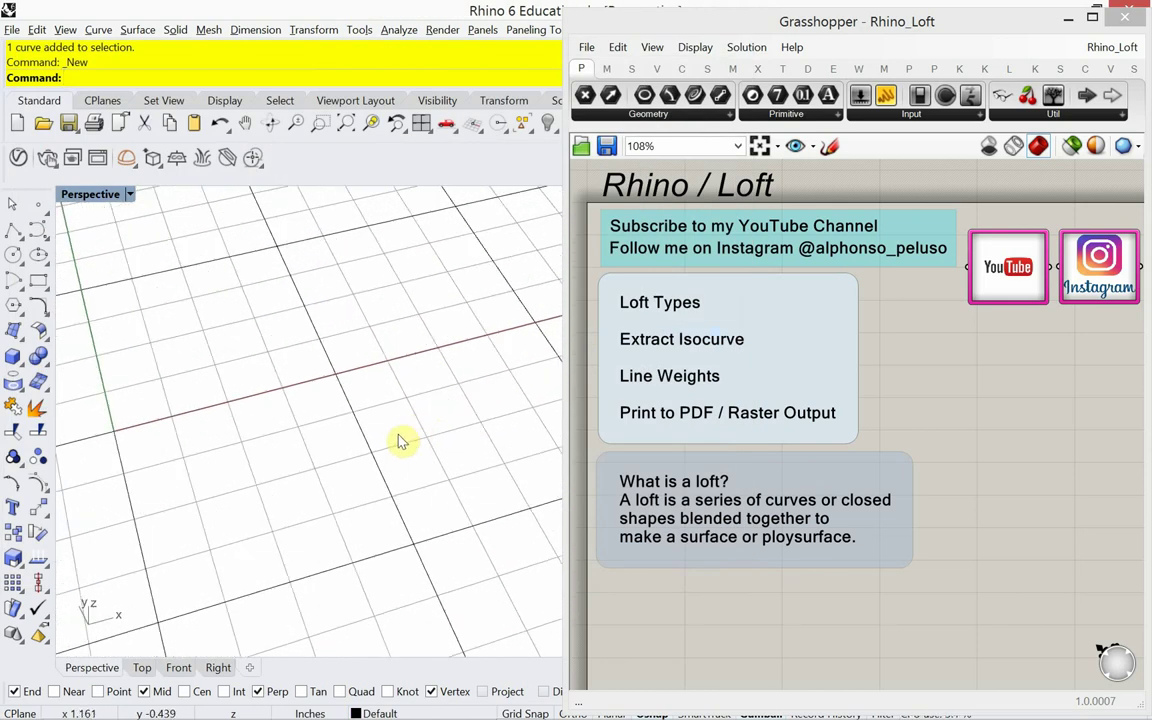
pyautogui.keyDown('shift'); pyautogui.moveTo(370, 444); pyautogui.dragTo(437, 540, button='right'); pyautogui.keyUp('shift')
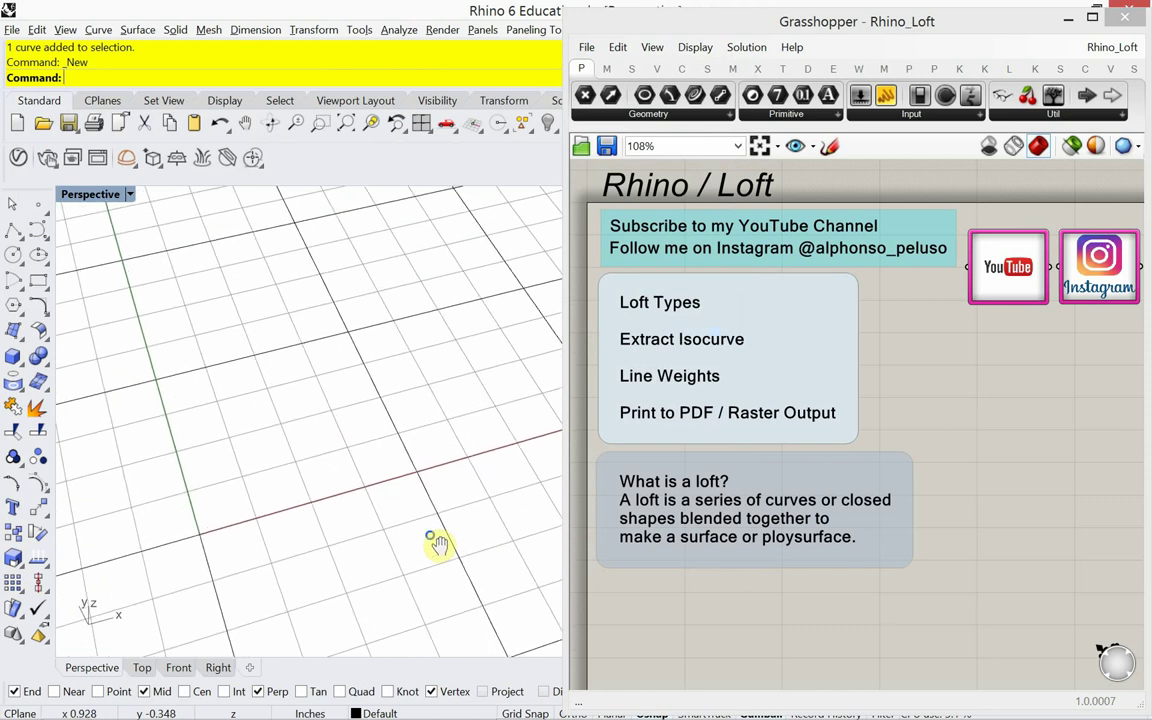
pyautogui.click(11, 30)
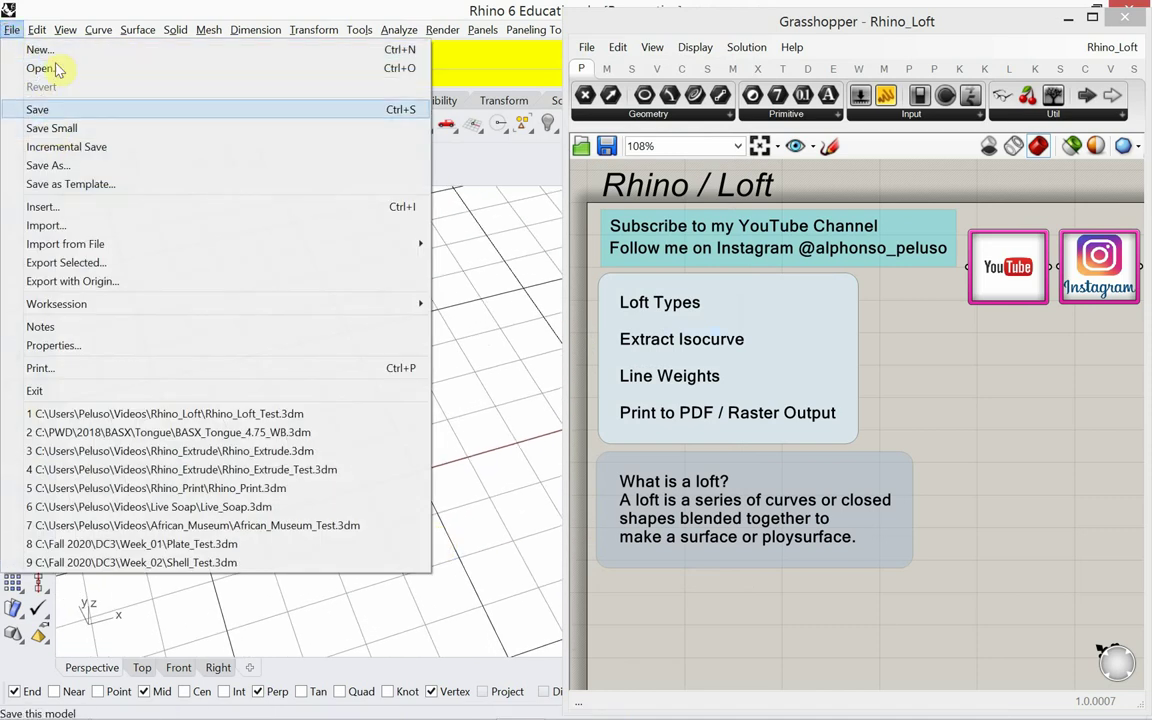
pyautogui.click(62, 28)
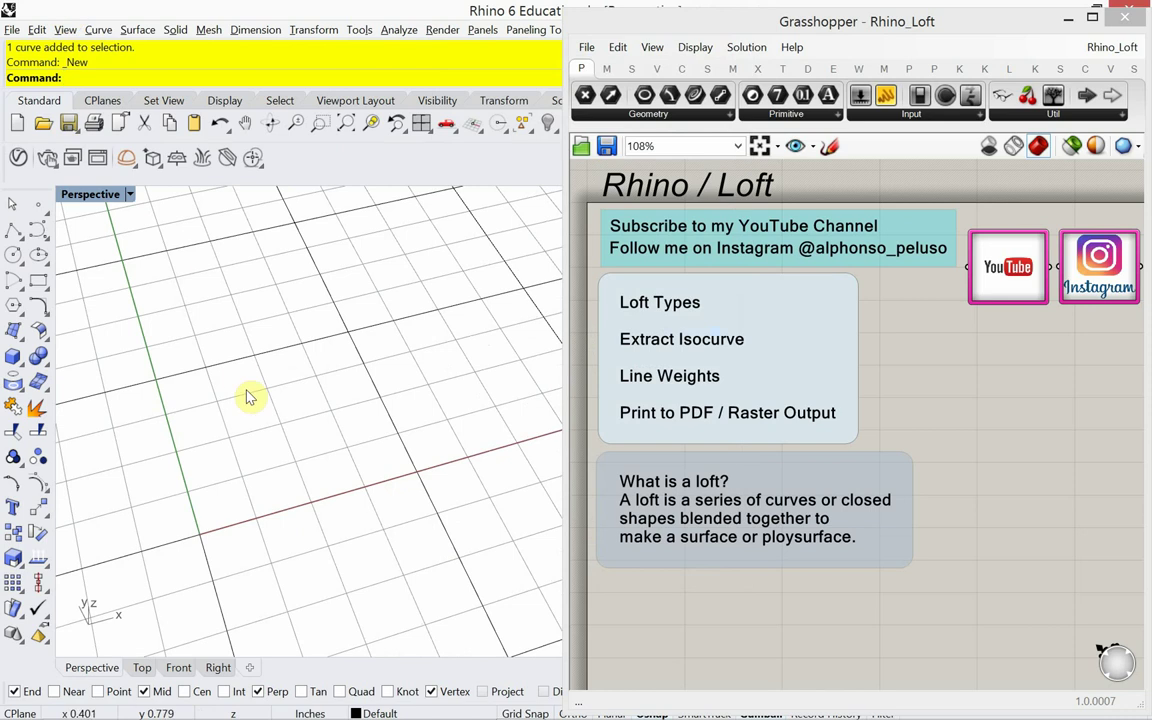
pyautogui.write('DocumentProperties')
pyautogui.press('Return')
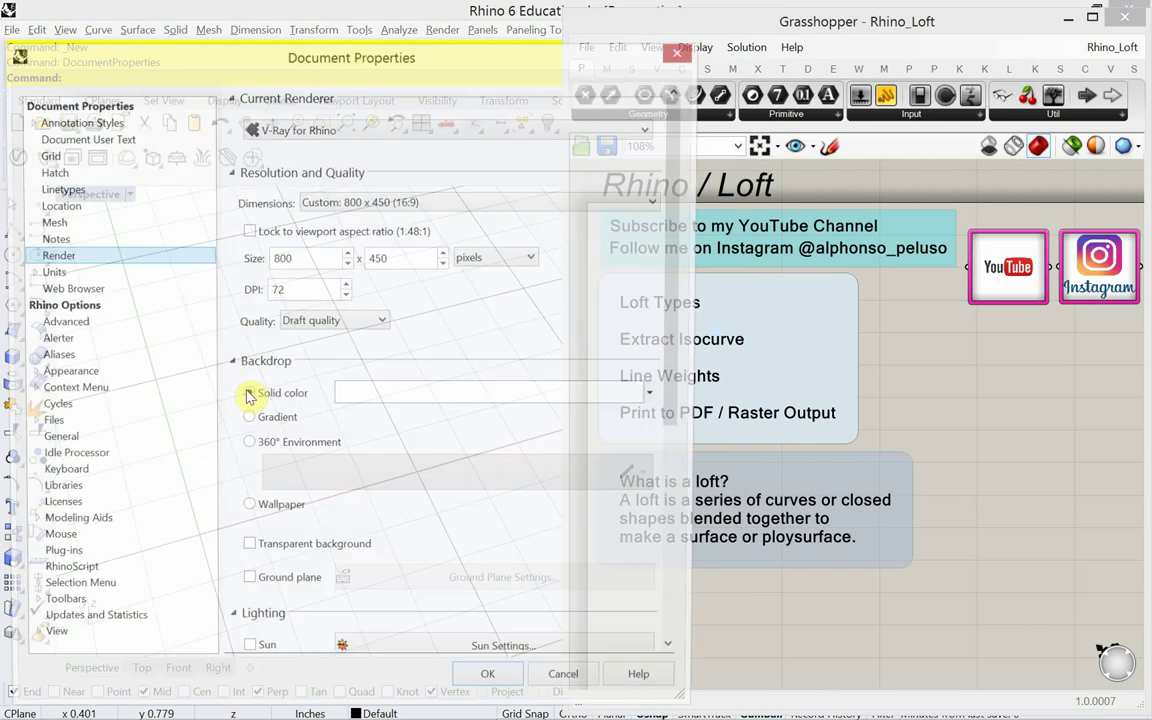
pyautogui.click(49, 156)
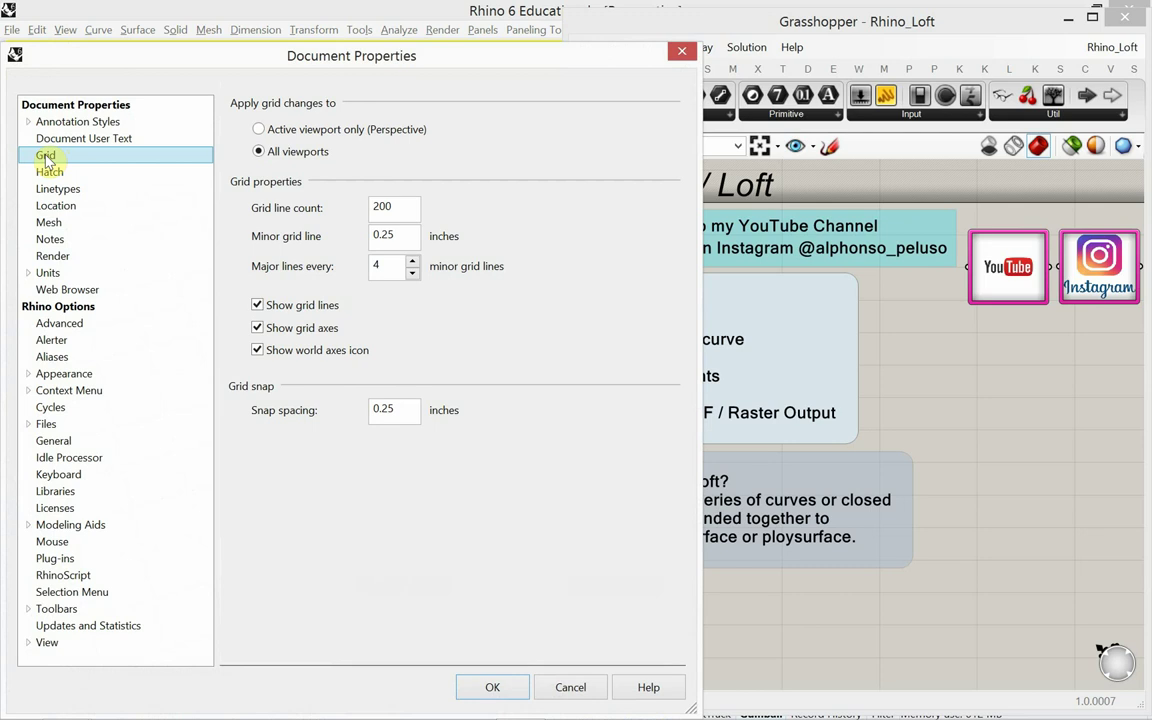
pyautogui.moveTo(391, 208); pyautogui.dragTo(355, 209)
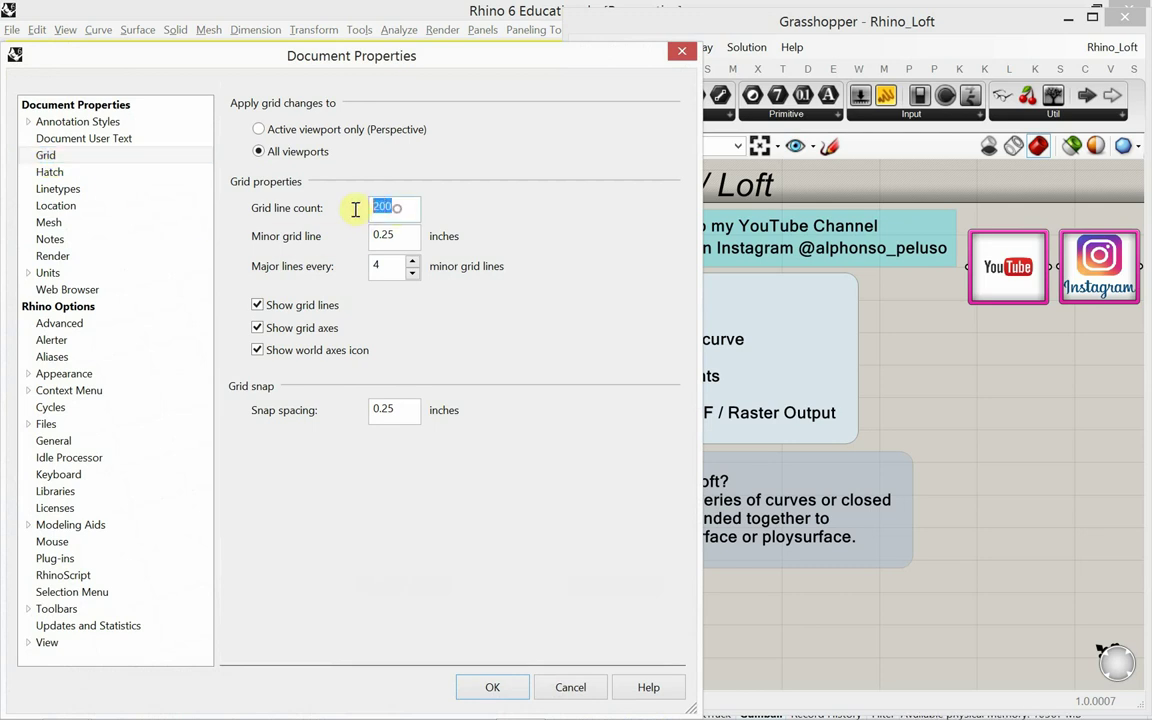
pyautogui.write('10')
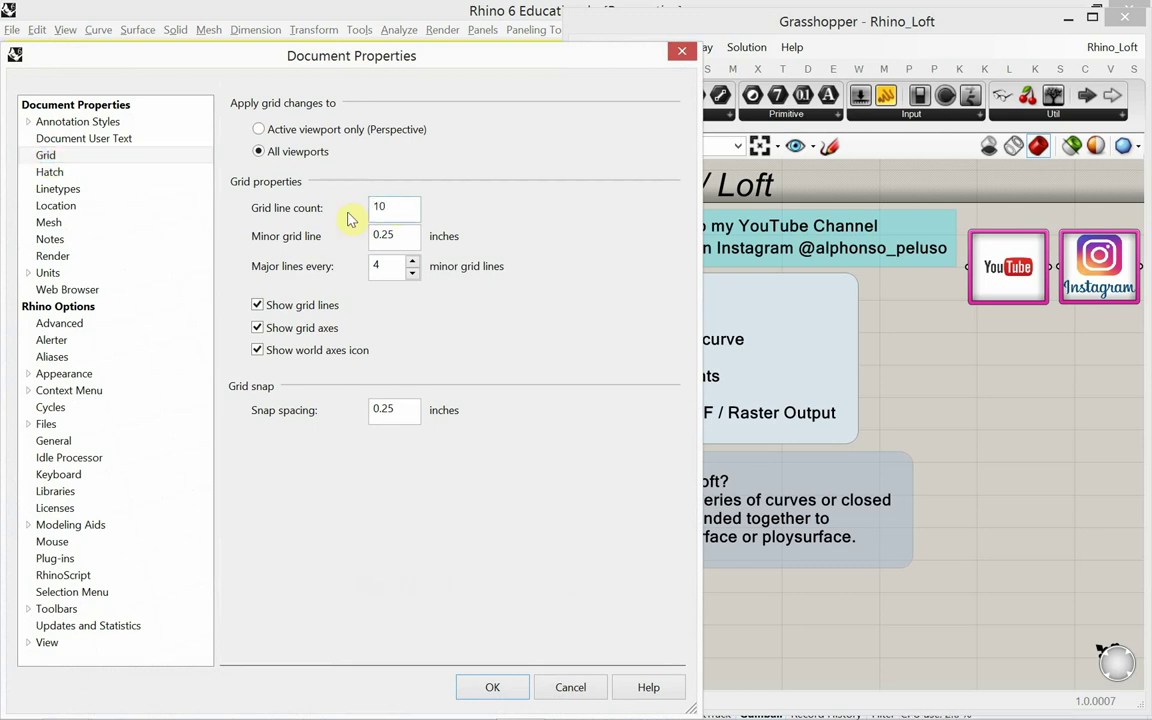
# Set minor grid lines to 1 inch, major lines every 5 minor lines and snap spacing to 1 inch, and apply the grid settings.
pyautogui.moveTo(397, 235); pyautogui.dragTo(324, 268)
pyautogui.write('1')
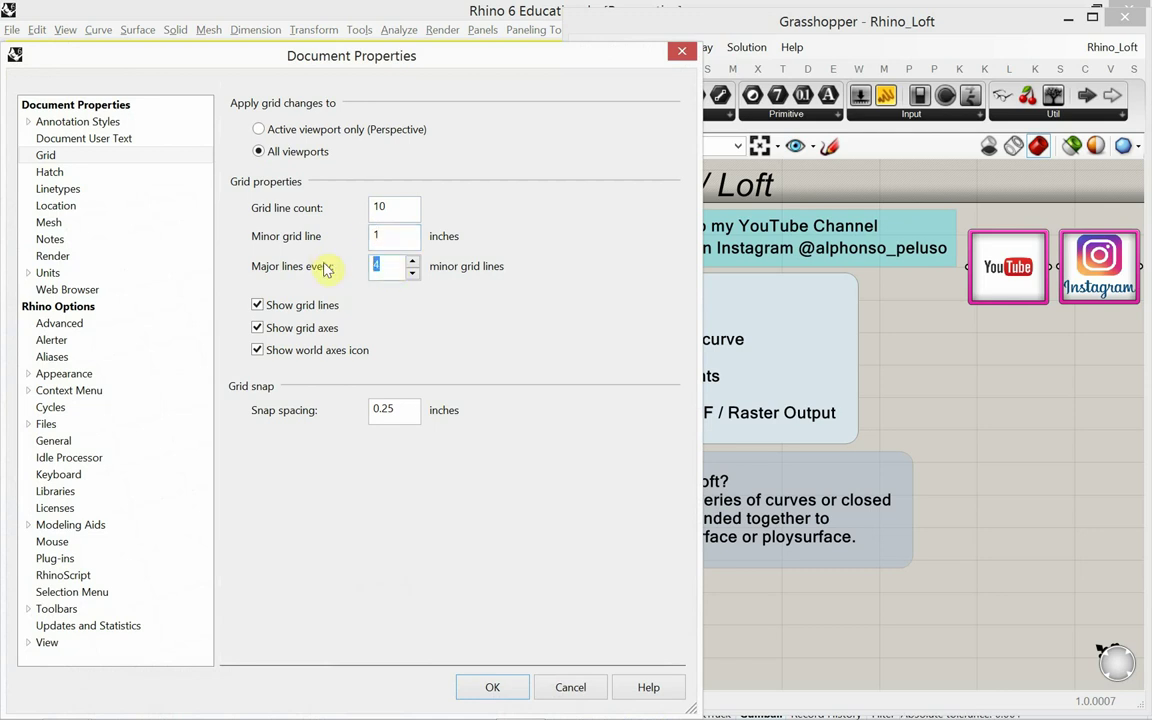
pyautogui.write('5')
pyautogui.moveTo(404, 410); pyautogui.dragTo(353, 405)
pyautogui.write('1')
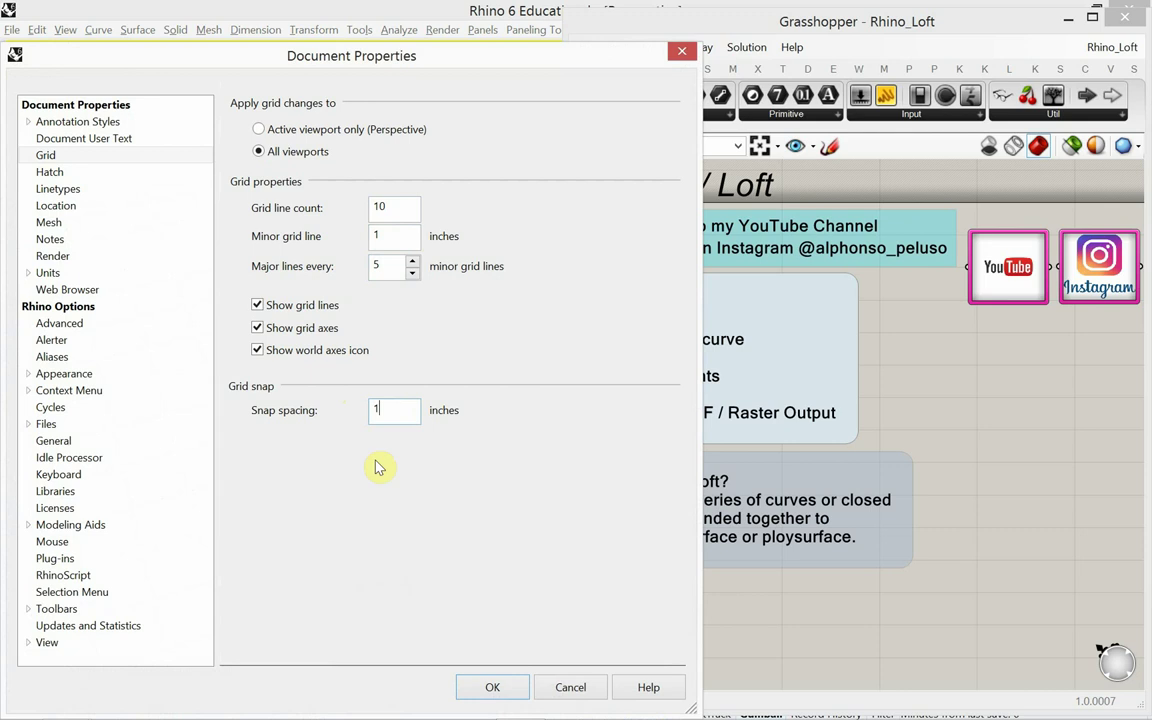
pyautogui.click(493, 687)
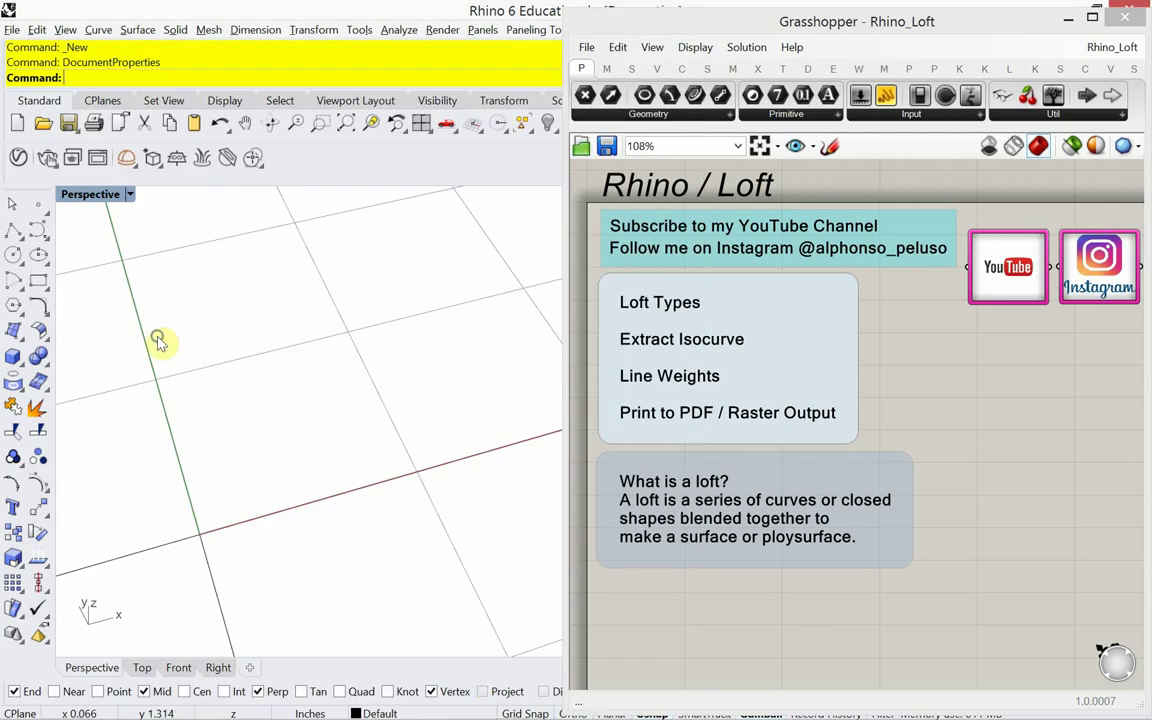
# Minimize the Grasshopper window, make Layer 01 the current layer and rename it CRV.
pyautogui.scroll(-4, 180, 420)
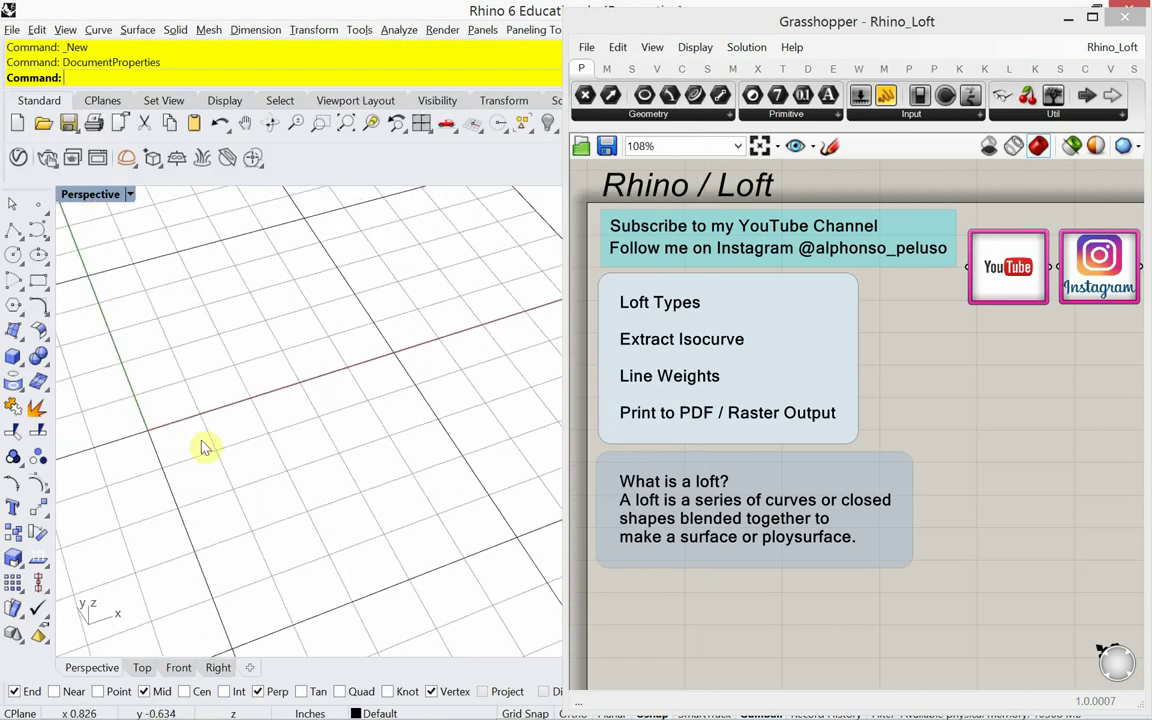
pyautogui.scroll(-2, 245, 500)
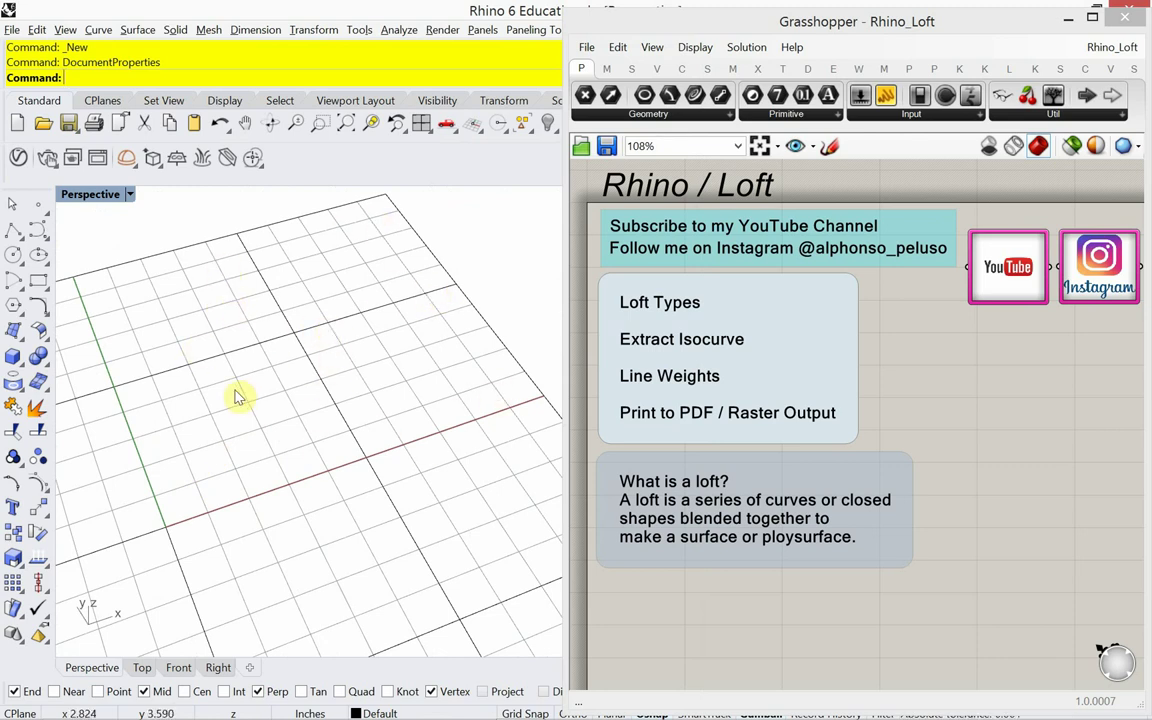
pyautogui.click(729, 544)
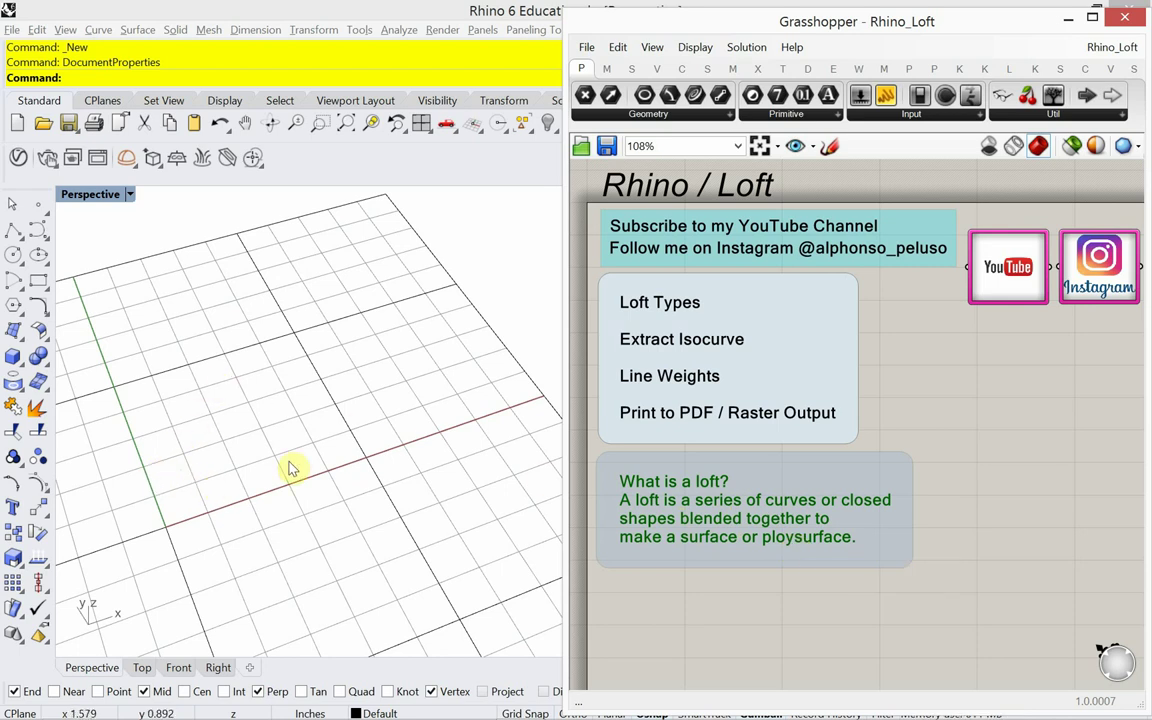
pyautogui.click(1068, 20)
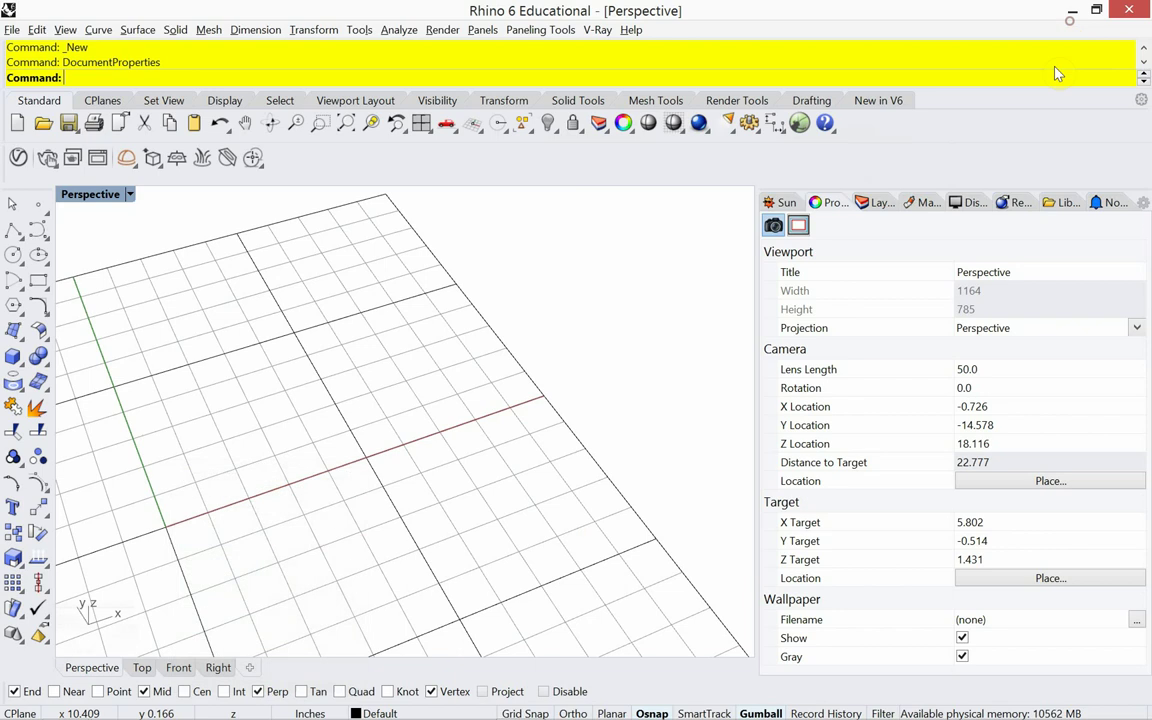
pyautogui.click(874, 203)
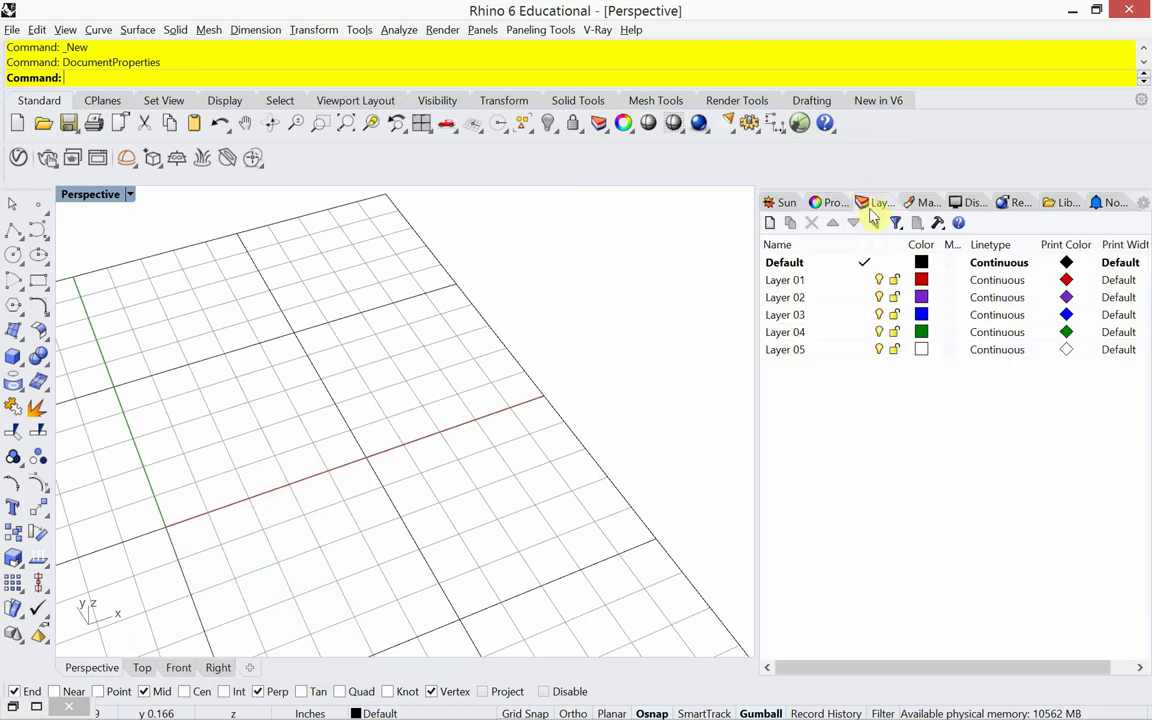
pyautogui.doubleClick(785, 281)
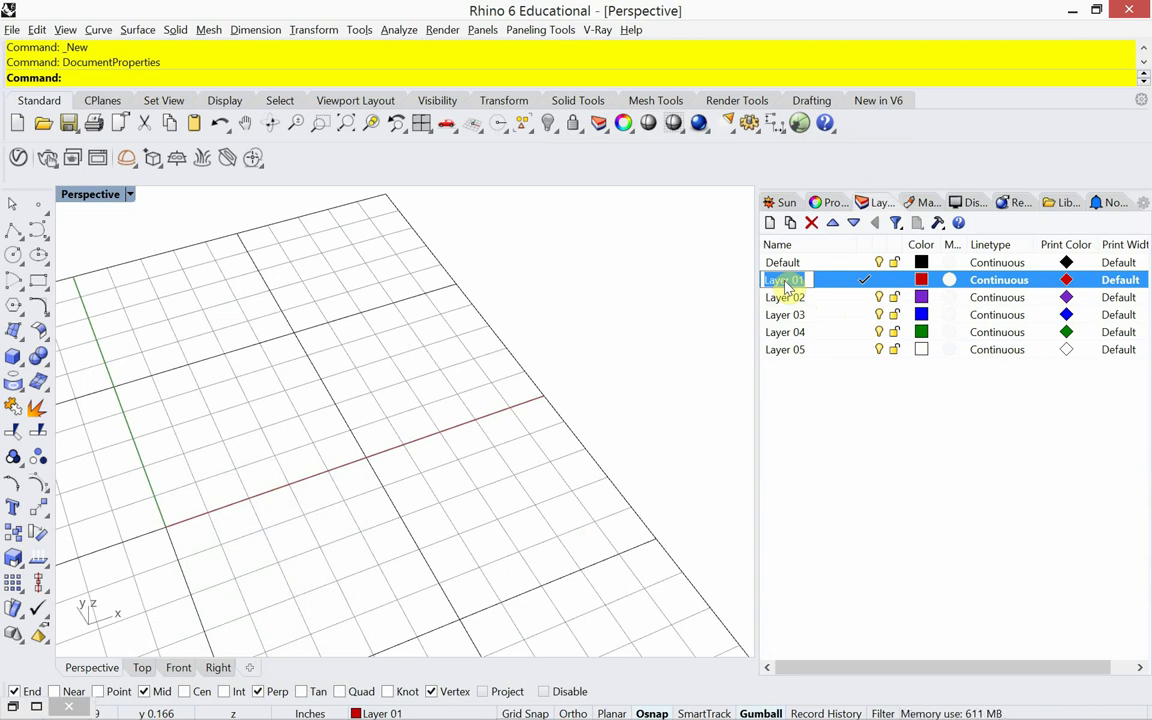
pyautogui.write('CRV')
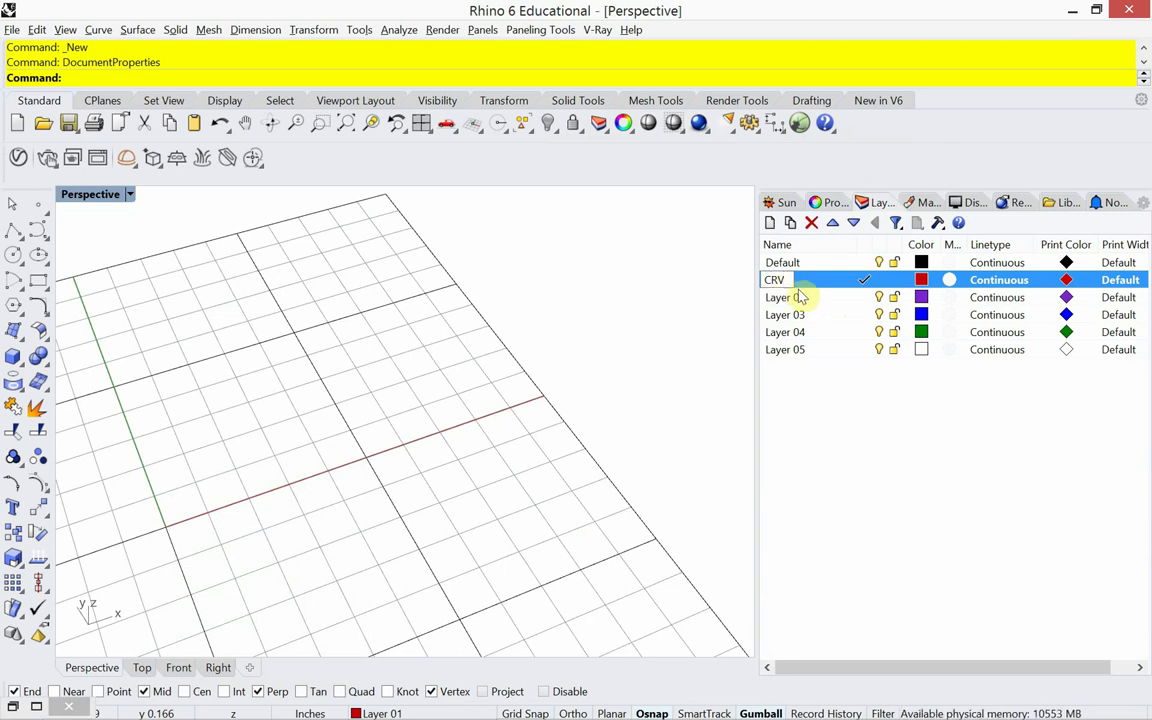
pyautogui.press('Return')
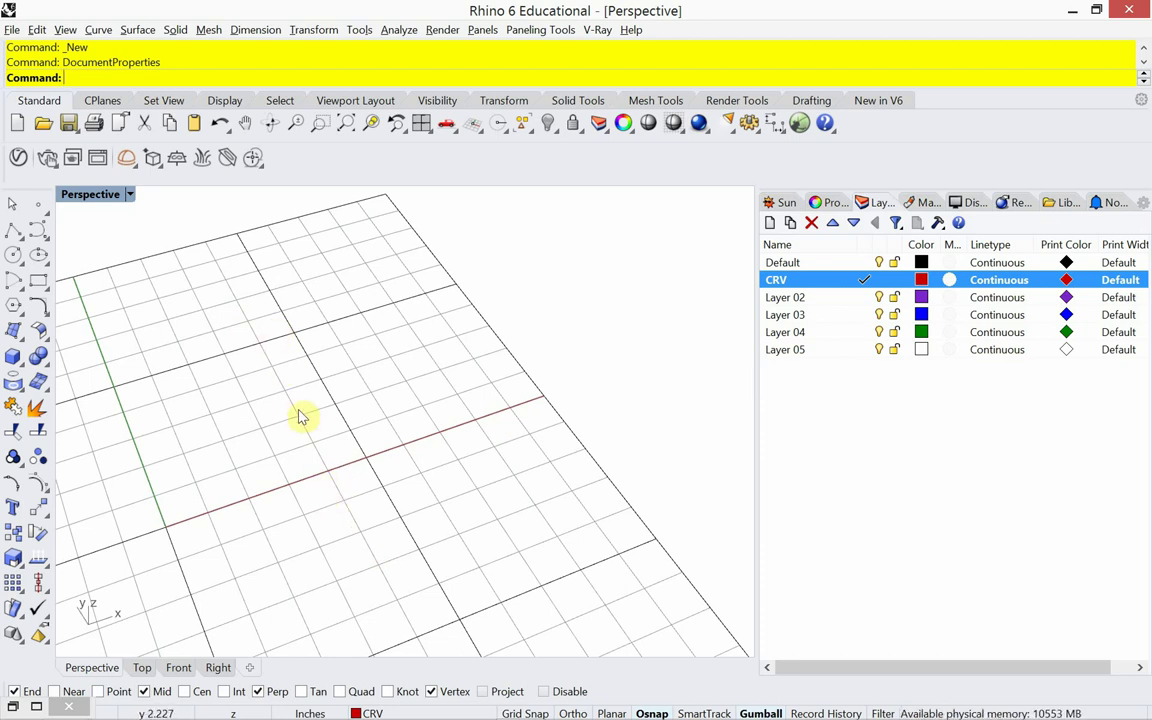
# Set the Perspective viewport's construction plane to World Front with the CPlane command.
pyautogui.write('cplane')
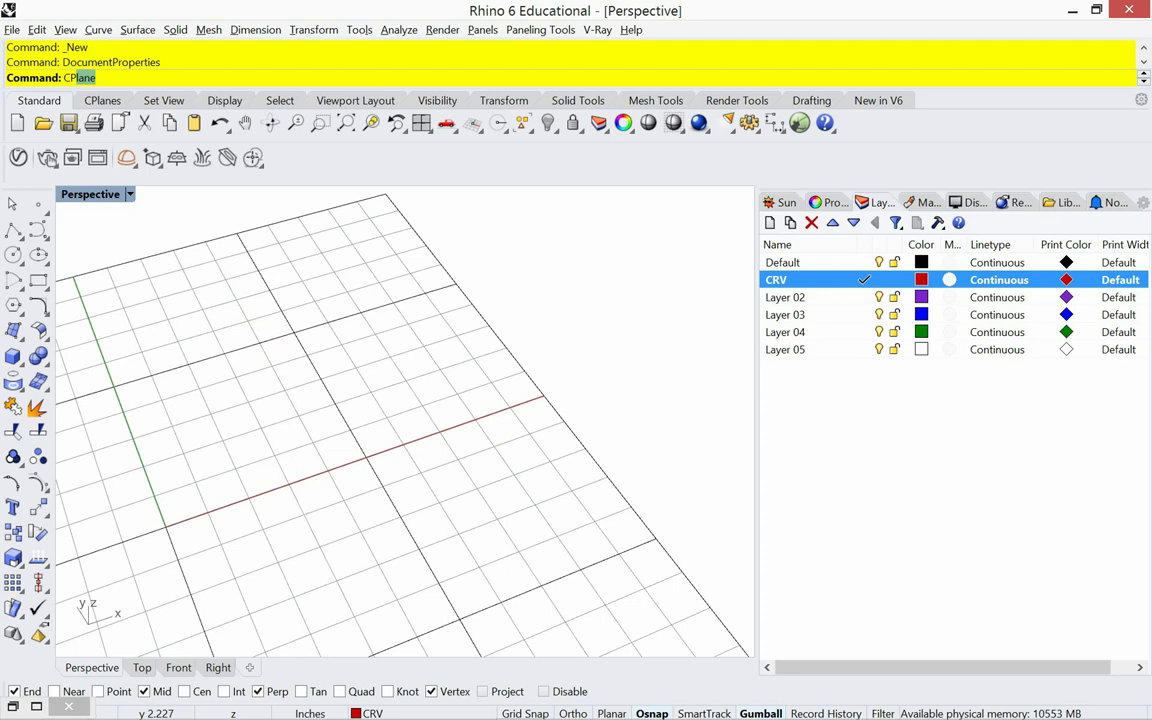
pyautogui.press('Return')
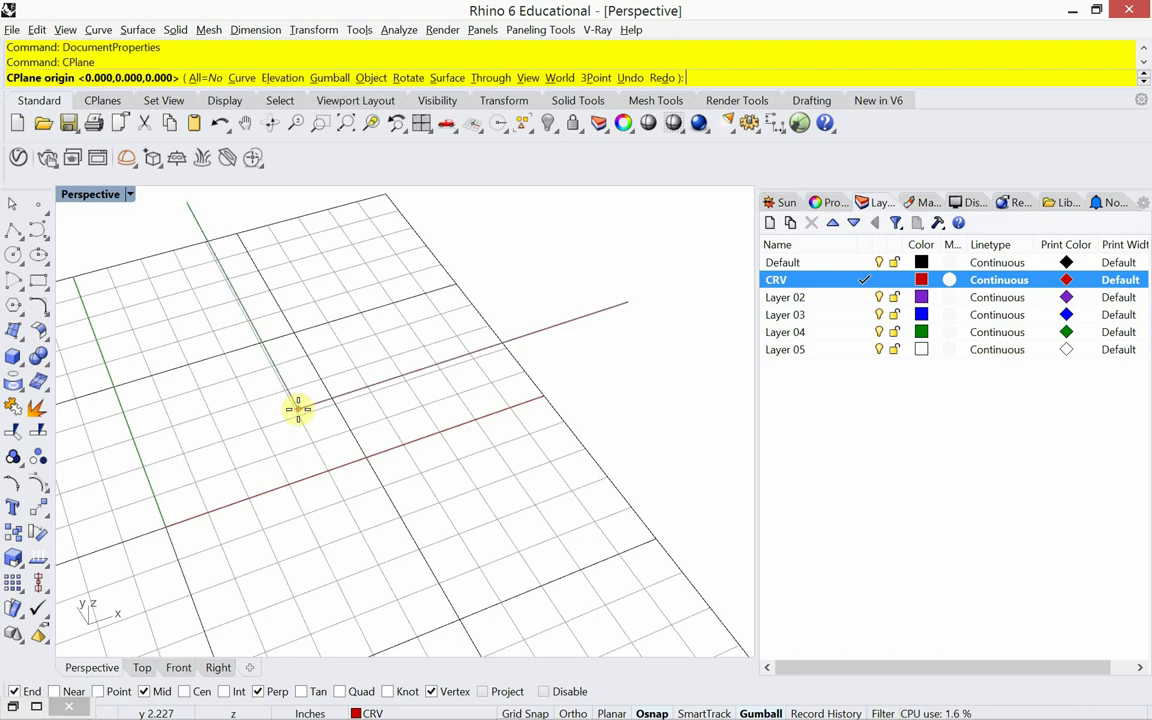
pyautogui.write('w')
pyautogui.press('Return')
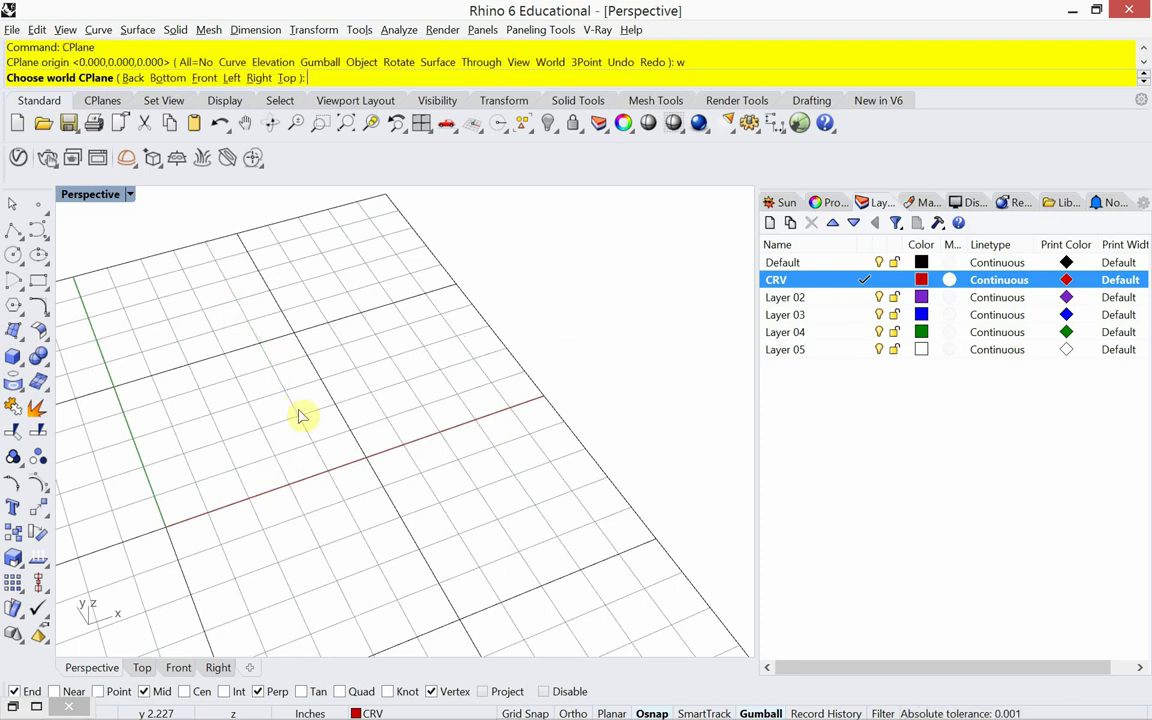
pyautogui.write('f')
pyautogui.press('Return')
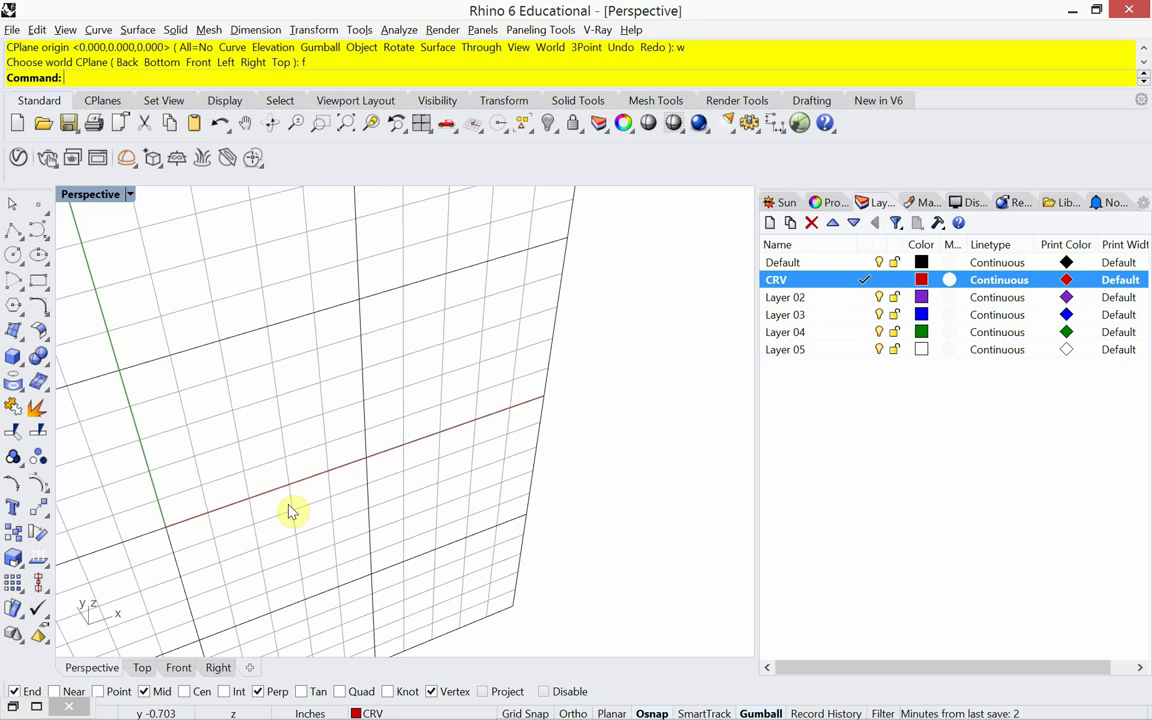
# With Grid Snap on, draw a six-point hump-shaped InterpCrv about 4 inches high from the origin to the far end of the grid's x axis.
pyautogui.write('InterpCrv')
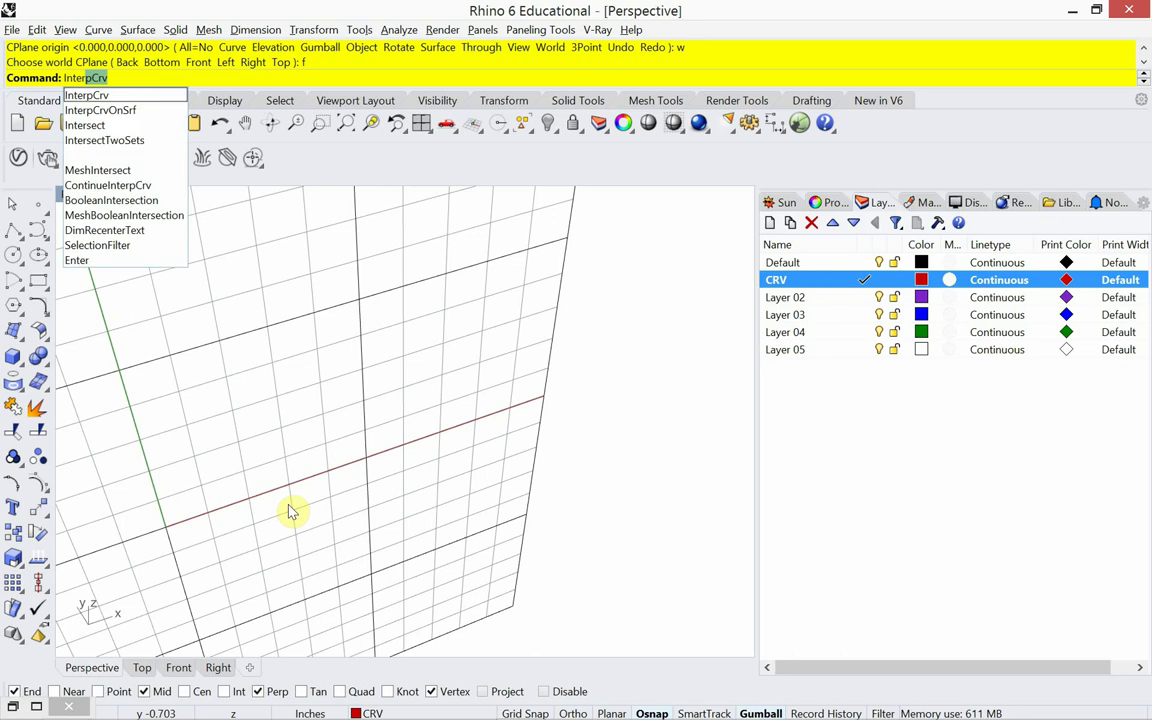
pyautogui.press('Return')
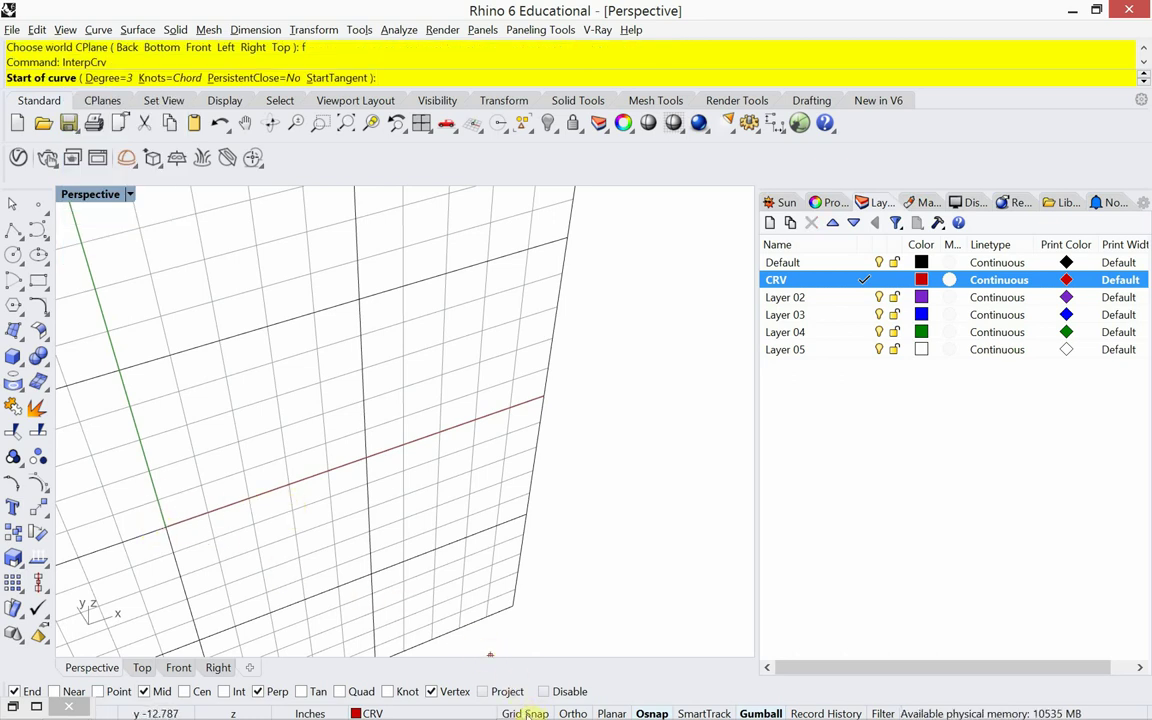
pyautogui.click(165, 525)
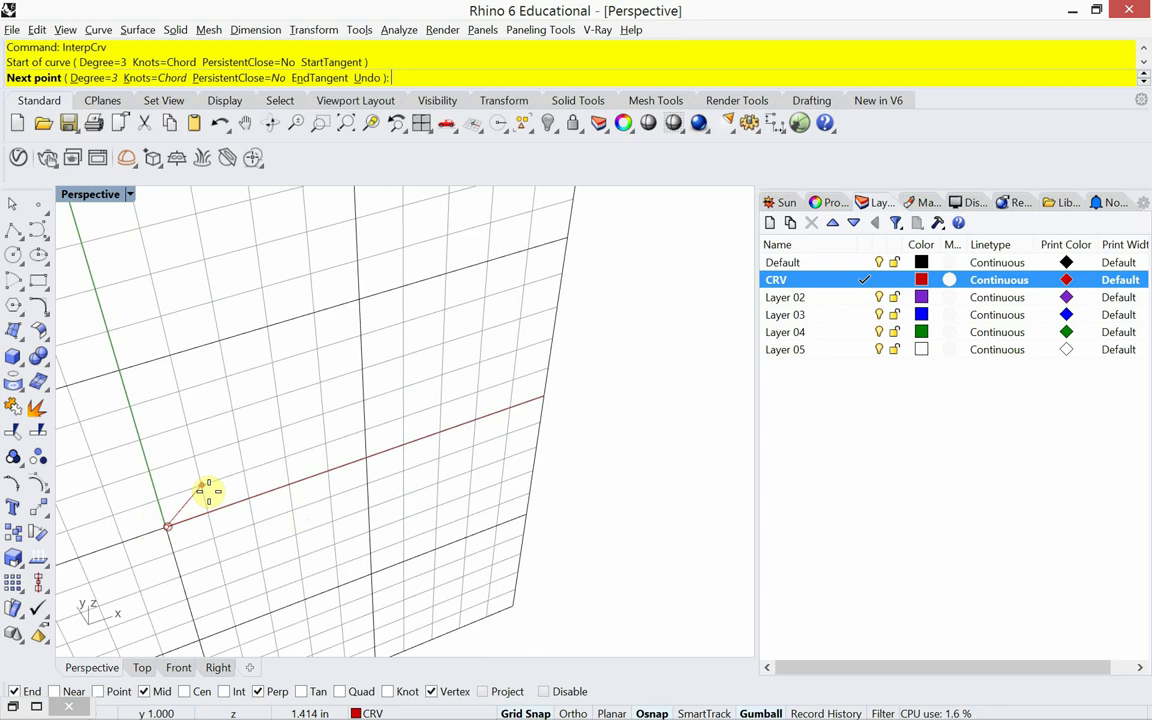
pyautogui.click(237, 442)
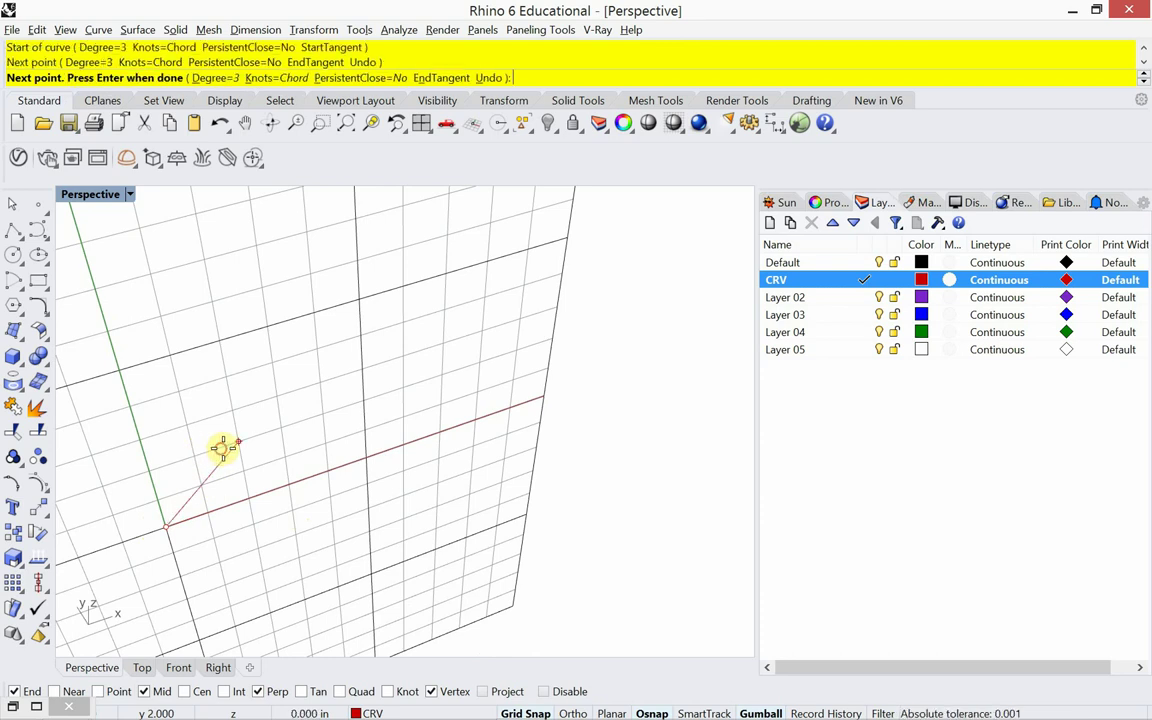
pyautogui.click(271, 364)
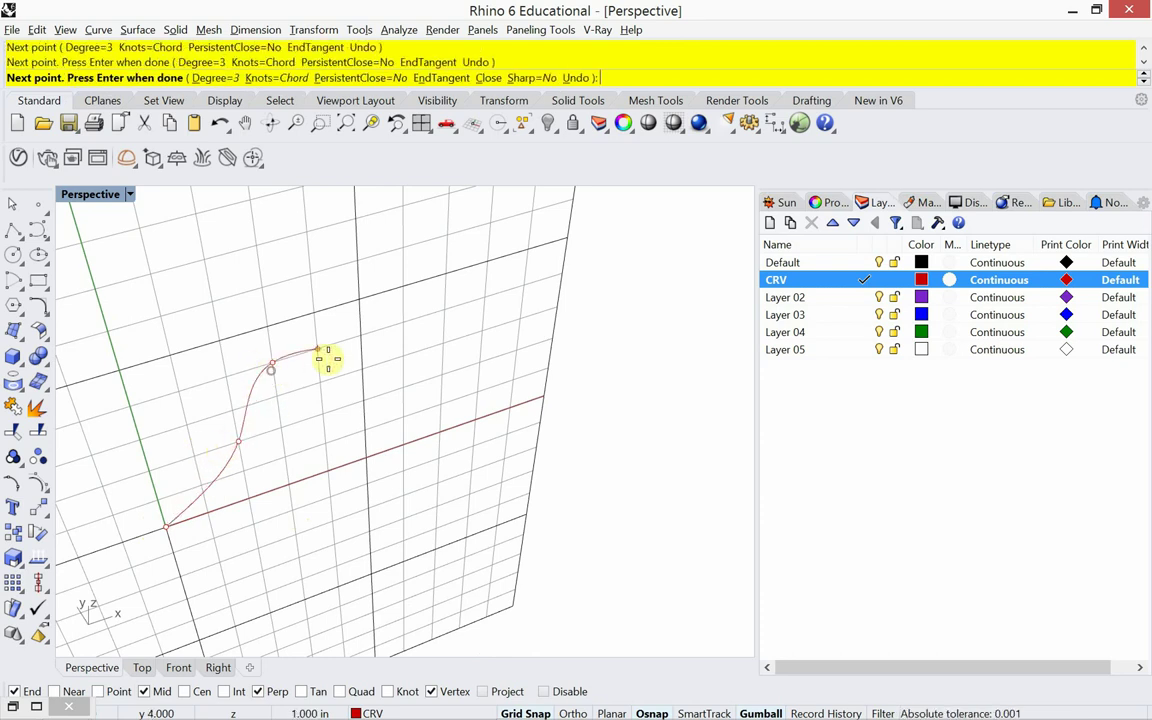
pyautogui.click(404, 323)
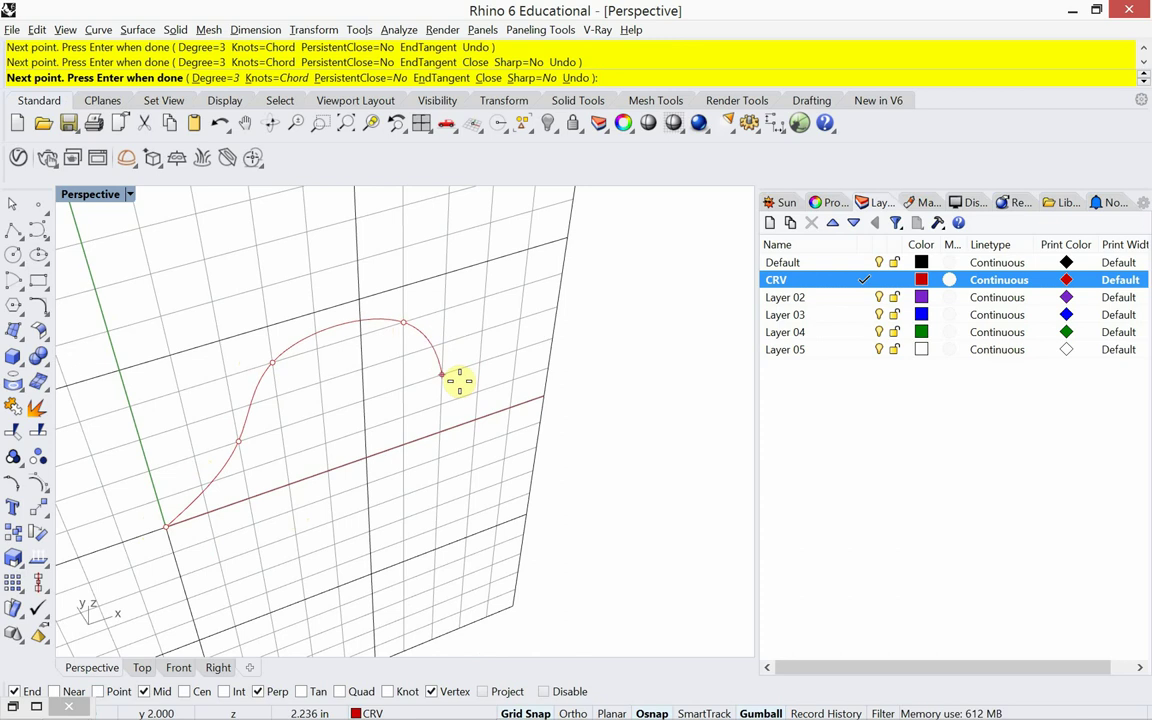
pyautogui.click(441, 376)
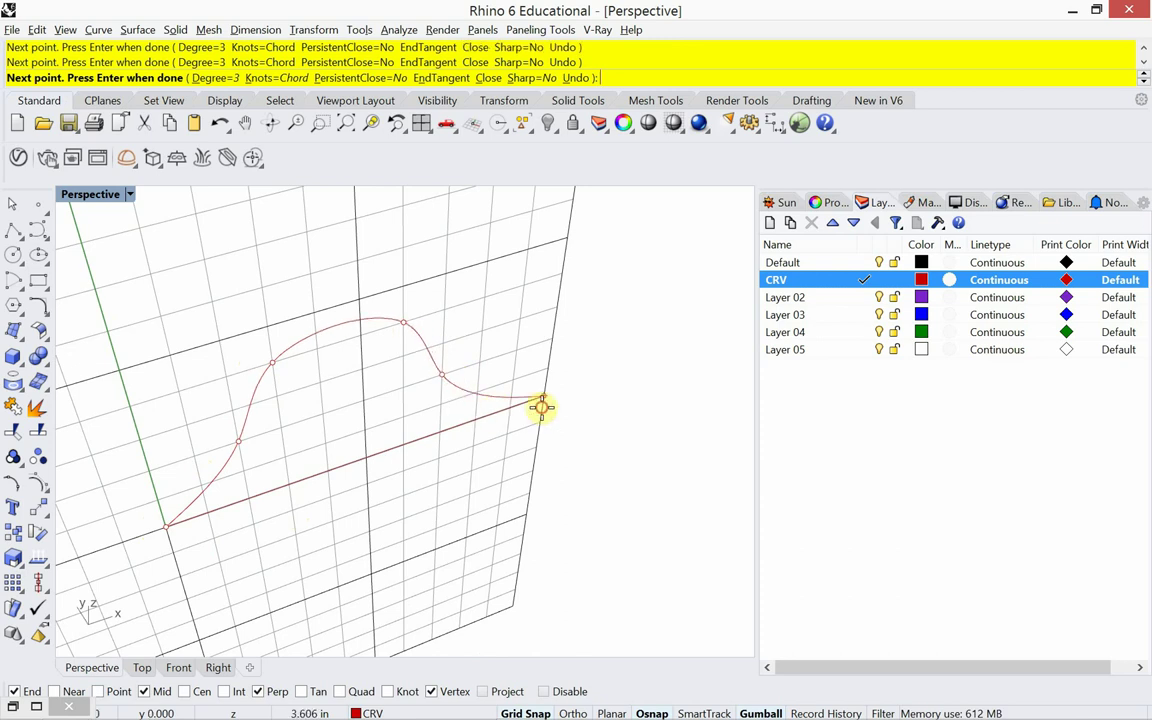
pyautogui.click(541, 406)
pyautogui.press('Return')
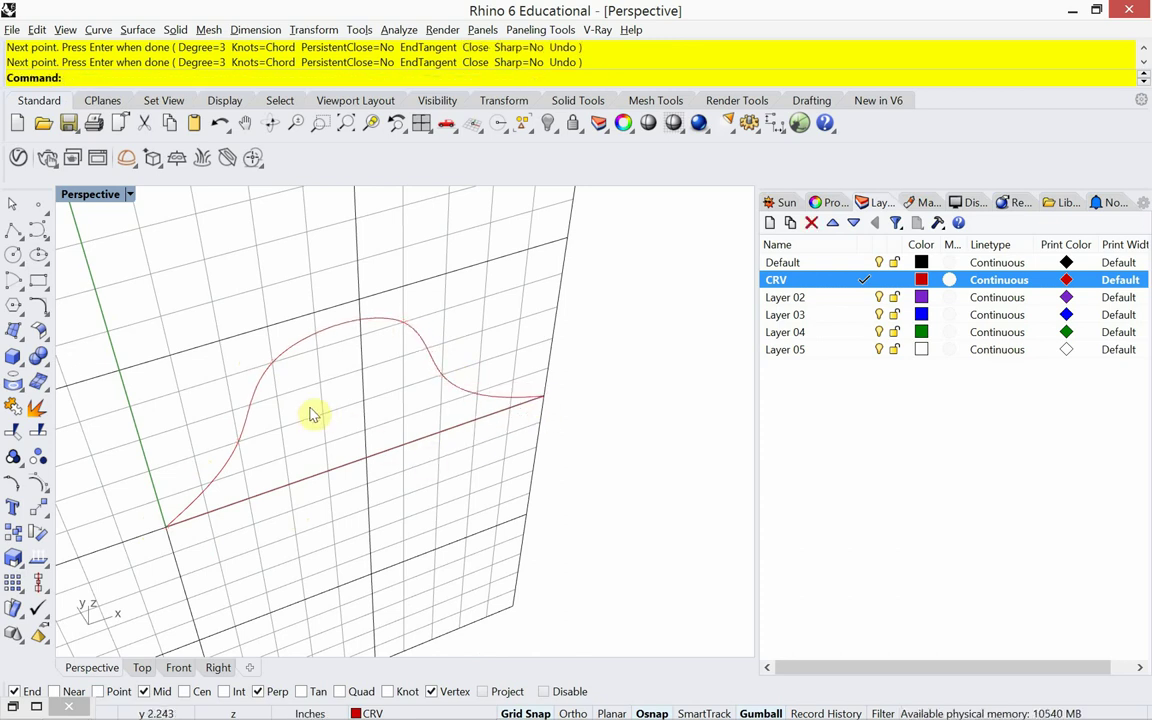
# Set the Perspective viewport's construction plane back to World Top with the CPlane command.
pyautogui.click(257, 383)
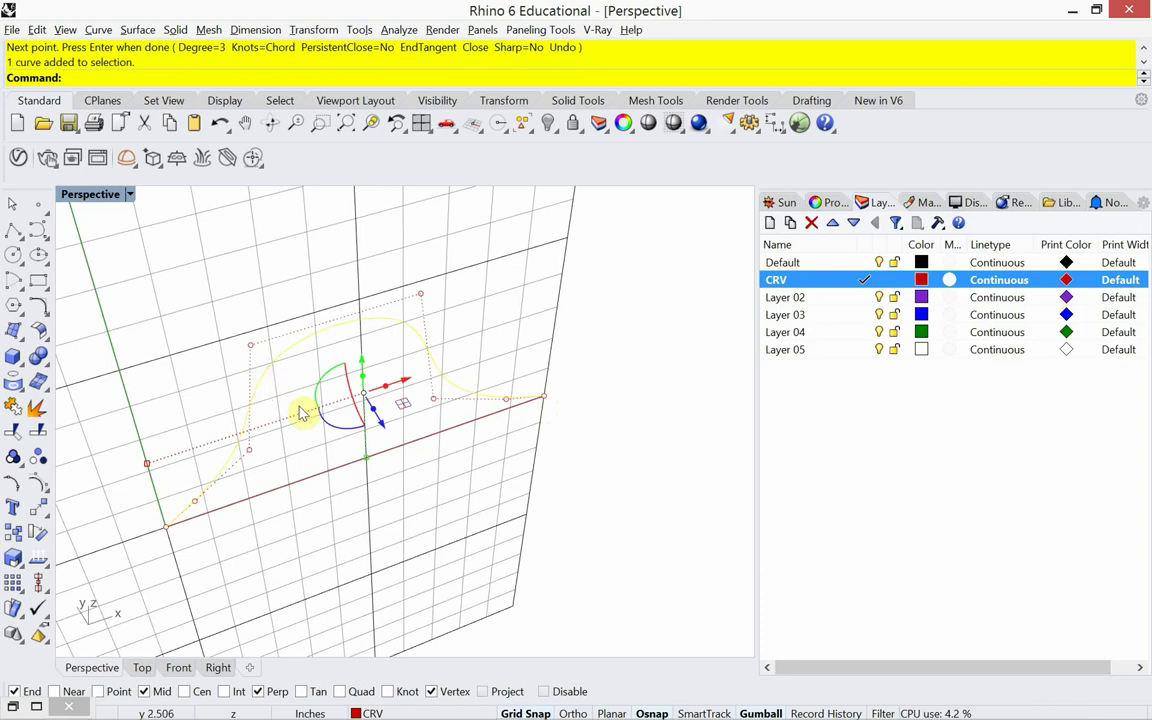
pyautogui.click(290, 380)
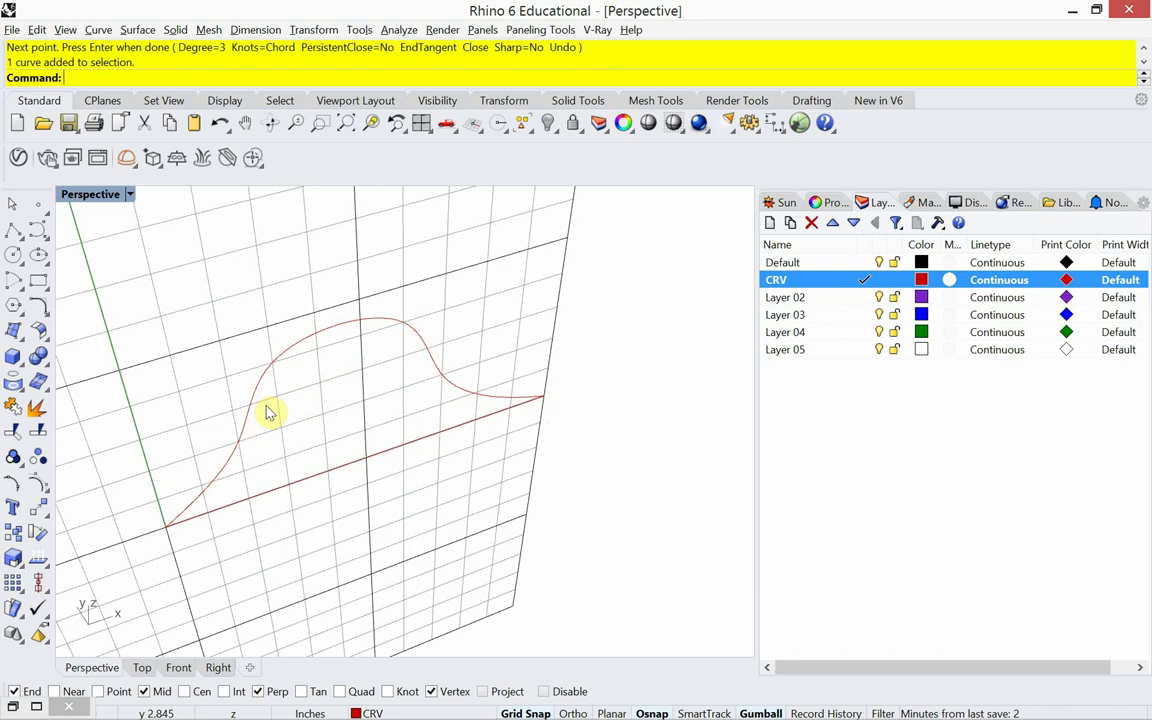
pyautogui.write('cplane')
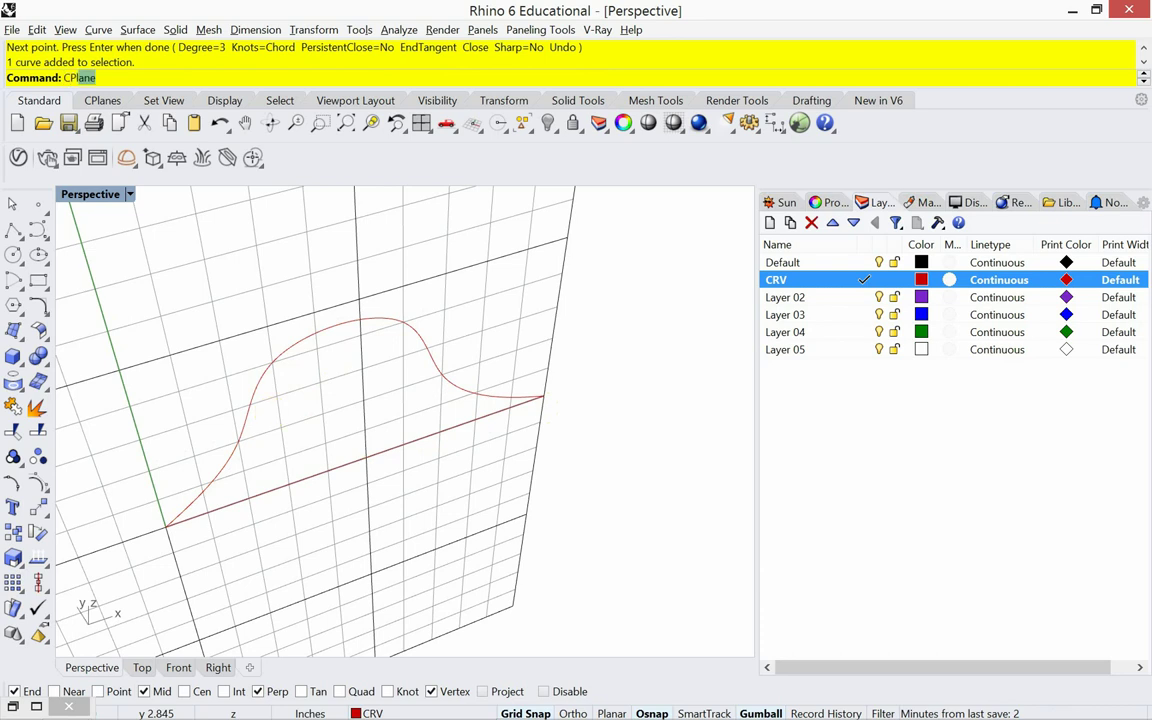
pyautogui.press('Return')
pyautogui.write('w')
pyautogui.press('Return')
pyautogui.write('t')
pyautogui.press('Return')
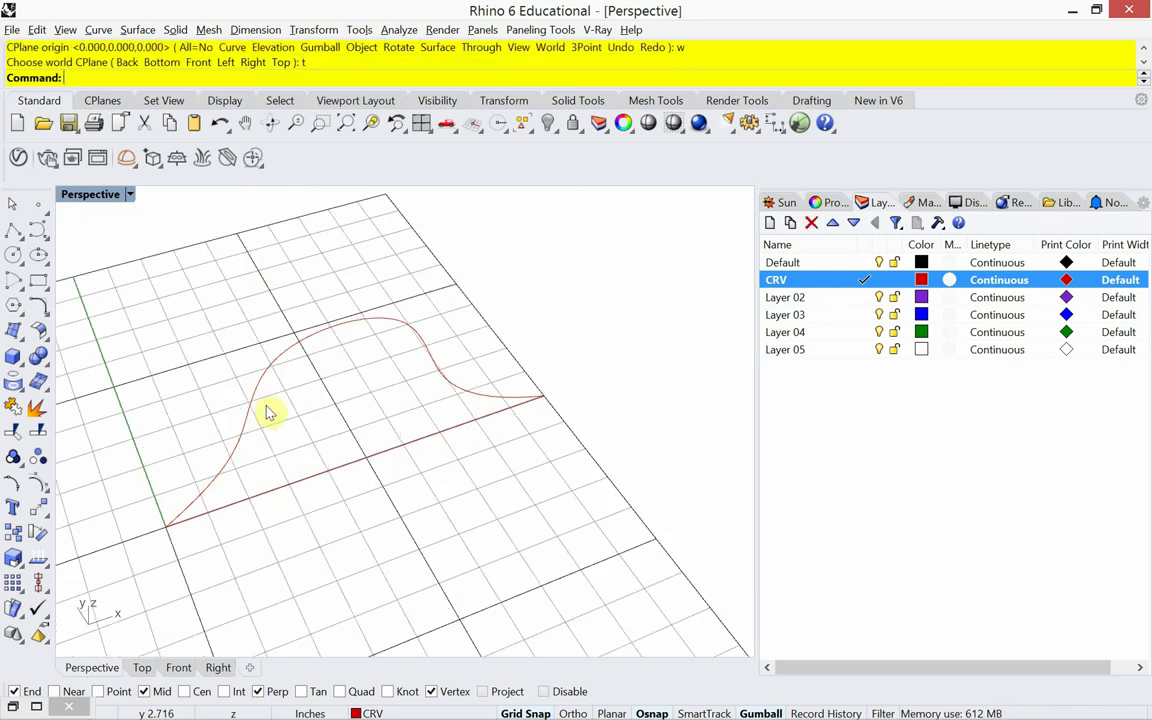
# Duplicate the hump-shaped curve 3 inches along the y axis with the gumball.
pyautogui.moveTo(270, 437); pyautogui.dragTo(398, 462, button='right')
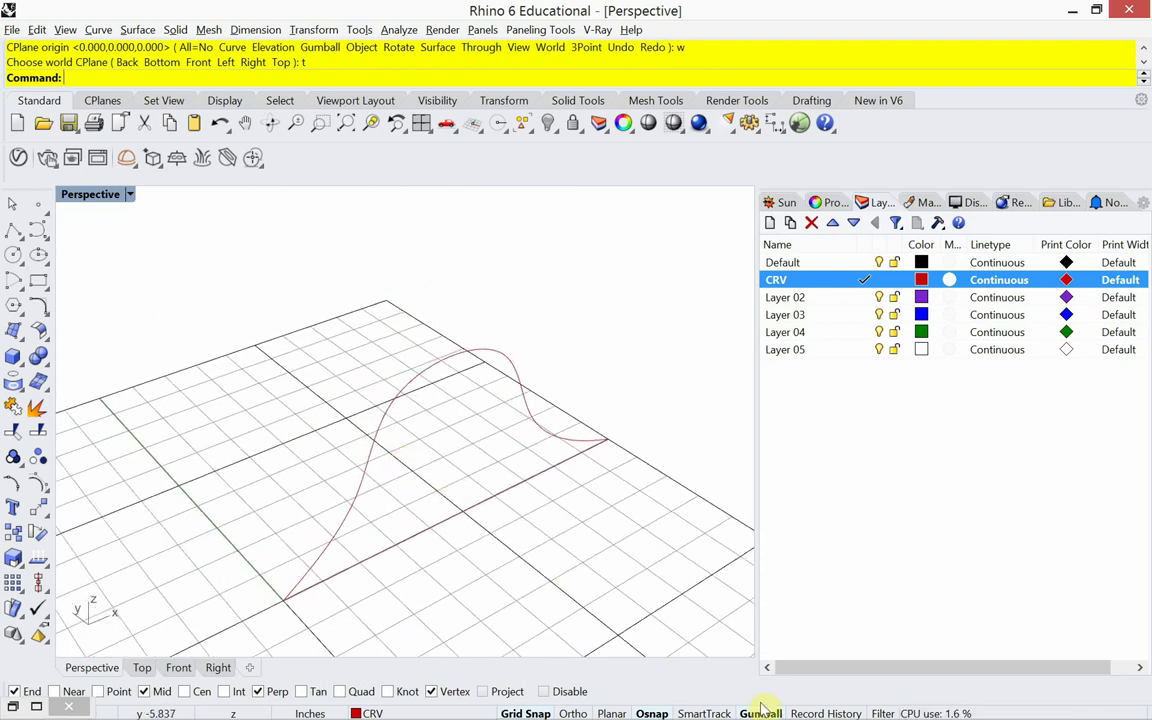
pyautogui.click(415, 389)
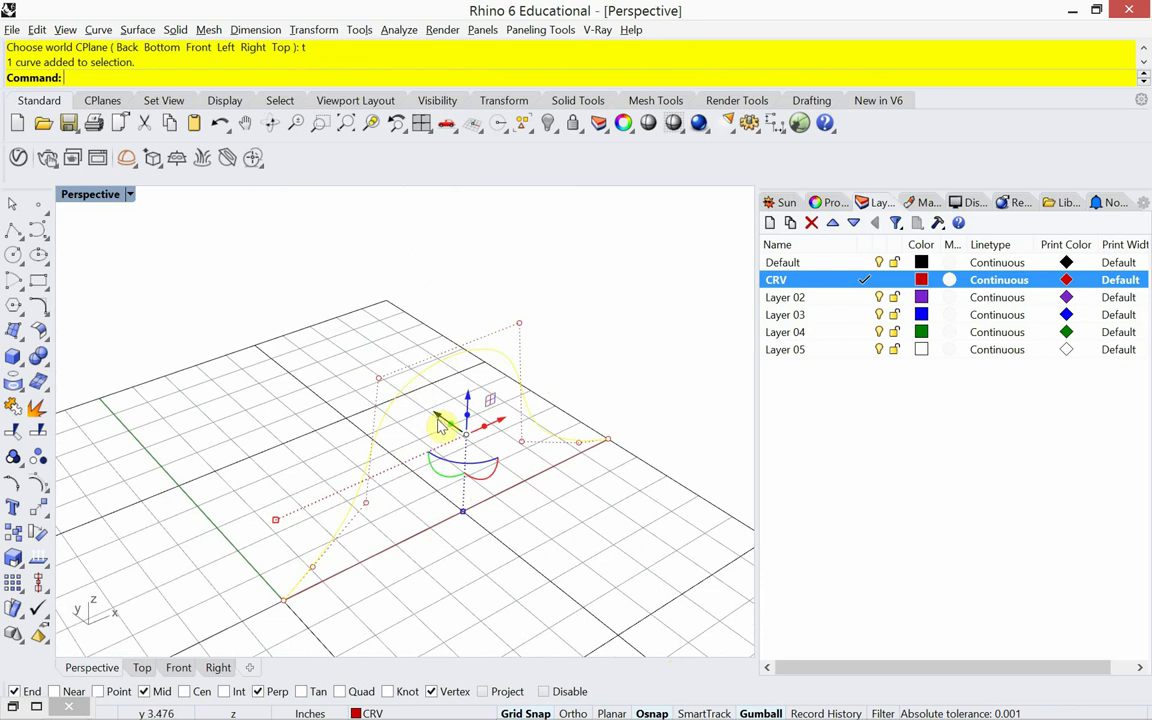
pyautogui.moveTo(441, 424); pyautogui.dragTo(366, 378)
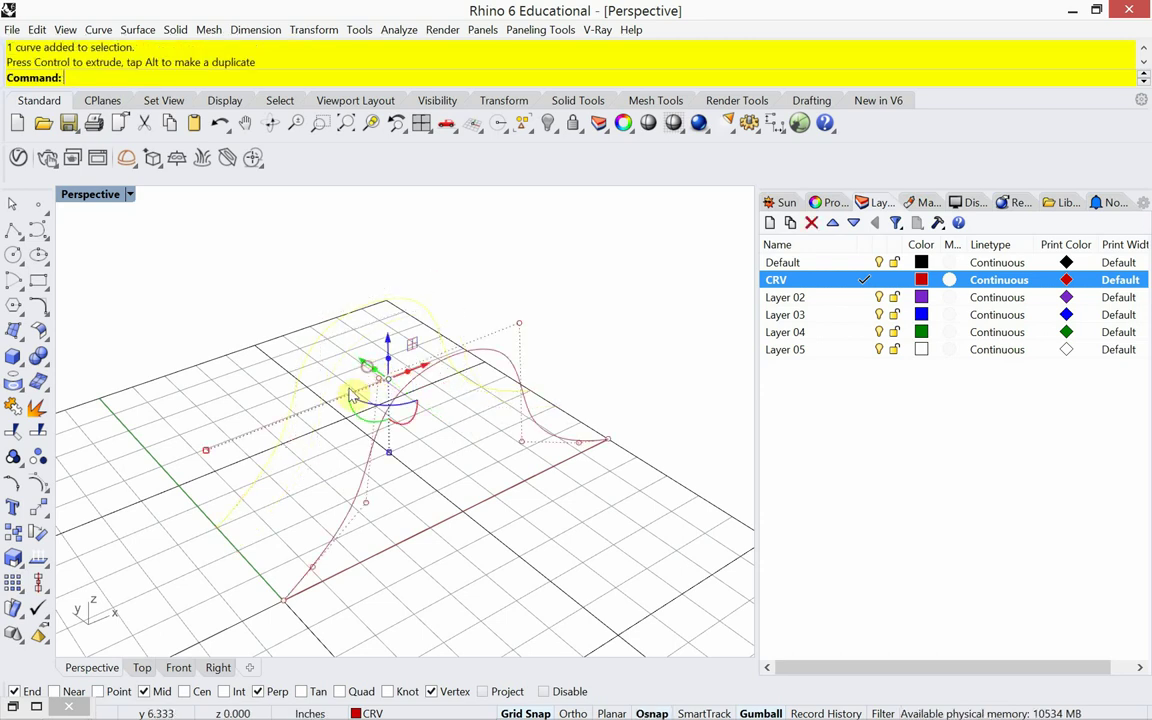
pyautogui.click(212, 307)
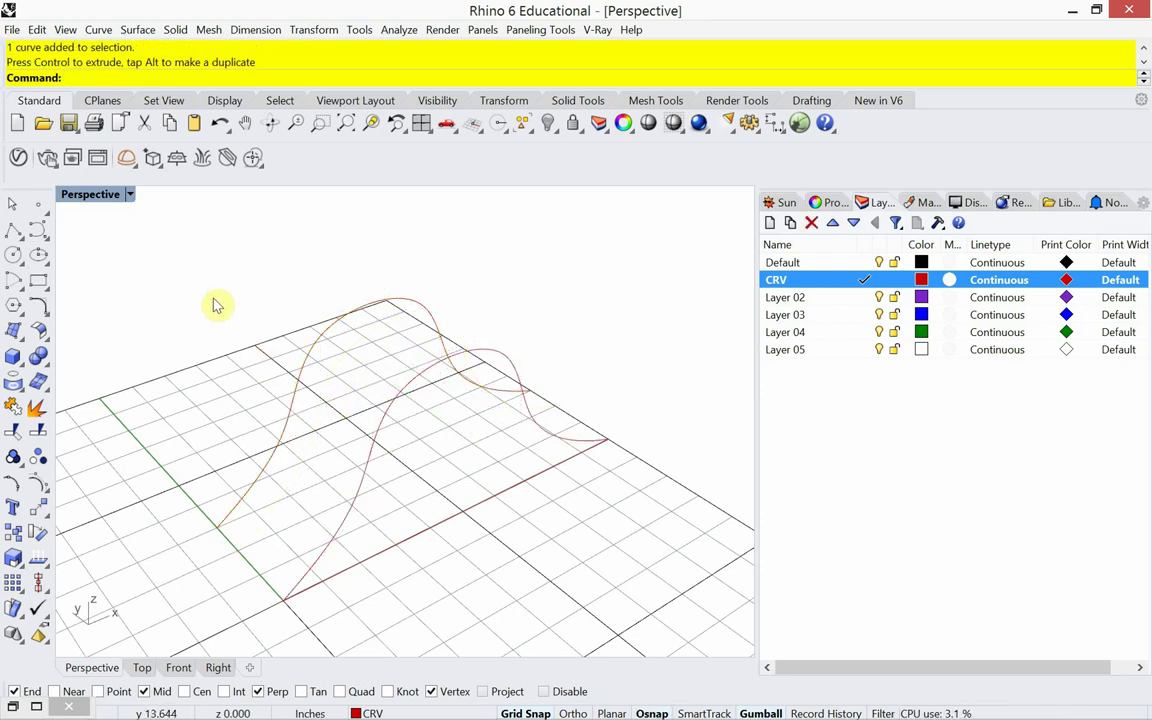
pyautogui.click(307, 372)
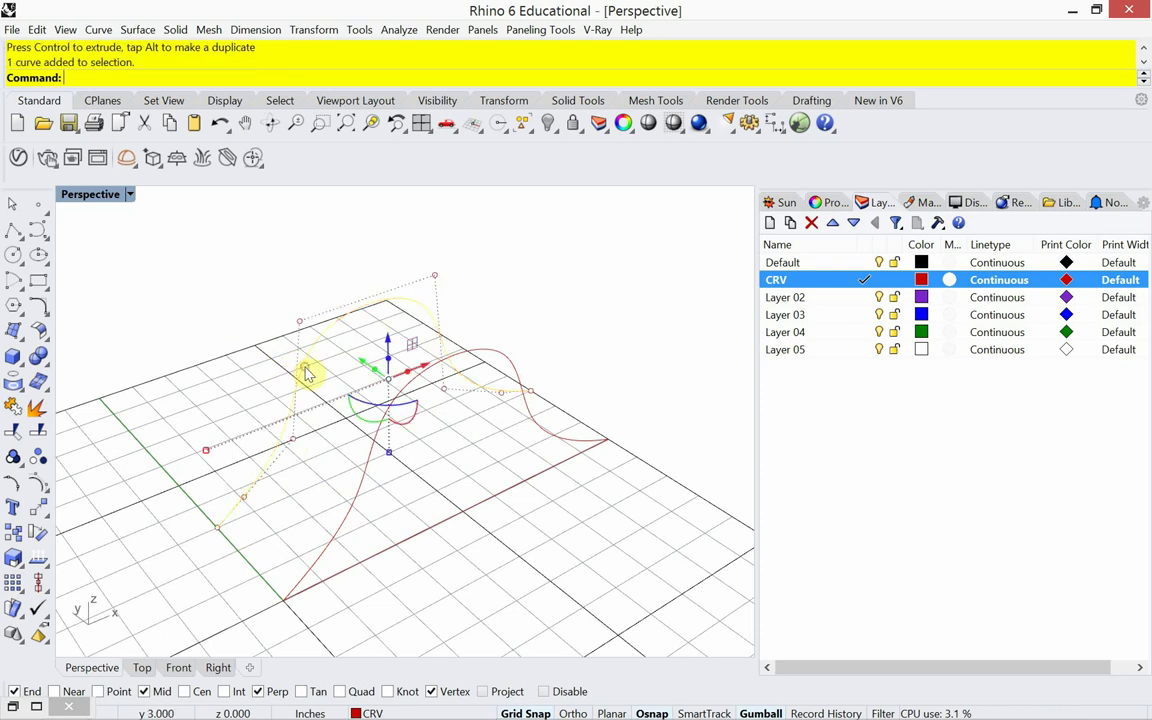
pyautogui.click(221, 291)
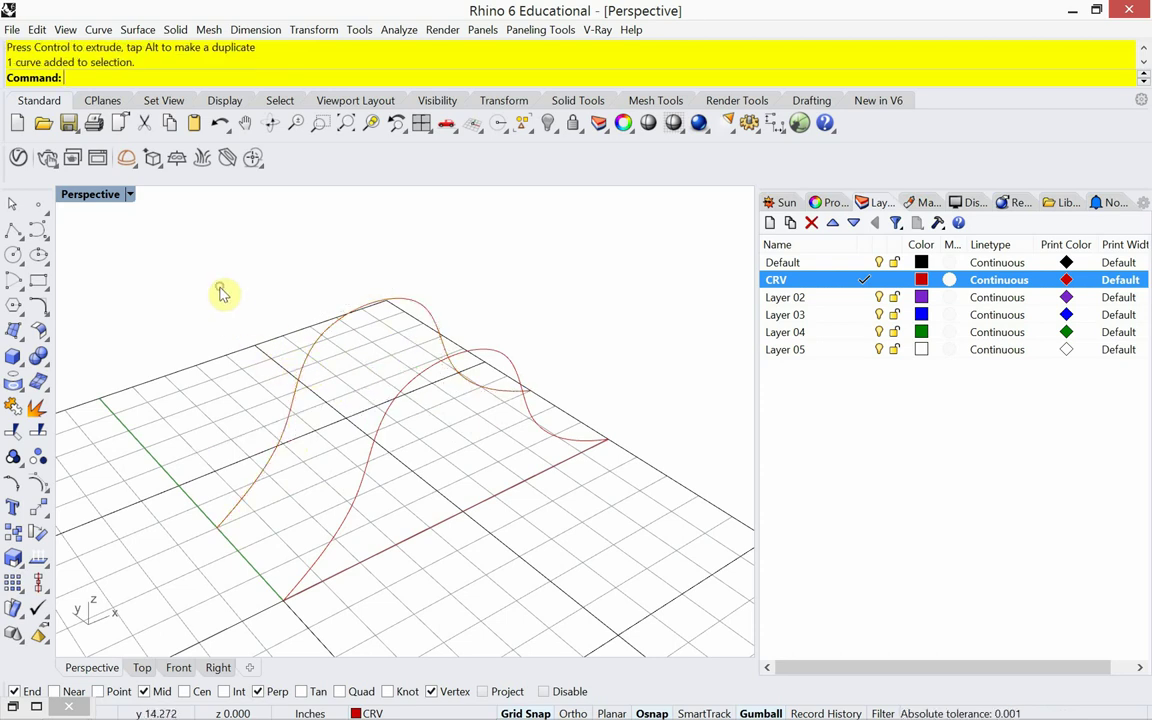
pyautogui.moveTo(235, 355); pyautogui.dragTo(250, 340, button='right')
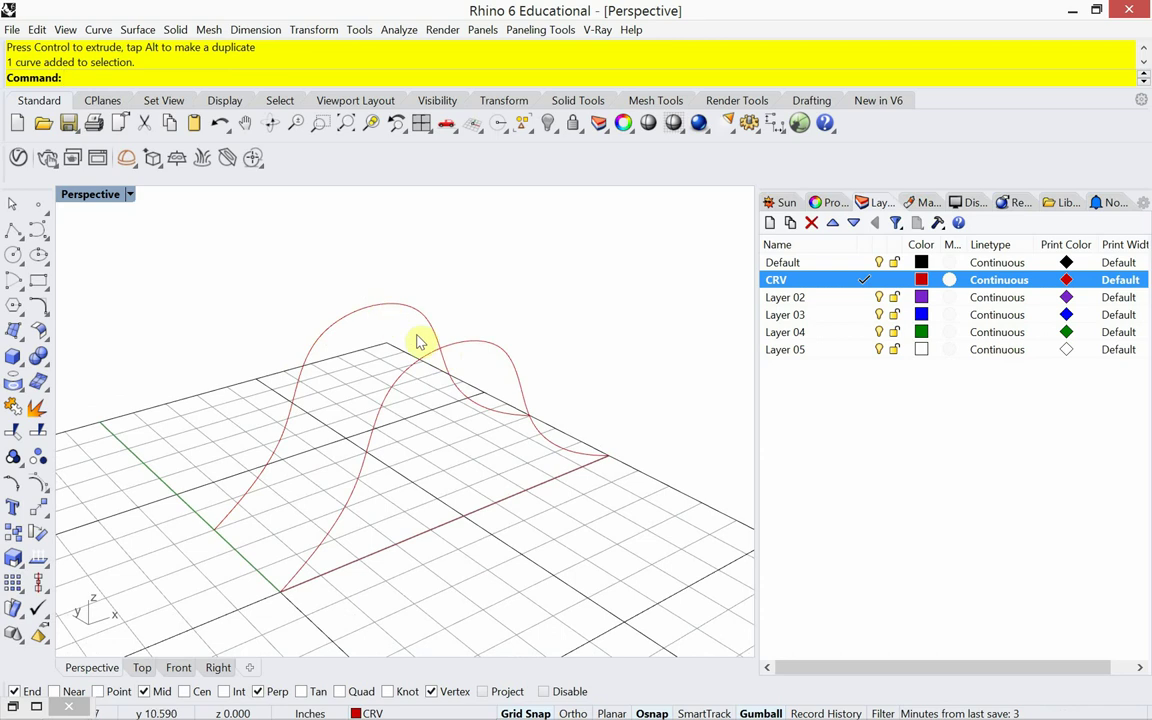
pyautogui.click(390, 315)
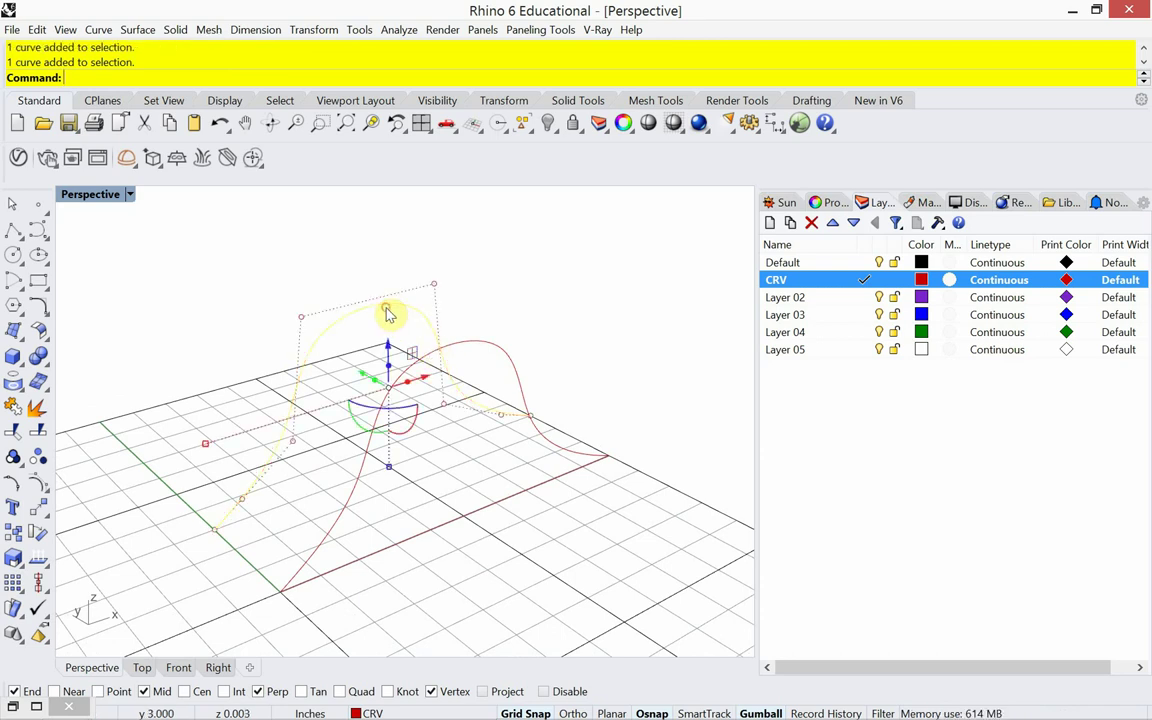
pyautogui.click(470, 343)
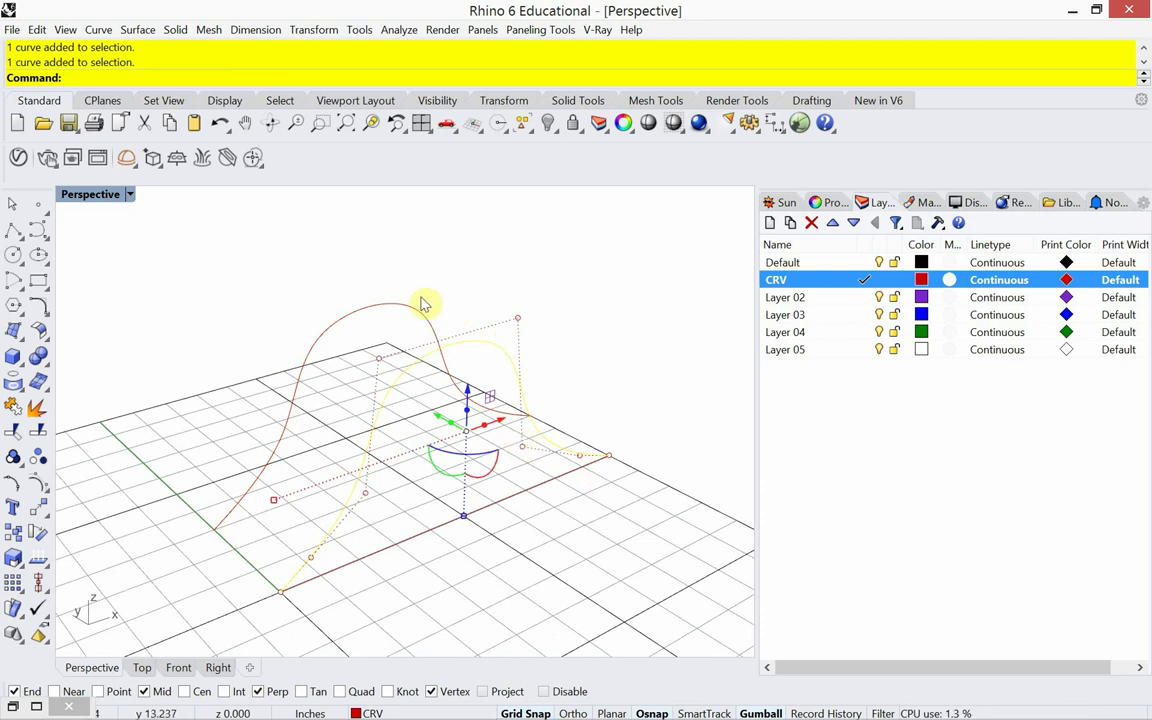
pyautogui.click(411, 314)
pyautogui.click(478, 314)
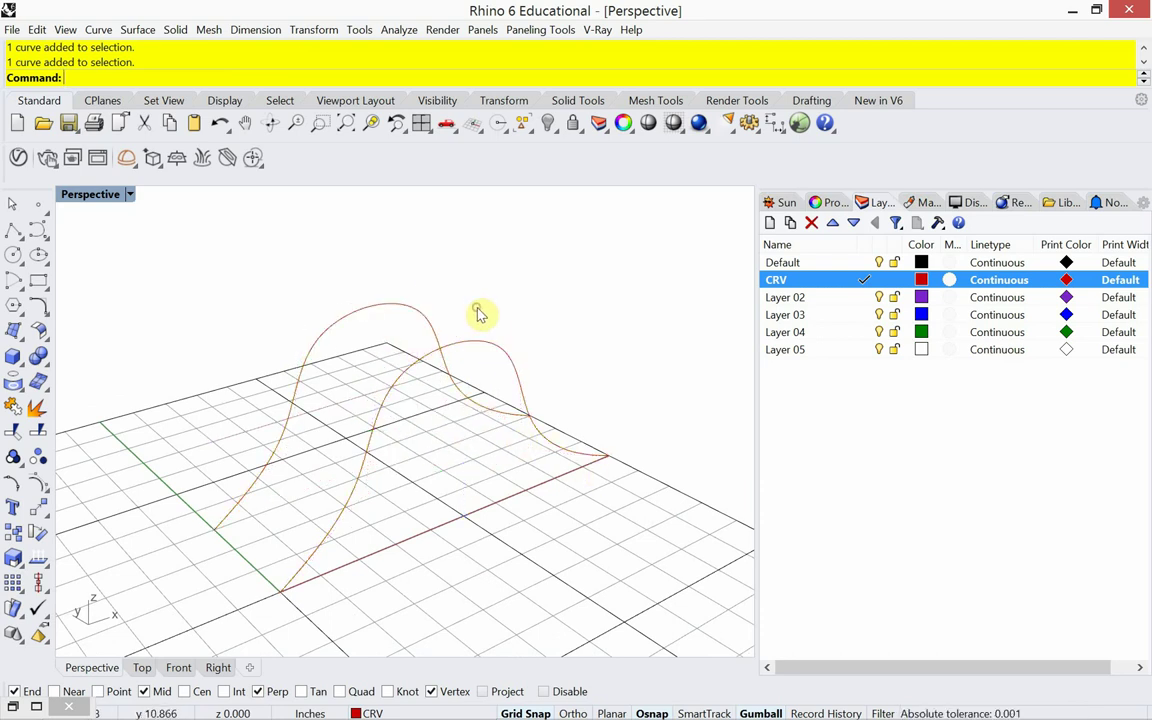
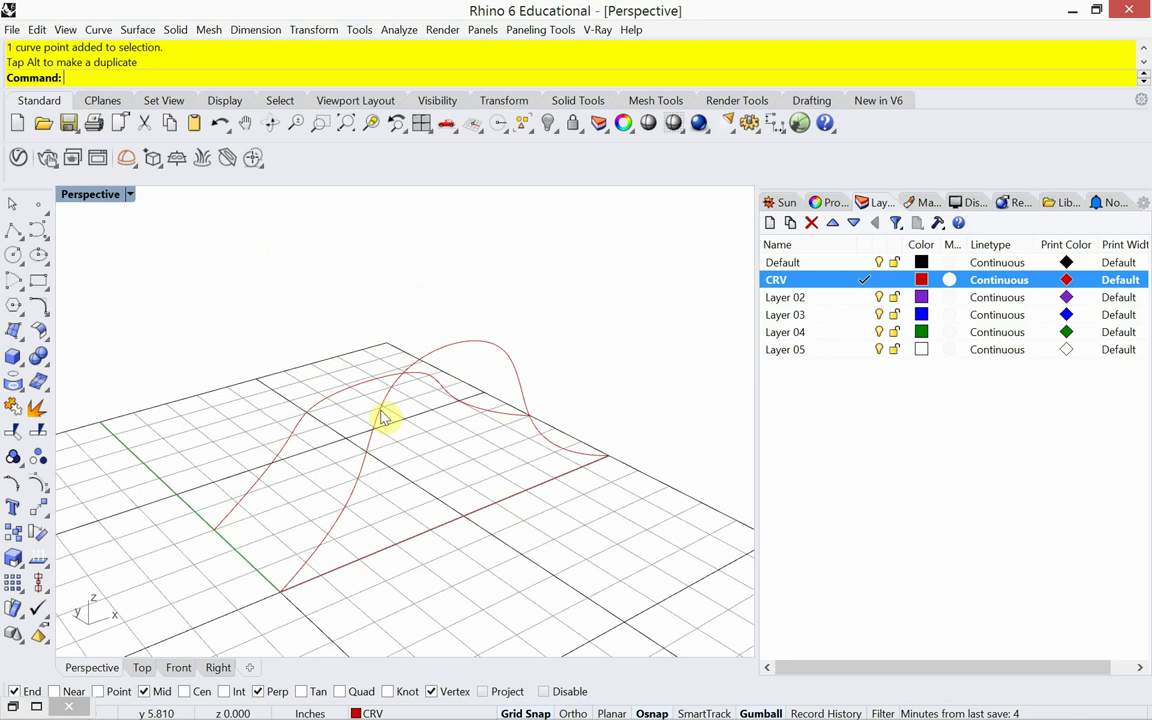
# Copy the tall front curve from the origin to the start point of the flattened curve, 3 inches along the y axis.
pyautogui.click(383, 418)
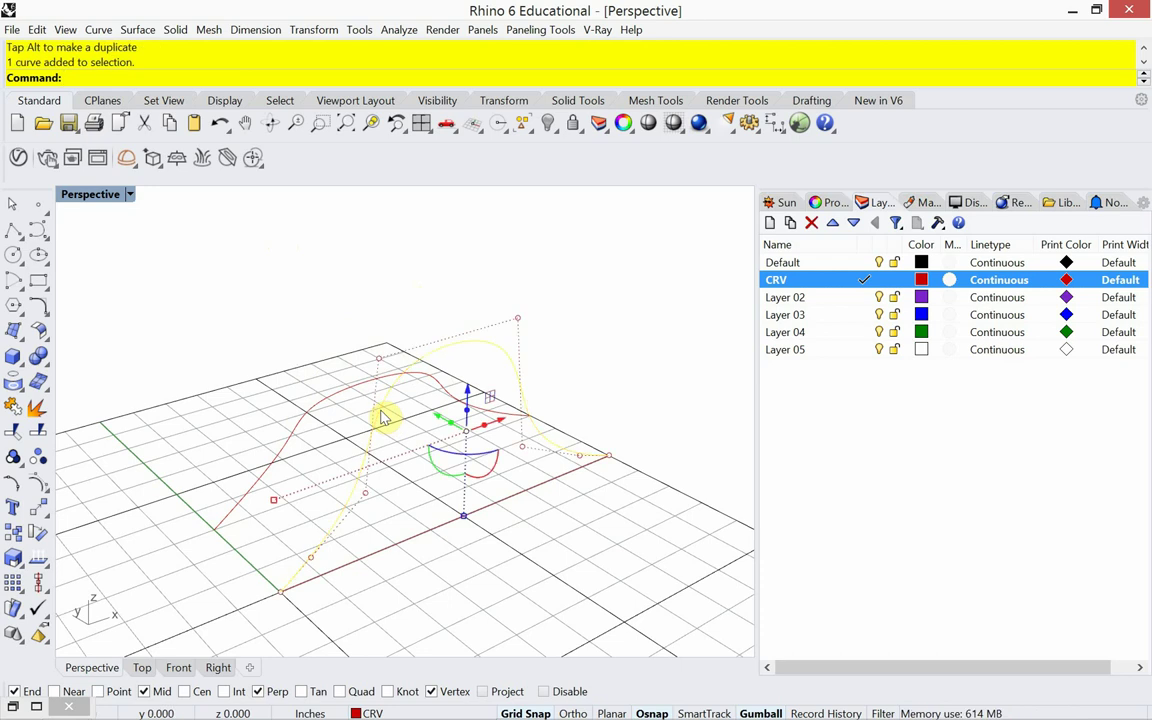
pyautogui.press('Return')
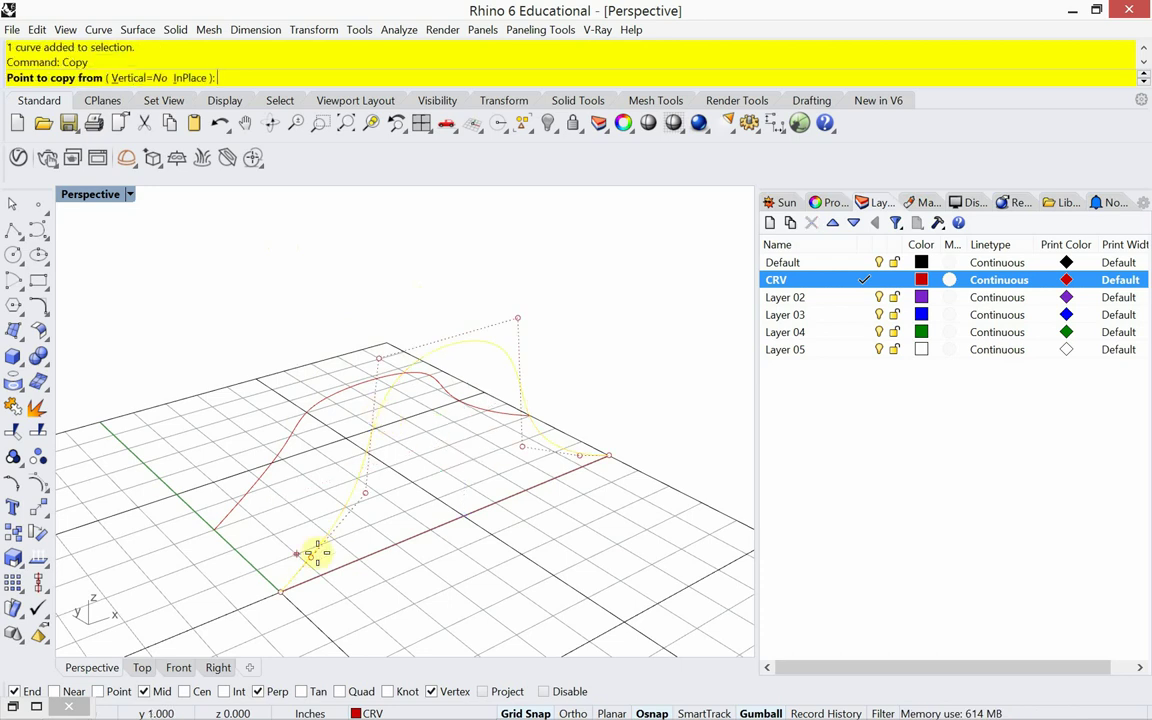
pyautogui.click(282, 589)
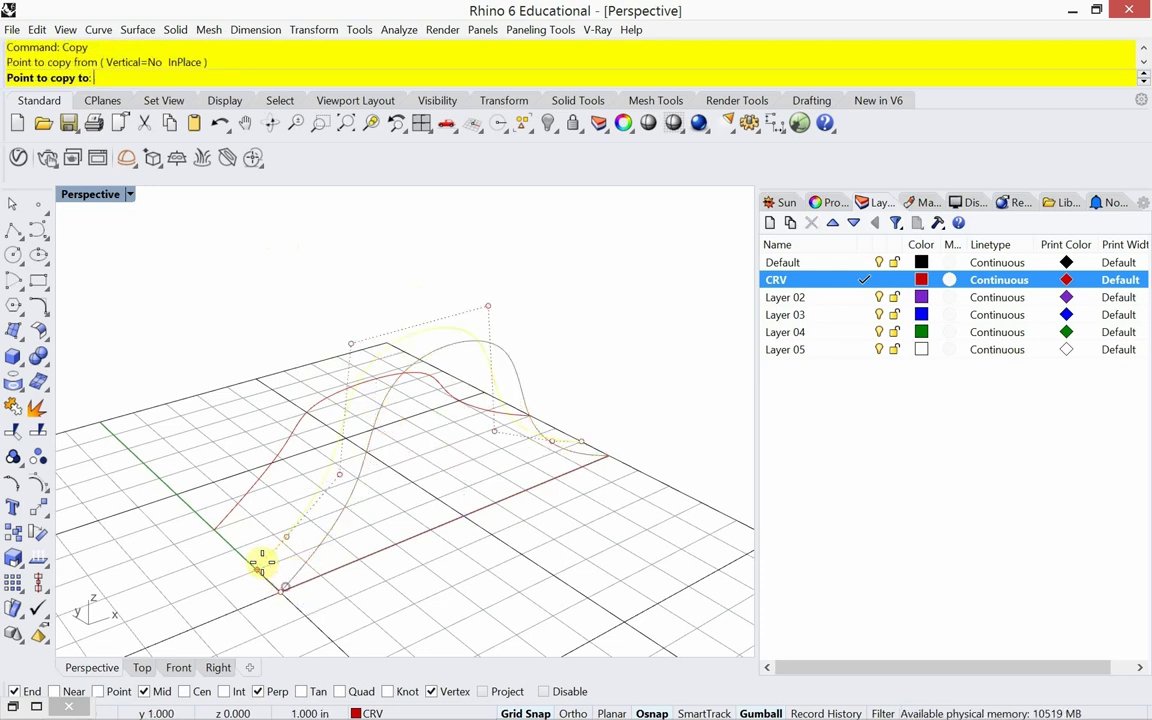
pyautogui.click(219, 525)
pyautogui.press('Escape')
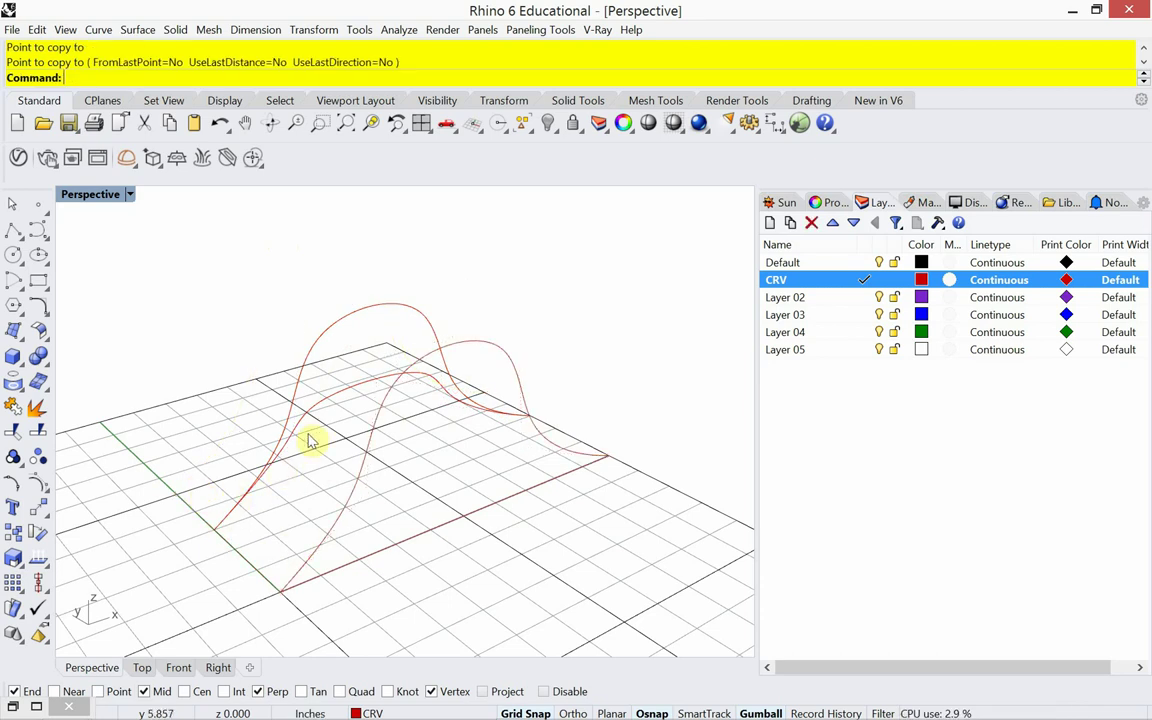
# Copy the flattened curve from its start point to a point 5 inches farther along the y axis.
pyautogui.click(330, 403)
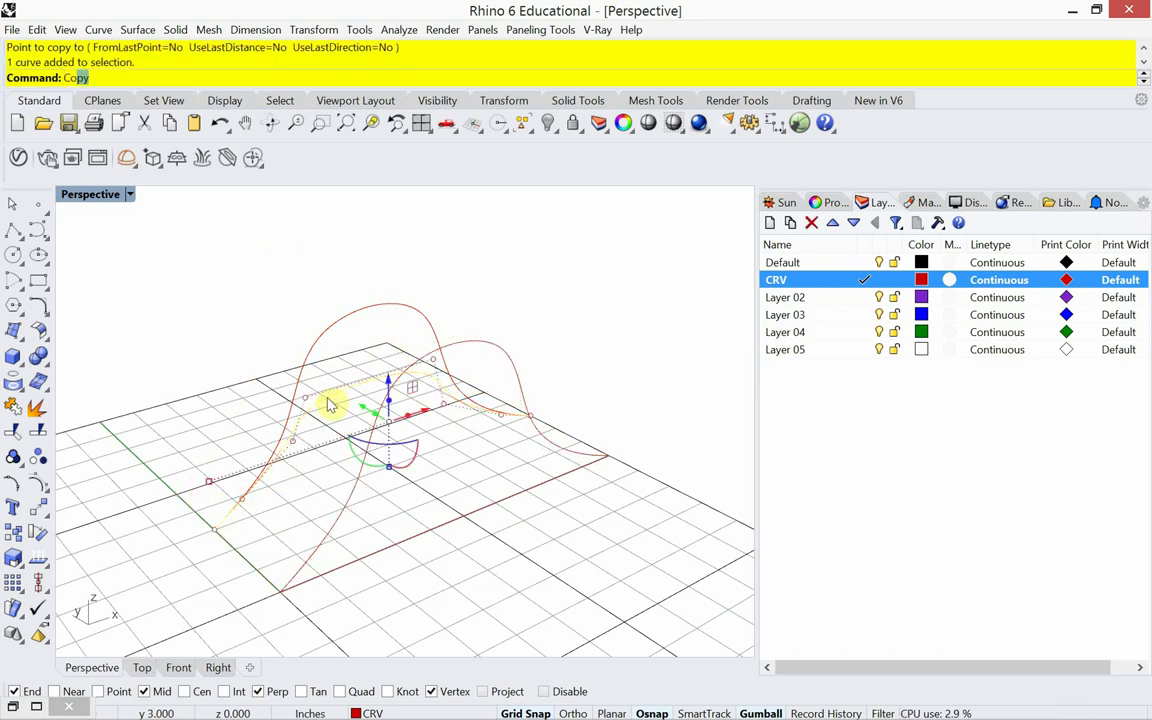
pyautogui.press('Return')
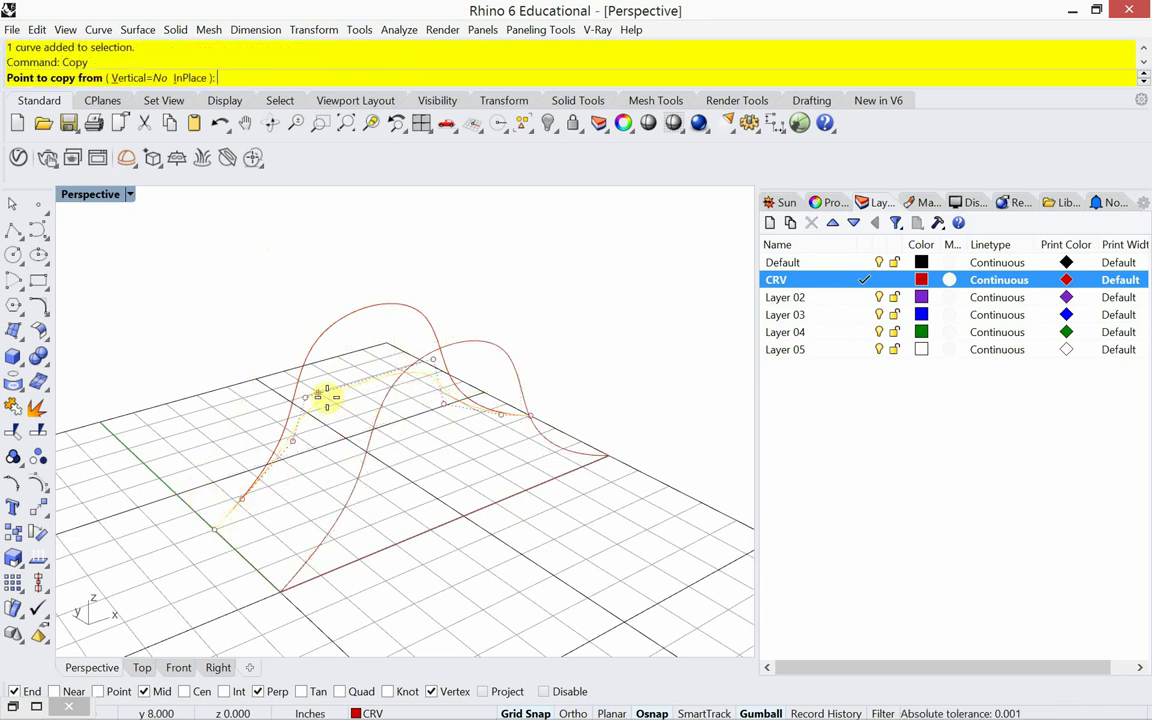
pyautogui.click(221, 530)
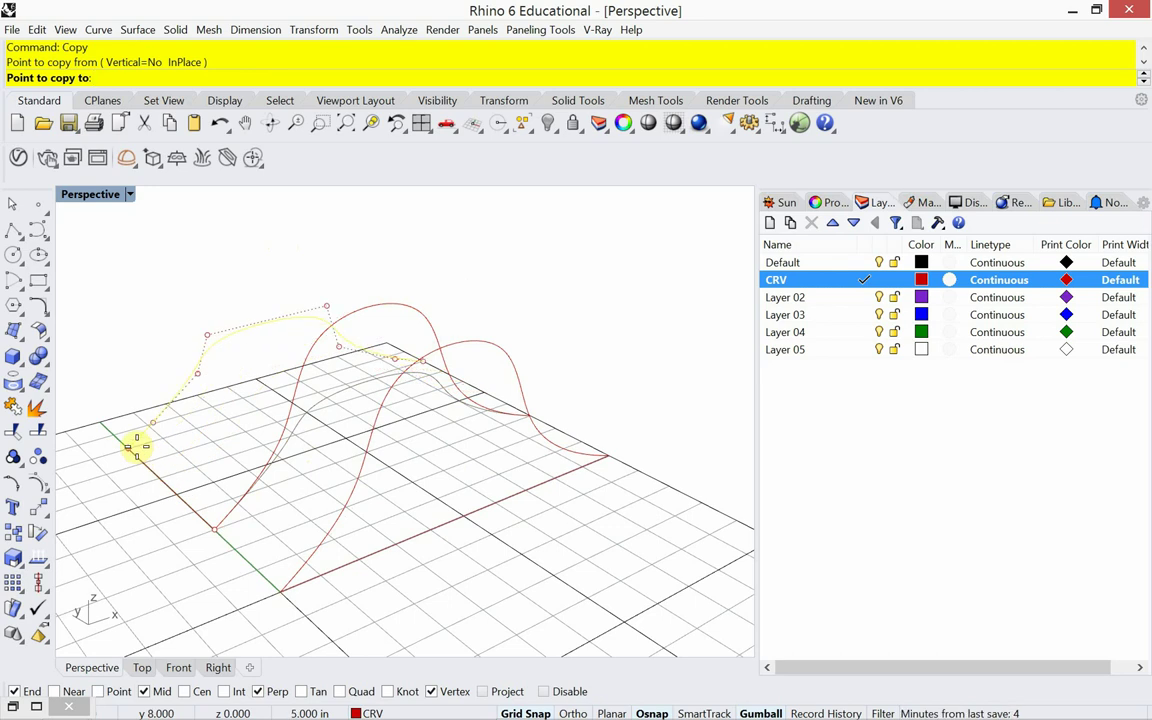
pyautogui.click(137, 447)
pyautogui.press('Return')
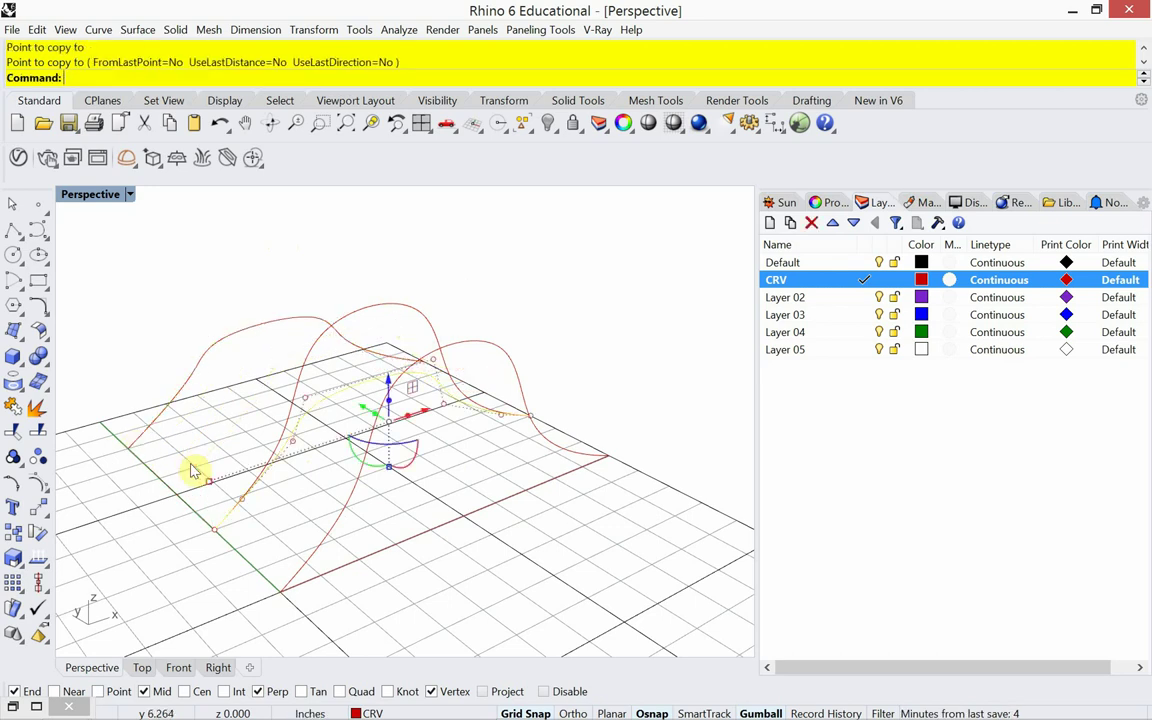
pyautogui.press('Escape')
# Loft the tall front curve to the flattened middle curve with Normal style and Do not simplify, and set the Perspective viewport to Shaded display.
pyautogui.moveTo(221, 467); pyautogui.dragTo(262, 460, button='right')
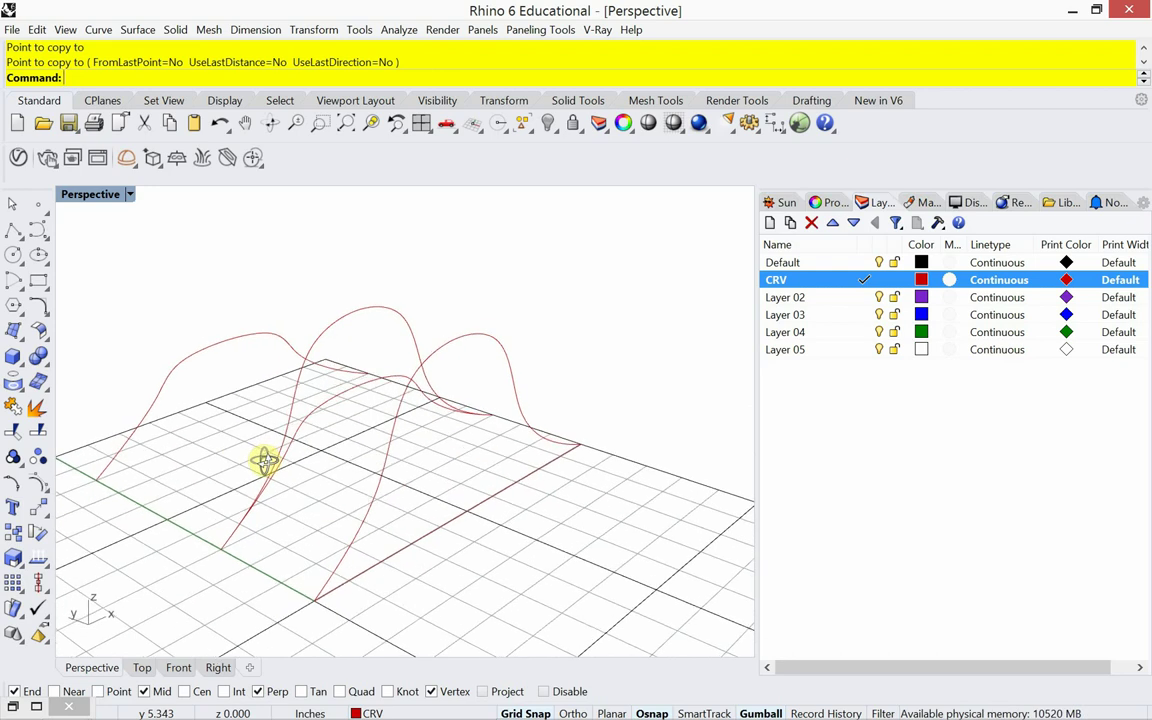
pyautogui.click(494, 340)
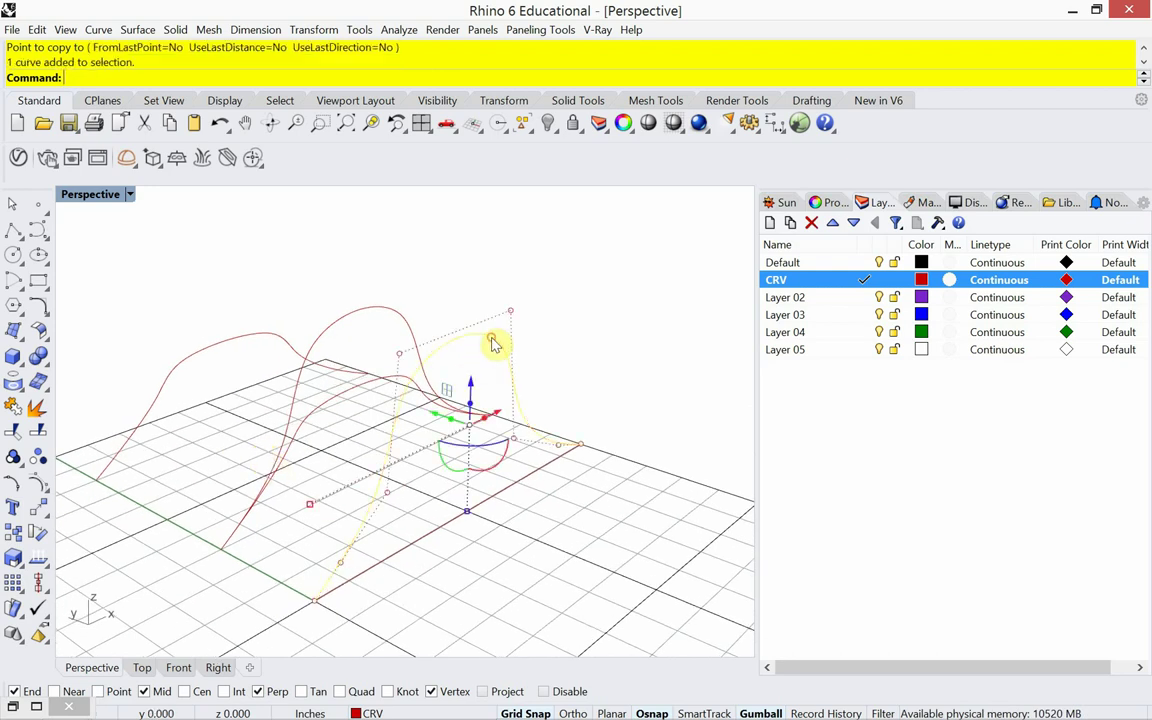
pyautogui.keyDown('shift'); pyautogui.click(347, 400); pyautogui.keyUp('shift')
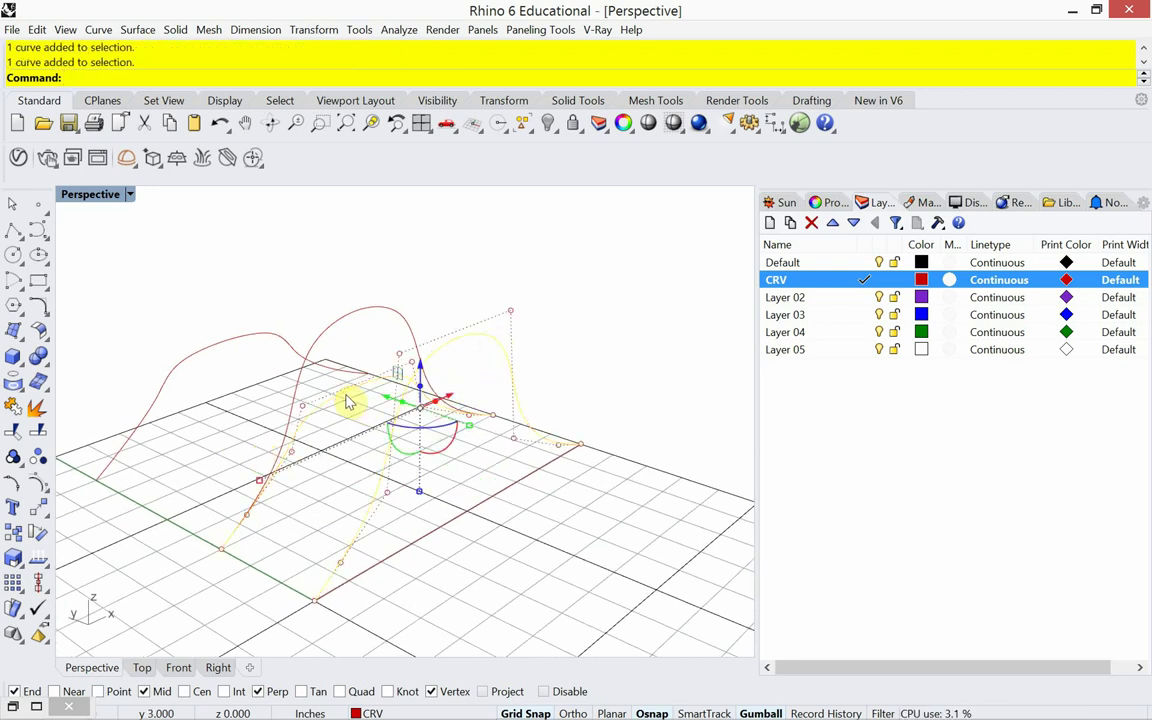
pyautogui.press('Return')
pyautogui.rightClick(349, 400)
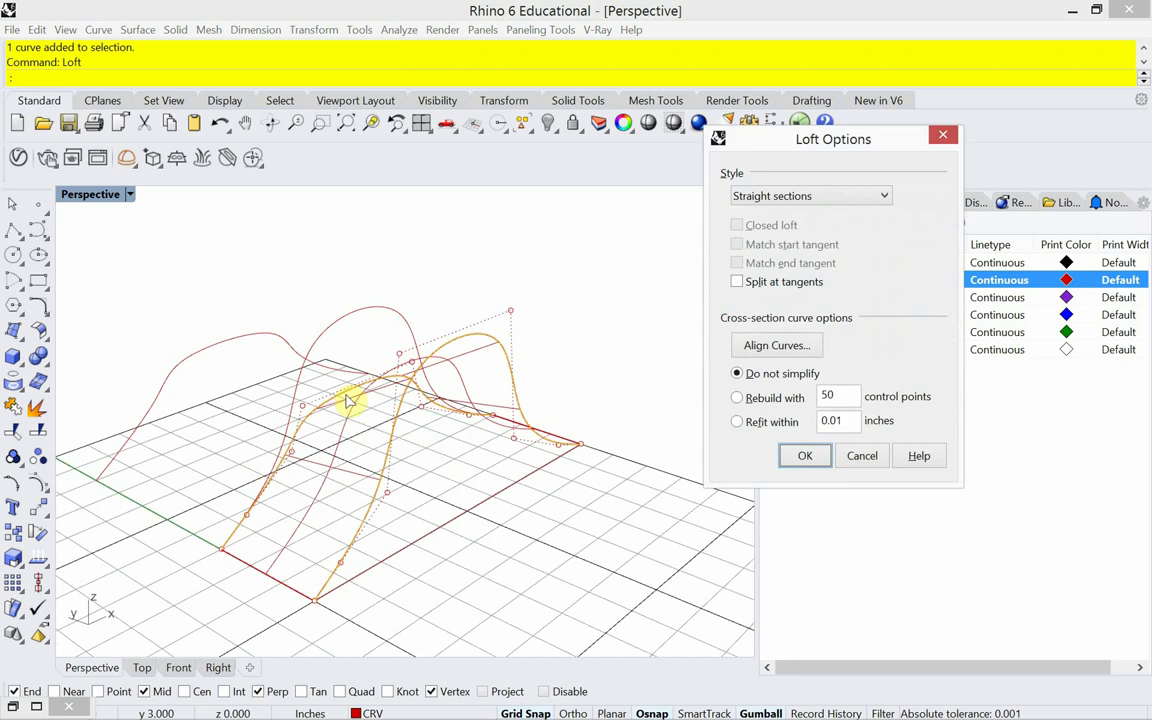
pyautogui.click(786, 200)
pyautogui.click(782, 213)
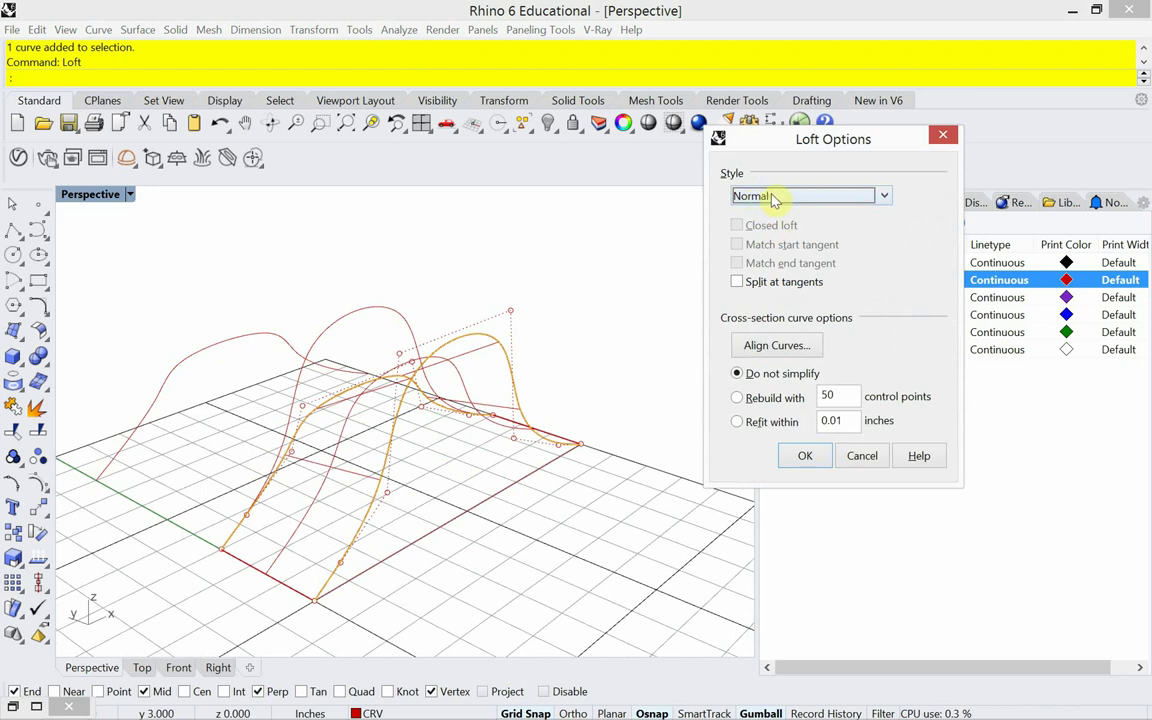
pyautogui.click(793, 201)
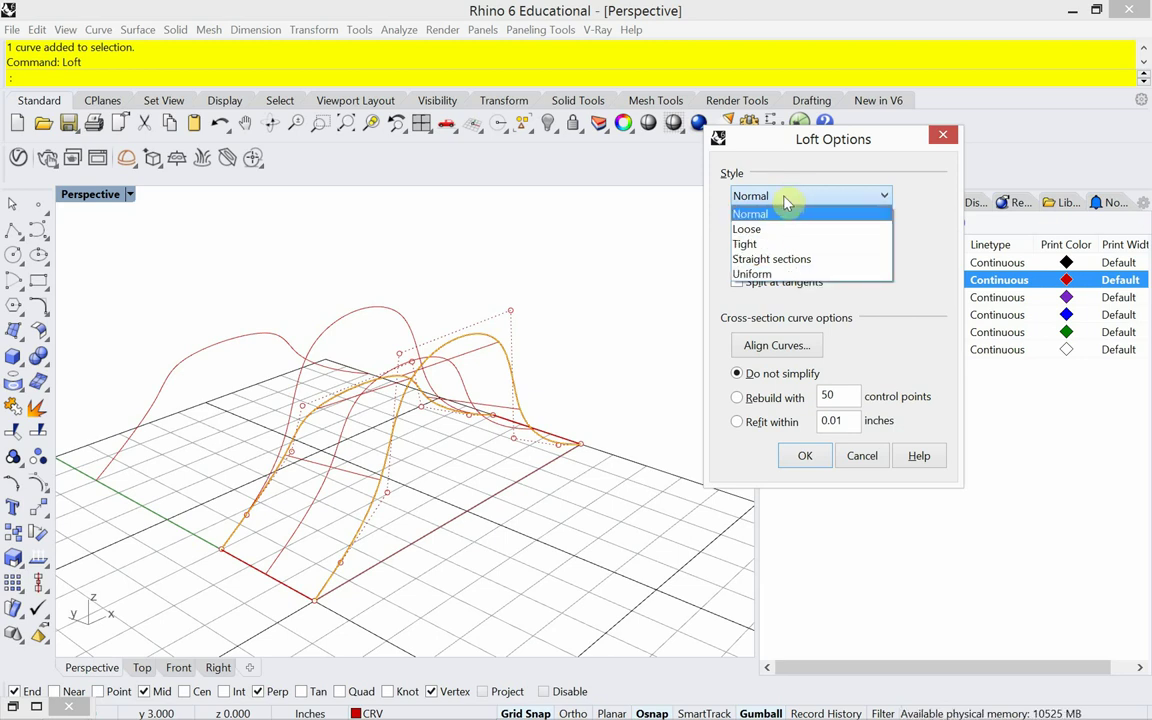
pyautogui.click(786, 200)
pyautogui.click(812, 460)
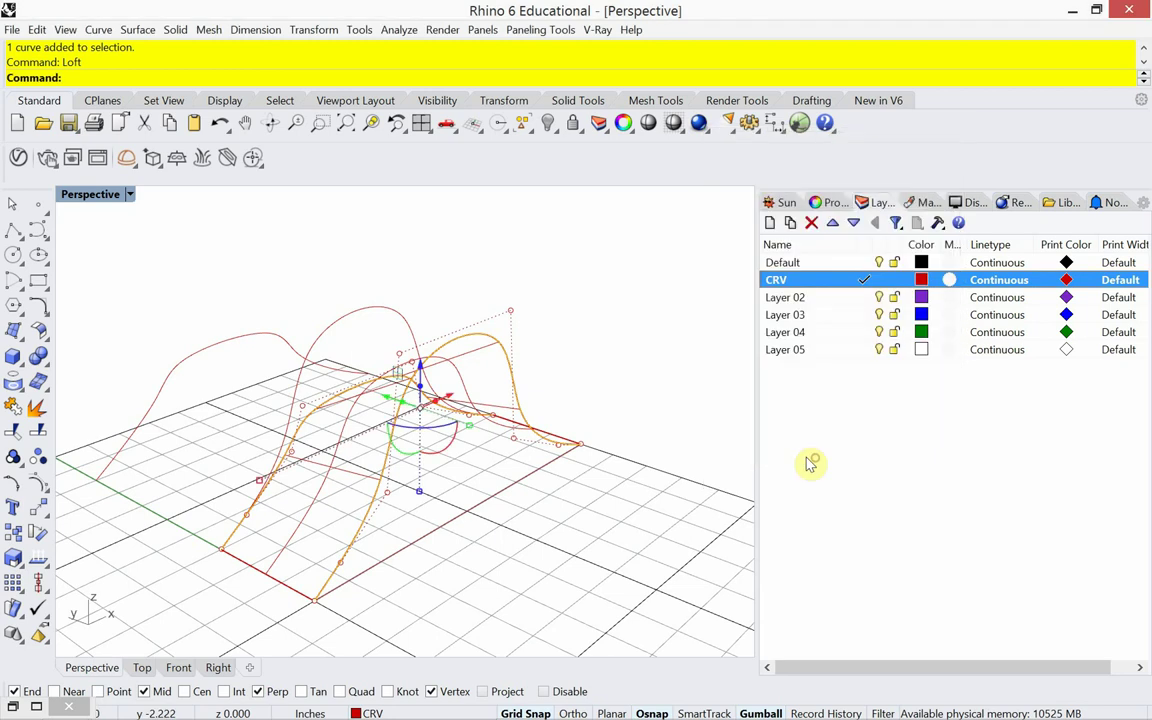
pyautogui.click(129, 194)
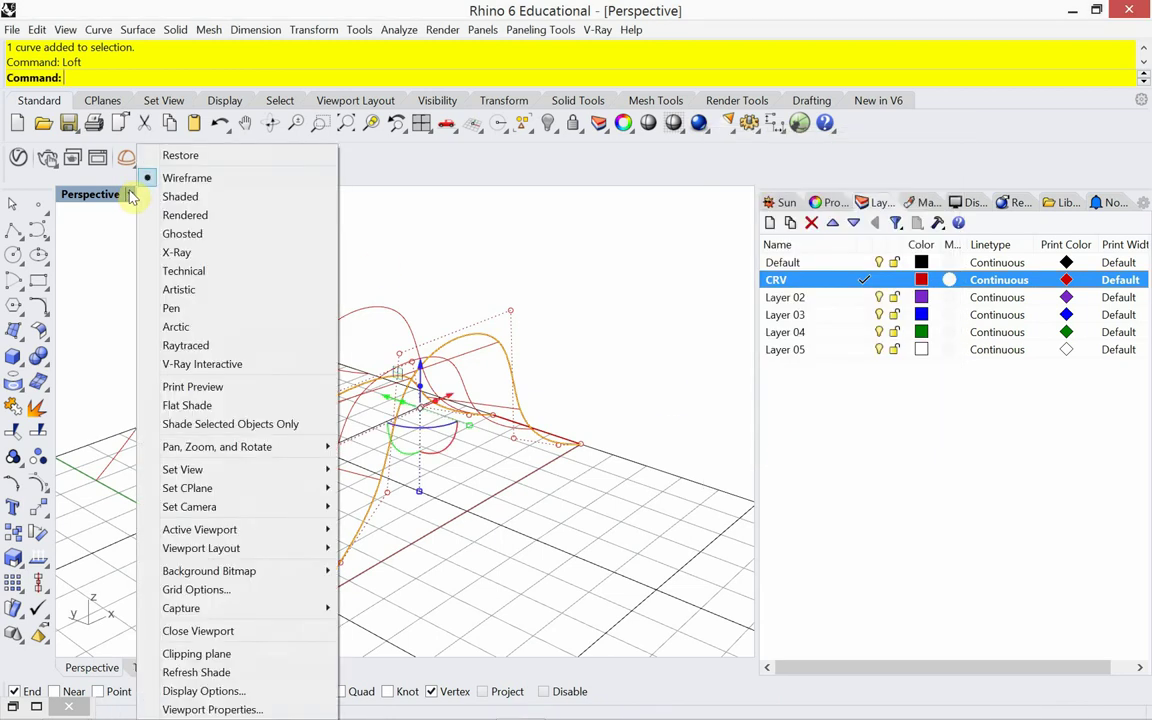
pyautogui.click(170, 198)
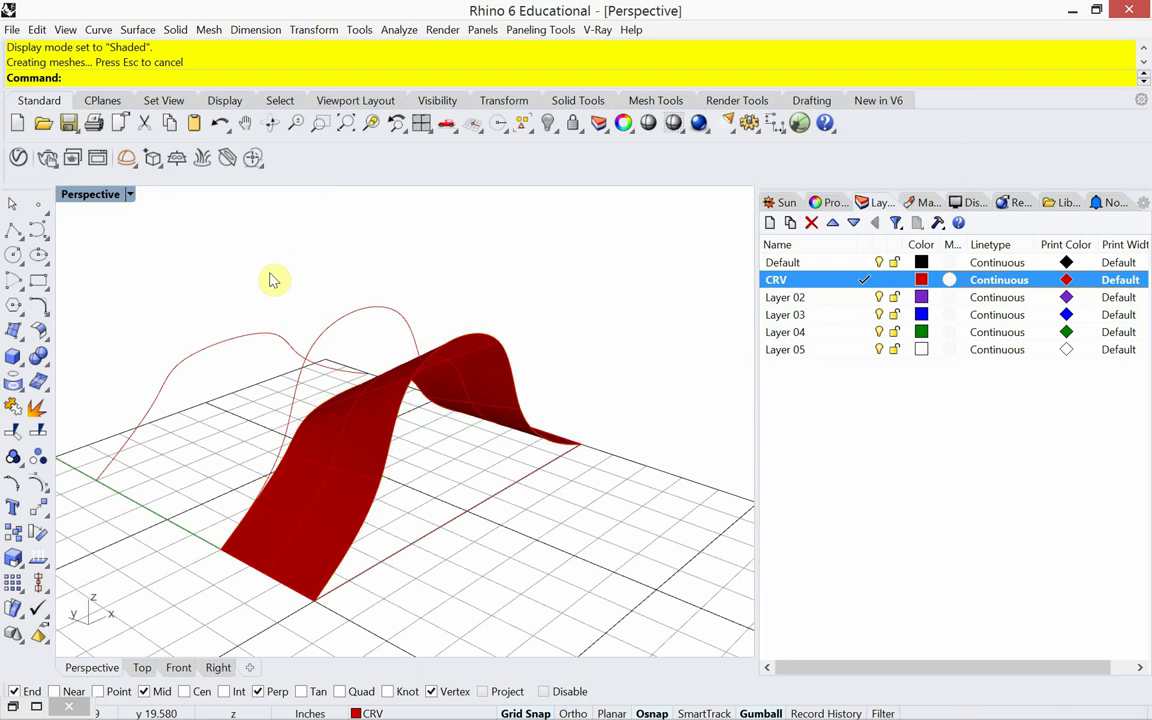
# Loft the tall middle curve to the flattened rear curve, accepting the current loft options.
pyautogui.click(350, 318)
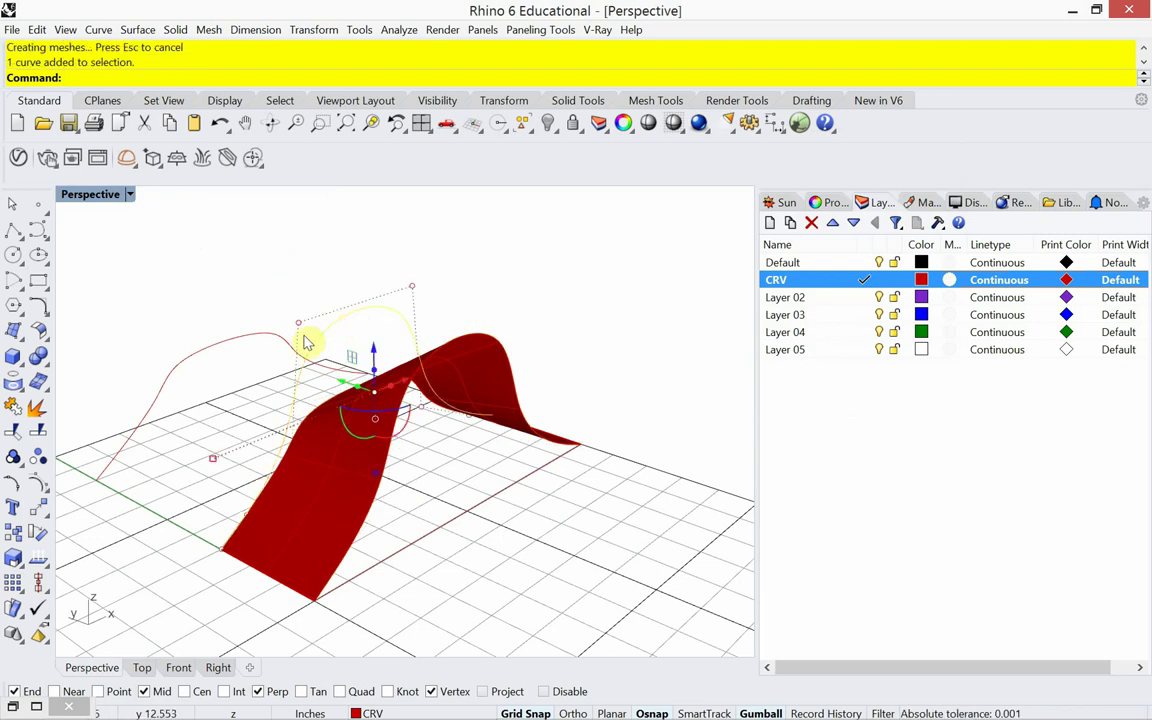
pyautogui.keyDown('shift'); pyautogui.click(252, 341); pyautogui.keyUp('shift')
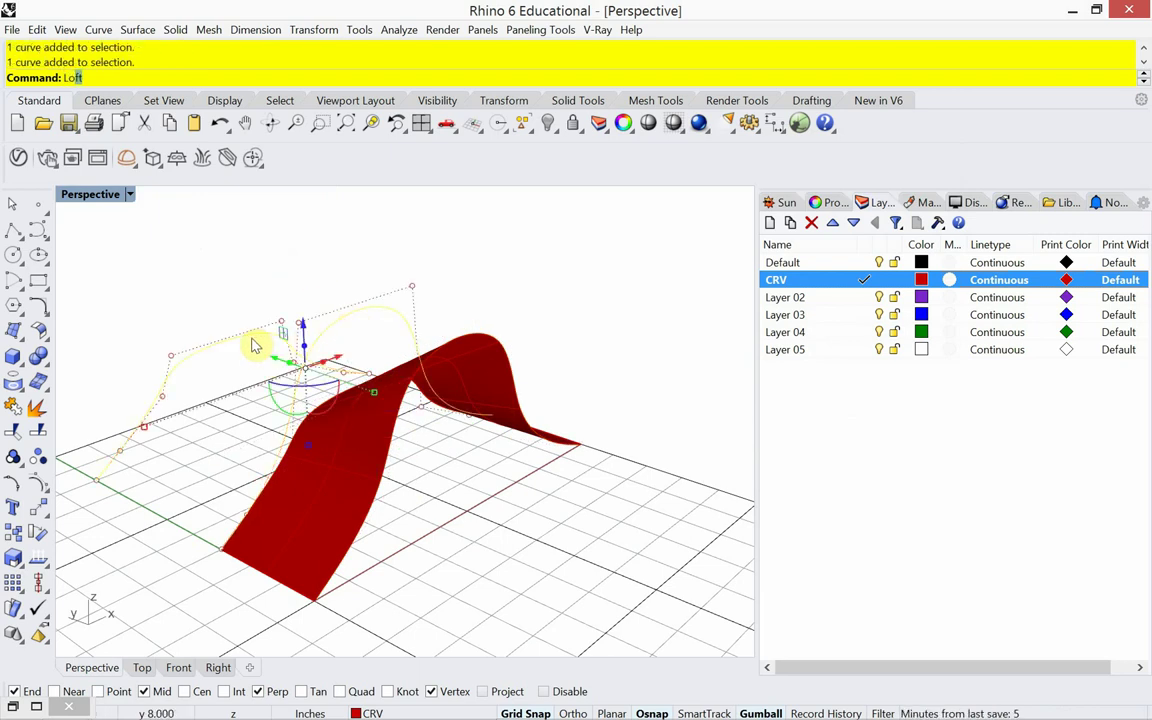
pyautogui.press('Return')
pyautogui.press('Return')
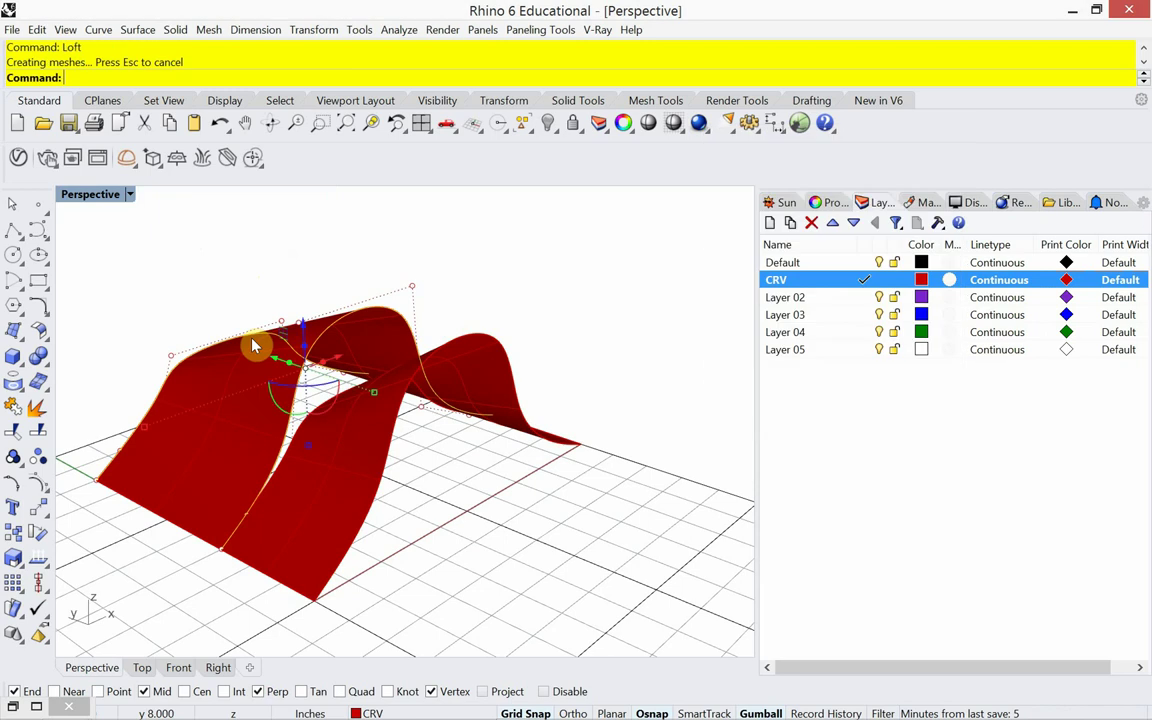
# Inspect the two lofted surfaces from several angles in Shaded display, then in Rendered display.
pyautogui.moveTo(254, 345); pyautogui.dragTo(262, 424, button='right')
pyautogui.click(228, 368)
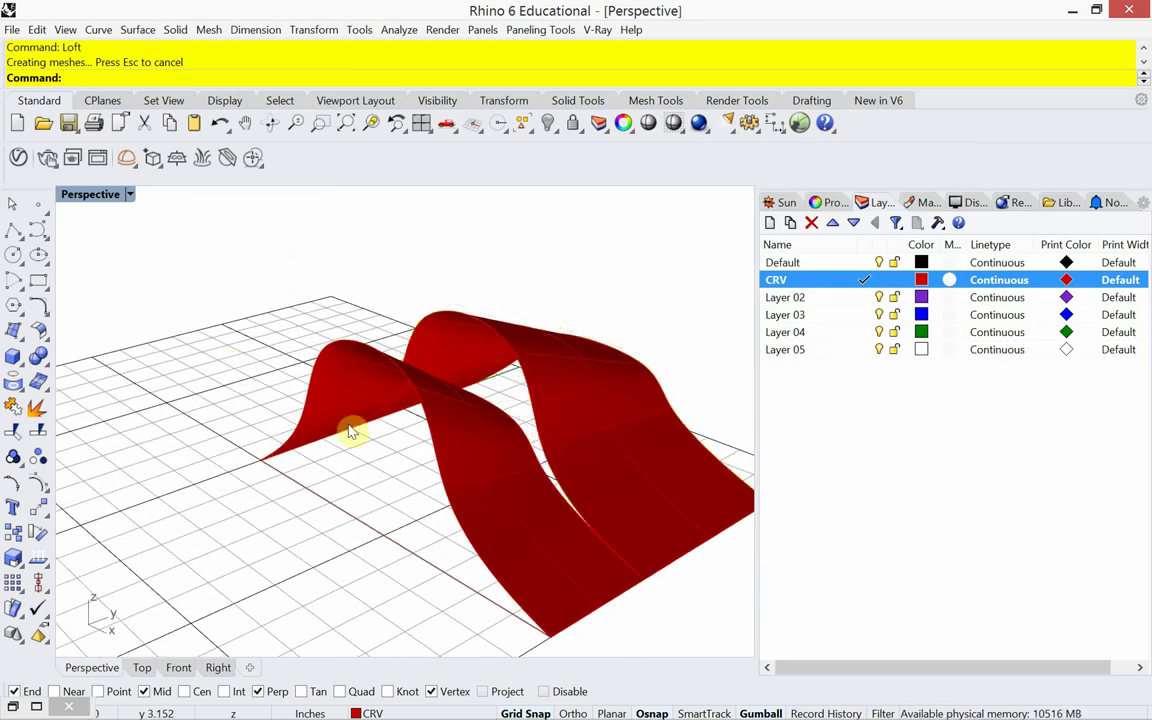
pyautogui.moveTo(355, 429); pyautogui.dragTo(620, 464, button='right')
pyautogui.keyDown('shift'); pyautogui.moveTo(373, 458); pyautogui.dragTo(450, 434, button='right'); pyautogui.keyUp('shift')
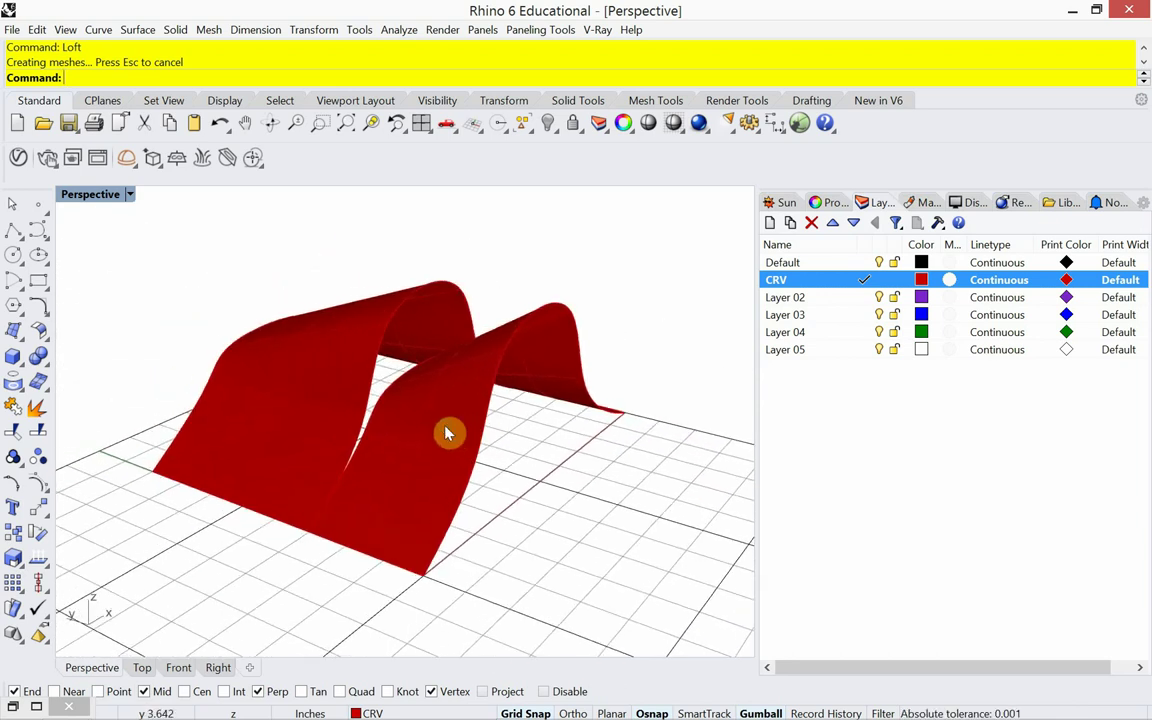
pyautogui.click(129, 195)
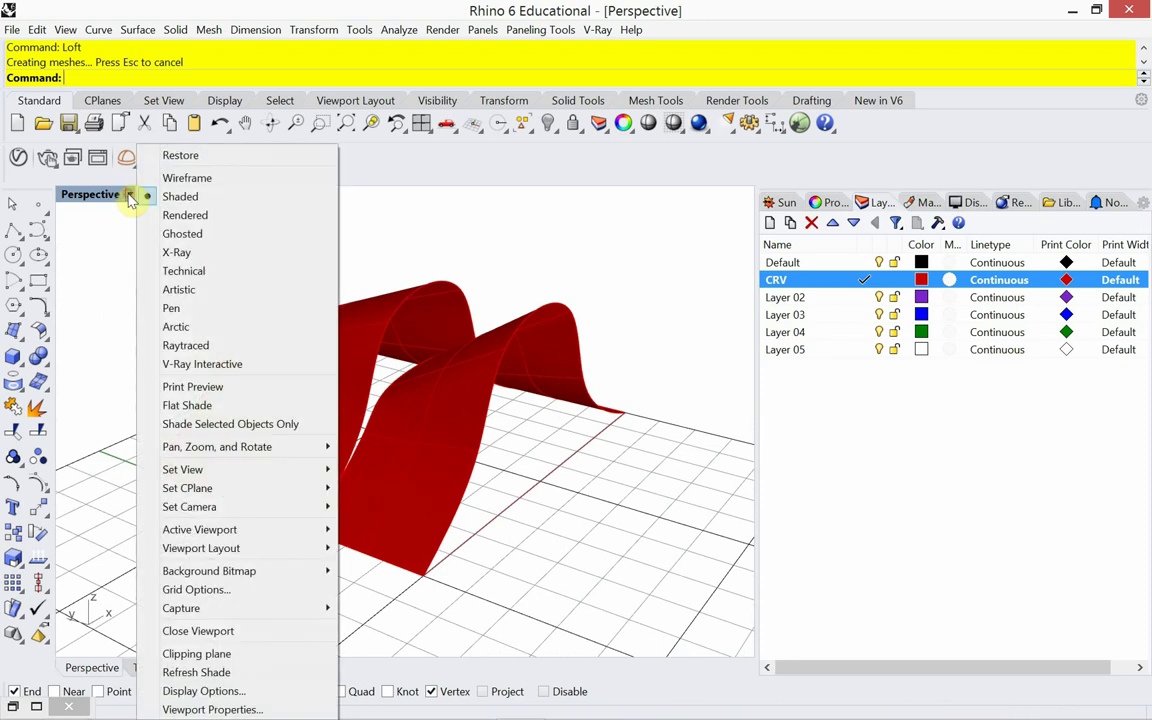
pyautogui.click(167, 216)
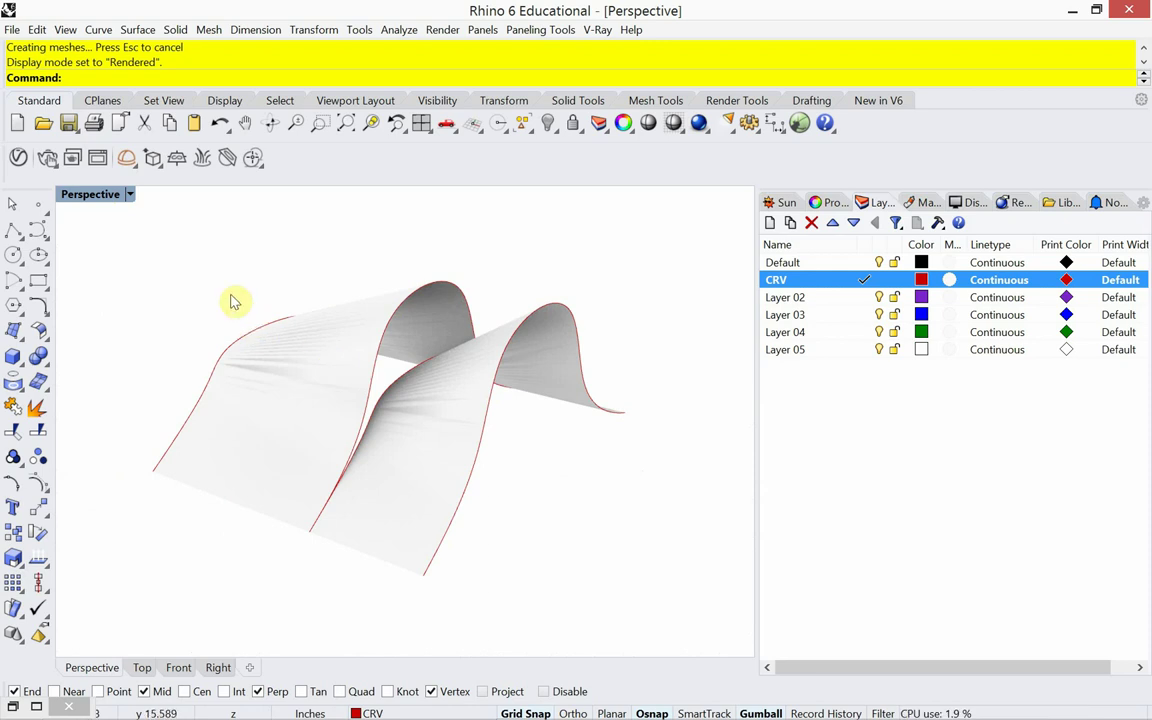
# Set the Perspective viewport to Wireframe display and delete both lofted surfaces.
pyautogui.click(129, 195)
pyautogui.click(162, 178)
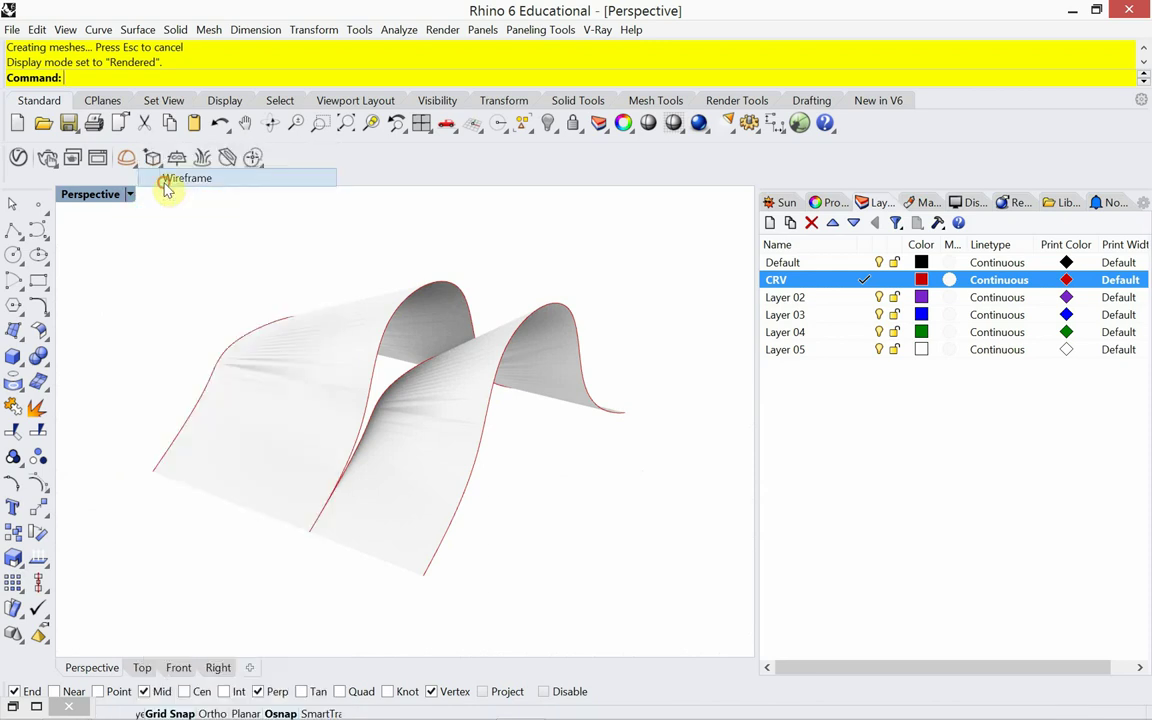
pyautogui.click(284, 397)
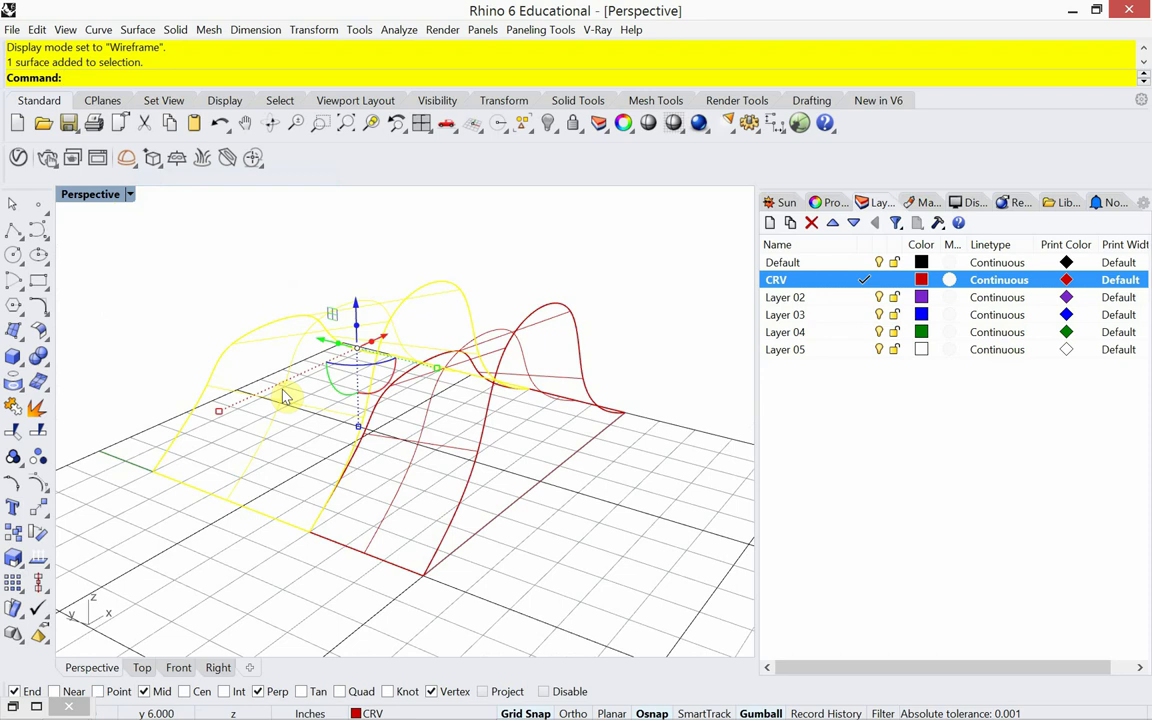
pyautogui.press('Delete')
pyautogui.click(428, 418)
pyautogui.press('Delete')
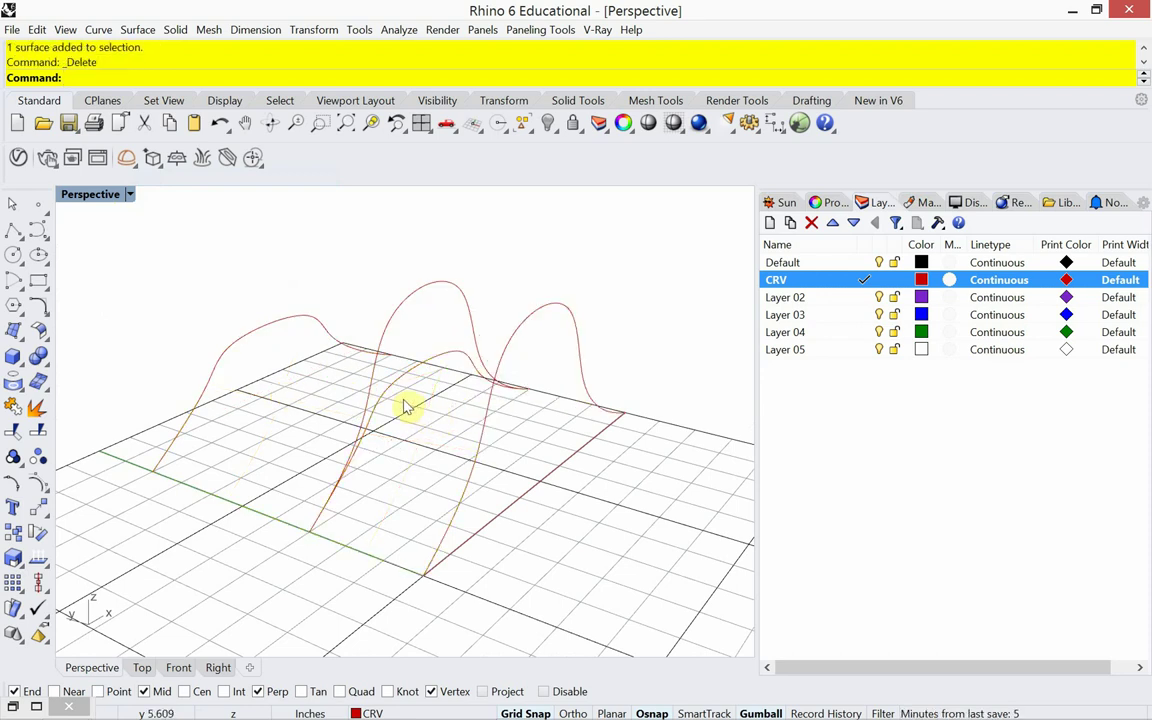
# Delete the tall middle curve and the flattened rear curve.
pyautogui.click(393, 322)
pyautogui.press('Delete')
pyautogui.click(330, 328)
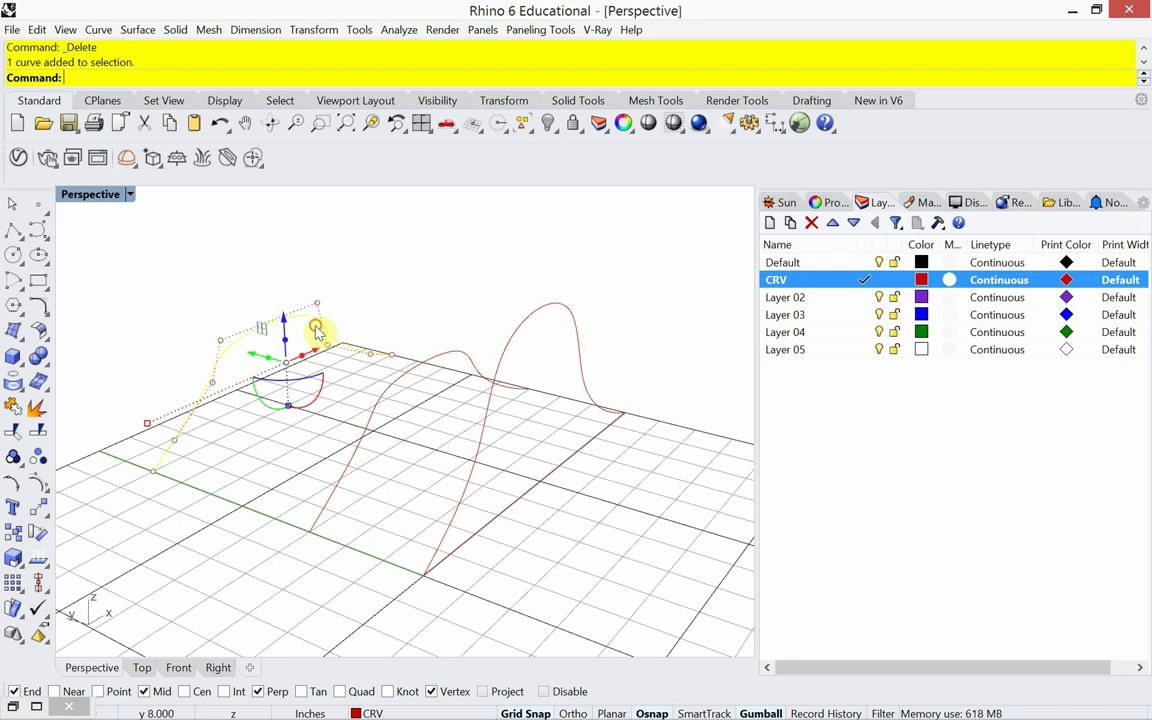
pyautogui.press('Delete')
# Copy the tall front curve from its start point at the origin to the point 8 inches along the y axis.
pyautogui.click(463, 503)
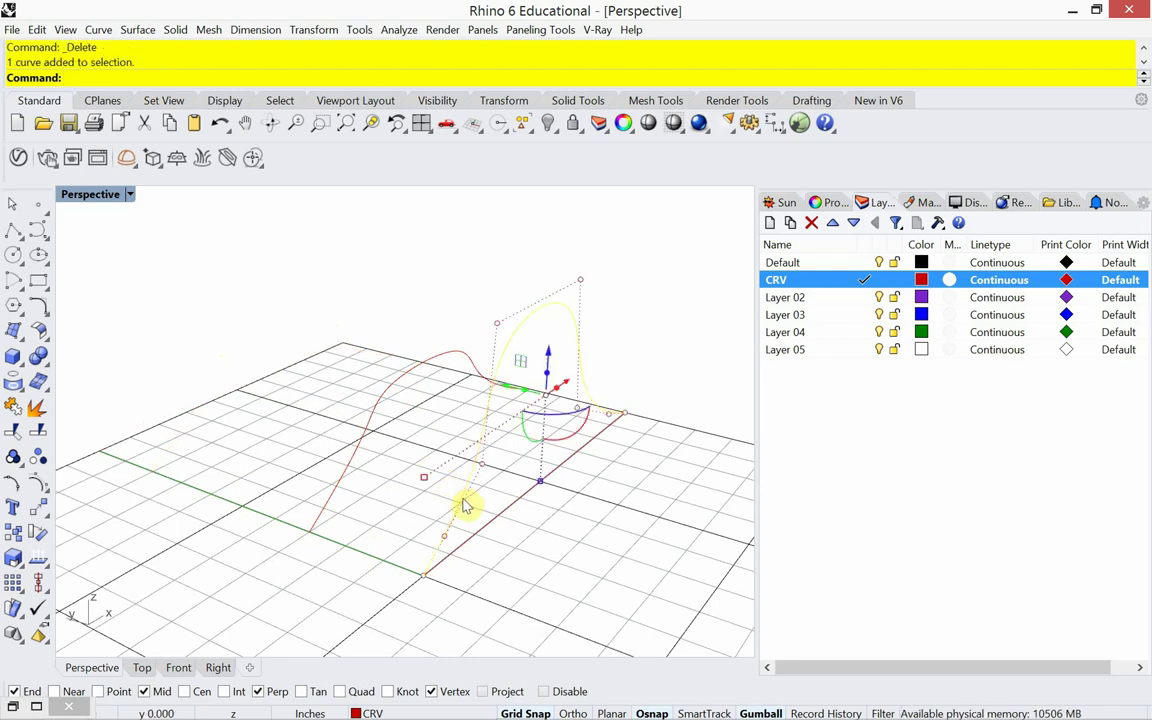
pyautogui.press('Return')
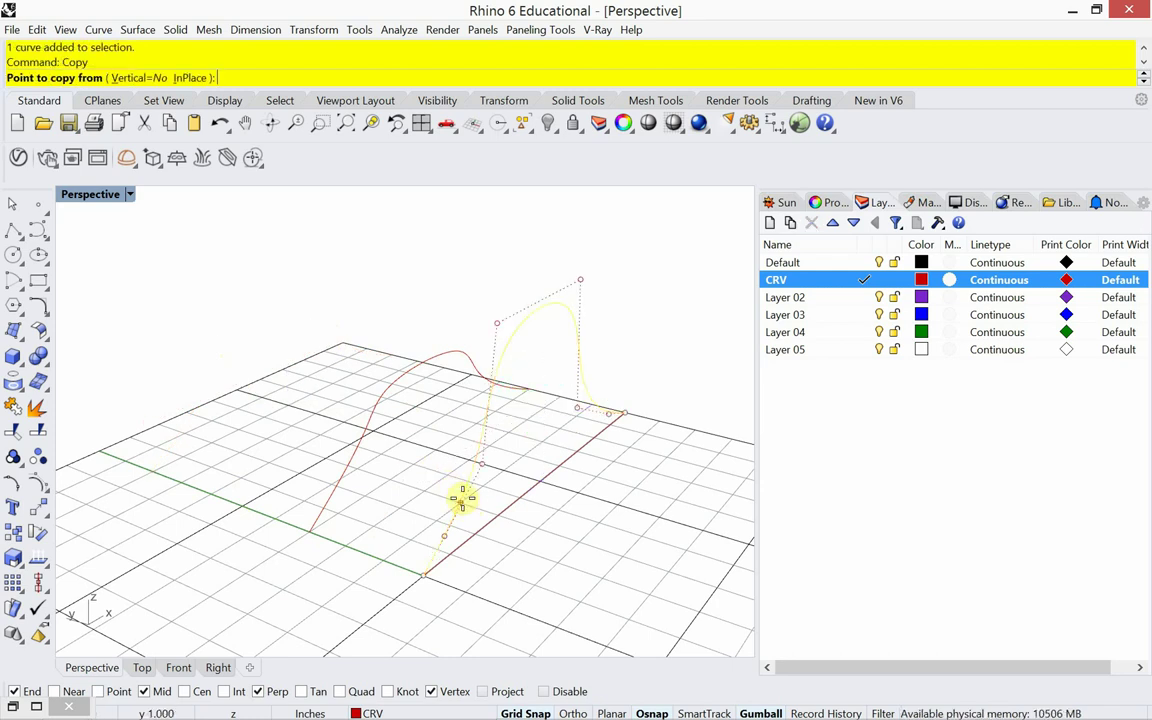
pyautogui.click(420, 568)
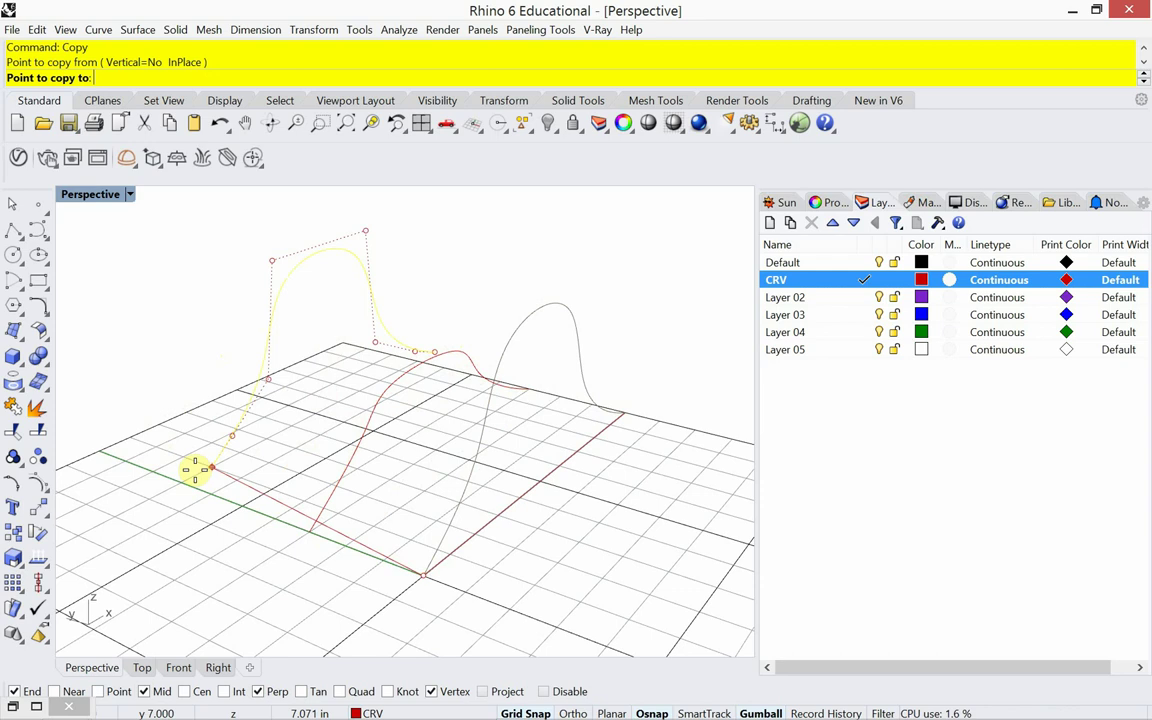
pyautogui.click(157, 469)
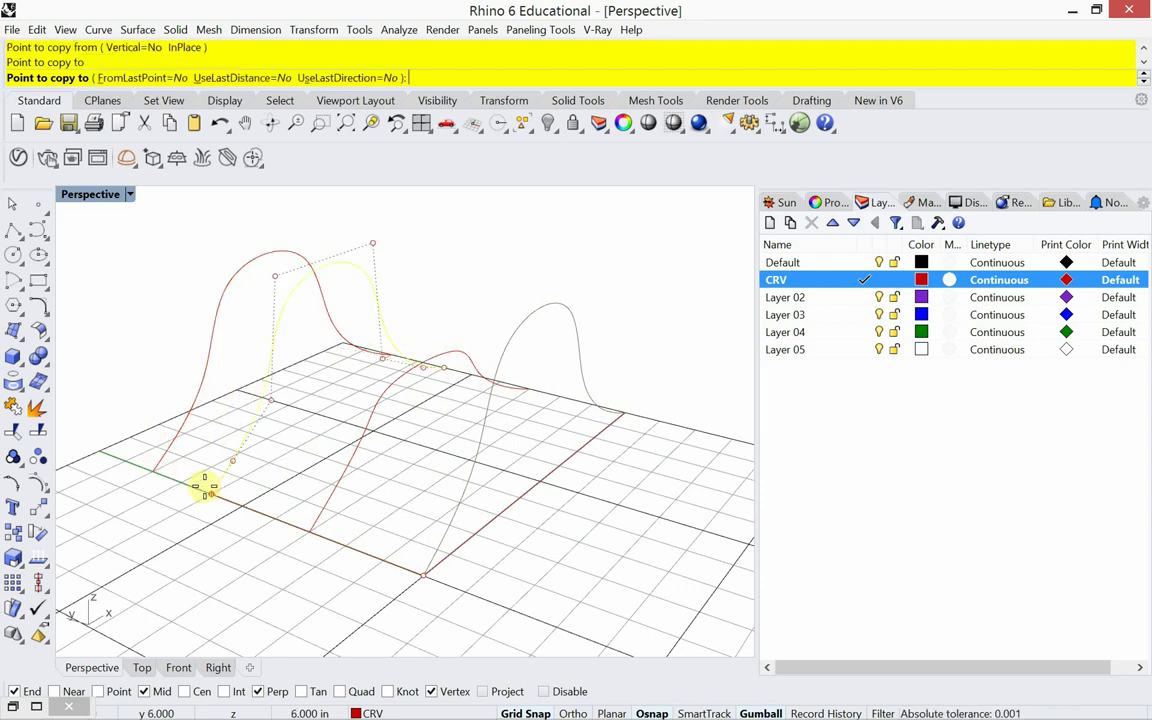
pyautogui.press('Return')
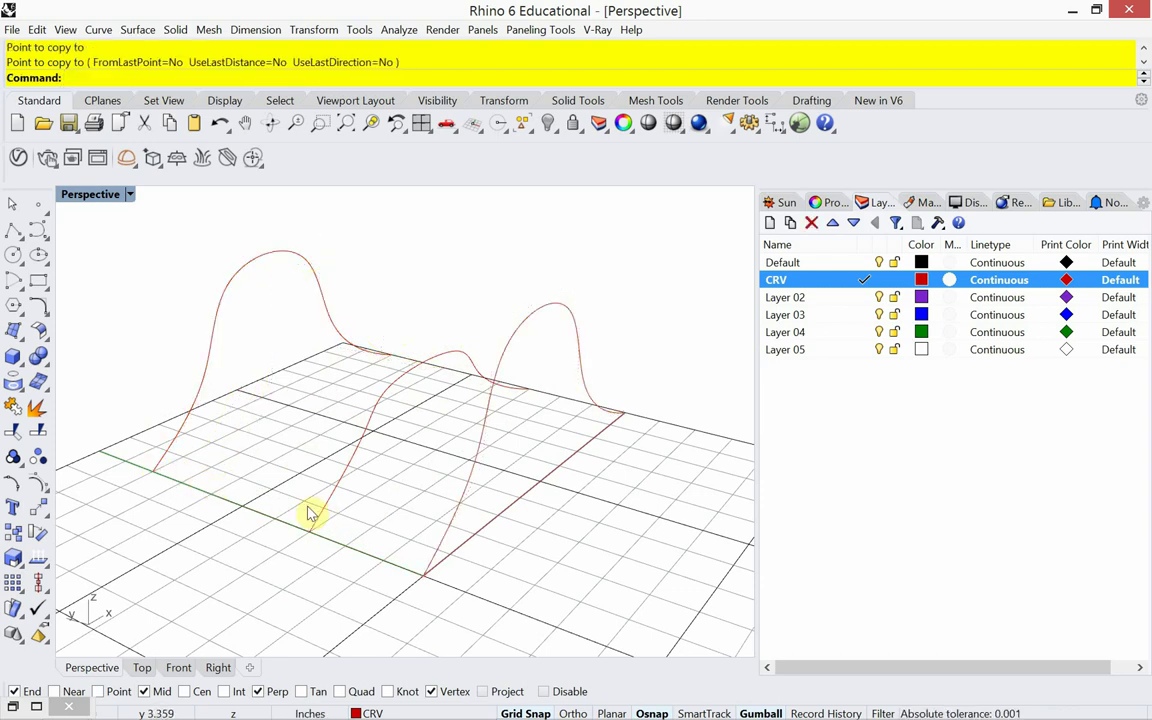
# Move the rear tall curve from its start point 2 inches farther along the y axis, to y 10.
pyautogui.click(166, 462)
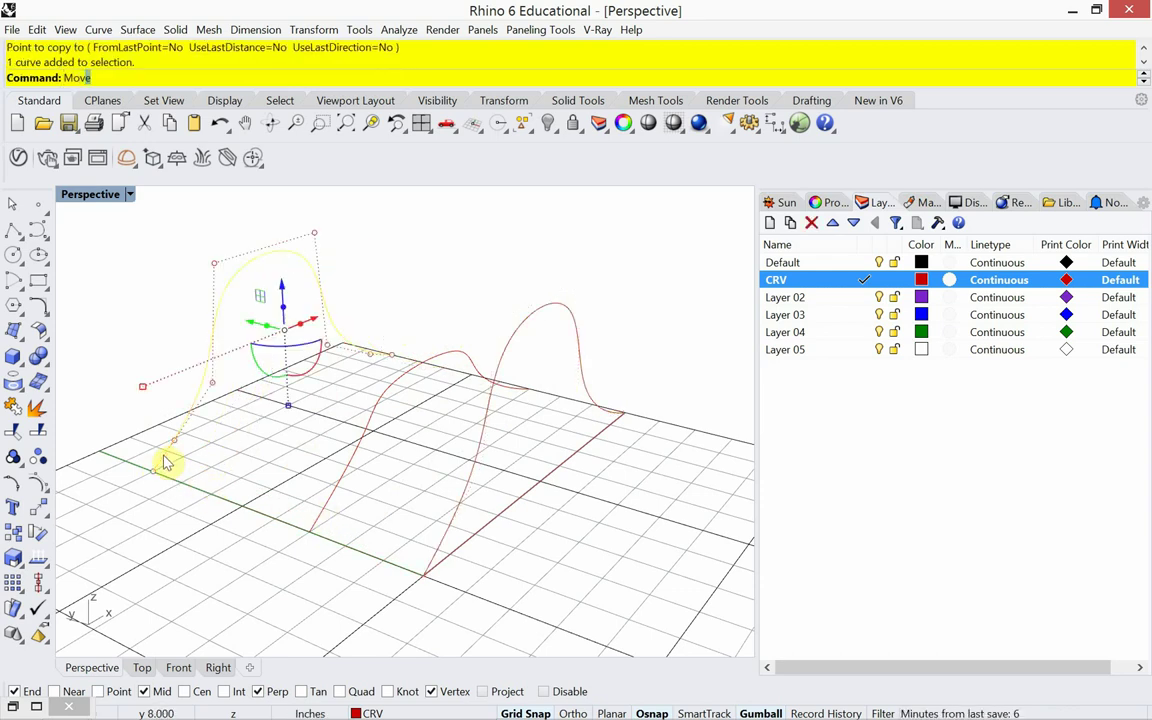
pyautogui.press('Return')
pyautogui.click(153, 469)
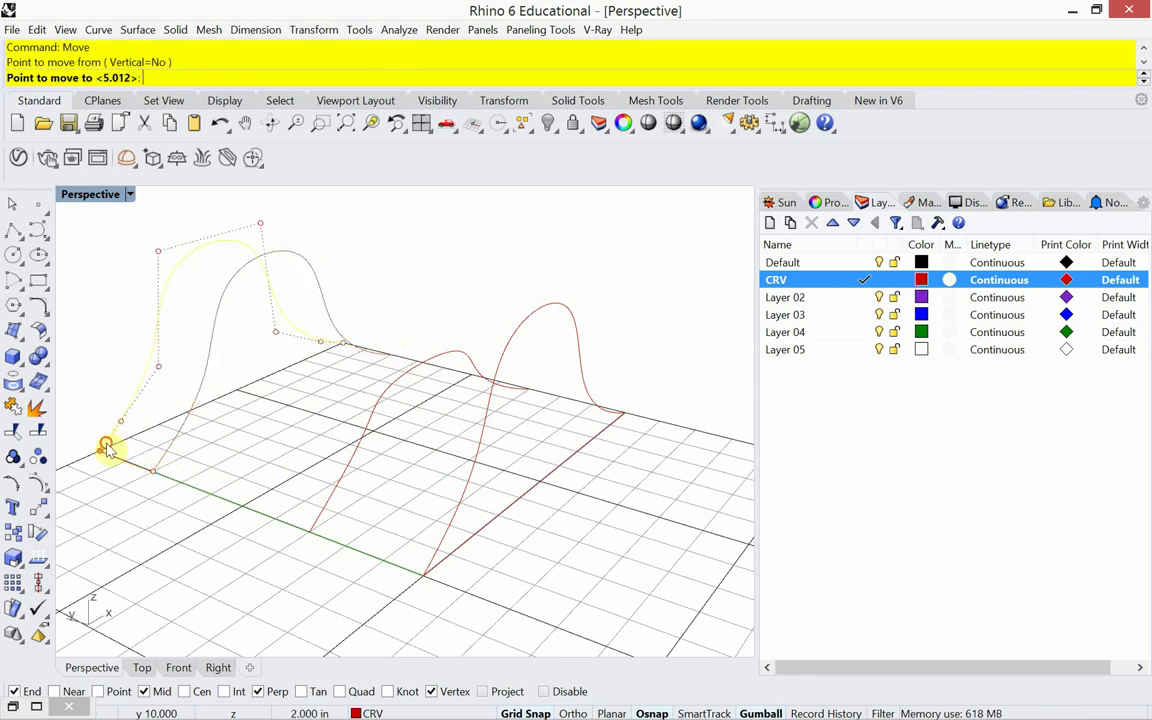
pyautogui.click(107, 449)
# Move the flattened curve by its start point along the y axis to the major grid line midway between the two tall curves.
pyautogui.click(318, 524)
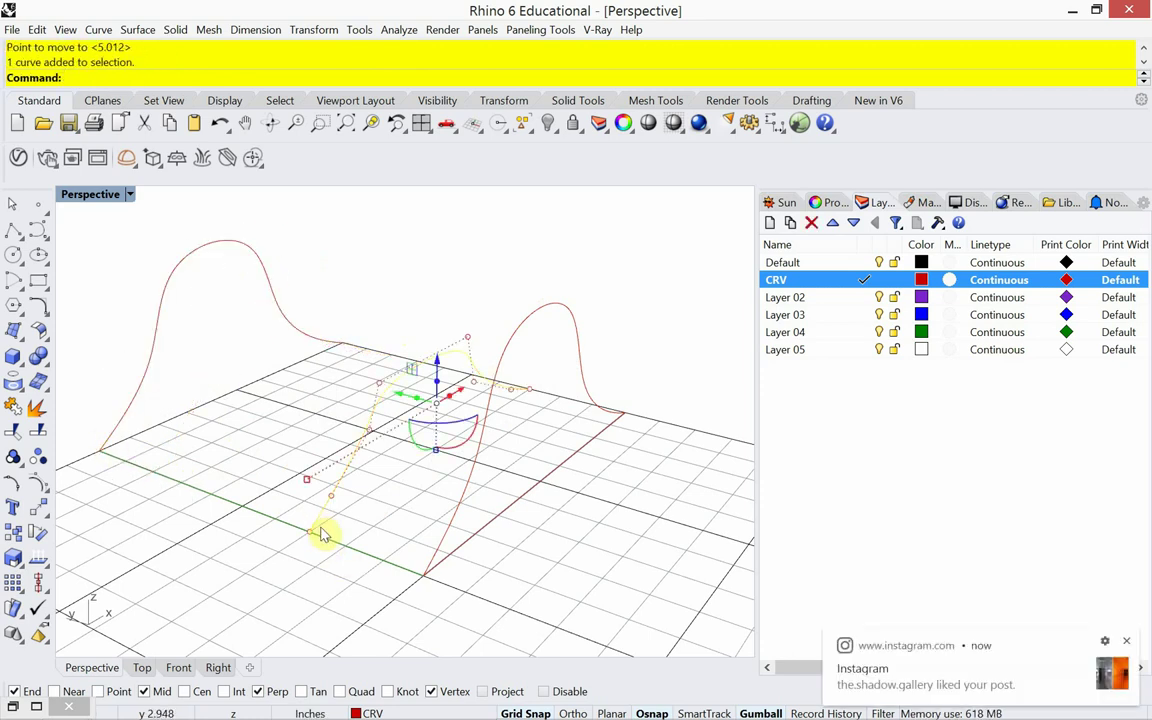
pyautogui.press('Return')
pyautogui.click(320, 528)
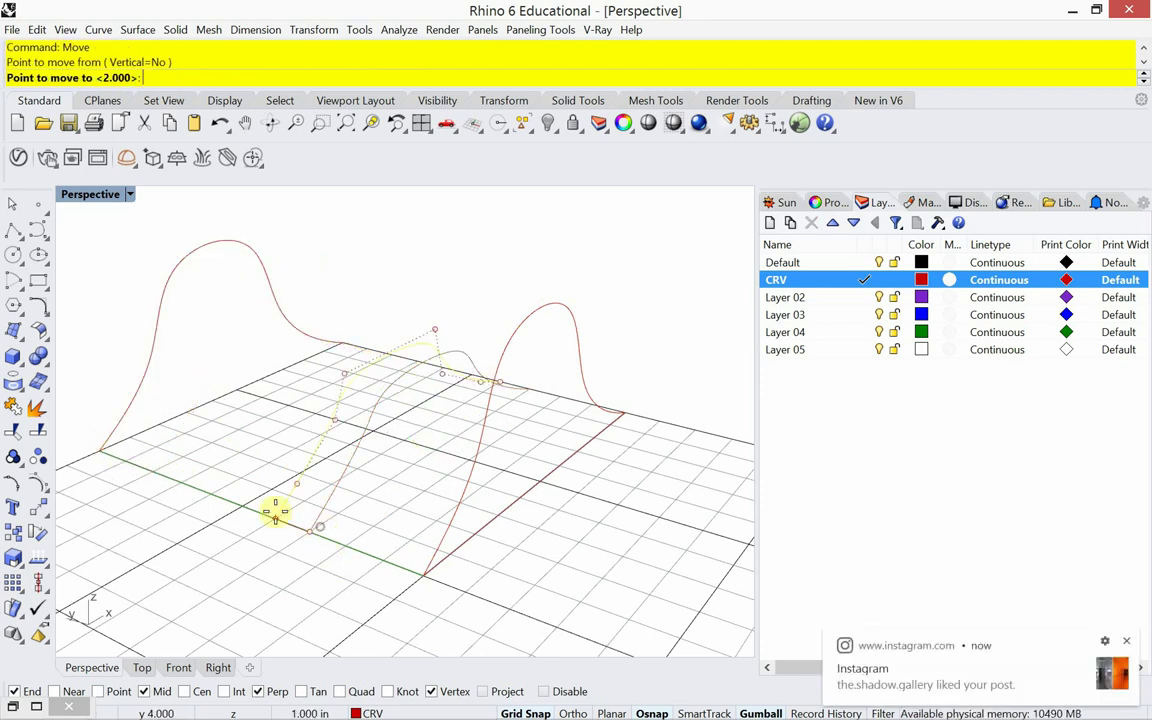
pyautogui.click(252, 506)
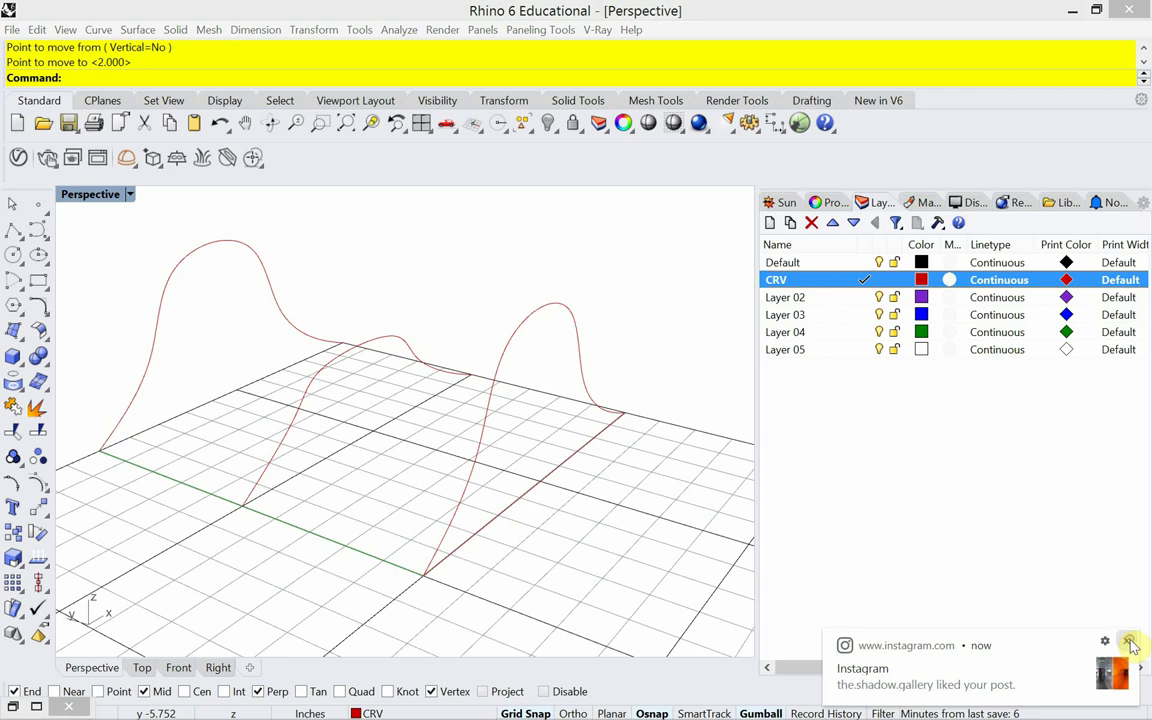
pyautogui.click(1128, 644)
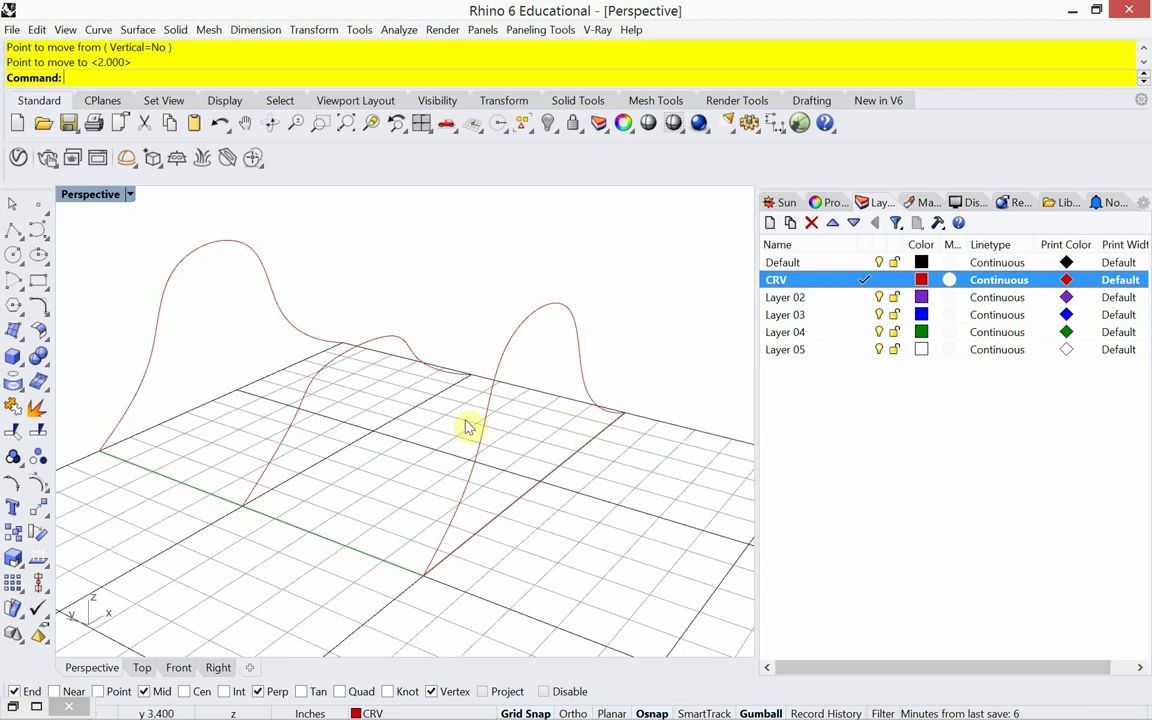
# Try to reshape the rear tall curve by freely moving four of its control points in the Perspective viewport.
pyautogui.click(272, 287)
pyautogui.press('F10')
pyautogui.moveTo(277, 328); pyautogui.dragTo(292, 283)
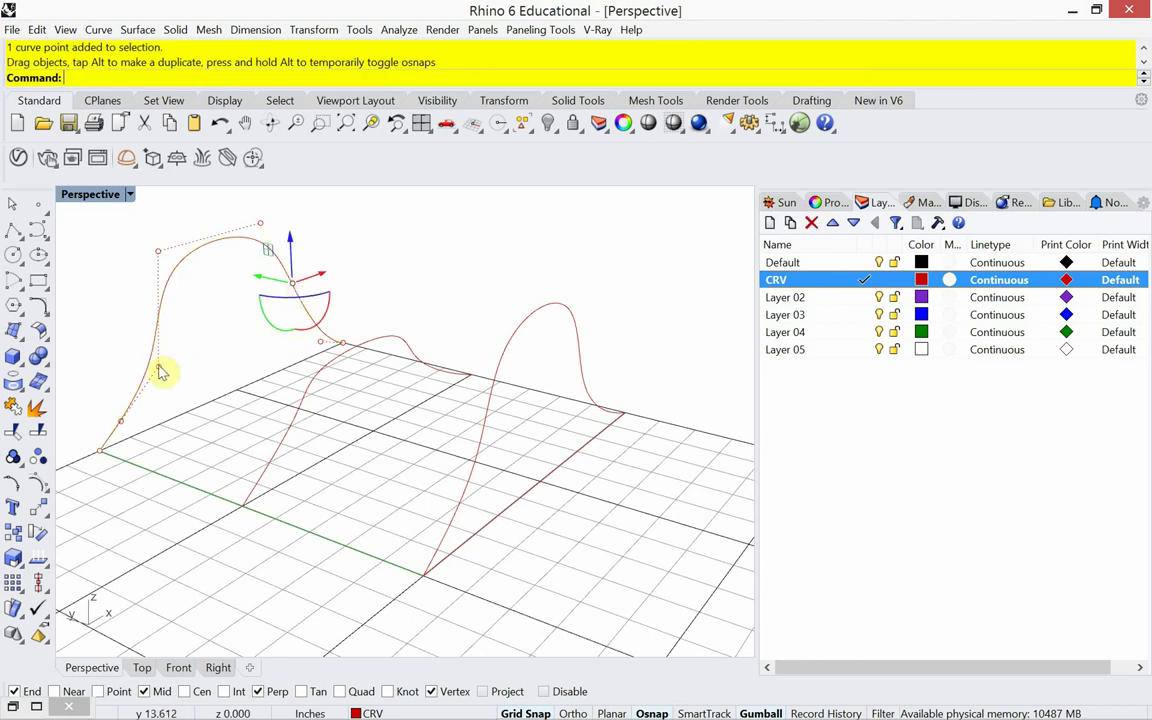
pyautogui.moveTo(159, 368); pyautogui.dragTo(108, 335)
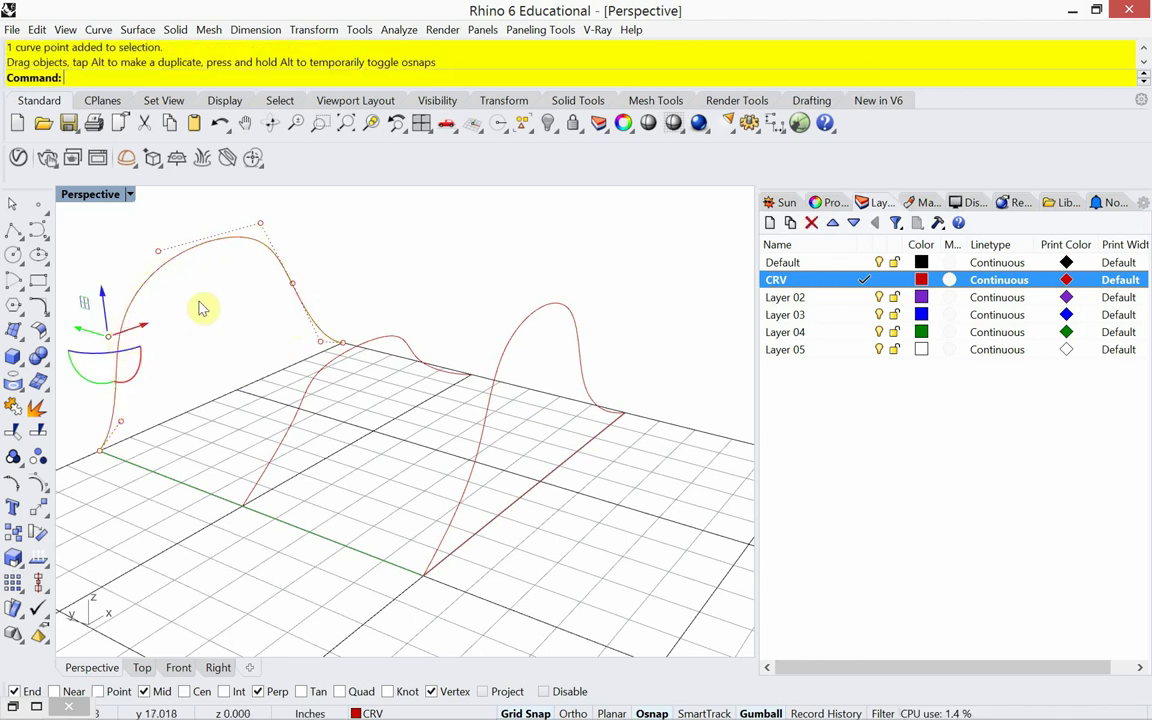
pyautogui.click(260, 226)
pyautogui.moveTo(260, 226); pyautogui.dragTo(272, 279)
pyautogui.click(160, 251)
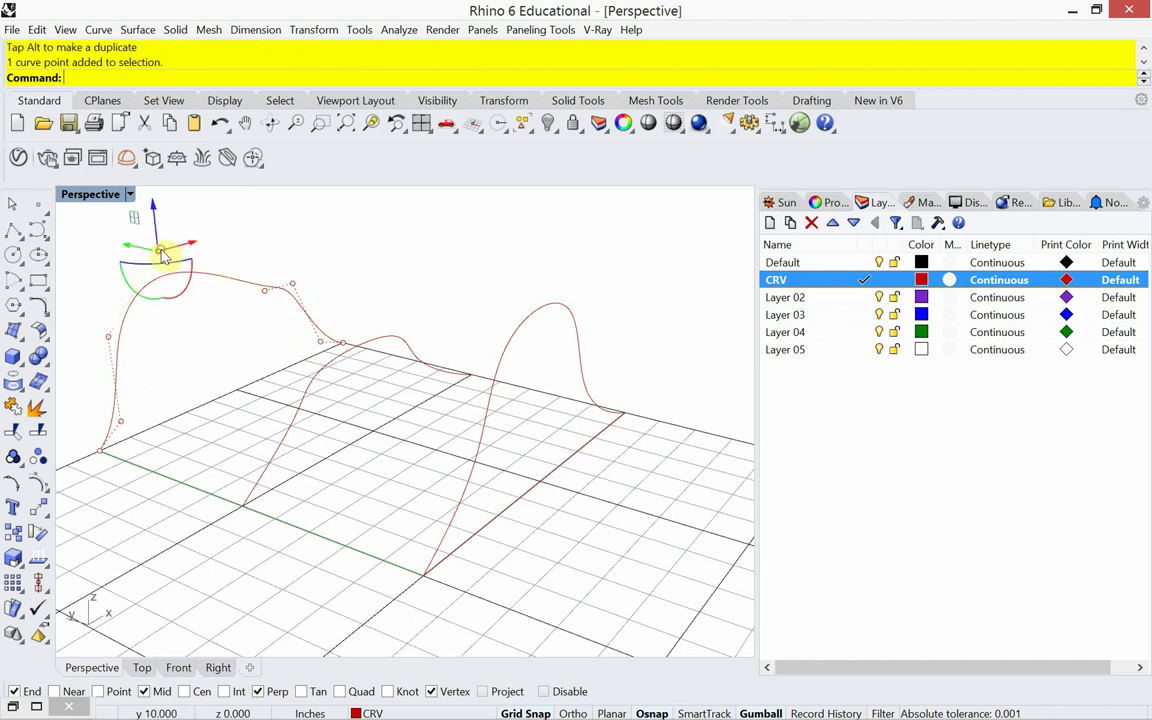
pyautogui.moveTo(163, 256); pyautogui.dragTo(202, 321)
pyautogui.press('Escape')
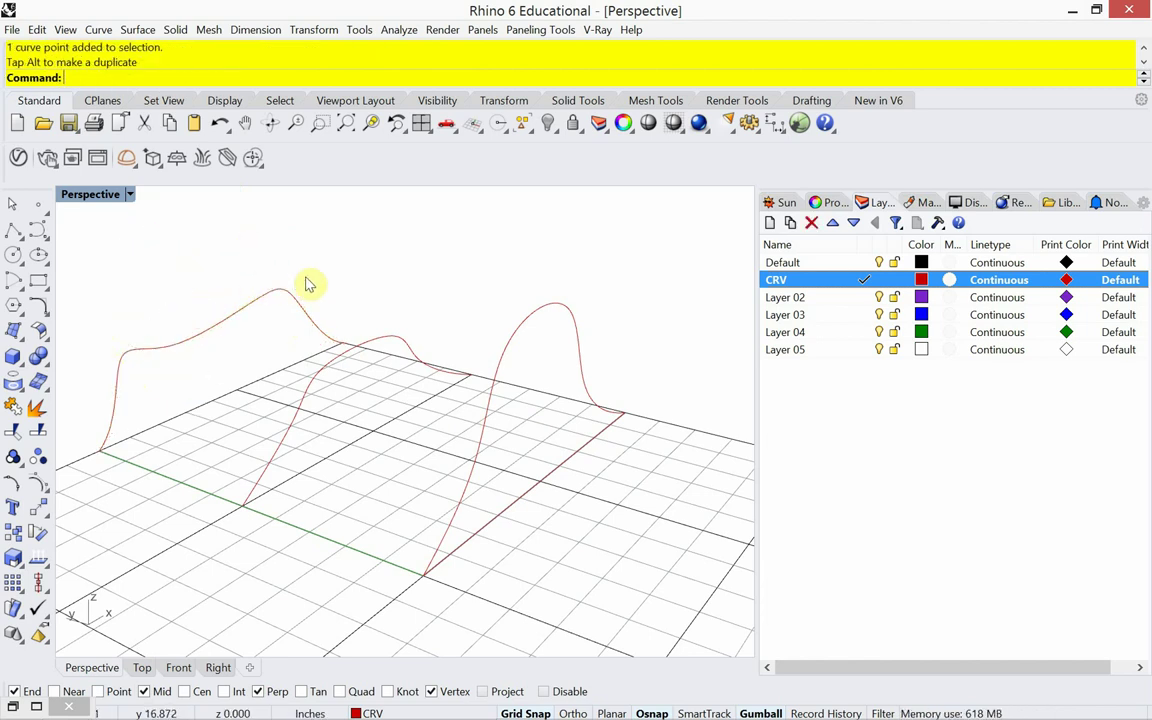
# Undo all the control point moves on the rear curve and deselect it.
pyautogui.moveTo(357, 355); pyautogui.dragTo(386, 363, button='right')
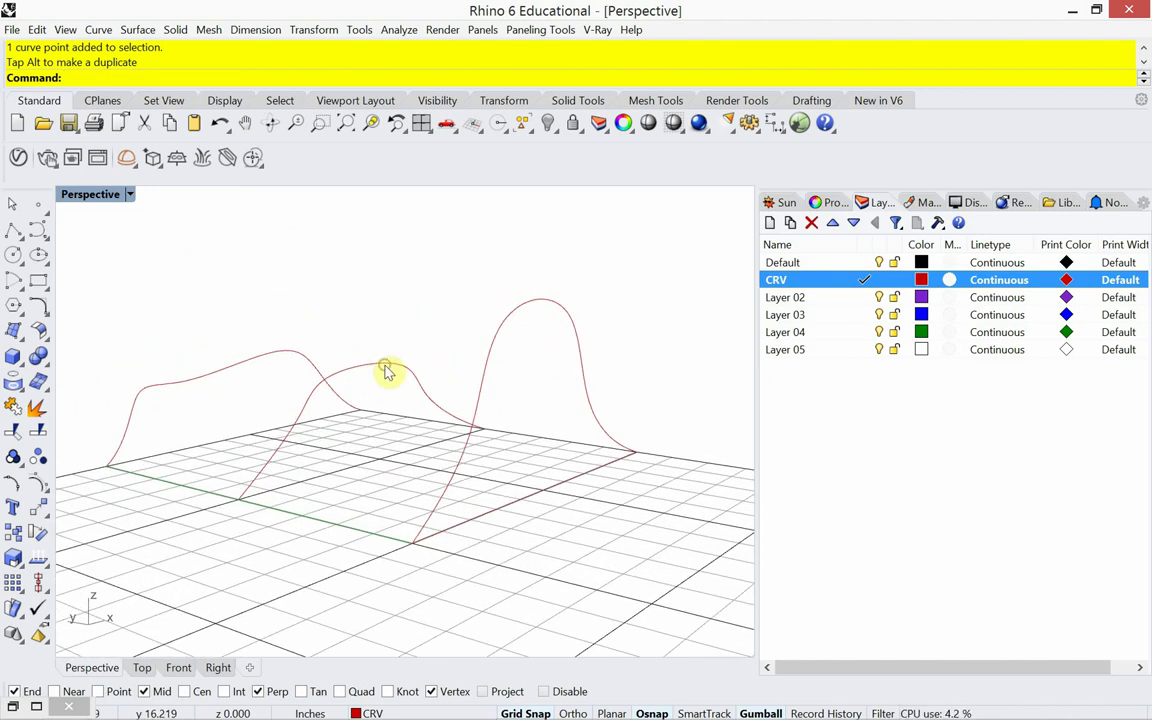
pyautogui.hotkey('ctrl', 'z')
pyautogui.moveTo(234, 386); pyautogui.dragTo(384, 424, button='right')
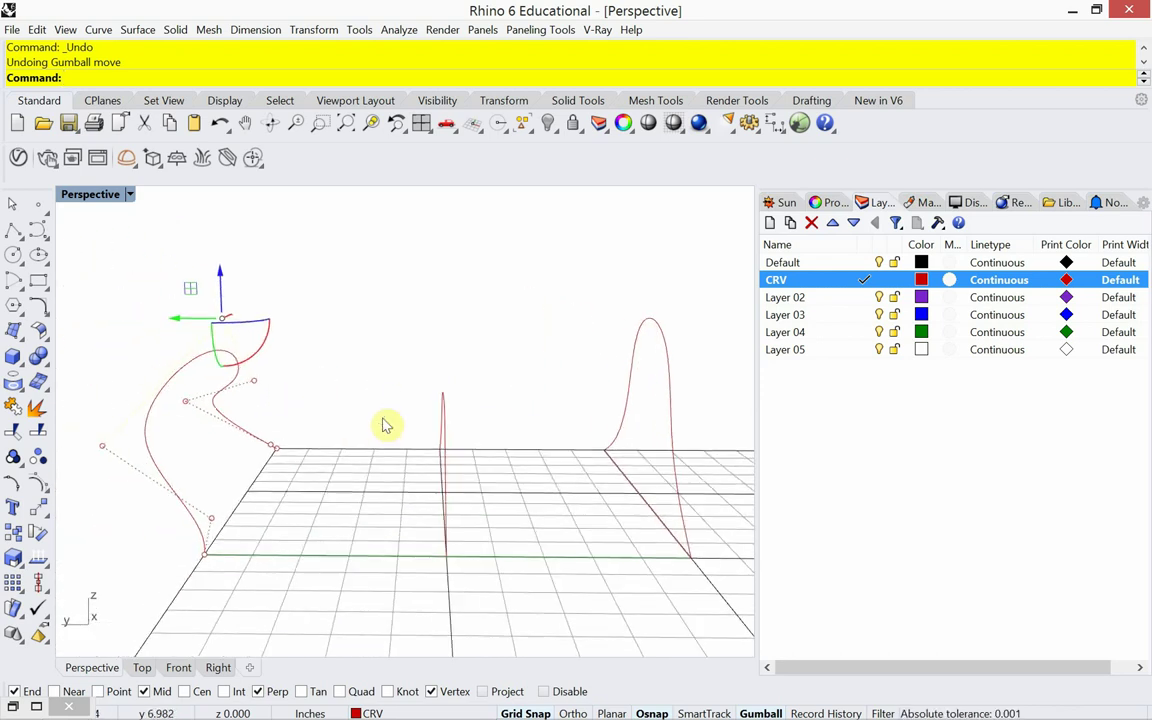
pyautogui.hotkey('ctrl', 'z')
pyautogui.hotkey('ctrl', 'z')
pyautogui.hotkey('ctrl', 'z')
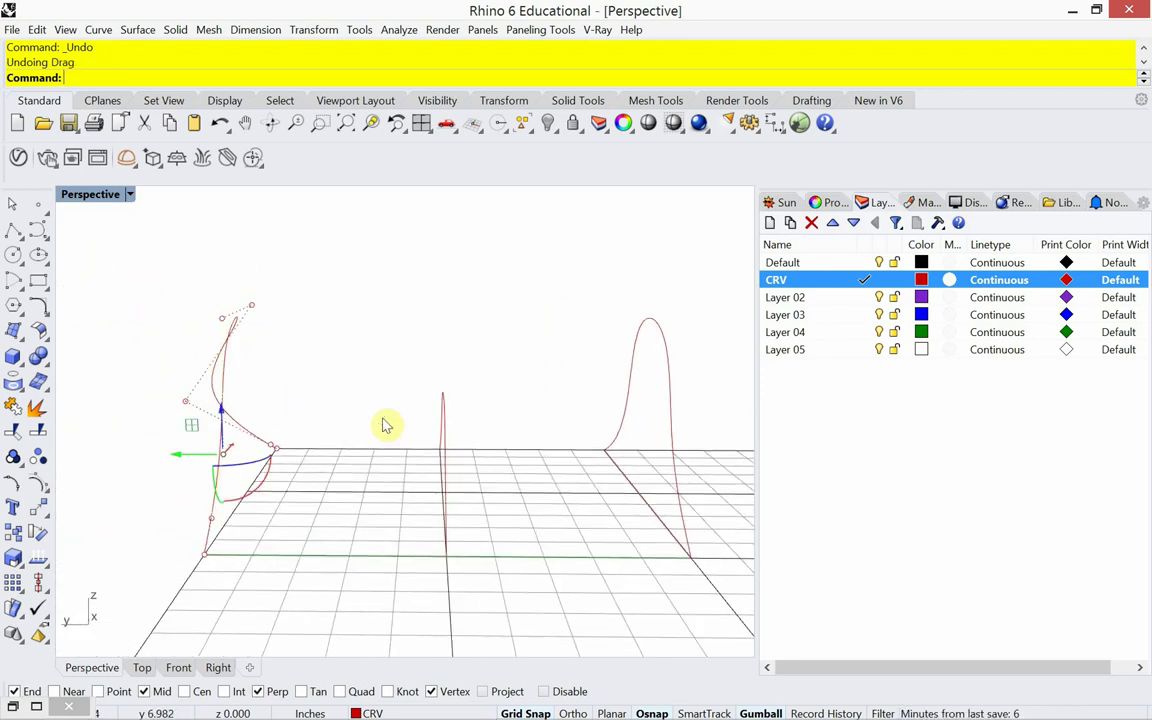
pyautogui.moveTo(370, 432); pyautogui.dragTo(333, 425, button='right')
pyautogui.press('Escape')
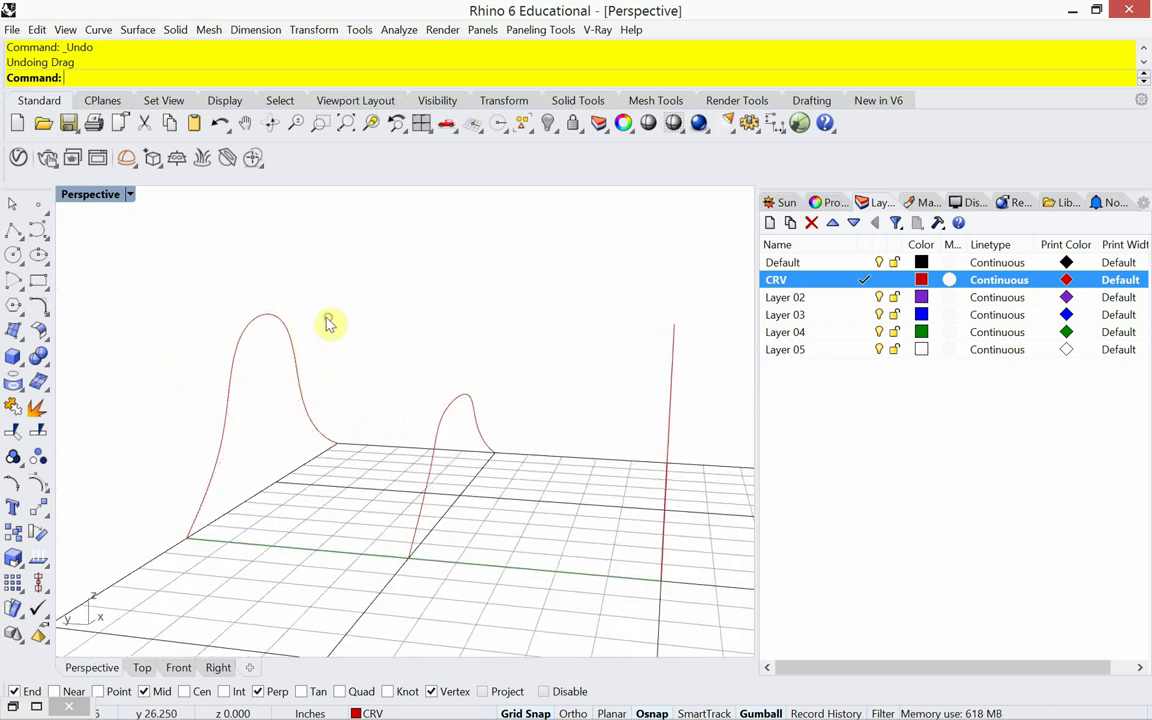
# Lower the two topmost control points of the rear curve vertically to flatten its peak.
pyautogui.click(286, 328)
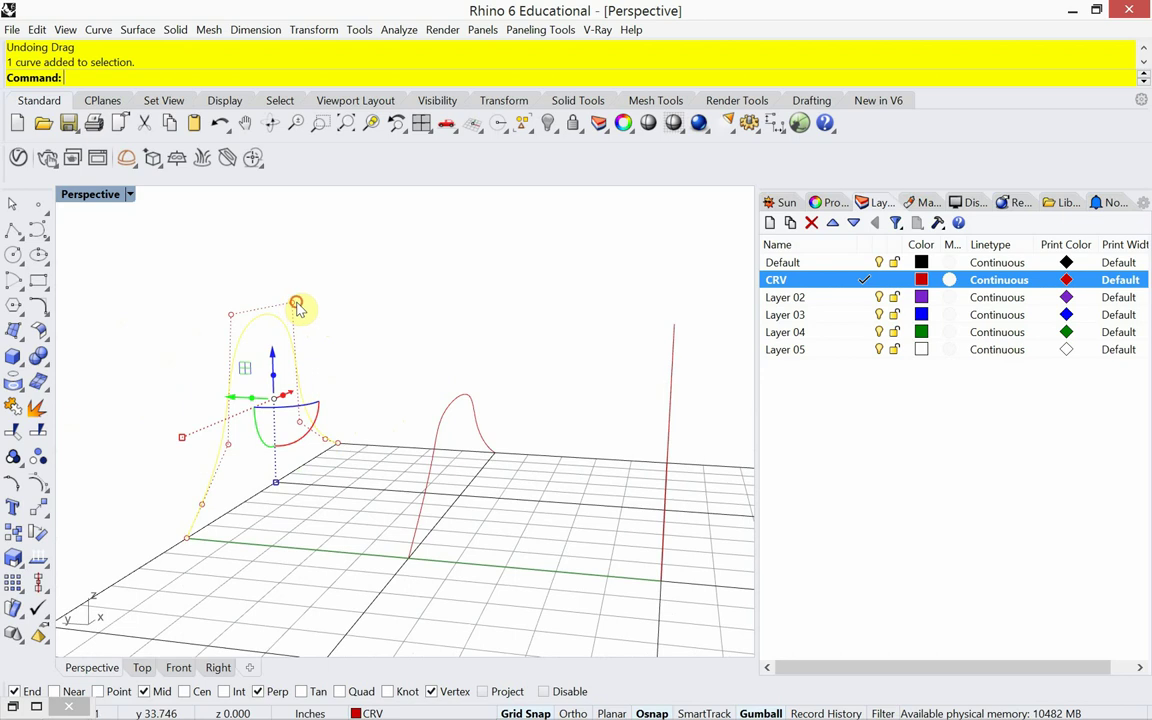
pyautogui.click(297, 306)
pyautogui.moveTo(290, 265); pyautogui.dragTo(310, 332)
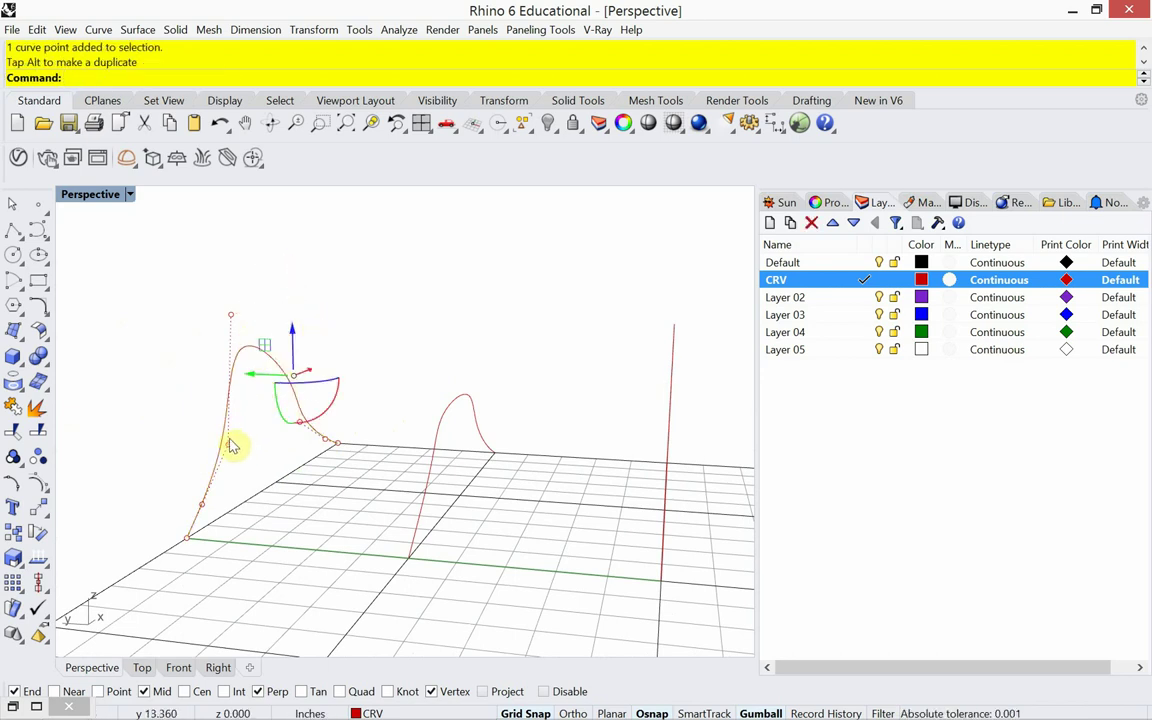
pyautogui.click(231, 318)
pyautogui.moveTo(238, 300); pyautogui.dragTo(240, 380)
pyautogui.moveTo(270, 404); pyautogui.dragTo(211, 432, button='right')
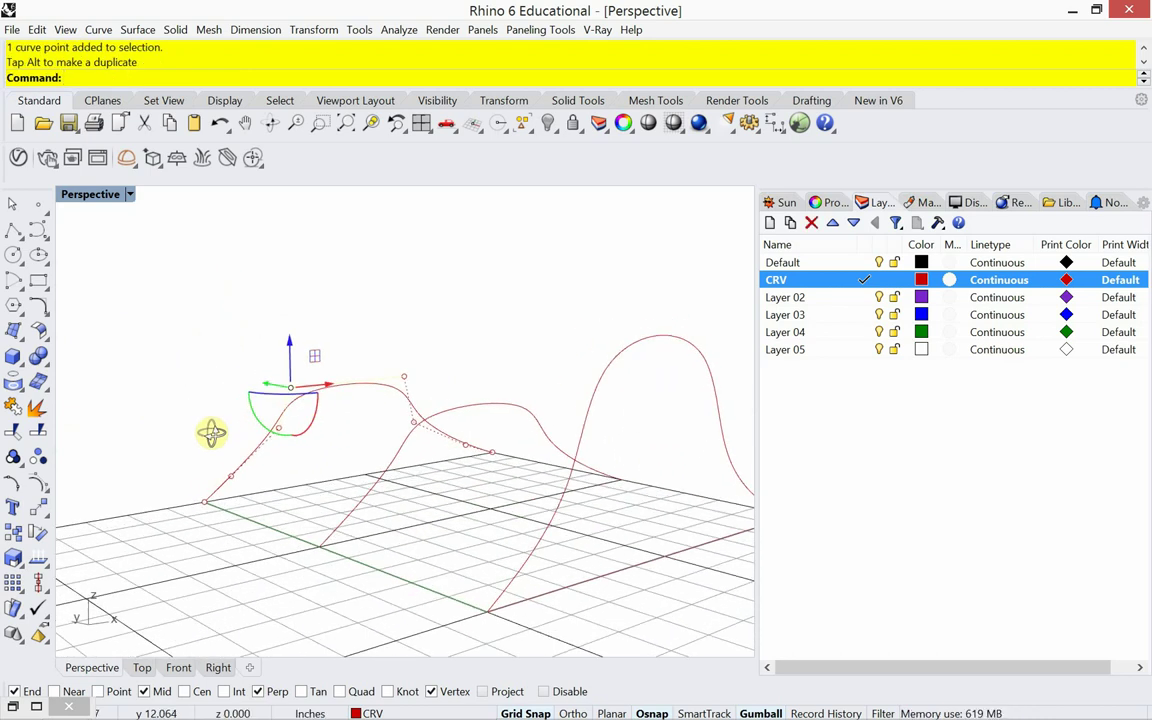
# Raise the control points on both sides of the rear curve's lowered top and shift them outward within the curve's vertical plane.
pyautogui.click(414, 424)
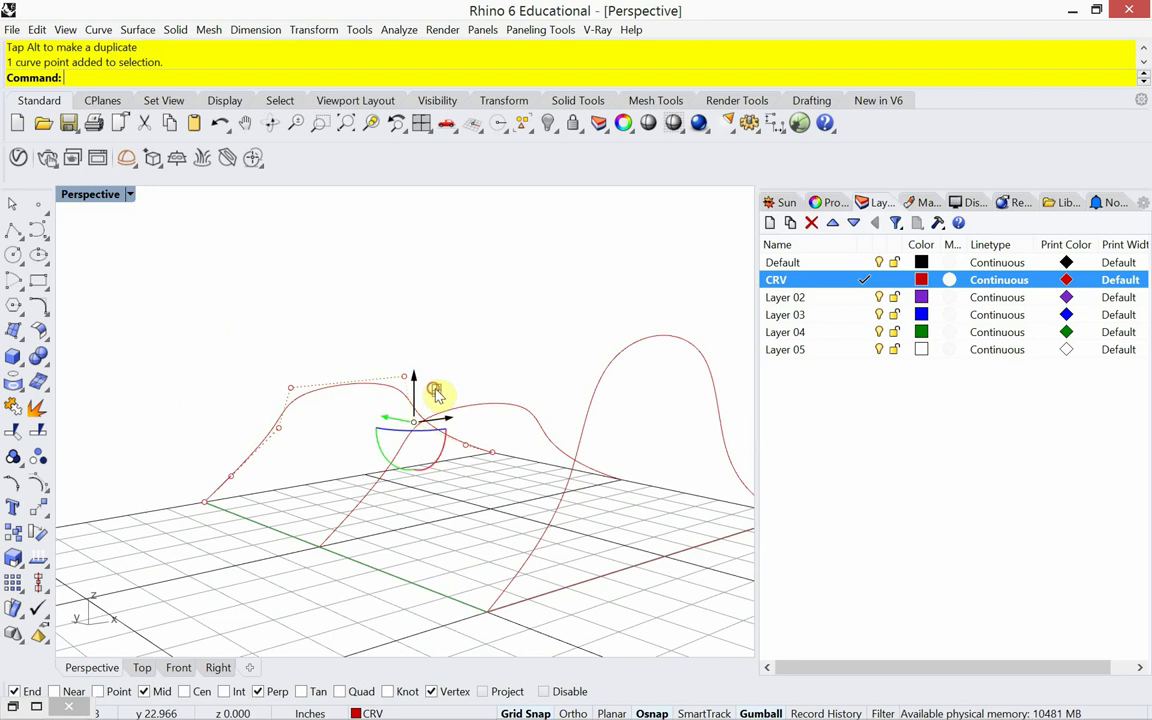
pyautogui.moveTo(437, 393); pyautogui.dragTo(490, 284)
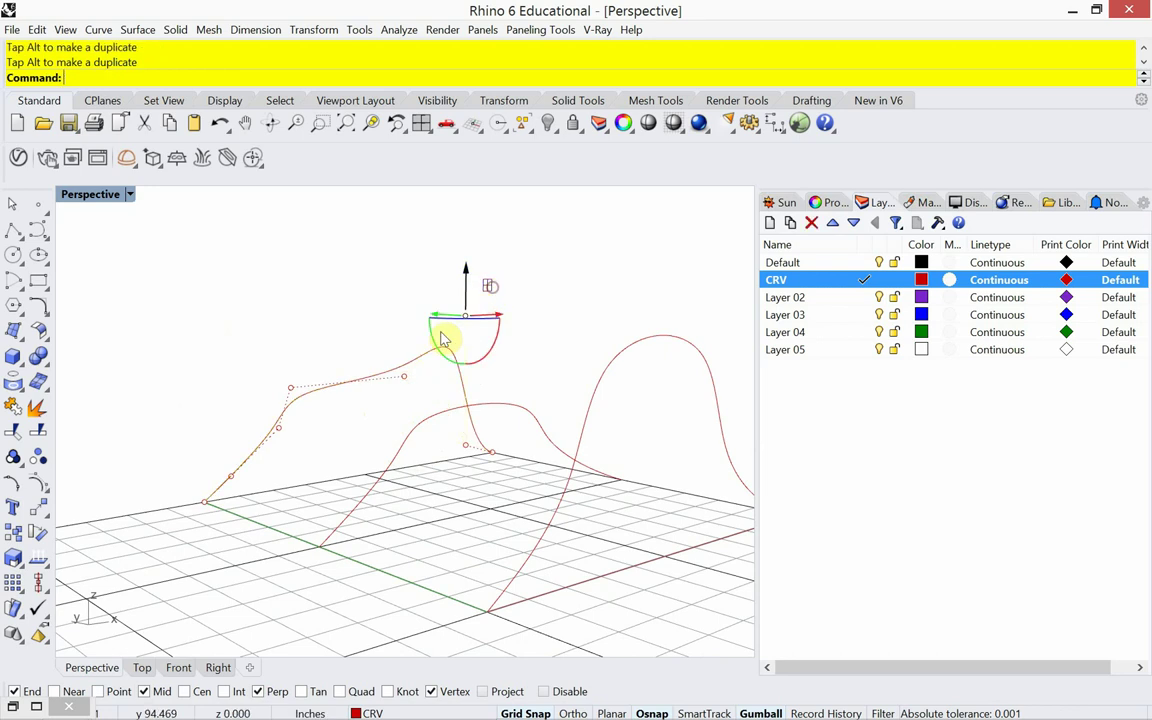
pyautogui.click(280, 430)
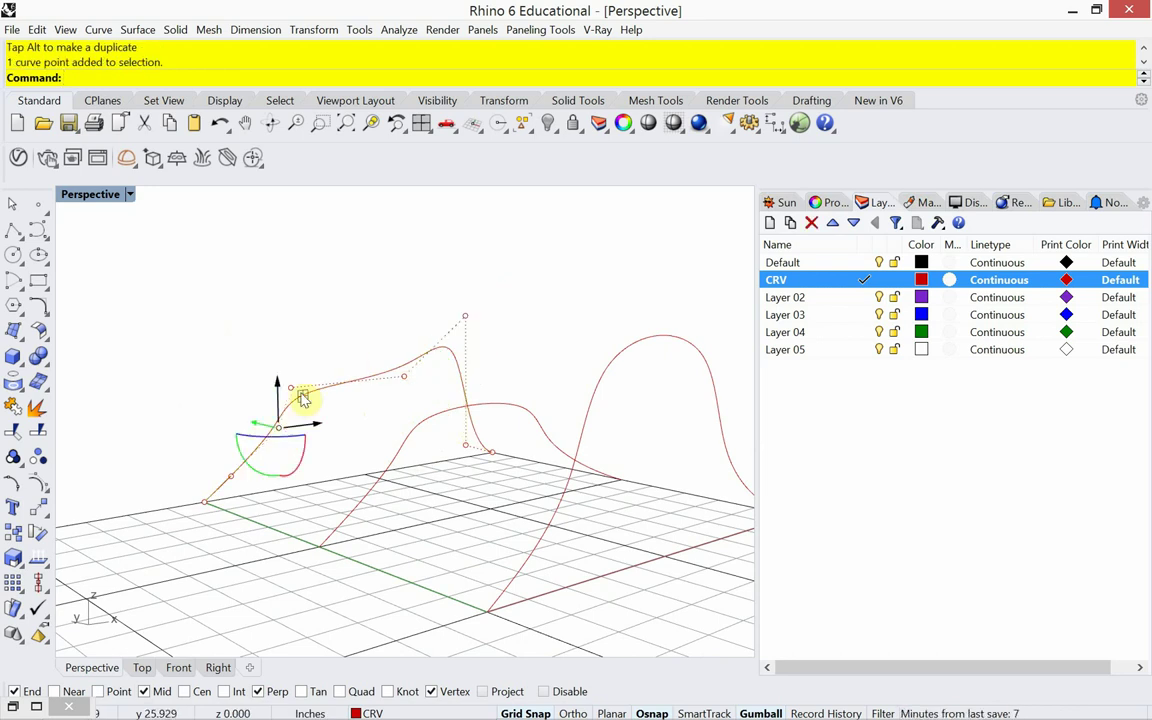
pyautogui.moveTo(298, 396); pyautogui.dragTo(270, 328)
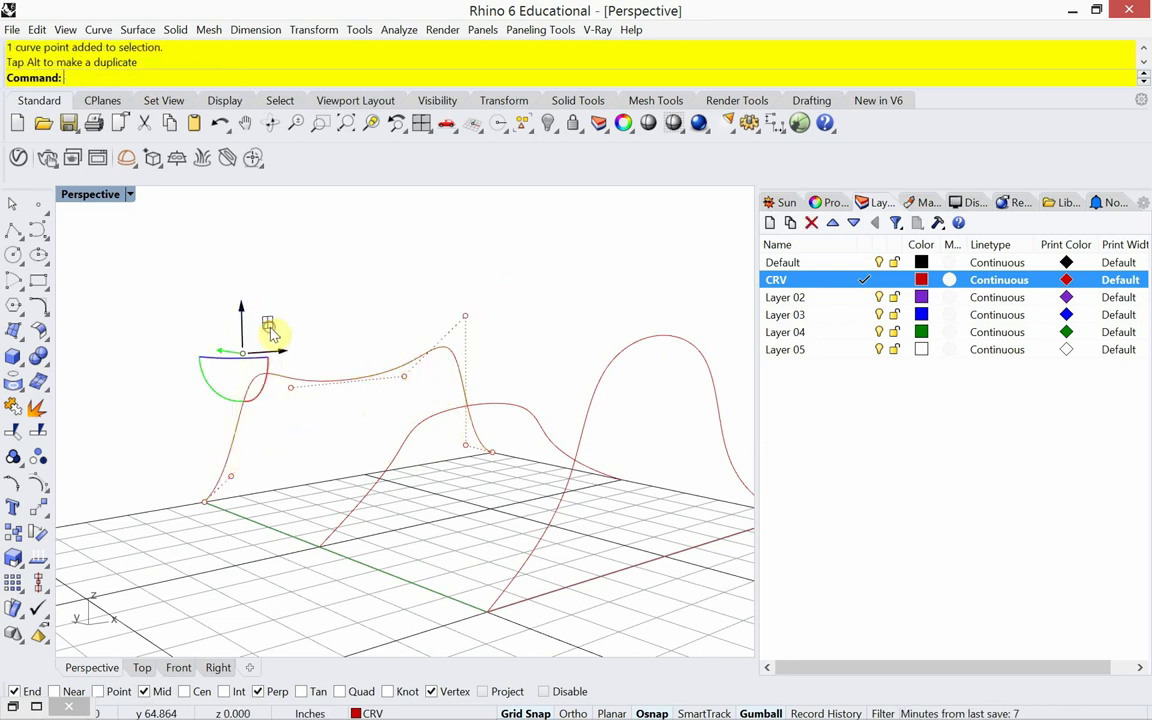
pyautogui.click(328, 333)
pyautogui.moveTo(329, 337); pyautogui.dragTo(339, 378, button='right')
pyautogui.scroll(2, 350, 378)
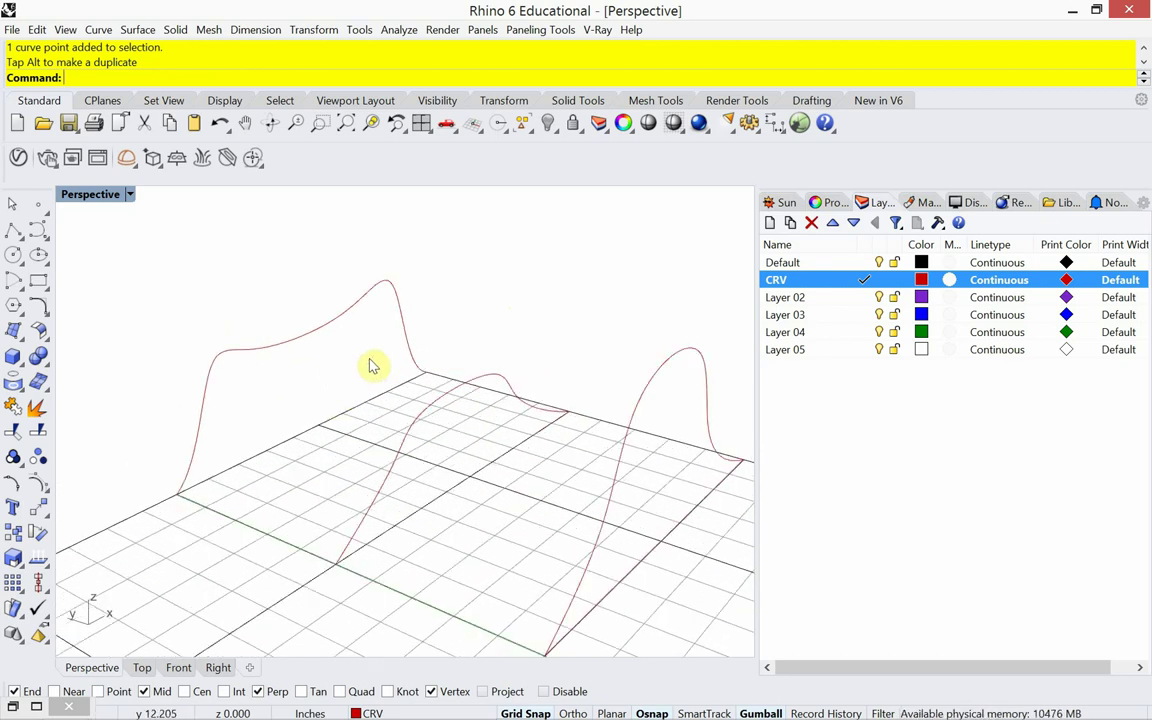
# Start a Loft through the three profile curves and set the Perspective viewport's display mode to Shaded.
pyautogui.moveTo(722, 328); pyautogui.dragTo(345, 432)
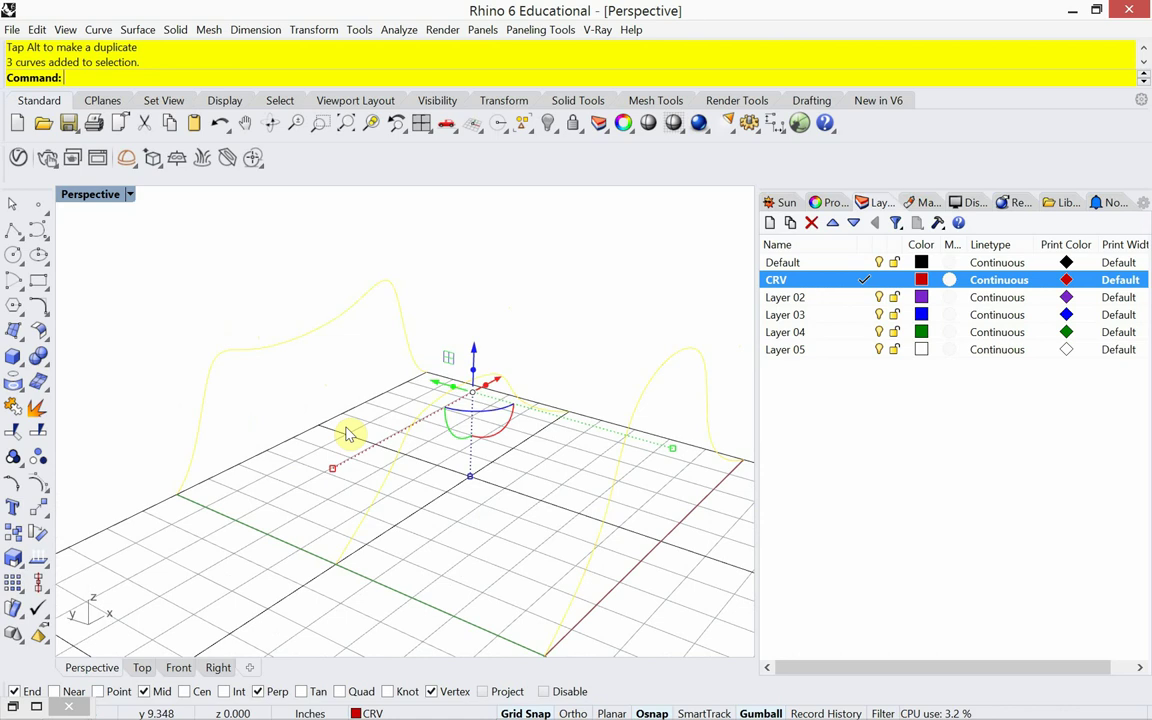
pyautogui.press('Return')
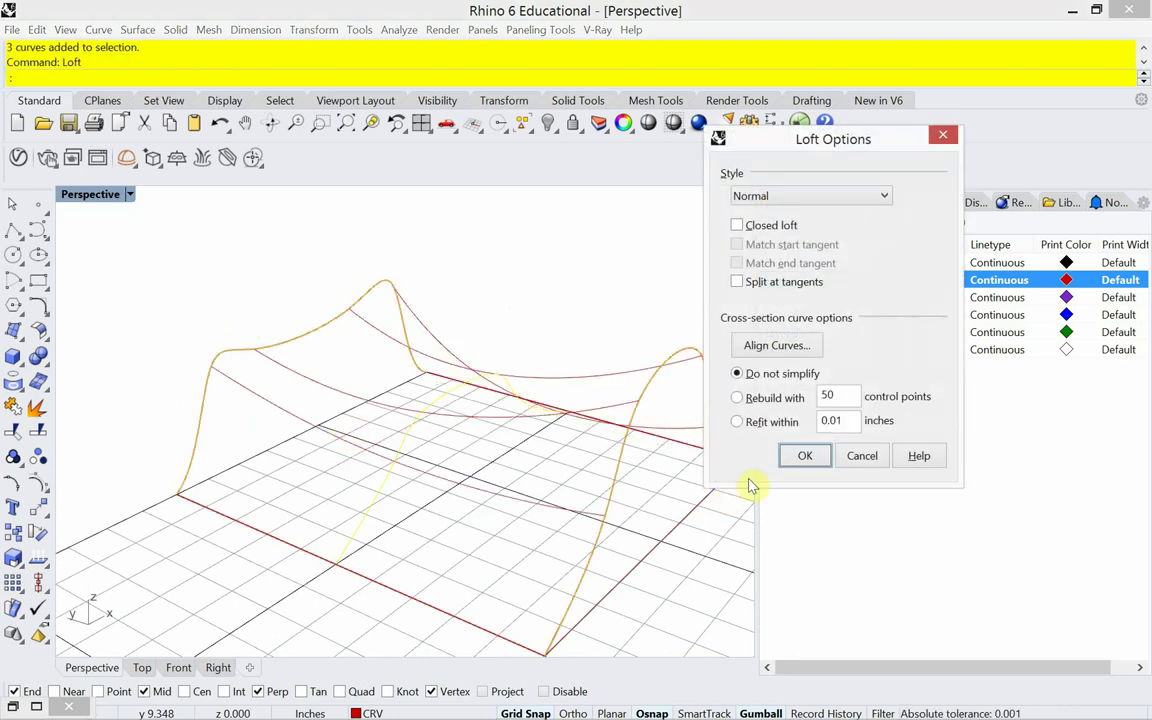
pyautogui.click(131, 196)
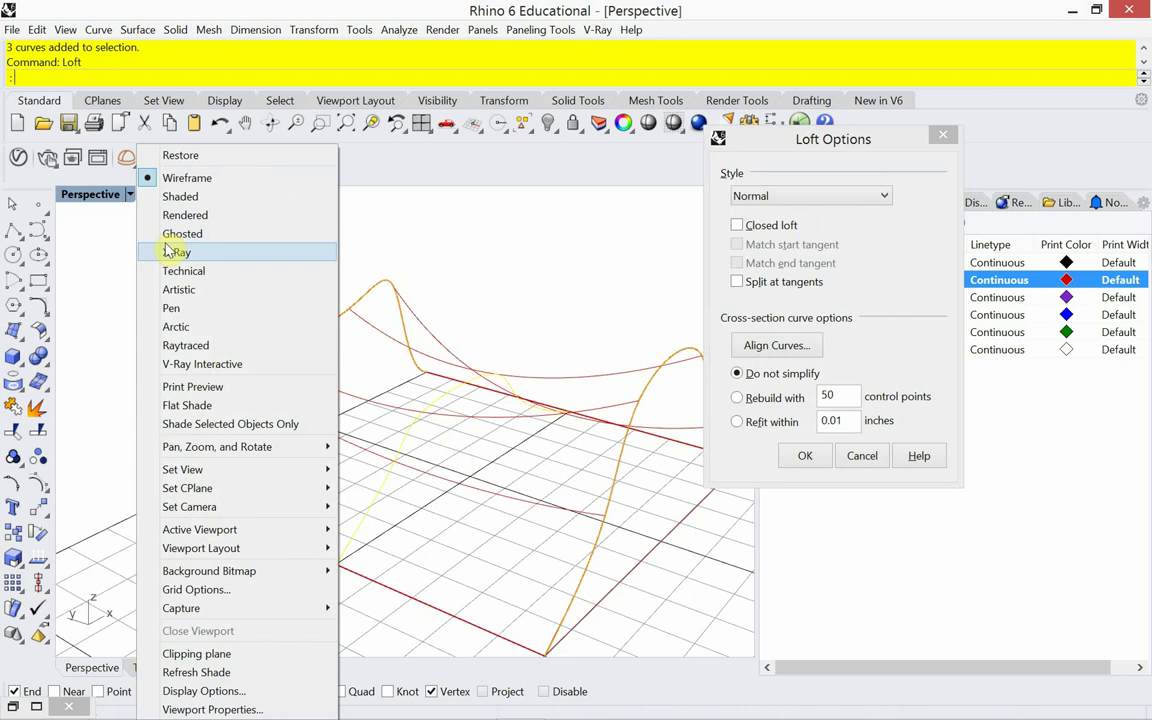
pyautogui.click(178, 199)
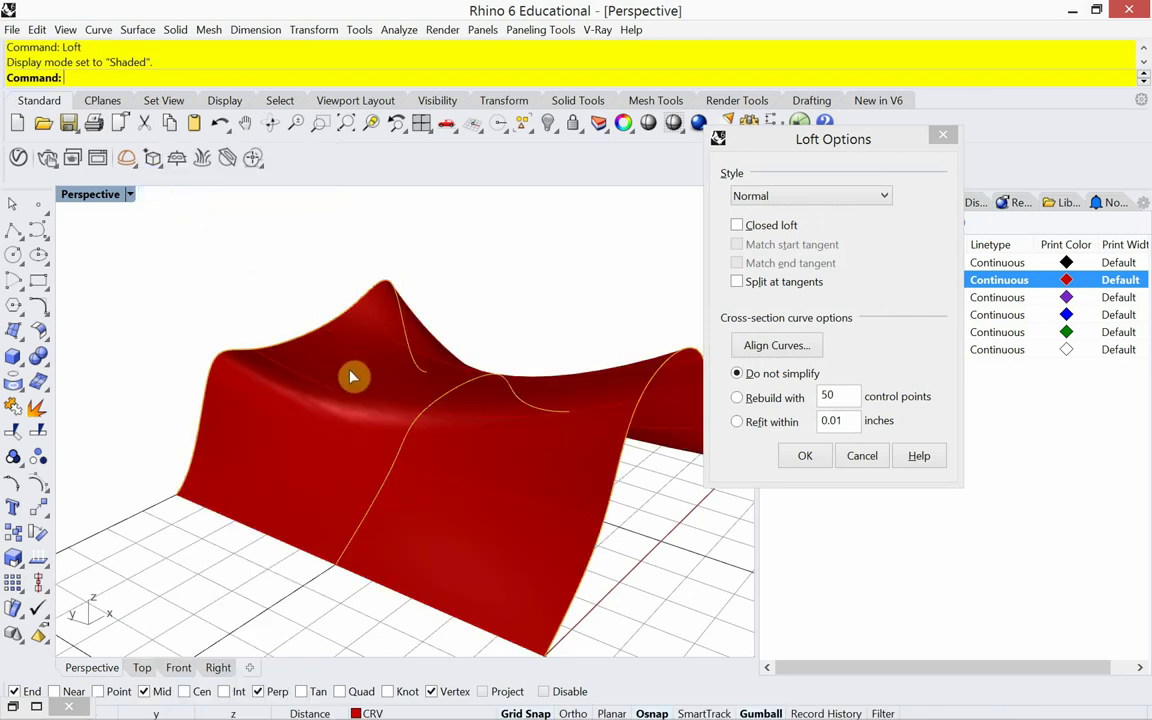
# Compare the Loose and Normal loft styles in the shaded preview, ending on Loose.
pyautogui.click(752, 197)
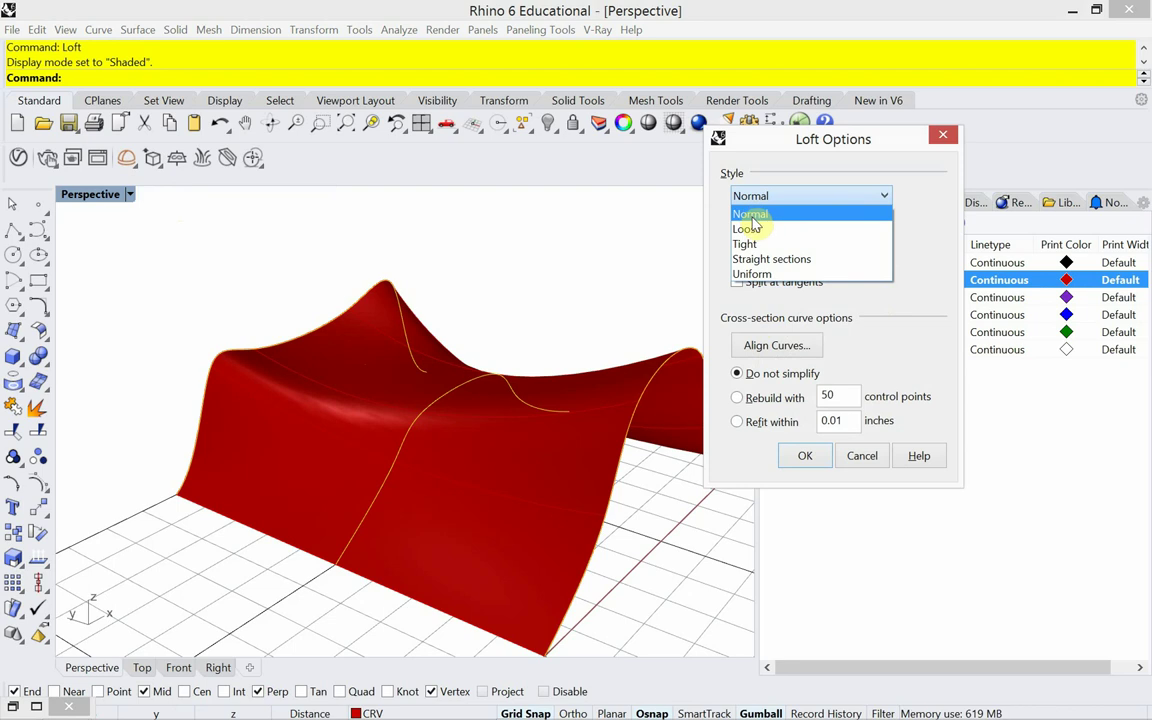
pyautogui.click(753, 231)
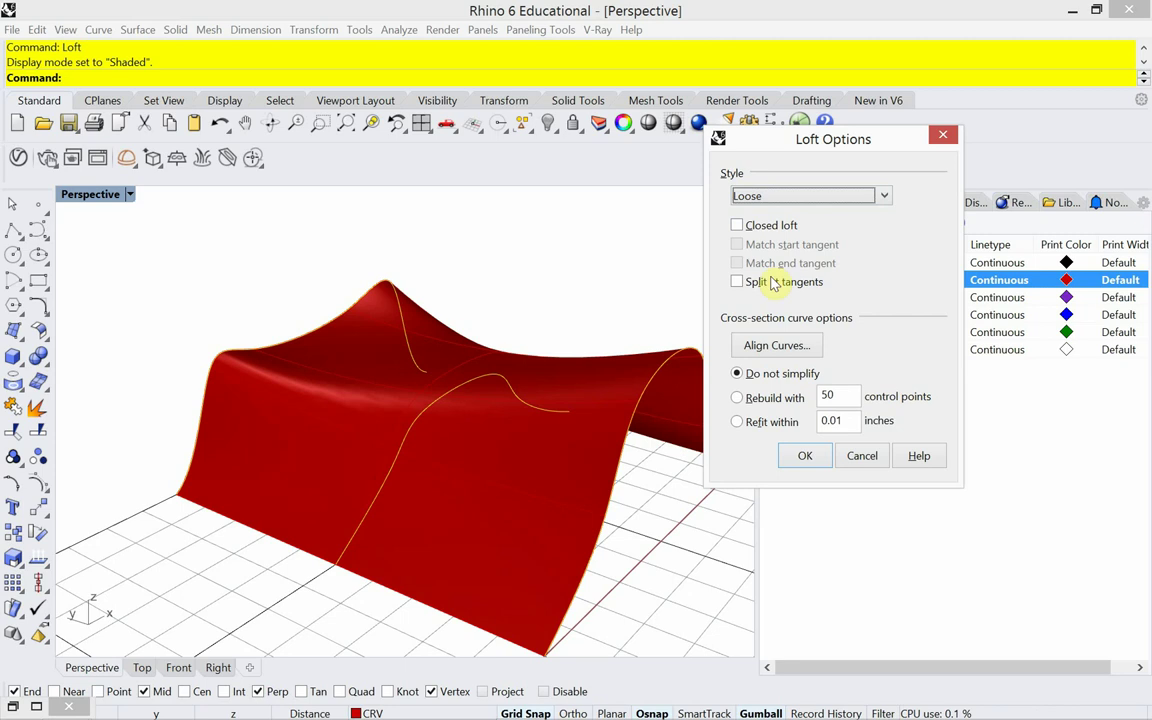
pyautogui.click(803, 198)
pyautogui.click(800, 219)
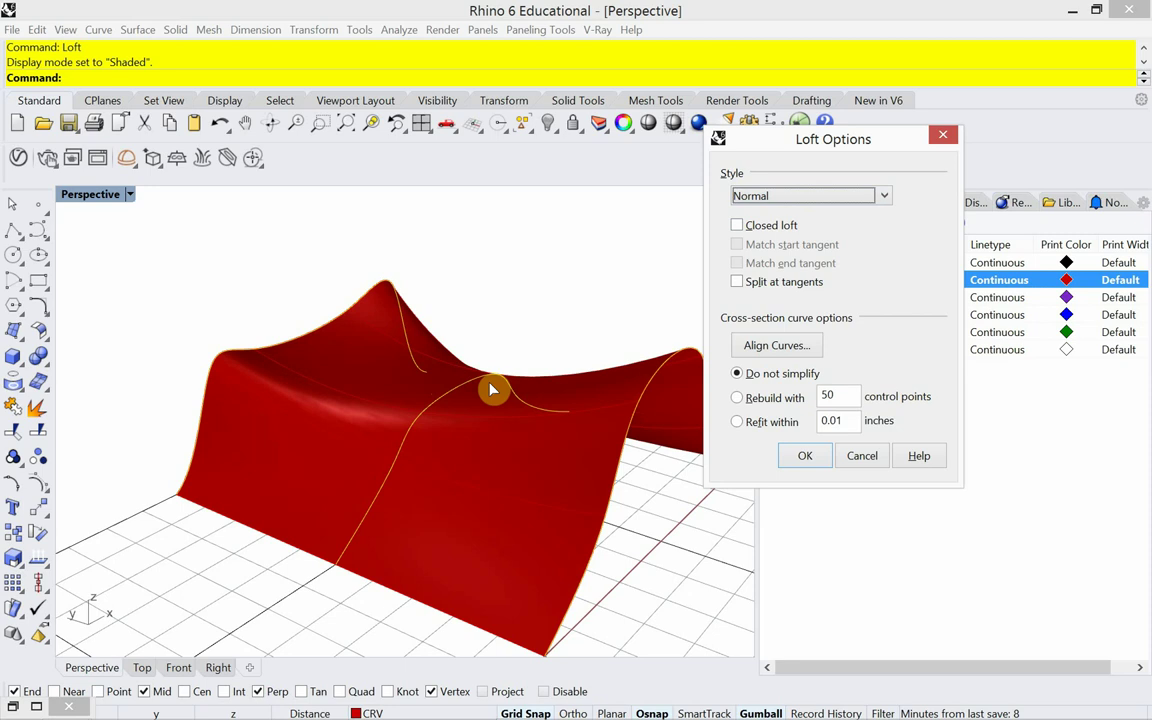
pyautogui.click(786, 199)
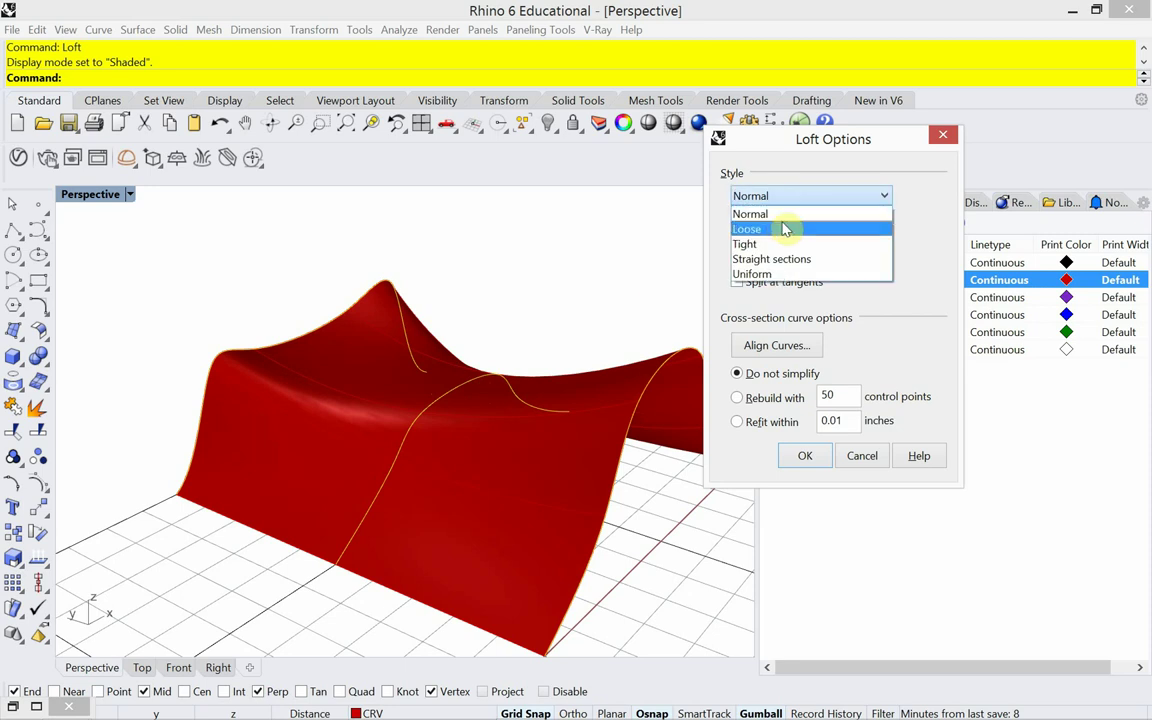
pyautogui.click(785, 218)
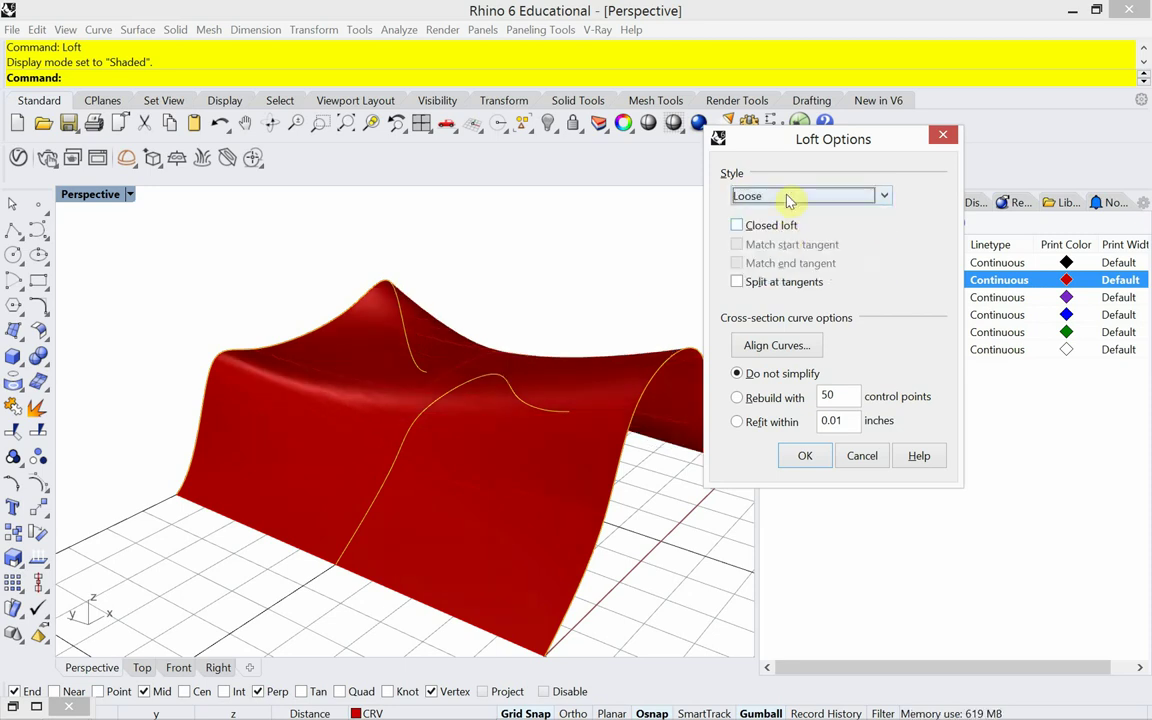
# Preview the loft with the Tight, Straight sections and Uniform styles in turn.
pyautogui.click(786, 199)
pyautogui.click(779, 246)
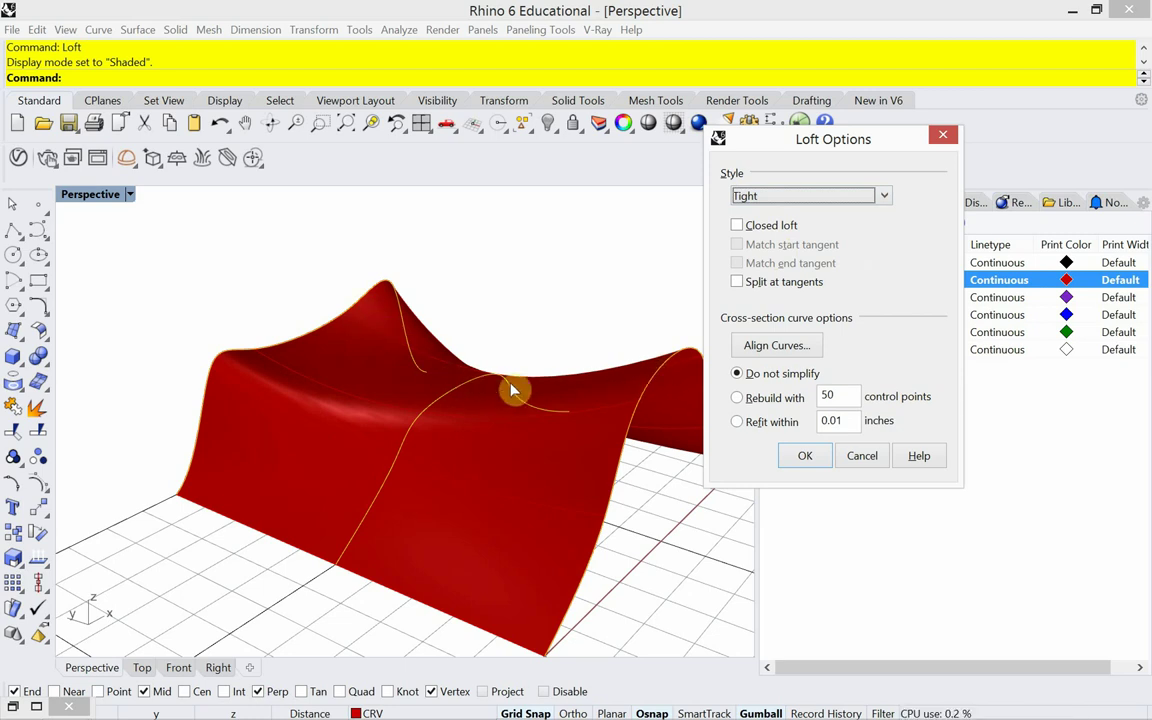
pyautogui.click(799, 198)
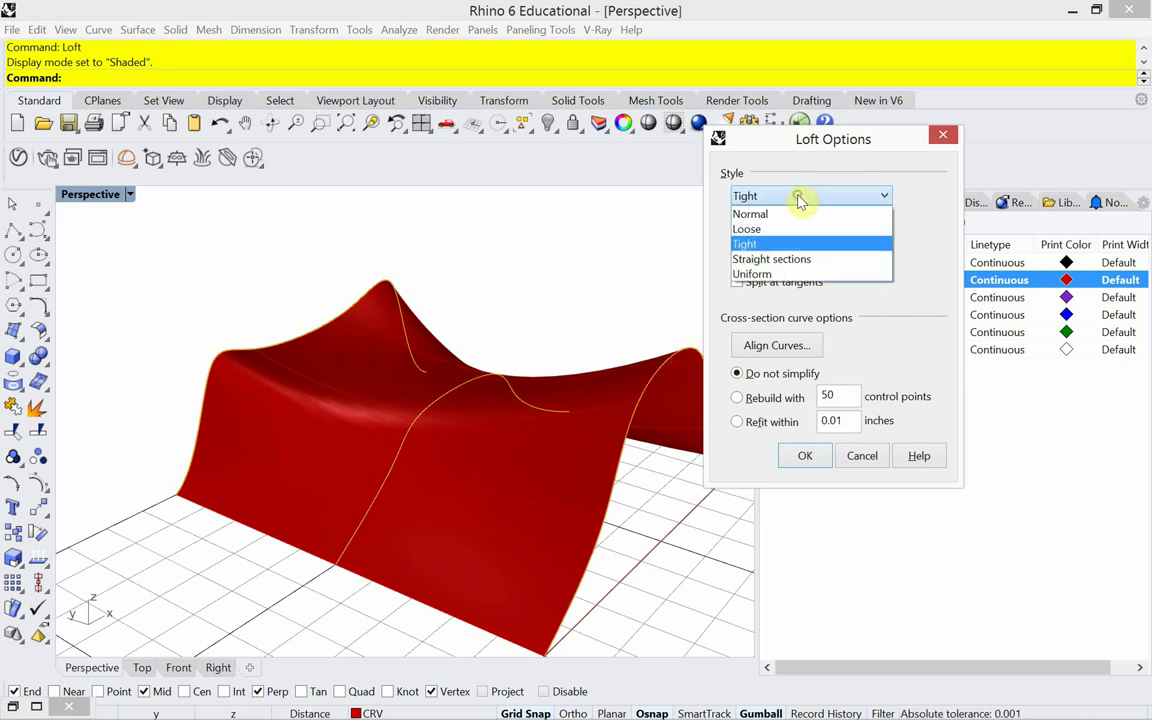
pyautogui.click(789, 259)
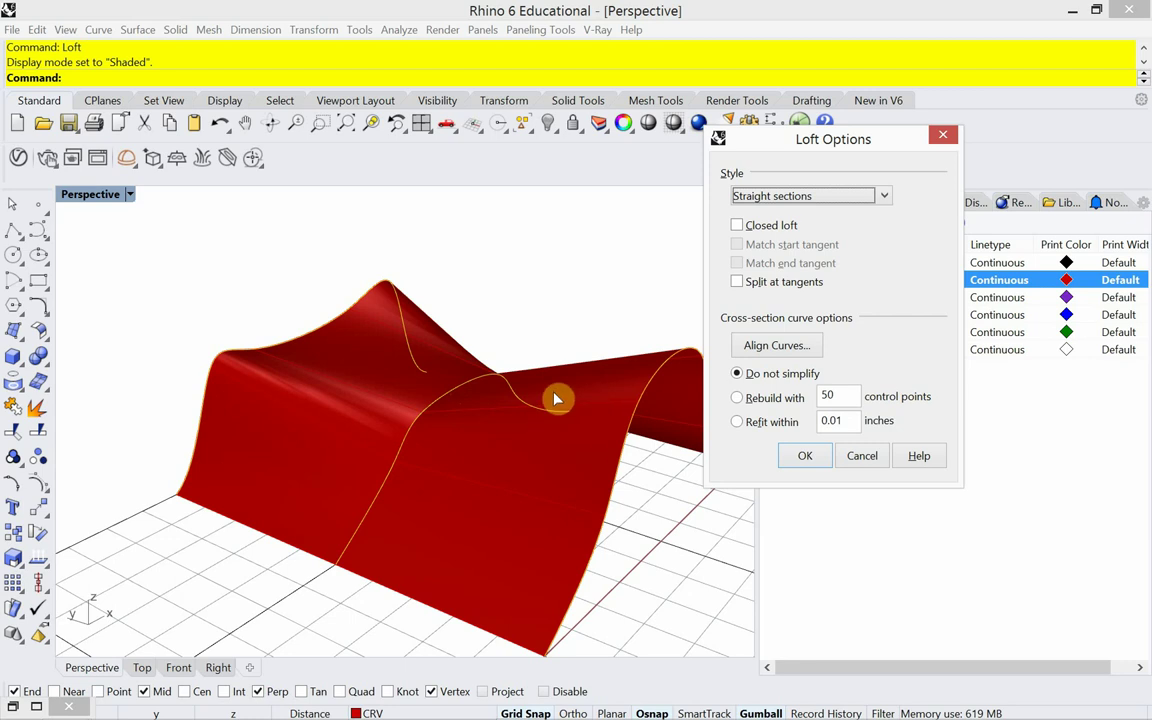
pyautogui.click(828, 196)
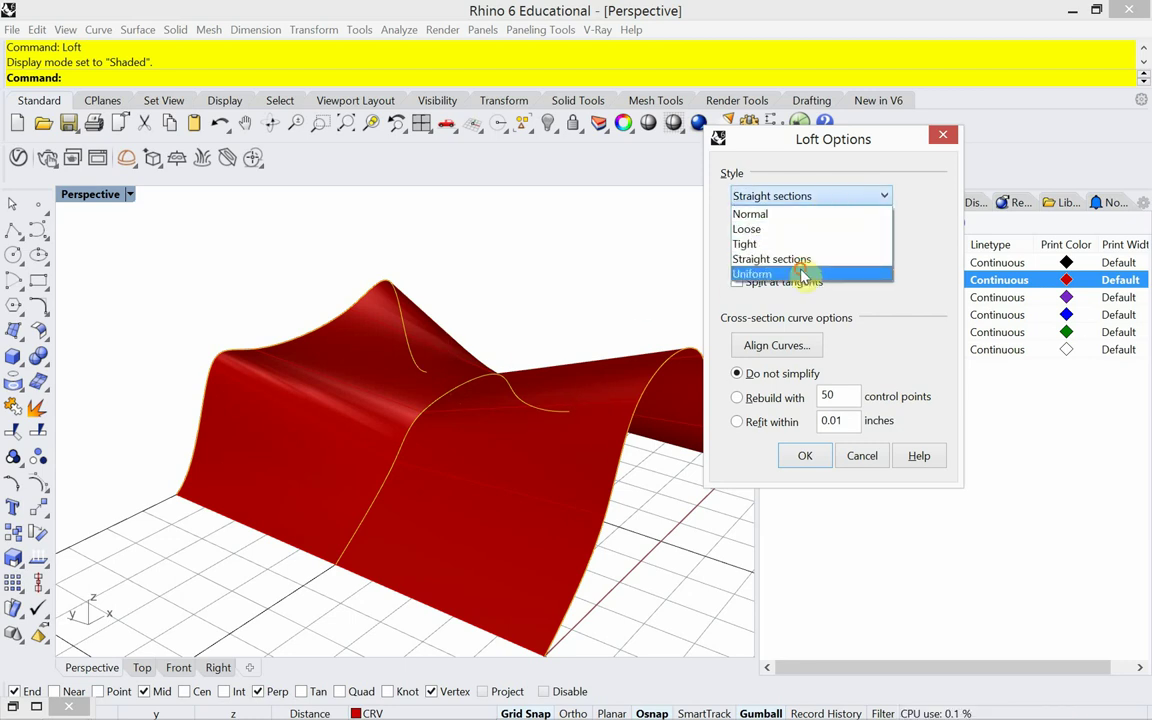
pyautogui.click(803, 274)
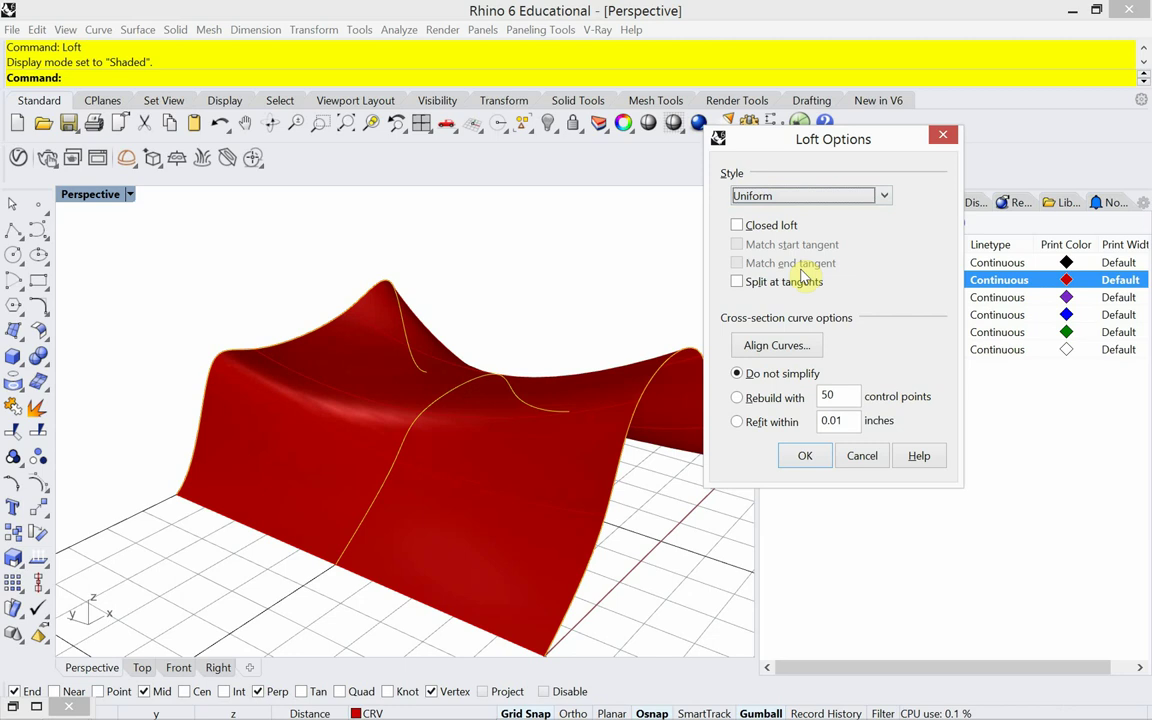
# Compare the Tight and Uniform loft styles again, and set the style back to Normal.
pyautogui.click(793, 196)
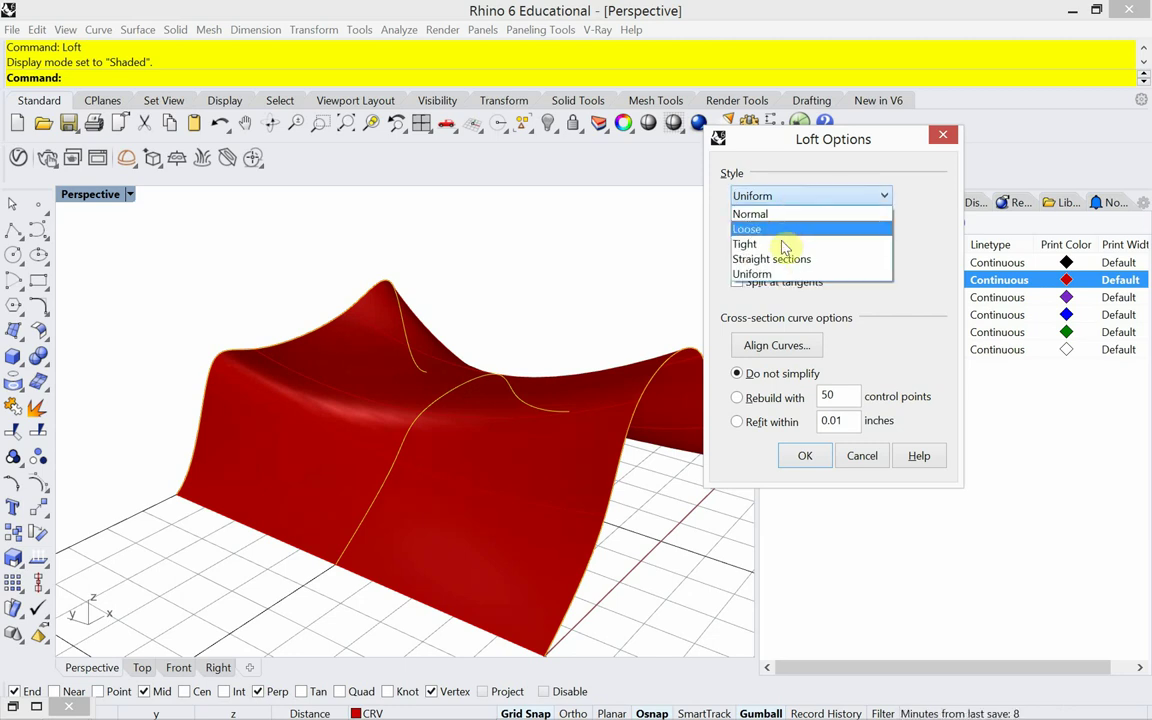
pyautogui.click(785, 245)
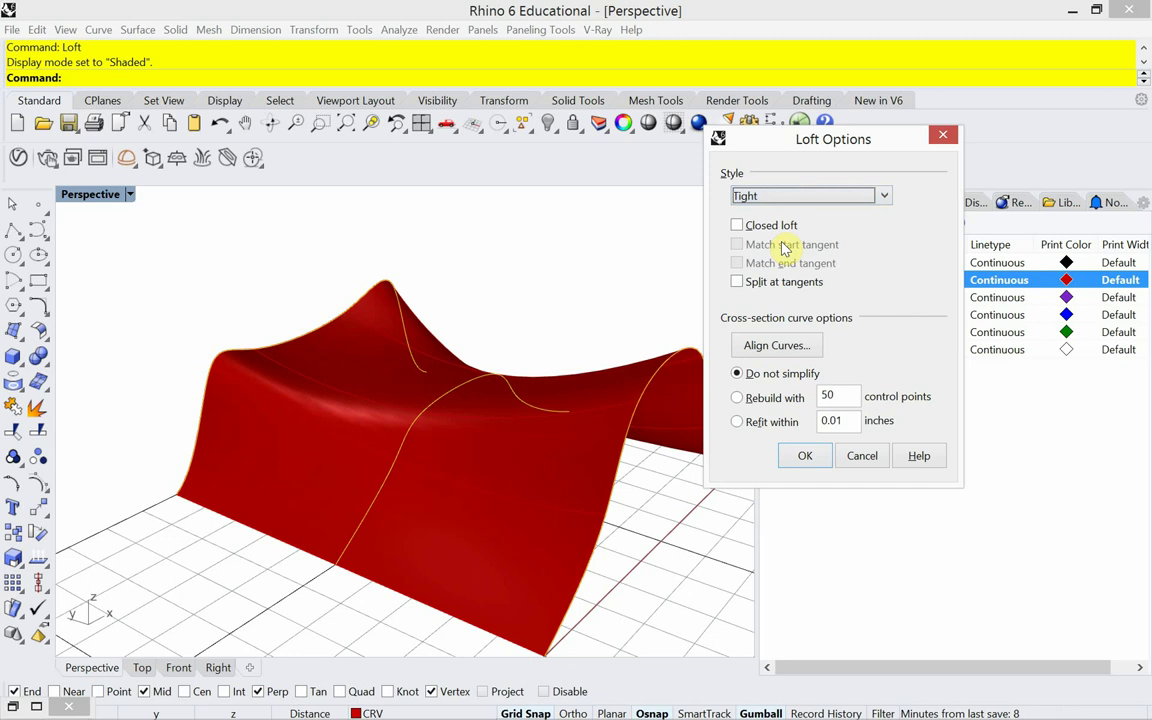
pyautogui.click(796, 200)
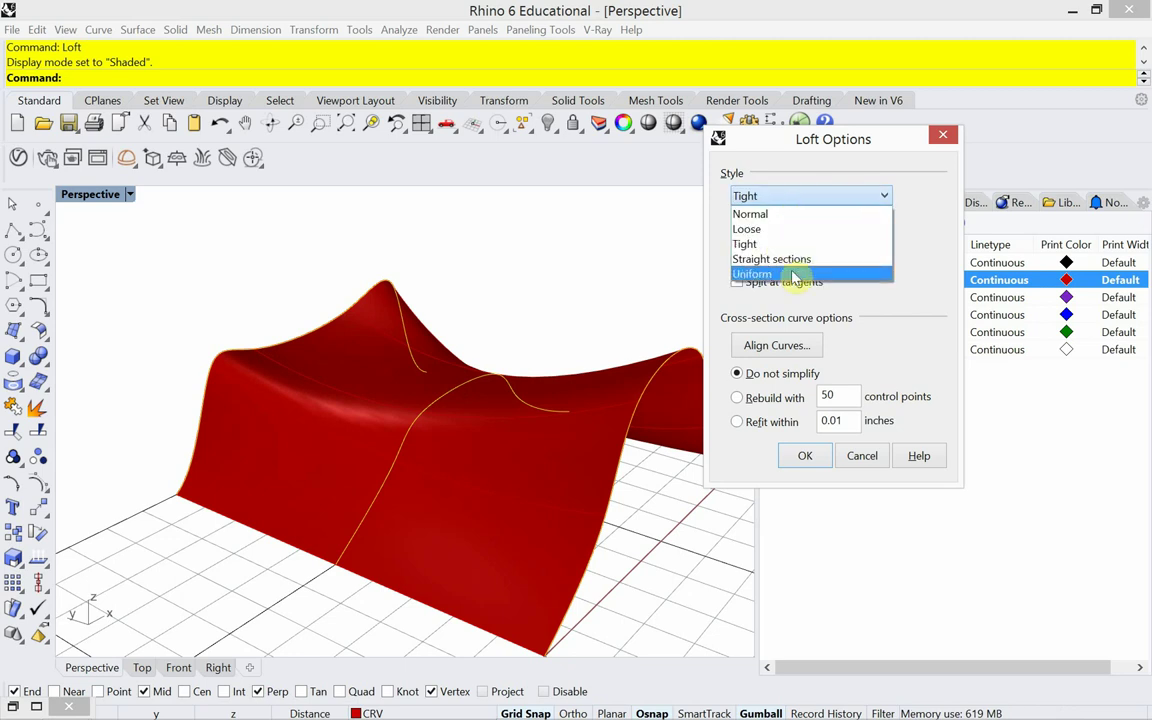
pyautogui.click(797, 275)
pyautogui.click(768, 197)
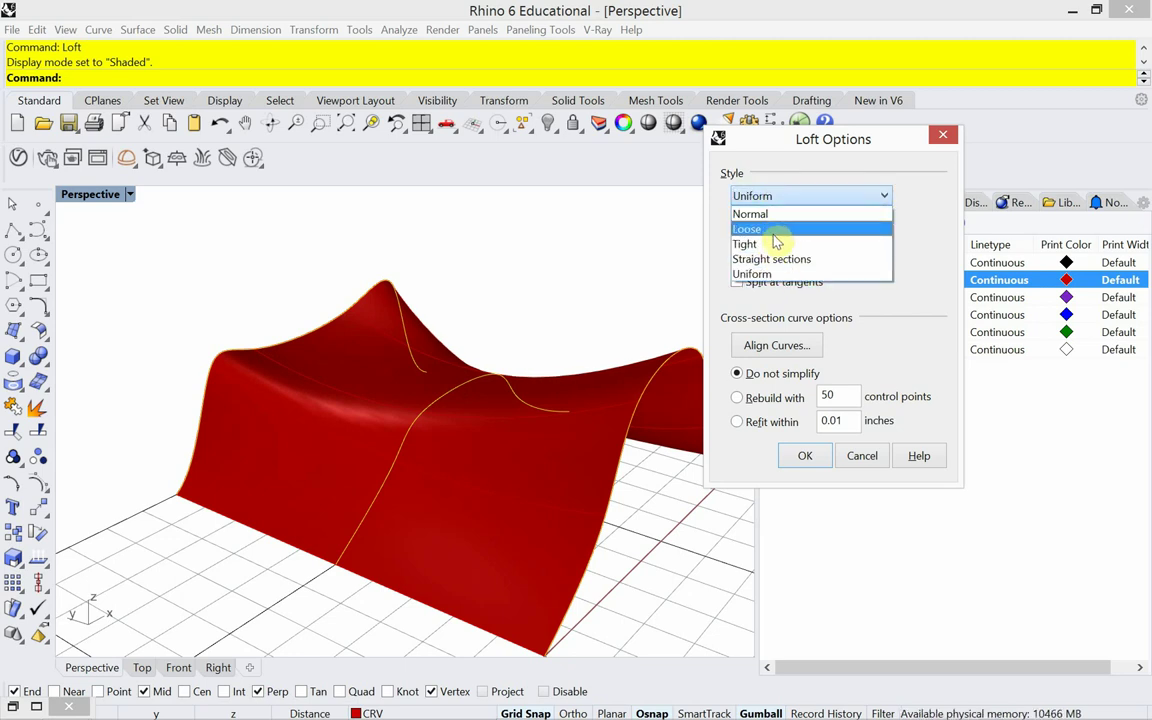
pyautogui.click(776, 244)
pyautogui.click(779, 196)
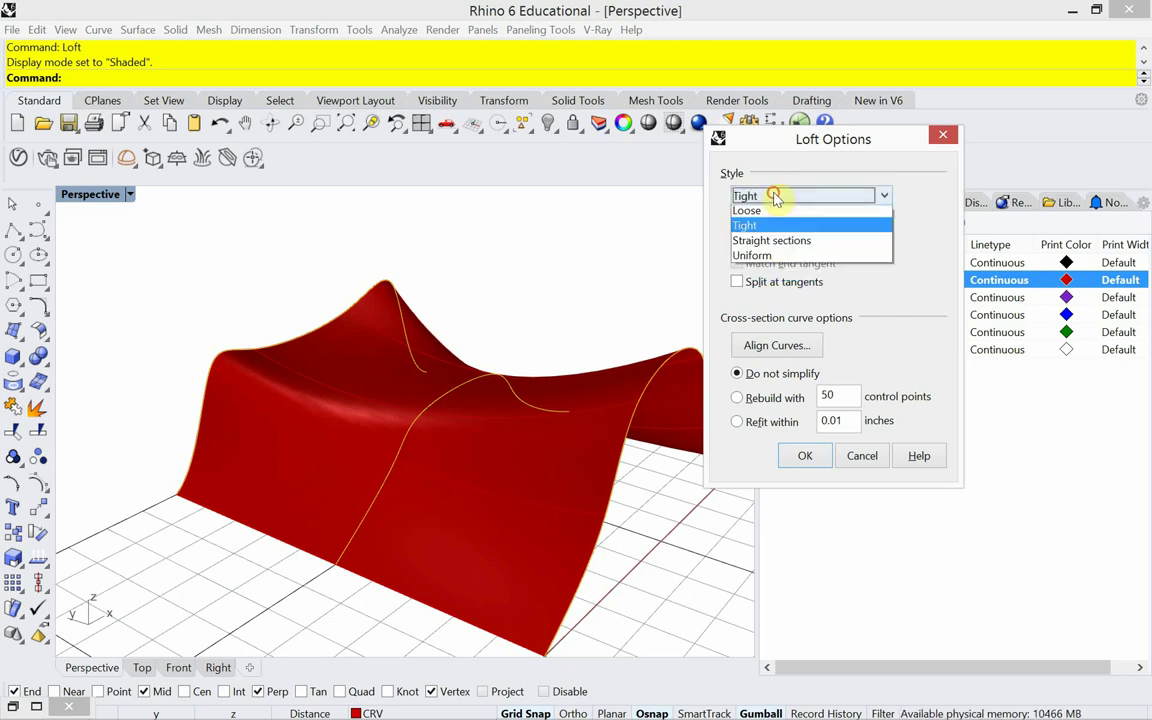
pyautogui.click(773, 212)
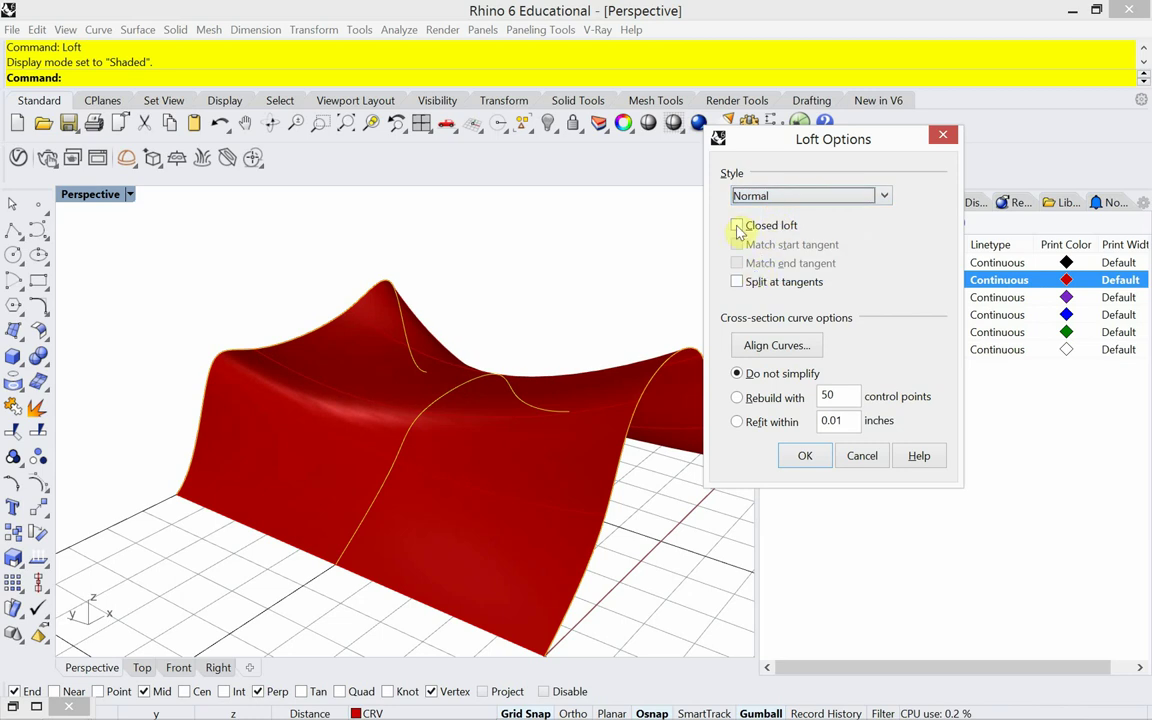
# Make it a closed loft, inspect the preview from several angles, and create the Normal-style surface.
pyautogui.click(737, 227)
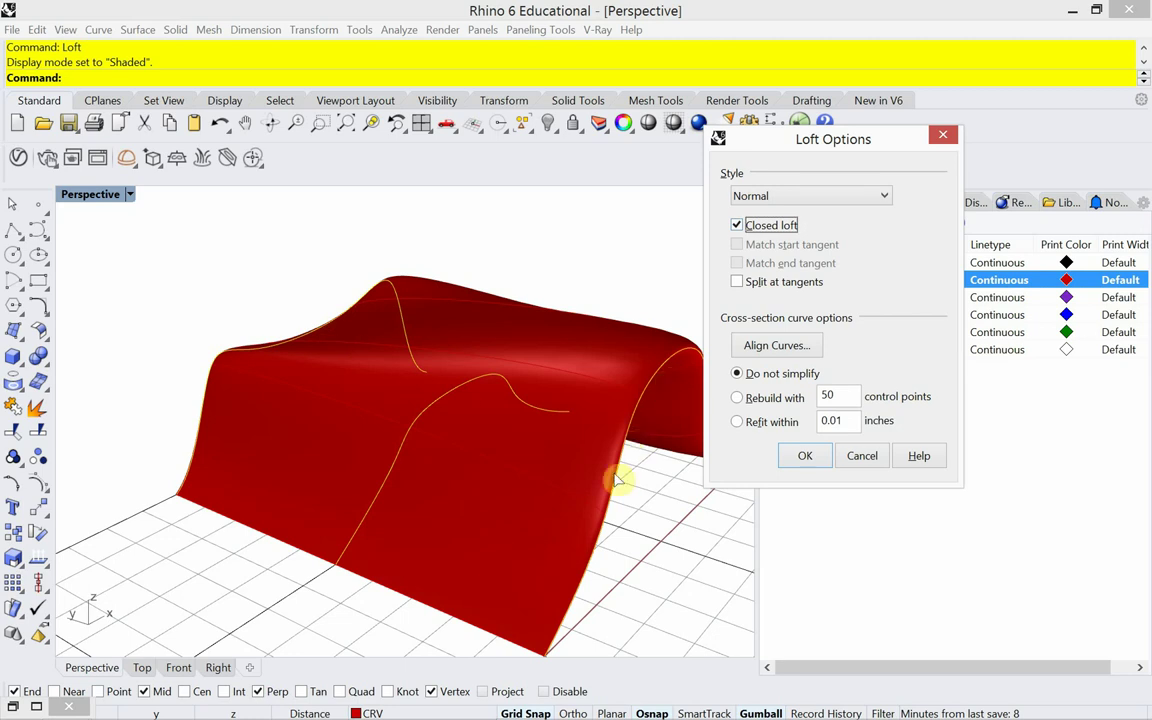
pyautogui.moveTo(552, 440); pyautogui.dragTo(571, 471, button='right')
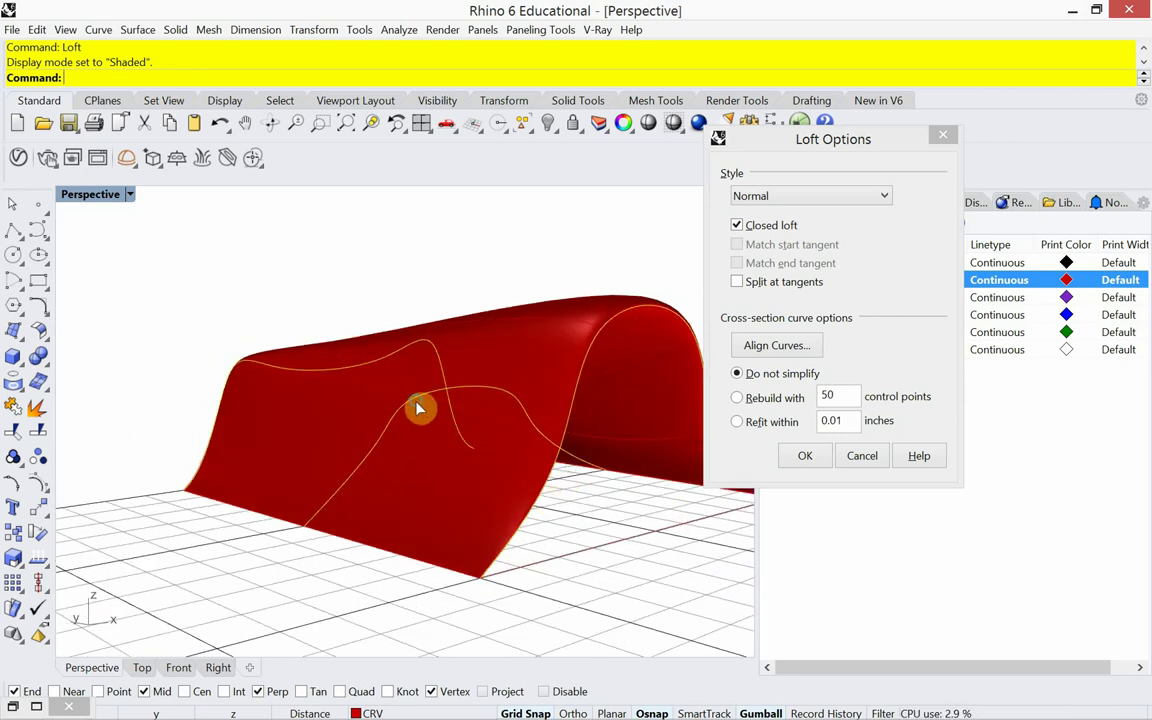
pyautogui.moveTo(419, 406); pyautogui.dragTo(364, 386, button='right')
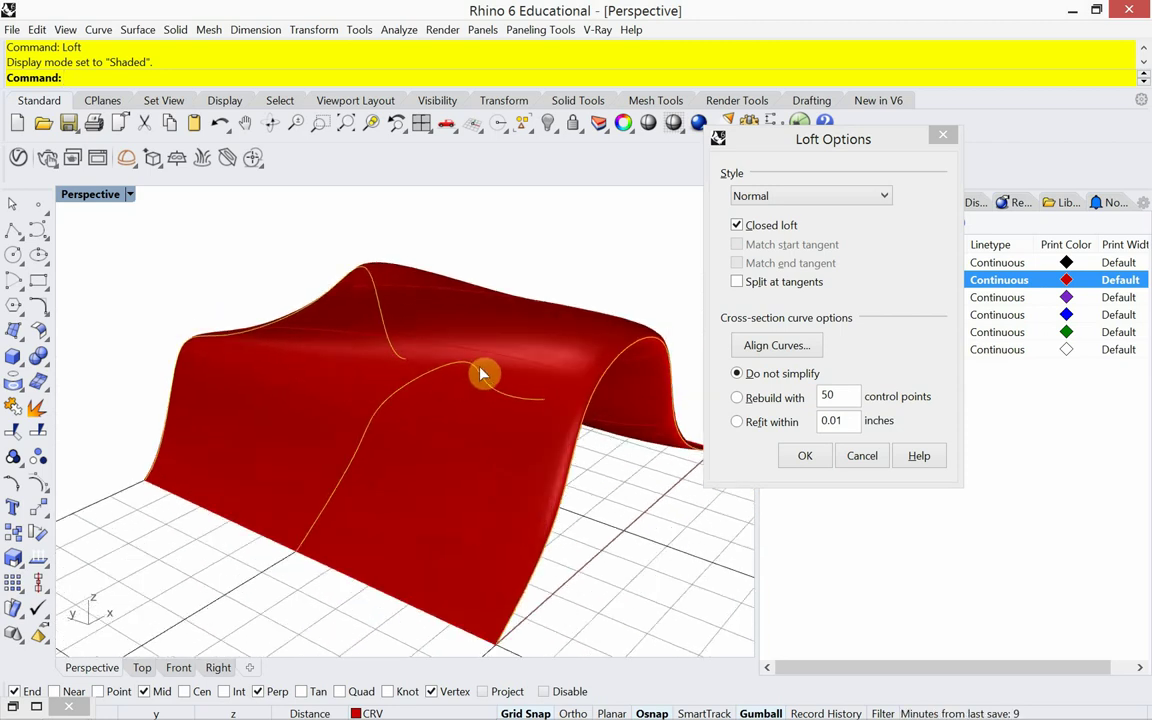
pyautogui.click(803, 457)
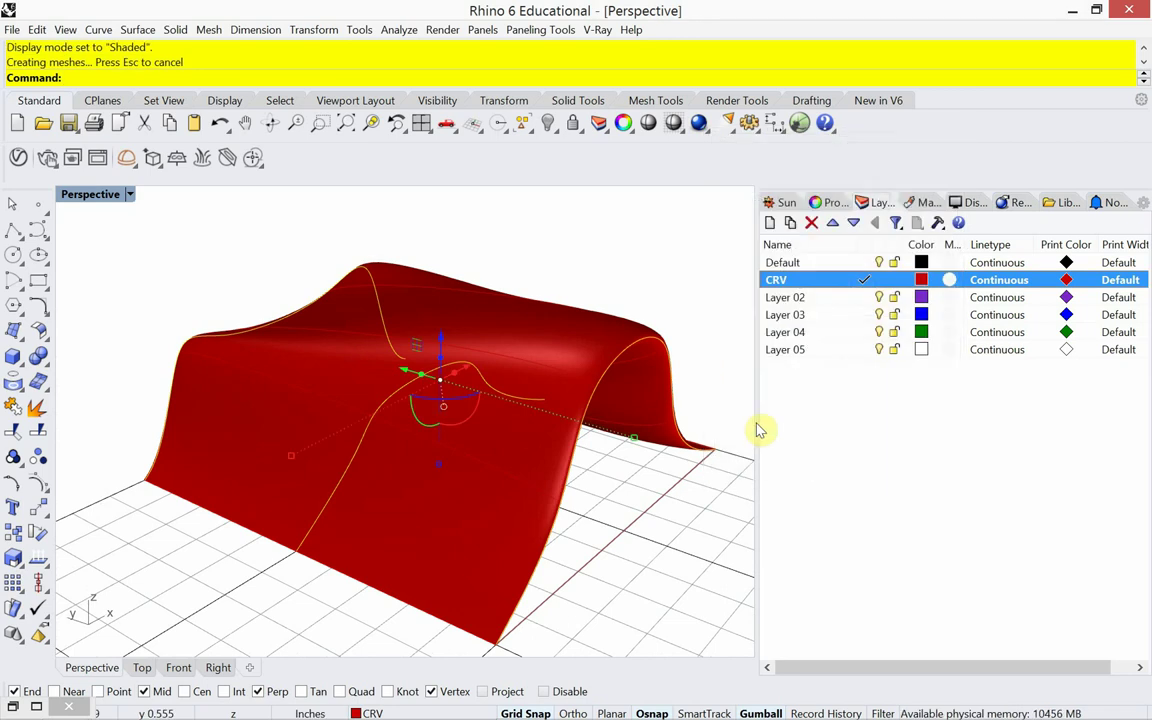
# Select the lofted surface, make Layer 02 the current layer and rename it SRF.
pyautogui.click(512, 305)
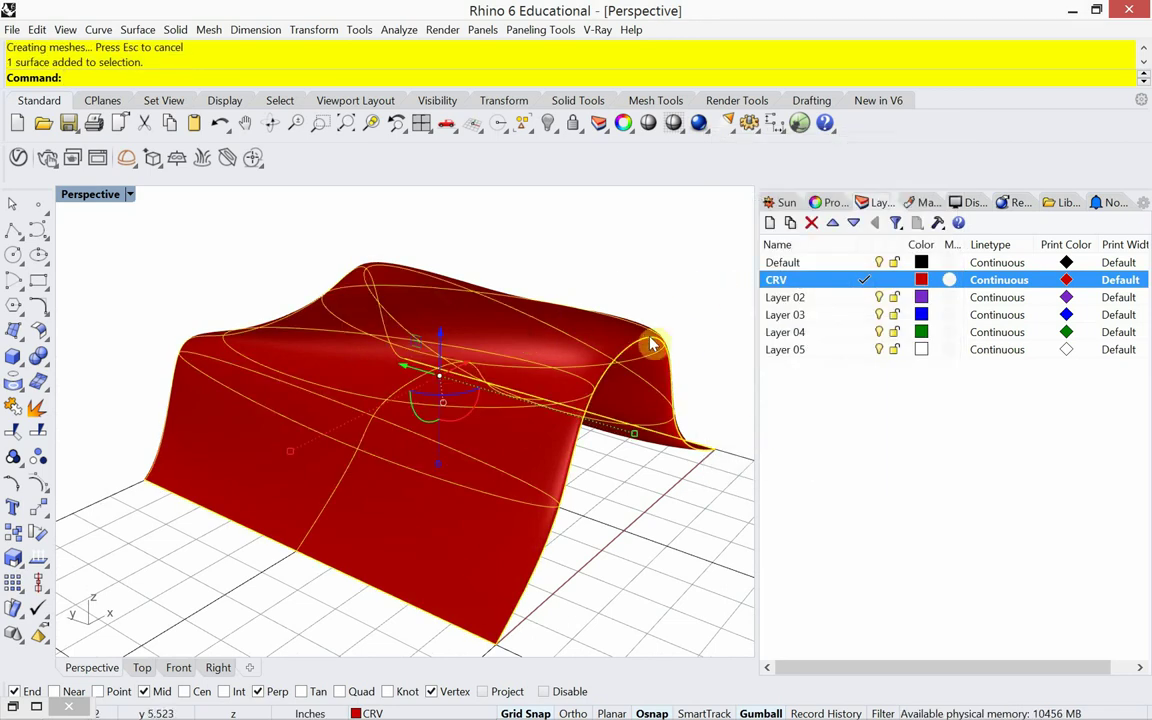
pyautogui.doubleClick(788, 299)
pyautogui.click(795, 299)
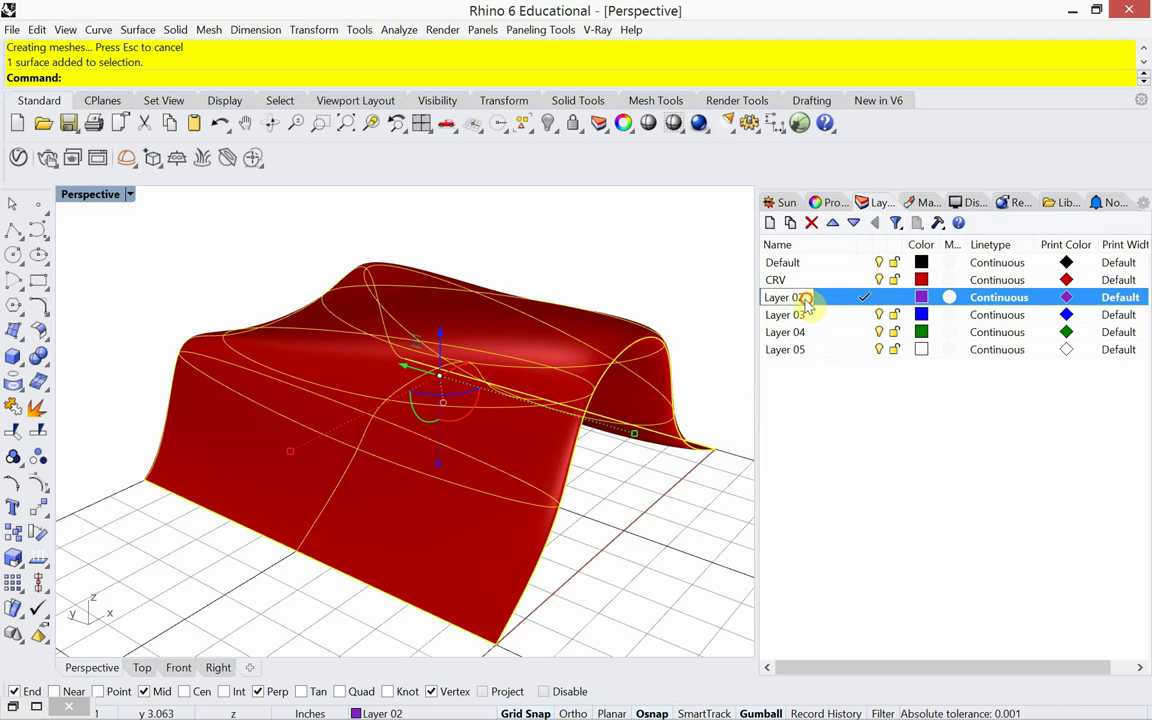
pyautogui.write('S')
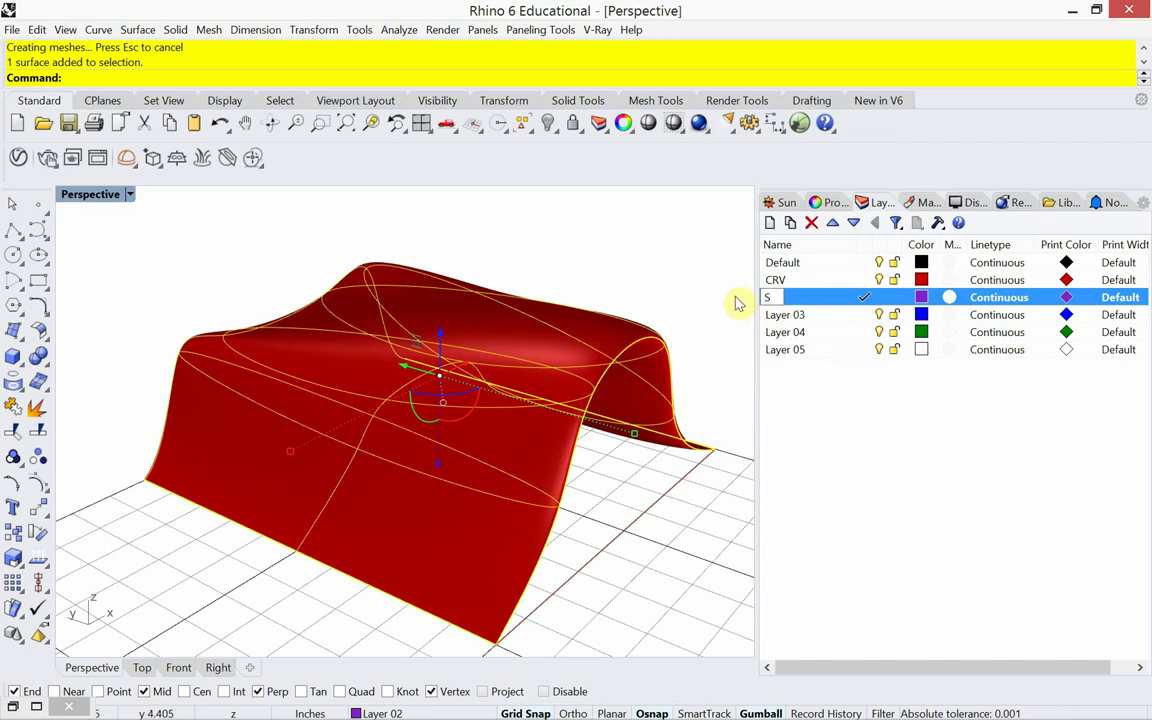
pyautogui.write('RF')
pyautogui.press('Return')
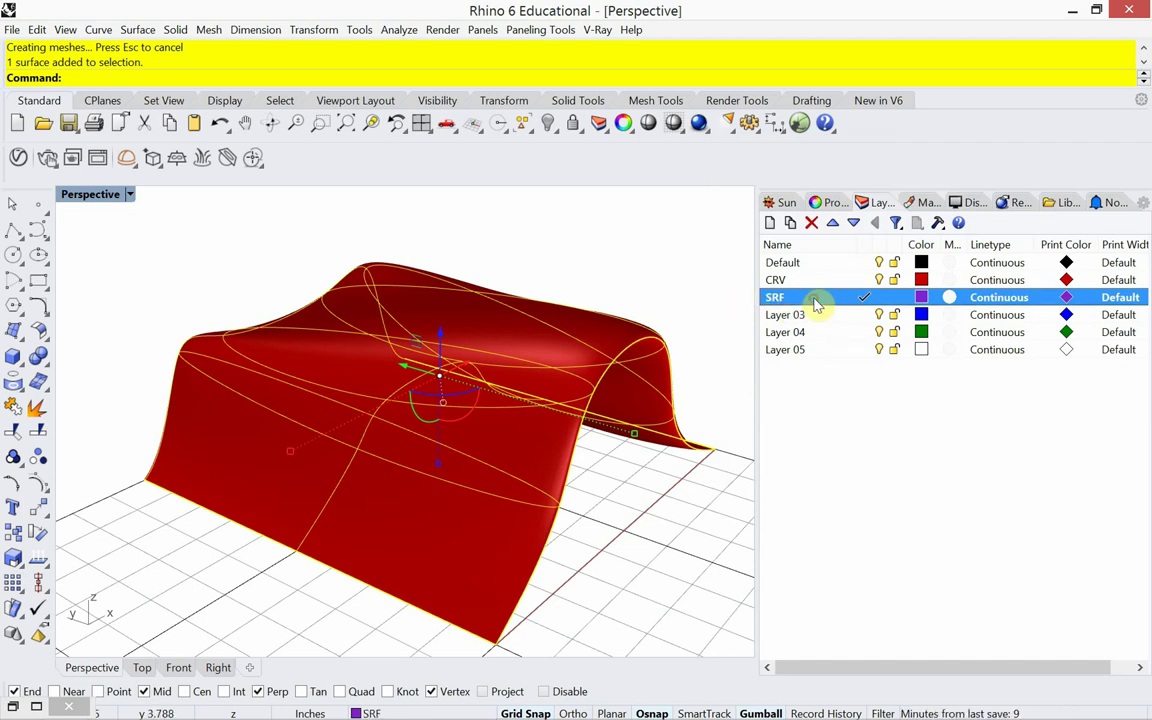
# Move the lofted surface to the SRF layer and hide it so that only the curves are displayed.
pyautogui.rightClick(793, 303)
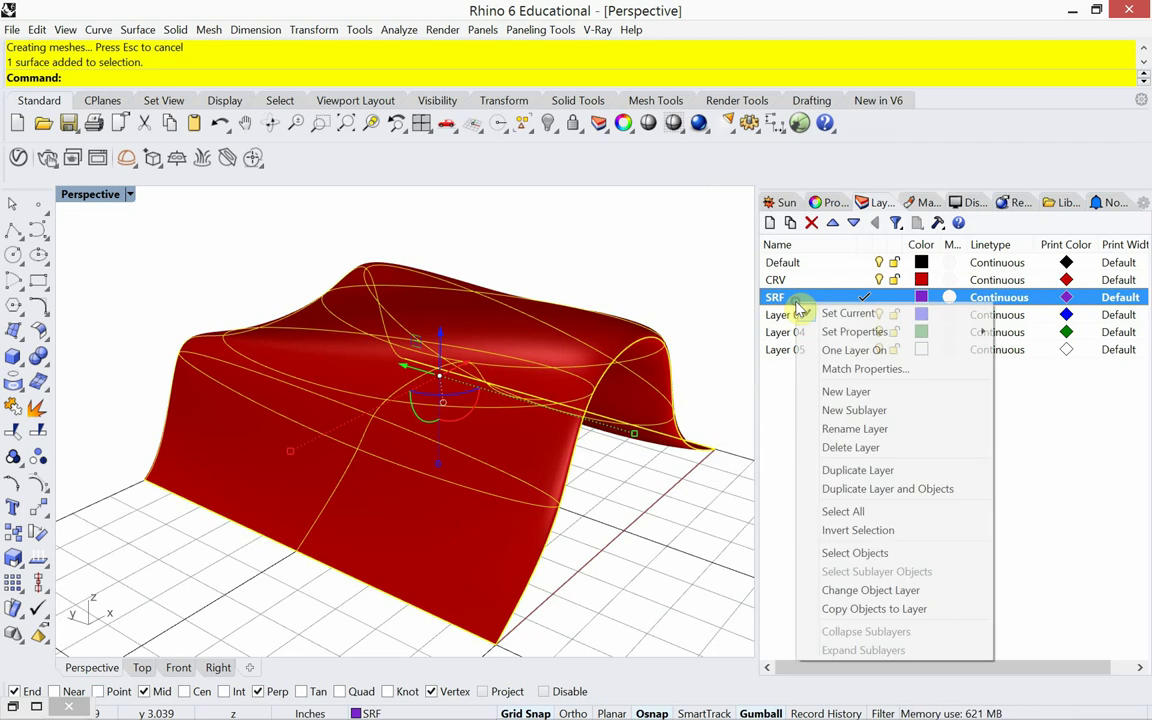
pyautogui.click(859, 585)
pyautogui.click(692, 352)
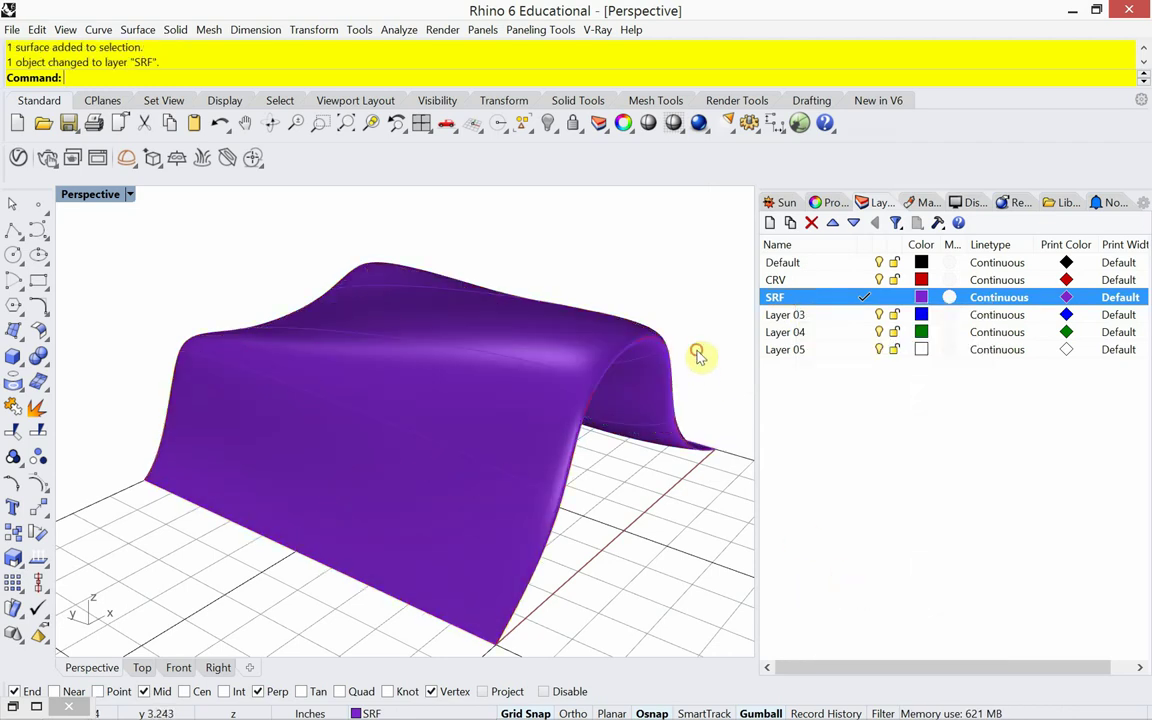
pyautogui.click(522, 336)
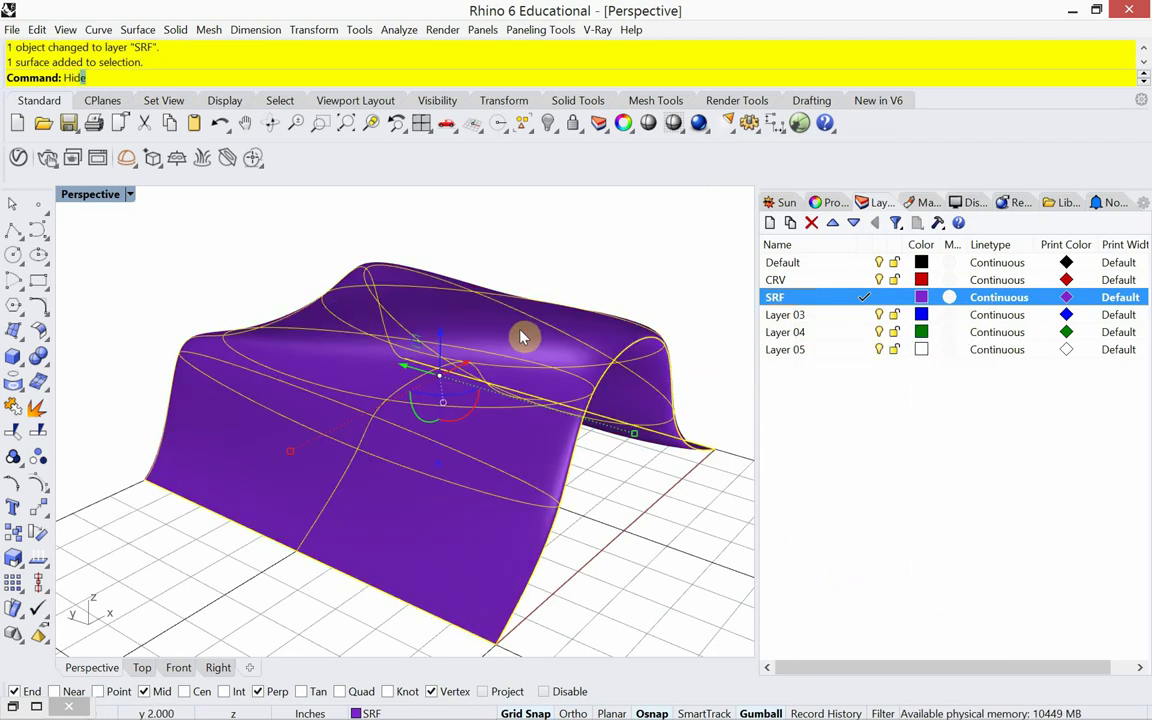
pyautogui.press('Return')
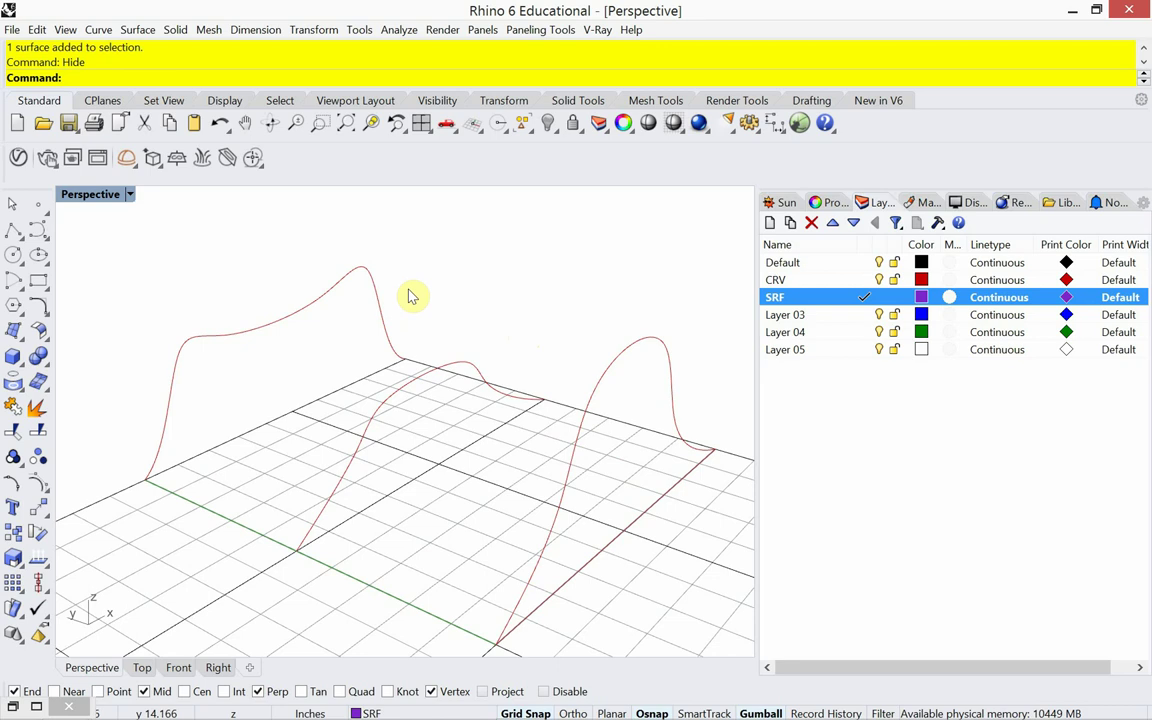
# Paste the copied set of closed profile curves into the model, deselect them and view them up close.
pyautogui.scroll(-3, 408, 294)
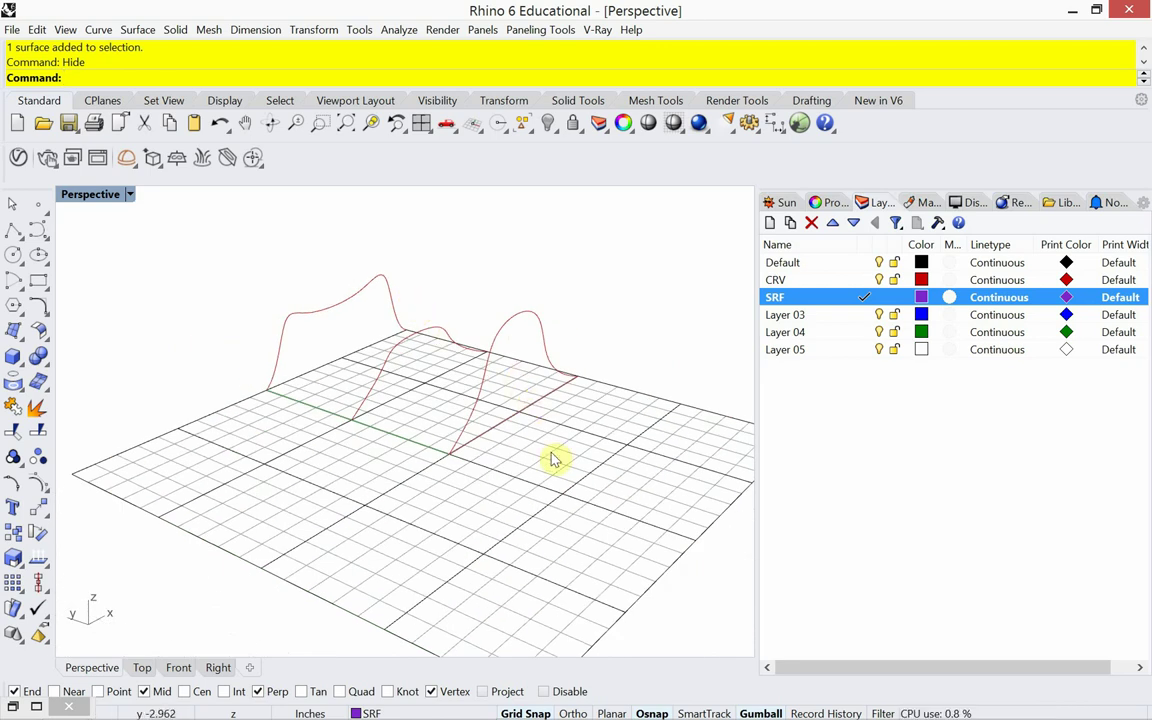
pyautogui.hotkey('ctrl', 'v')
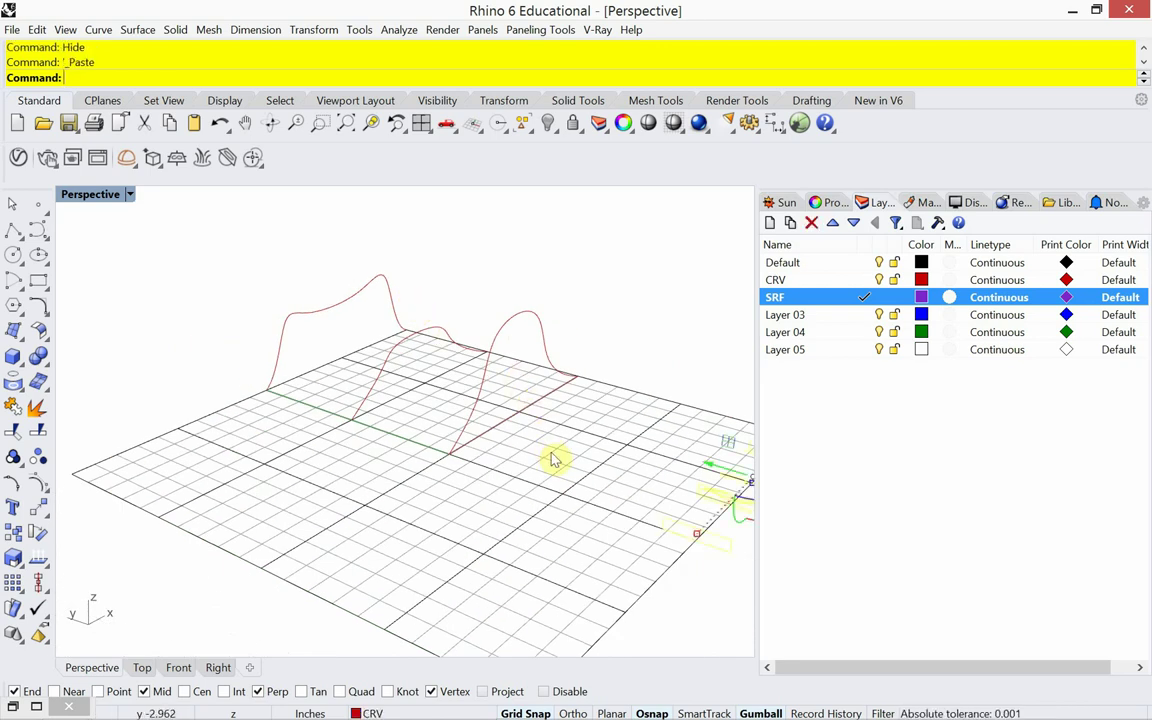
pyautogui.keyDown('shift'); pyautogui.moveTo(571, 481); pyautogui.dragTo(390, 440, button='right'); pyautogui.keyUp('shift')
pyautogui.press('Escape')
pyautogui.moveTo(568, 517); pyautogui.dragTo(412, 497, button='right')
pyautogui.scroll(5, 216, 404)
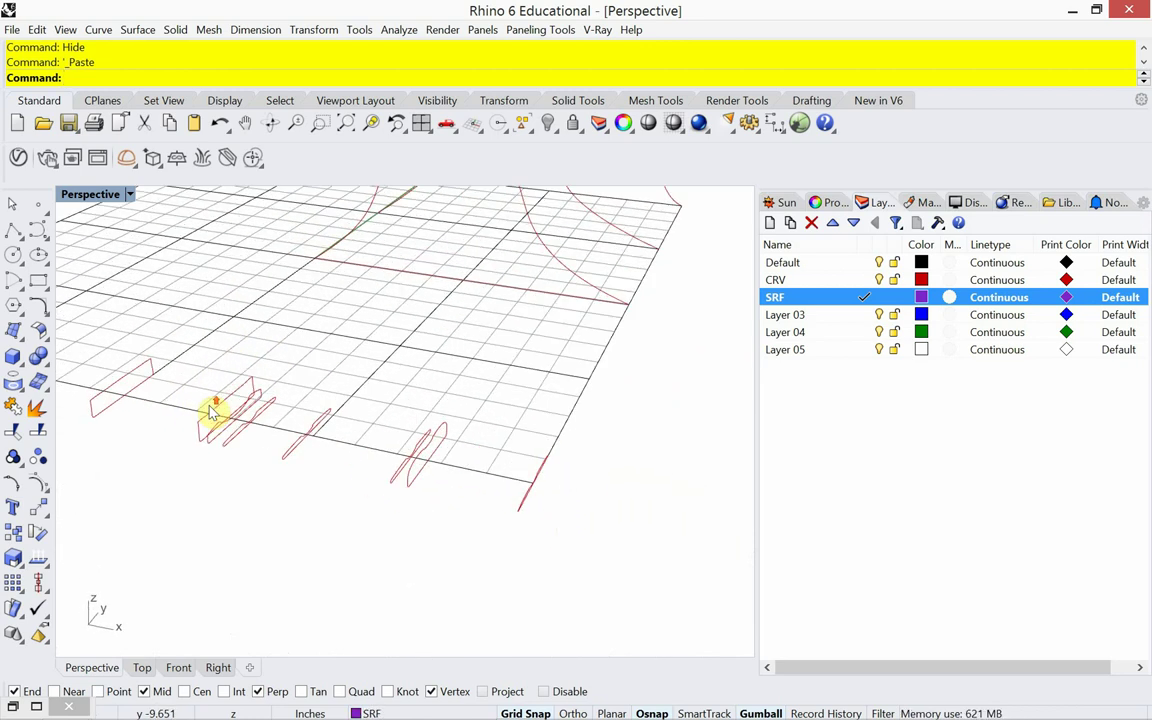
# Scale the eight pasted profile curves up to slightly more than twice their size, with the first profile as base point.
pyautogui.scroll(-4, 363, 447)
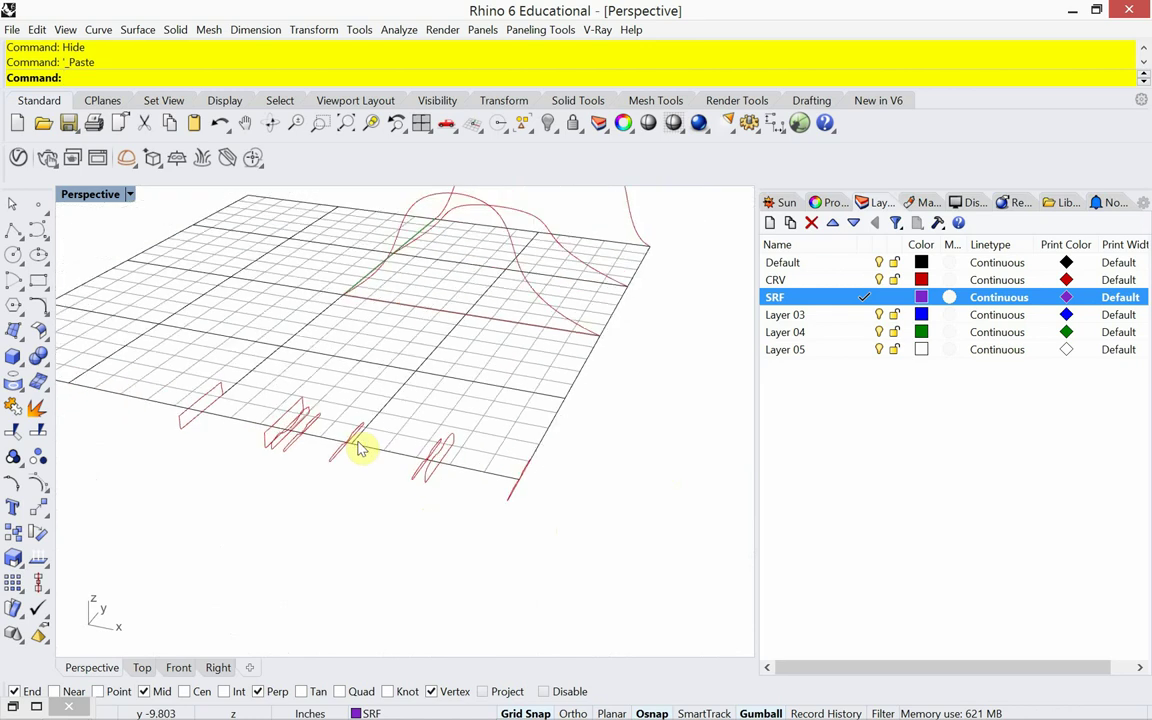
pyautogui.moveTo(132, 551); pyautogui.dragTo(568, 363)
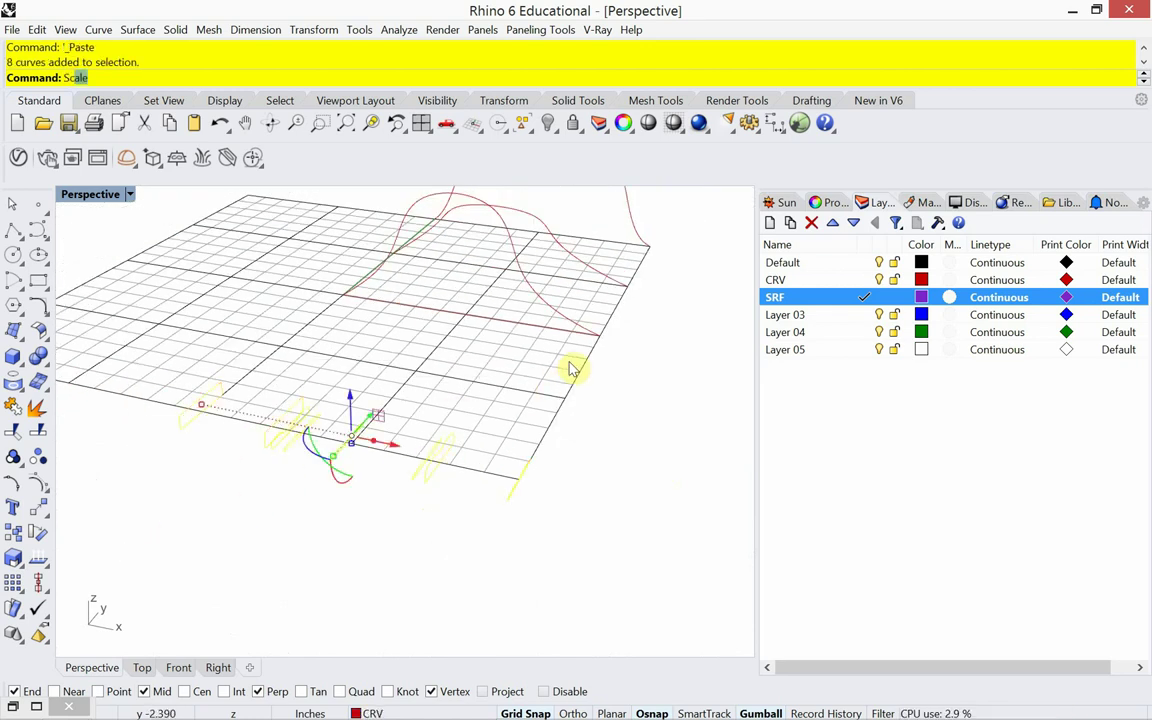
pyautogui.press('Return')
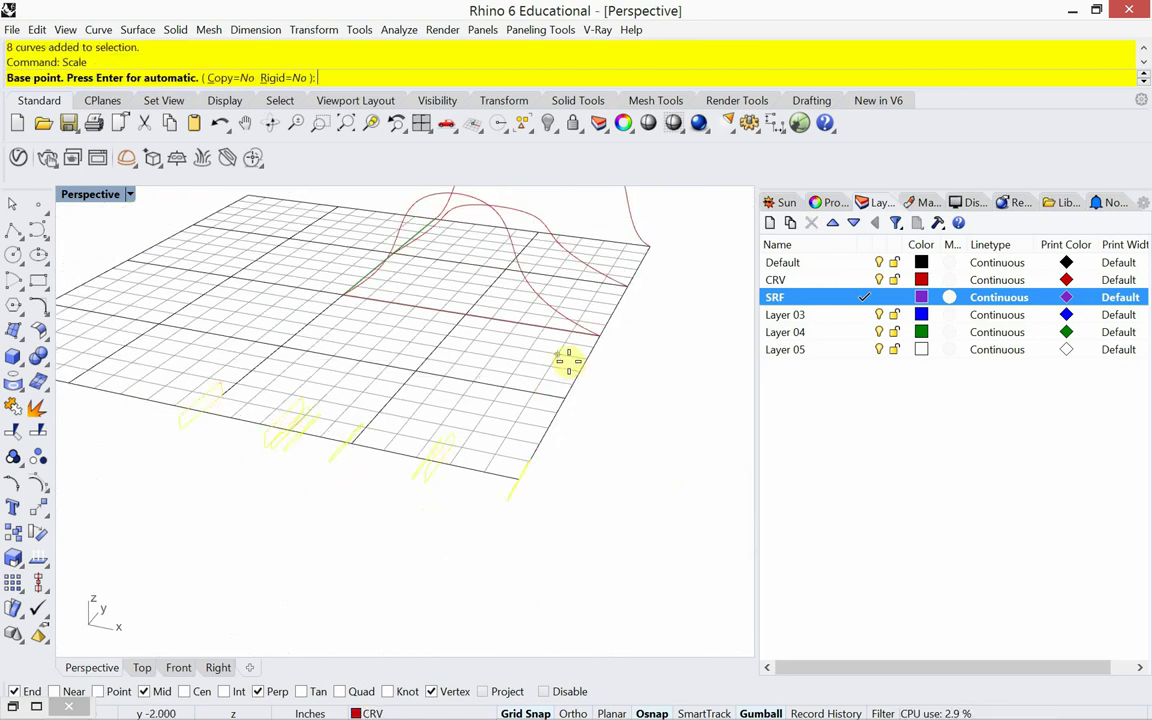
pyautogui.click(210, 410)
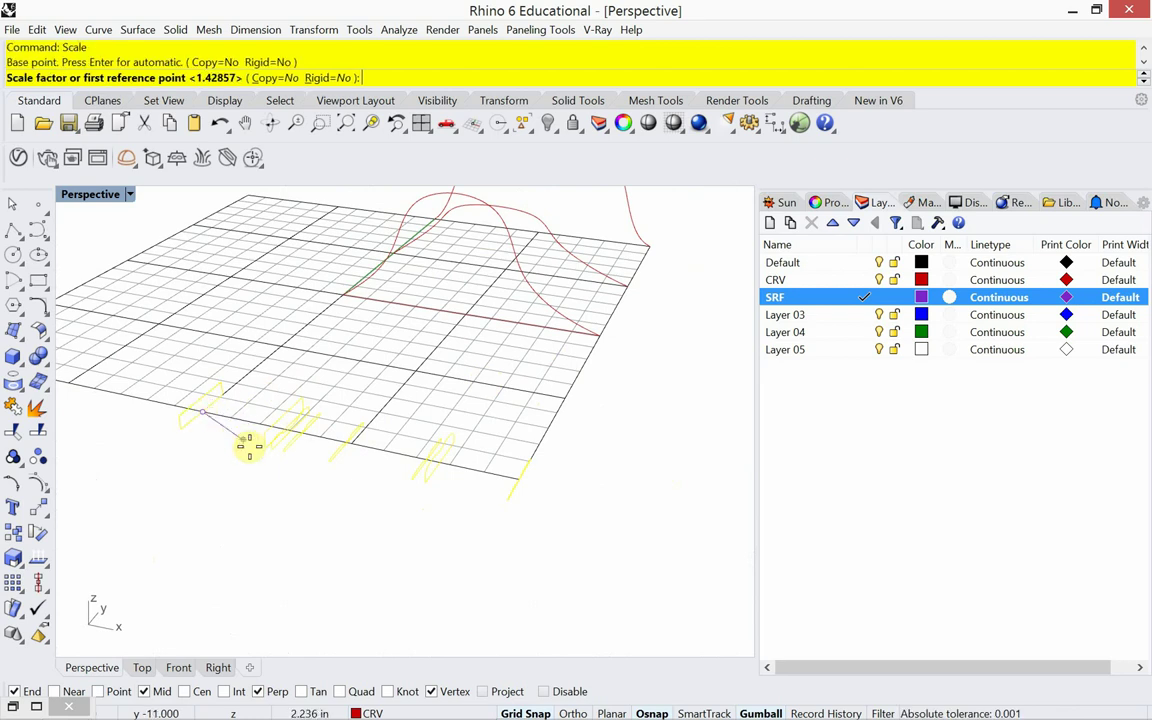
pyautogui.click(509, 507)
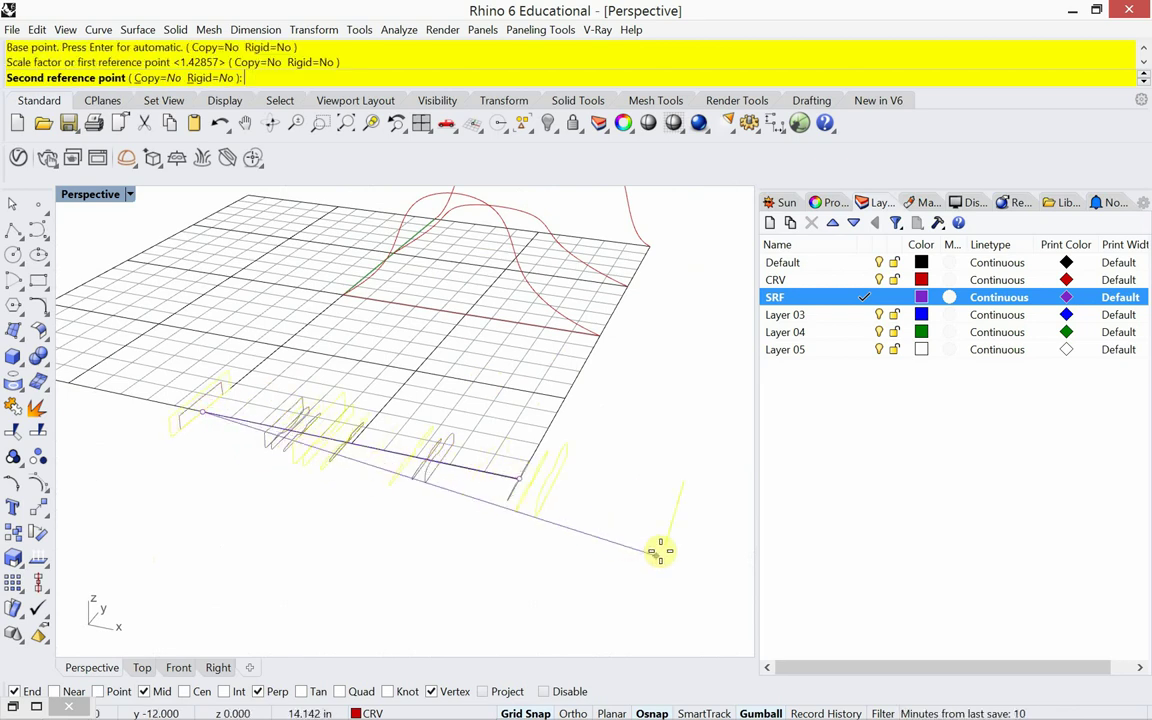
pyautogui.scroll(-4, 475, 485)
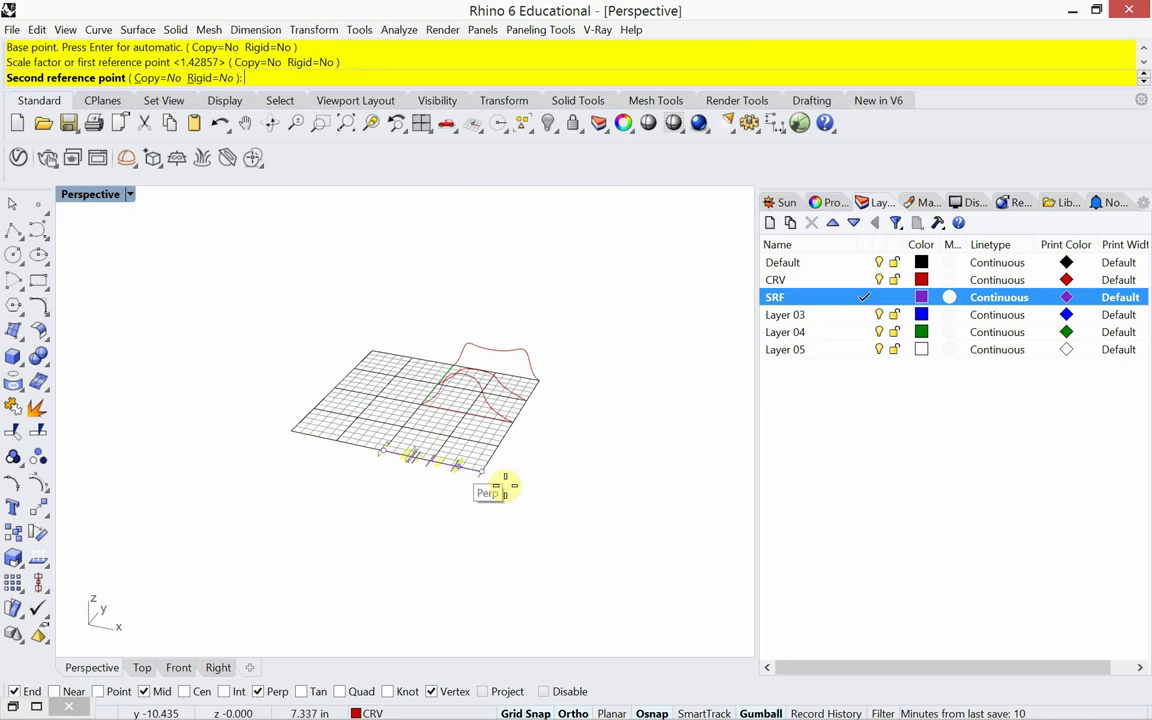
pyautogui.click(615, 530)
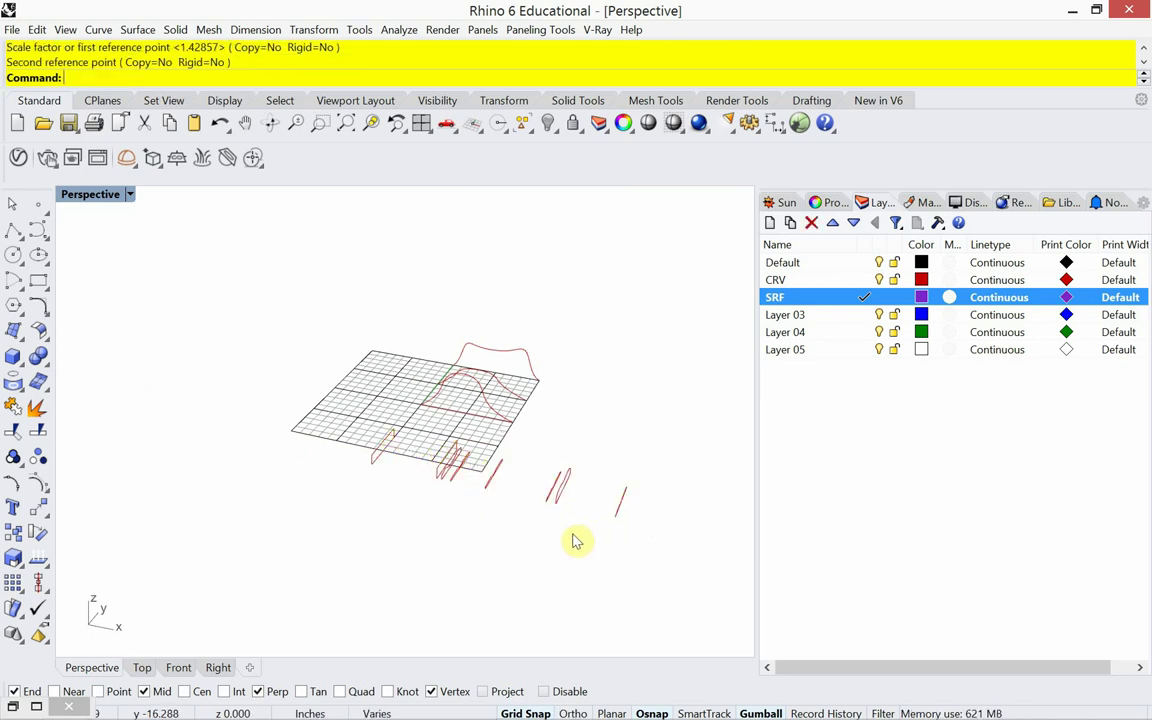
# Hide the three open curves on the grid so that only the closed profiles are displayed.
pyautogui.scroll(3, 562, 520)
pyautogui.scroll(2, 561, 518)
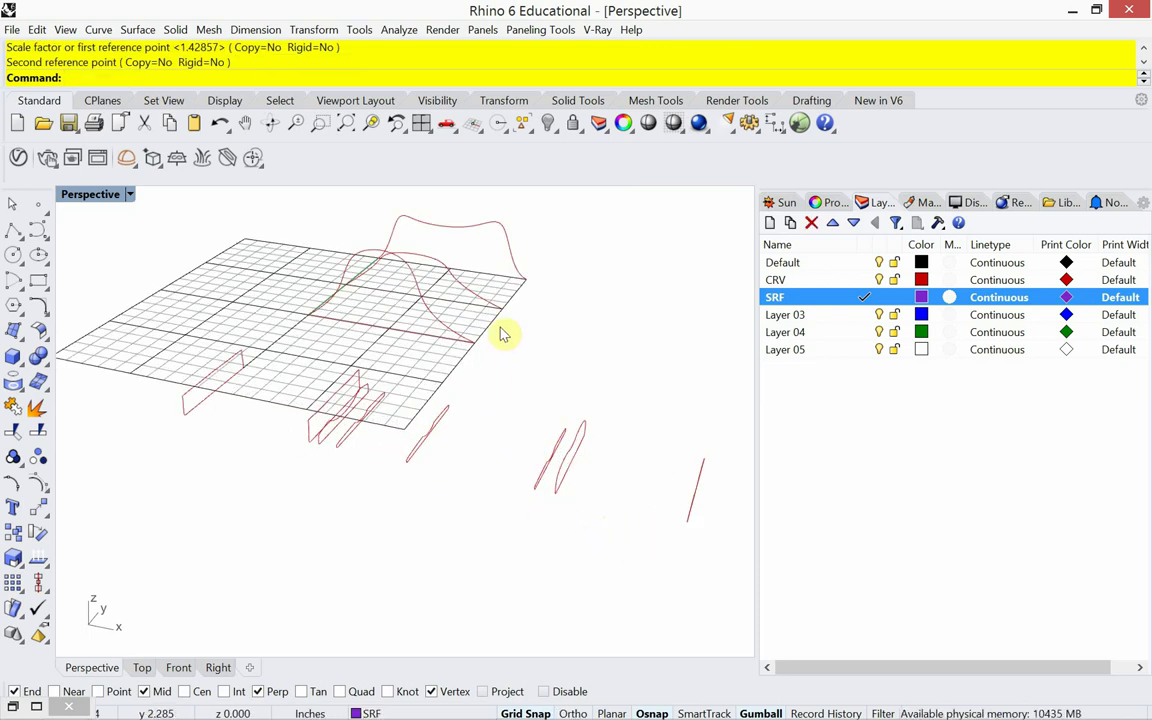
pyautogui.moveTo(578, 370); pyautogui.dragTo(410, 232)
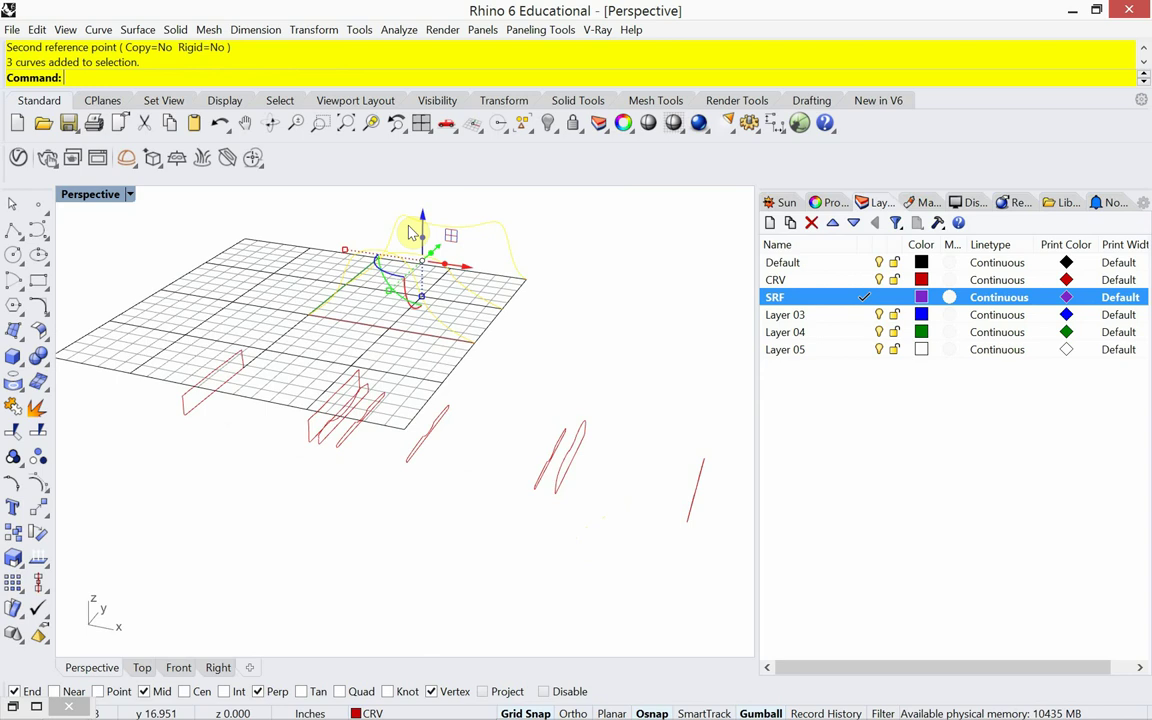
pyautogui.write('hide')
pyautogui.press('Return')
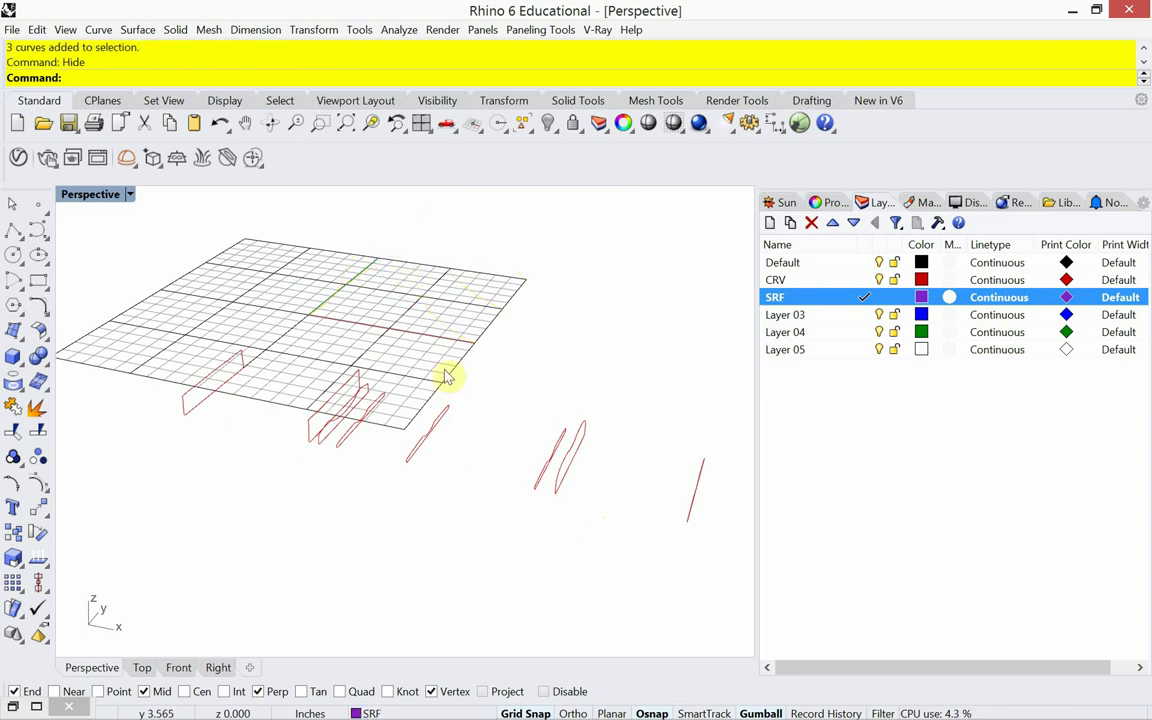
# Select all eight closed profile curves.
pyautogui.moveTo(496, 494); pyautogui.dragTo(440, 481, button='right')
pyautogui.scroll(2, 310, 433)
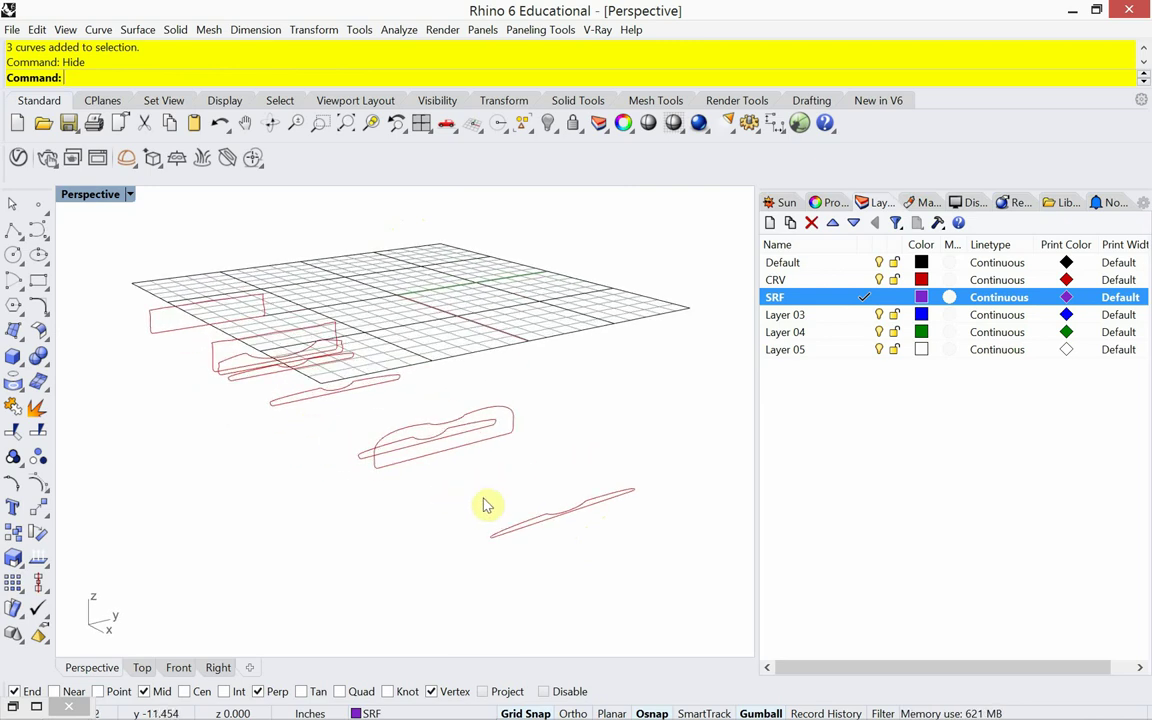
pyautogui.moveTo(589, 554); pyautogui.dragTo(229, 265)
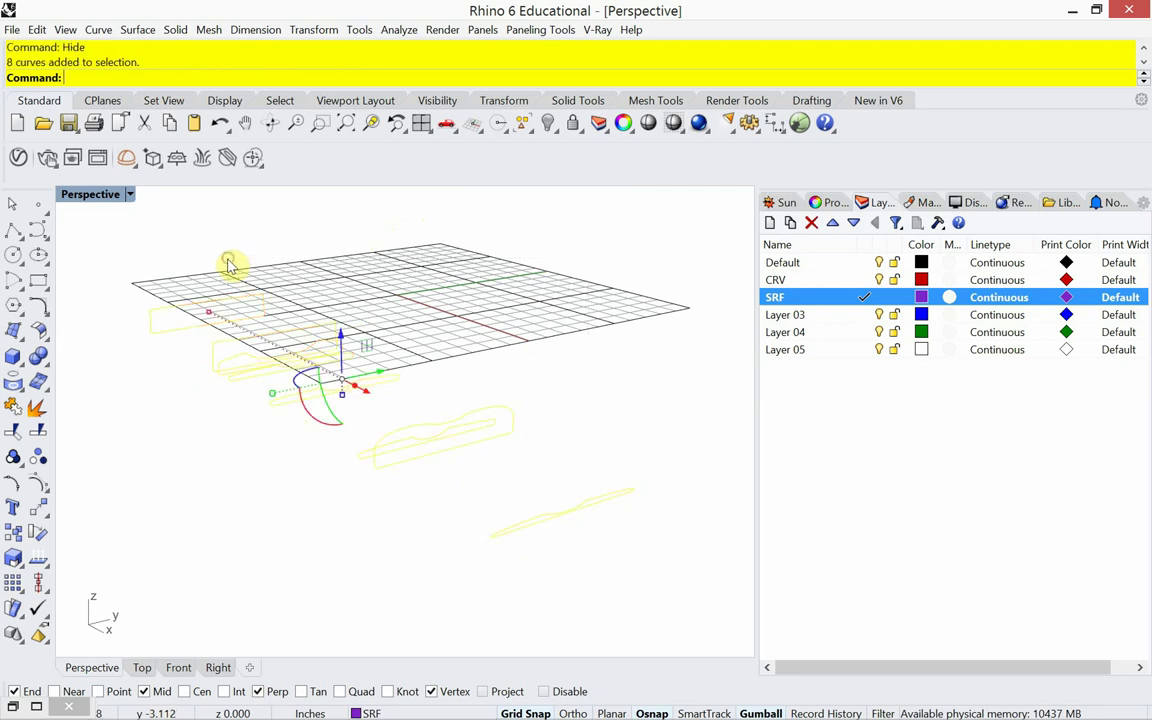
# Try lofting the selected profiles with their default seams in the Loose style, and cancel the loft.
pyautogui.press('Return')
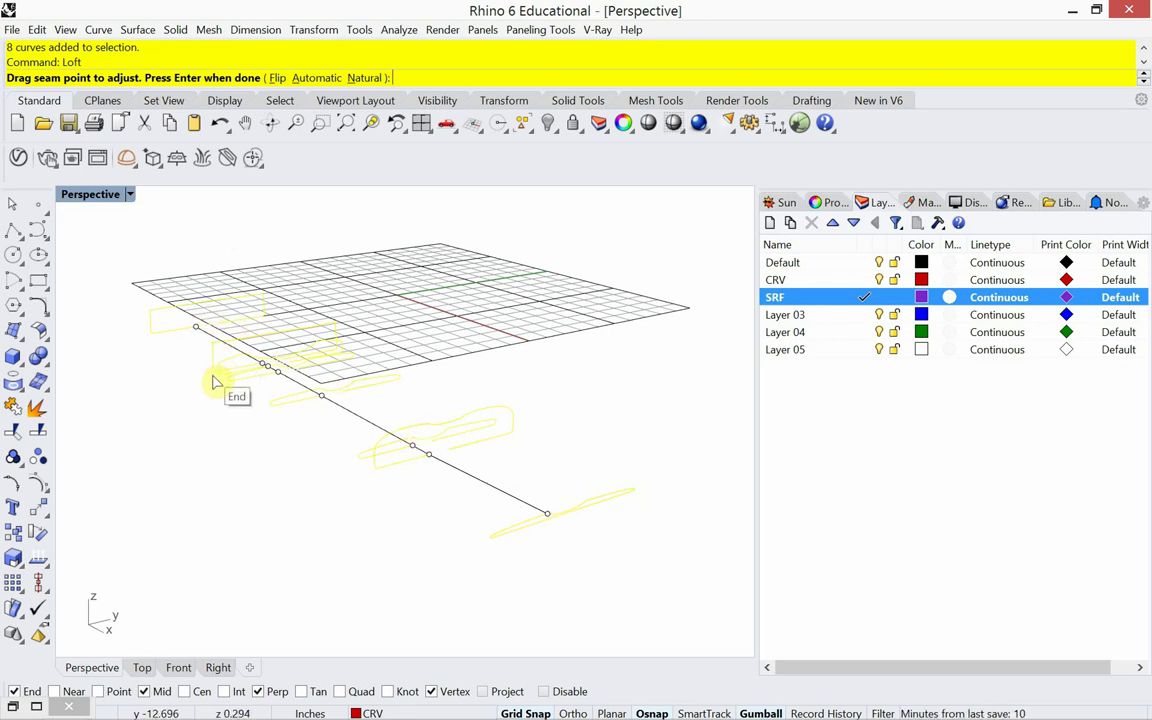
pyautogui.press('Return')
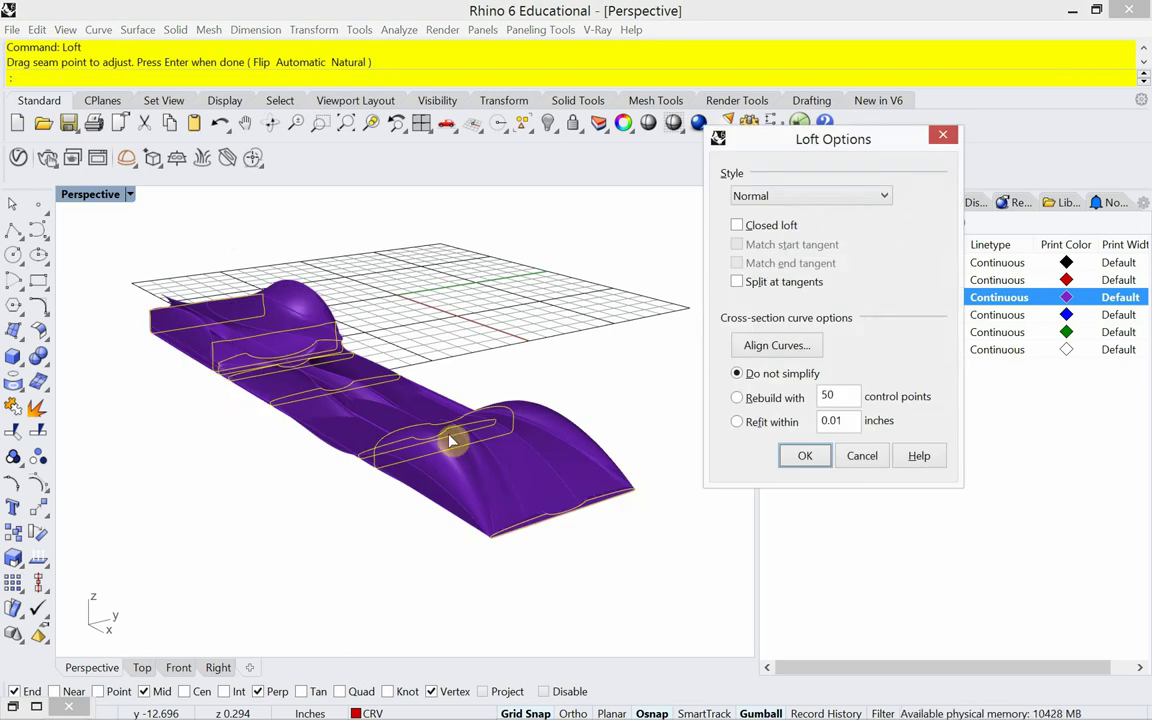
pyautogui.click(782, 200)
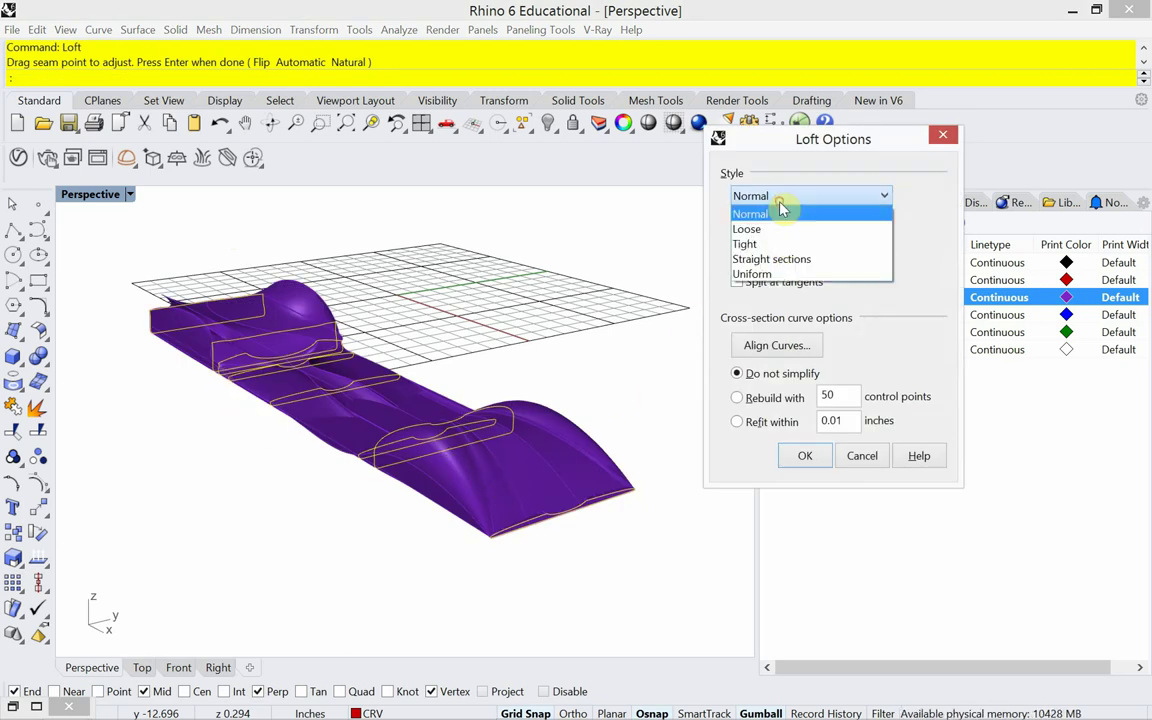
pyautogui.click(779, 230)
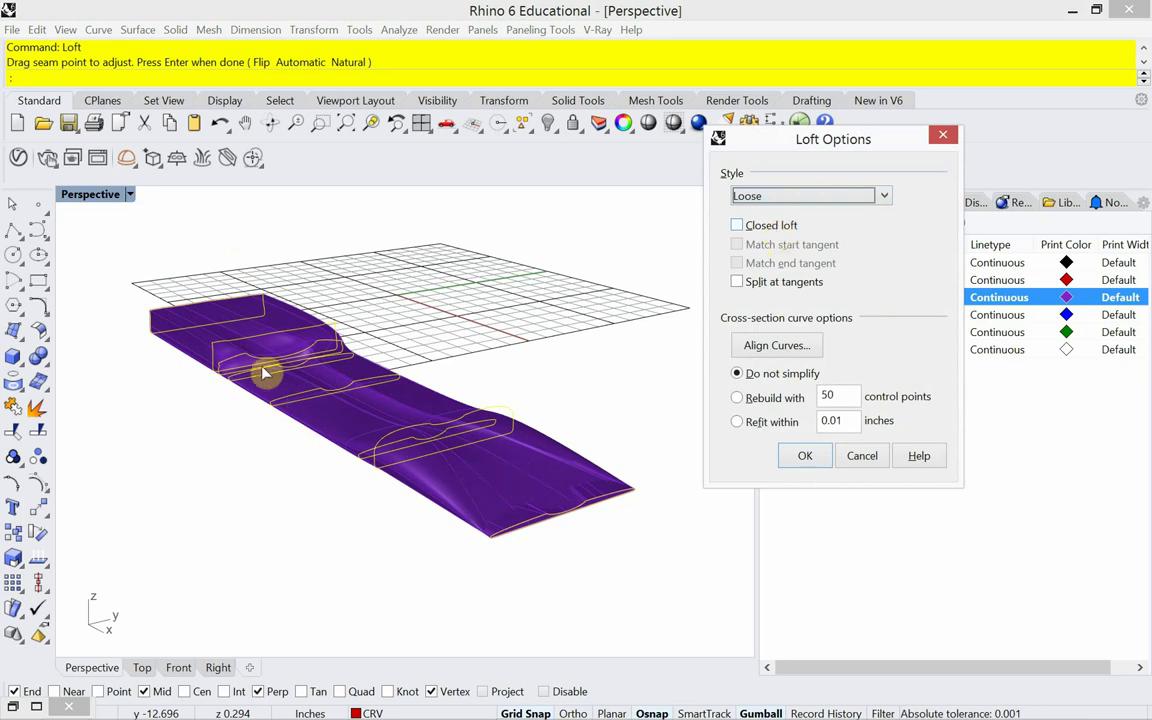
pyautogui.click(695, 528)
pyautogui.click(862, 456)
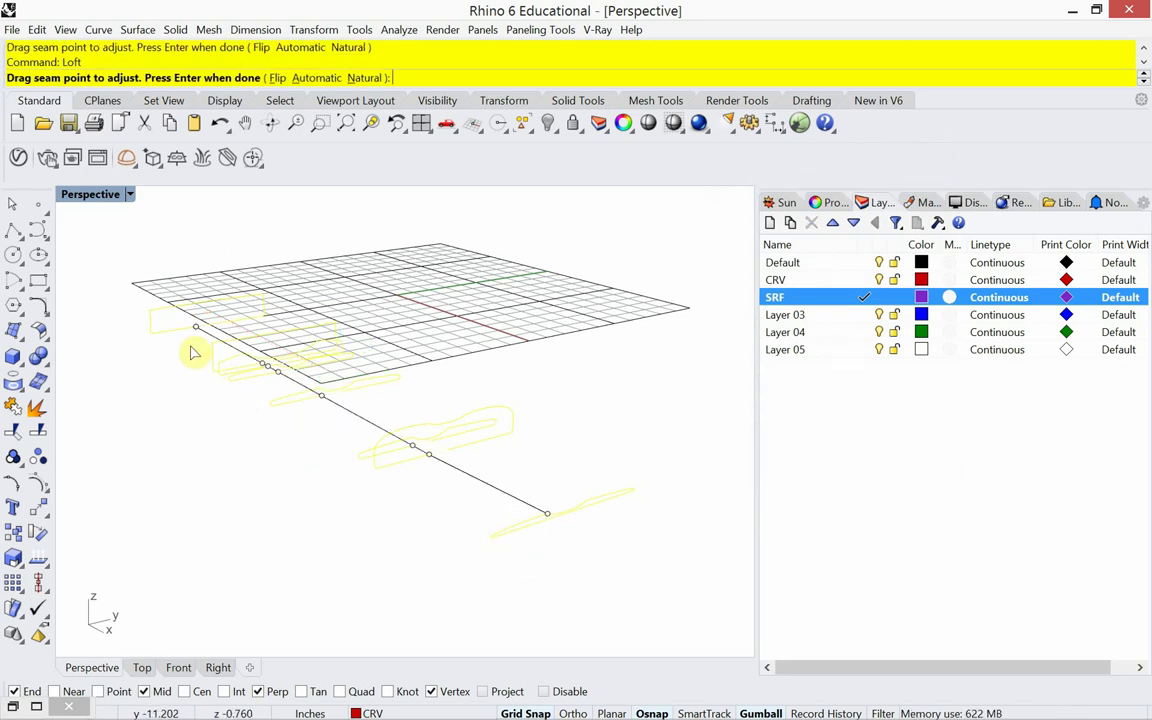
# Restart the loft and move the seam points of the first four profiles onto their upper edges.
pyautogui.scroll(2, 199, 332)
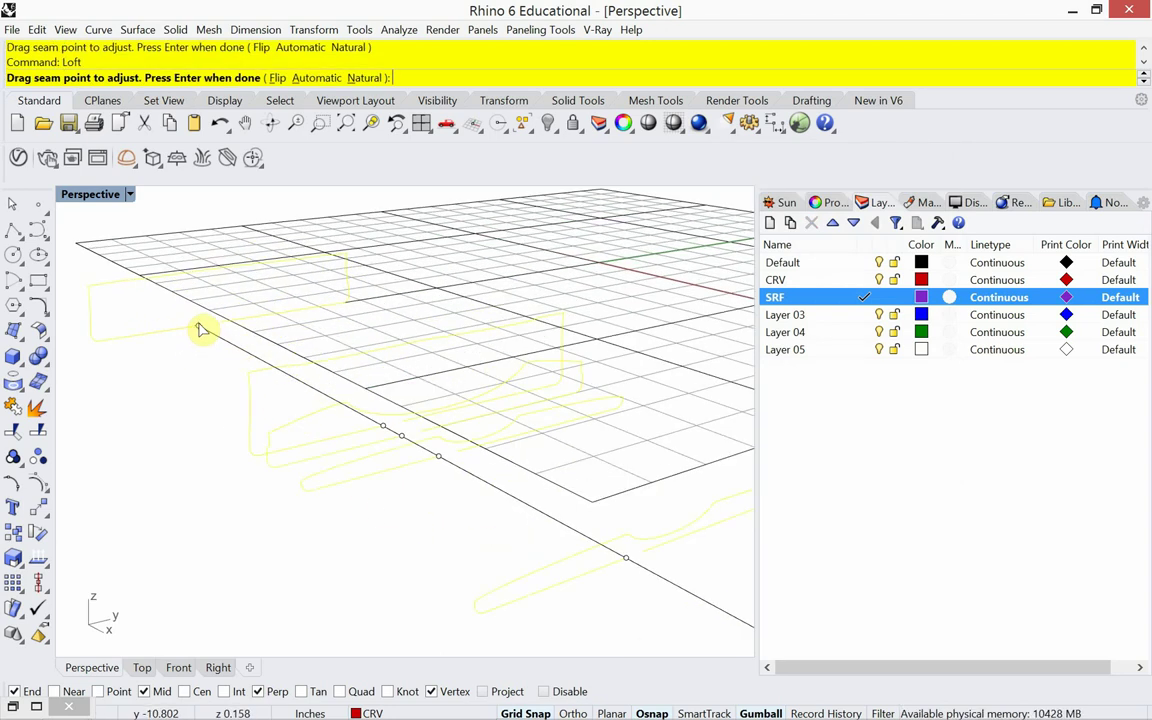
pyautogui.moveTo(198, 327); pyautogui.dragTo(227, 268)
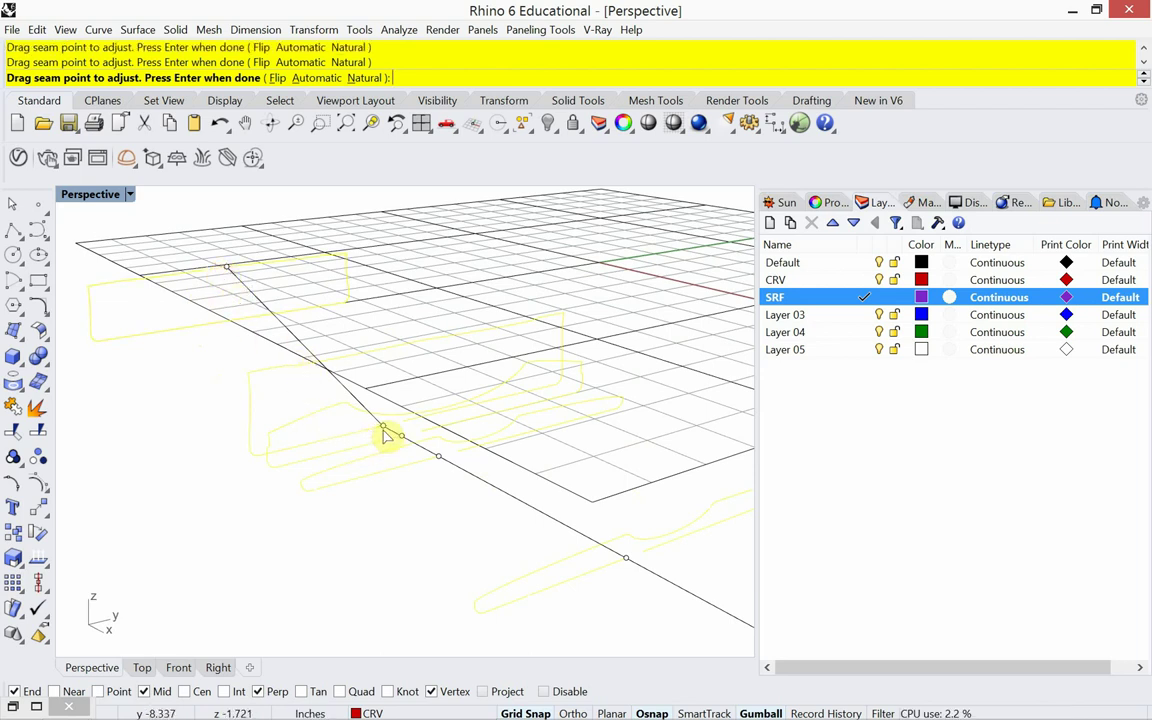
pyautogui.moveTo(384, 434)
pyautogui.mouseDown()
pyautogui.moveTo(411, 347)
pyautogui.moveTo(437, 336)
pyautogui.moveTo(422, 341)
pyautogui.mouseUp()
pyautogui.scroll(2, 403, 441)
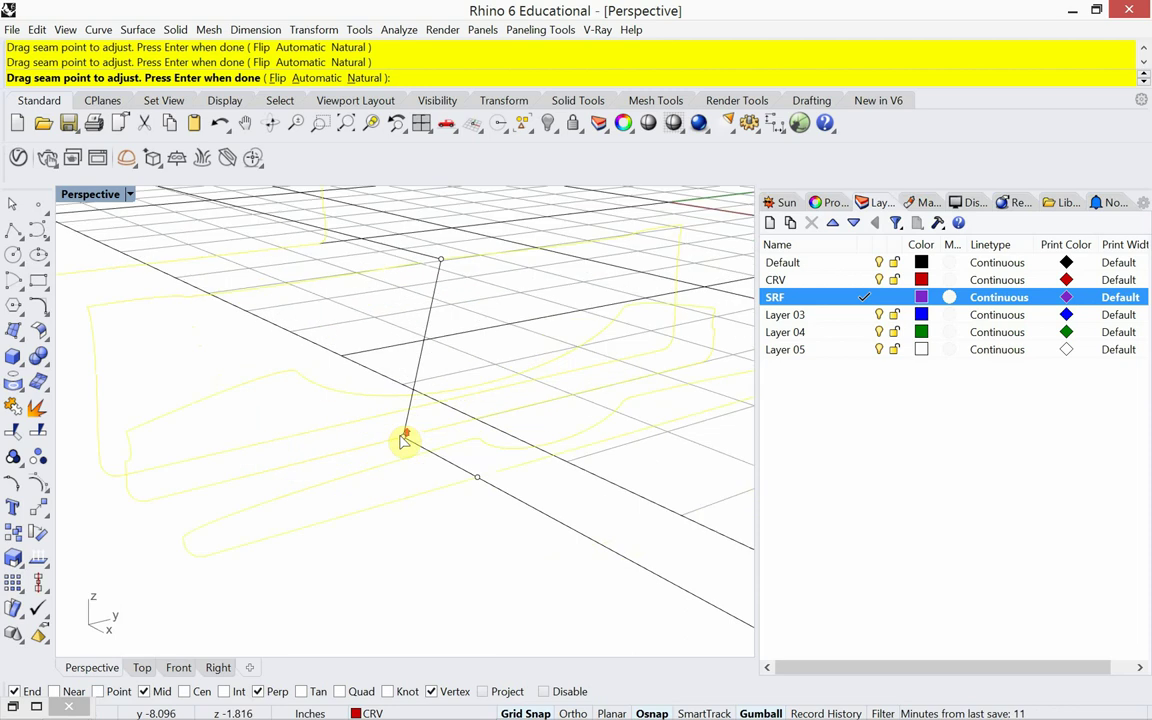
pyautogui.moveTo(403, 441); pyautogui.dragTo(477, 386)
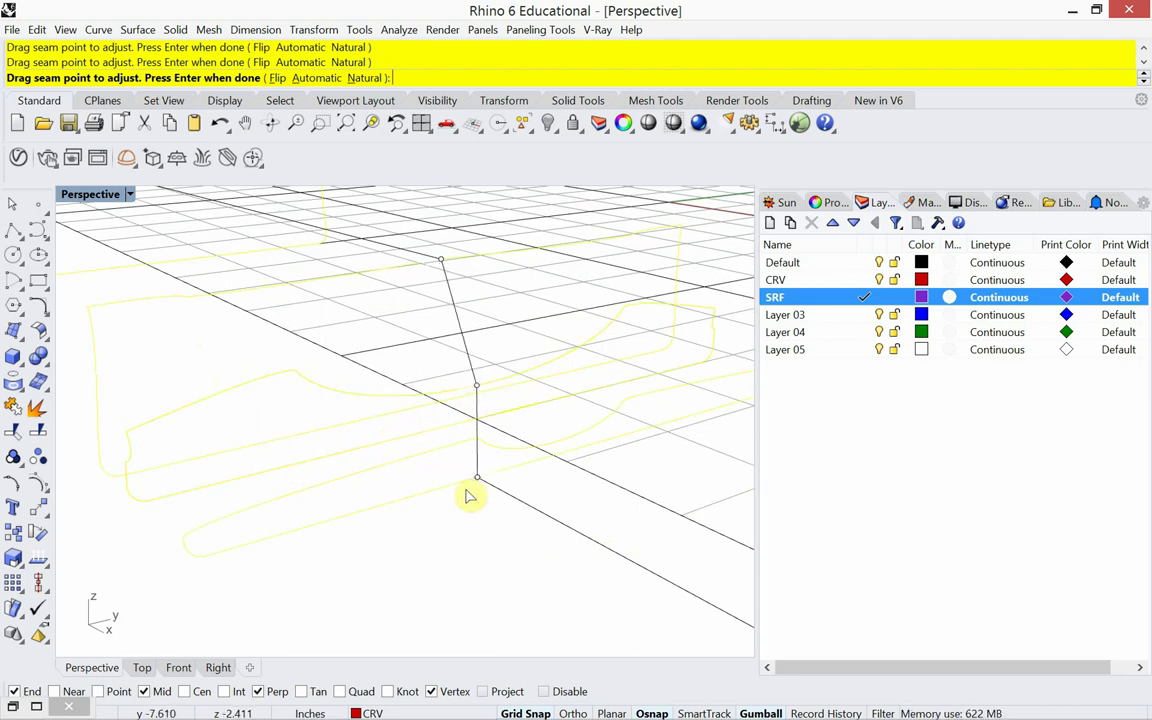
pyautogui.moveTo(480, 482); pyautogui.dragTo(557, 441)
pyautogui.scroll(-4, 213, 395)
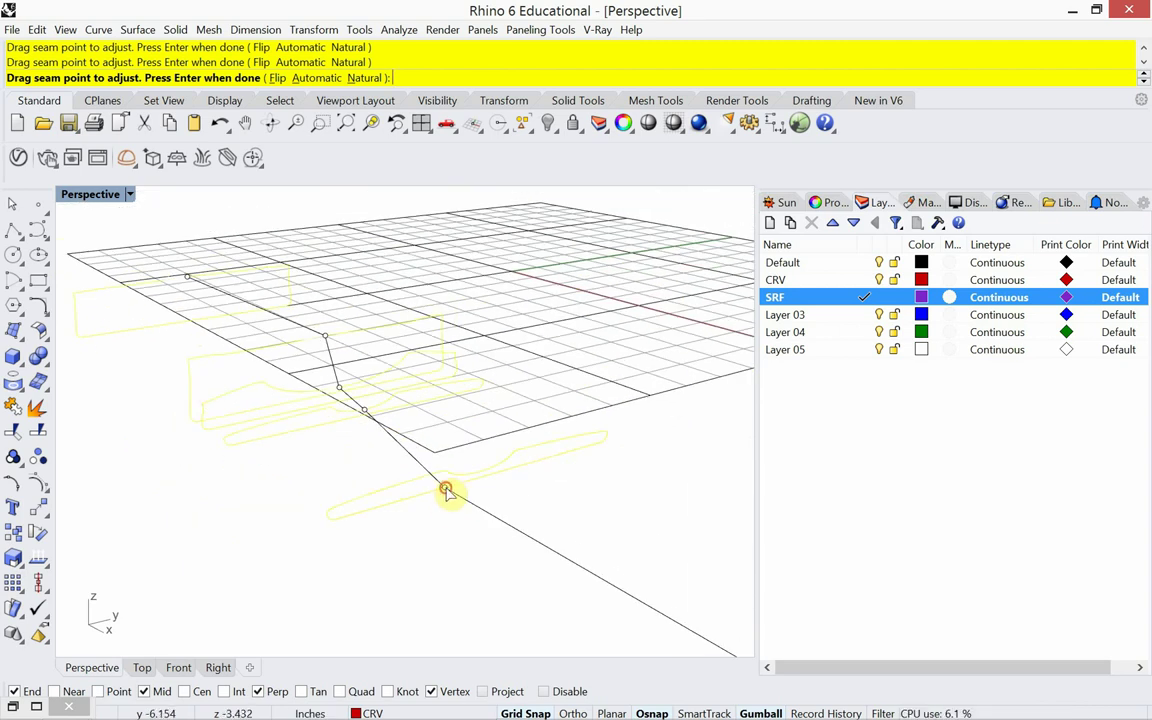
# Move the seam points of the profiles toward the far end onto their upper edges.
pyautogui.moveTo(478, 471); pyautogui.dragTo(516, 518, button='right')
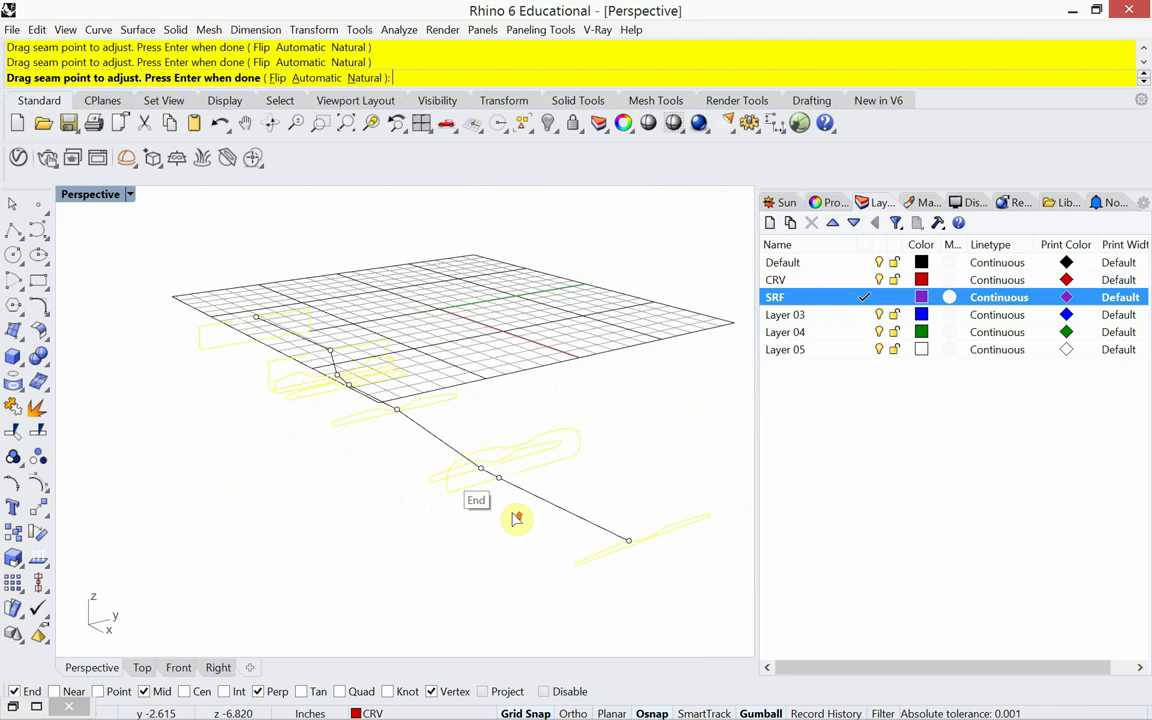
pyautogui.scroll(5, 520, 505)
pyautogui.scroll(-3, 527, 489)
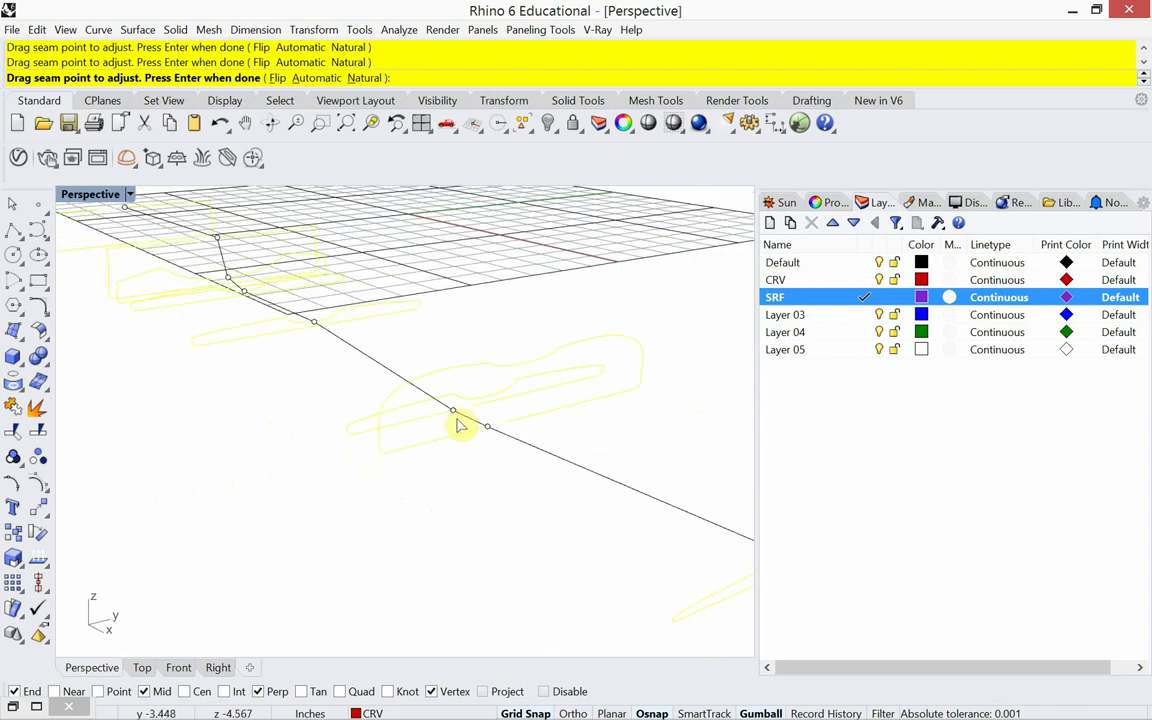
pyautogui.moveTo(457, 420); pyautogui.dragTo(527, 368)
pyautogui.scroll(-3, 283, 347)
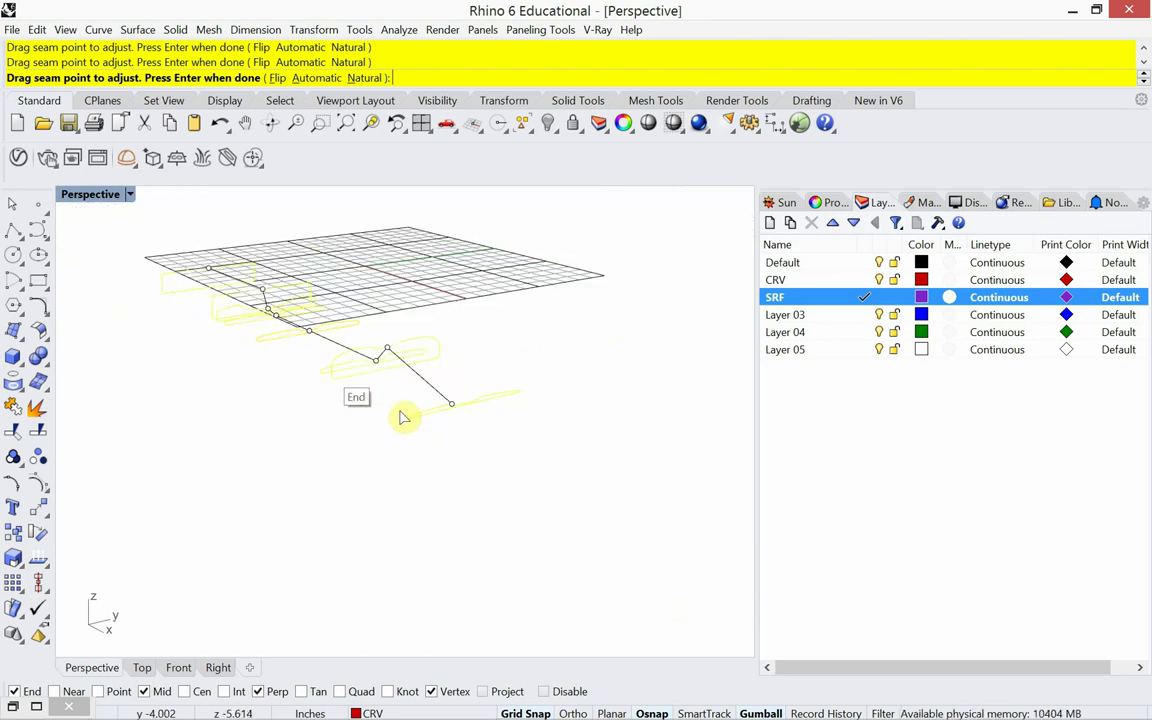
pyautogui.scroll(4, 426, 380)
pyautogui.moveTo(561, 320); pyautogui.dragTo(645, 319)
# Check the seam alignment across all profiles, accept the seams and set the loft style to Loose.
pyautogui.scroll(-5, 560, 548)
pyautogui.moveTo(560, 548); pyautogui.dragTo(575, 498, button='right')
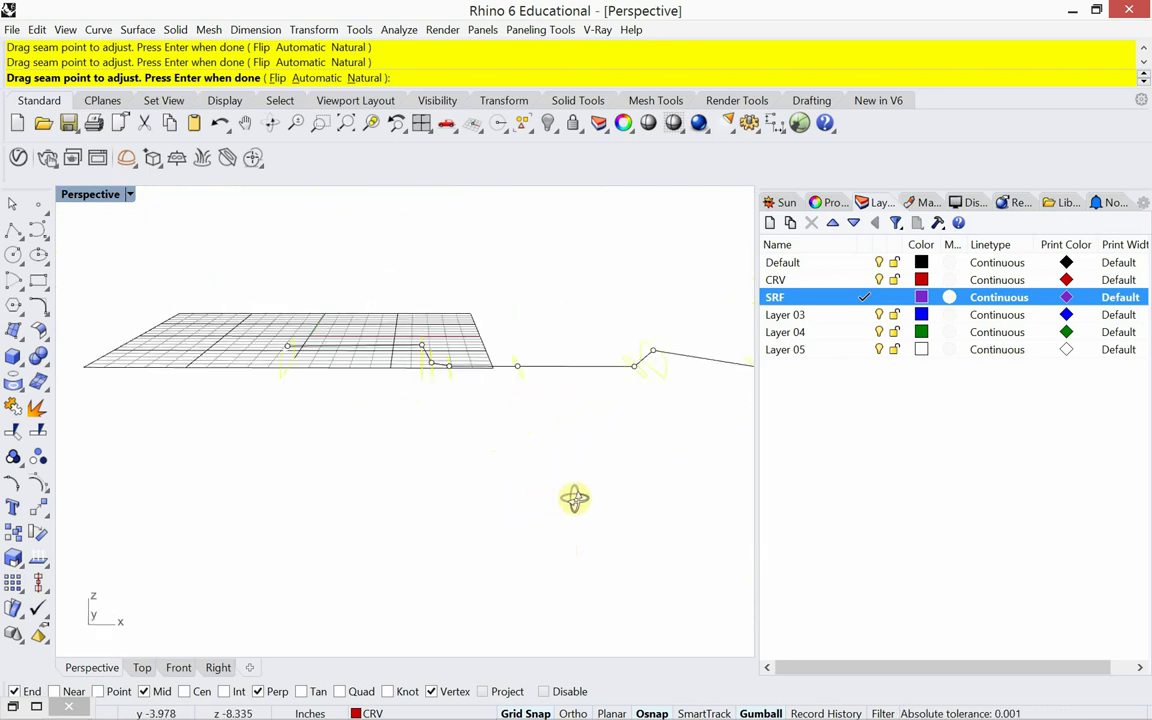
pyautogui.moveTo(417, 391); pyautogui.dragTo(313, 476, button='right')
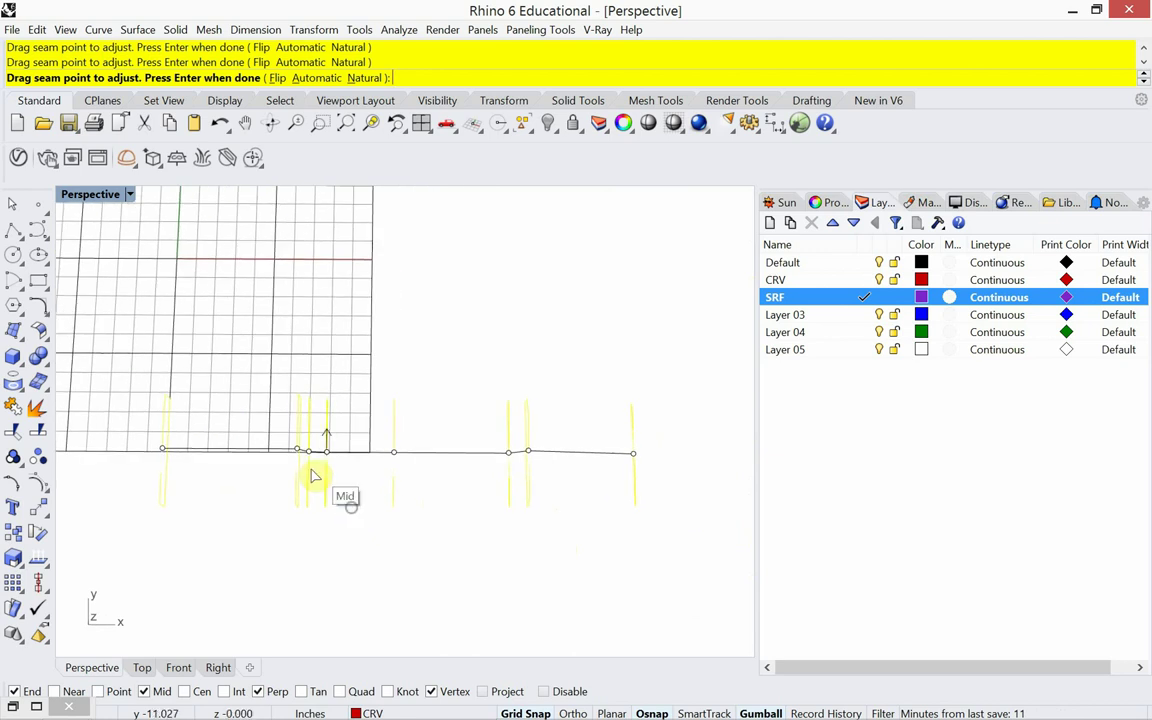
pyautogui.scroll(2, 300, 465)
pyautogui.scroll(-3, 295, 459)
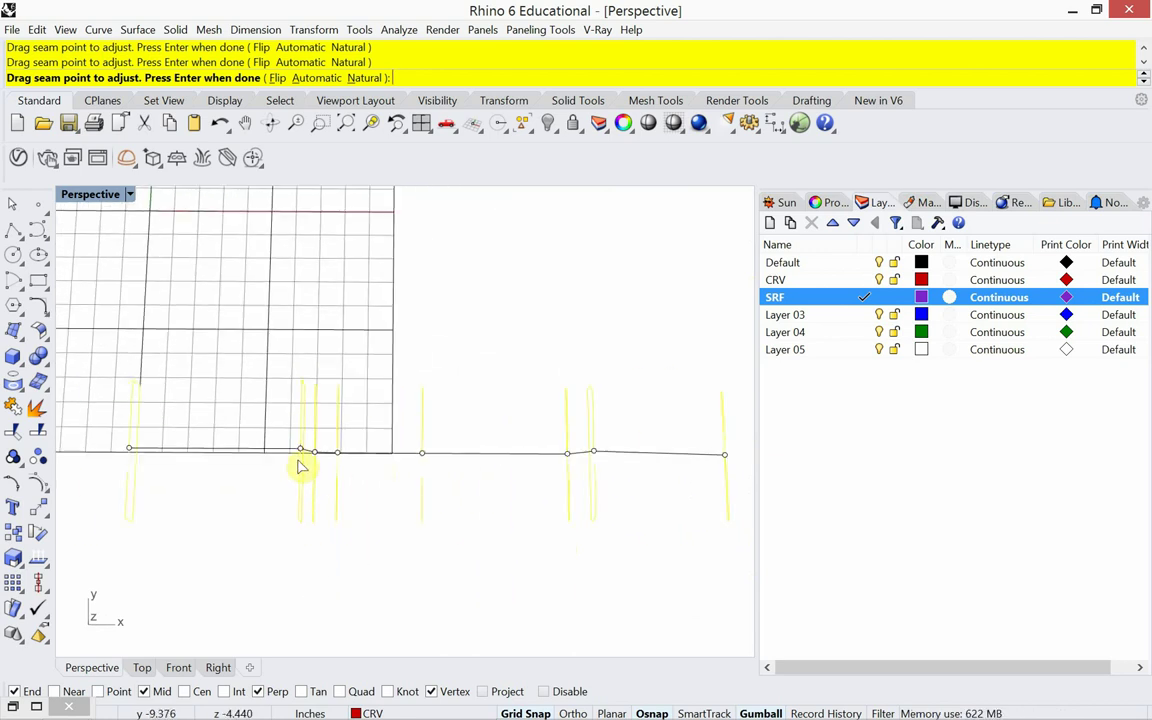
pyautogui.moveTo(368, 514); pyautogui.dragTo(272, 425, button='right')
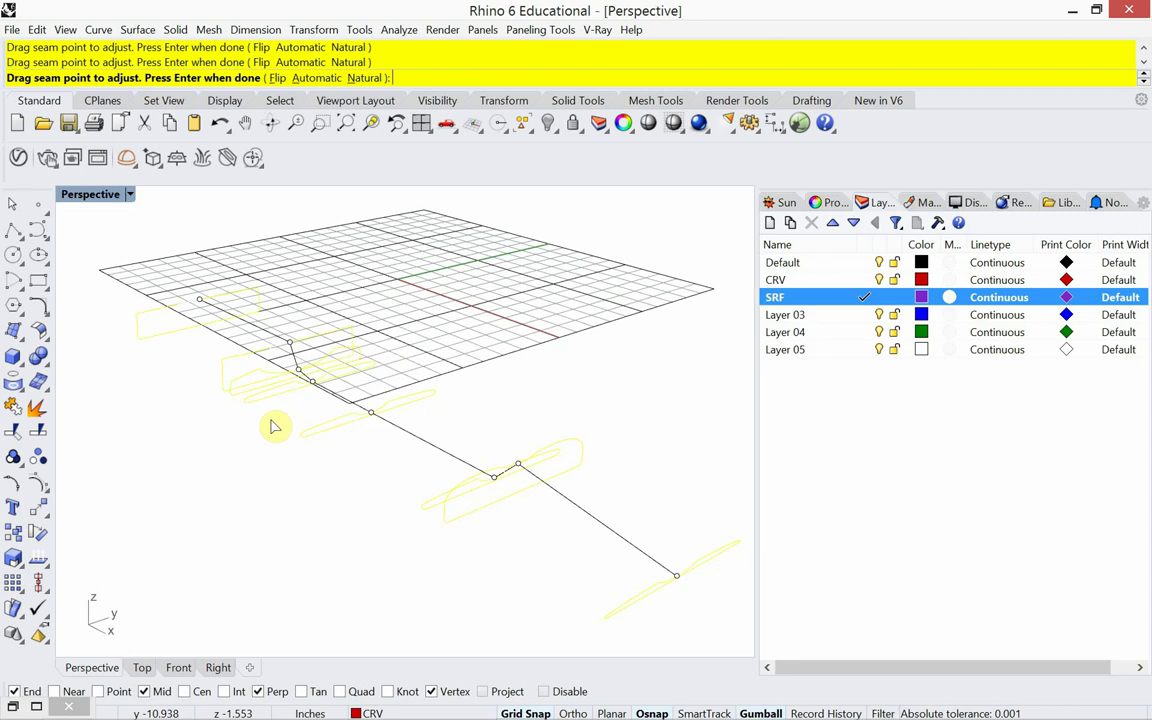
pyautogui.press('Return')
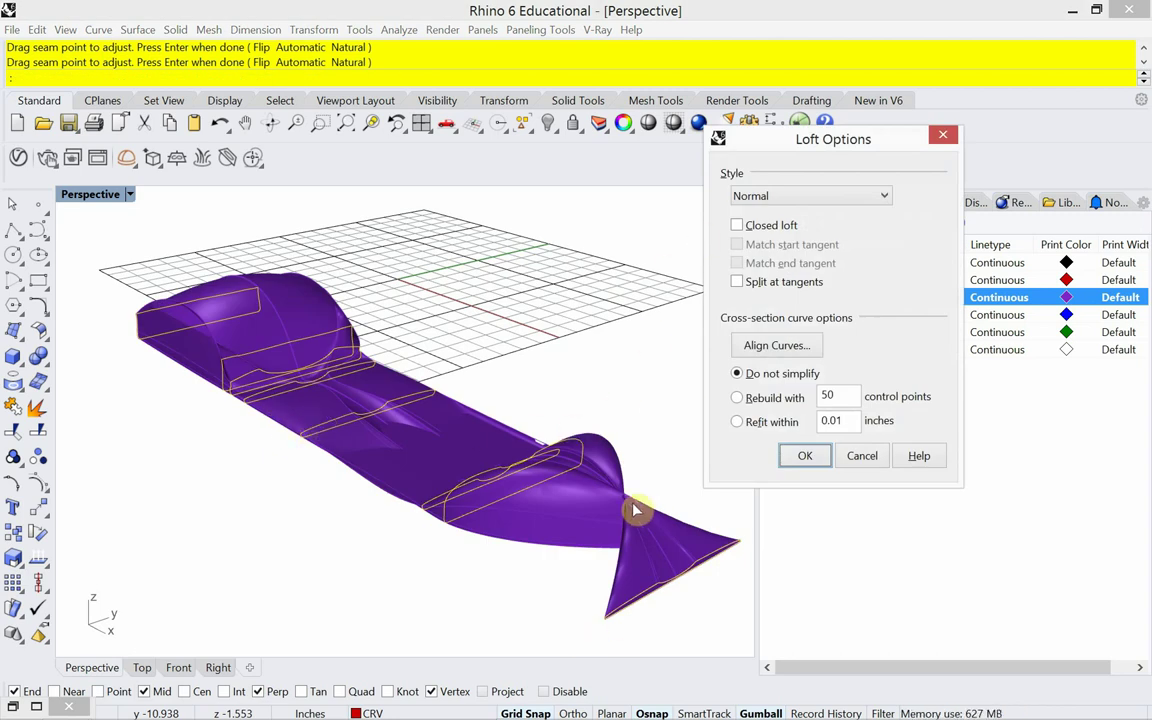
pyautogui.click(779, 198)
pyautogui.click(775, 240)
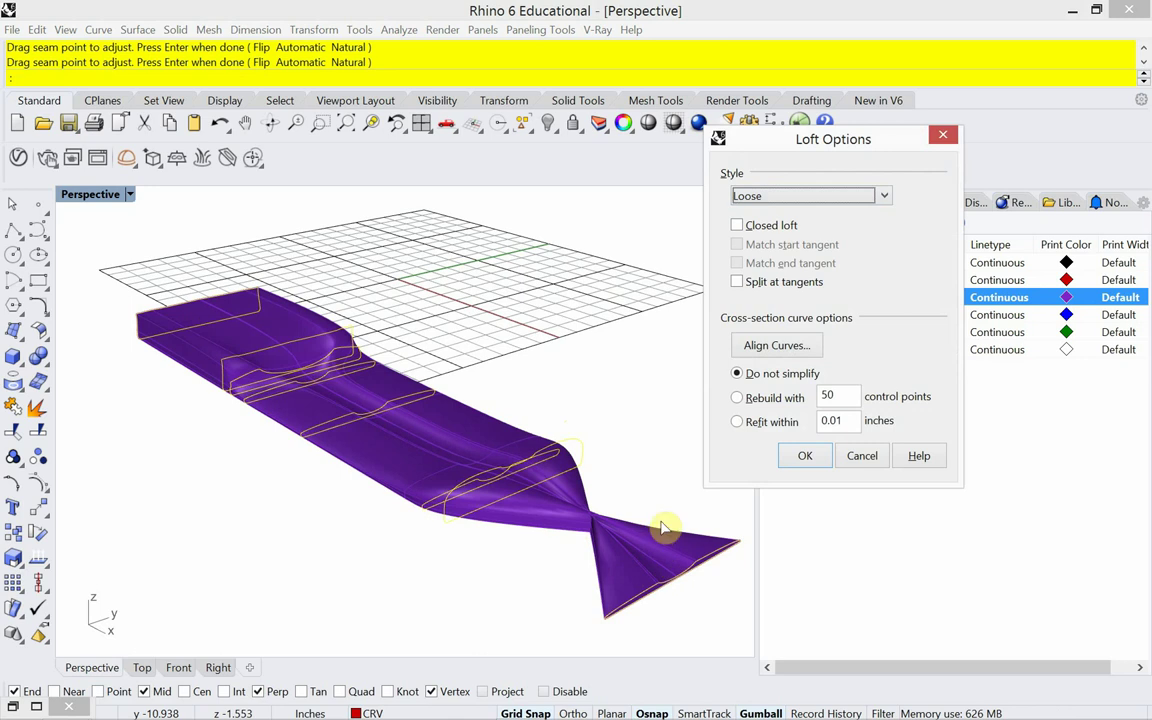
# Try to reverse the direction of the far end profile with Align Curves to untwist the loft.
pyautogui.click(755, 353)
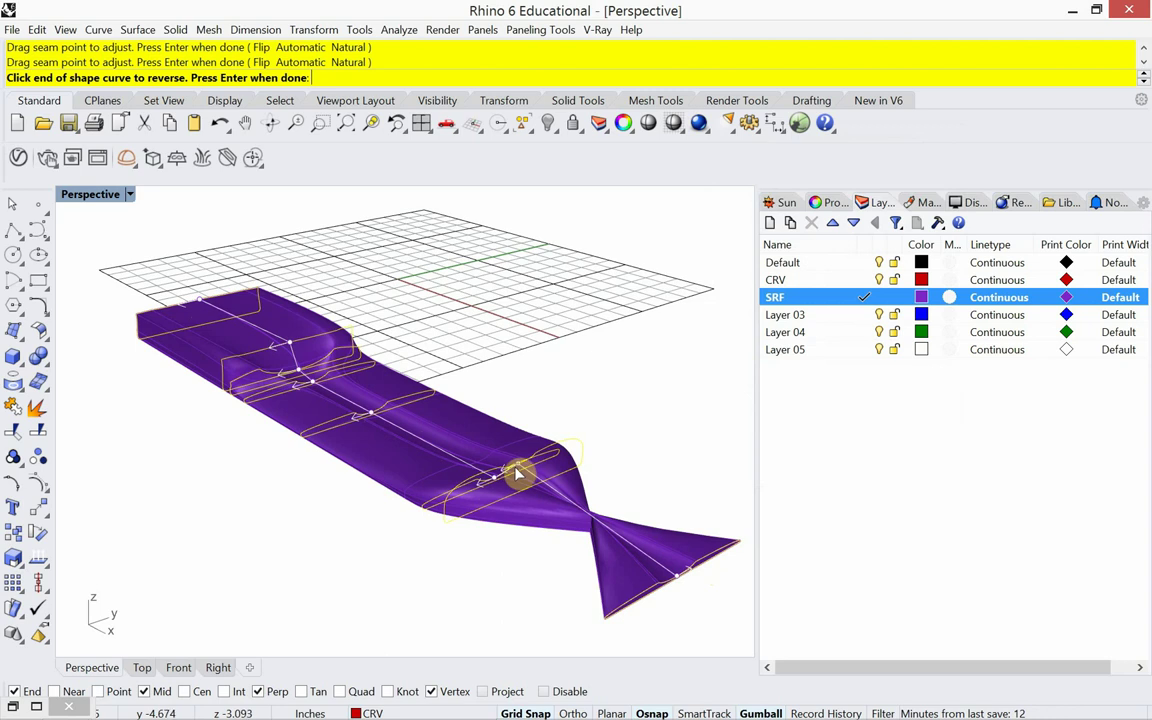
pyautogui.scroll(4, 213, 339)
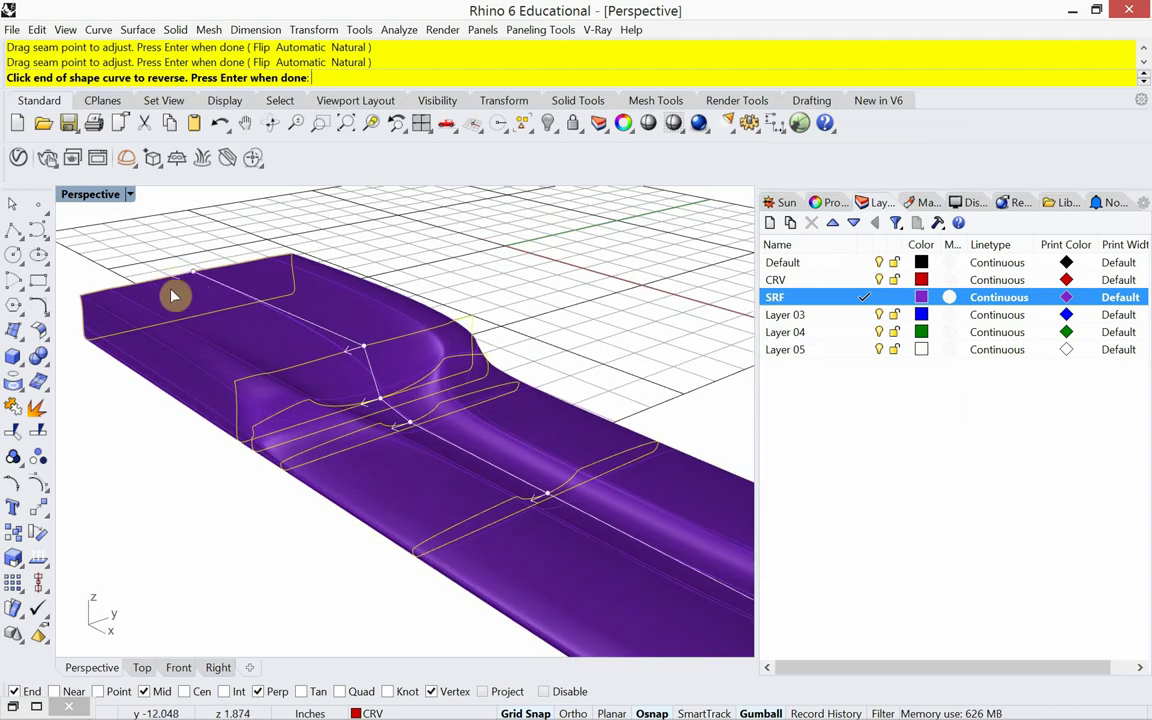
pyautogui.scroll(-3, 240, 305)
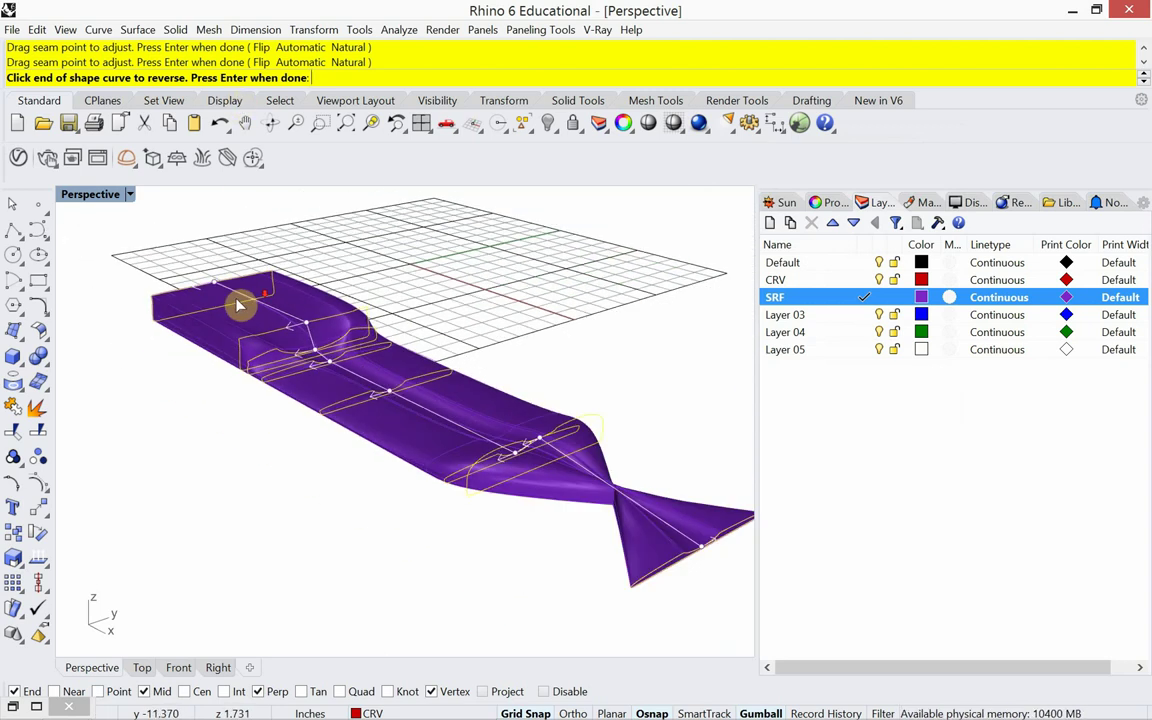
pyautogui.scroll(3, 720, 550)
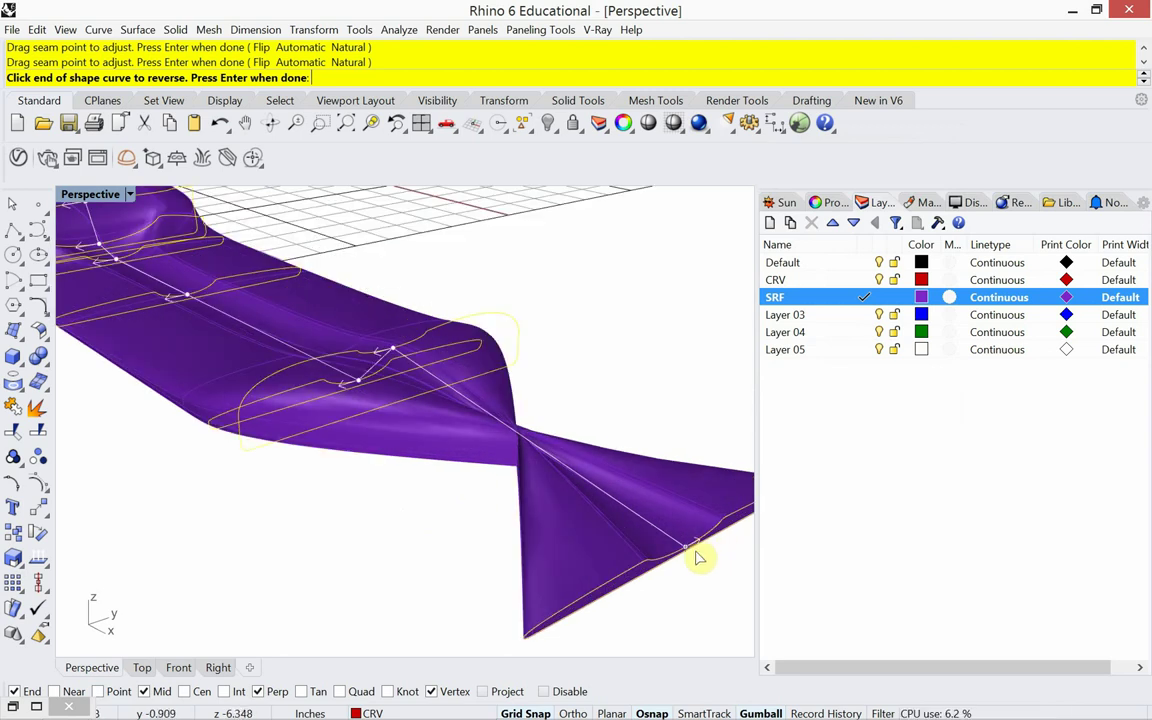
pyautogui.click(697, 546)
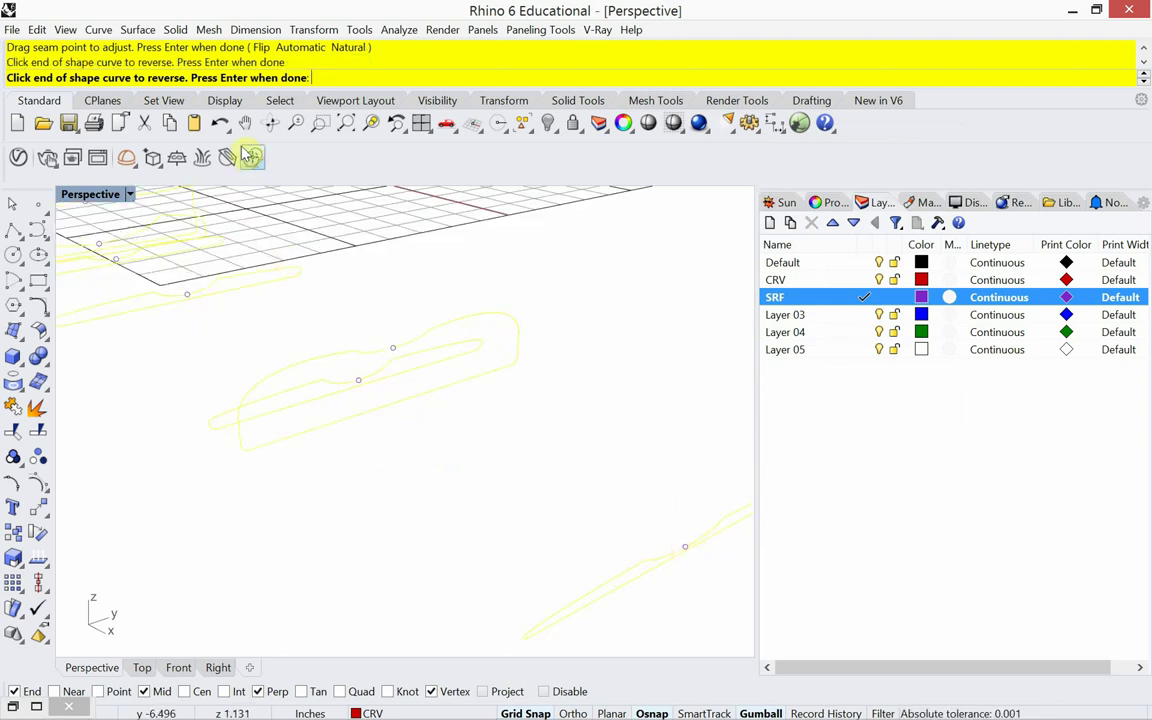
pyautogui.press('Return')
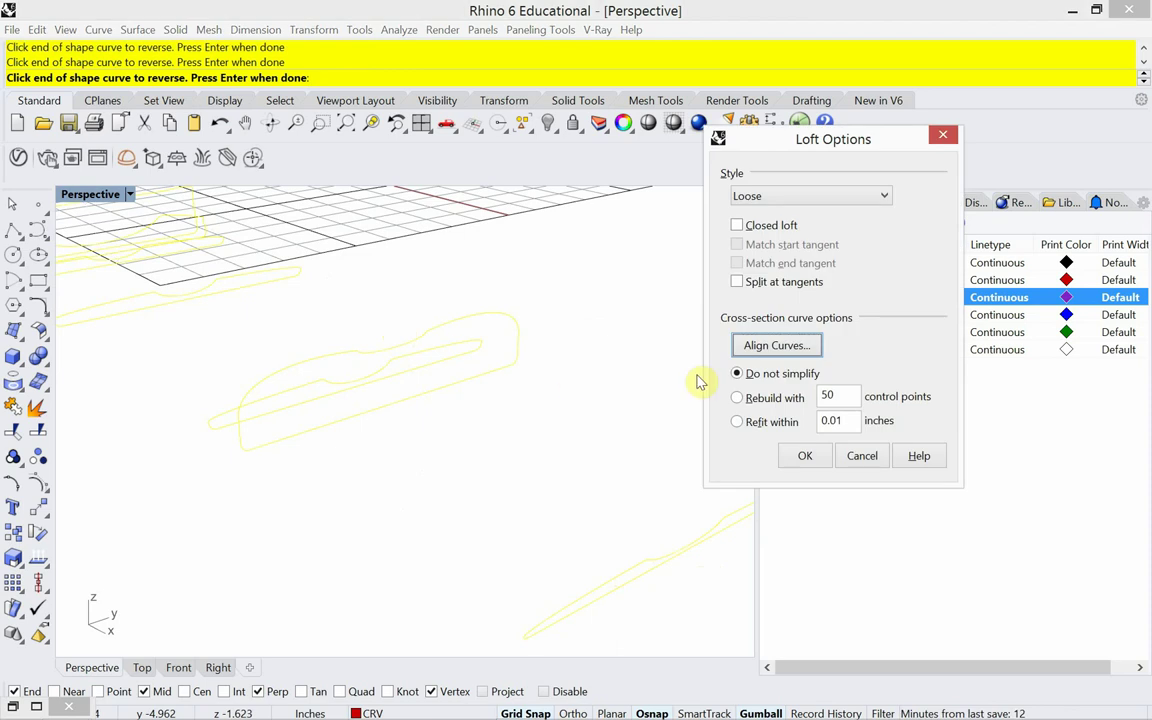
# Recheck the curve alignment, accept the Loose loft without simplifying, and deselect the profiles.
pyautogui.click(749, 346)
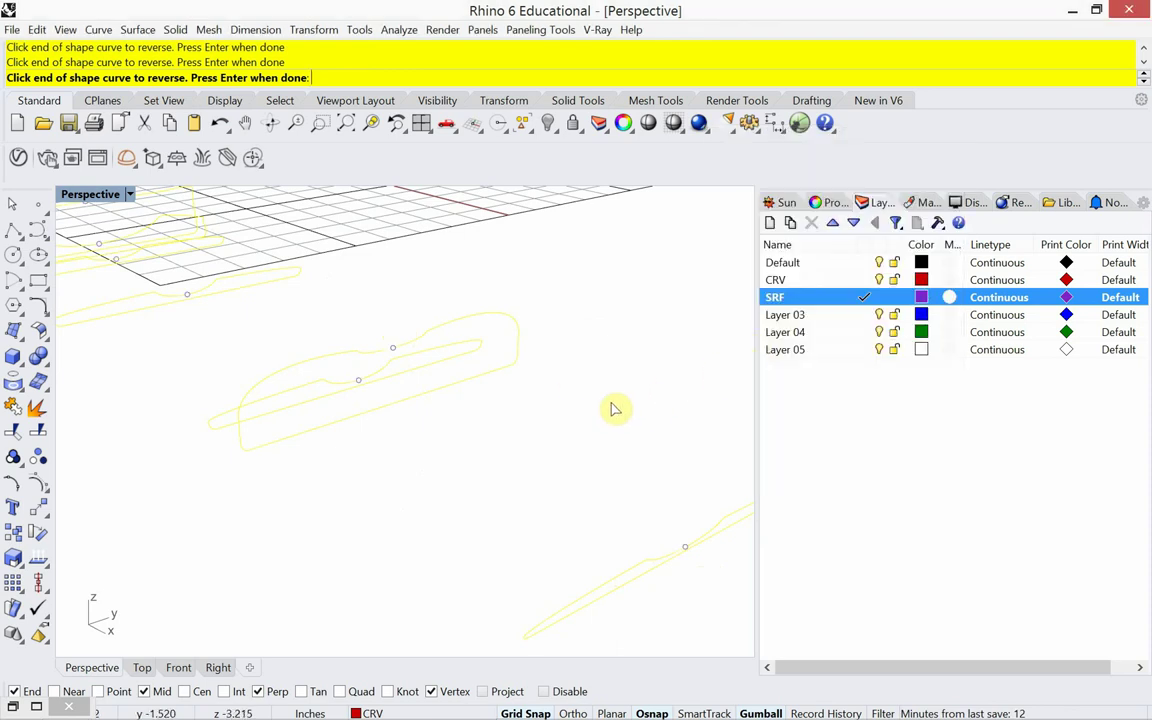
pyautogui.press('Return')
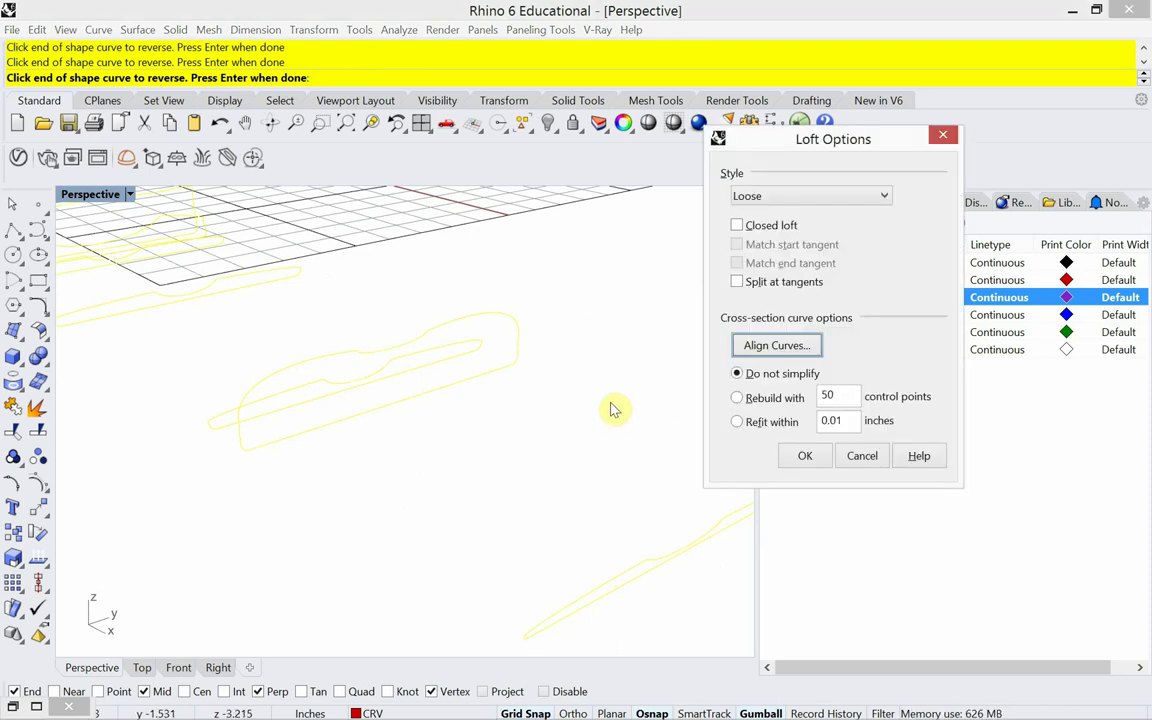
pyautogui.click(803, 456)
pyautogui.scroll(-3, 385, 377)
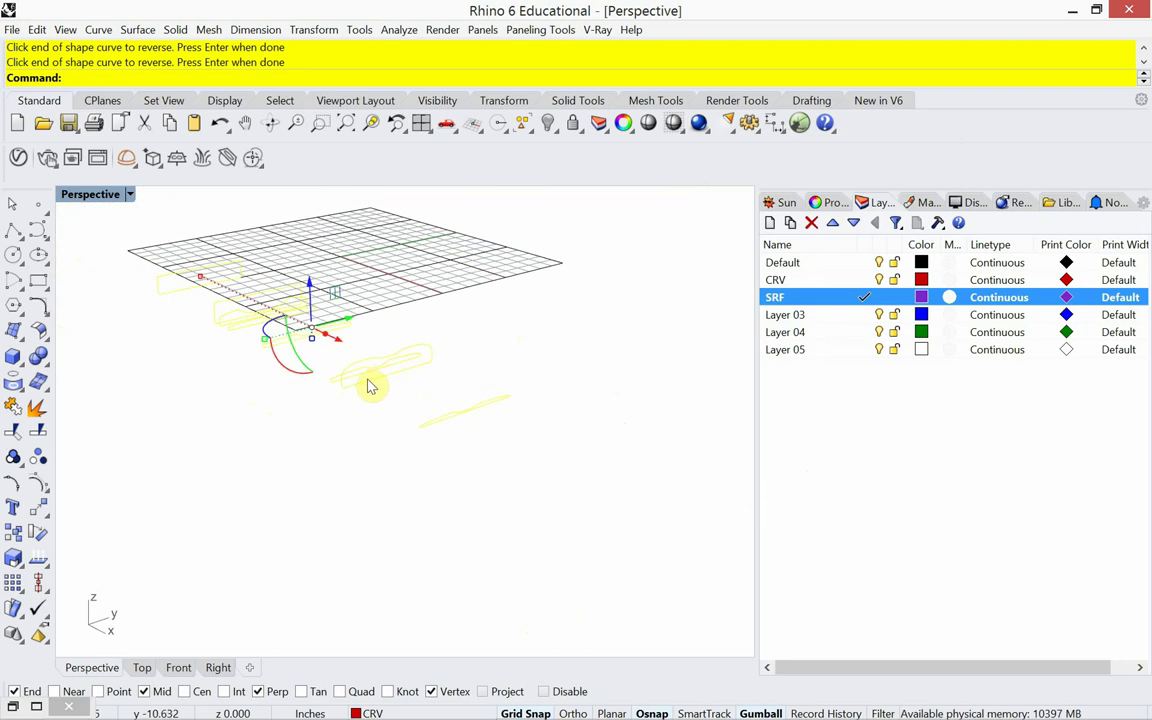
pyautogui.click(336, 396)
pyautogui.scroll(3, 311, 437)
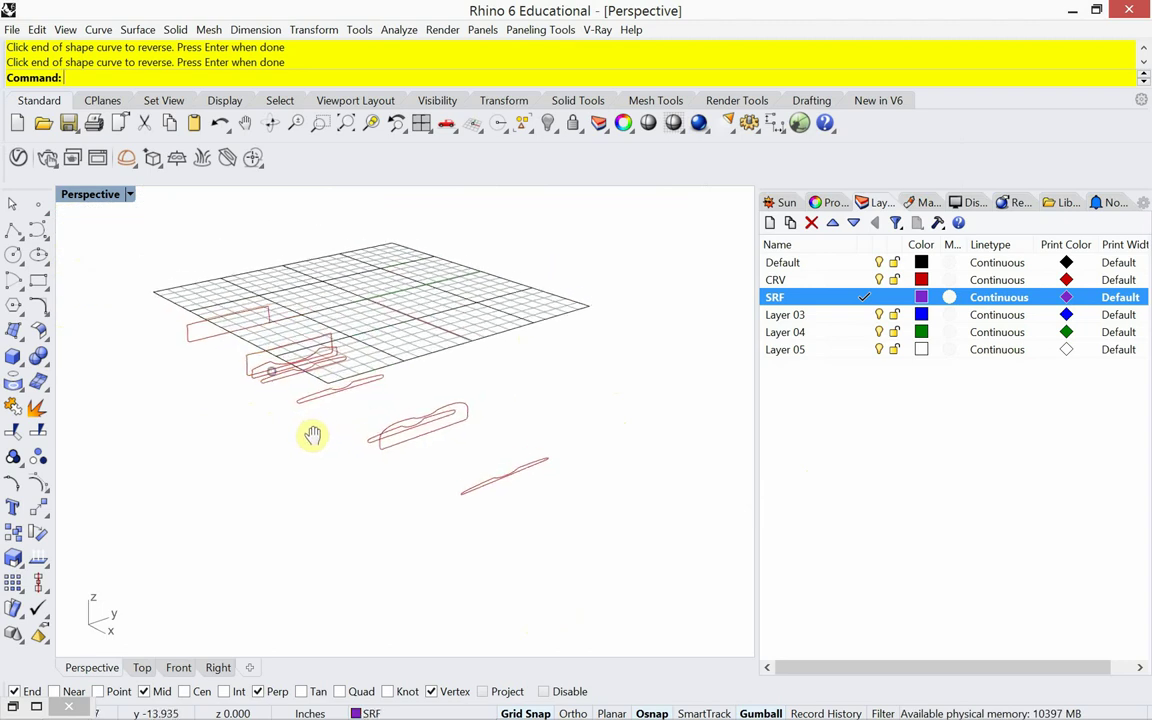
# Start a new loft through all eight profiles and move the first two seam points onto the profiles' upper edges.
pyautogui.moveTo(612, 552); pyautogui.dragTo(200, 277)
pyautogui.write('loft')
pyautogui.press('Return')
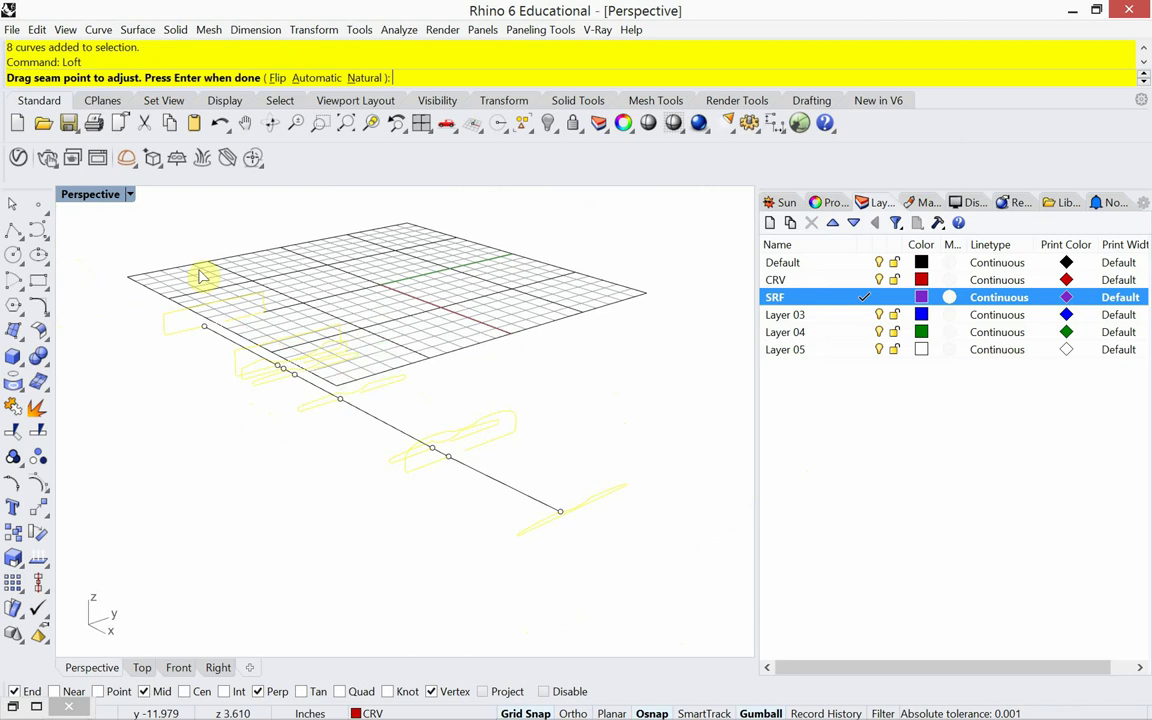
pyautogui.scroll(3, 210, 322)
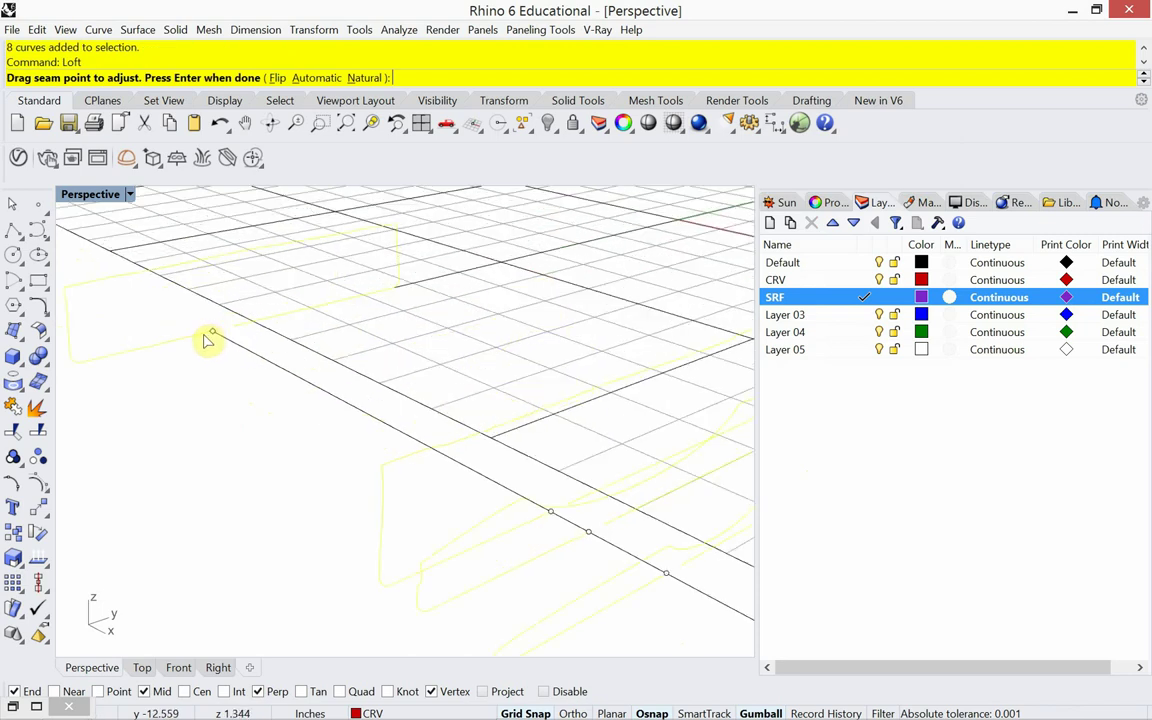
pyautogui.moveTo(212, 340); pyautogui.dragTo(250, 250)
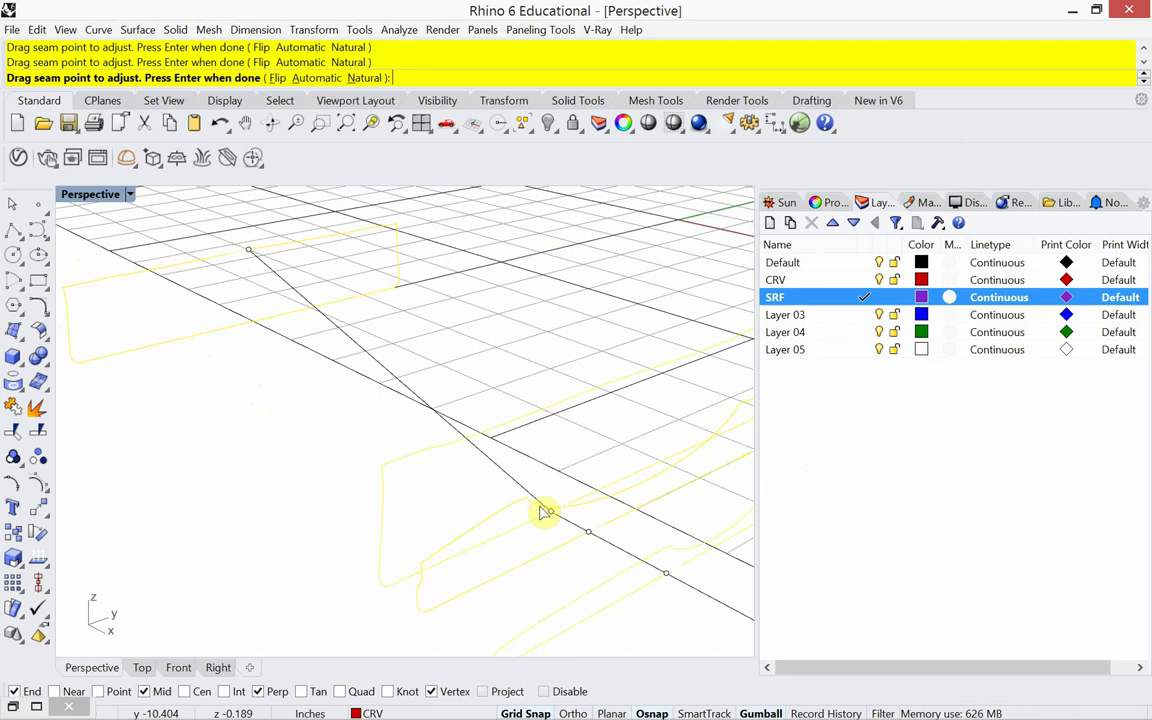
pyautogui.moveTo(550, 512); pyautogui.dragTo(617, 398)
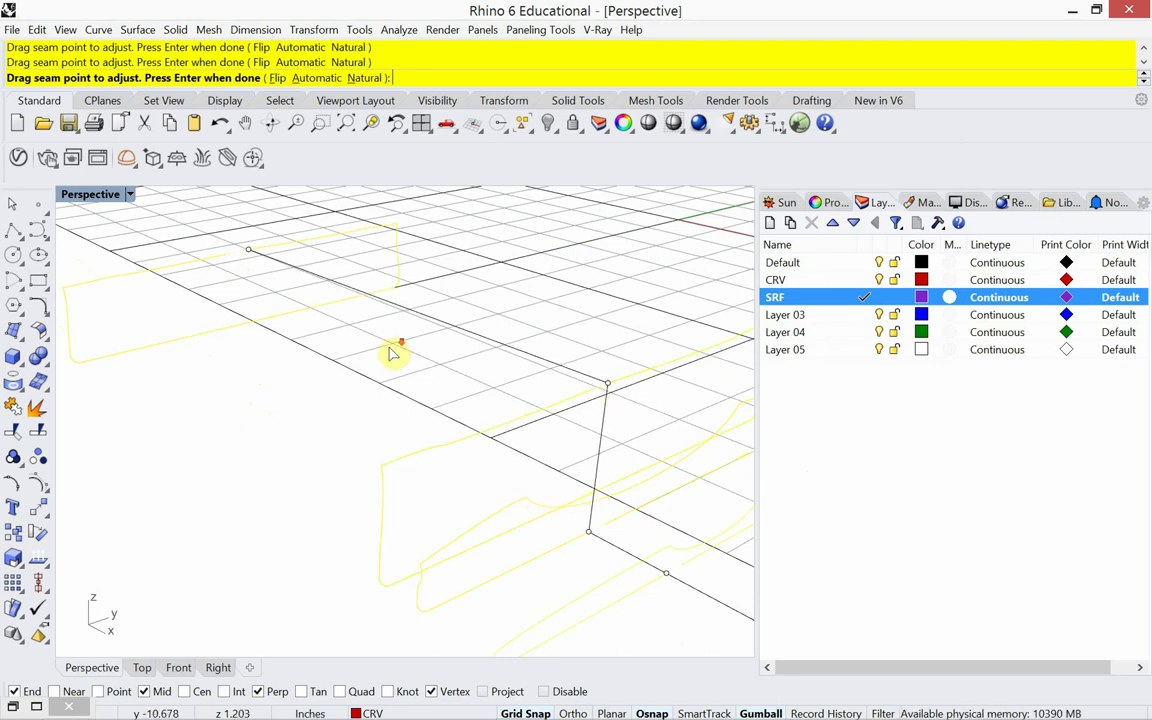
# Move the seam points of the third, fourth and fifth profiles onto the dips in their upper edges.
pyautogui.scroll(-3, 393, 352)
pyautogui.scroll(2, 505, 448)
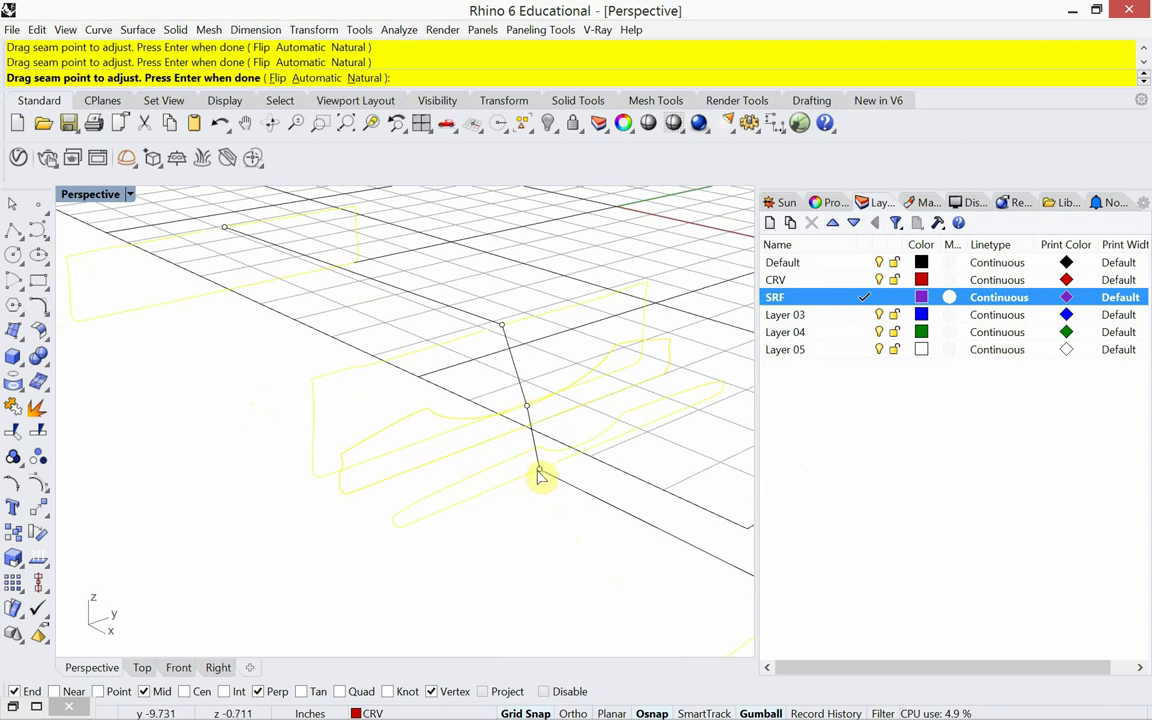
pyautogui.moveTo(540, 471); pyautogui.dragTo(410, 385)
pyautogui.scroll(-3, 410, 430)
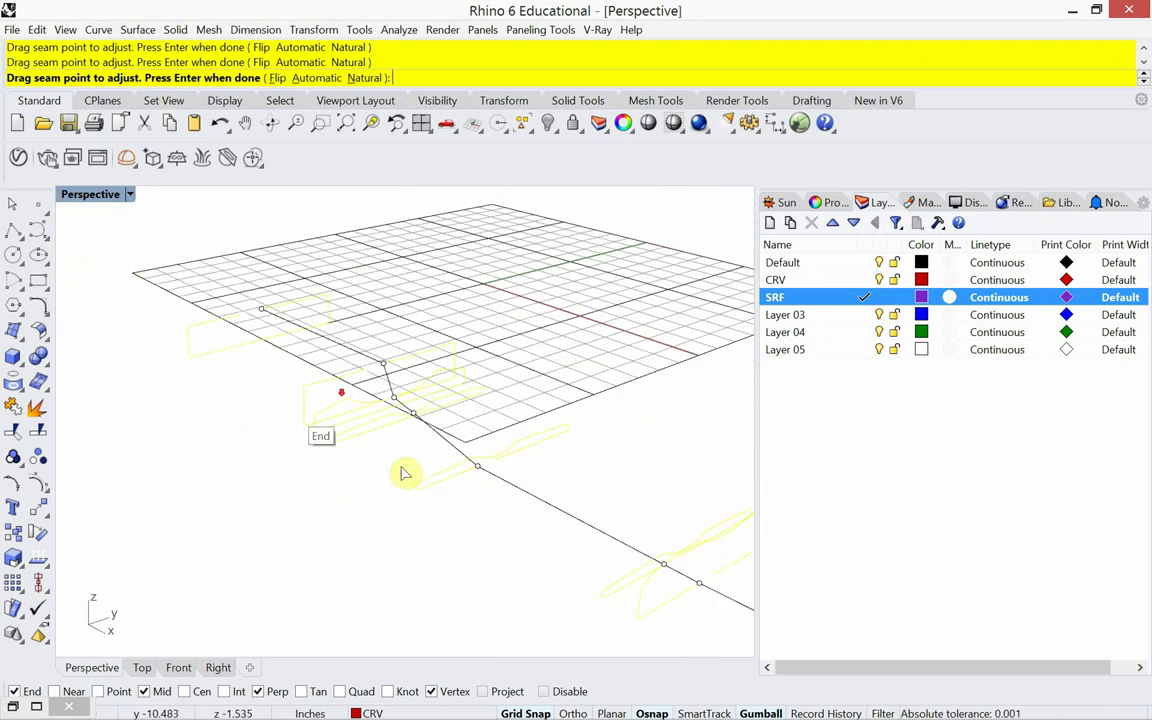
pyautogui.scroll(3, 494, 488)
pyautogui.scroll(1, 468, 455)
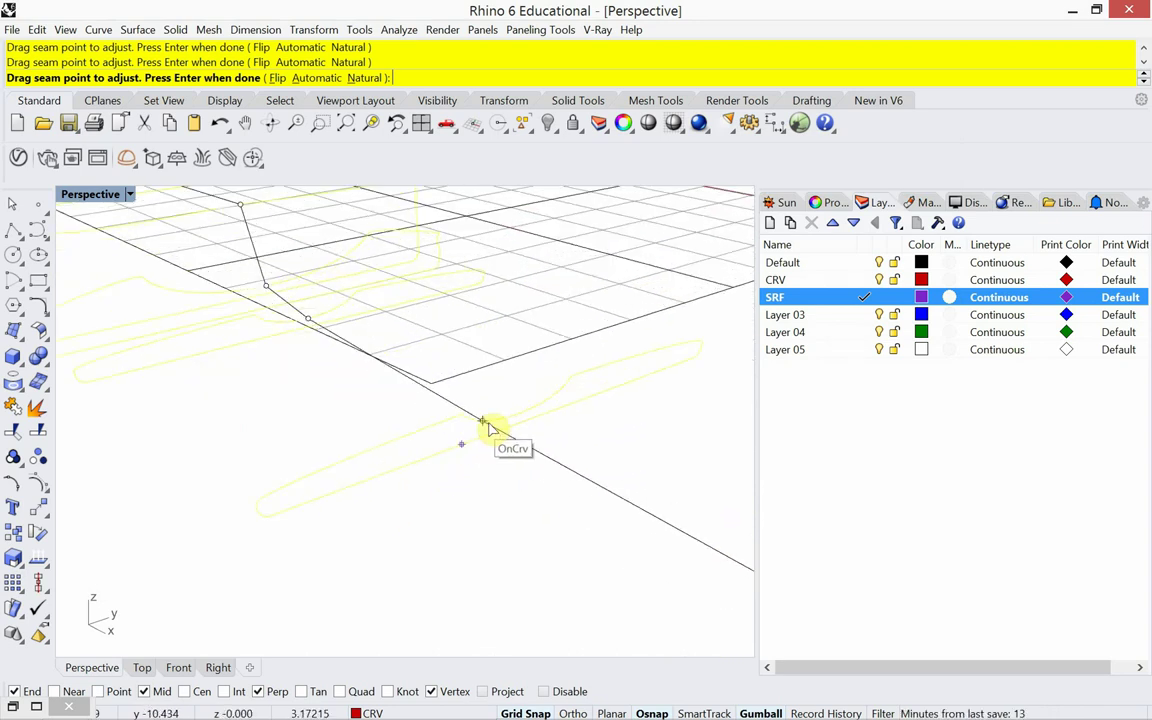
pyautogui.scroll(-2, 270, 410)
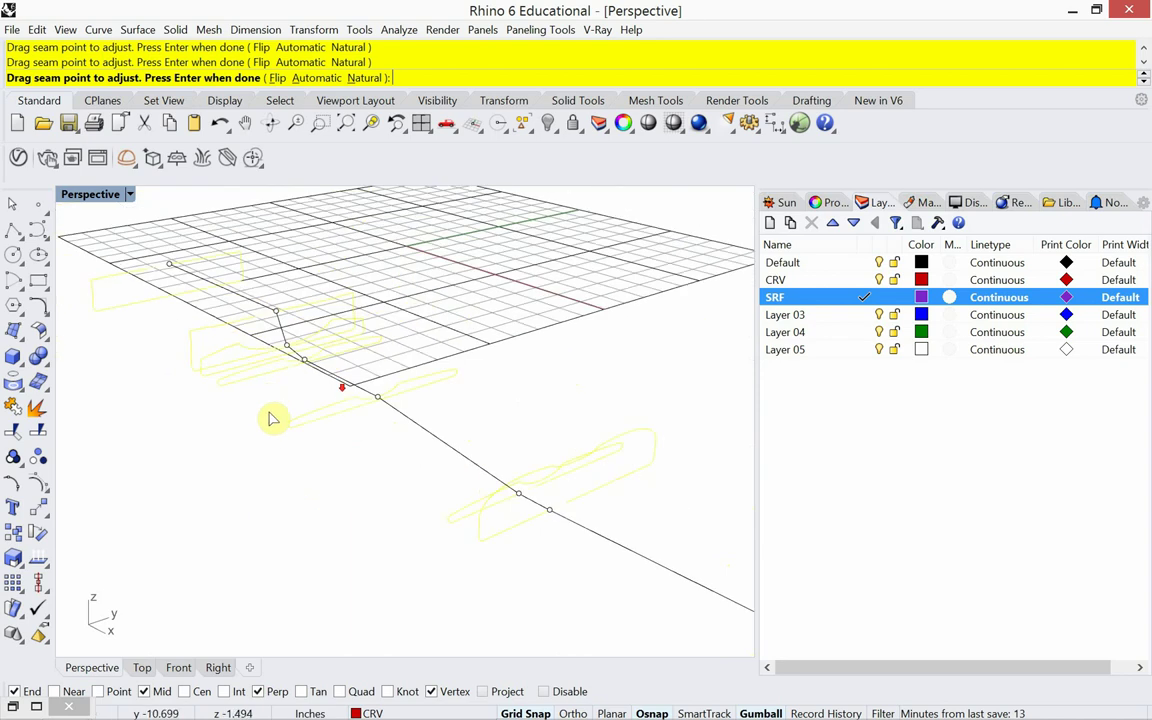
# Place the seam points of the last three profiles on their upper edges, near the middle of each dip.
pyautogui.scroll(3, 532, 524)
pyautogui.scroll(-1, 502, 456)
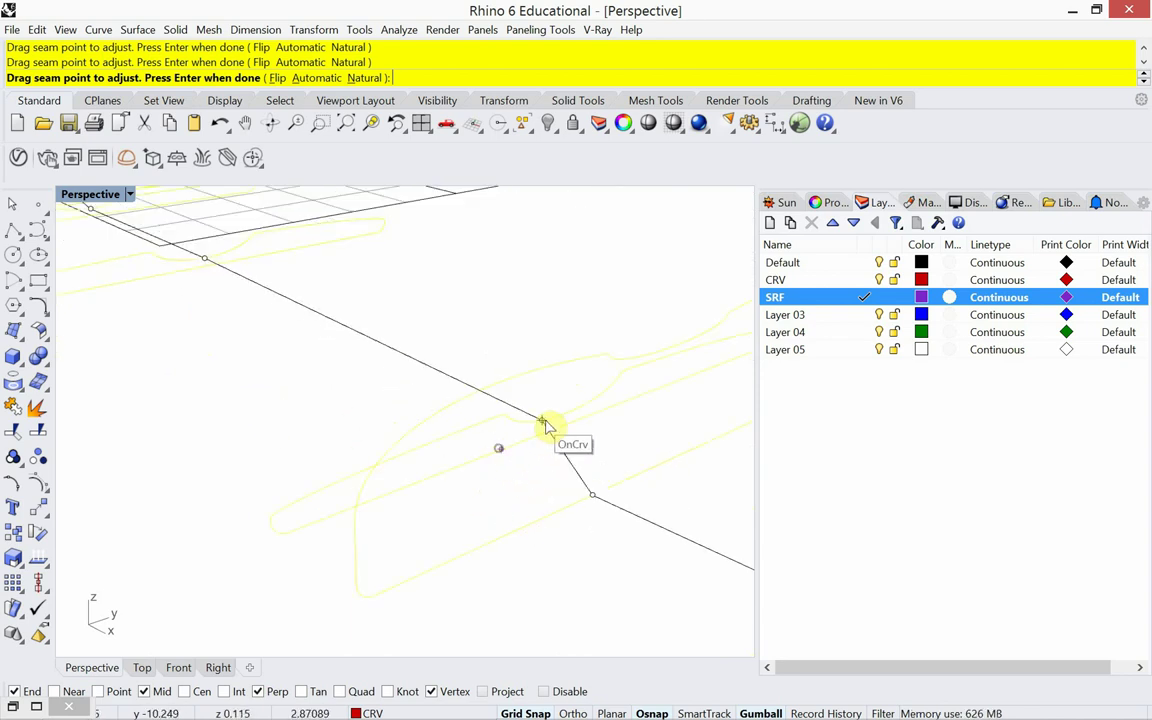
pyautogui.scroll(-3, 327, 440)
pyautogui.scroll(3, 327, 440)
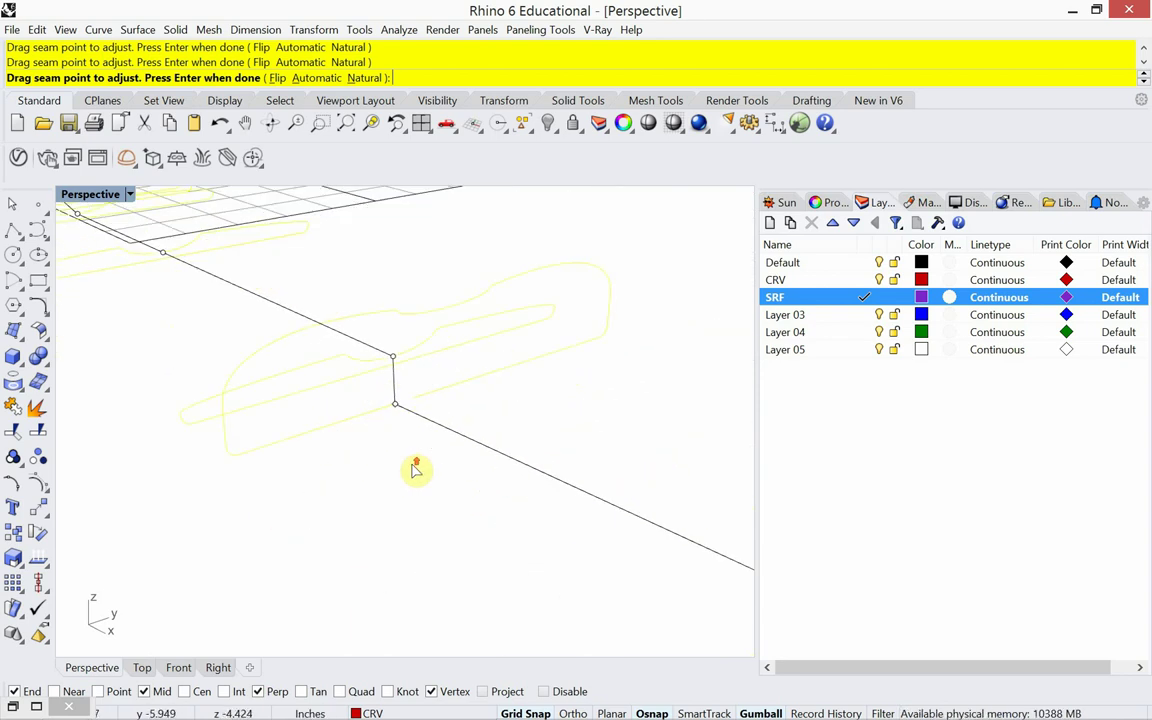
pyautogui.moveTo(394, 407); pyautogui.dragTo(446, 309)
pyautogui.moveTo(446, 309); pyautogui.dragTo(504, 491, button='right')
pyautogui.scroll(5, 478, 507)
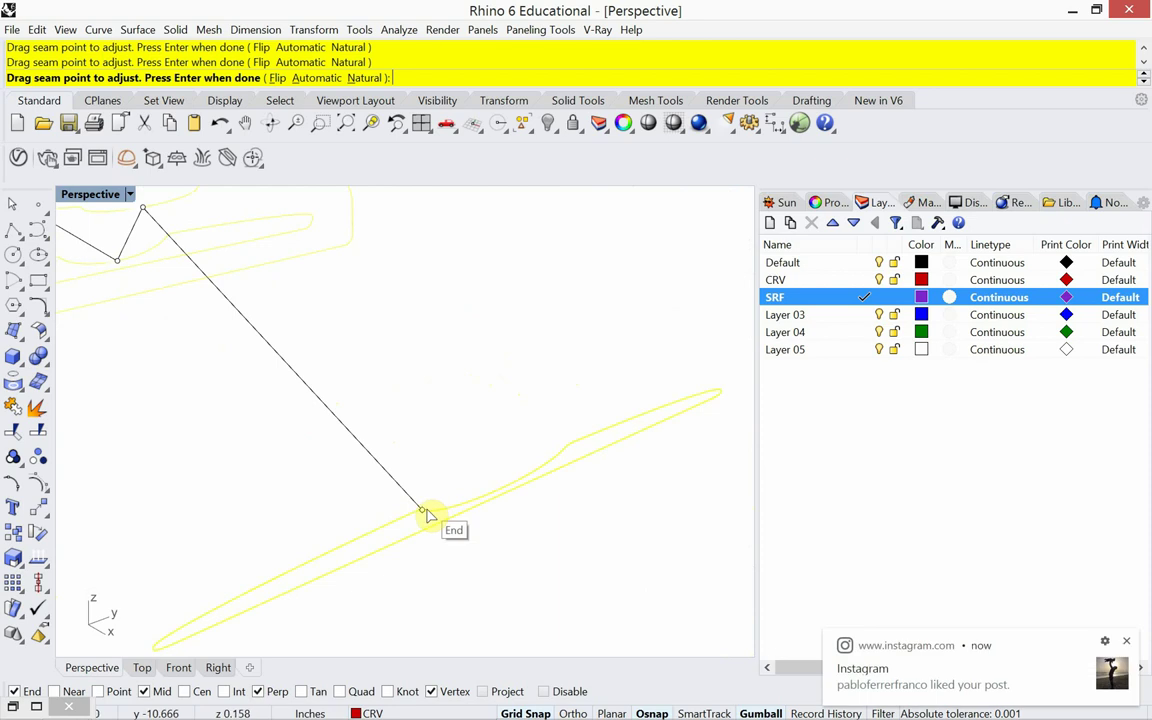
pyautogui.moveTo(425, 512); pyautogui.dragTo(493, 490)
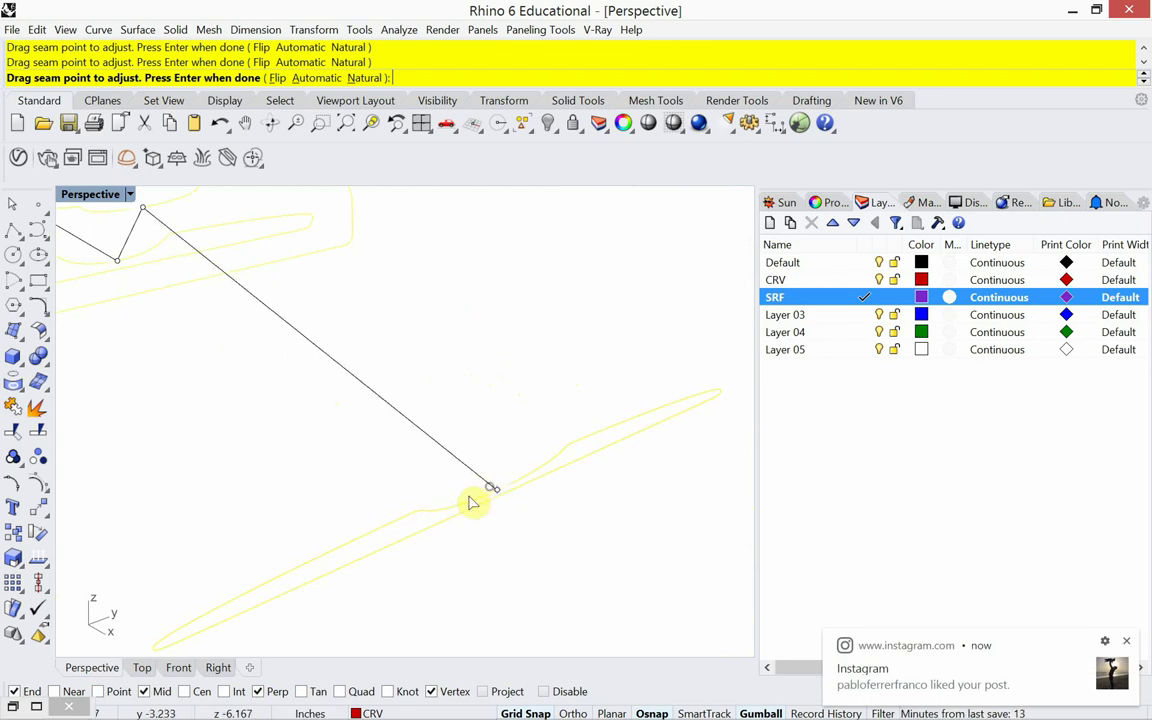
# Check the seam line across all eight profiles, accept the seams and dismiss the notification.
pyautogui.scroll(-5, 470, 505)
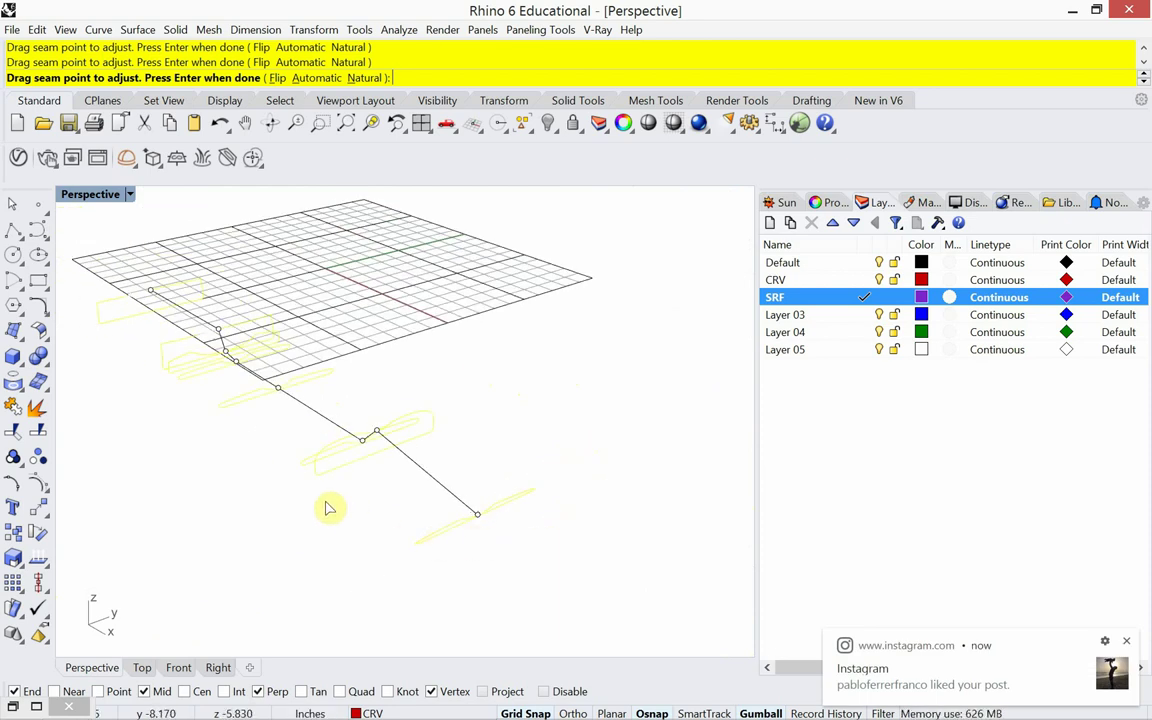
pyautogui.keyDown('shift'); pyautogui.moveTo(329, 506); pyautogui.dragTo(406, 537, button='right'); pyautogui.keyUp('shift')
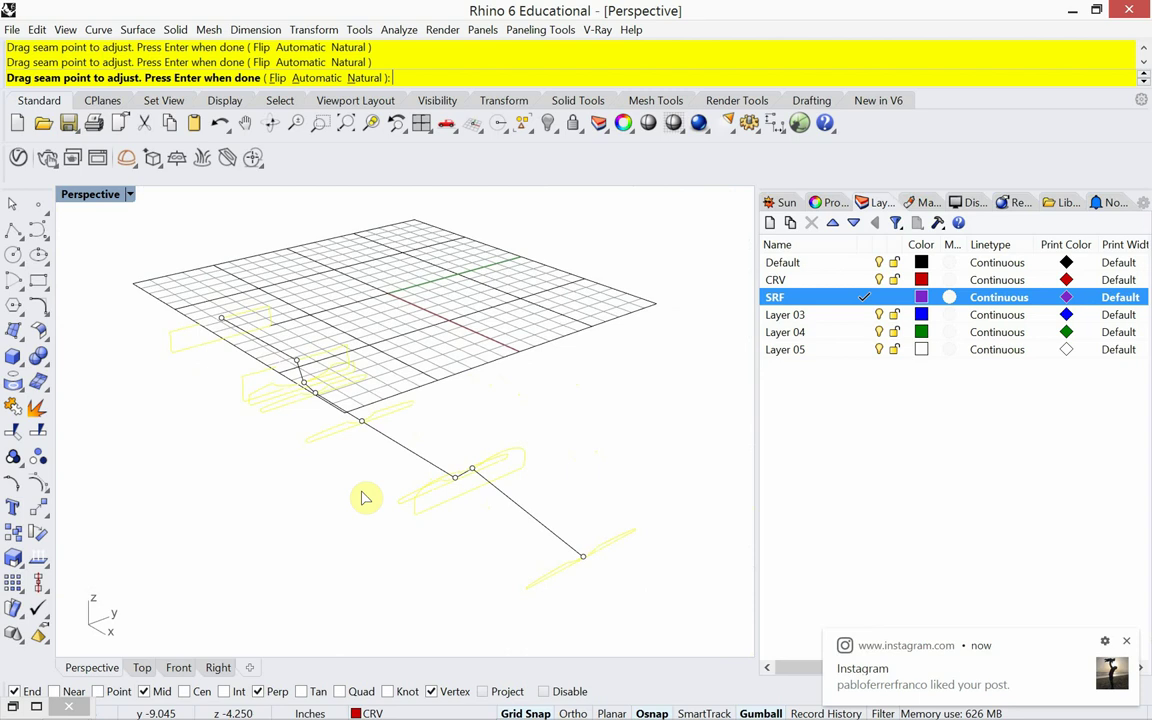
pyautogui.press('Return')
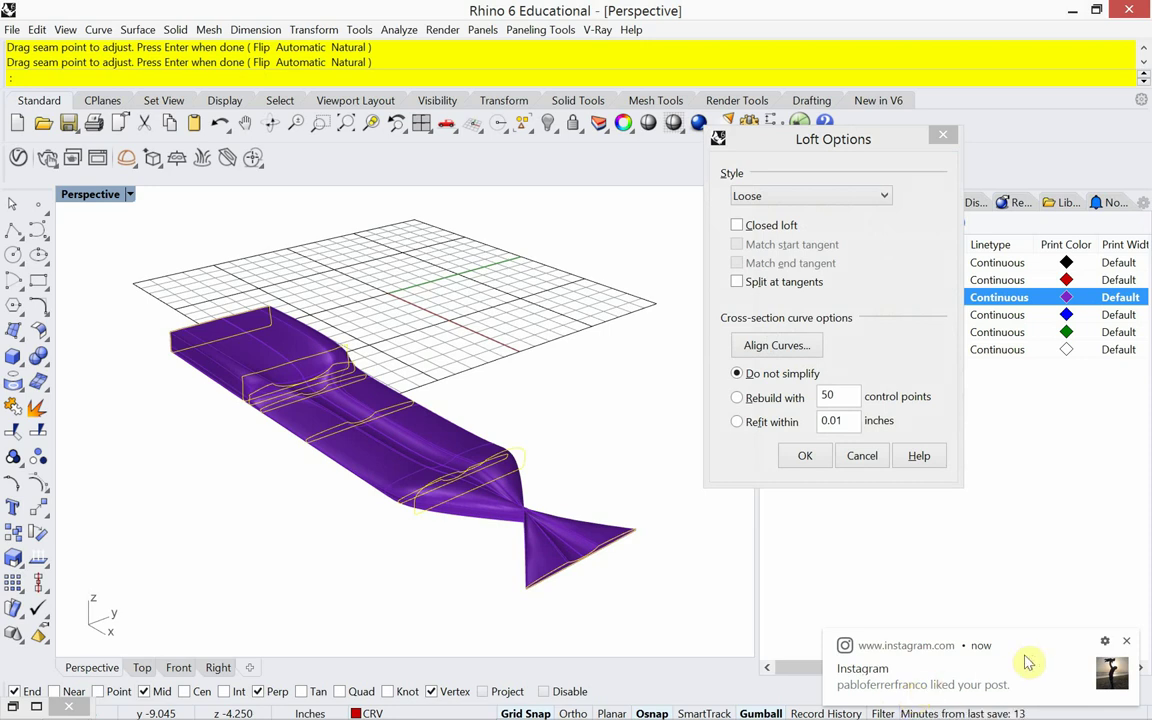
pyautogui.click(1128, 641)
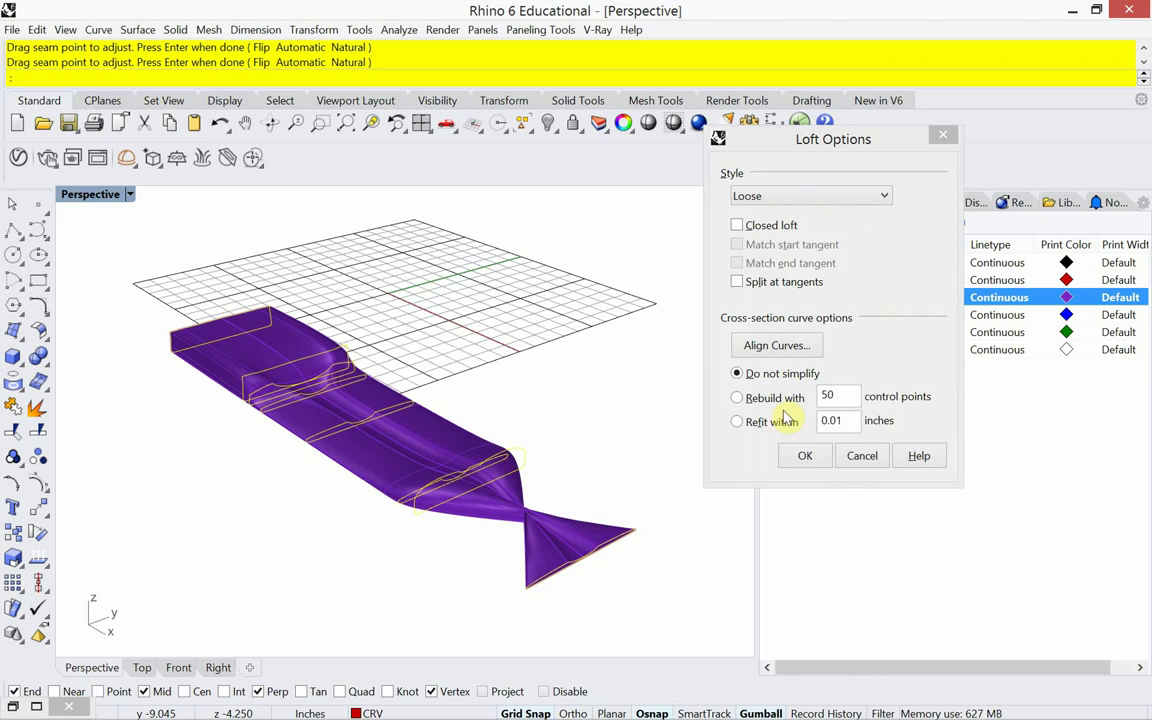
# Compare the profiles' direction arrows in Align Curves at the twisted far end and return to the loft options.
pyautogui.click(772, 350)
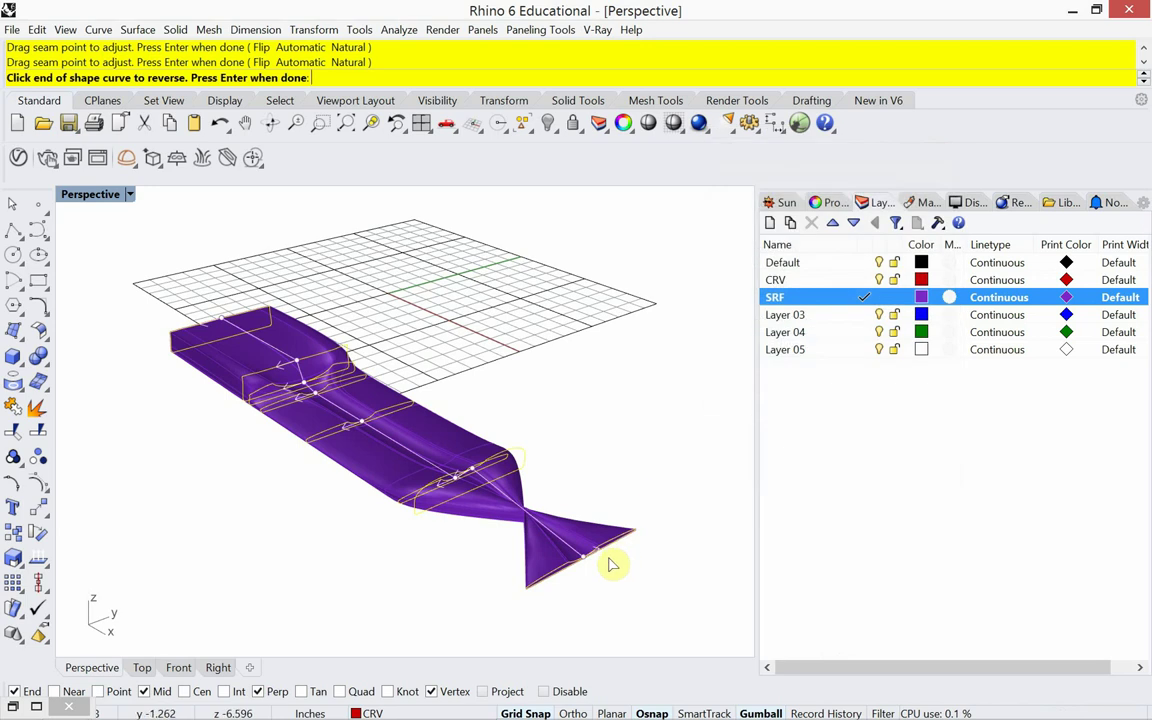
pyautogui.scroll(3, 598, 575)
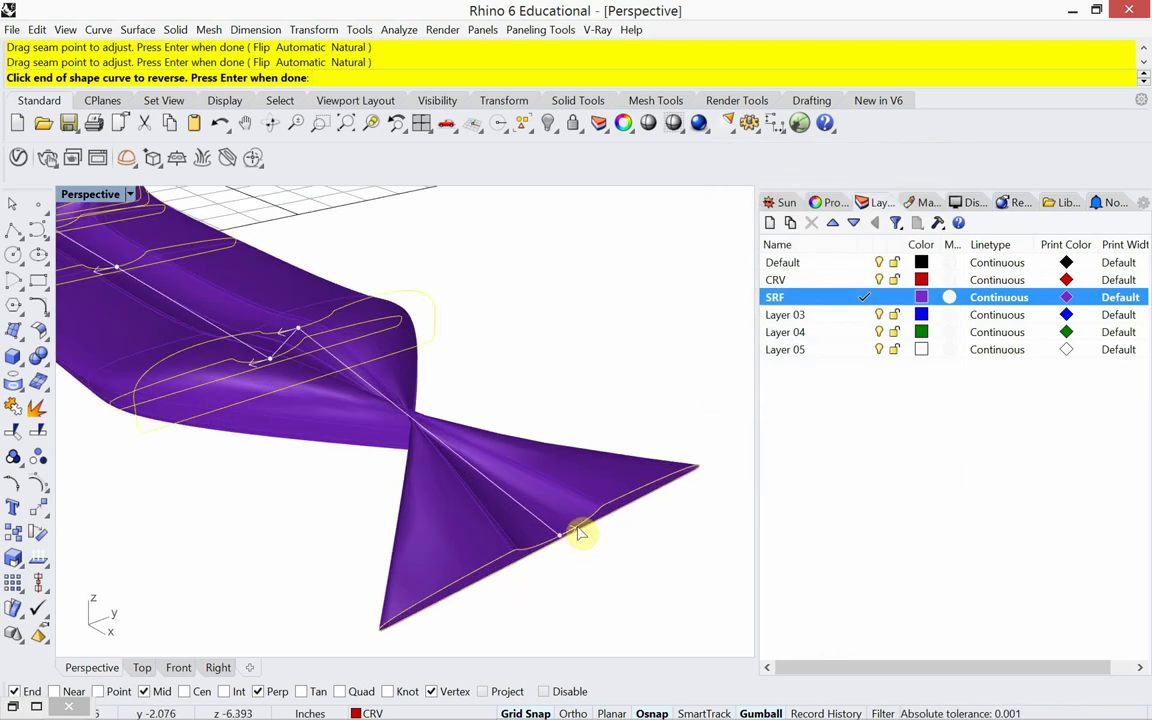
pyautogui.press('Return')
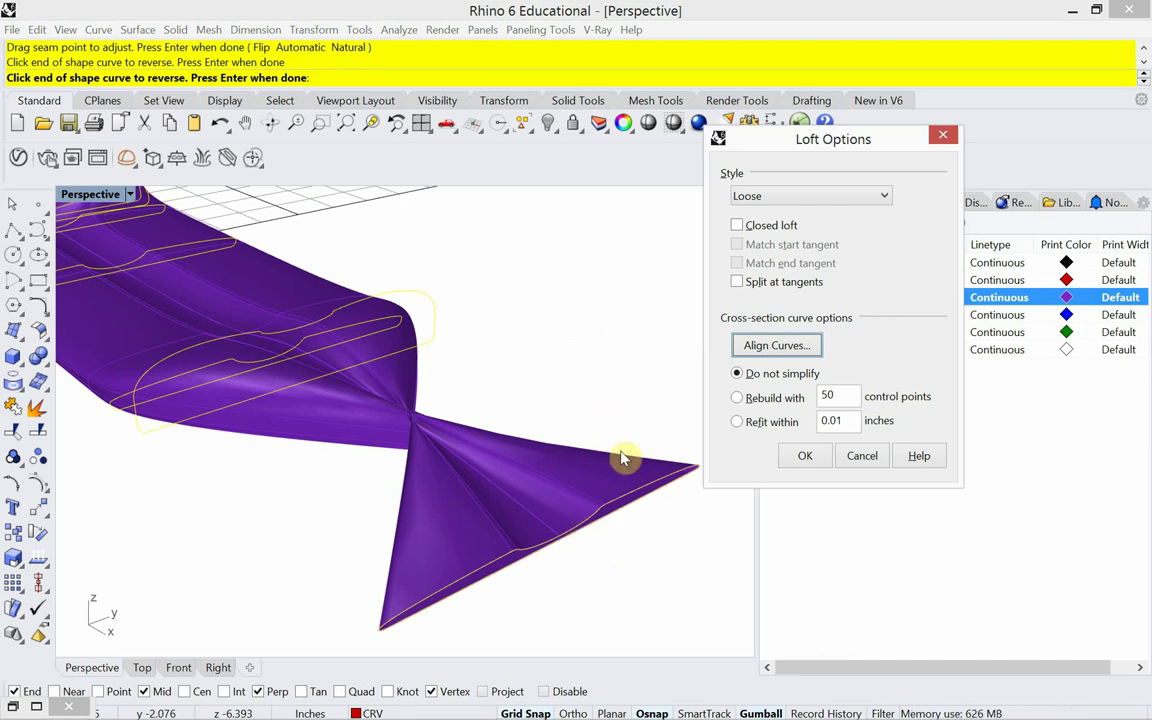
pyautogui.press('Return')
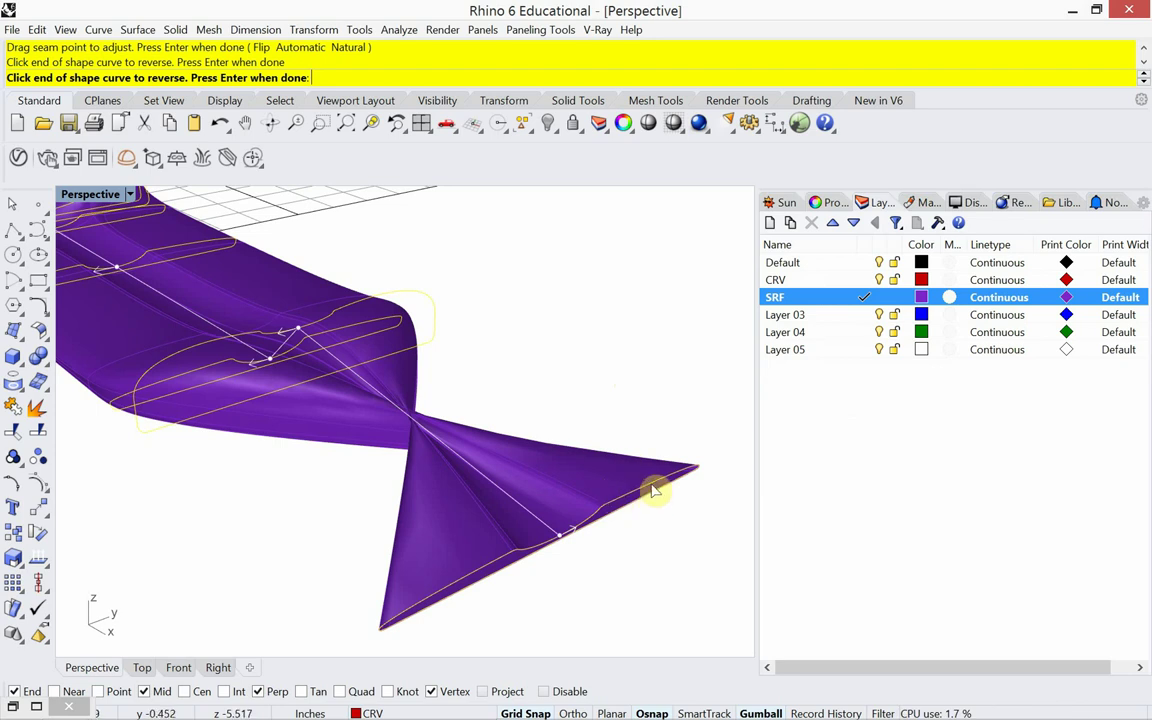
pyautogui.press('Return')
pyautogui.press('Return')
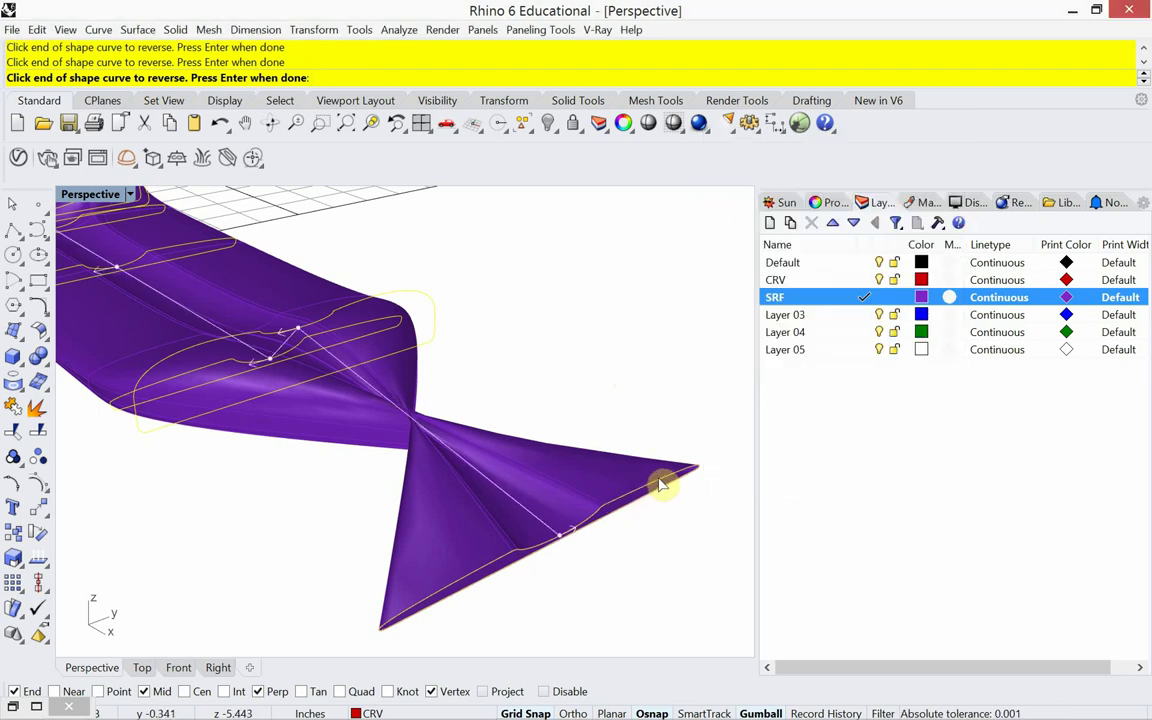
pyautogui.press('Return')
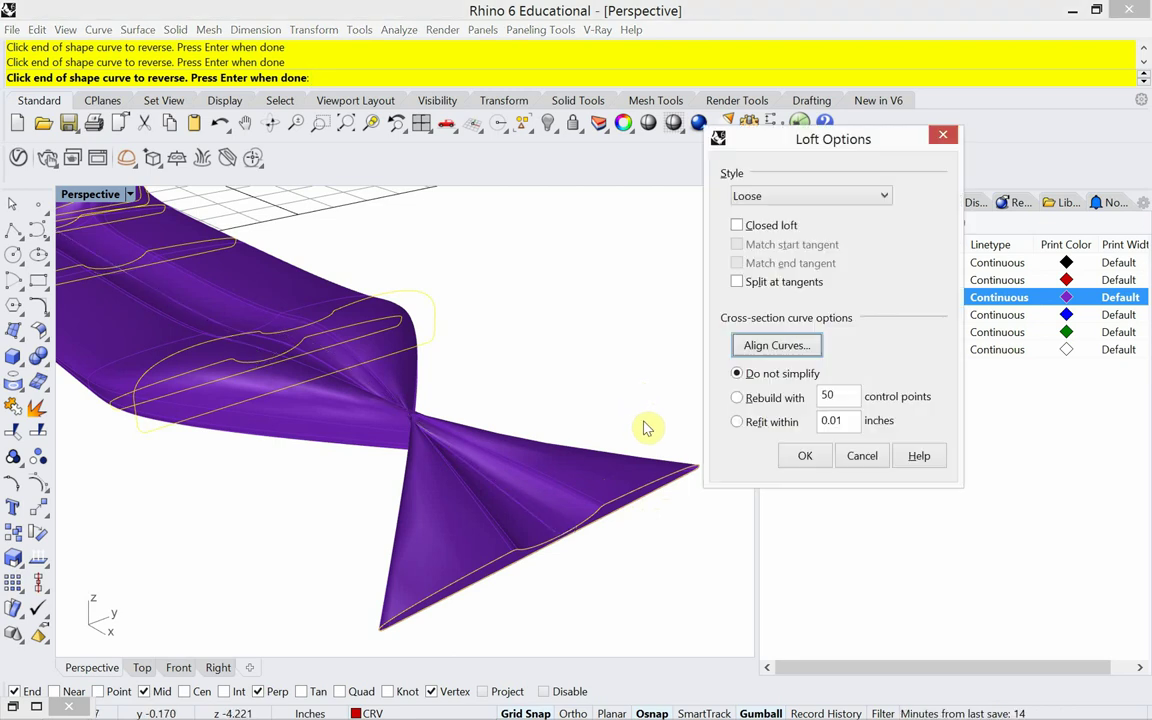
# Try again to flip the last profile with Align Curves, accept the loft and clear the curve selection.
pyautogui.click(760, 346)
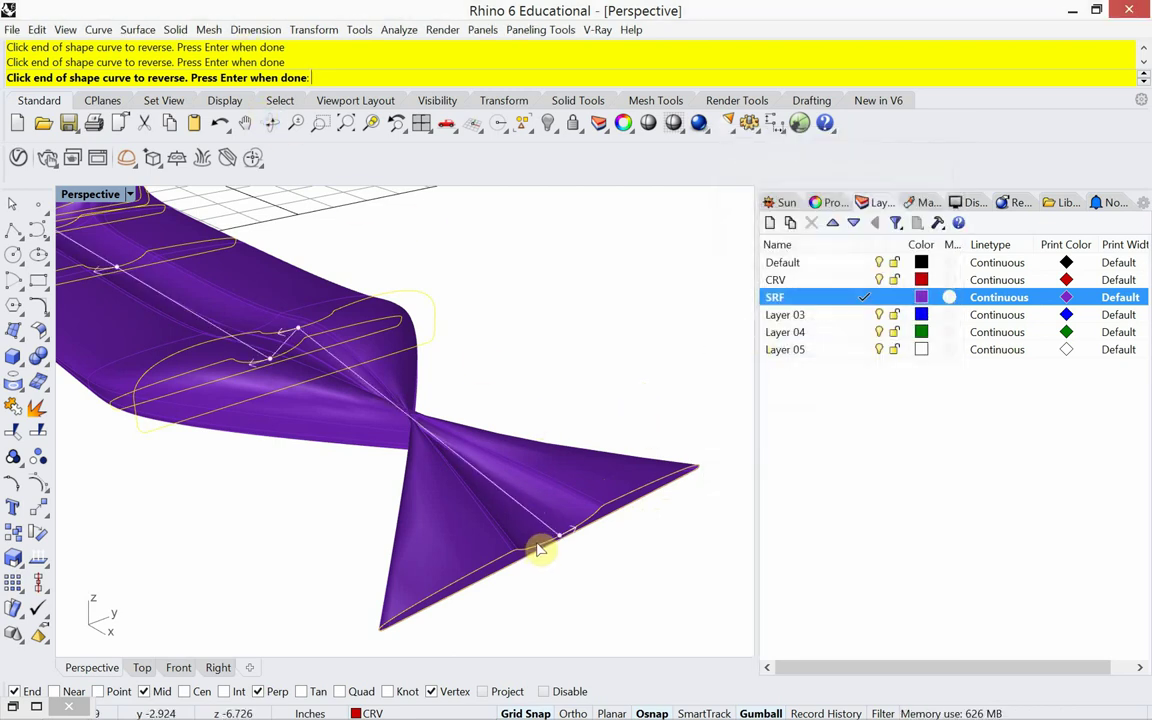
pyautogui.press('Return')
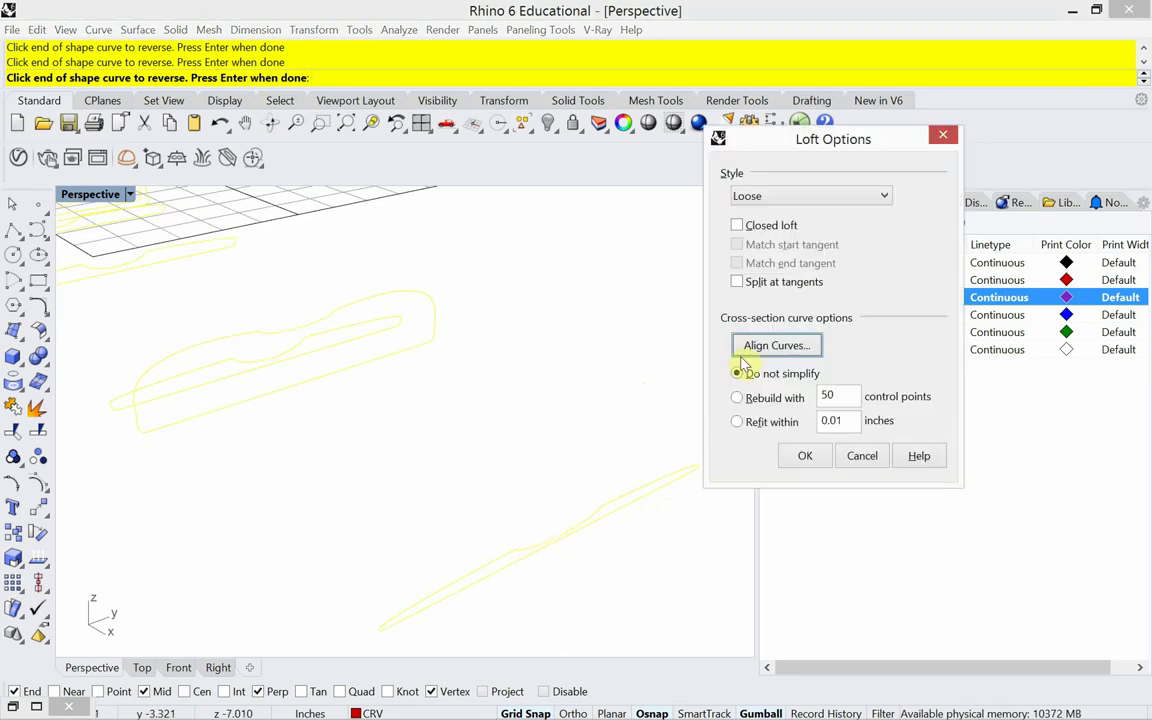
pyautogui.click(803, 454)
pyautogui.click(520, 467)
pyautogui.scroll(-6, 518, 470)
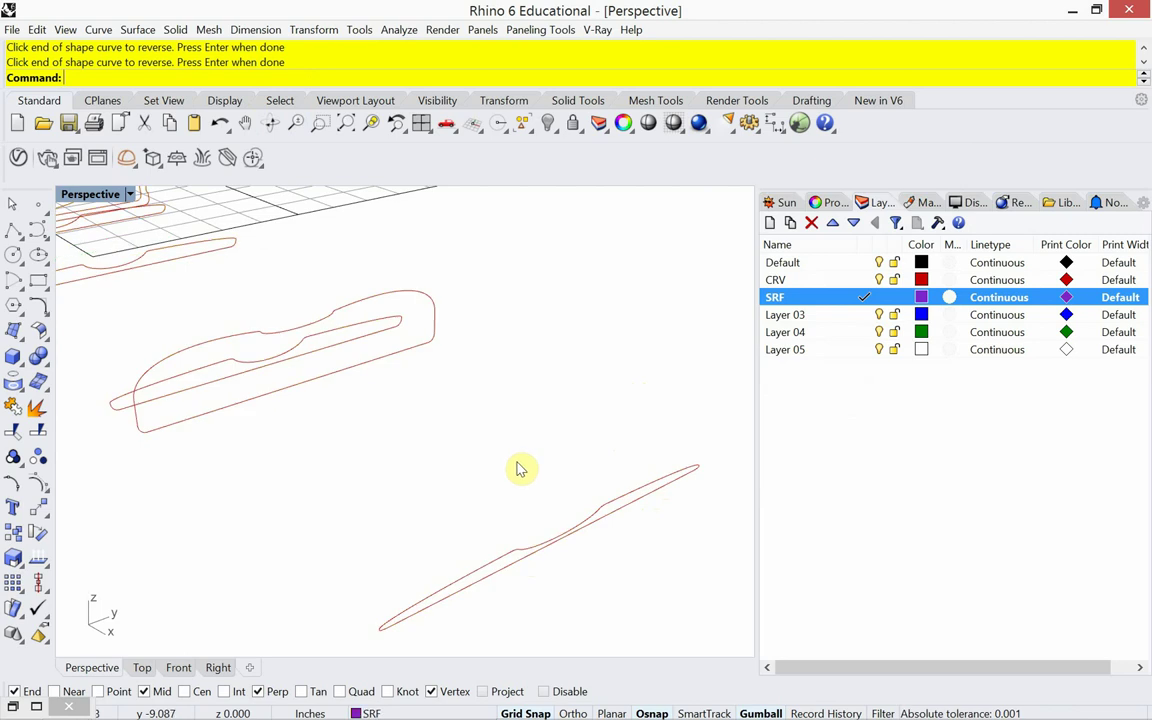
# Loft the eight closed profiles with their existing seam points and set the cross sections to rebuild with 50 control points.
pyautogui.moveTo(552, 526); pyautogui.dragTo(172, 303)
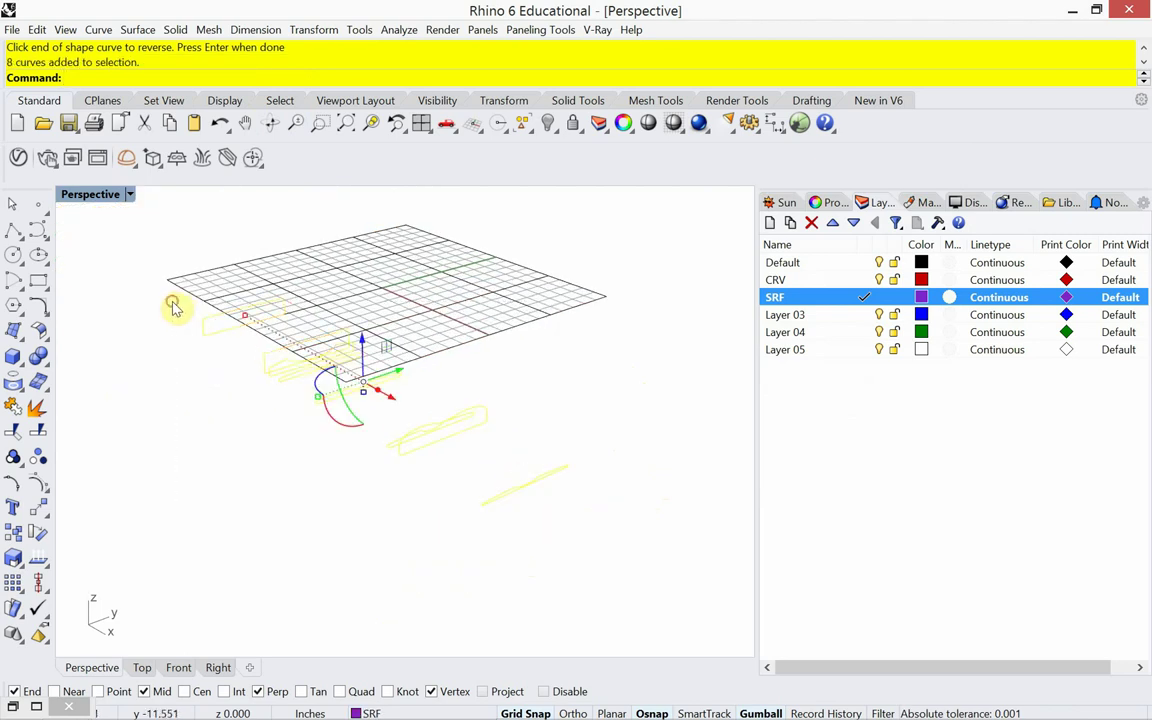
pyautogui.press('Return')
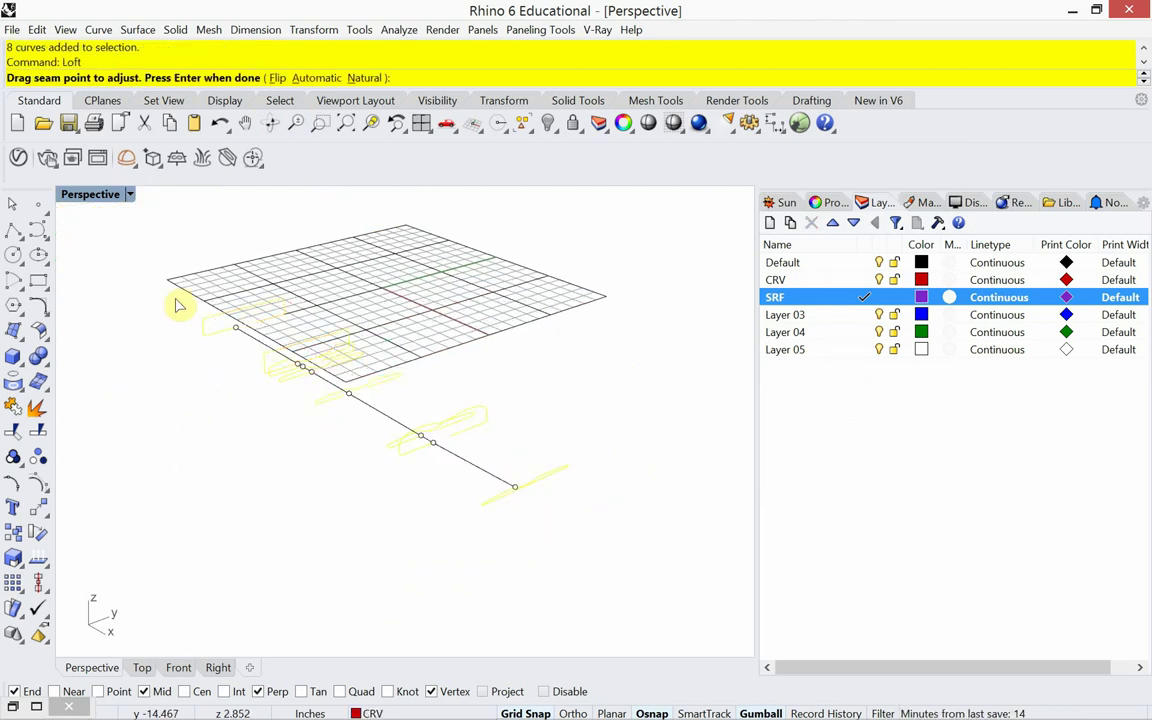
pyautogui.press('Return')
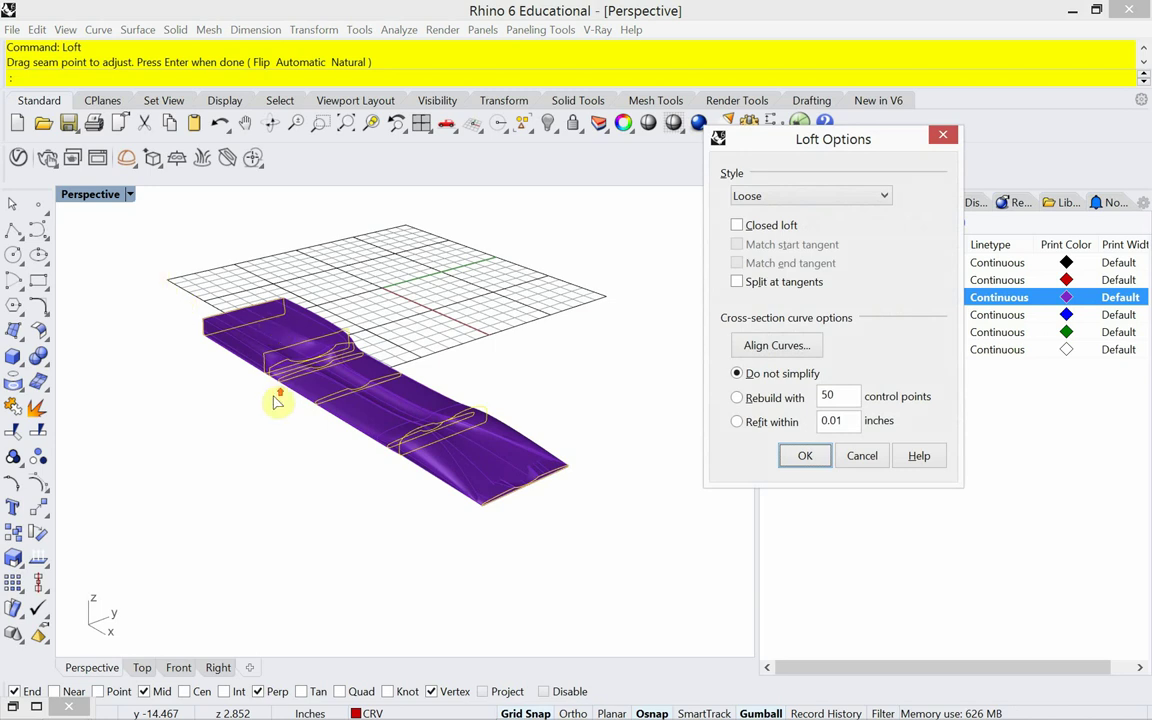
pyautogui.scroll(4, 277, 448)
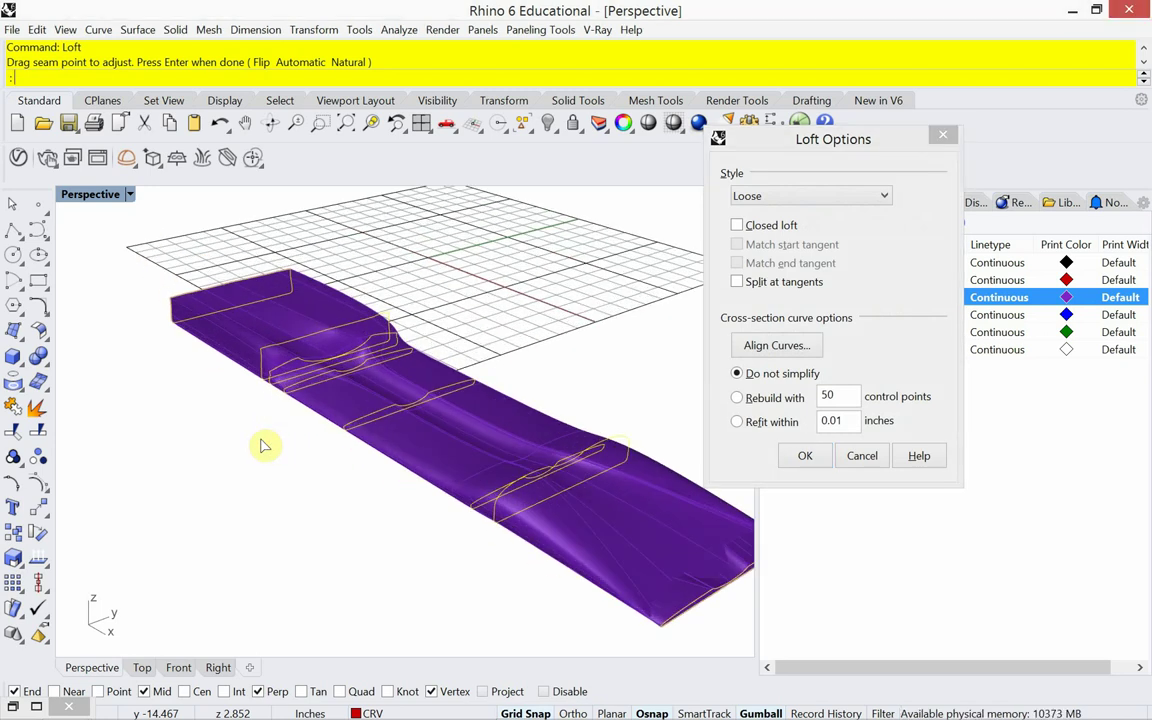
pyautogui.scroll(-2, 267, 446)
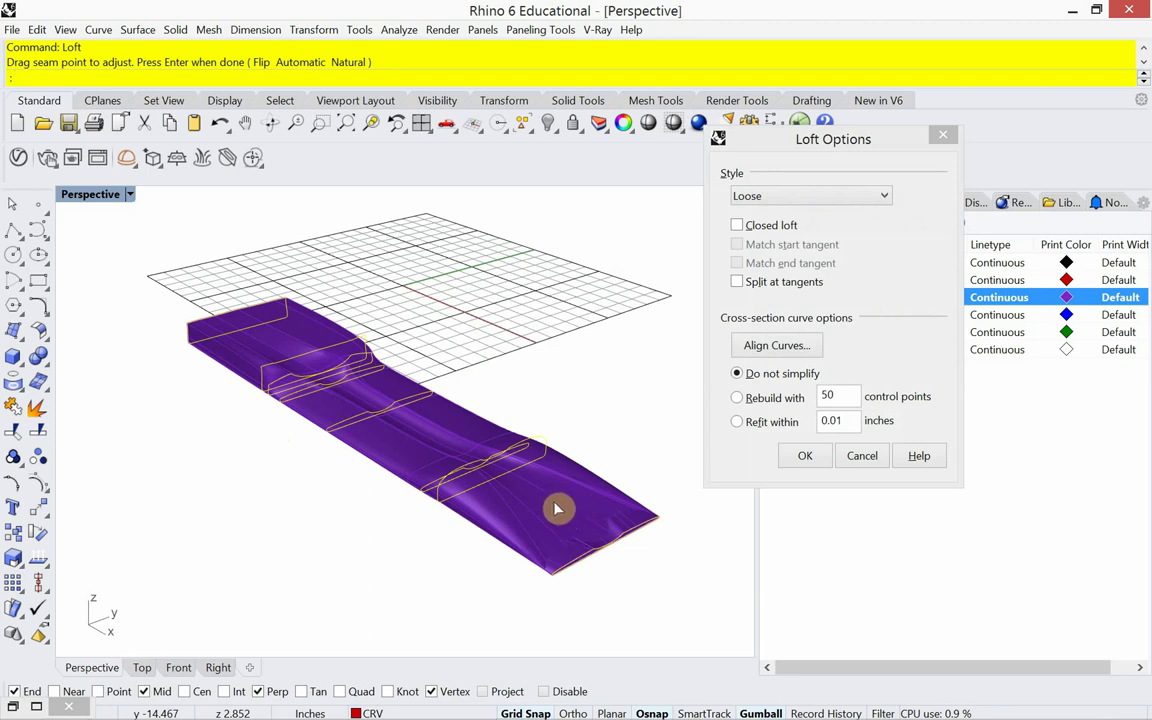
pyautogui.click(746, 405)
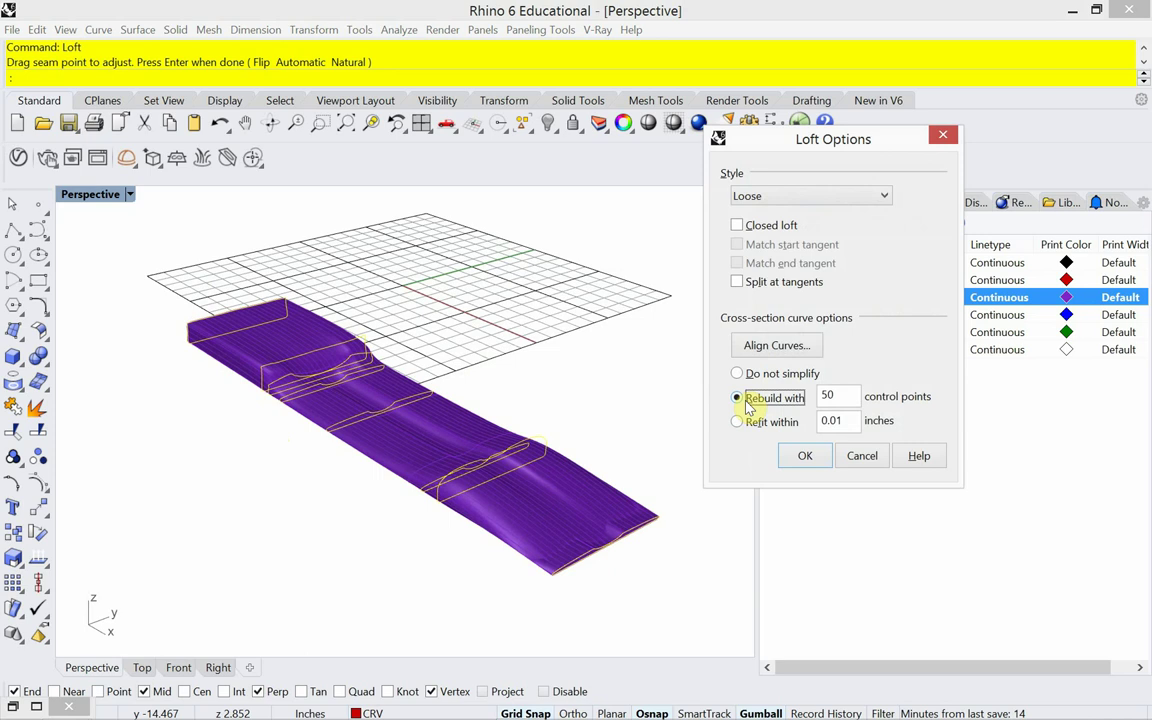
pyautogui.moveTo(602, 558); pyautogui.dragTo(599, 566, button='right')
pyautogui.scroll(3, 597, 568)
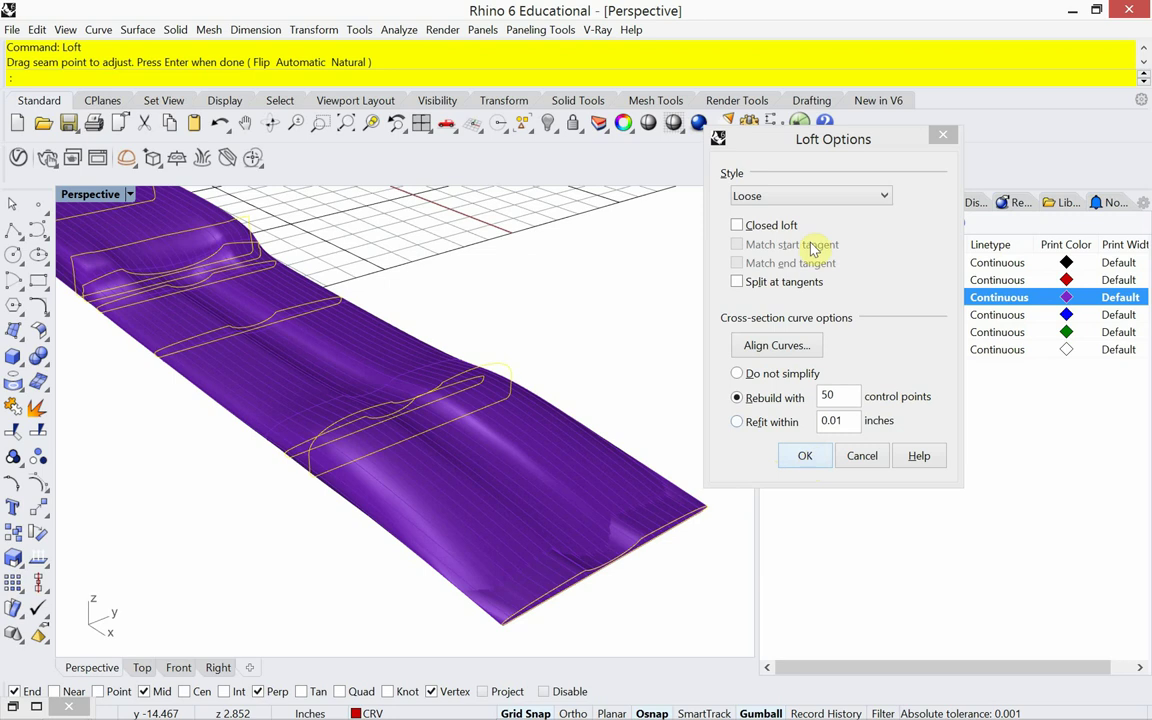
# Compare the Tight, Uniform and Straight sections loft styles, accept the loft as Uniform and clear the selection.
pyautogui.click(812, 195)
pyautogui.click(800, 243)
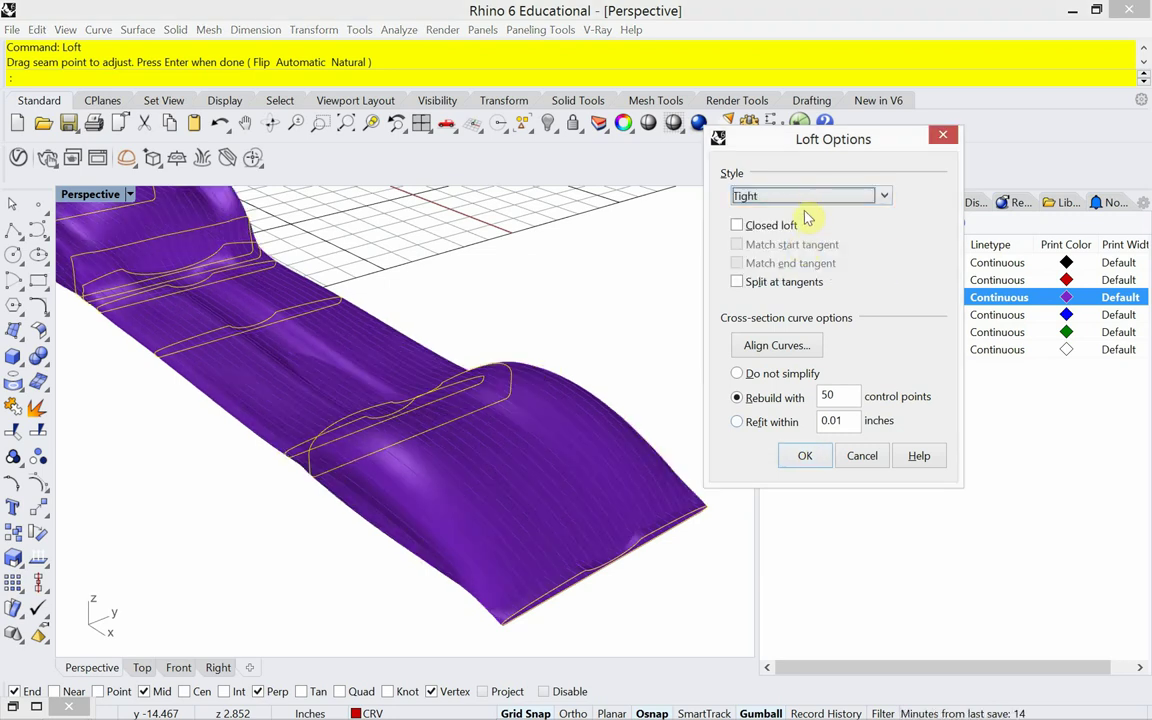
pyautogui.click(806, 196)
pyautogui.click(800, 270)
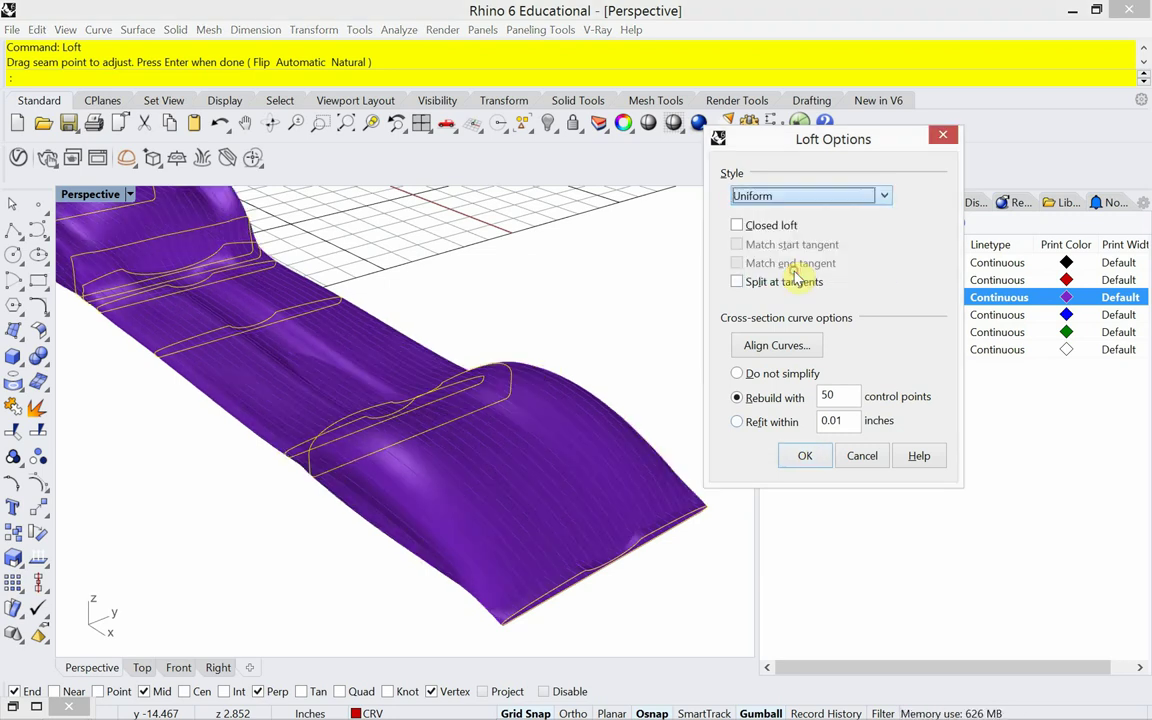
pyautogui.click(791, 203)
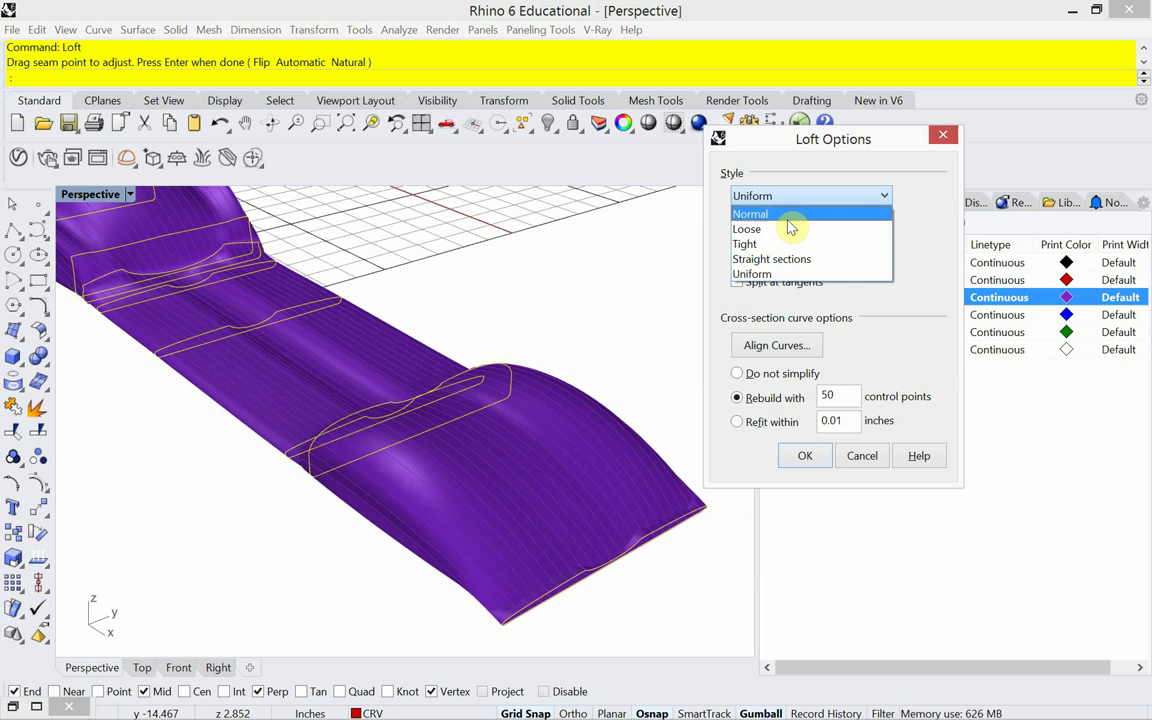
pyautogui.press('Escape')
pyautogui.press('l')
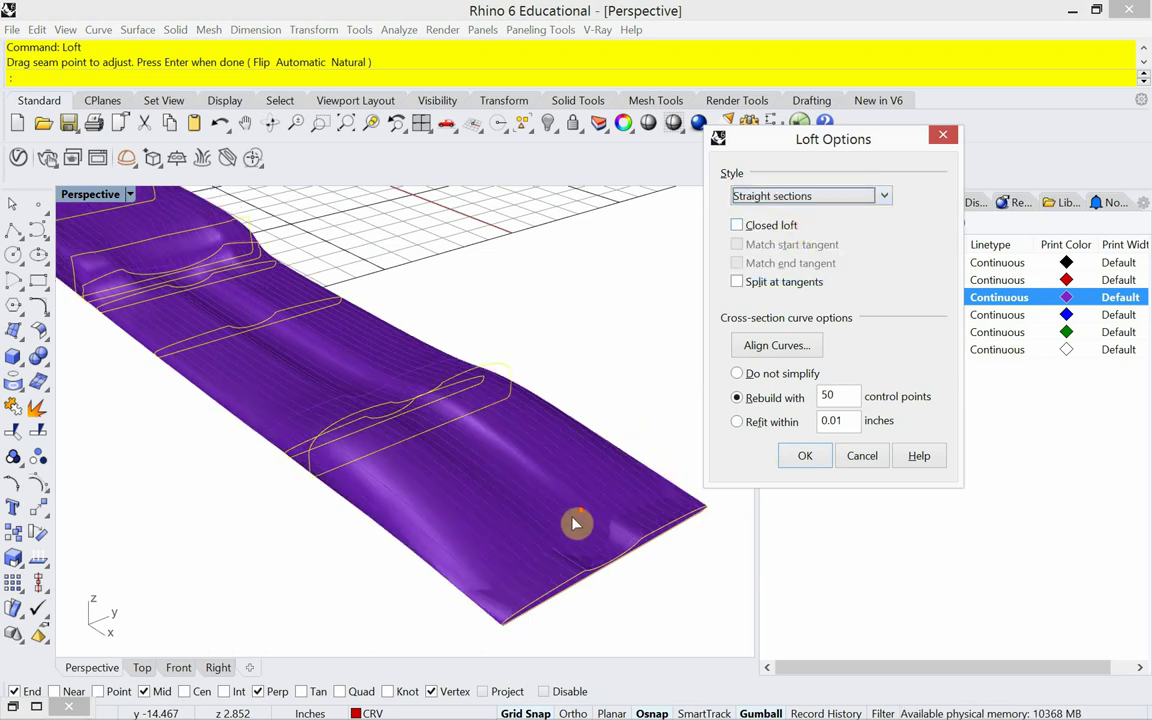
pyautogui.press('u')
pyautogui.moveTo(542, 531); pyautogui.dragTo(476, 520, button='right')
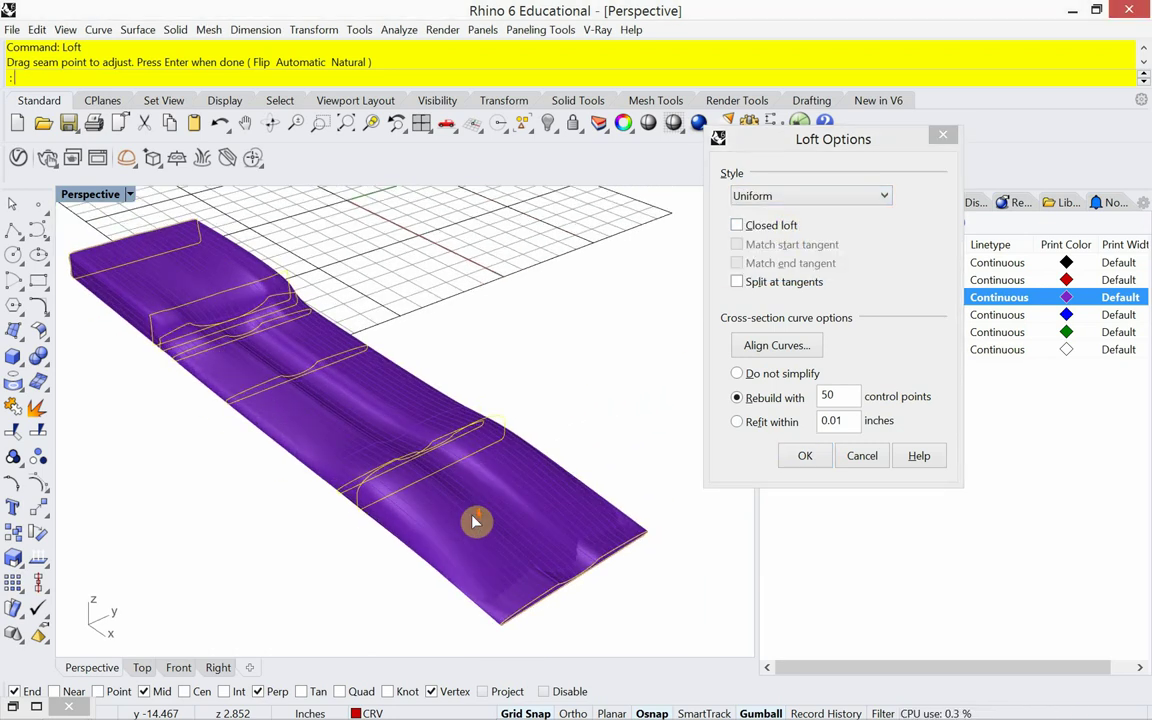
pyautogui.click(805, 455)
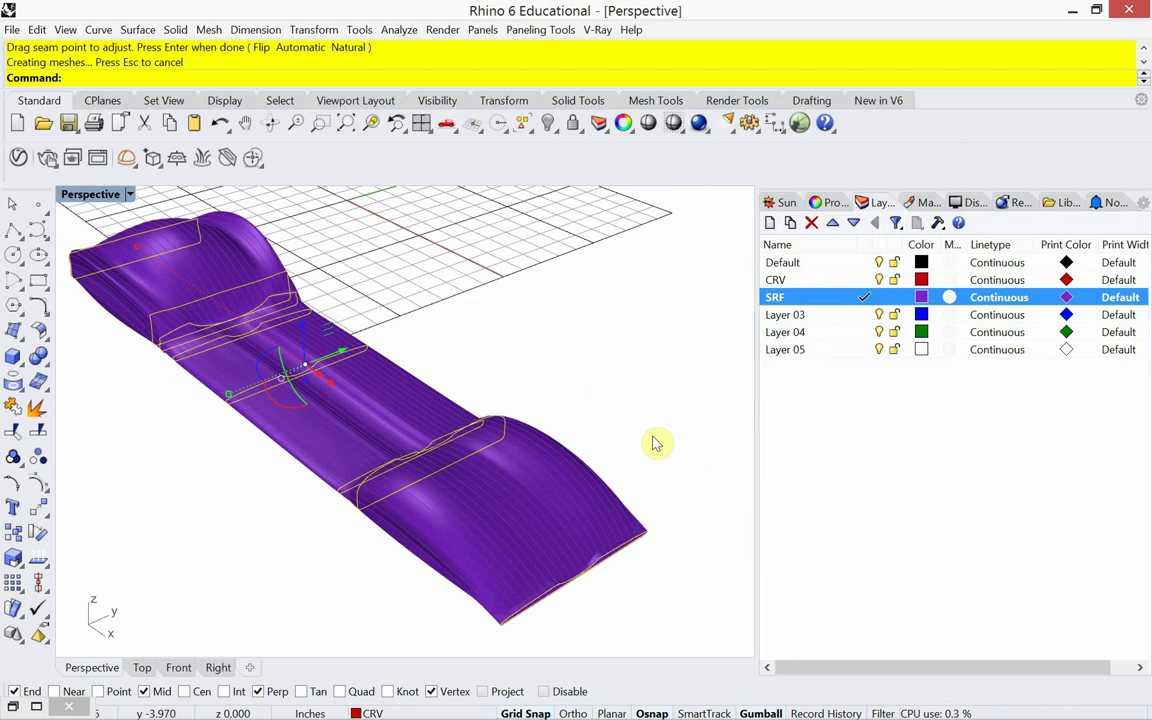
pyautogui.press('Escape')
pyautogui.moveTo(574, 456); pyautogui.dragTo(547, 485, button='right')
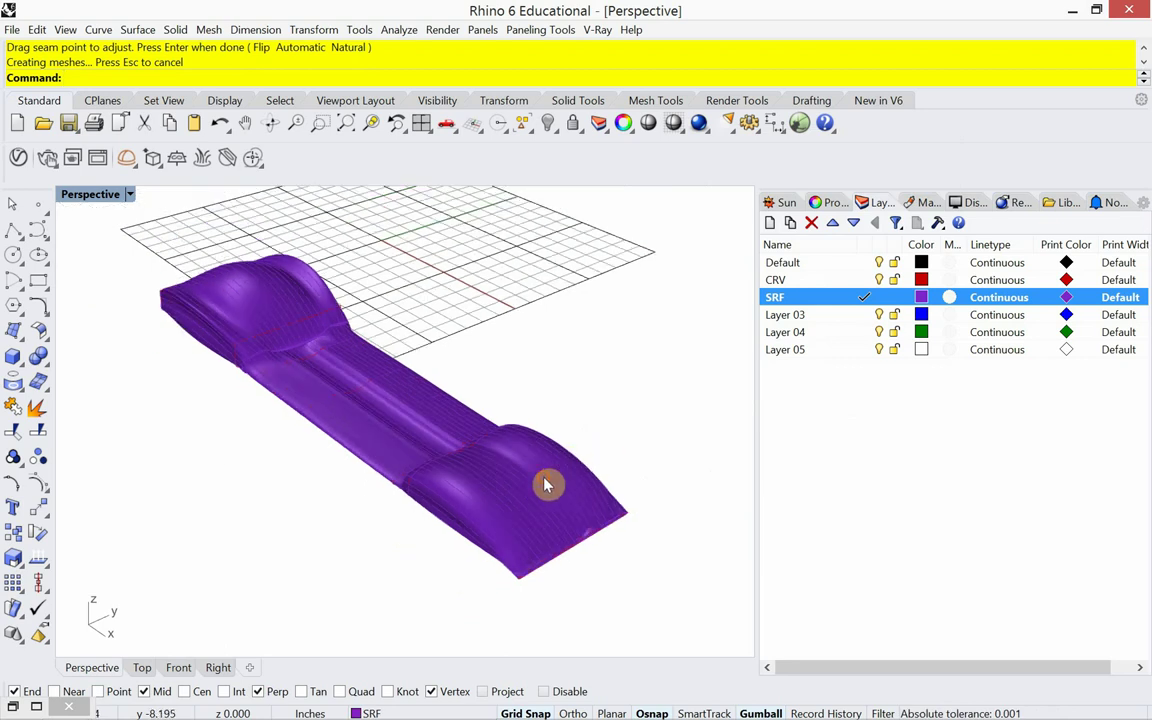
# Delete the Uniform loft surface and loft the eight closed profiles again with the Loose style.
pyautogui.click(547, 485)
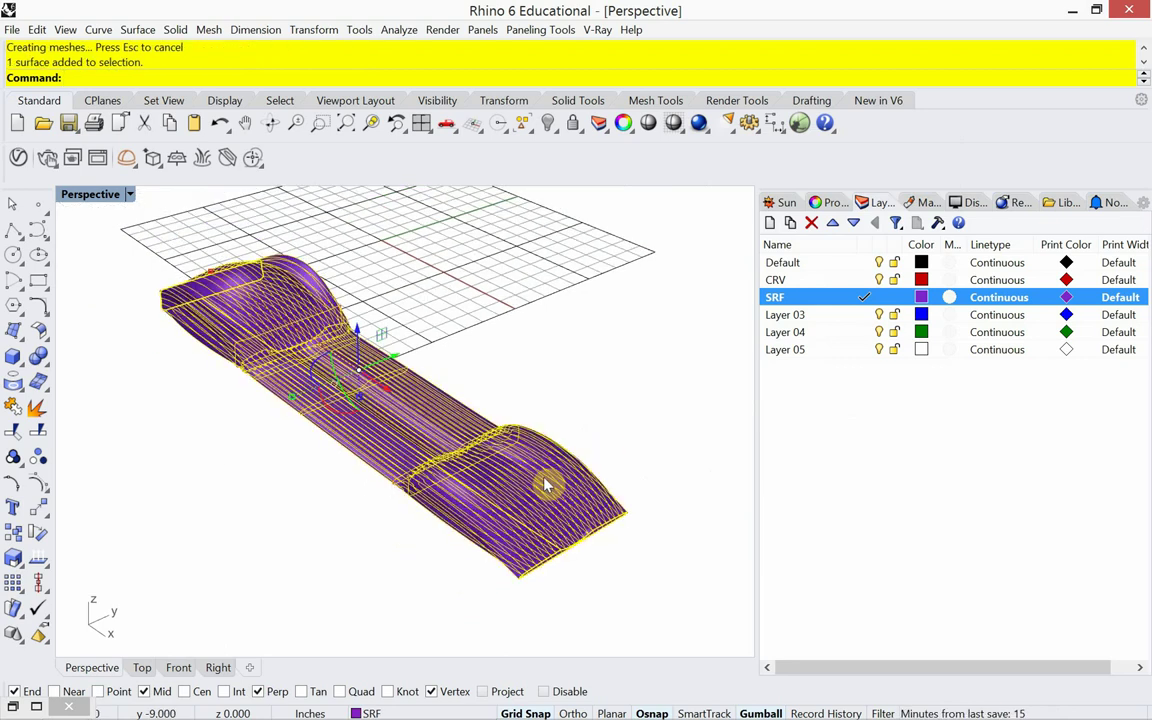
pyautogui.press('Delete')
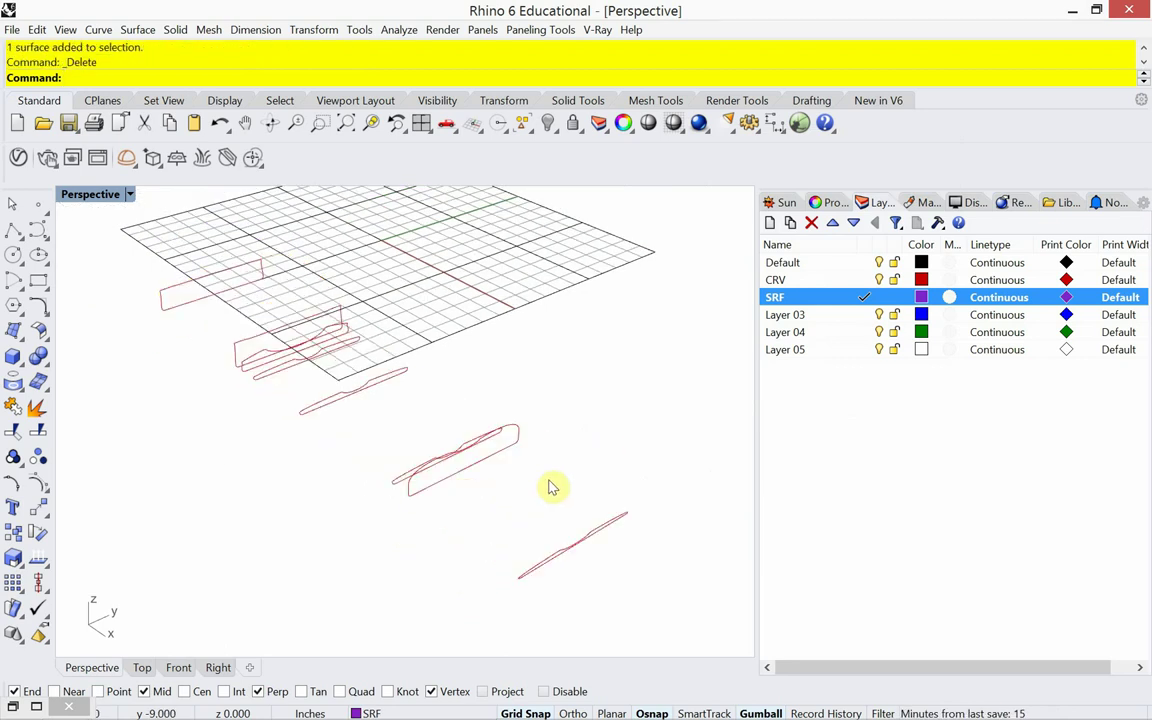
pyautogui.moveTo(615, 570); pyautogui.dragTo(238, 272)
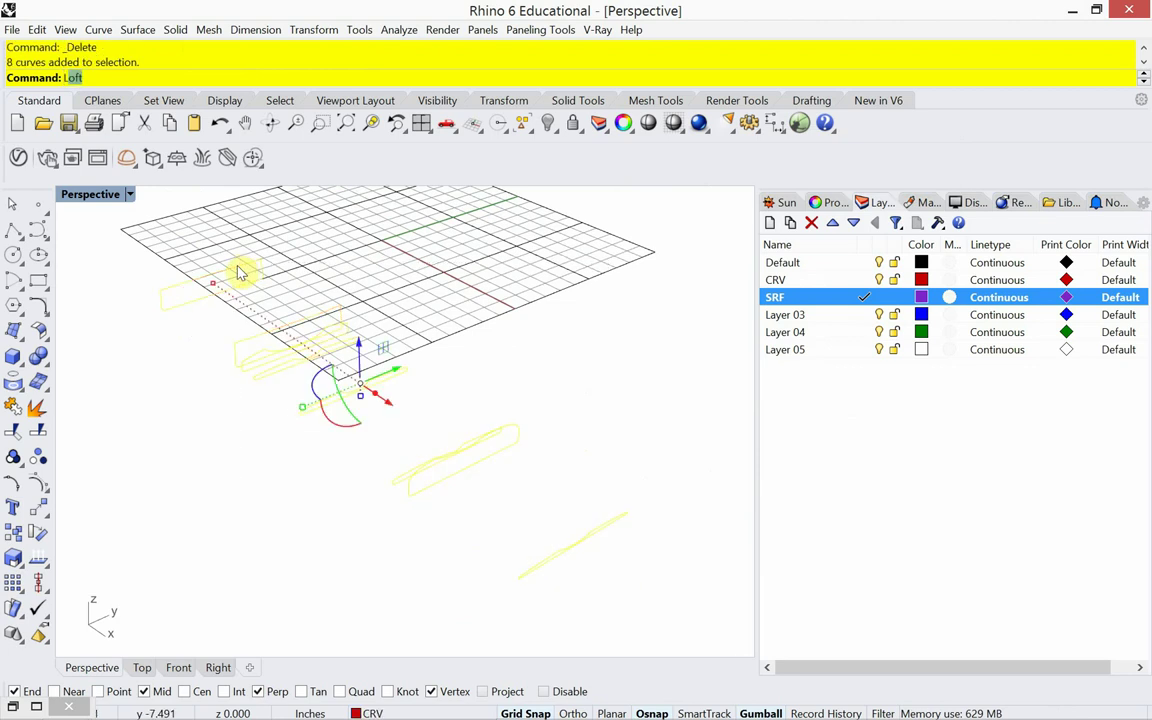
pyautogui.press('Return')
pyautogui.press('Return')
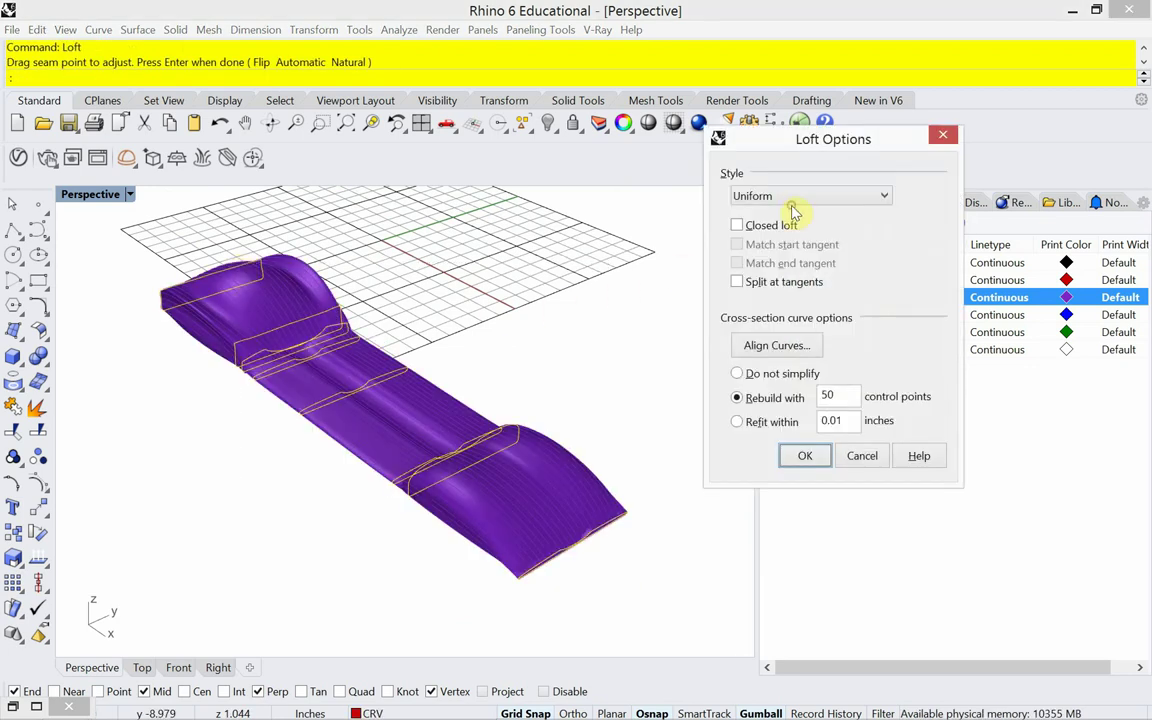
pyautogui.click(788, 205)
pyautogui.click(750, 227)
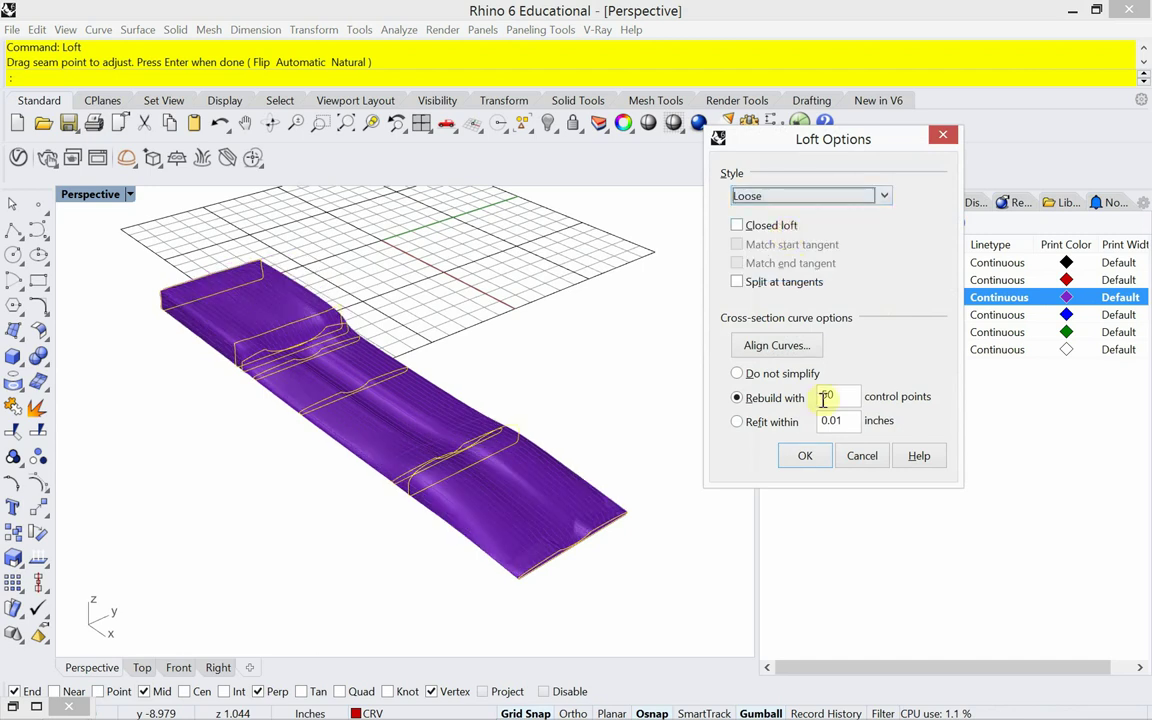
pyautogui.click(806, 457)
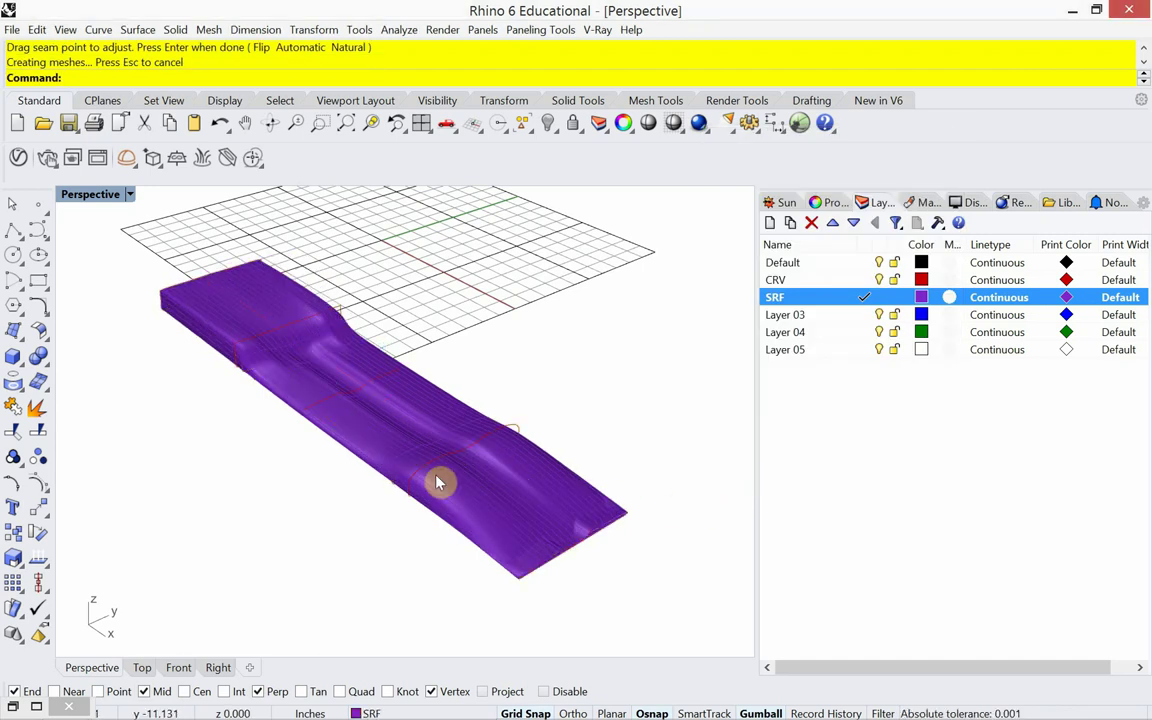
# Show the hidden objects and hide only the wavy open loft surface on the grid, leaving its profile curves displayed.
pyautogui.moveTo(437, 481); pyautogui.dragTo(373, 522, button='right')
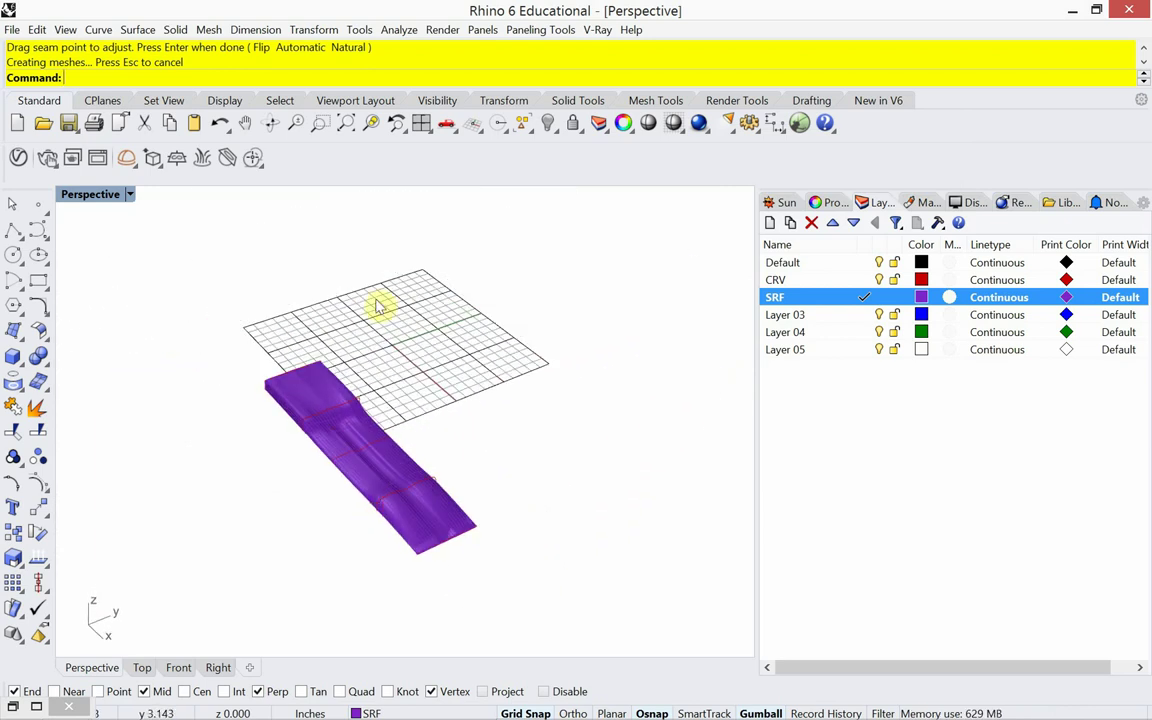
pyautogui.scroll(2, 390, 305)
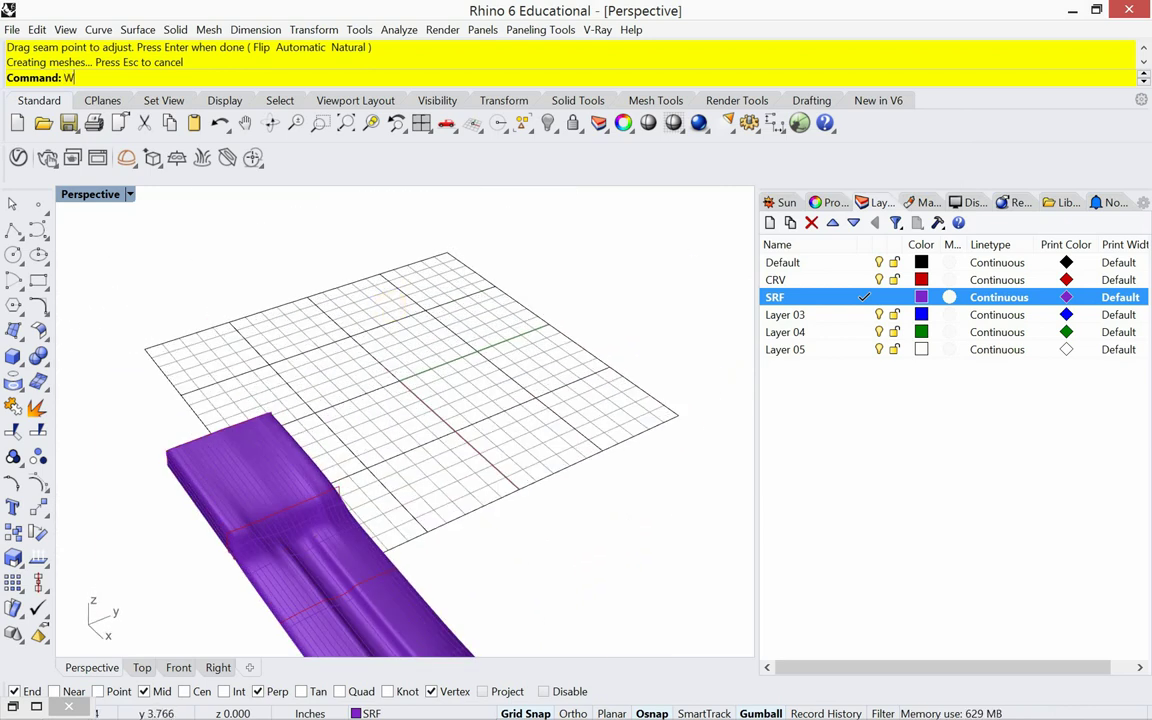
pyautogui.press('BackSpace')
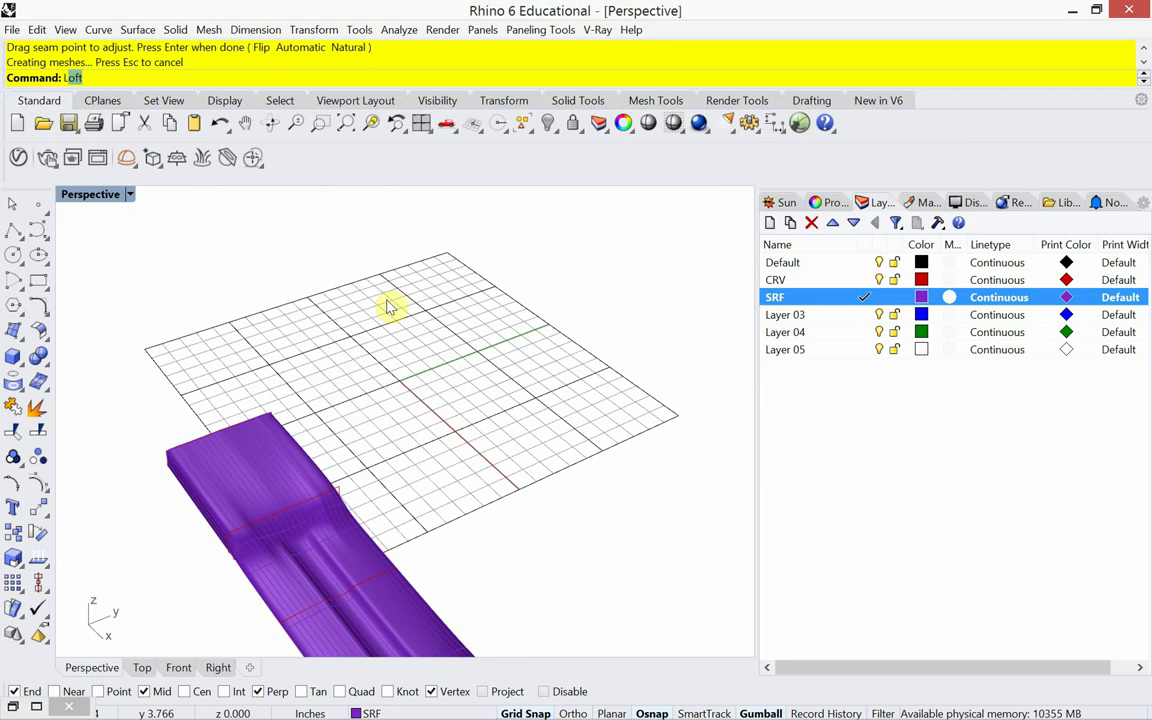
pyautogui.press('Return')
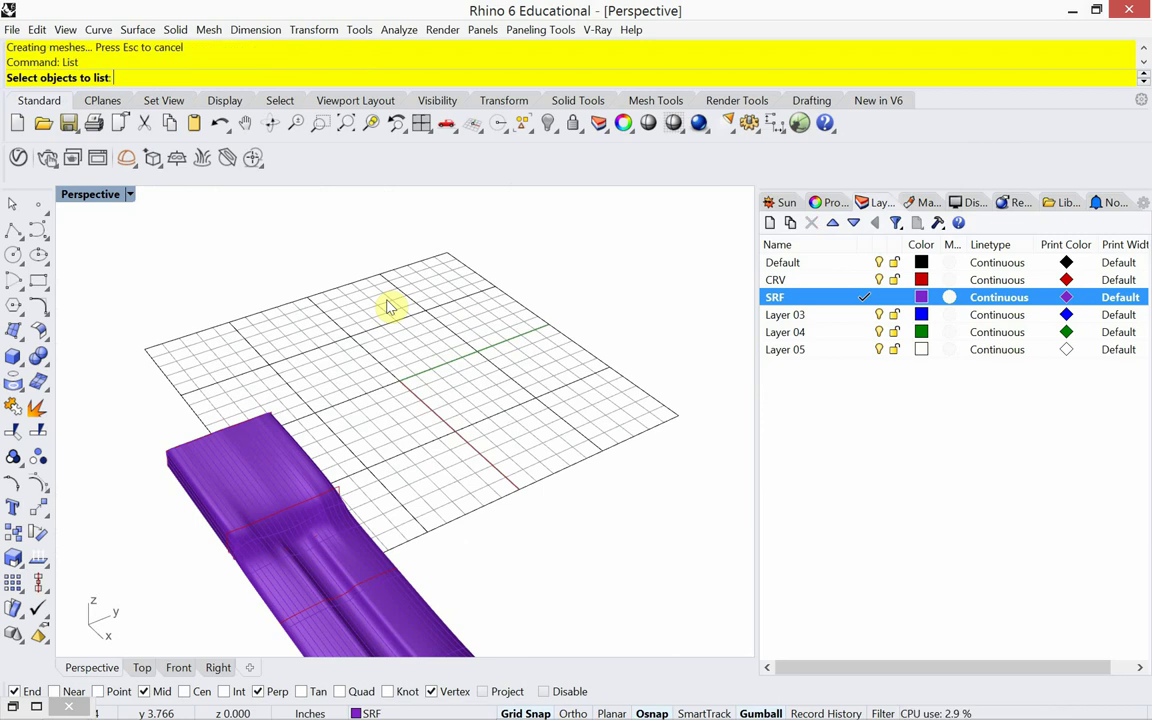
pyautogui.press('Return')
pyautogui.press('Return')
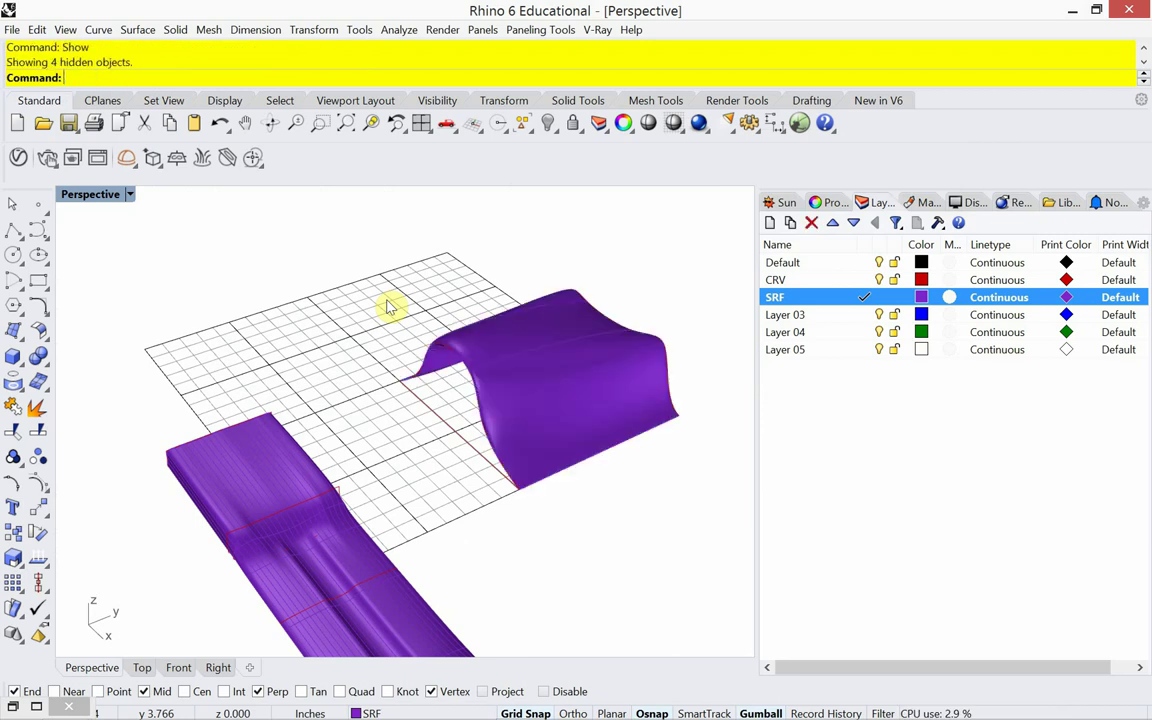
pyautogui.click(549, 429)
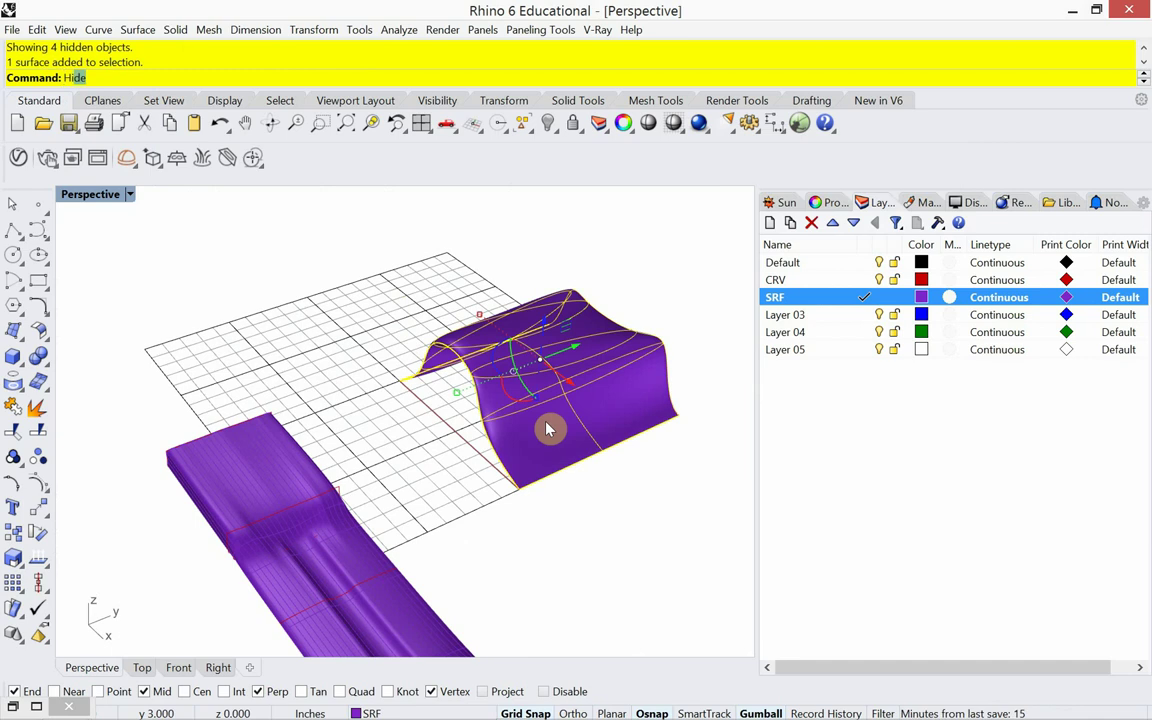
pyautogui.press('Return')
# Loft the three open profile curves on the grid and set the loft style to Tight.
pyautogui.moveTo(532, 432)
pyautogui.mouseDown(button='right')
pyautogui.moveTo(429, 504)
pyautogui.moveTo(588, 489)
pyautogui.moveTo(622, 468)
pyautogui.mouseUp(button='right')
pyautogui.keyDown('shift'); pyautogui.moveTo(437, 463); pyautogui.dragTo(514, 445, button='right'); pyautogui.keyUp('shift')
pyautogui.click(510, 443)
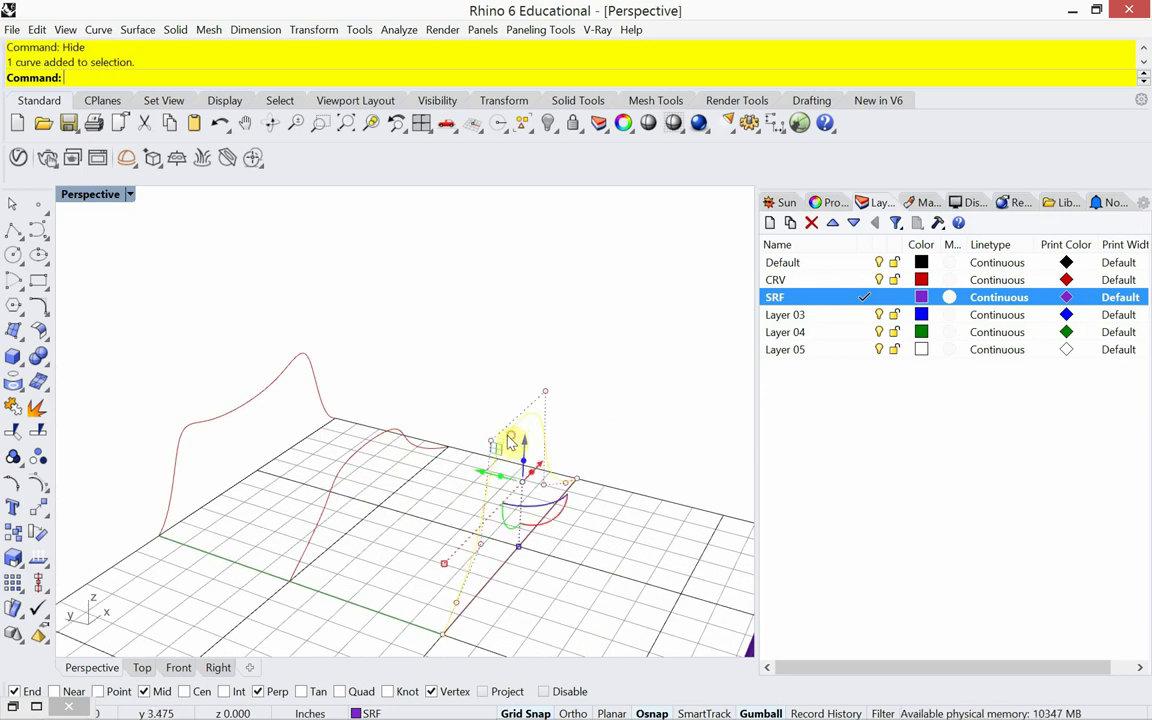
pyautogui.keyDown('shift'); pyautogui.click(413, 440); pyautogui.keyUp('shift')
pyautogui.keyDown('shift'); pyautogui.click(320, 376); pyautogui.keyUp('shift')
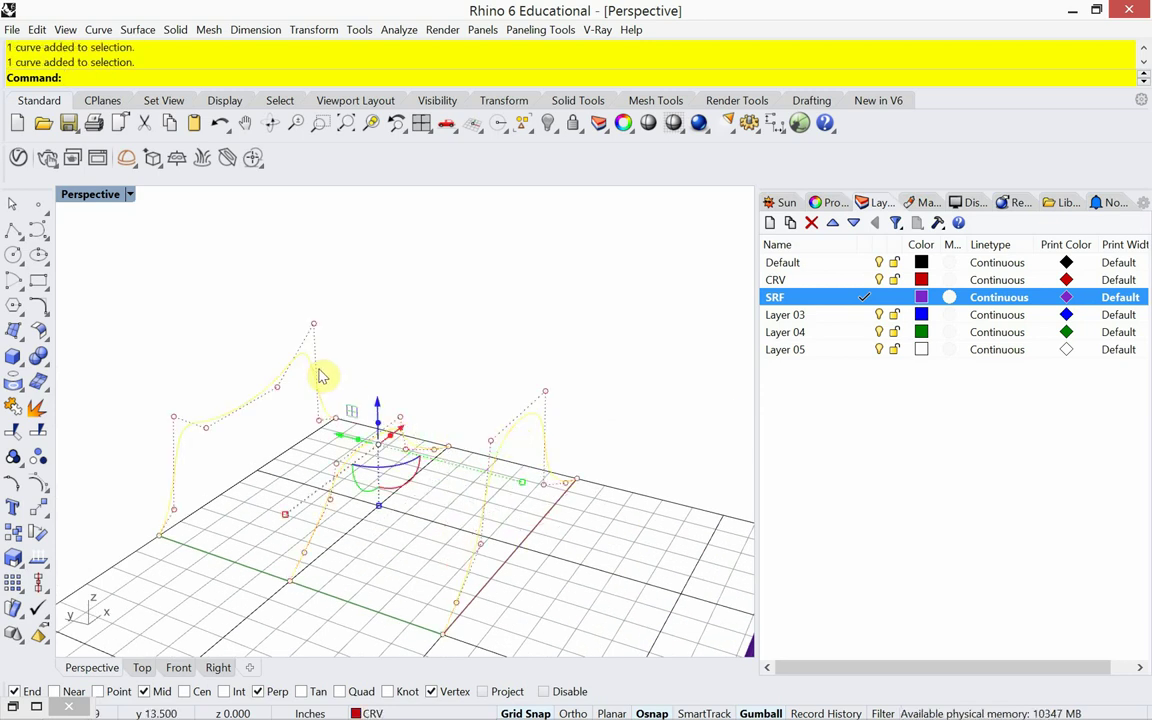
pyautogui.press('Return')
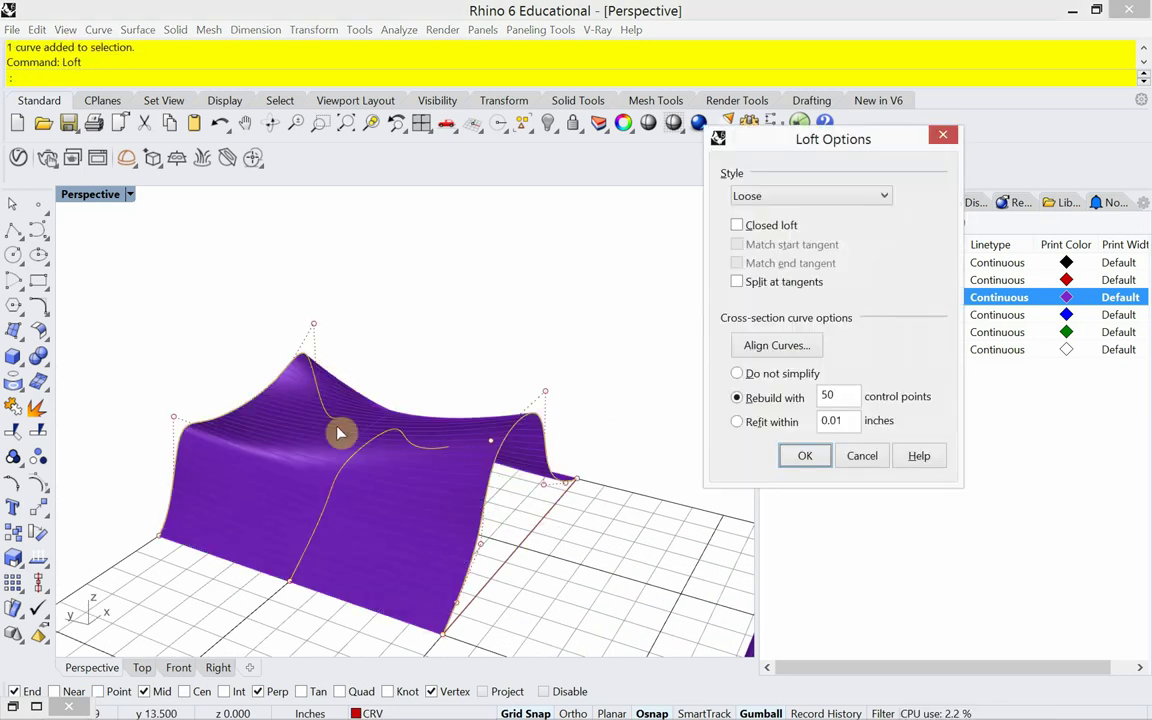
pyautogui.click(792, 196)
pyautogui.click(790, 244)
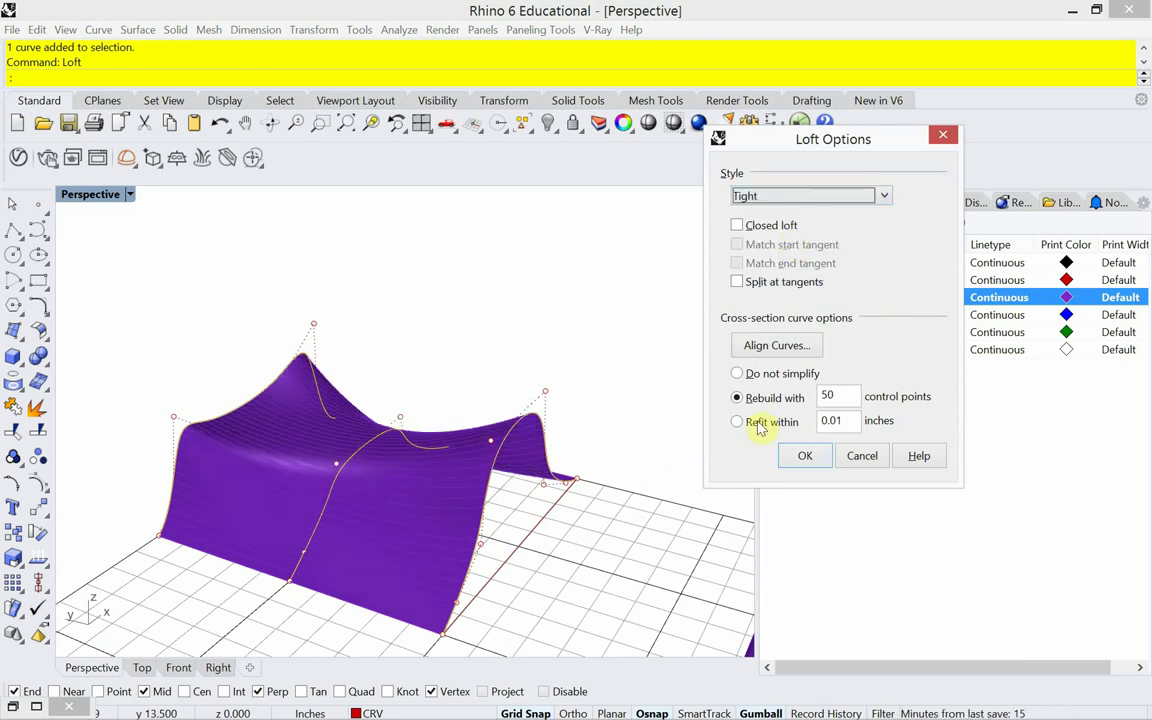
# Preview the open-profile loft rebuilt with 20 control points and raise the rebuild count to 75.
pyautogui.moveTo(840, 398); pyautogui.dragTo(809, 397)
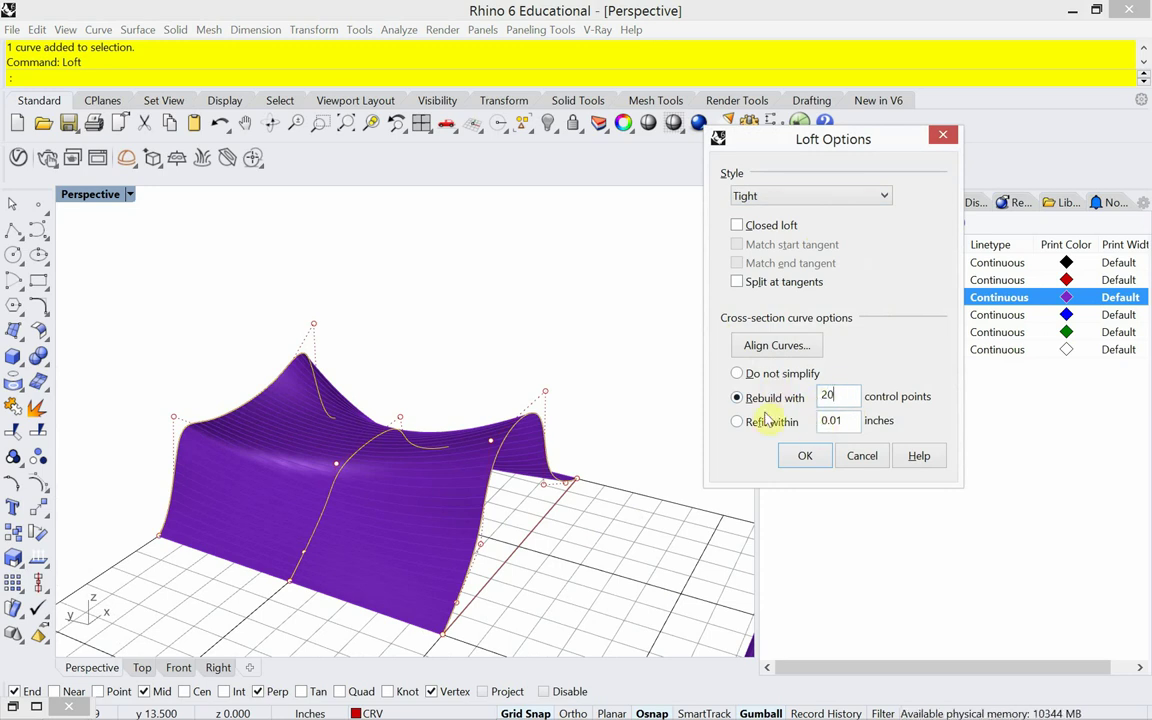
pyautogui.click(836, 420)
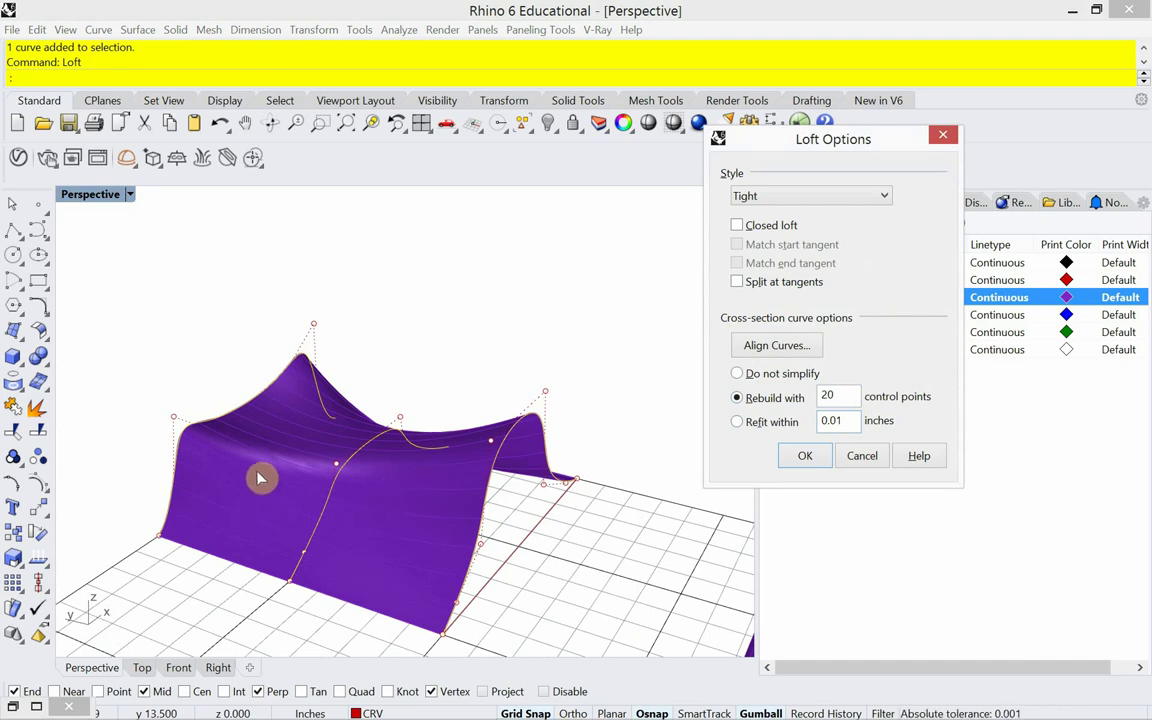
pyautogui.scroll(5, 287, 517)
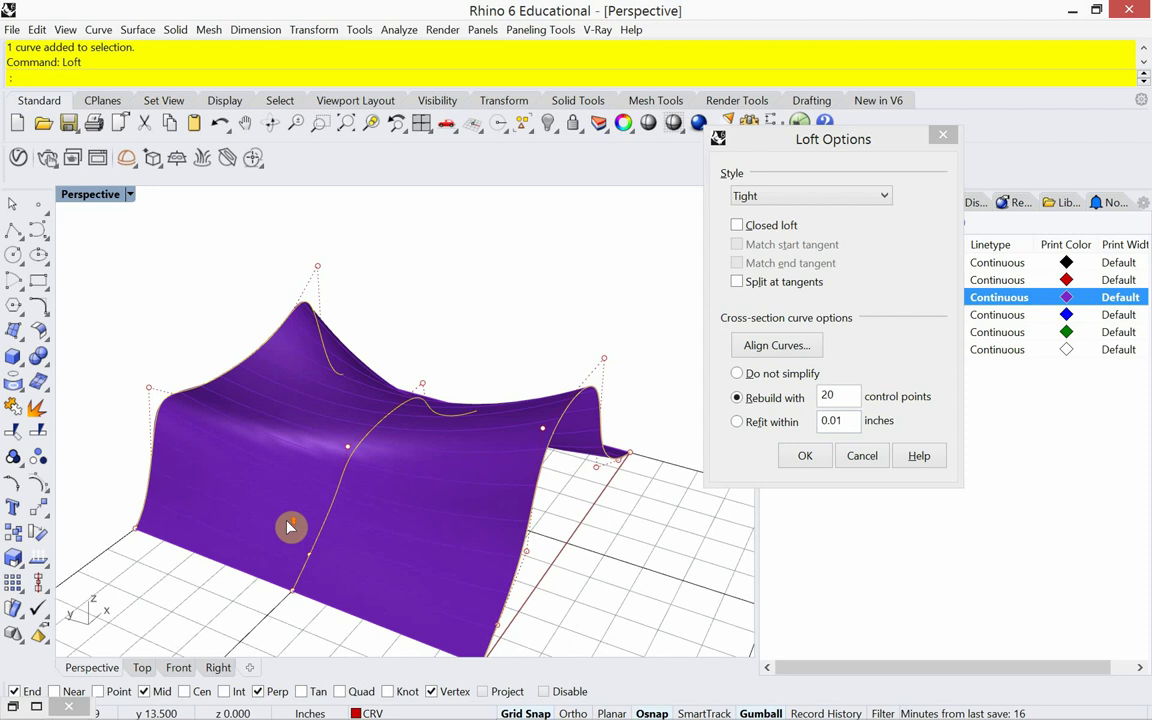
pyautogui.doubleClick(846, 397)
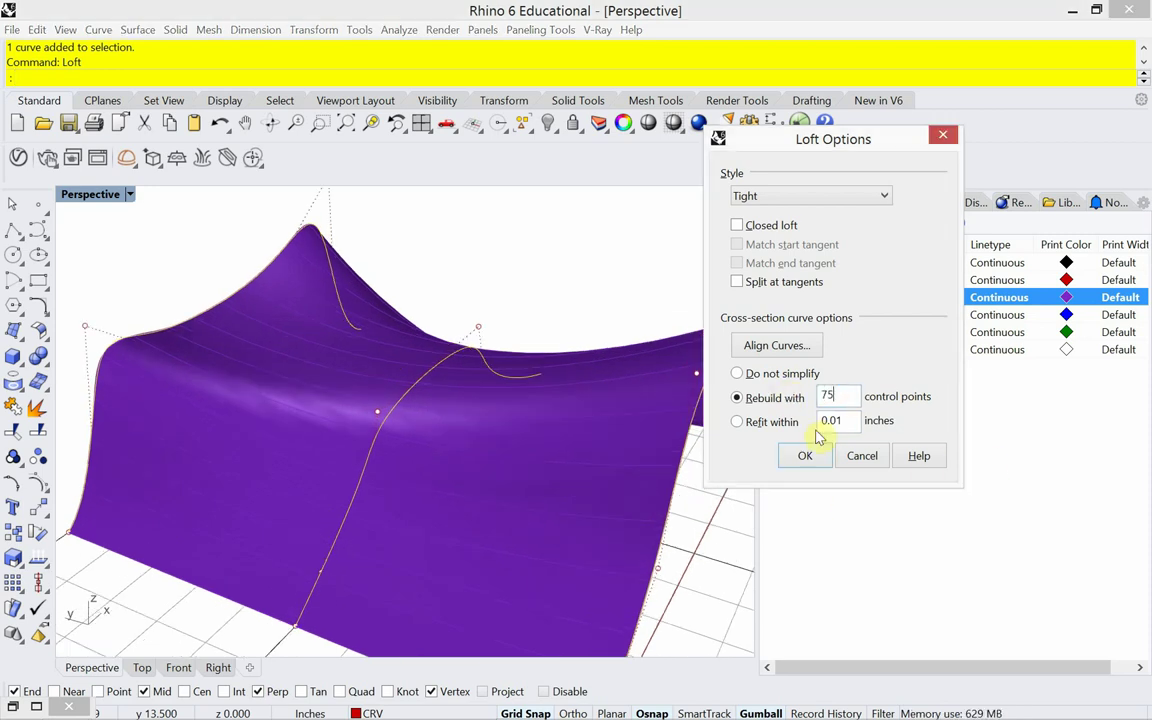
pyautogui.write('75')
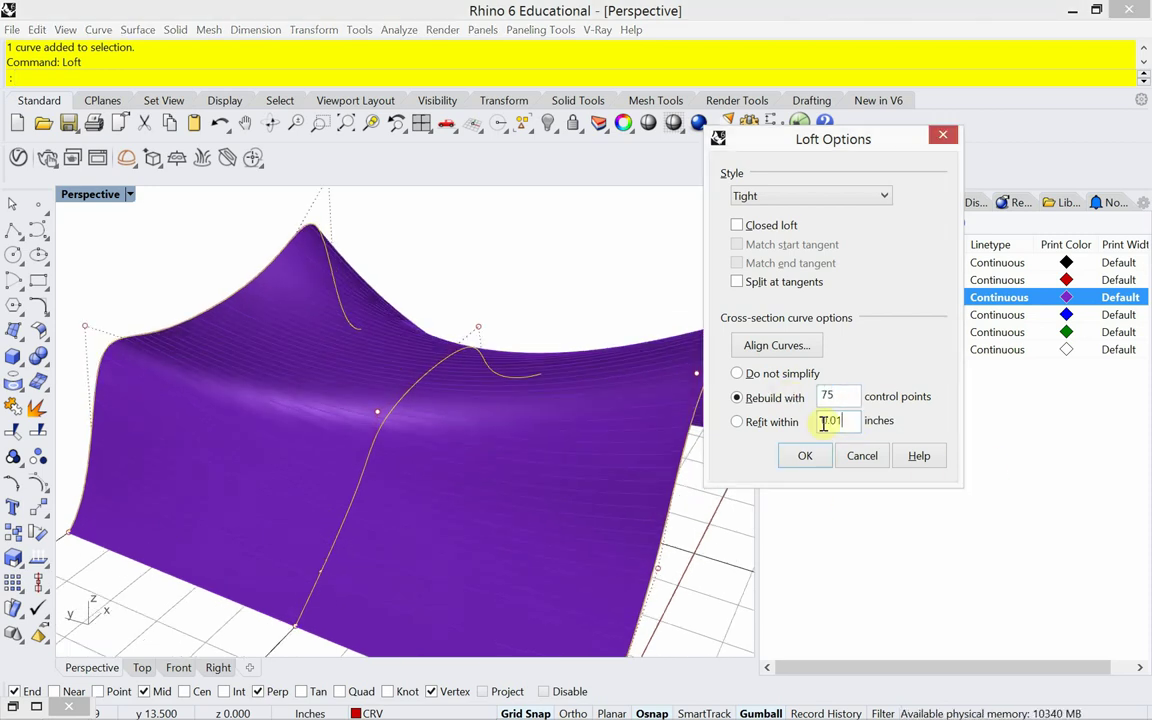
# Create the Tight loft through the three open profile curves, rebuilt with 75 control points.
pyautogui.click(823, 421)
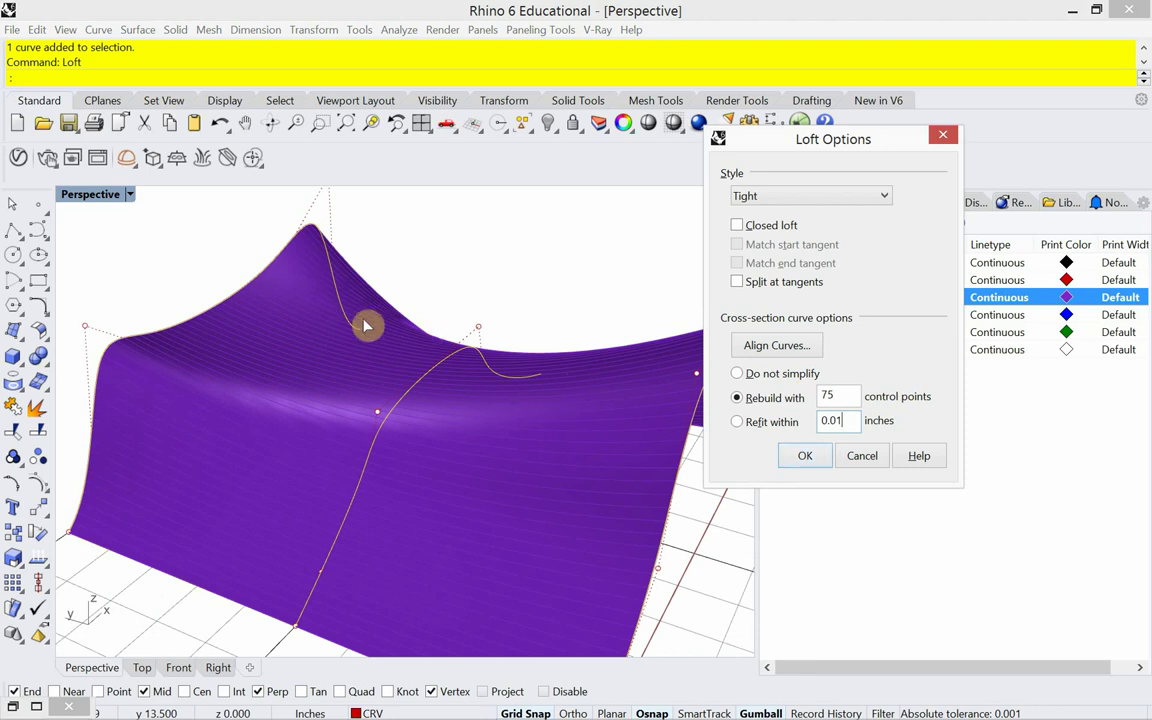
pyautogui.click(803, 456)
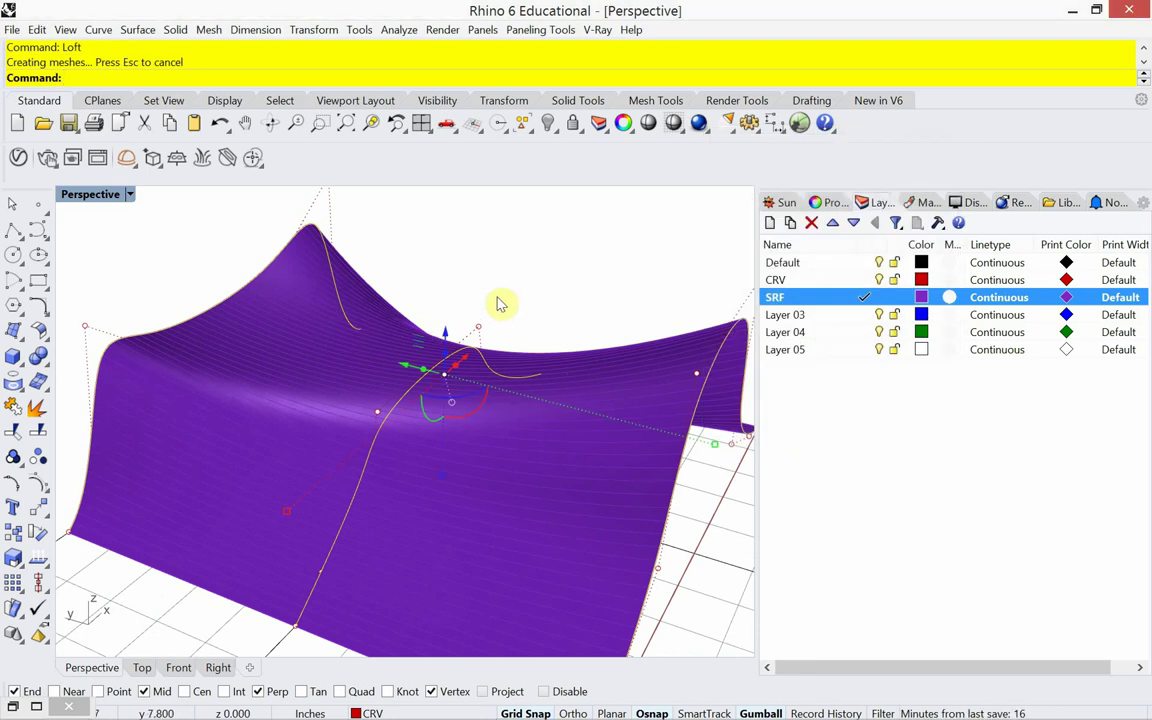
pyautogui.scroll(-8, 310, 325)
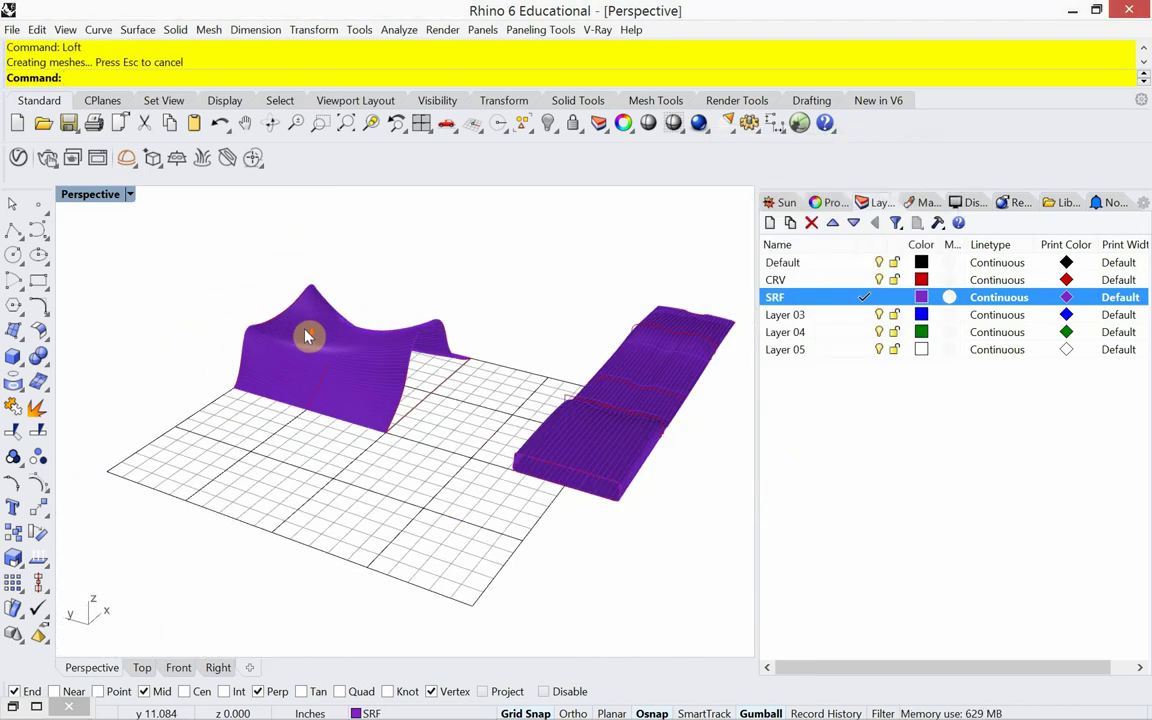
# Switch the Perspective viewport to Rendered display and inspect the open and closed loft surfaces.
pyautogui.click(130, 194)
pyautogui.click(180, 215)
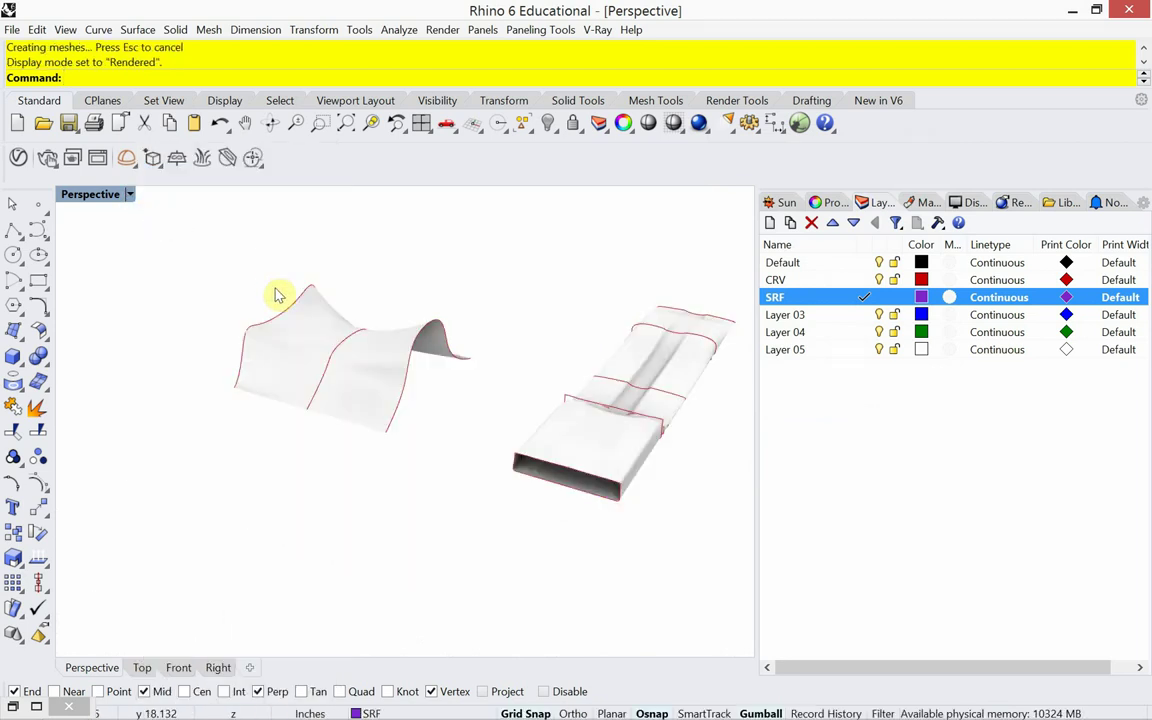
pyautogui.scroll(3, 621, 481)
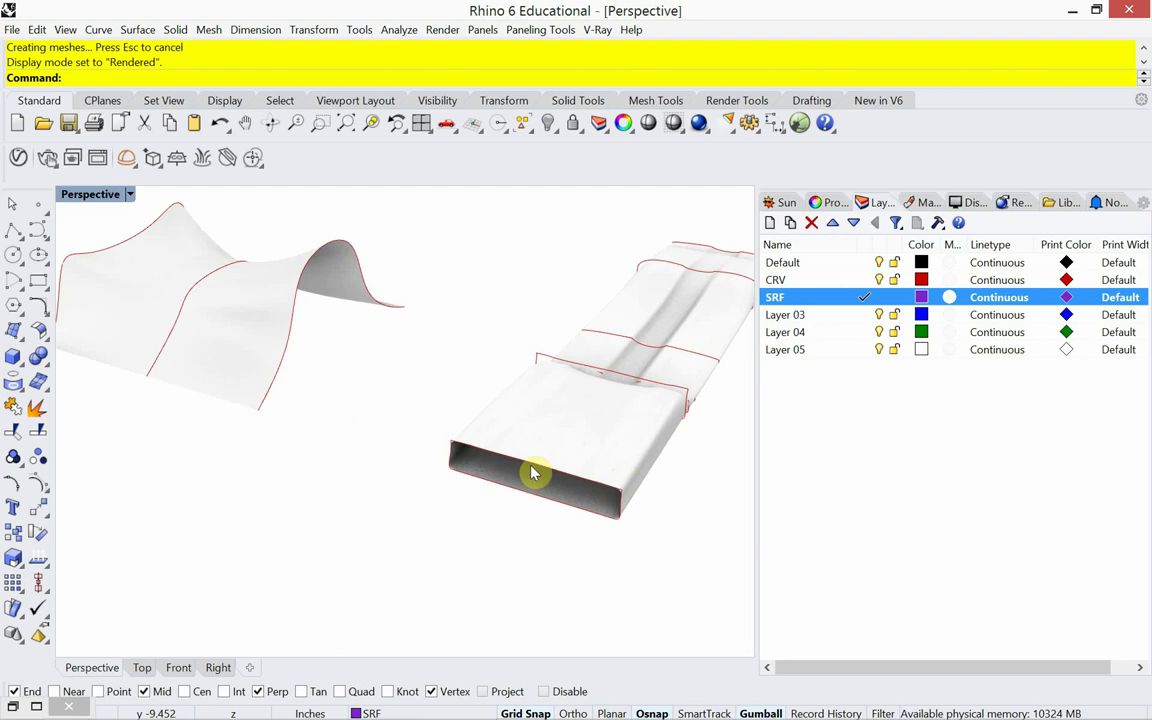
# Run What on the open-profile loft and review its surface geometry description.
pyautogui.click(258, 314)
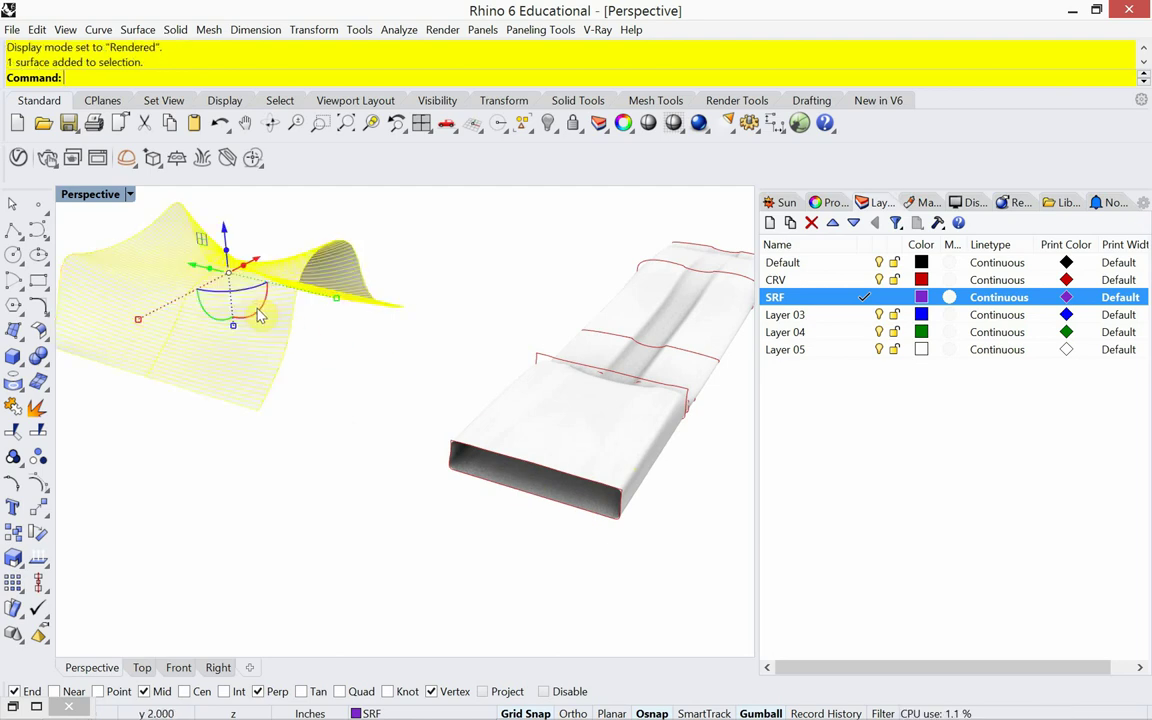
pyautogui.press('Return')
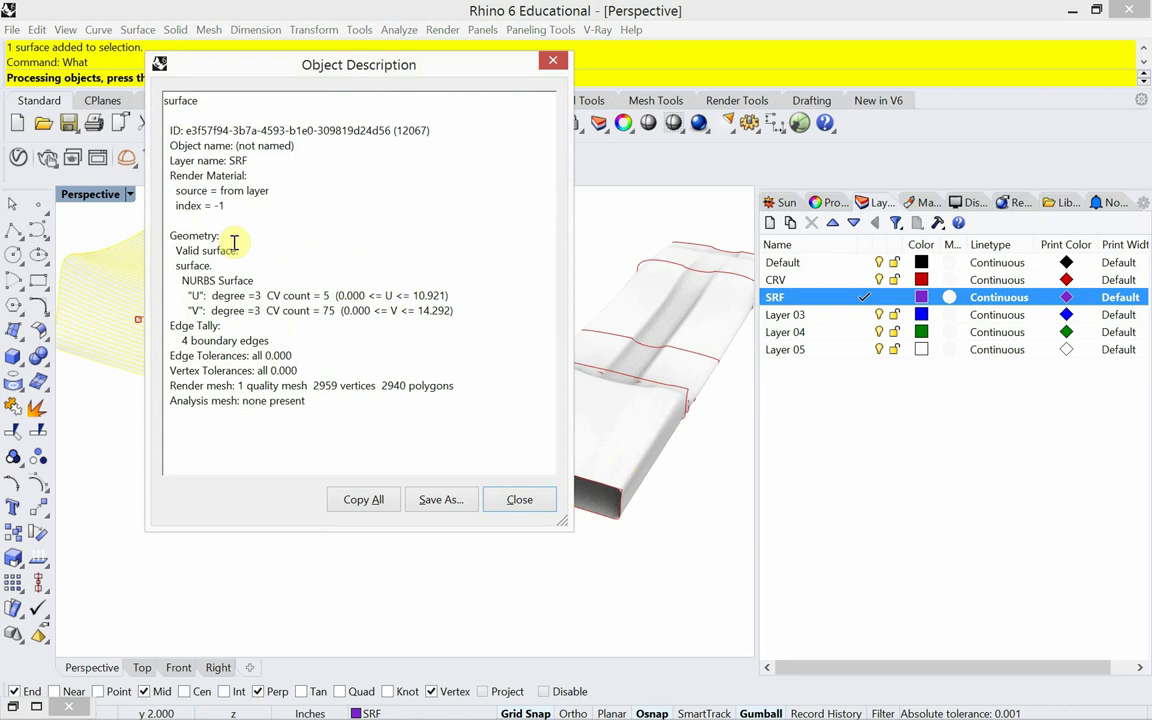
pyautogui.moveTo(237, 250); pyautogui.dragTo(180, 262)
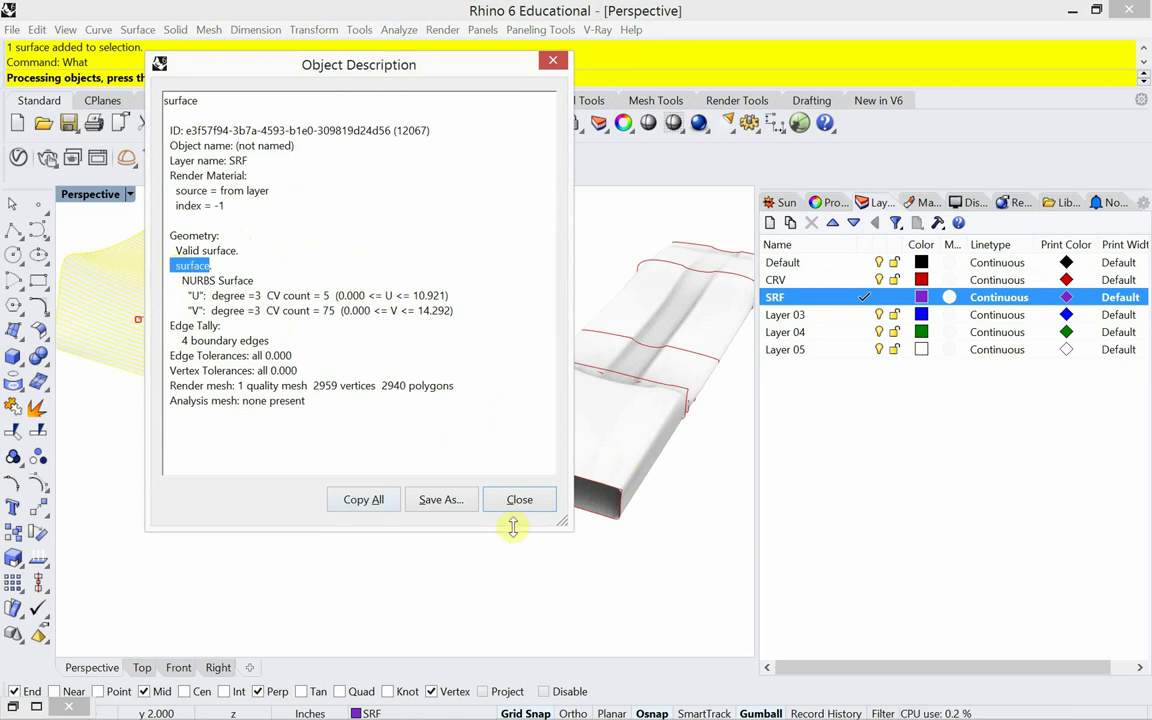
pyautogui.click(528, 499)
pyautogui.scroll(-2, 458, 551)
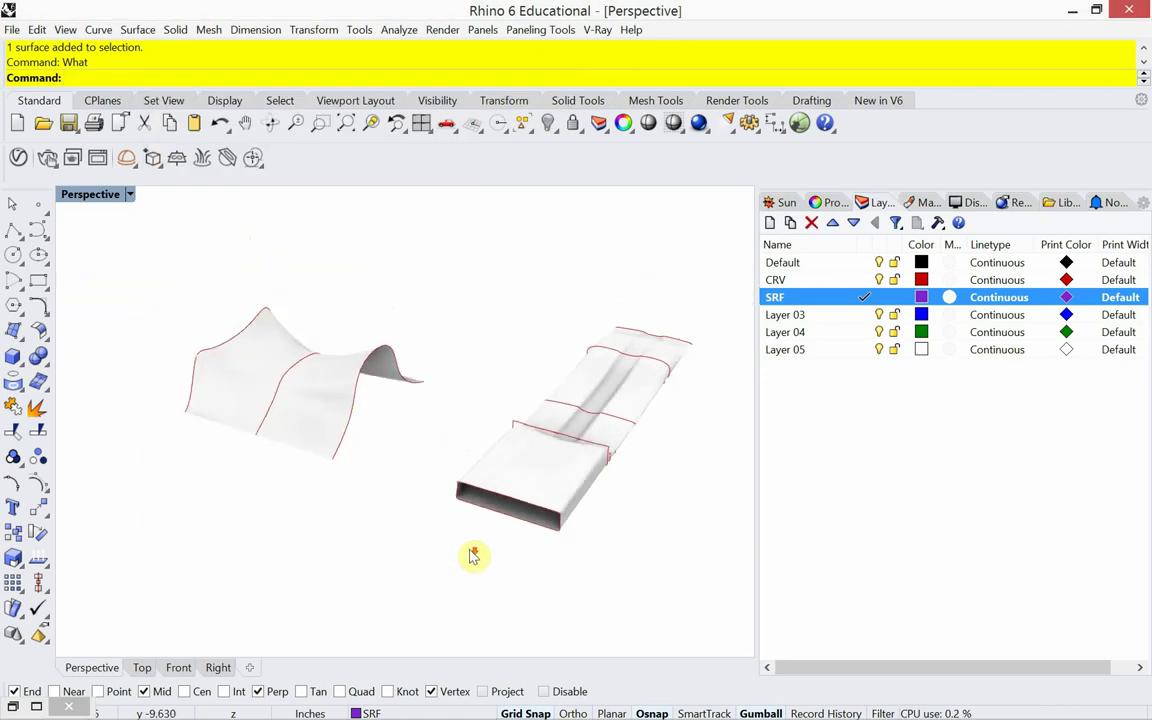
# Review the object description of the closed-profile loft, checking its validity and NURBS surface type.
pyautogui.click(513, 480)
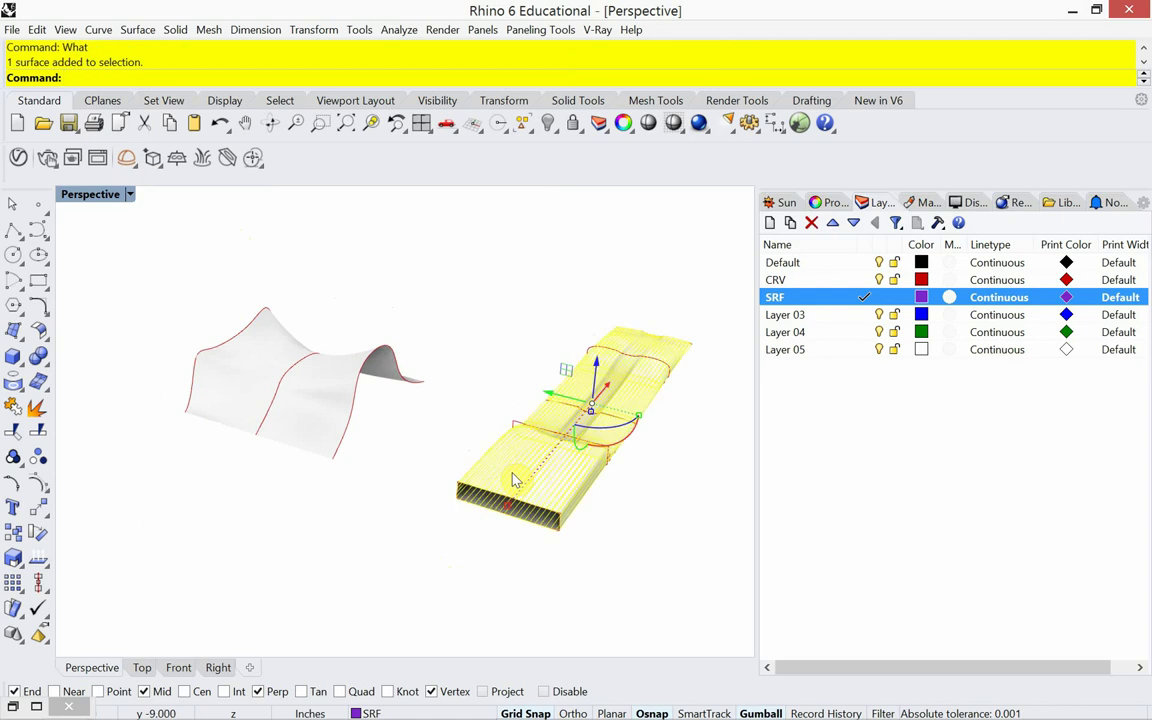
pyautogui.press('Return')
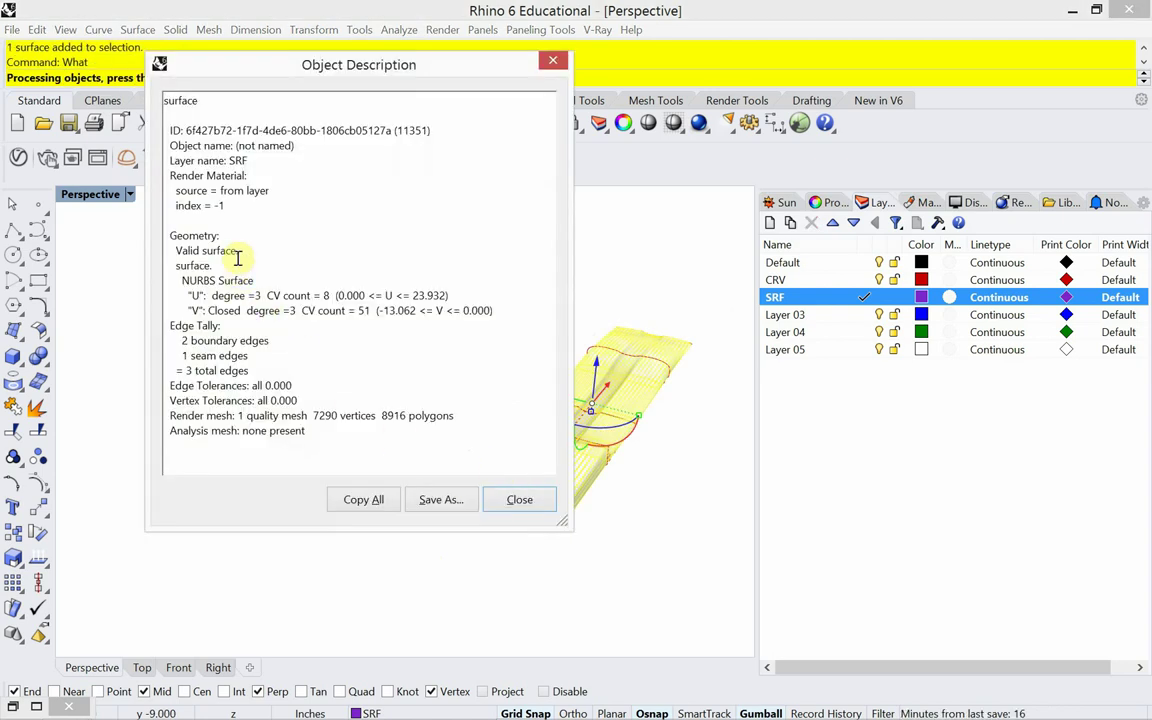
pyautogui.moveTo(237, 250); pyautogui.dragTo(176, 251)
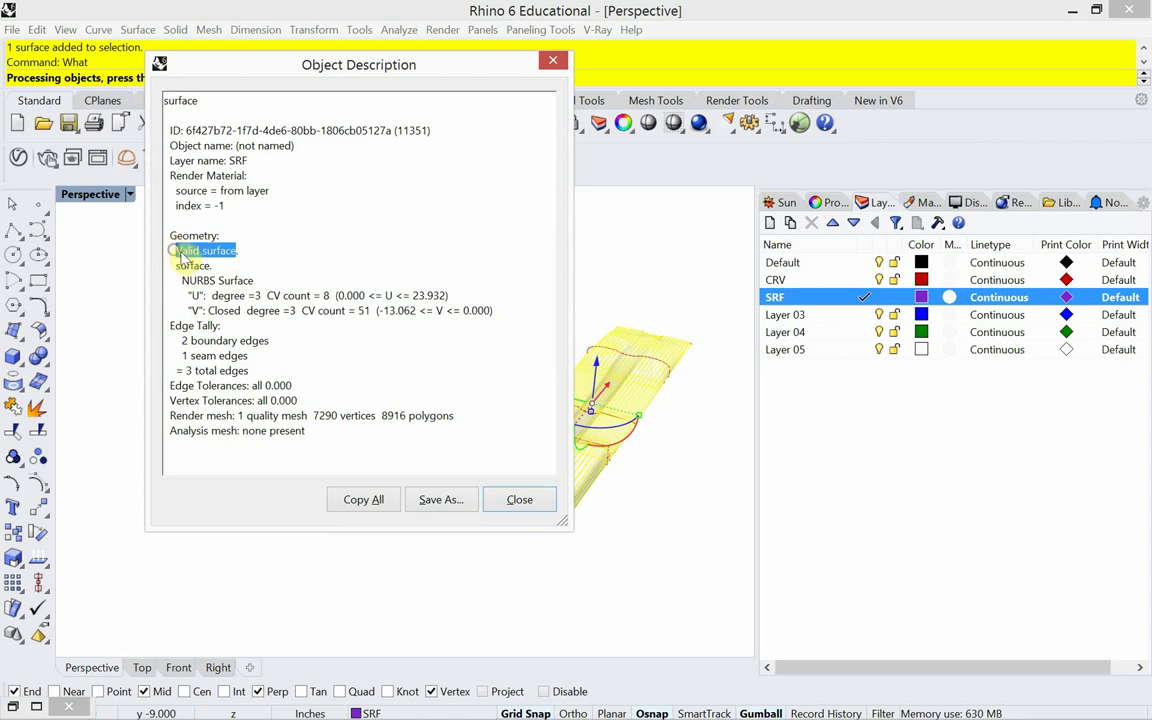
pyautogui.moveTo(253, 281); pyautogui.dragTo(180, 281)
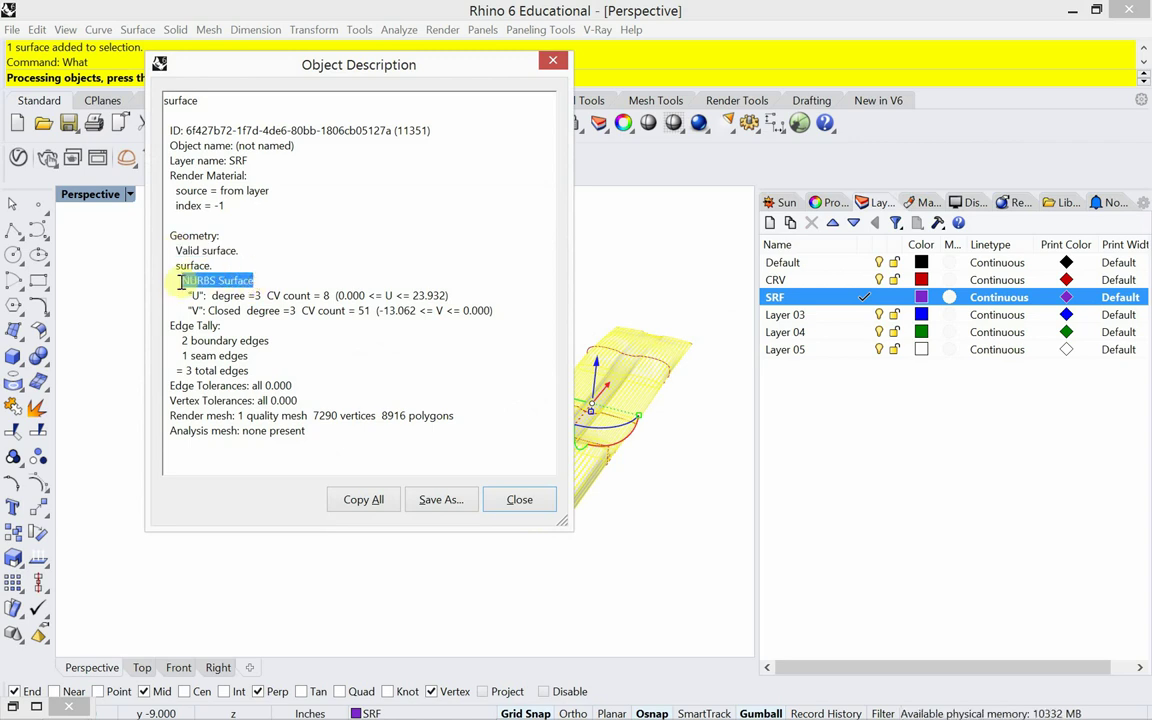
pyautogui.click(514, 500)
pyautogui.click(408, 537)
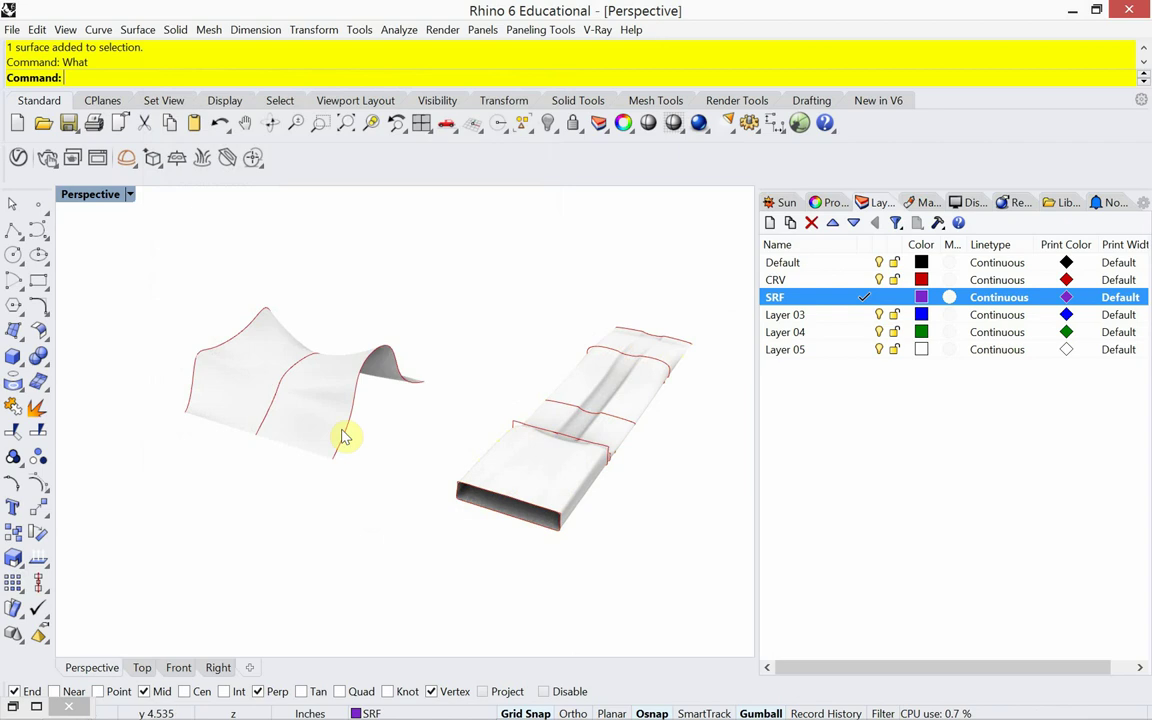
# Set the Perspective viewport's display mode to Wireframe.
pyautogui.click(130, 194)
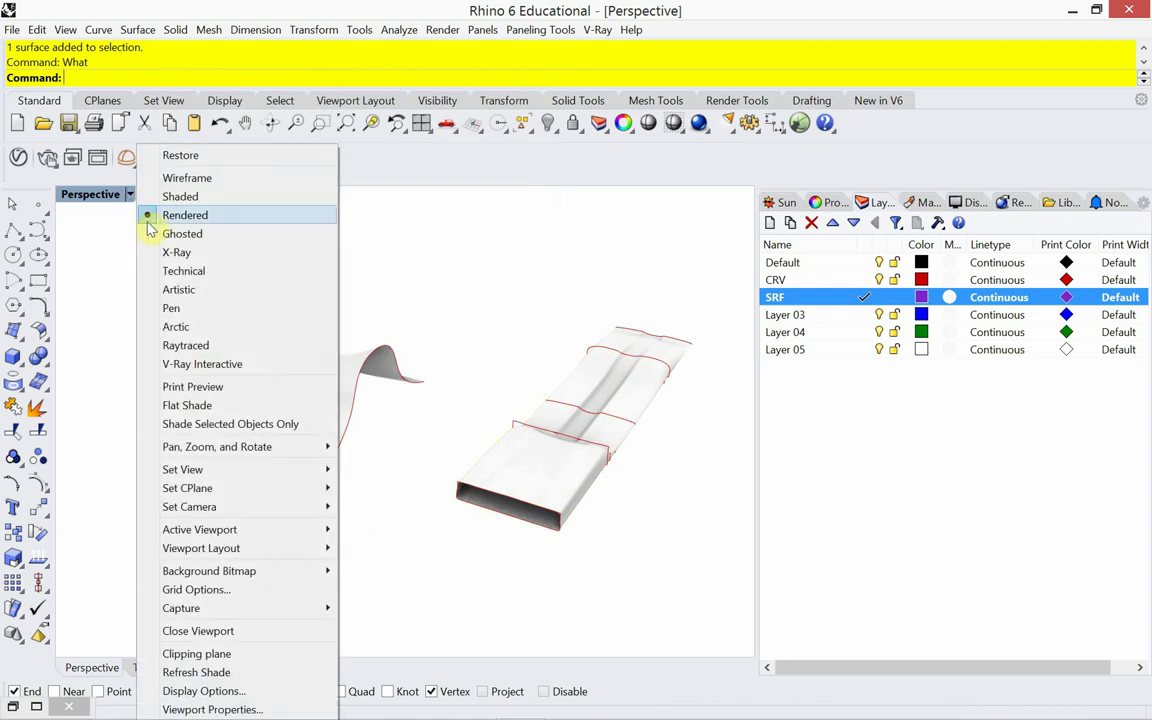
pyautogui.click(180, 177)
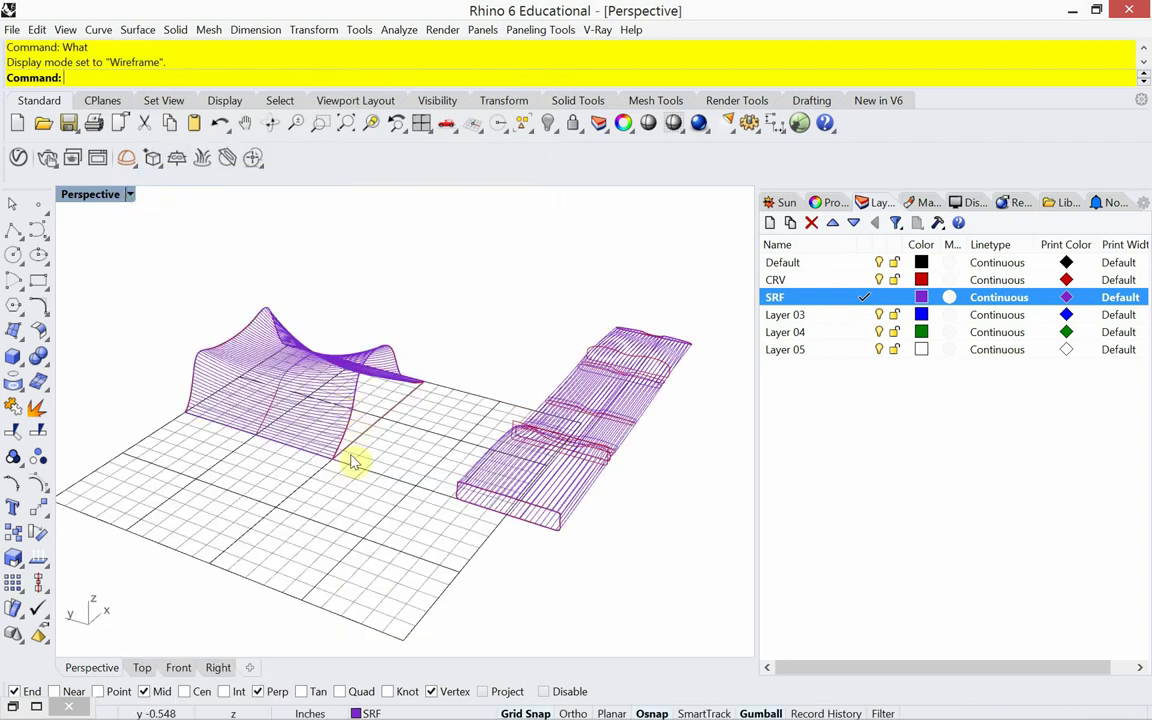
pyautogui.moveTo(338, 476); pyautogui.dragTo(357, 527, button='right')
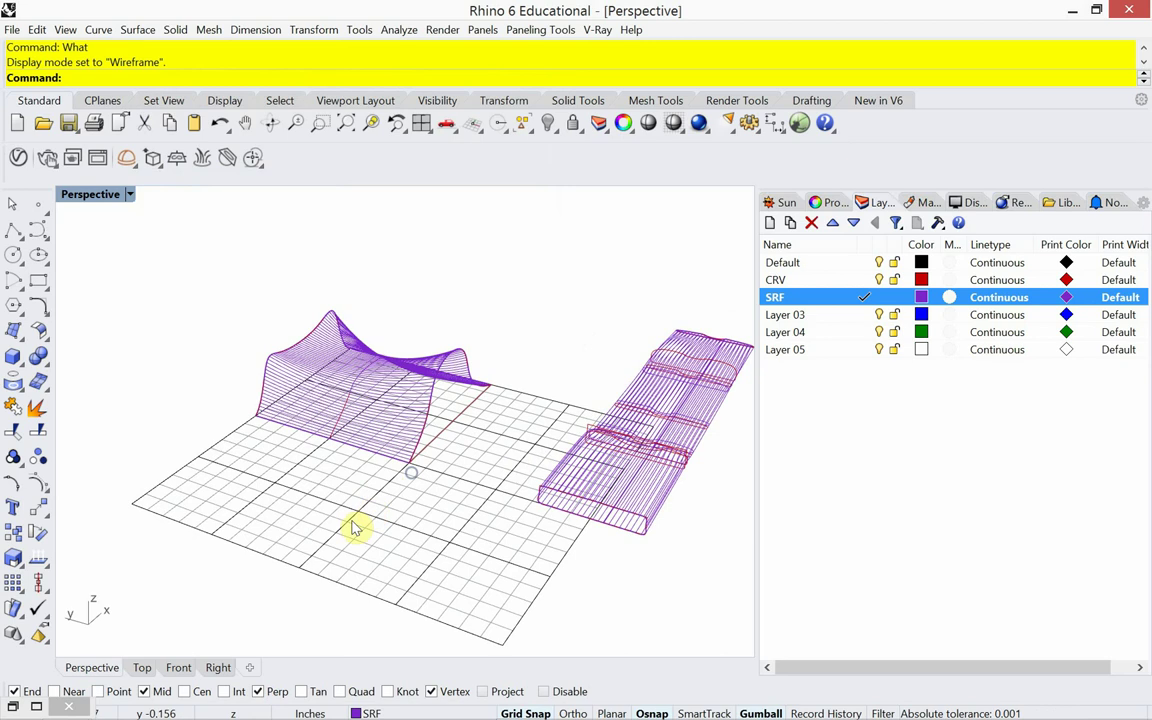
pyautogui.scroll(3, 343, 545)
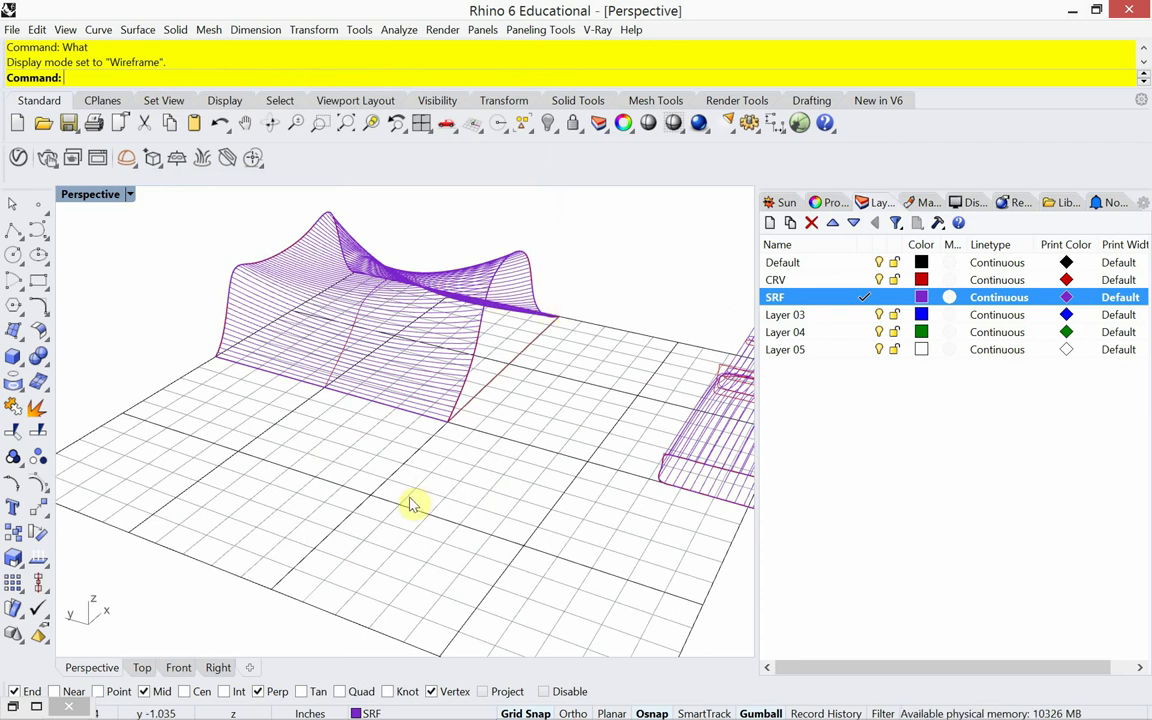
# Start an InterpCrv curve on the empty front part of the grid, placing its first two points about 1 inch apart.
pyautogui.write('InterpCrv')
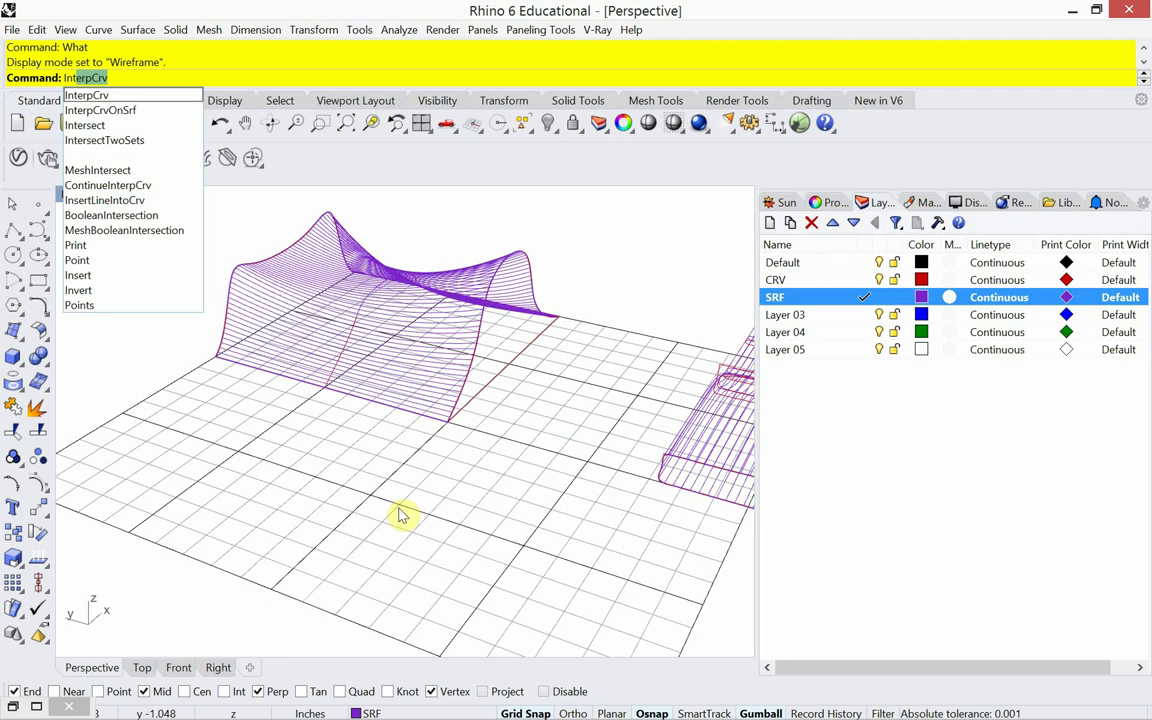
pyautogui.press('Return')
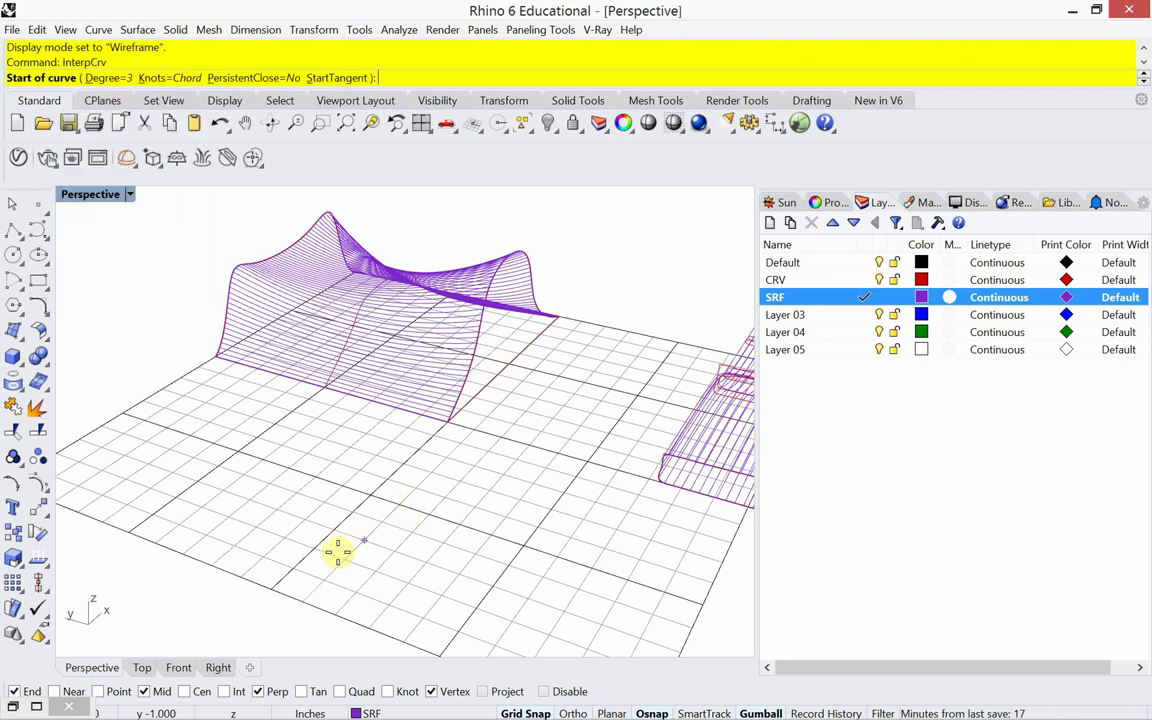
pyautogui.click(294, 592)
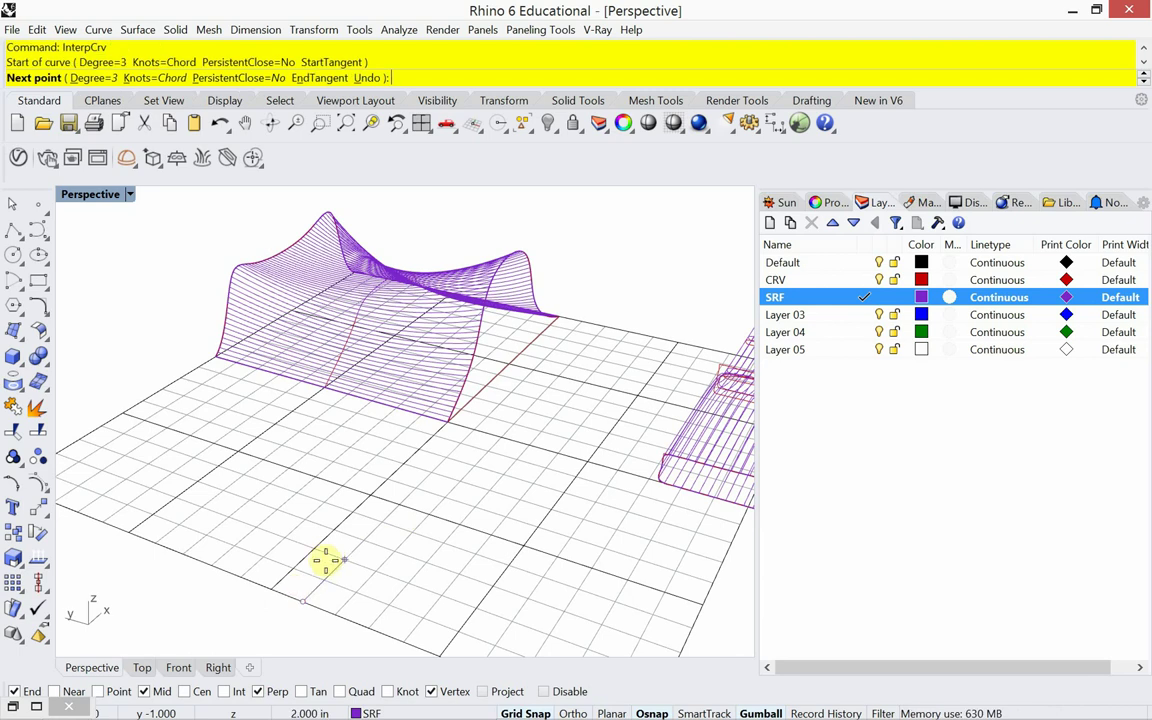
pyautogui.click(323, 576)
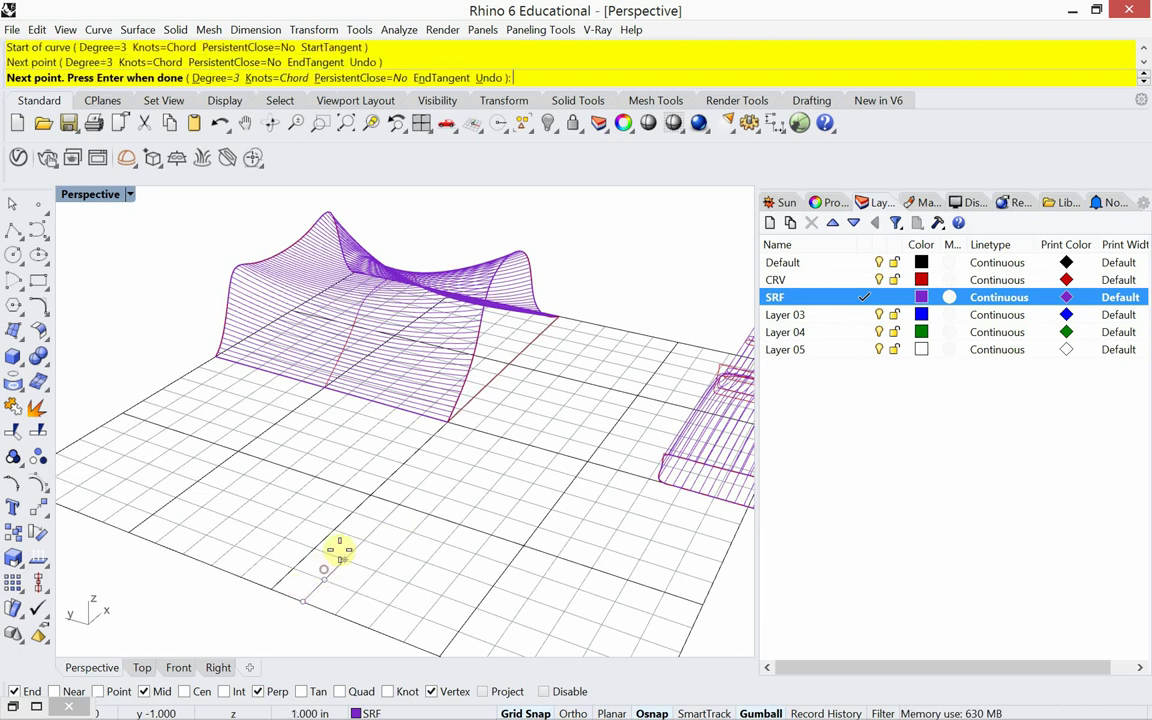
# Finish drawing the wavy interpolated curve across the ground grid in front of the lofted surface.
pyautogui.click(351, 513)
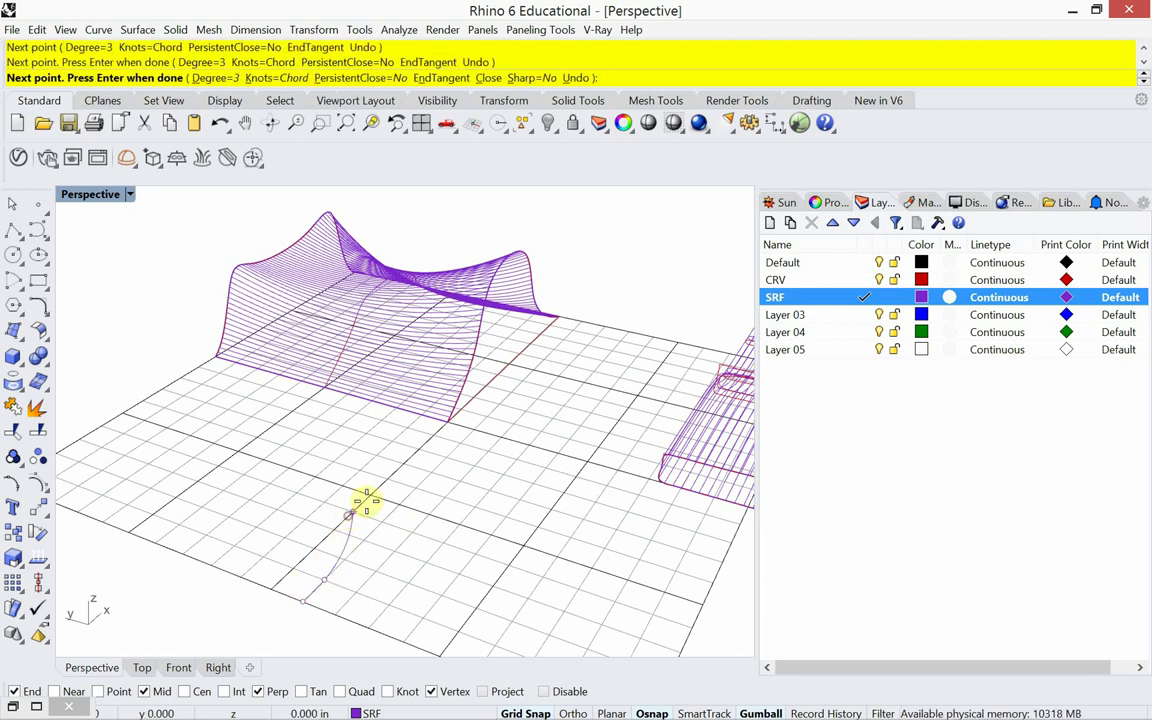
pyautogui.click(421, 470)
pyautogui.click(479, 467)
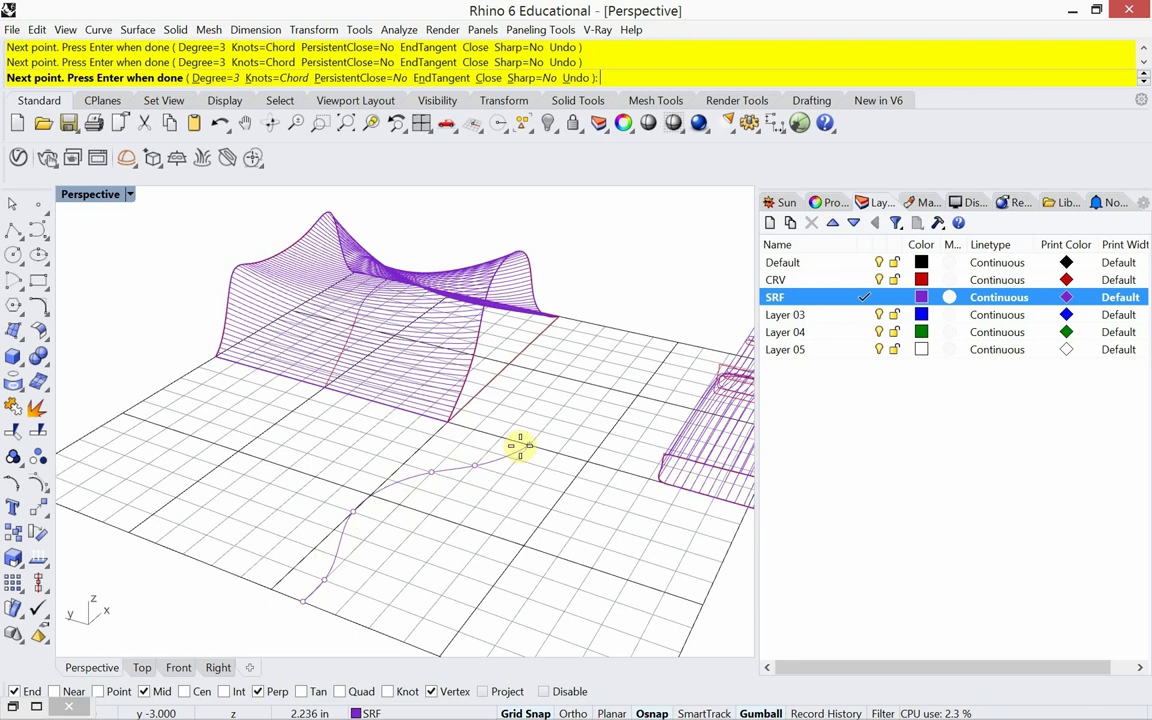
pyautogui.click(537, 430)
pyautogui.press('Return')
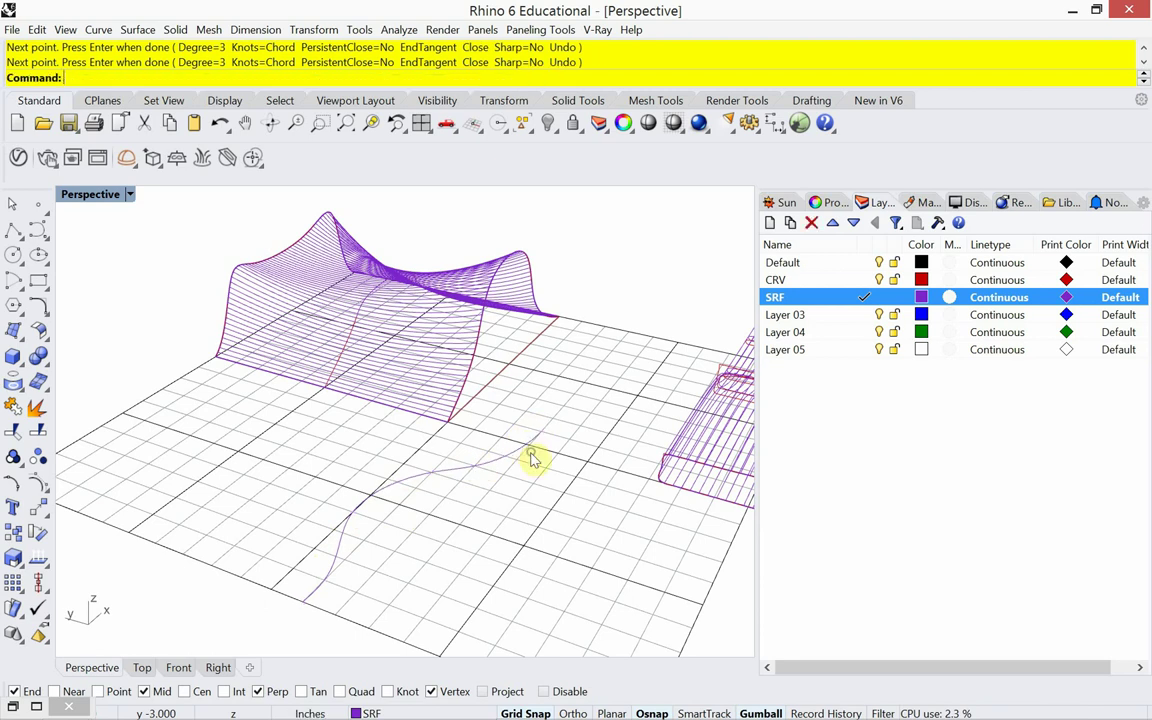
# Reassign the new wavy curve to the CRV layer.
pyautogui.click(470, 456)
pyautogui.click(815, 283)
pyautogui.rightClick(815, 283)
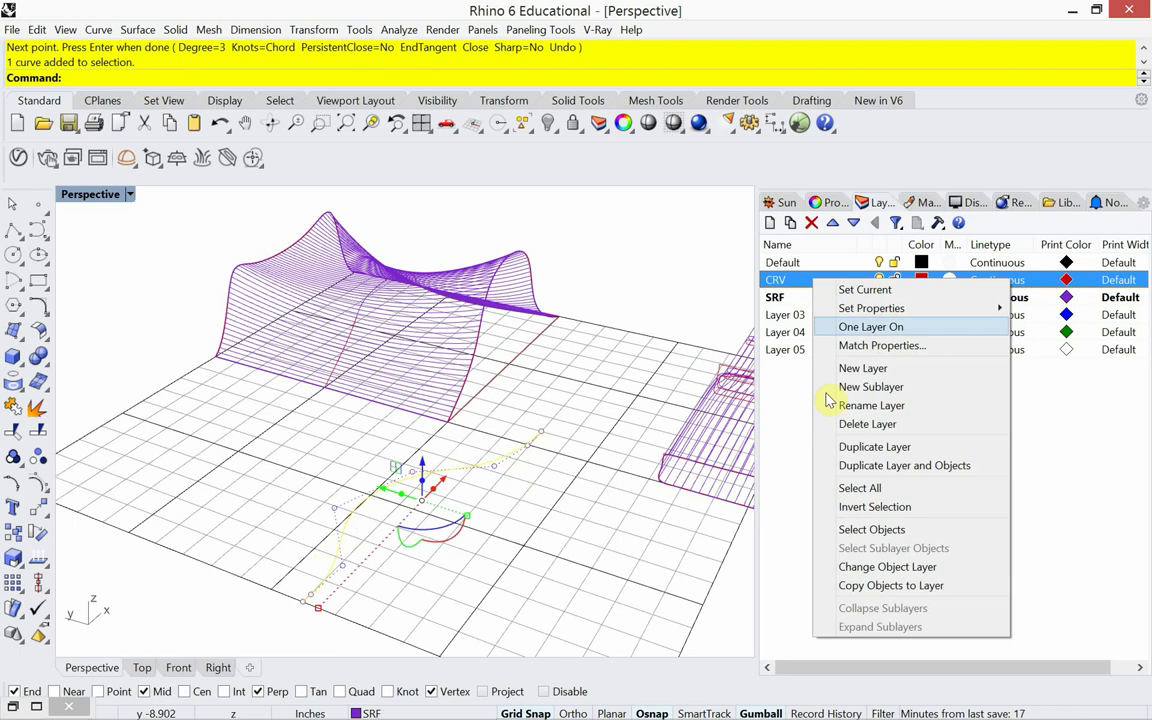
pyautogui.click(879, 566)
pyautogui.click(593, 528)
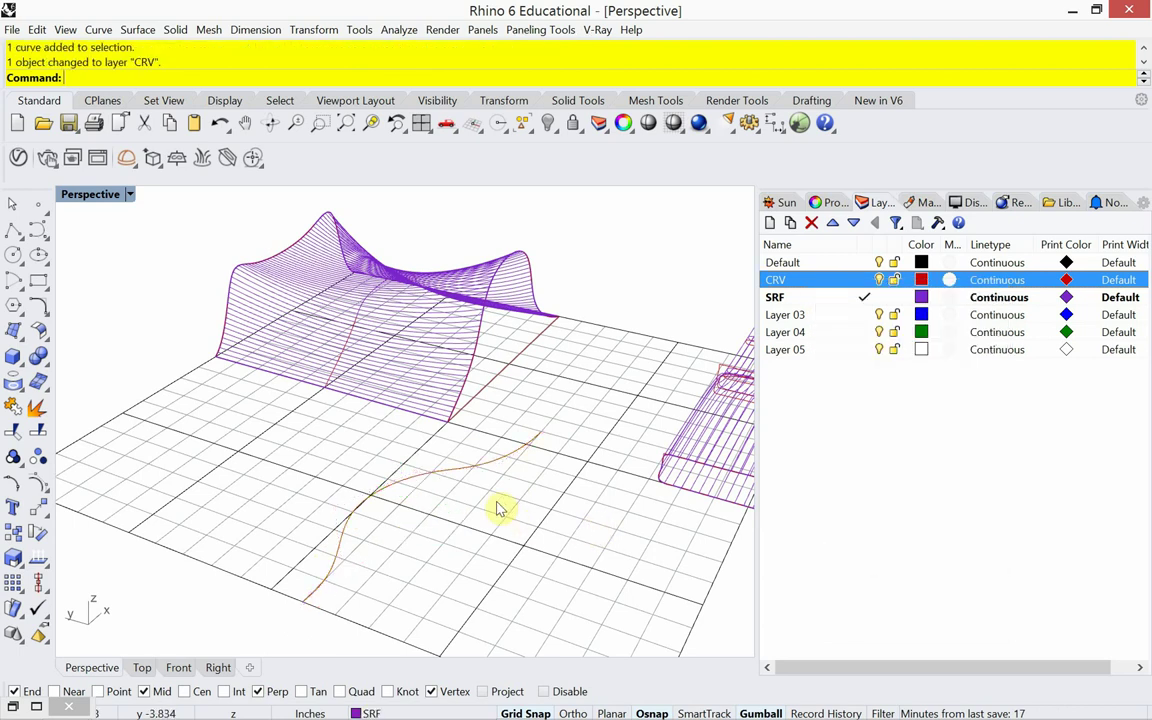
# Mirror a copy of the wavy curve across a plane along the grid's x direction, beside the curve's far end.
pyautogui.click(487, 474)
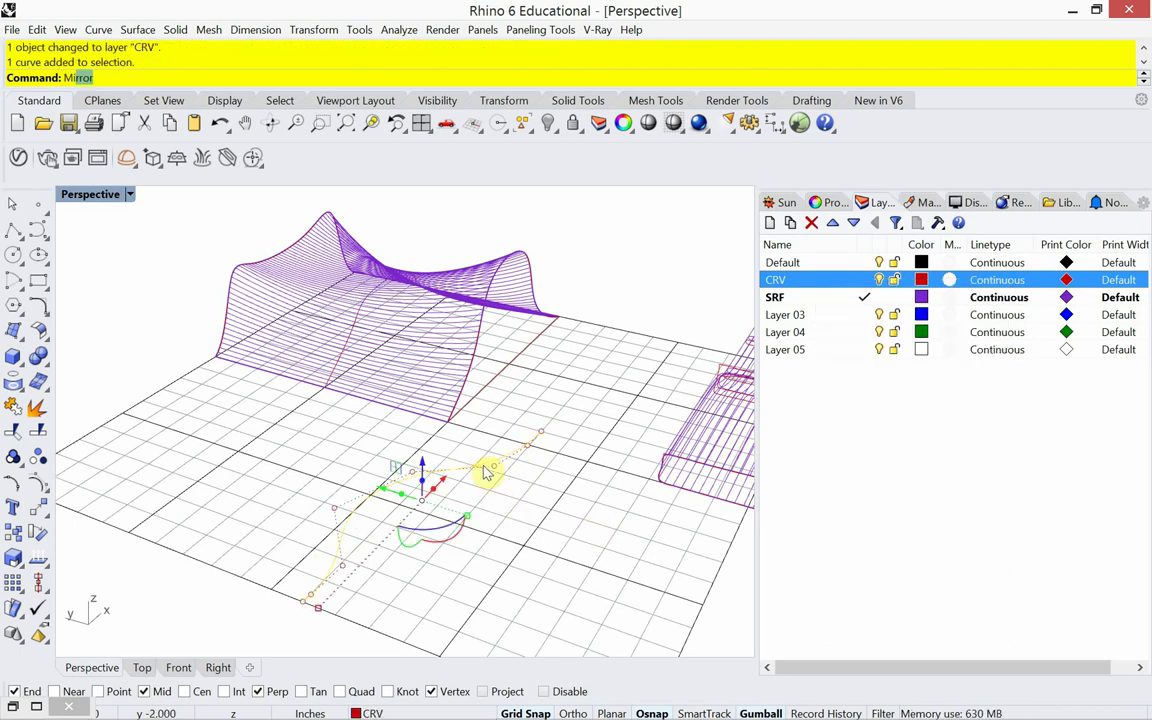
pyautogui.press('Return')
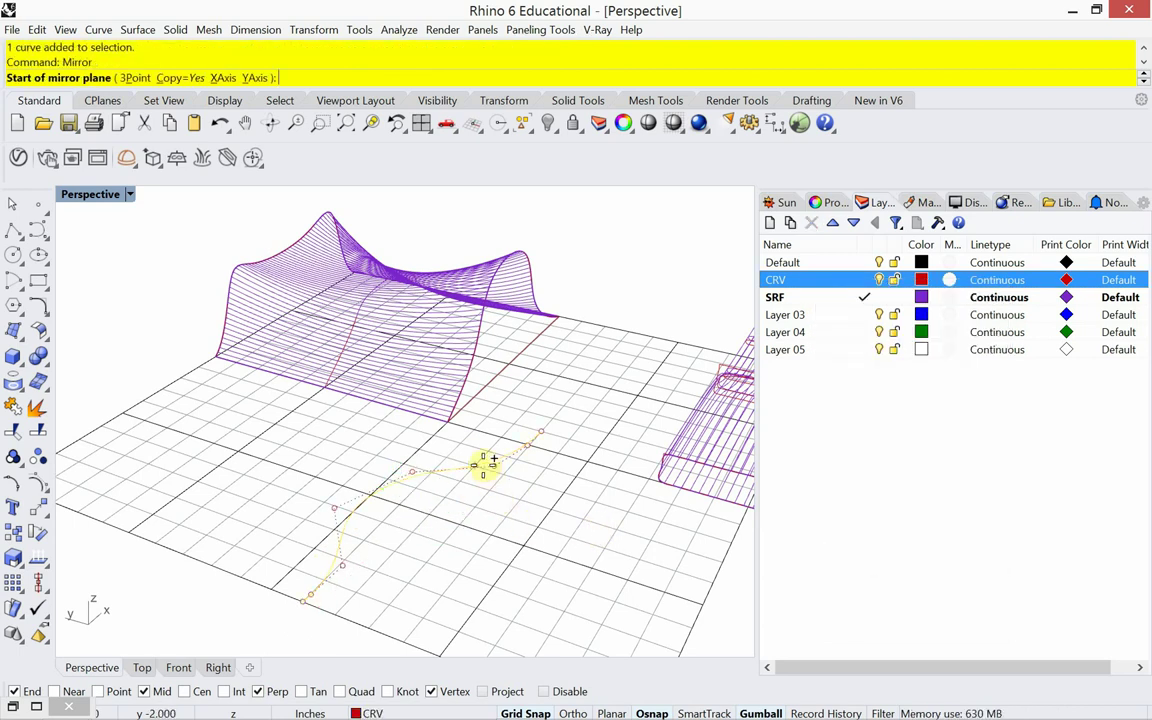
pyautogui.click(560, 438)
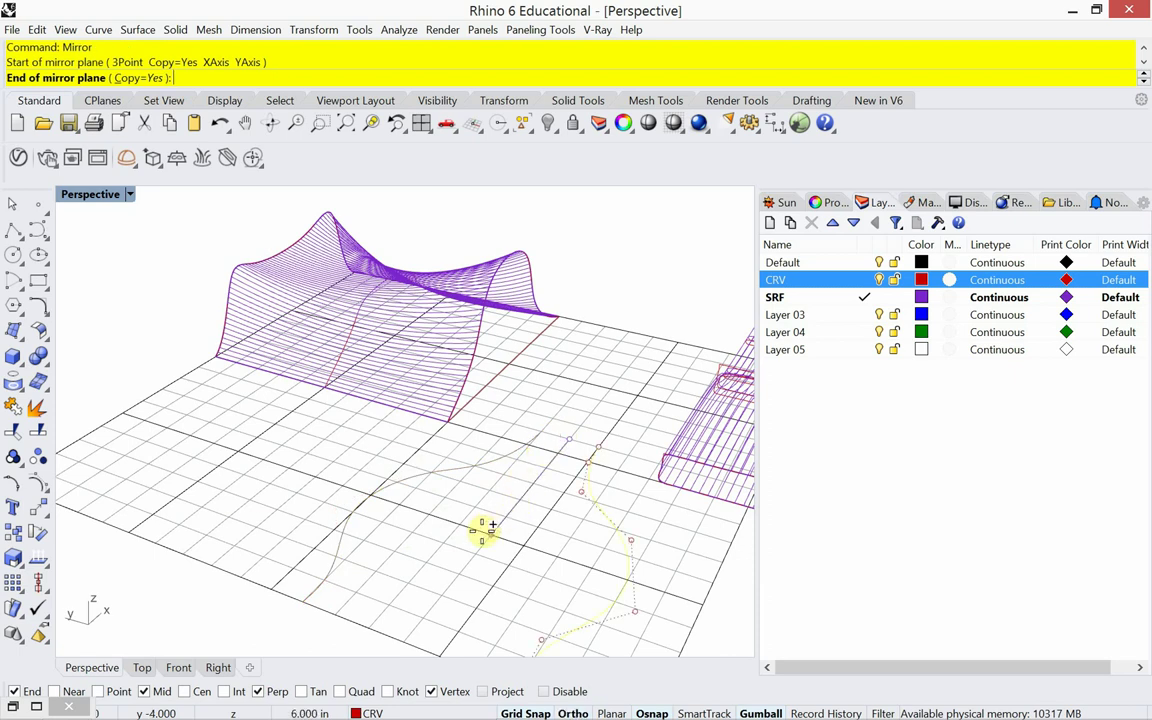
pyautogui.click(440, 577)
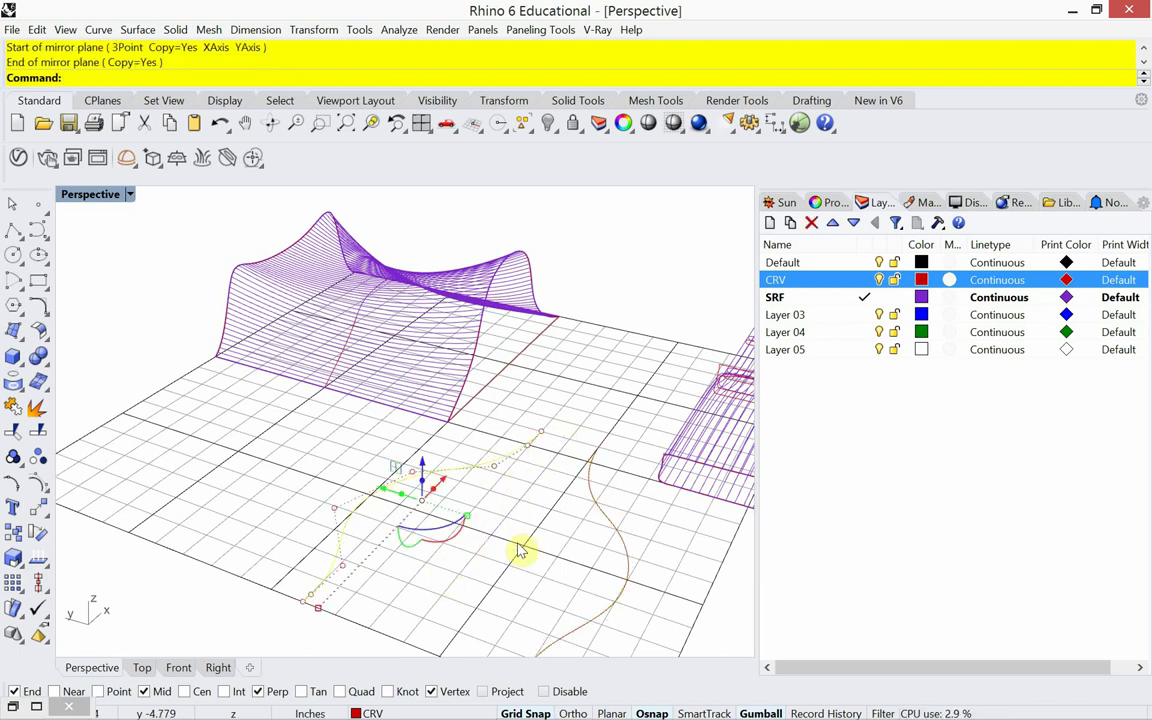
pyautogui.press('Escape')
# Move the mirrored curve 1 inch toward the original curve.
pyautogui.click(594, 505)
pyautogui.write('M')
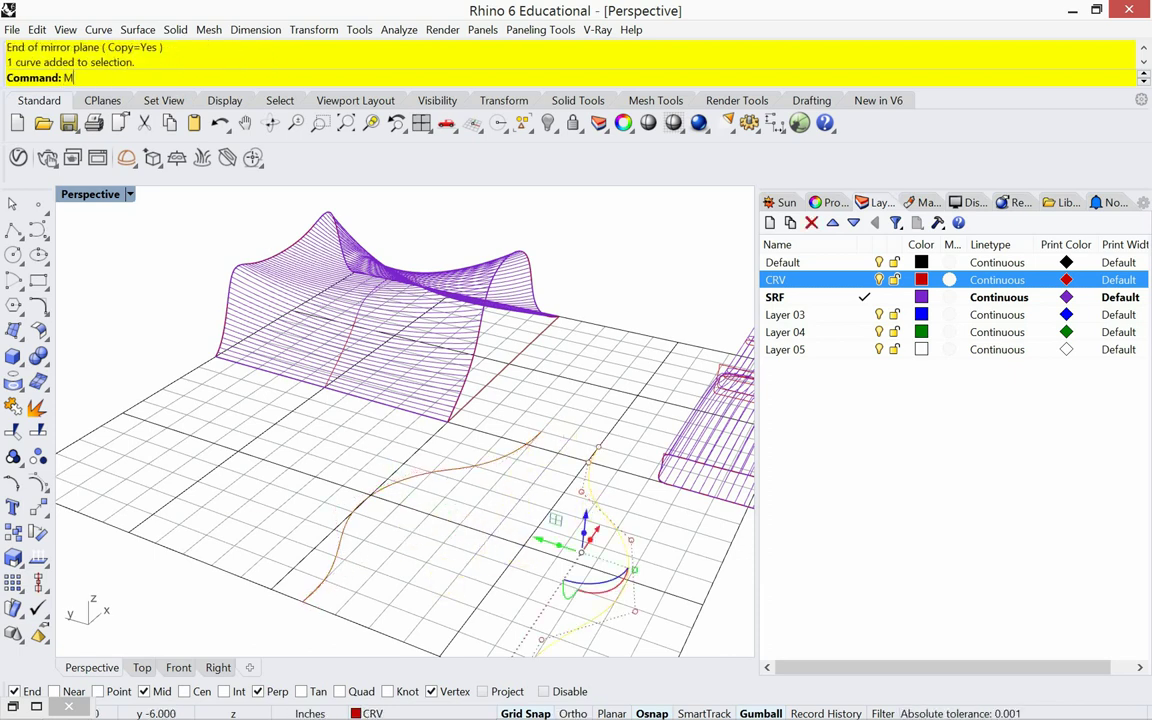
pyautogui.write('ove')
pyautogui.press('Return')
pyautogui.click(592, 500)
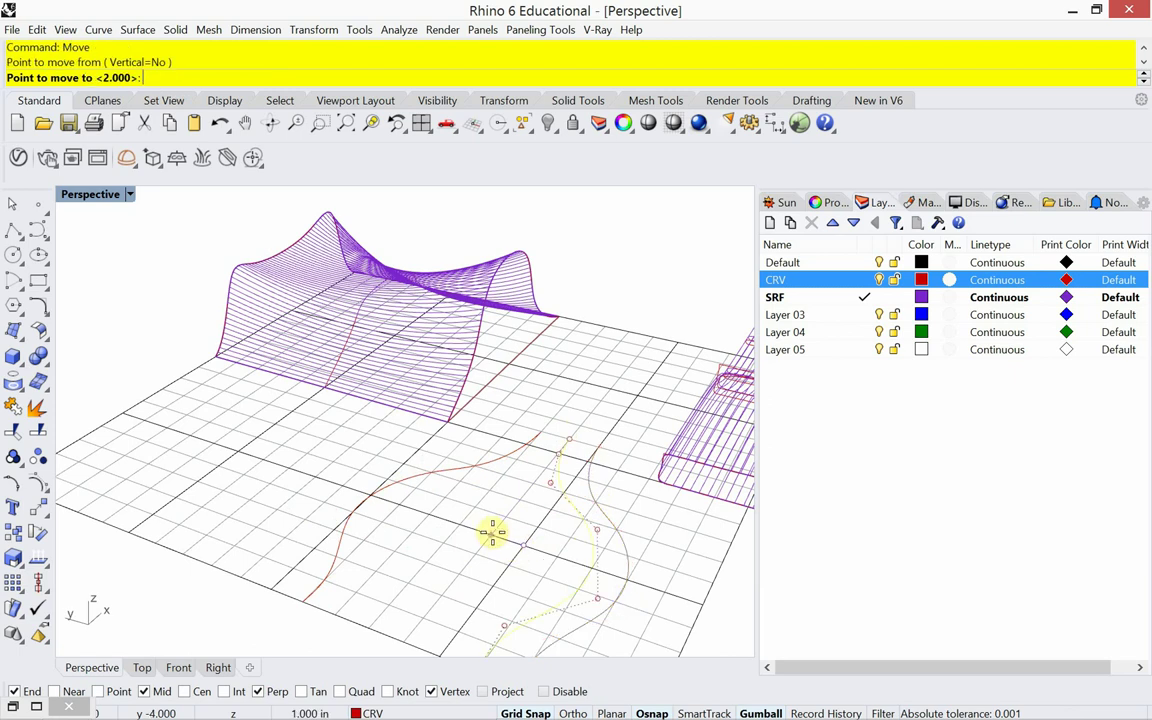
pyautogui.click(480, 525)
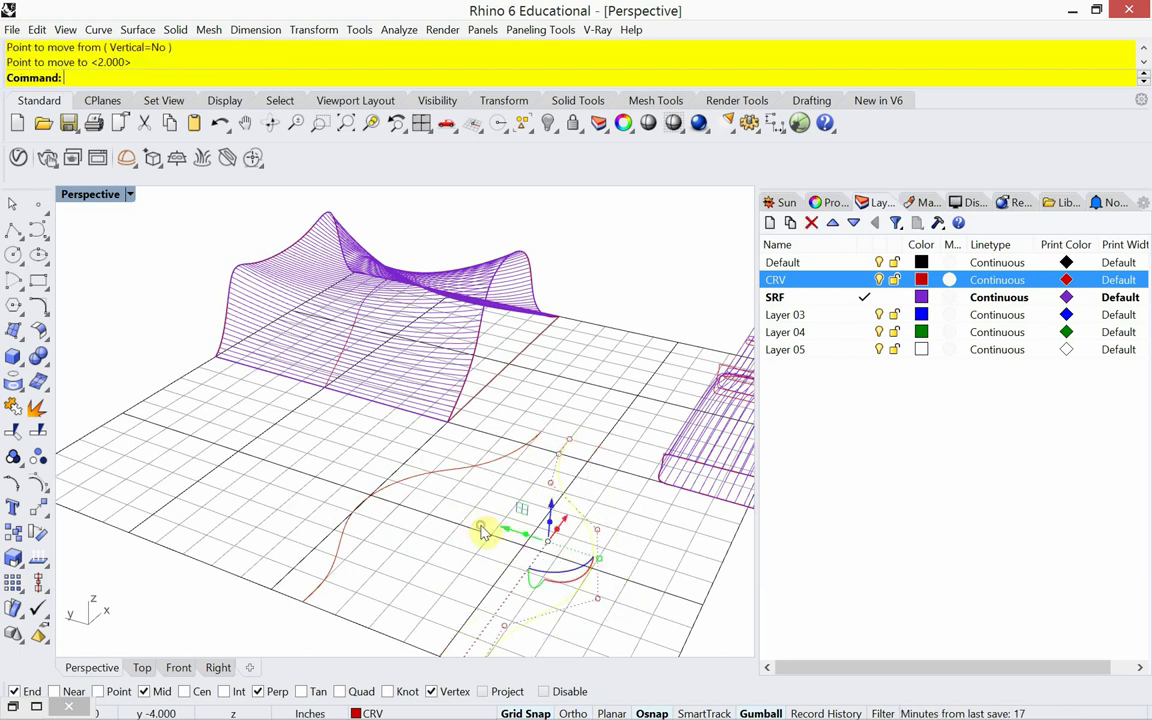
pyautogui.click(481, 532)
pyautogui.scroll(-2, 481, 532)
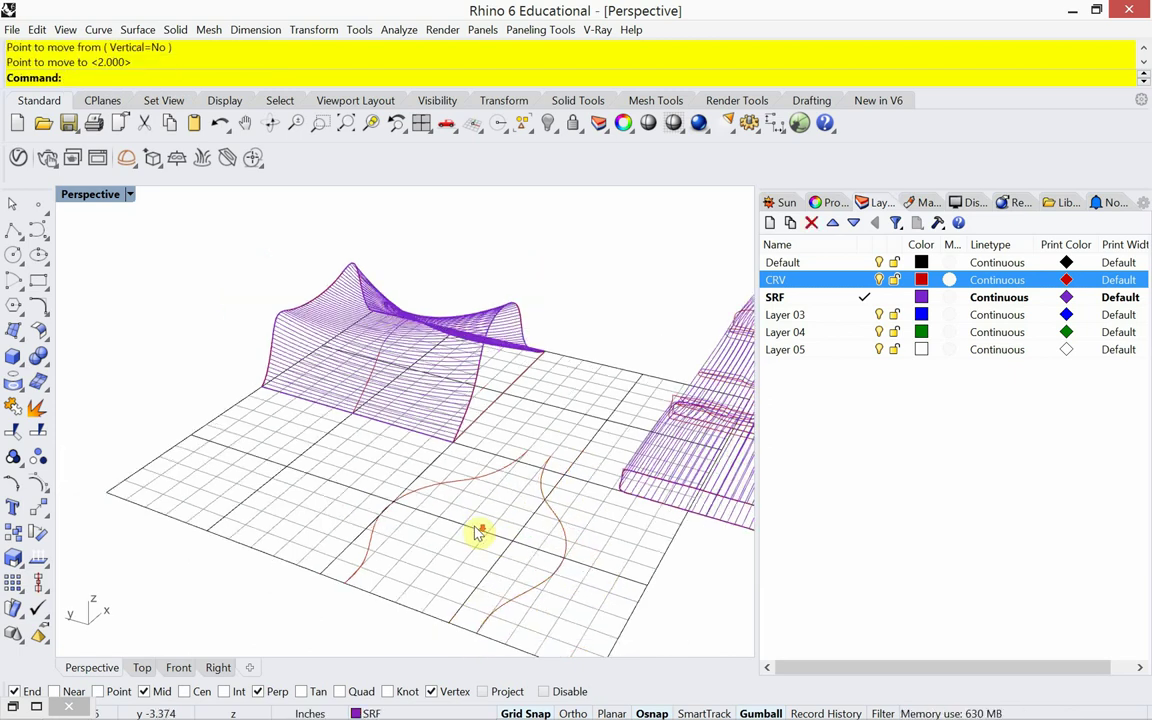
# Draw two straight lines connecting the far ends and the near ends of the two wavy curves.
pyautogui.write('Line')
pyautogui.press('Return')
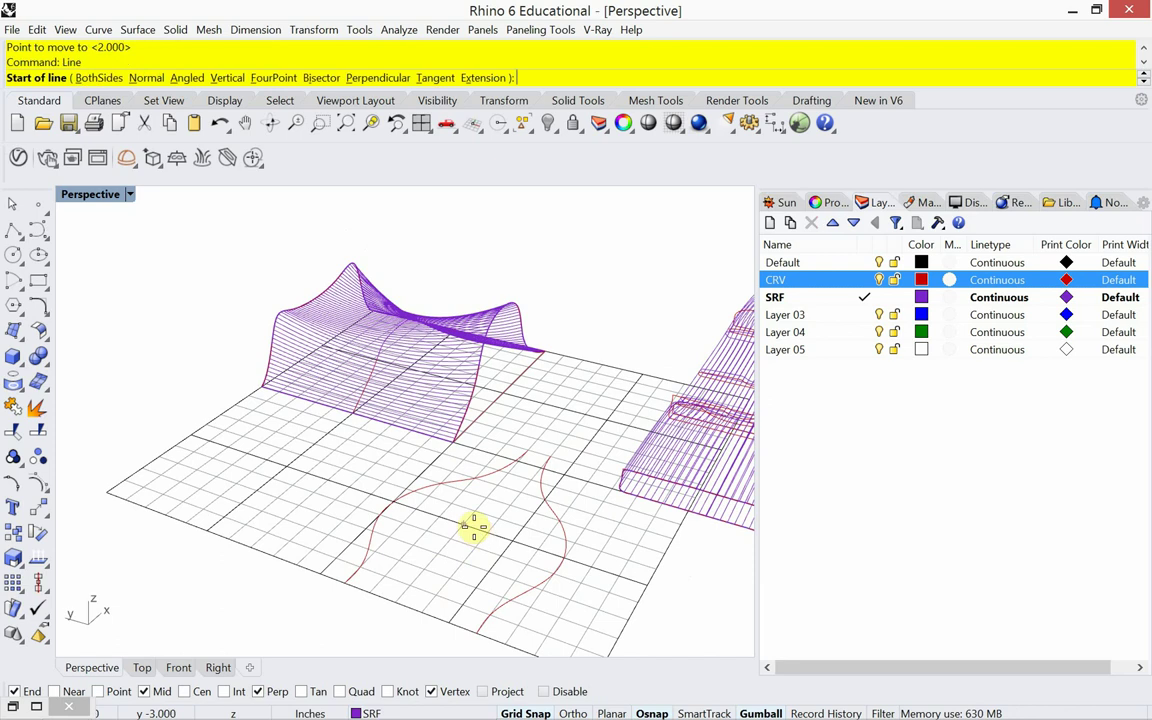
pyautogui.click(530, 456)
pyautogui.press('Escape')
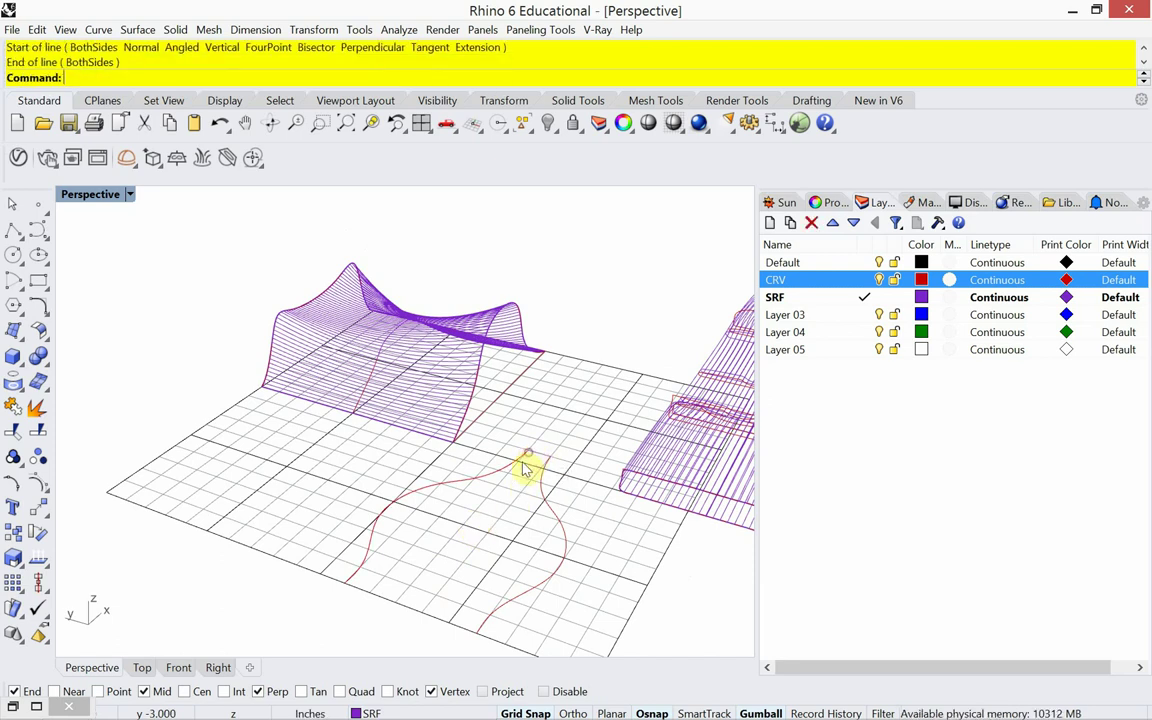
pyautogui.press('Return')
pyautogui.click(476, 628)
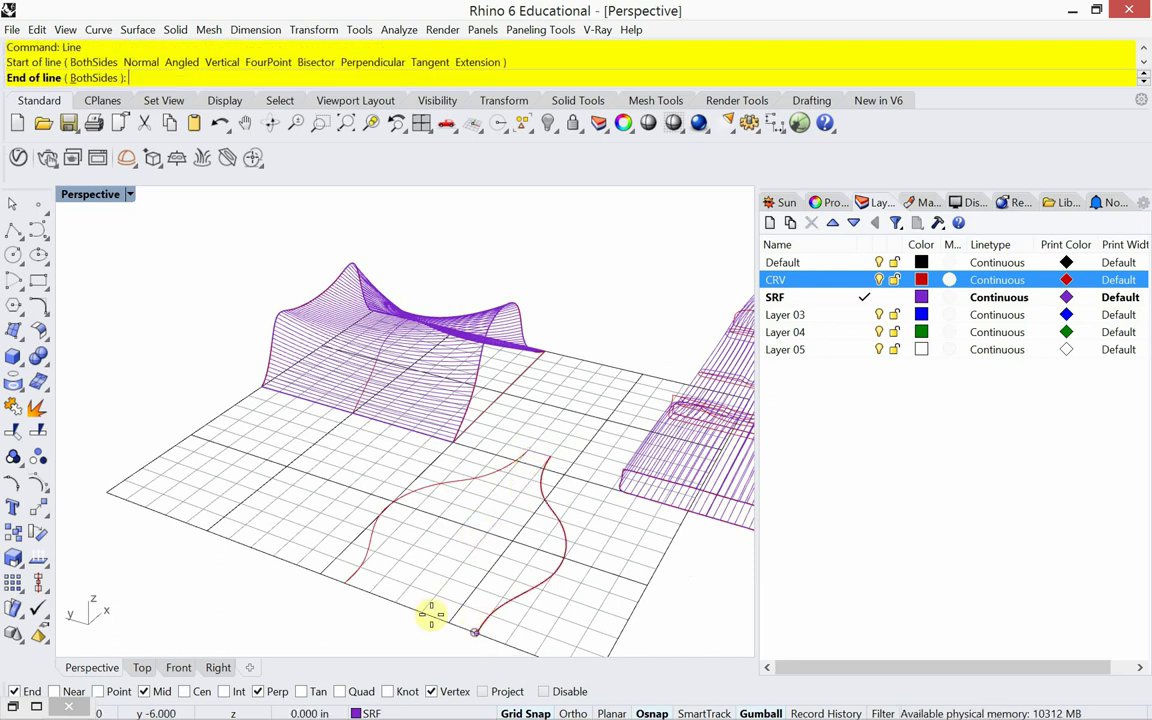
pyautogui.click(347, 582)
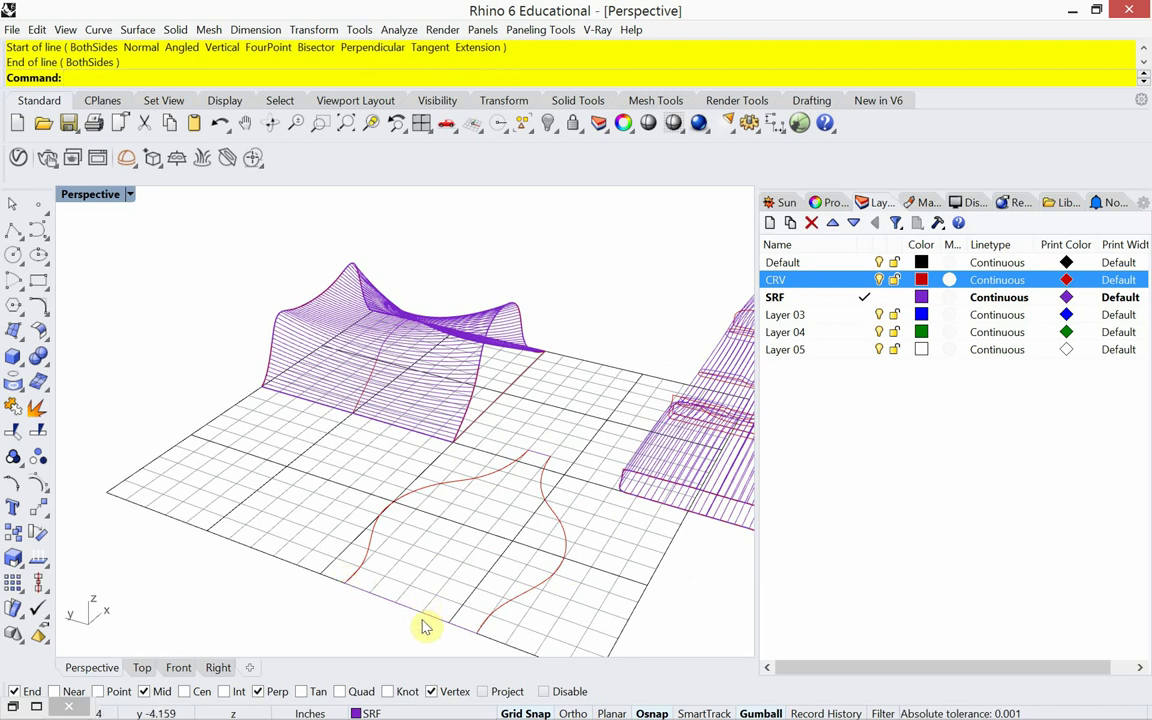
# Join the two wavy curves and the two connecting lines into one closed curve.
pyautogui.keyDown('shift'); pyautogui.moveTo(422, 627); pyautogui.dragTo(368, 540, button='right'); pyautogui.keyUp('shift')
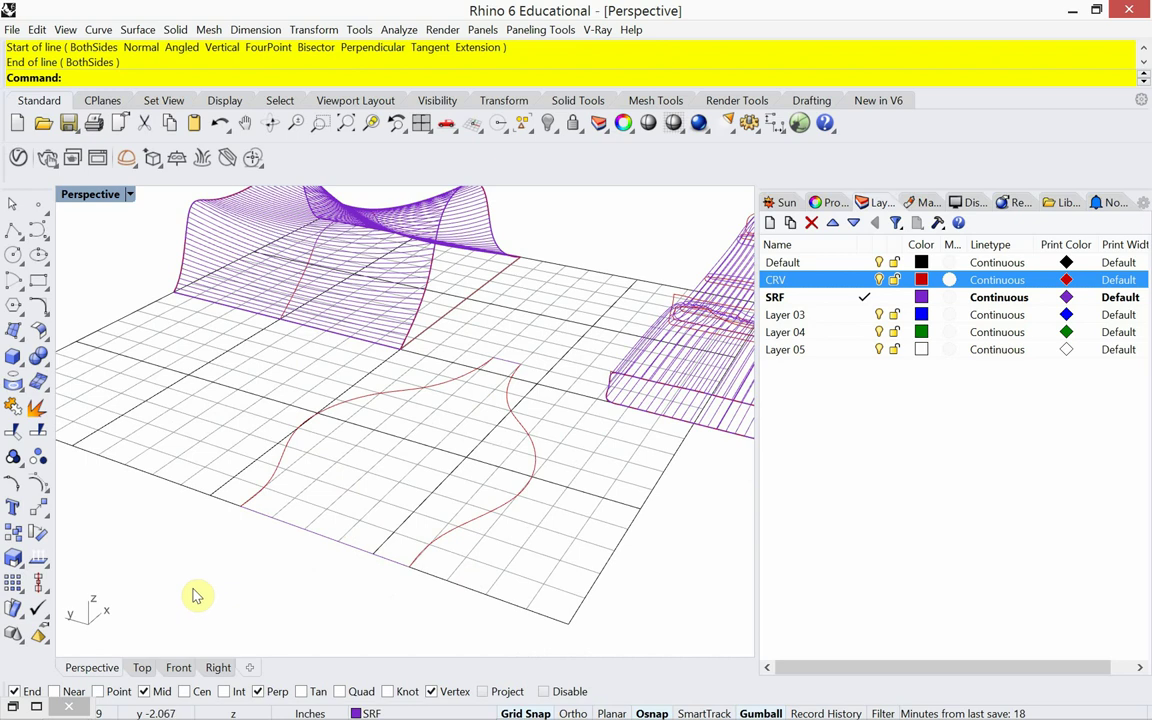
pyautogui.moveTo(170, 600); pyautogui.dragTo(543, 365)
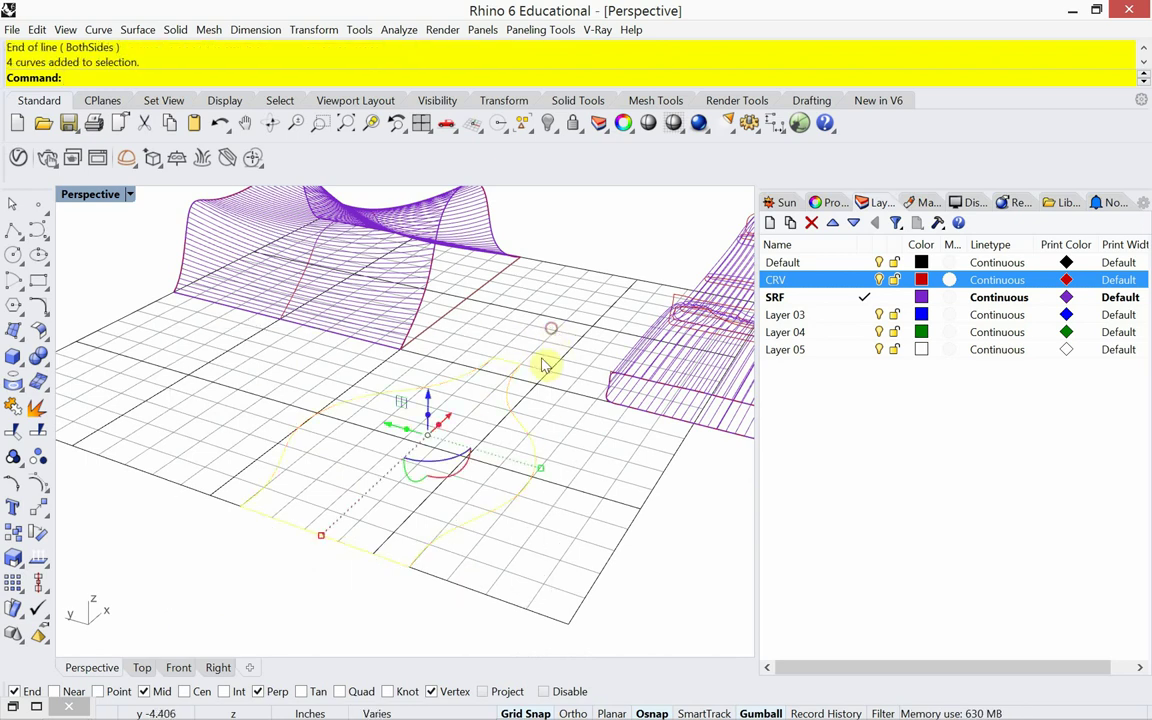
pyautogui.write('j')
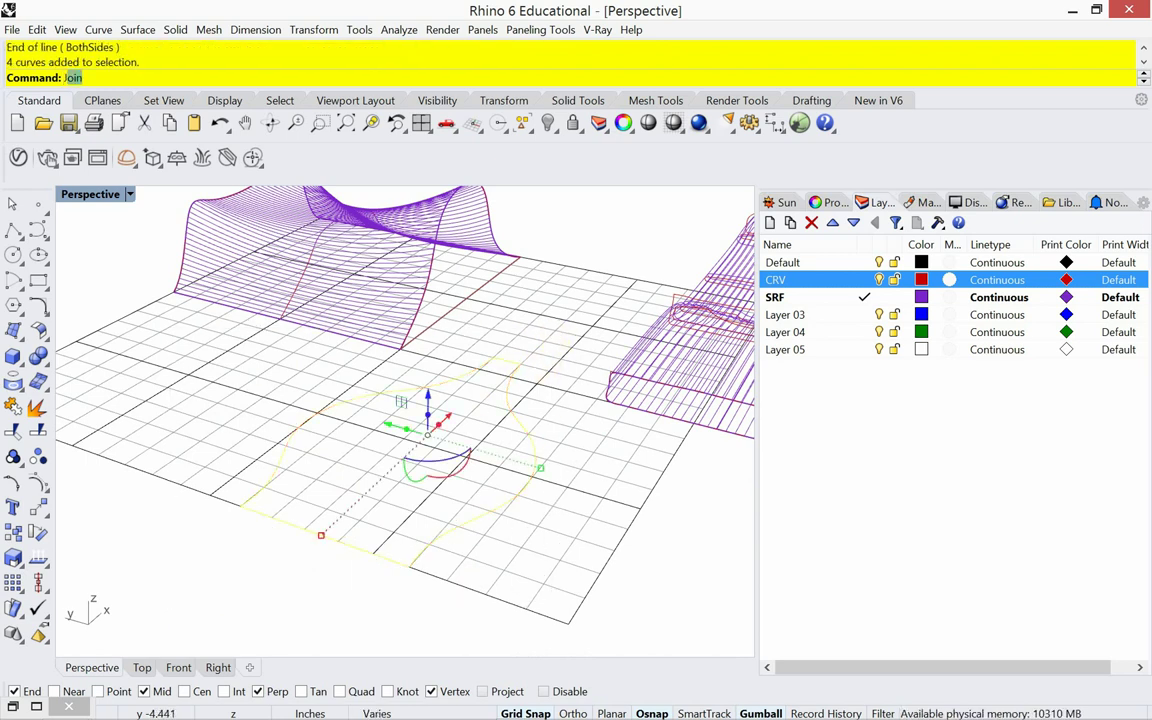
pyautogui.press('Return')
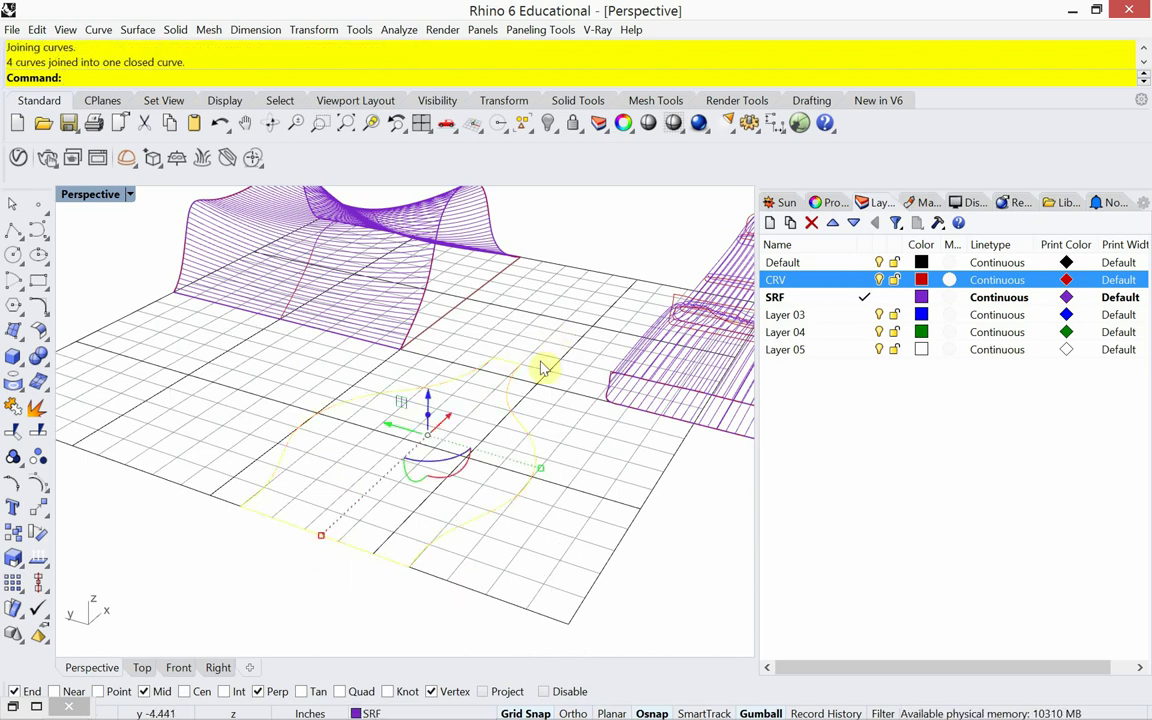
pyautogui.press('Escape')
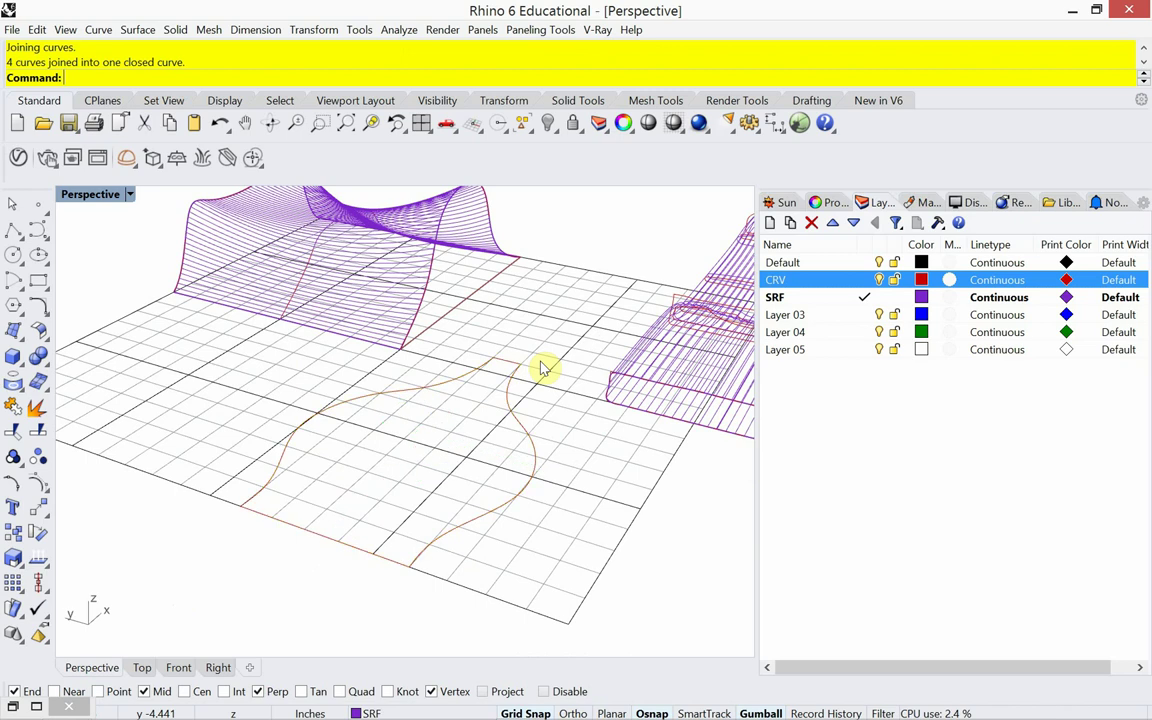
# Shift the four control points around the mirrored side's near corner inward by about one grid square.
pyautogui.click(516, 414)
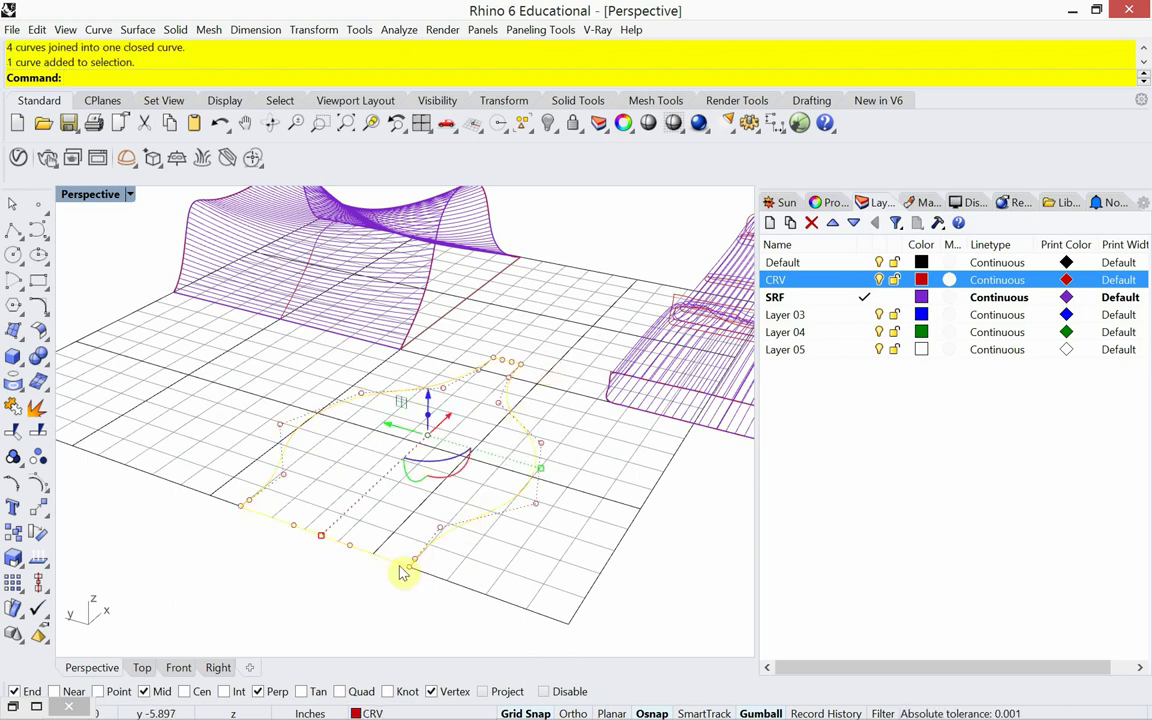
pyautogui.moveTo(307, 614); pyautogui.dragTo(468, 511)
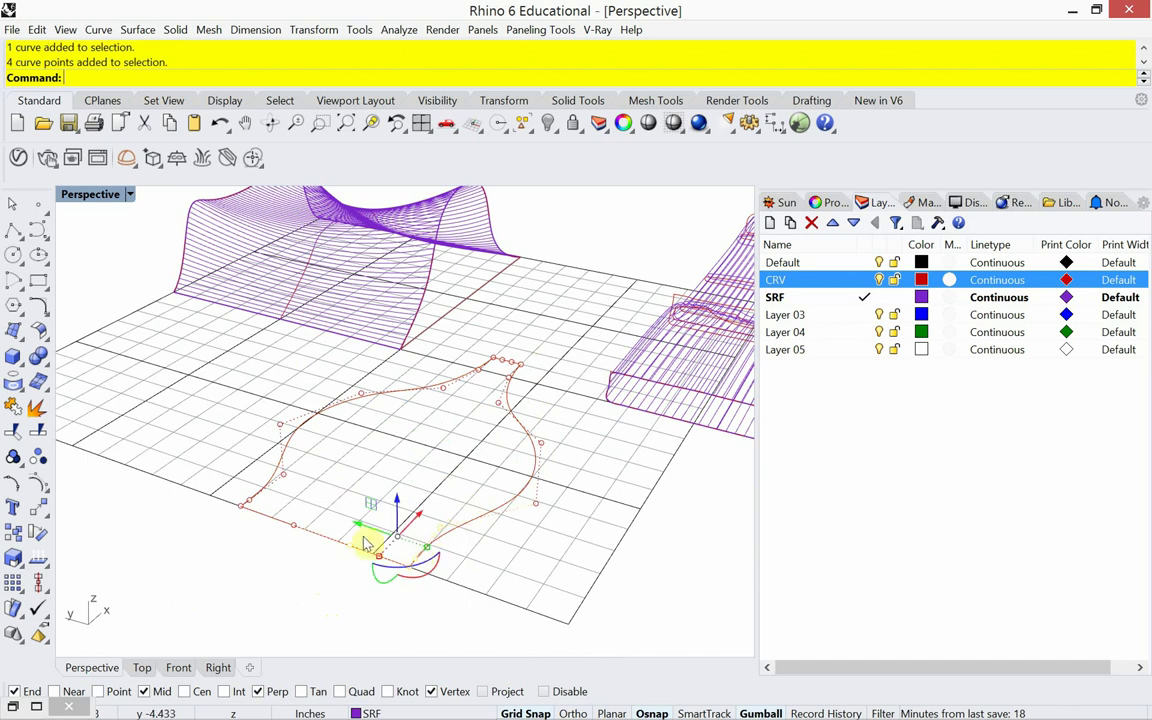
pyautogui.moveTo(366, 543); pyautogui.dragTo(321, 504)
pyautogui.click(236, 560)
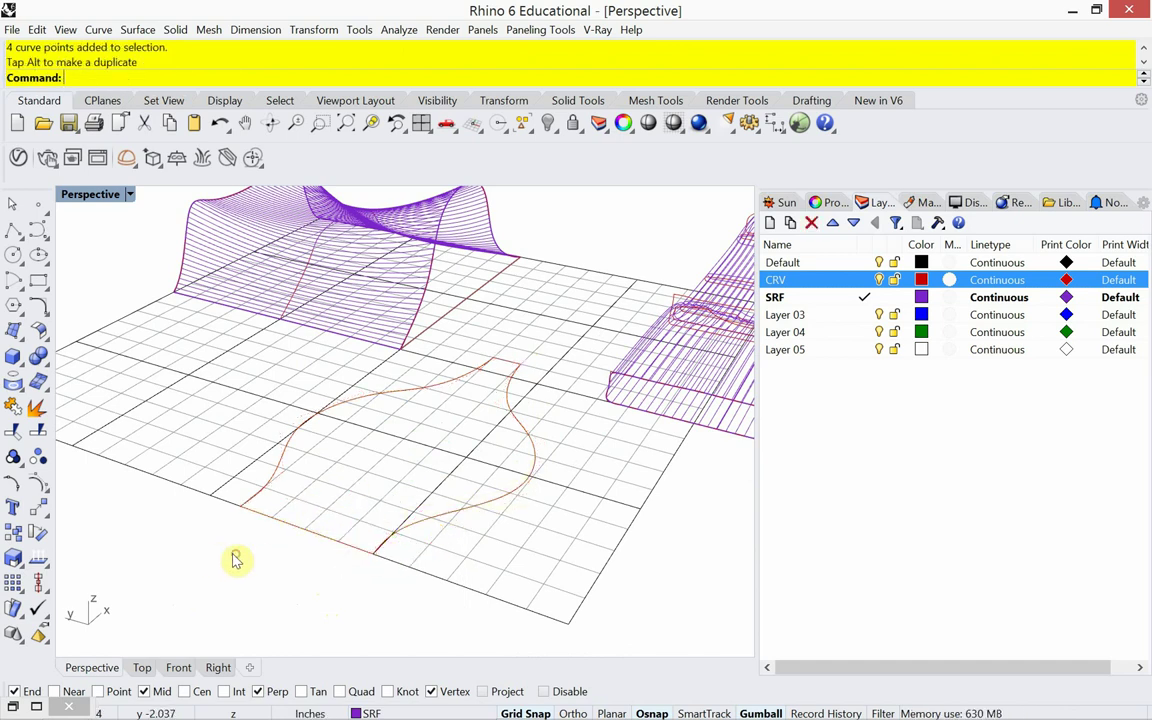
# Move the control points at the original side's near corner inward with grid snapping off, narrowing the near edge.
pyautogui.moveTo(211, 548); pyautogui.dragTo(288, 412)
pyautogui.click(251, 508)
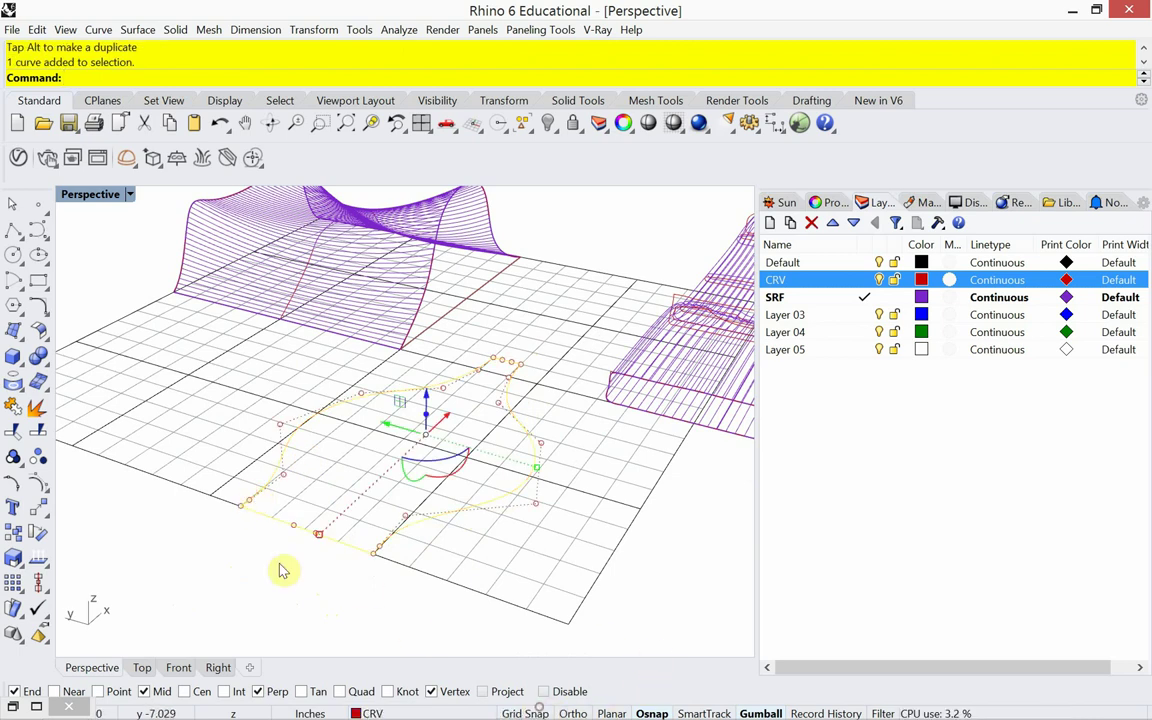
pyautogui.click(231, 537)
pyautogui.moveTo(231, 537); pyautogui.dragTo(265, 520)
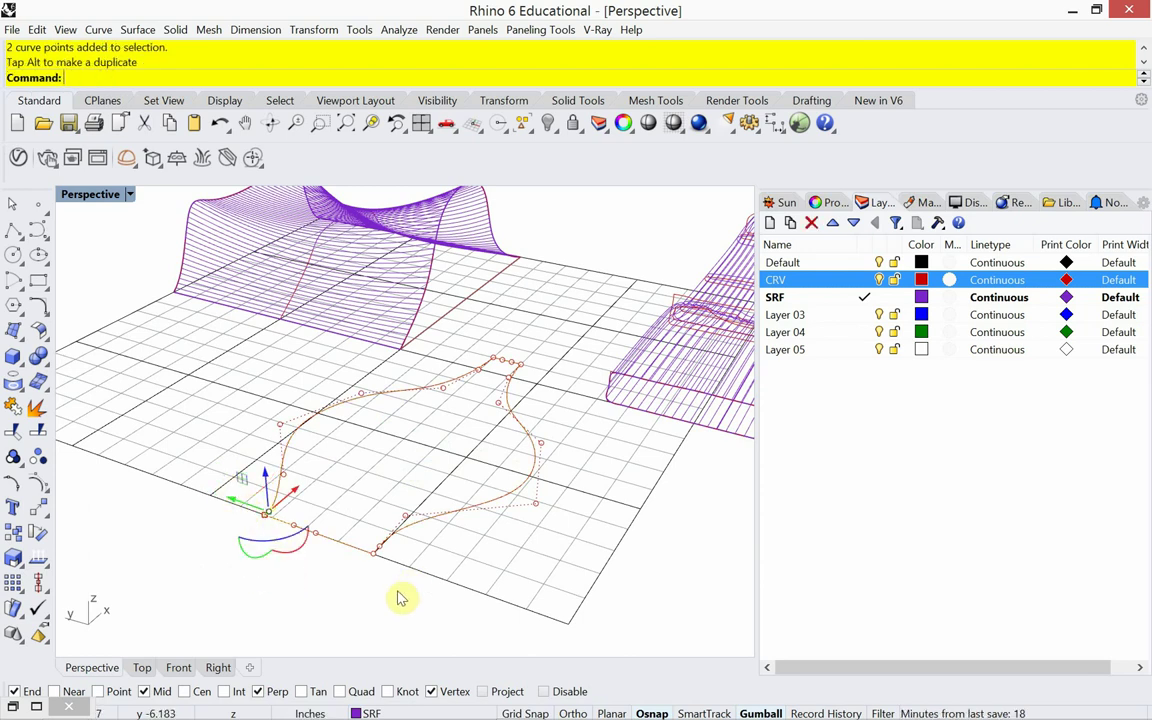
# Shift the mirrored side's four near control points and the original side's three middle control points inward to make the outline asymmetric.
pyautogui.moveTo(350, 611); pyautogui.dragTo(560, 486)
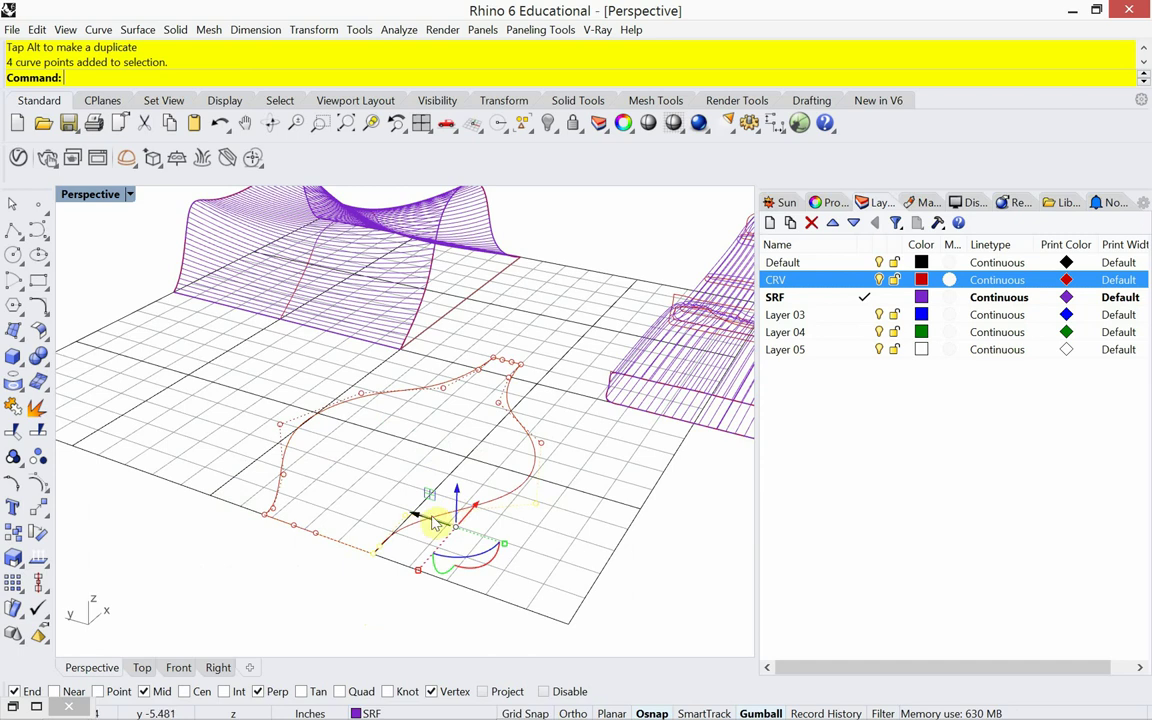
pyautogui.moveTo(420, 527); pyautogui.dragTo(352, 495)
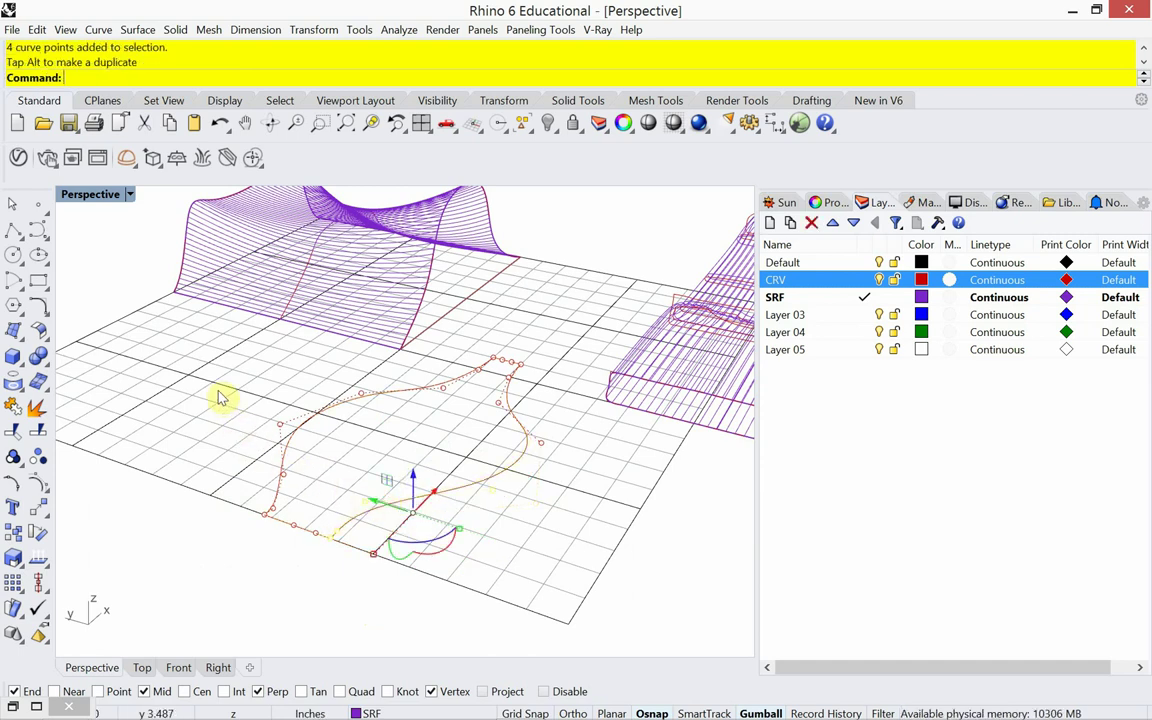
pyautogui.moveTo(218, 387); pyautogui.dragTo(404, 481)
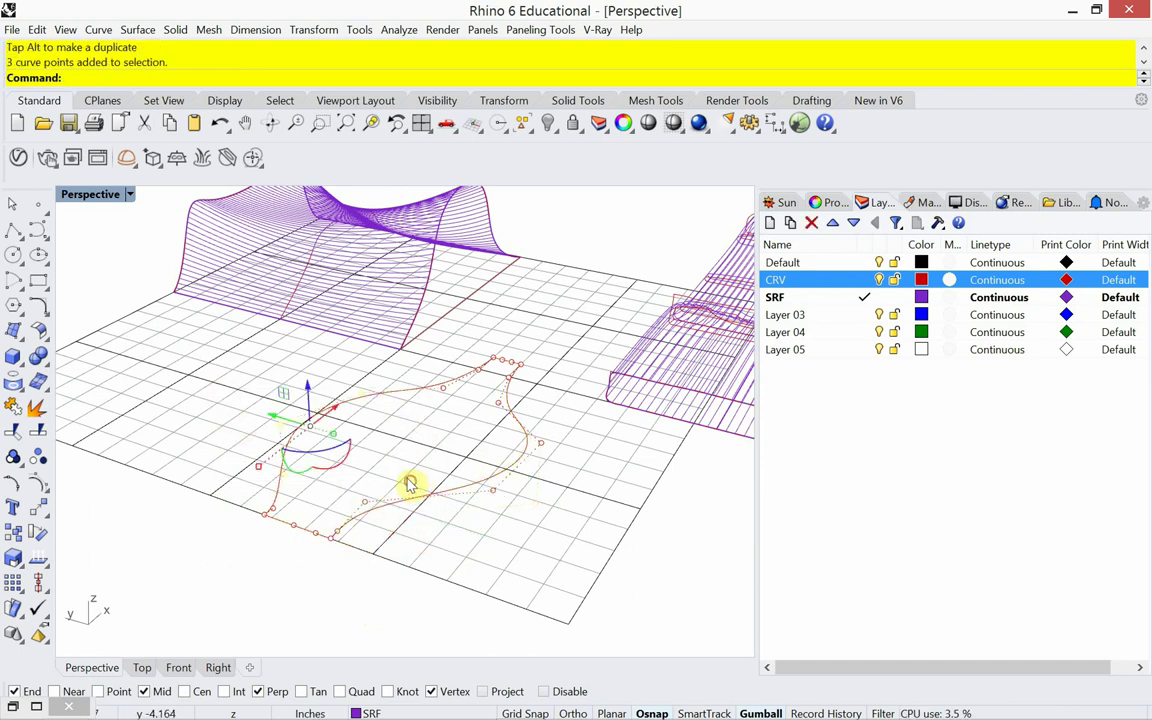
pyautogui.moveTo(276, 424); pyautogui.dragTo(311, 437)
pyautogui.press('Escape')
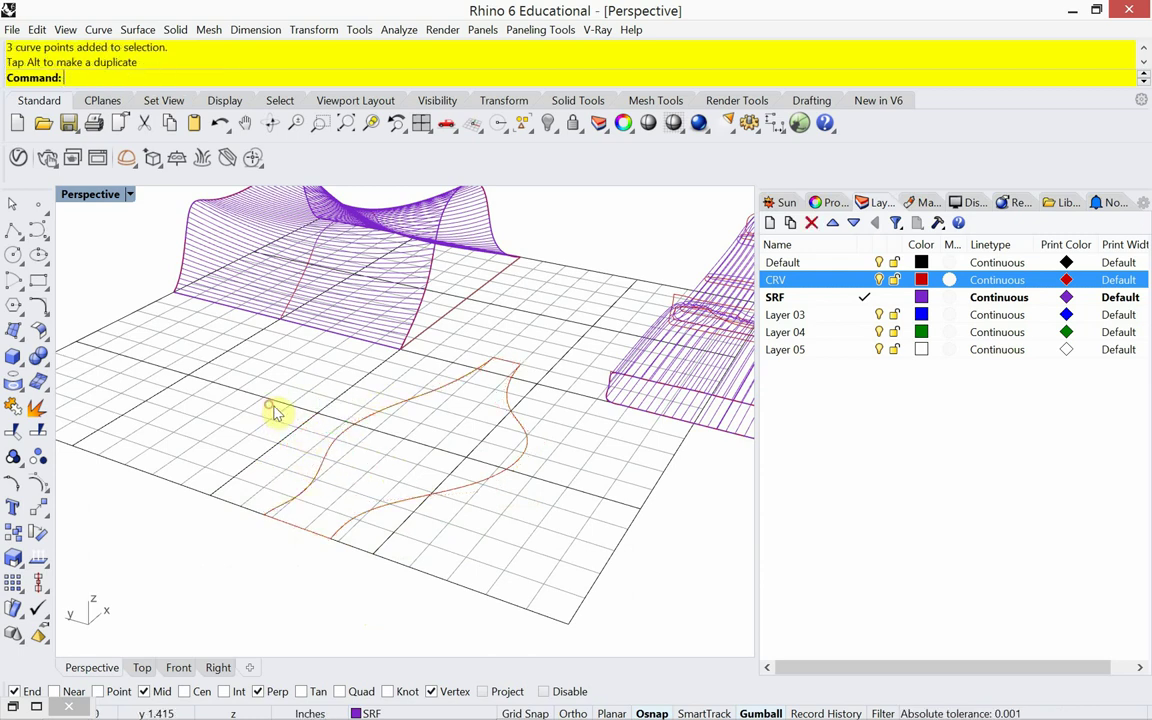
# Duplicate the closed outline vertically above the original.
pyautogui.click(389, 507)
pyautogui.press('Escape')
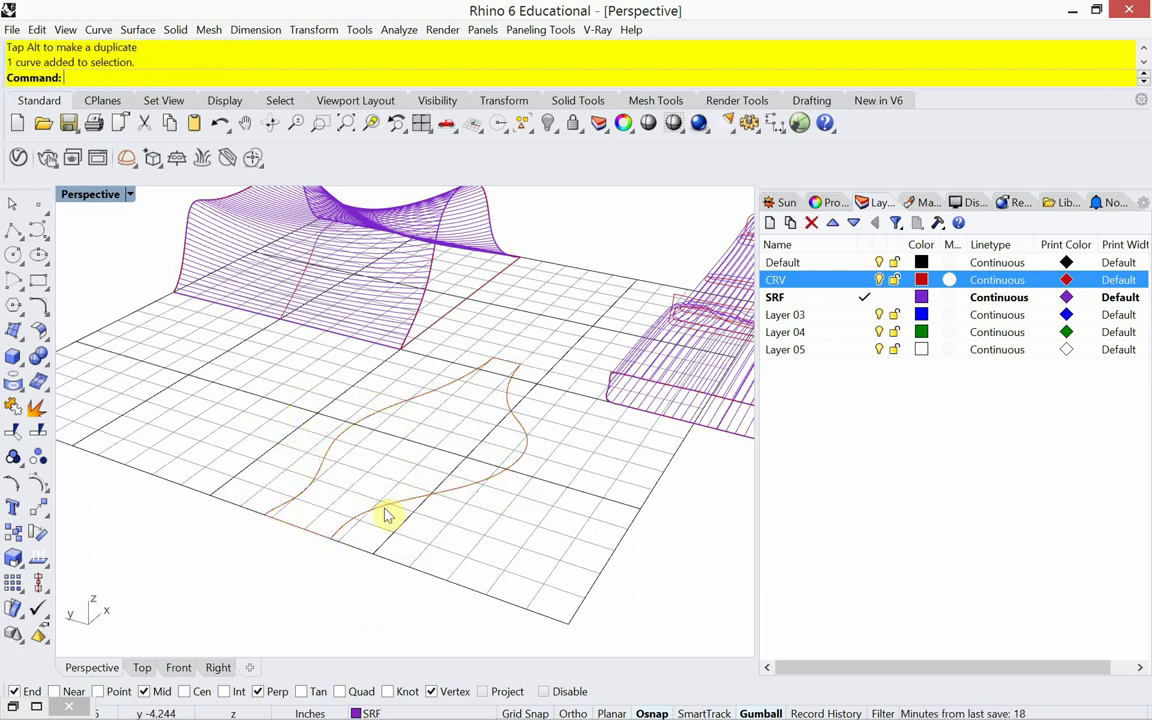
pyautogui.click(387, 513)
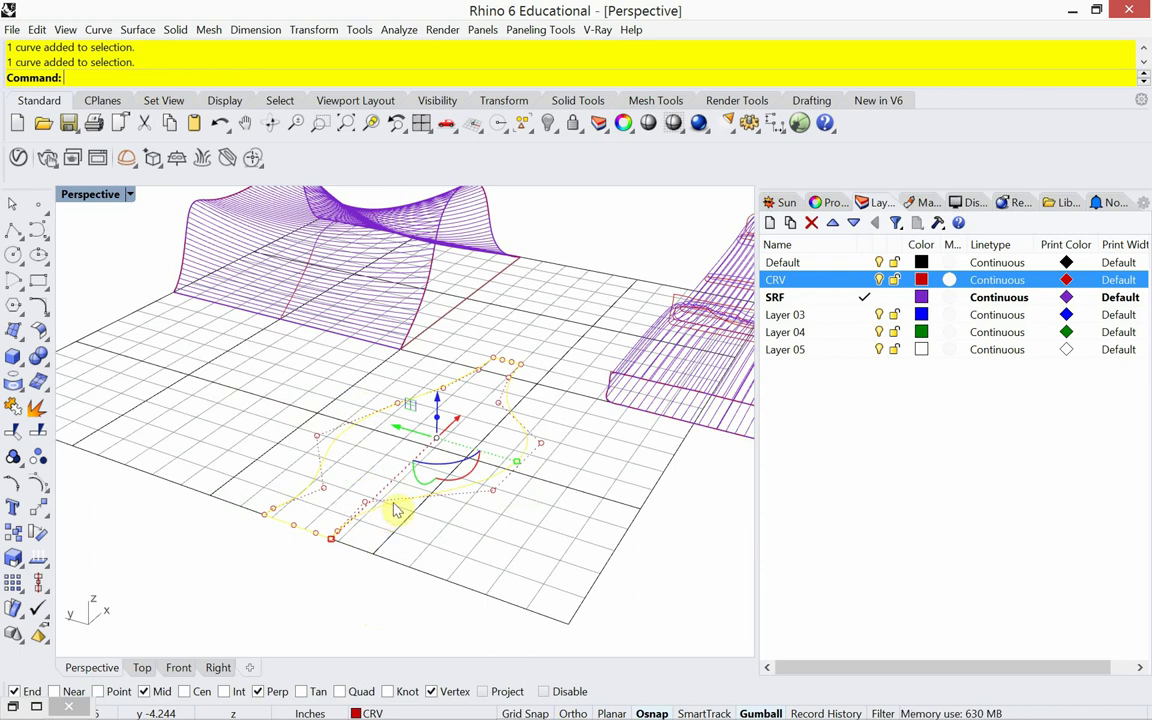
pyautogui.moveTo(438, 402); pyautogui.dragTo(481, 341)
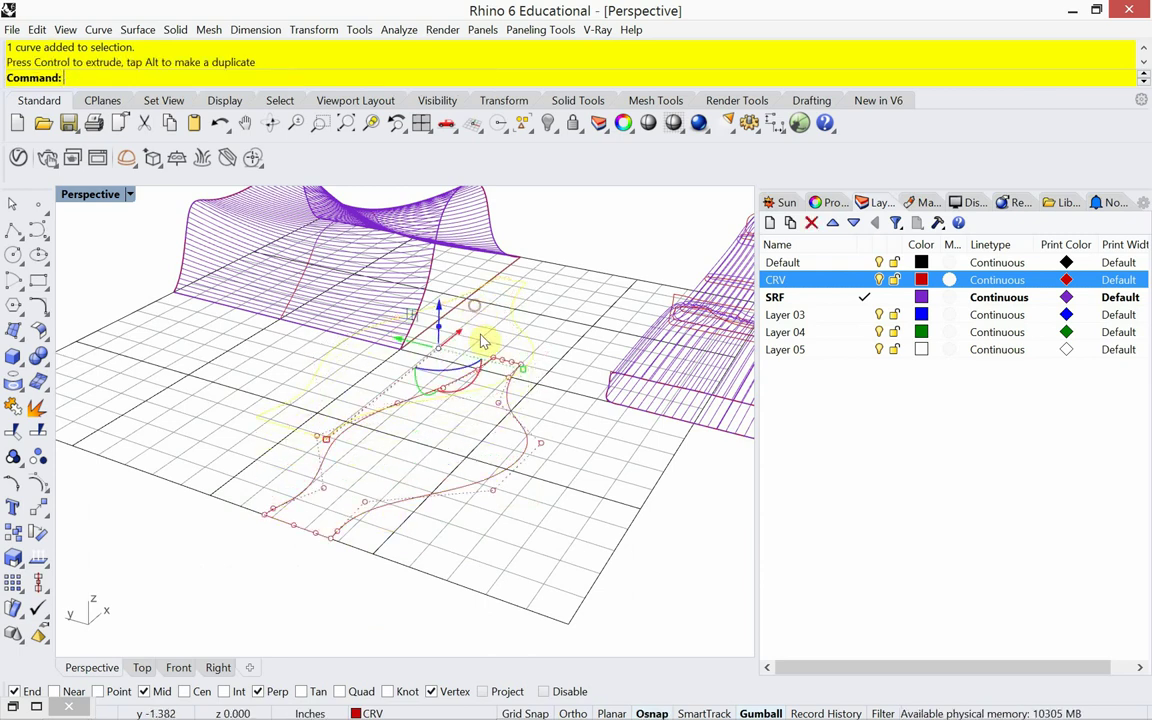
pyautogui.press('Escape')
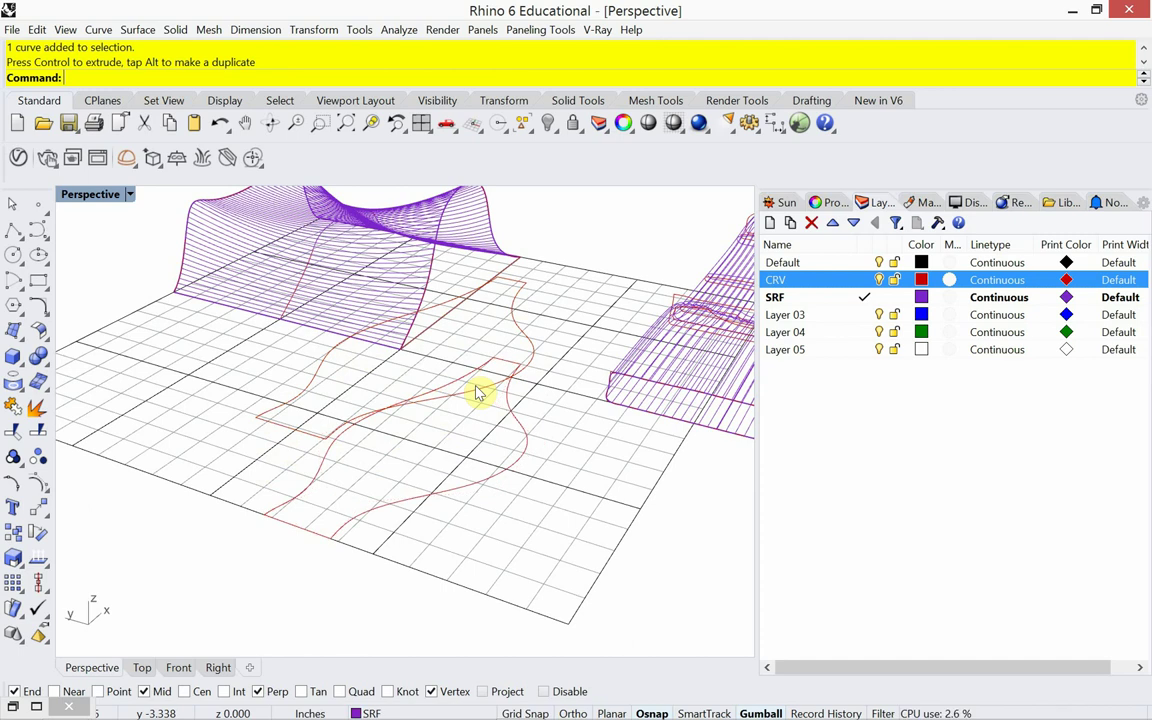
# In the Top view, move two adjacent control points past the raised outline's upper bulge, one outward and one inward, forming a steep bend.
pyautogui.click(318, 375)
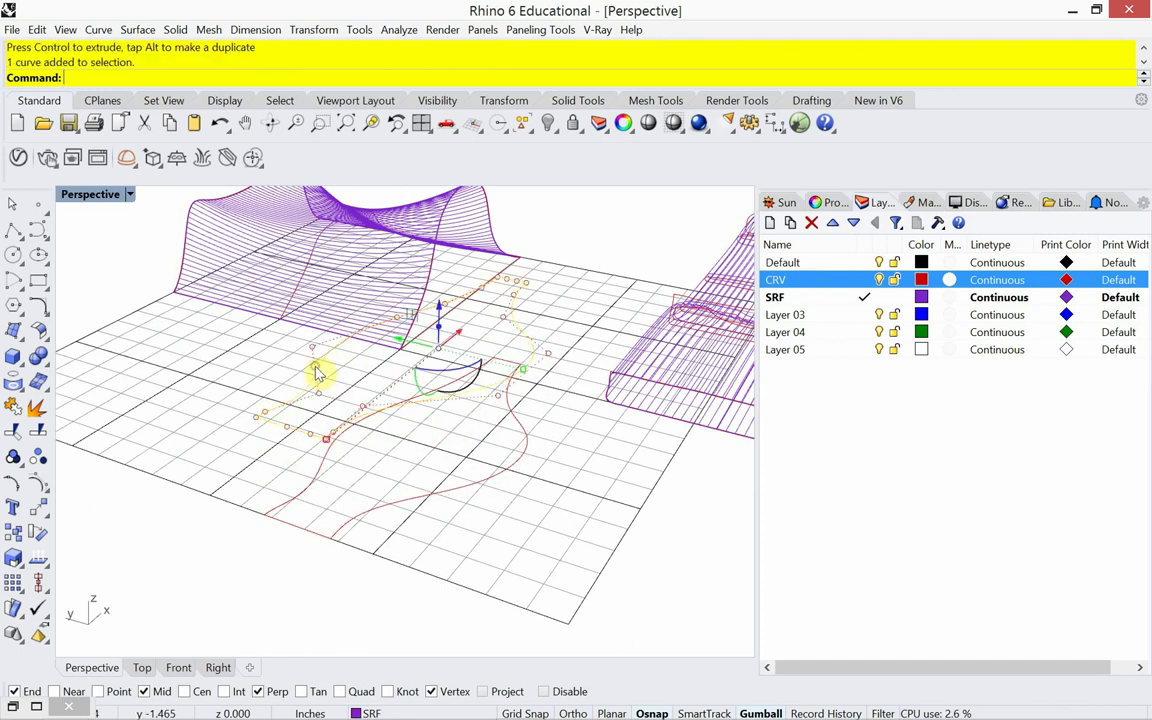
pyautogui.click(489, 547)
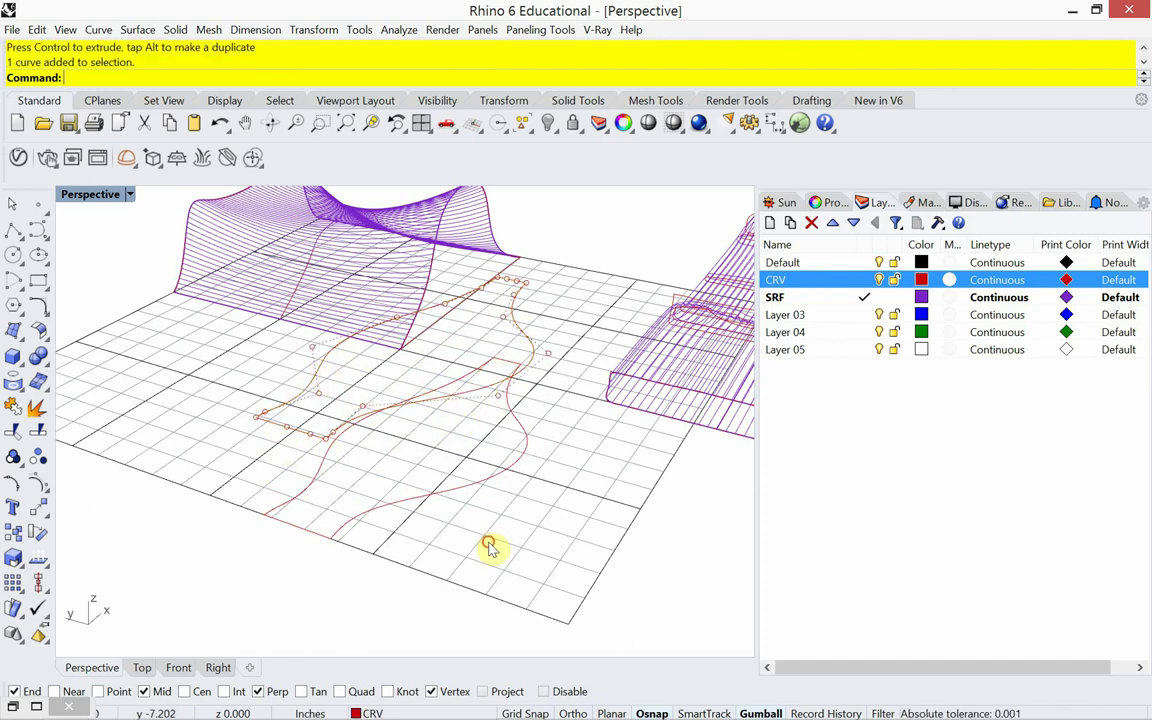
pyautogui.click(319, 366)
pyautogui.click(142, 667)
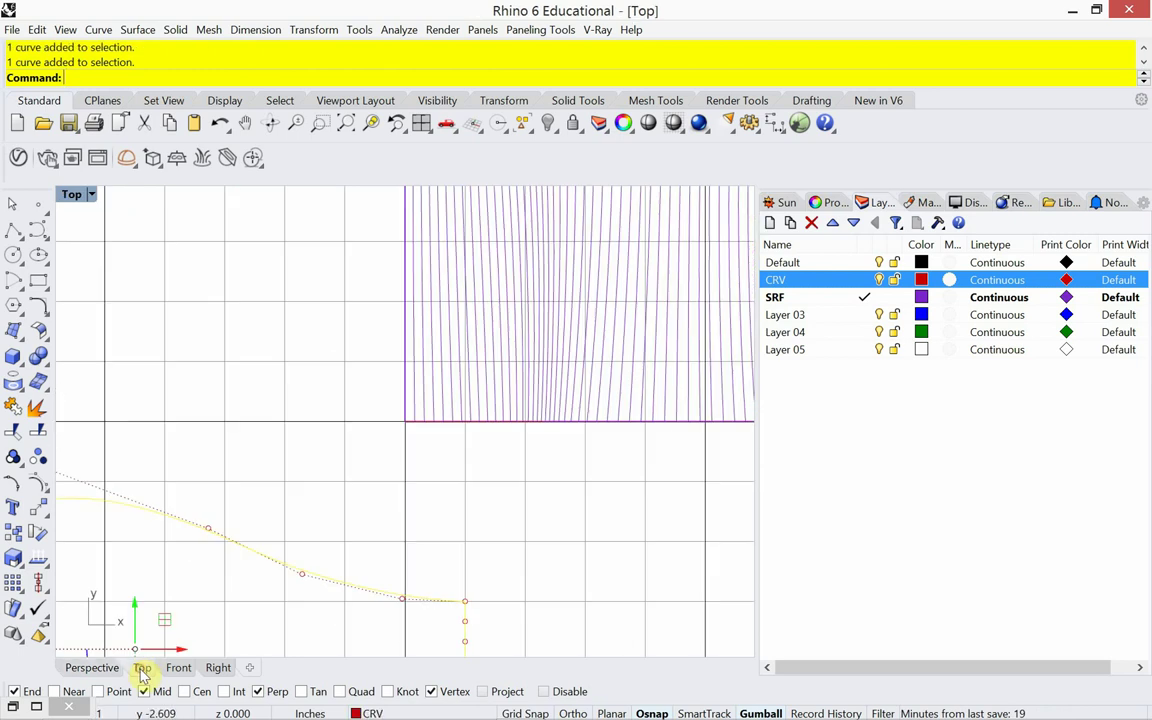
pyautogui.scroll(-5, 340, 500)
pyautogui.scroll(4, 278, 447)
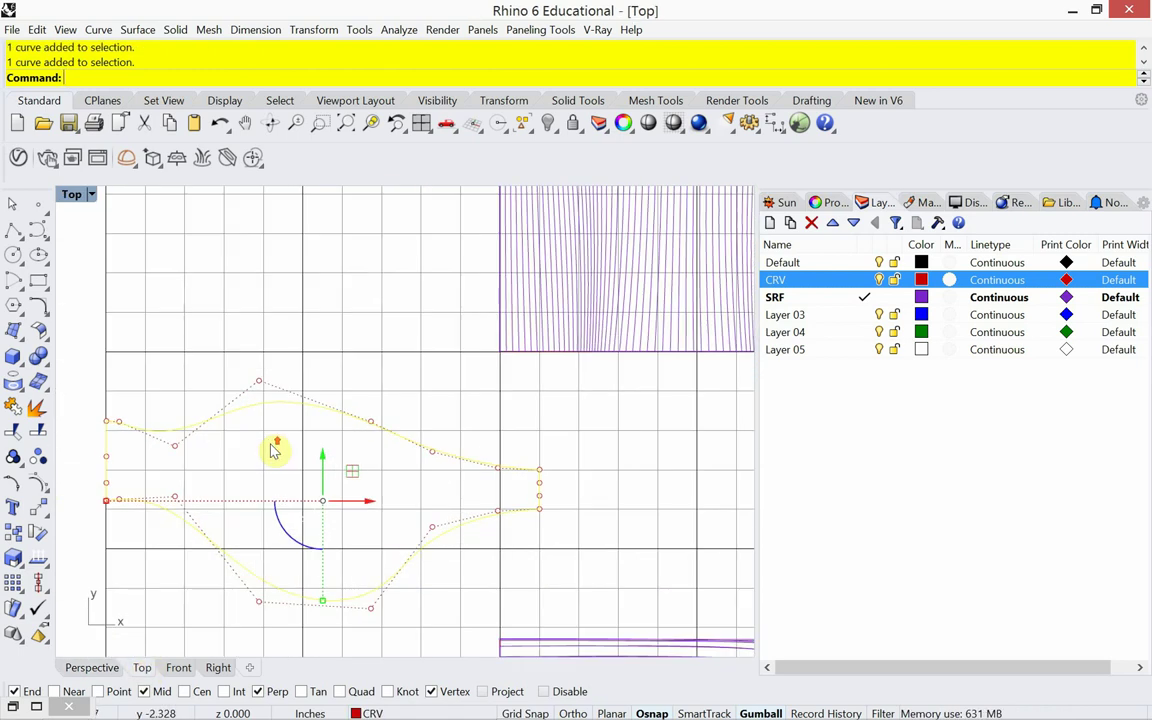
pyautogui.click(375, 428)
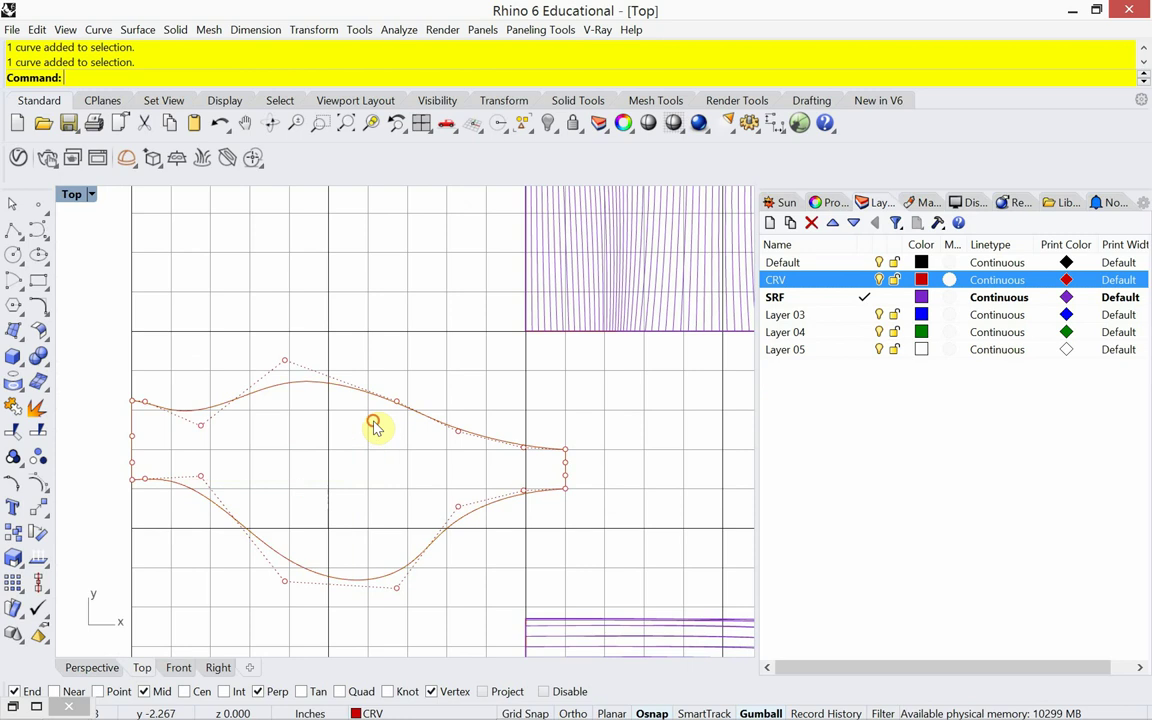
pyautogui.moveTo(411, 387); pyautogui.dragTo(466, 324)
pyautogui.moveTo(432, 411); pyautogui.dragTo(466, 441)
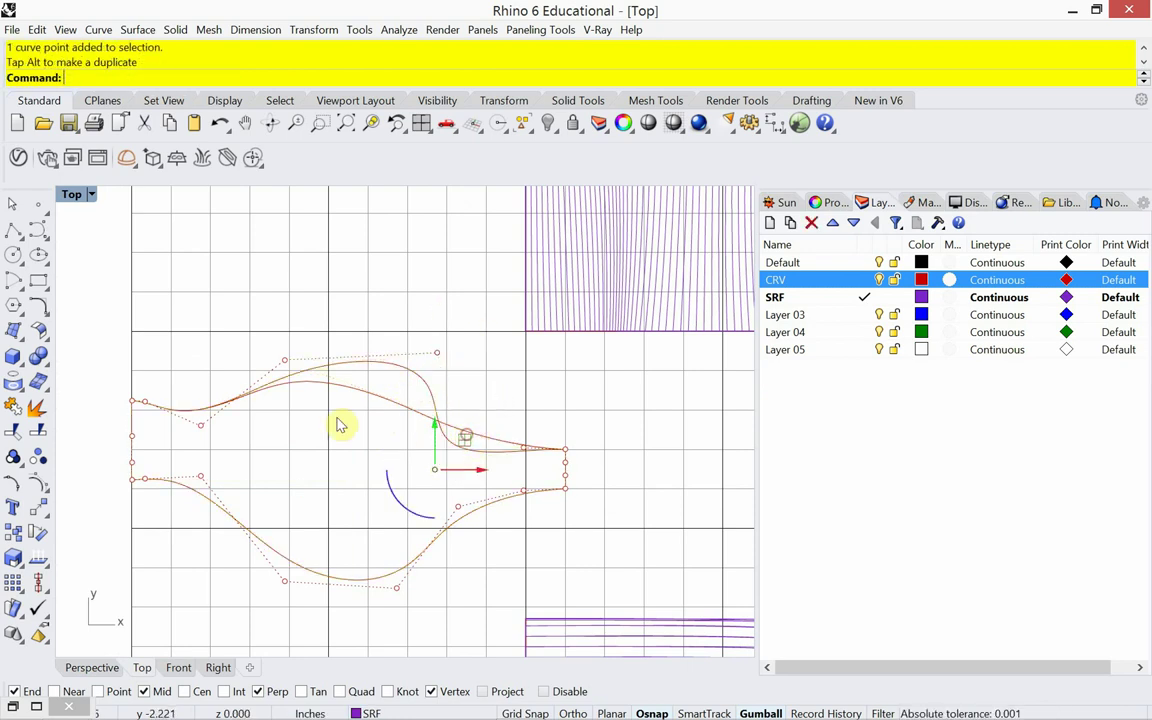
# Pull the raised outline's remaining upper-side bulge points and the two control points of its lower-side bulge inward to slim the profile.
pyautogui.moveTo(180, 368); pyautogui.dragTo(222, 447)
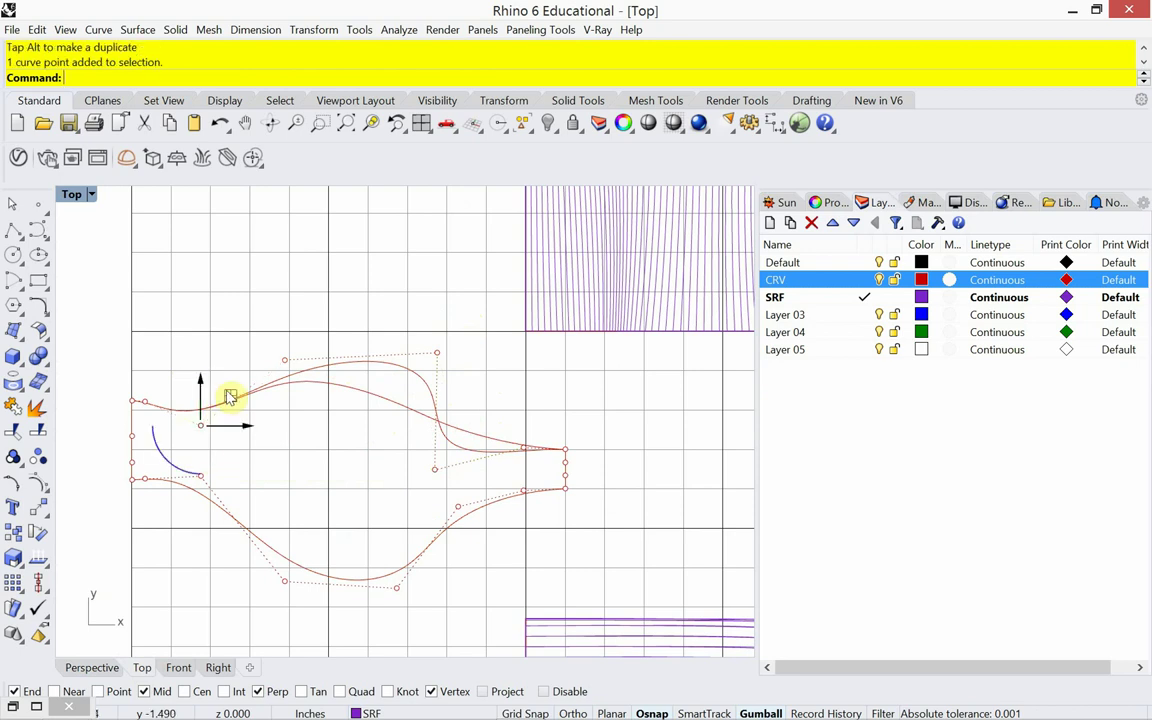
pyautogui.moveTo(231, 394); pyautogui.dragTo(270, 435)
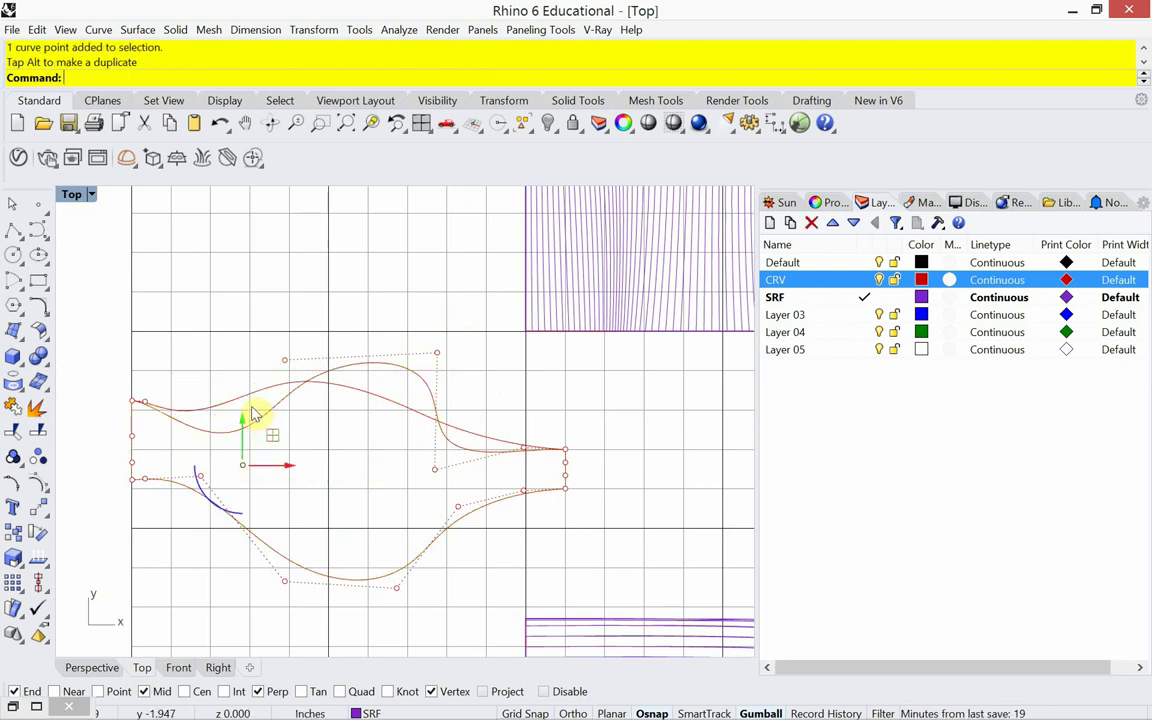
pyautogui.moveTo(253, 317); pyautogui.dragTo(332, 366)
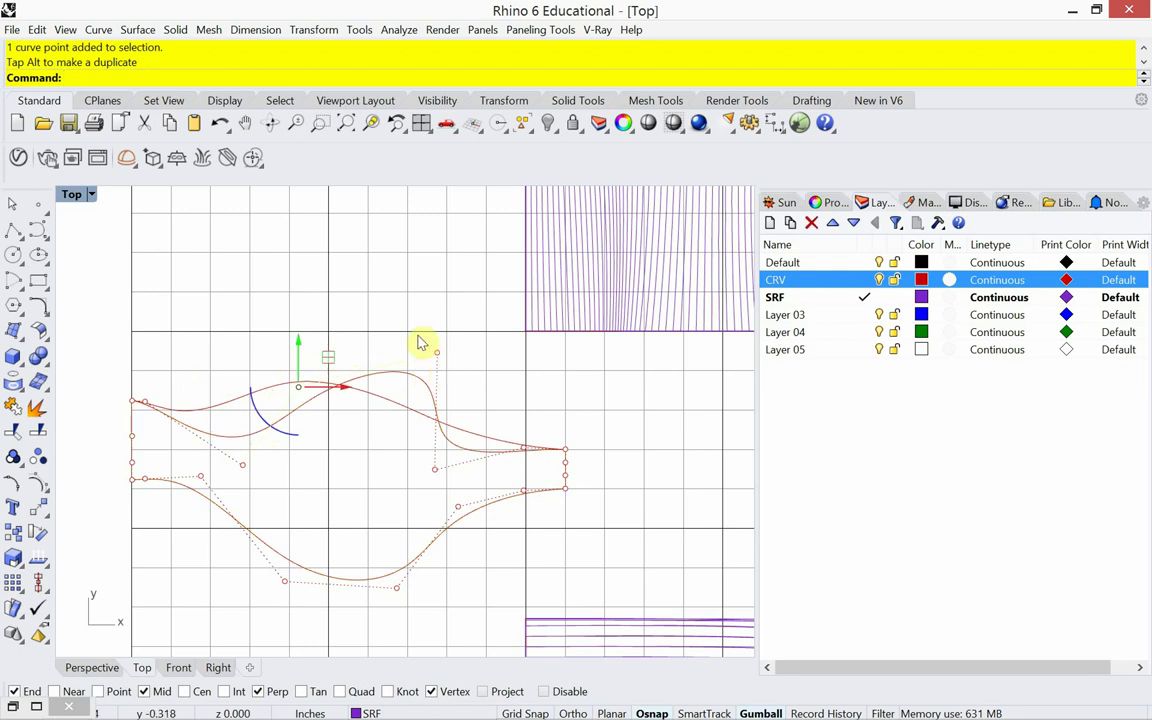
pyautogui.moveTo(417, 333); pyautogui.dragTo(487, 400)
pyautogui.moveTo(470, 334); pyautogui.dragTo(458, 364)
pyautogui.moveTo(265, 610); pyautogui.dragTo(450, 572)
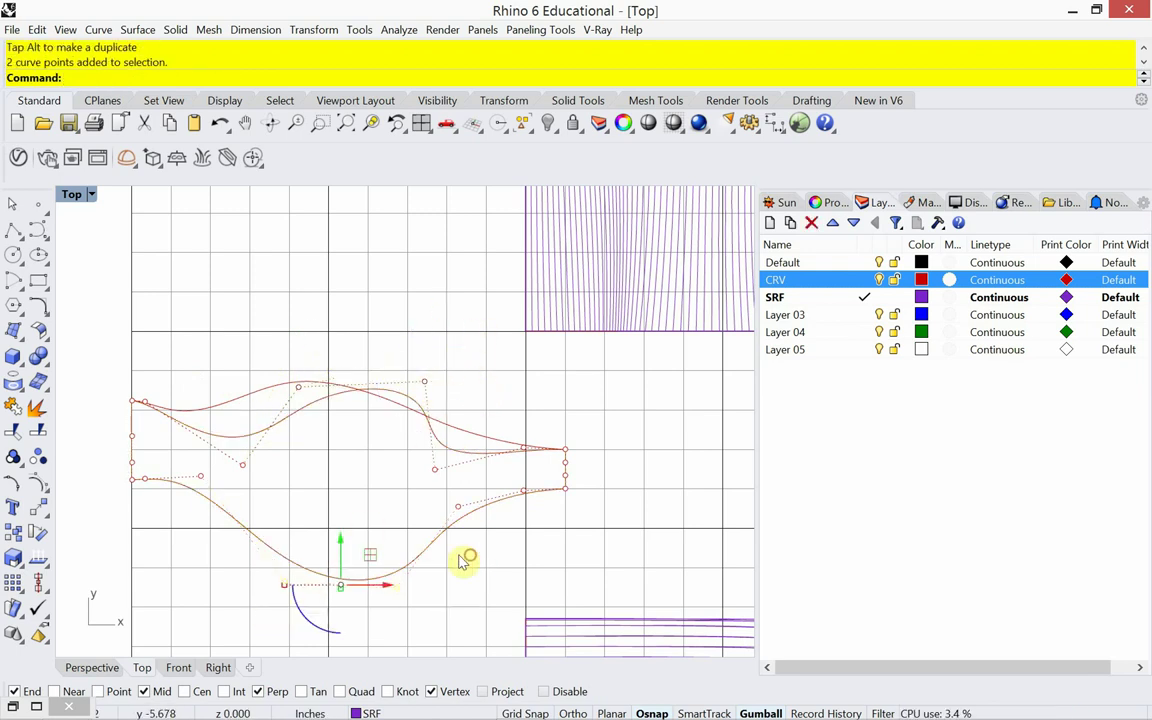
pyautogui.moveTo(371, 556); pyautogui.dragTo(380, 489)
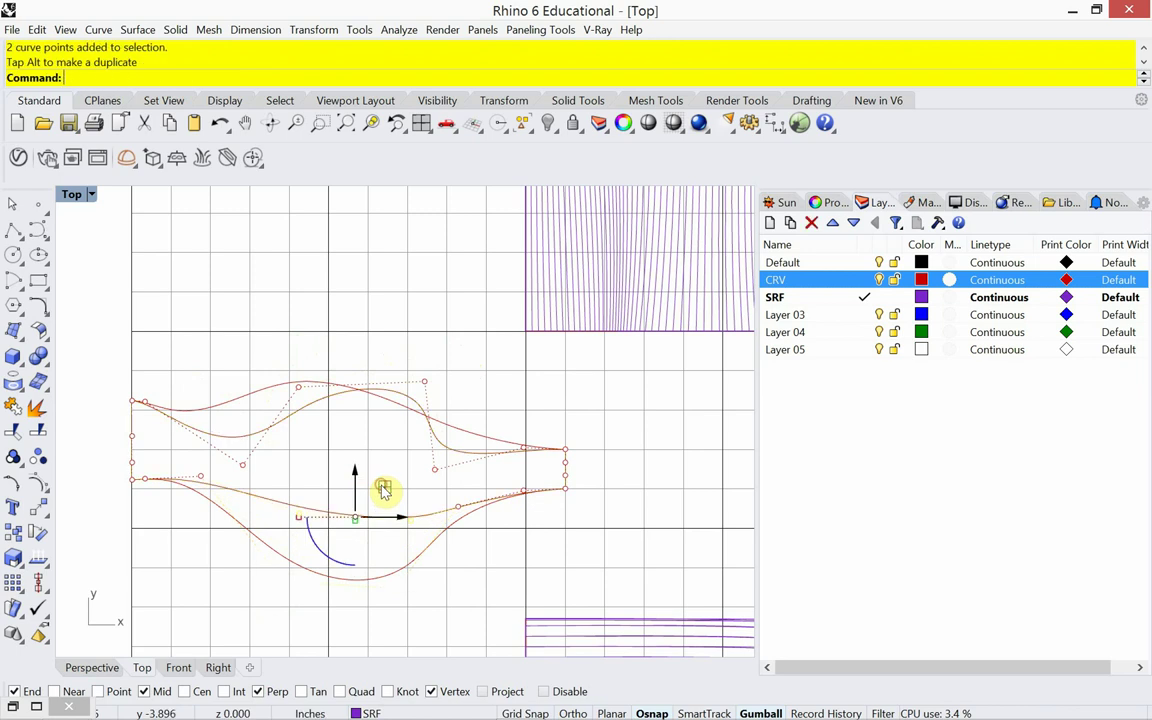
# Duplicate the reshaped raised outline vertically in the Perspective view to add a third profile above it.
pyautogui.click(105, 669)
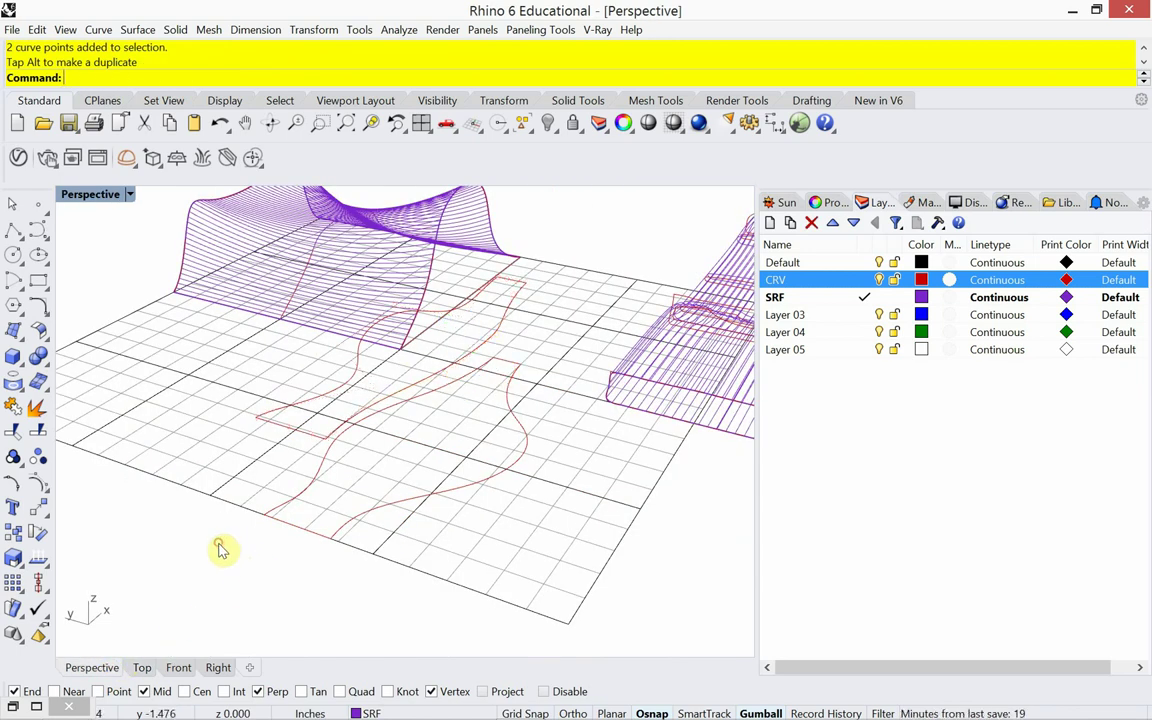
pyautogui.click(401, 398)
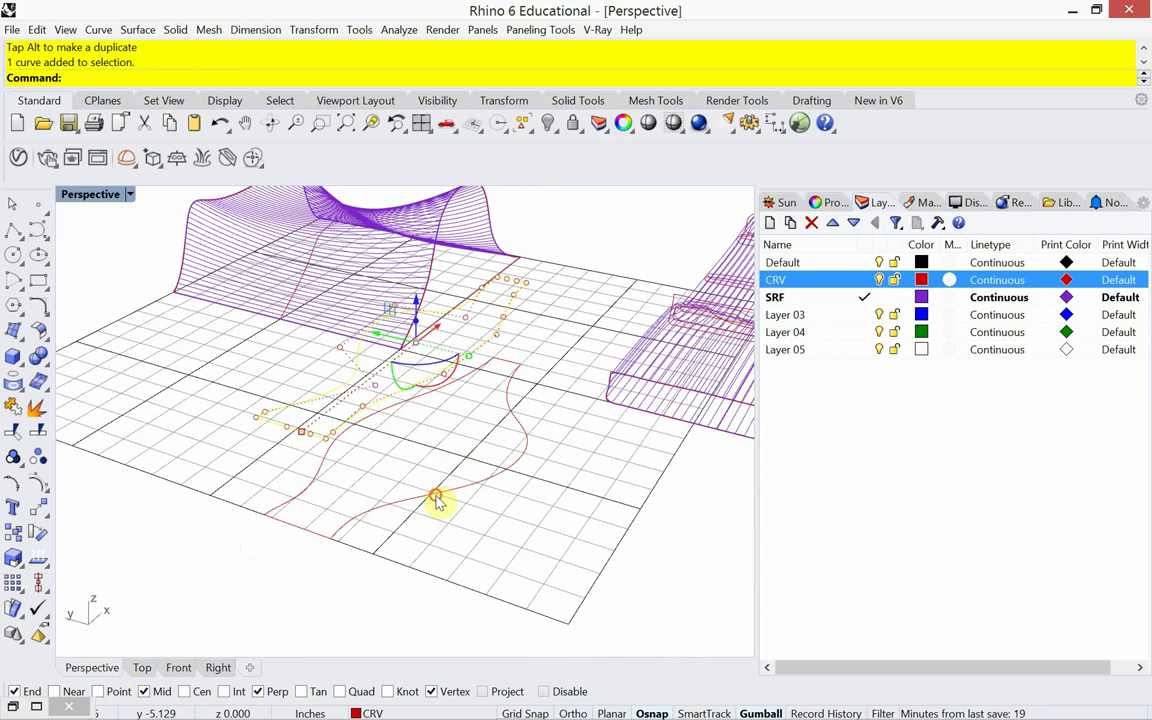
pyautogui.keyDown('shift'); pyautogui.click(437, 501); pyautogui.keyUp('shift')
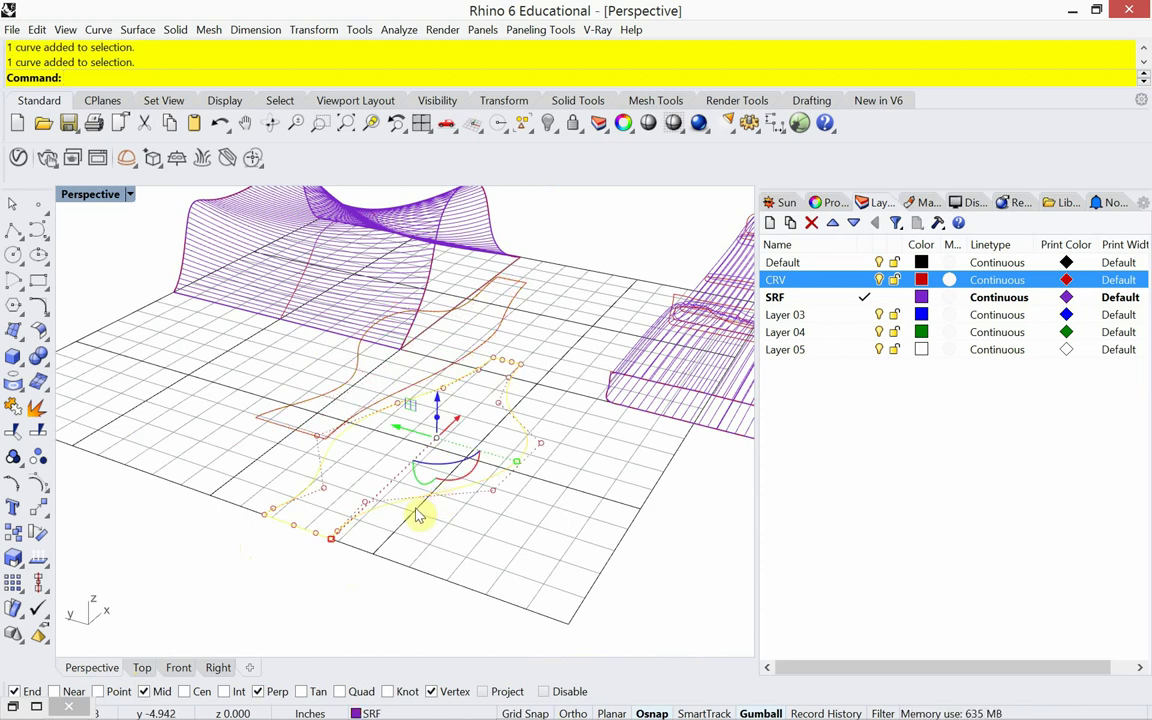
pyautogui.click(224, 458)
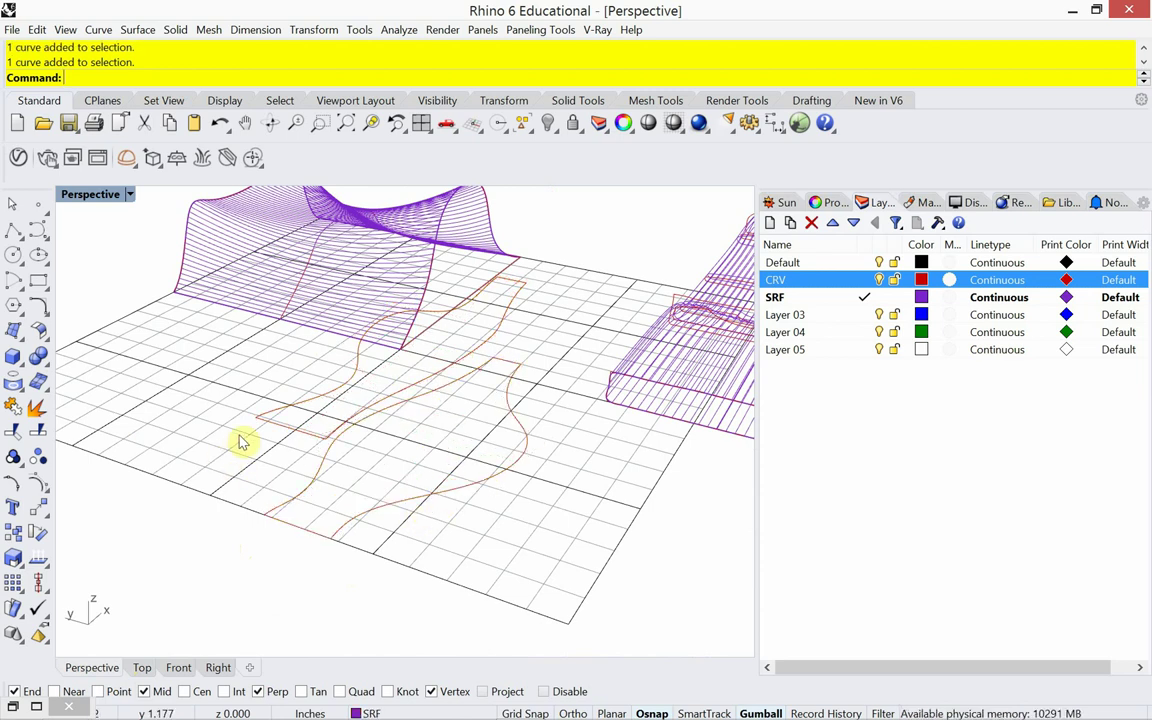
pyautogui.click(262, 422)
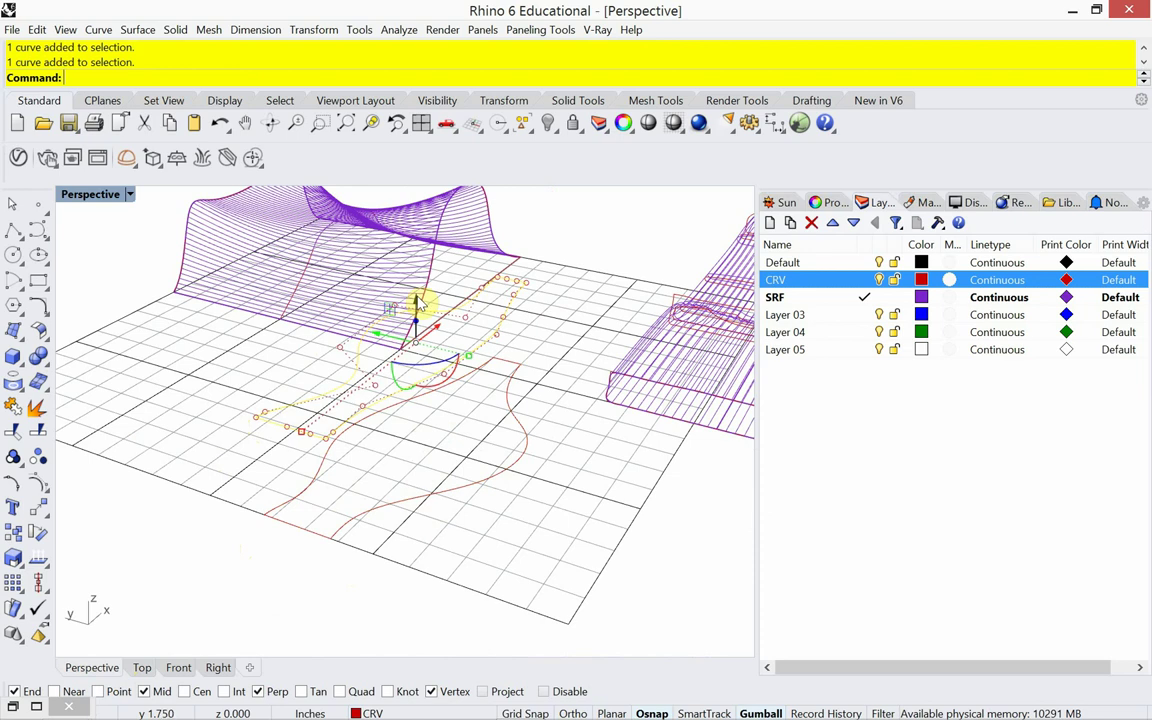
pyautogui.moveTo(418, 304); pyautogui.dragTo(465, 347)
pyautogui.moveTo(465, 347); pyautogui.dragTo(476, 406, button='right')
# In the Top view, move one control point on each long side of the middle outline outward to vary it from its copy.
pyautogui.click(146, 667)
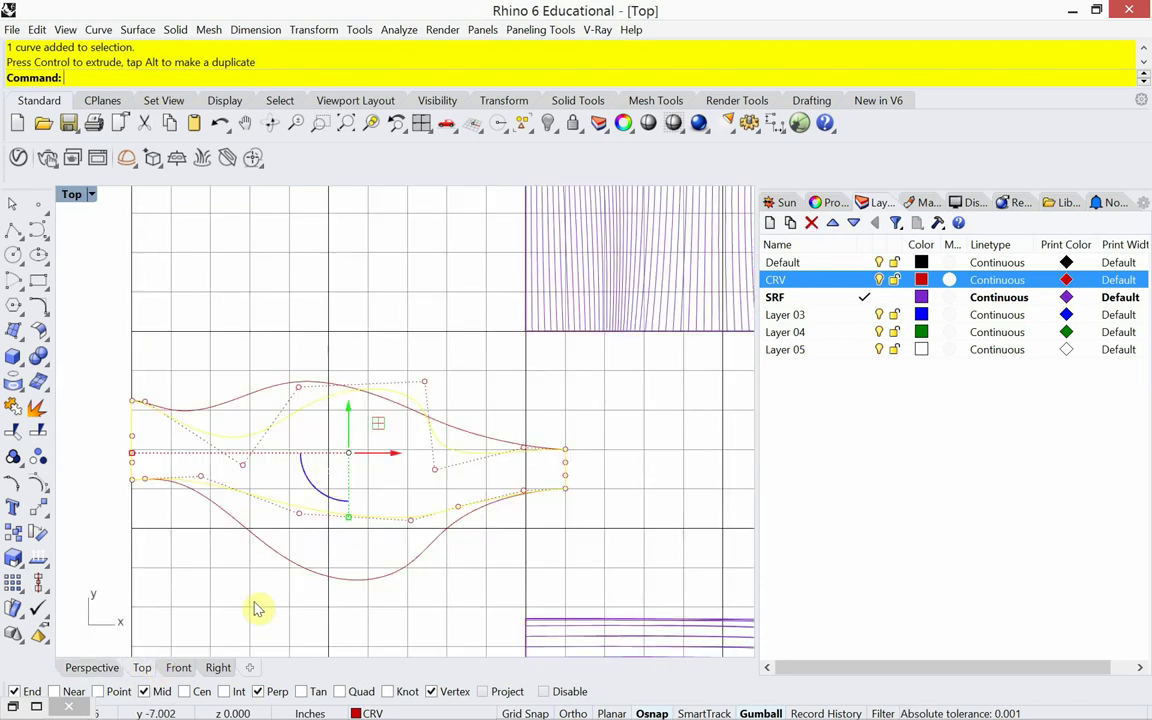
pyautogui.moveTo(414, 490); pyautogui.dragTo(527, 372)
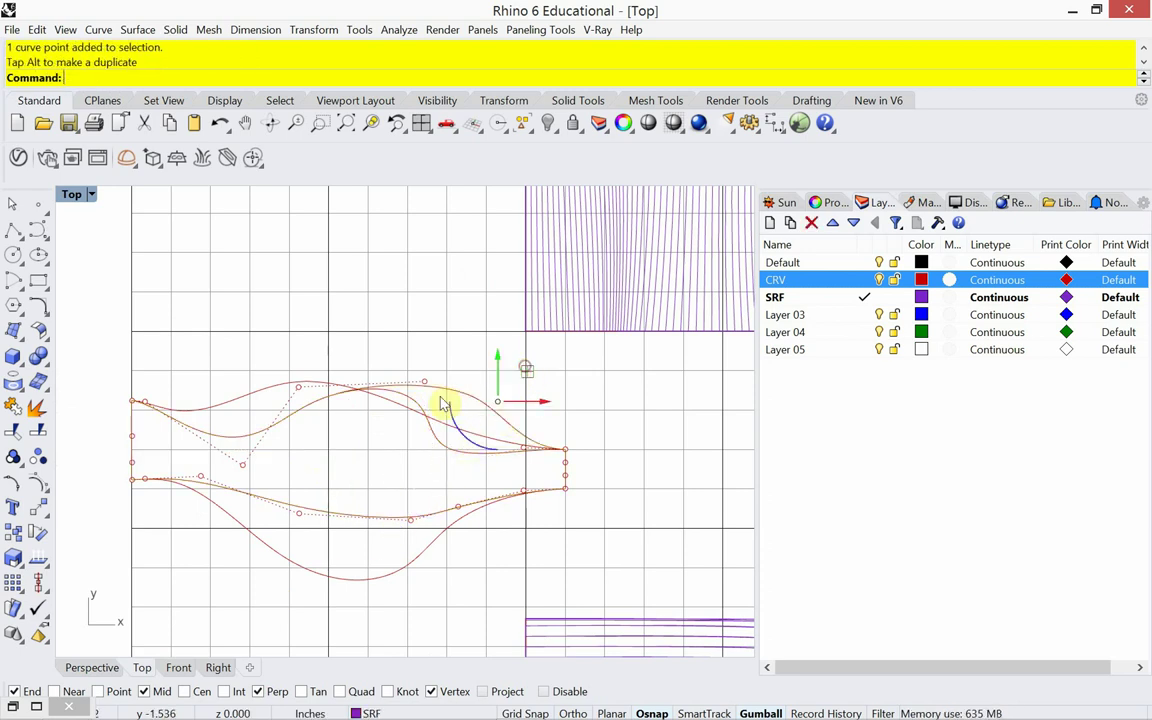
pyautogui.moveTo(180, 537); pyautogui.dragTo(208, 545)
pyautogui.click(108, 666)
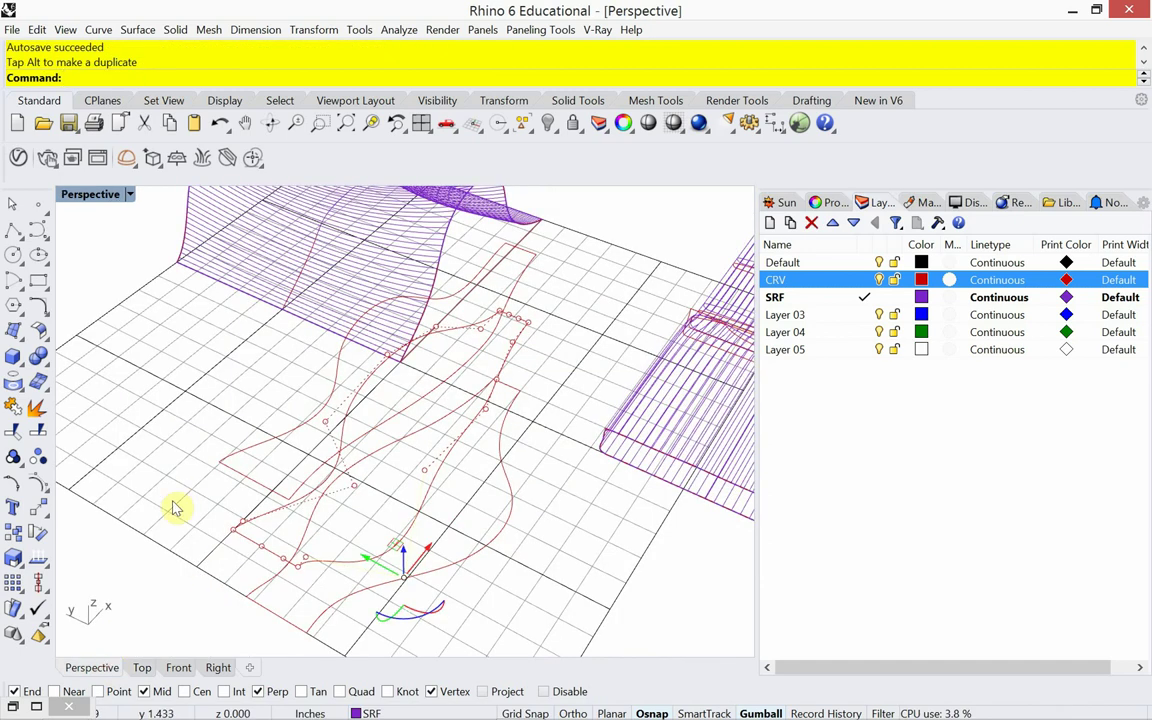
pyautogui.press('Escape')
# Start a Loft through the three stacked outlines, keeping the seam points aligned at their shared corner.
pyautogui.moveTo(200, 527); pyautogui.dragTo(226, 463, button='right')
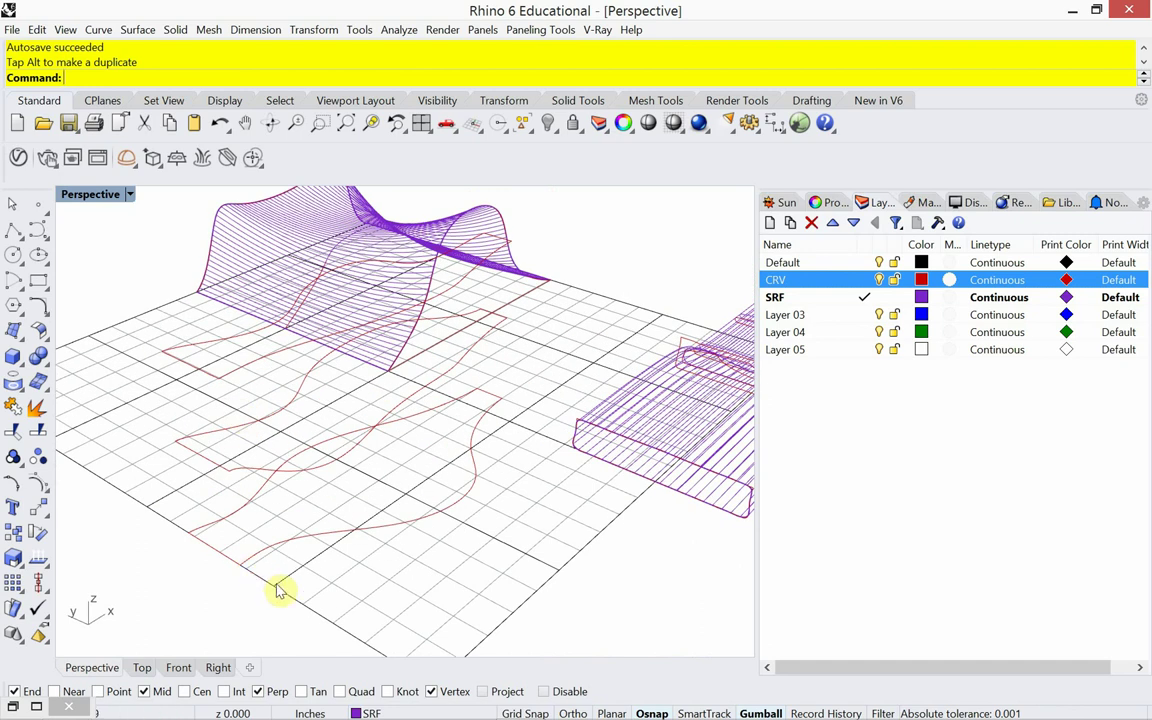
pyautogui.moveTo(277, 582); pyautogui.dragTo(170, 362)
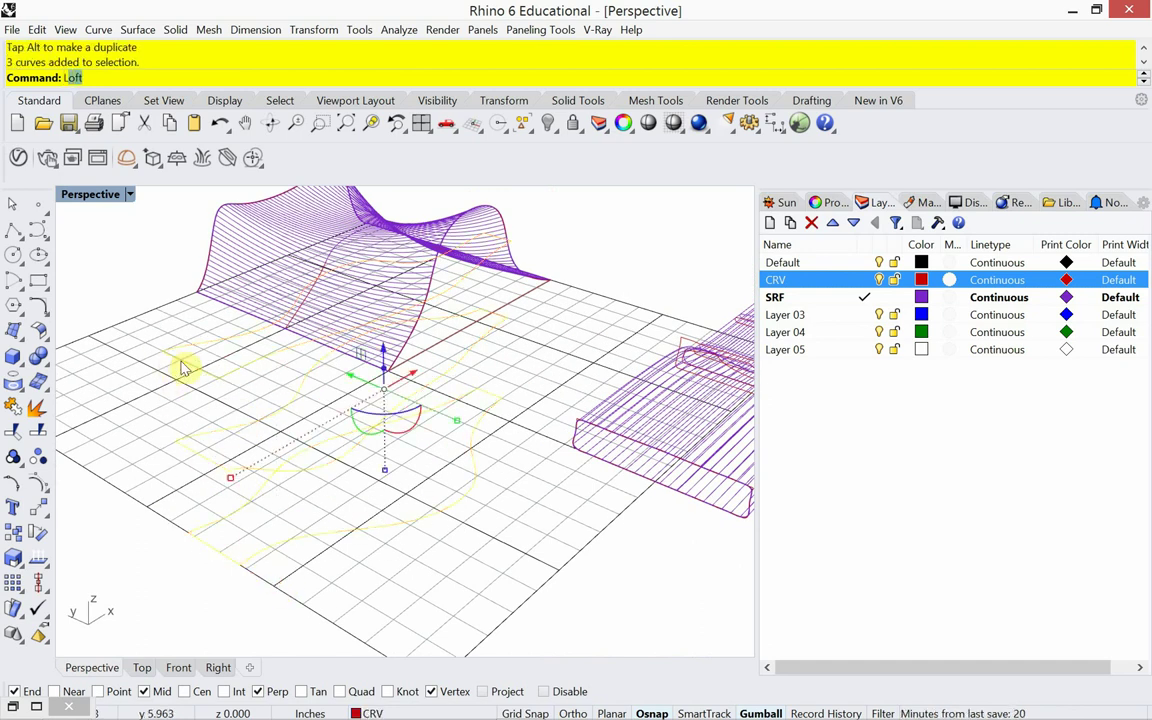
pyautogui.press('Return')
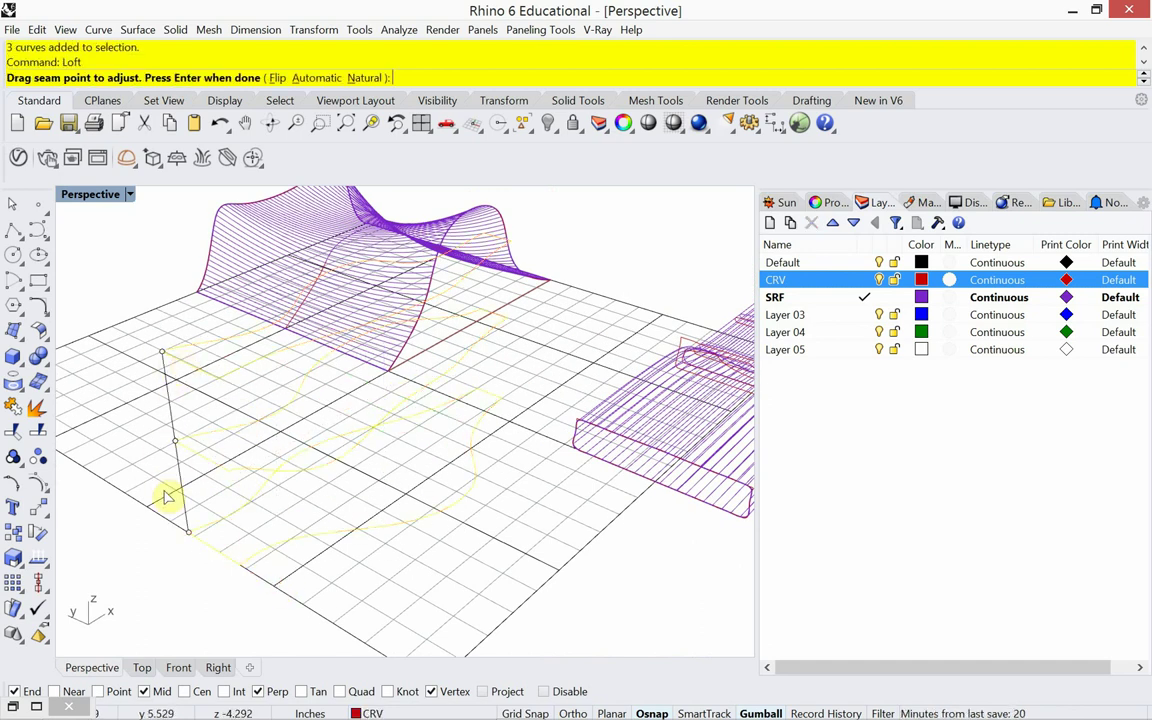
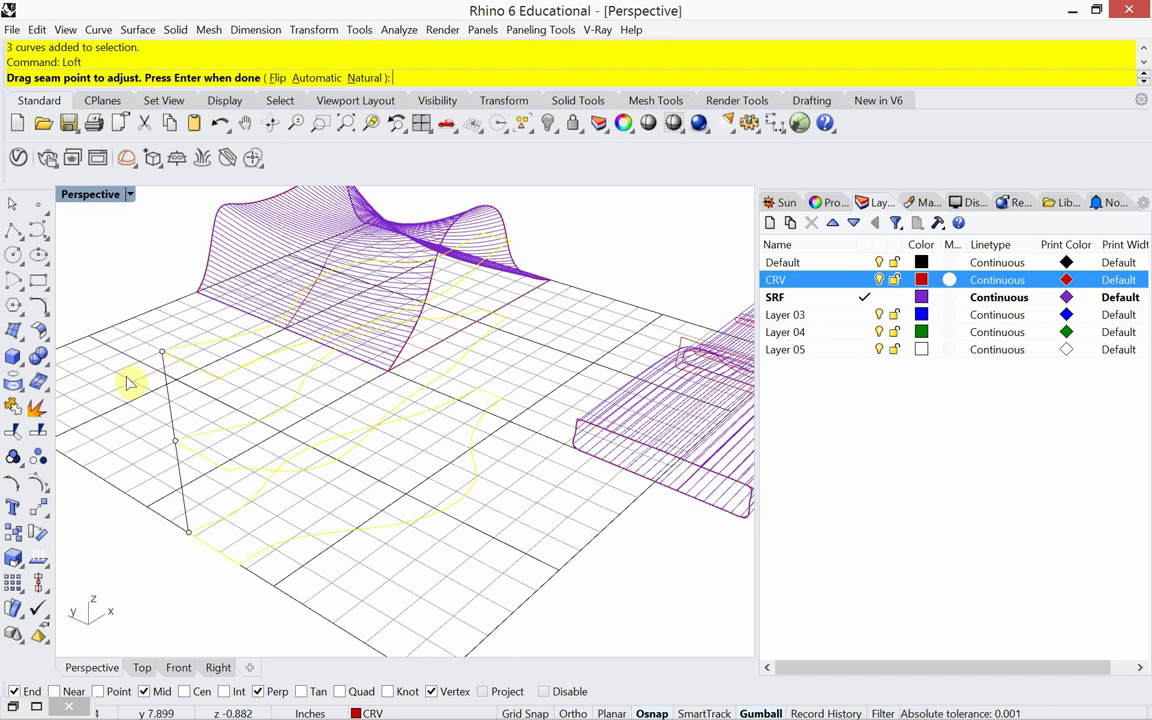
pyautogui.click(277, 78)
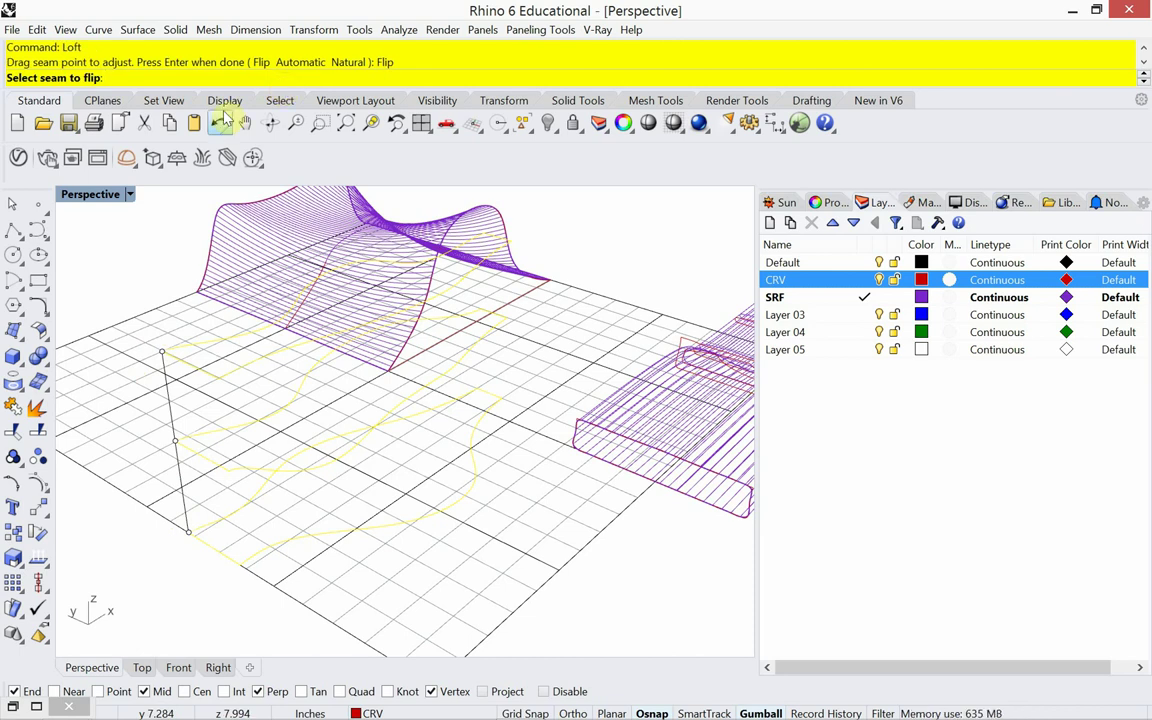
pyautogui.press('Return')
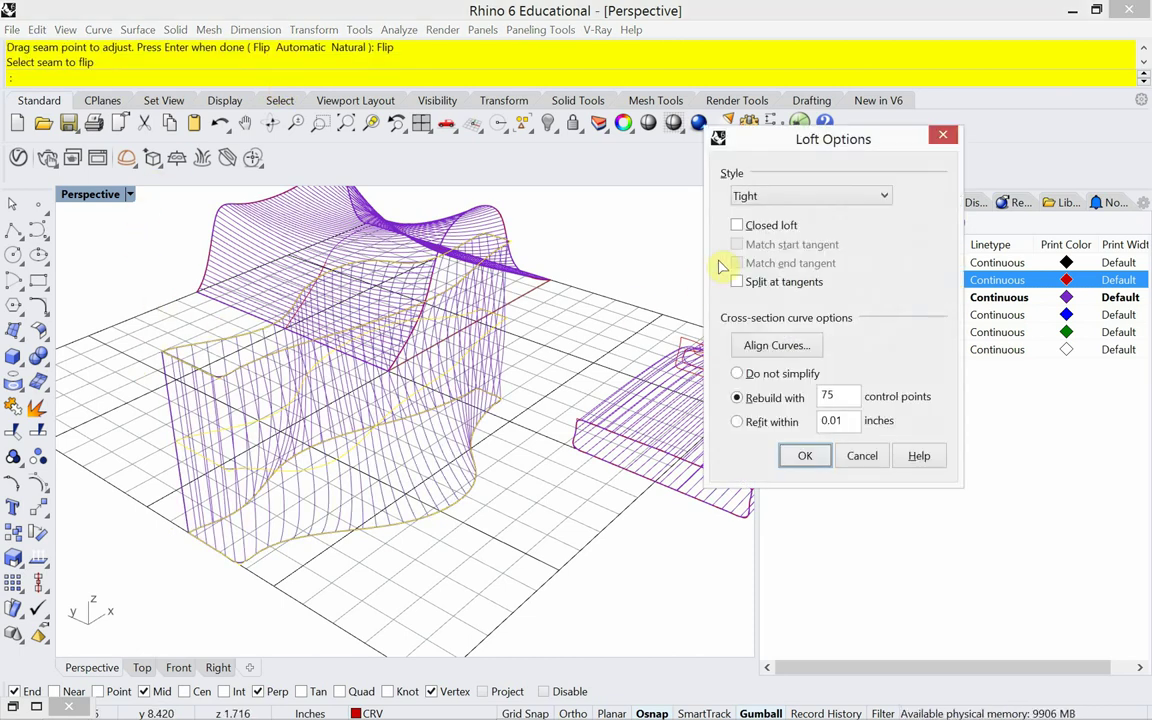
# Preview the loft with the Normal, Loose, Tight, Straight sections and Uniform styles in turn.
pyautogui.click(782, 205)
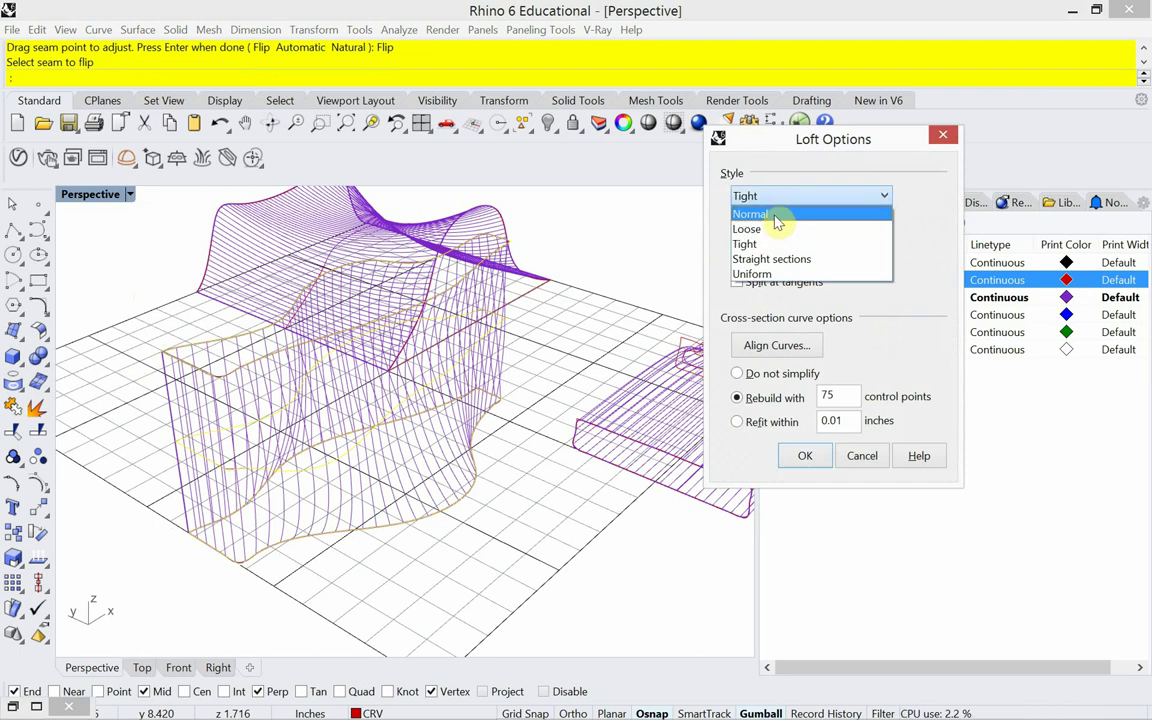
pyautogui.click(779, 214)
pyautogui.click(779, 197)
pyautogui.click(773, 228)
pyautogui.click(782, 204)
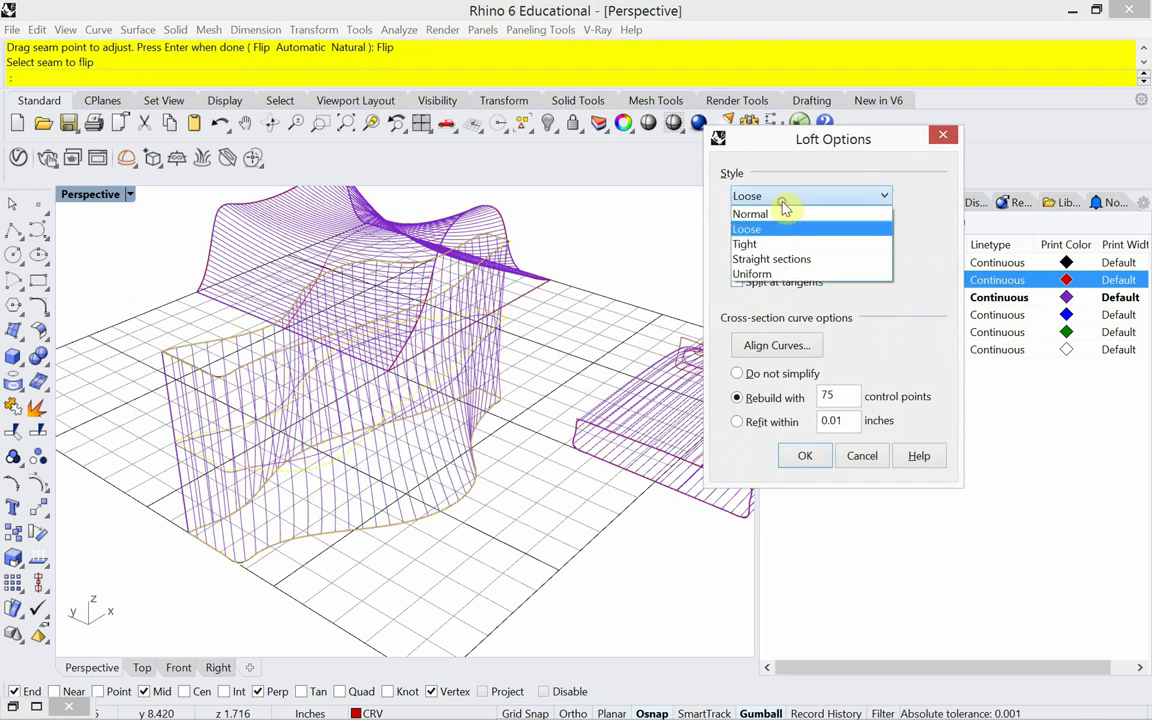
pyautogui.click(775, 242)
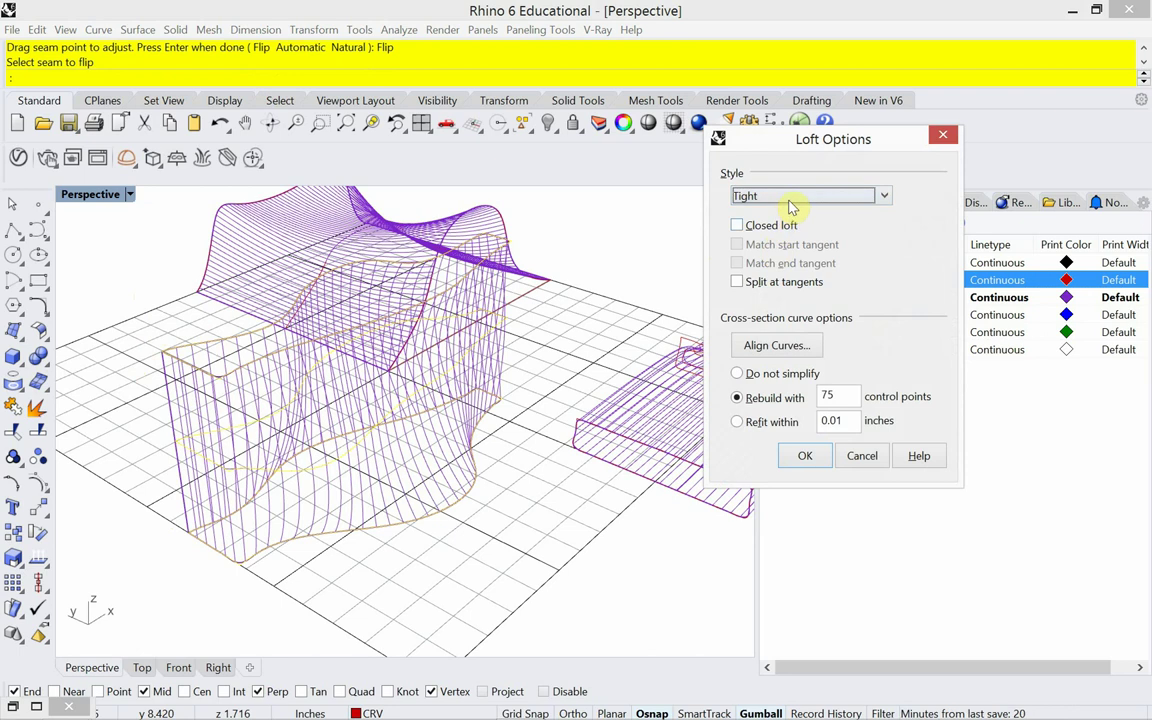
pyautogui.click(792, 197)
pyautogui.click(782, 260)
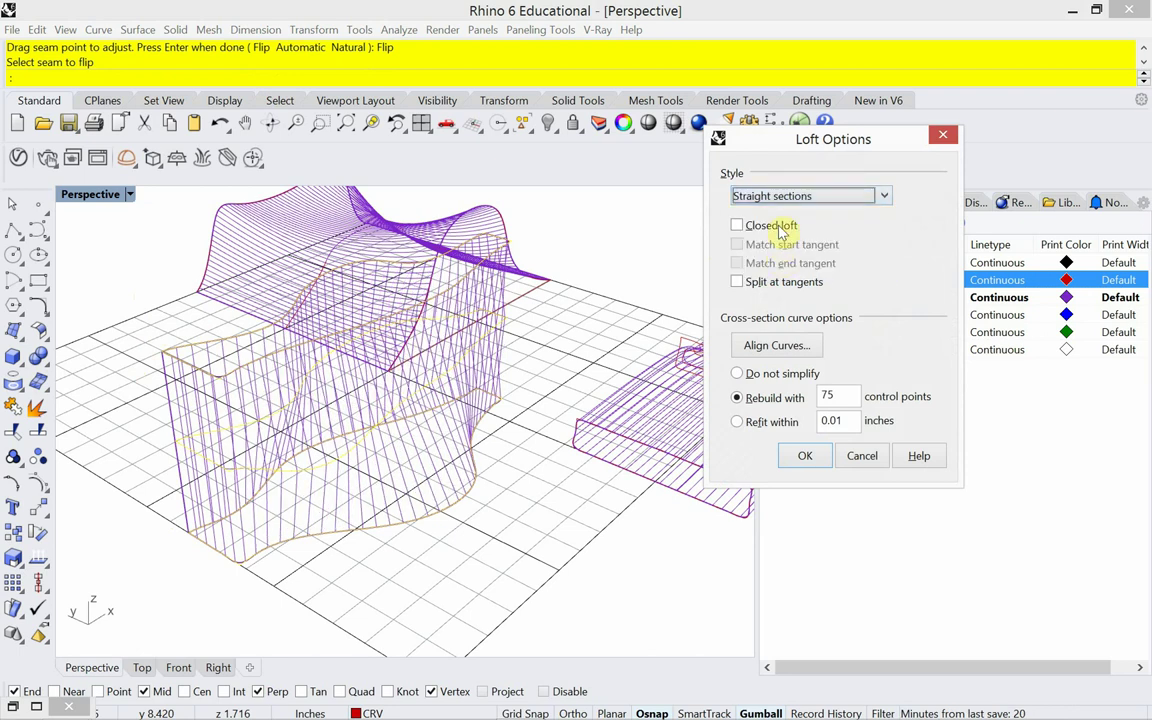
pyautogui.click(786, 204)
pyautogui.click(760, 277)
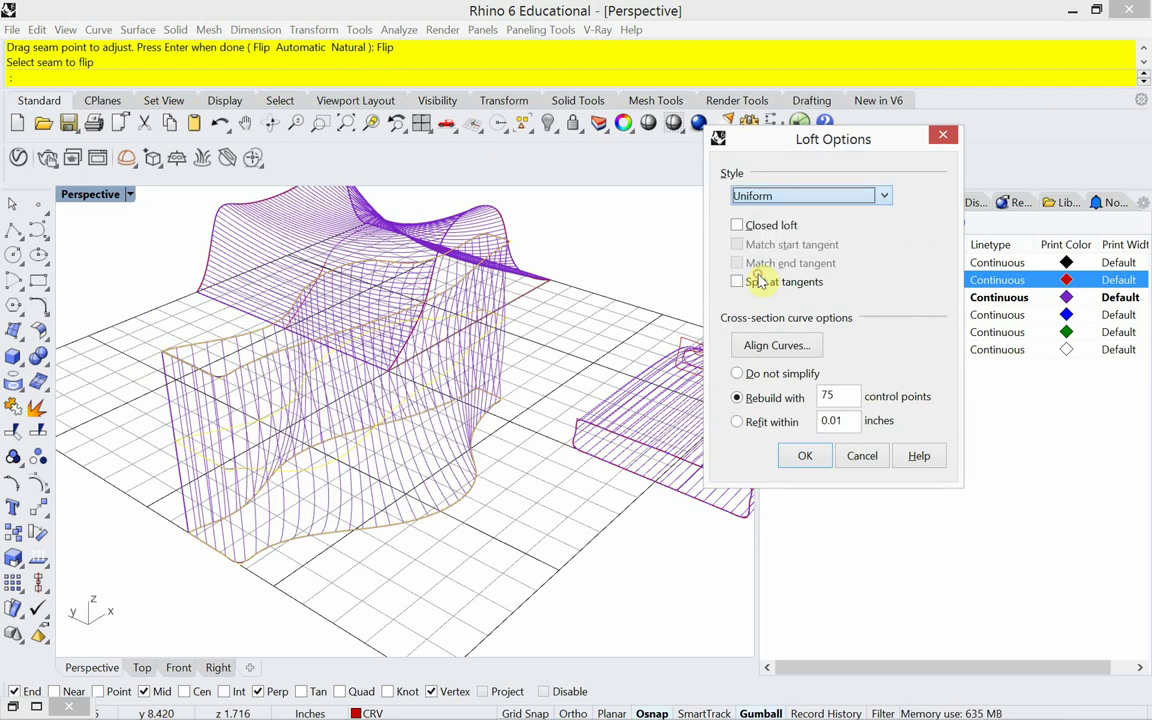
# Set the loft style to Loose and create the surface.
pyautogui.click(782, 195)
pyautogui.click(779, 228)
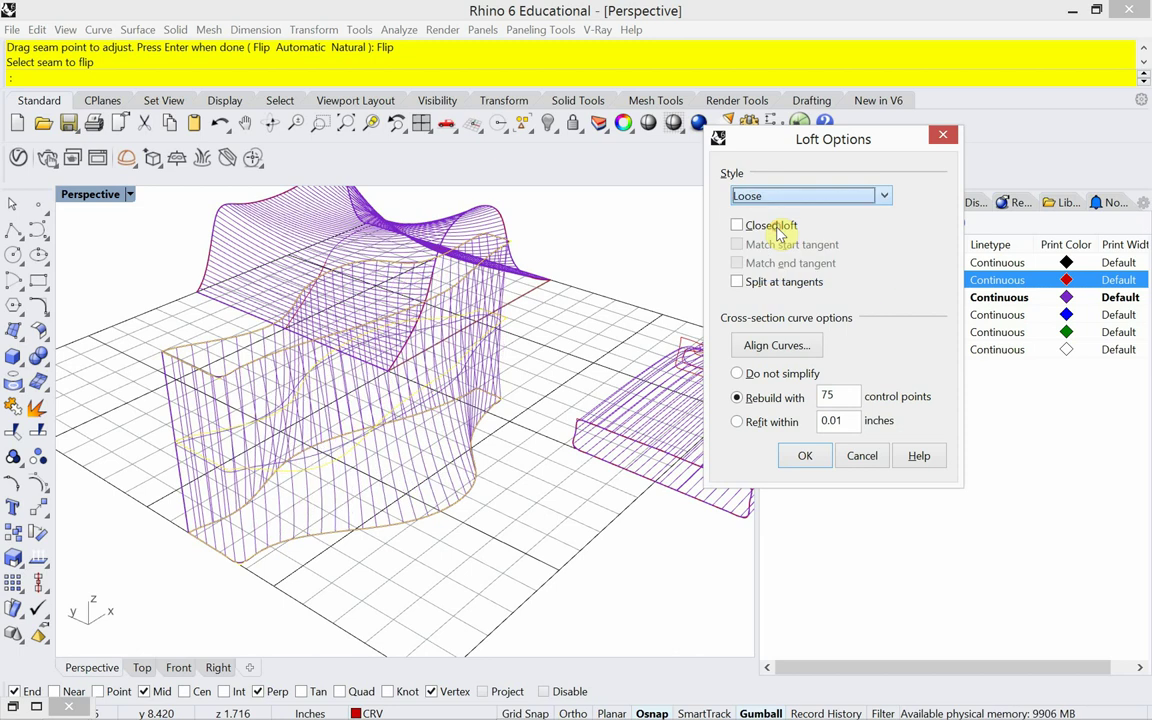
pyautogui.click(806, 457)
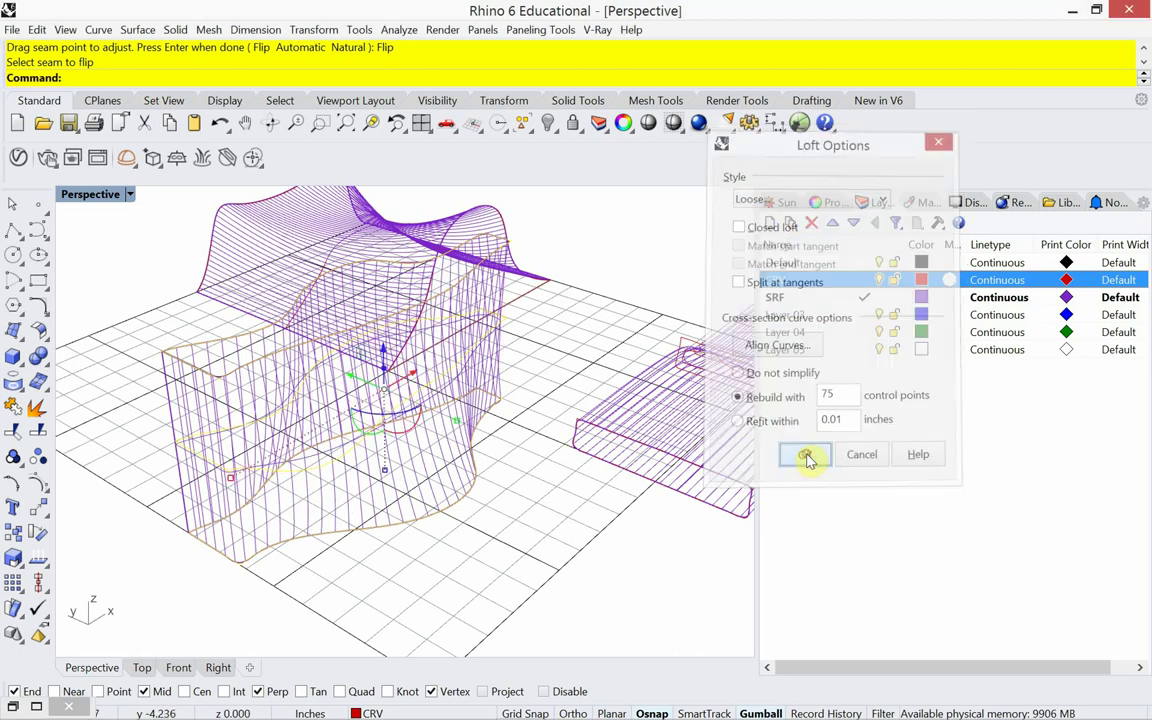
# Deselect everything and set the Perspective viewport's display mode to Rendered.
pyautogui.click(615, 607)
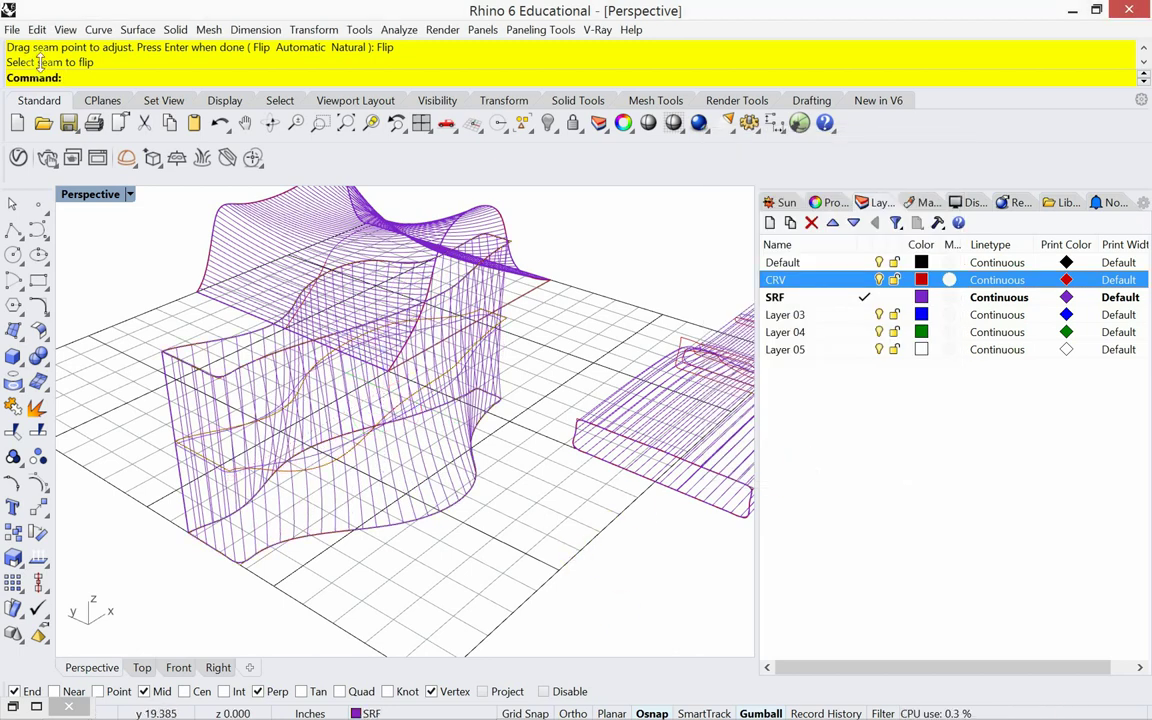
pyautogui.click(130, 194)
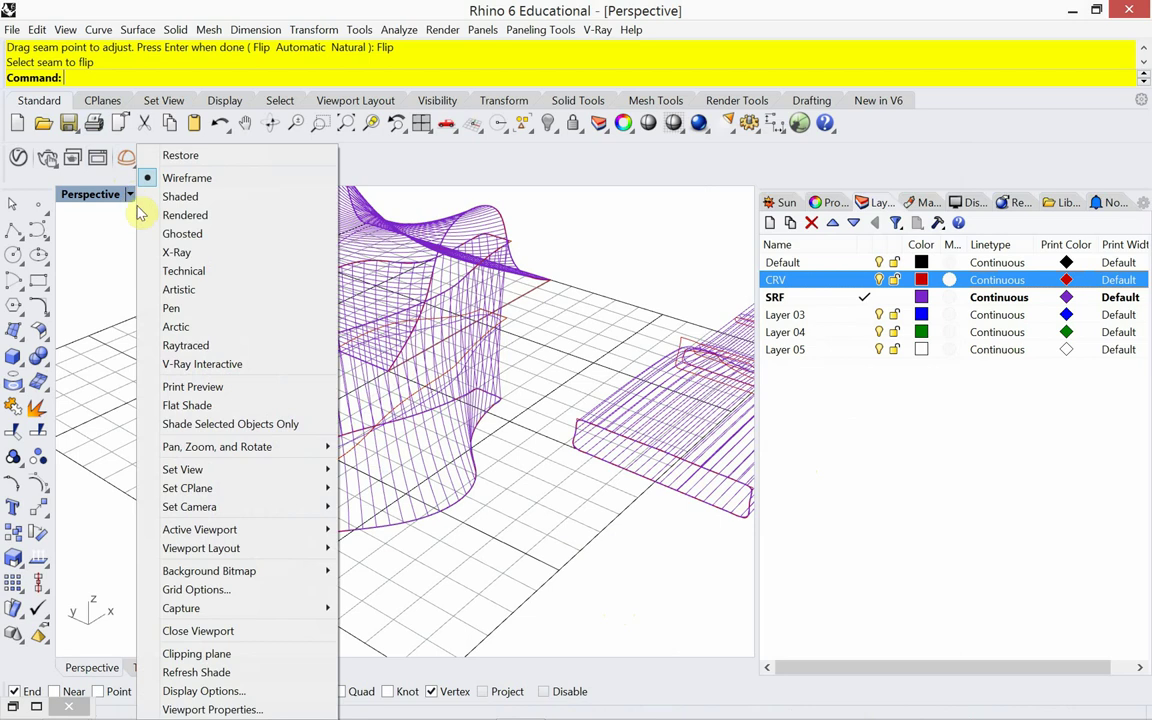
pyautogui.click(167, 215)
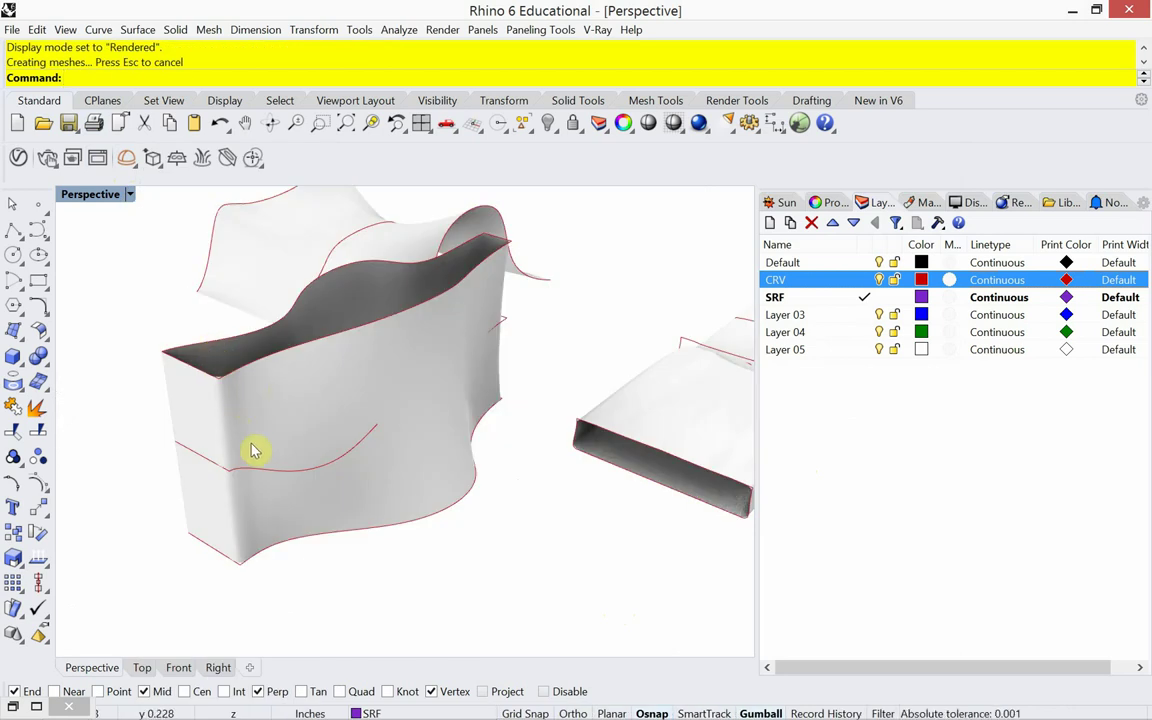
# Check the object description of the newly lofted surface with the What command.
pyautogui.moveTo(272, 482); pyautogui.dragTo(307, 481, button='right')
pyautogui.click(281, 437)
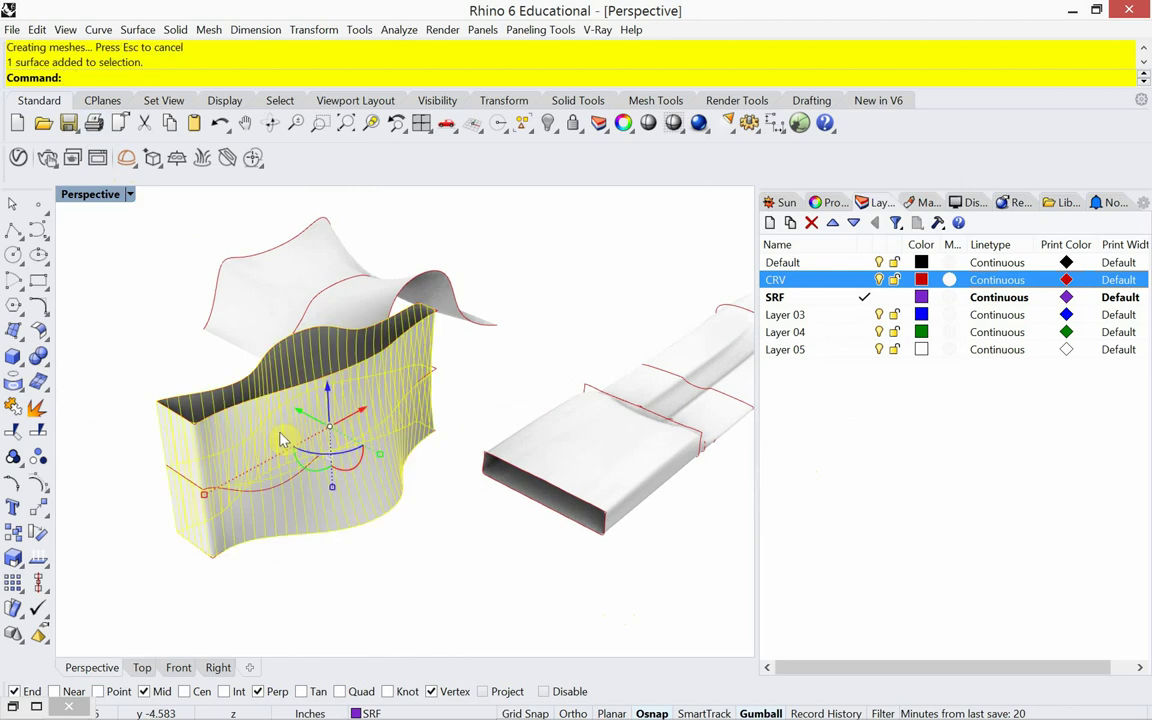
pyautogui.write('What')
pyautogui.press('Return')
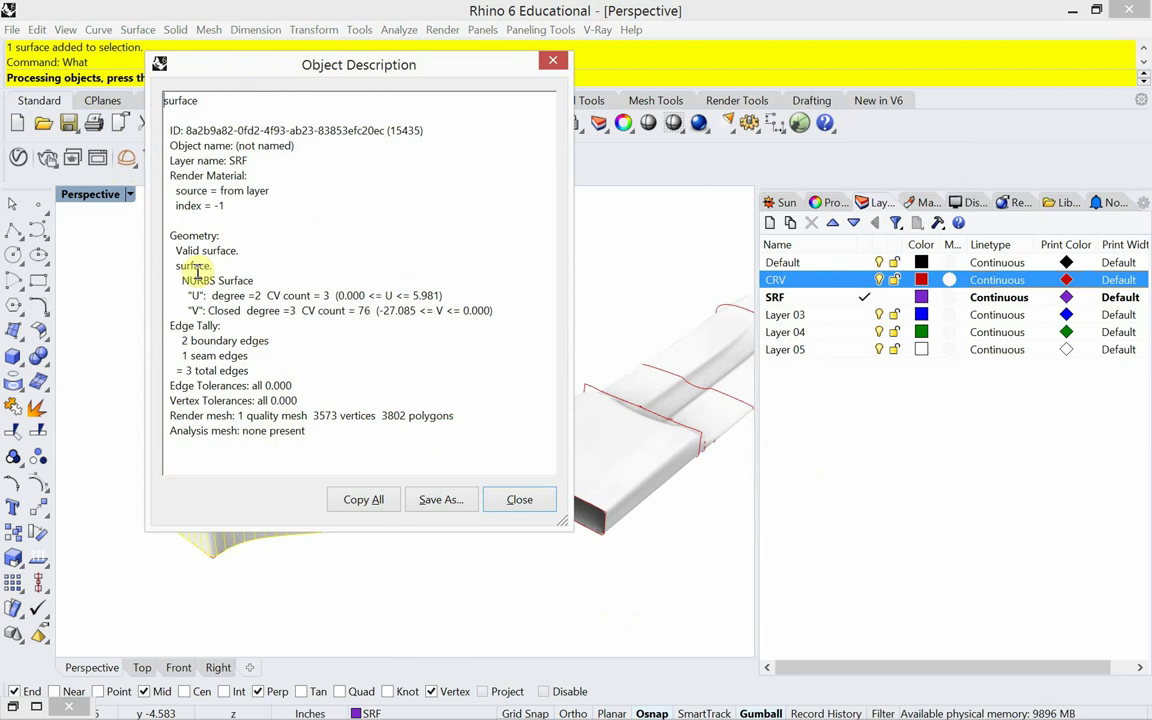
pyautogui.click(507, 502)
pyautogui.press('Escape')
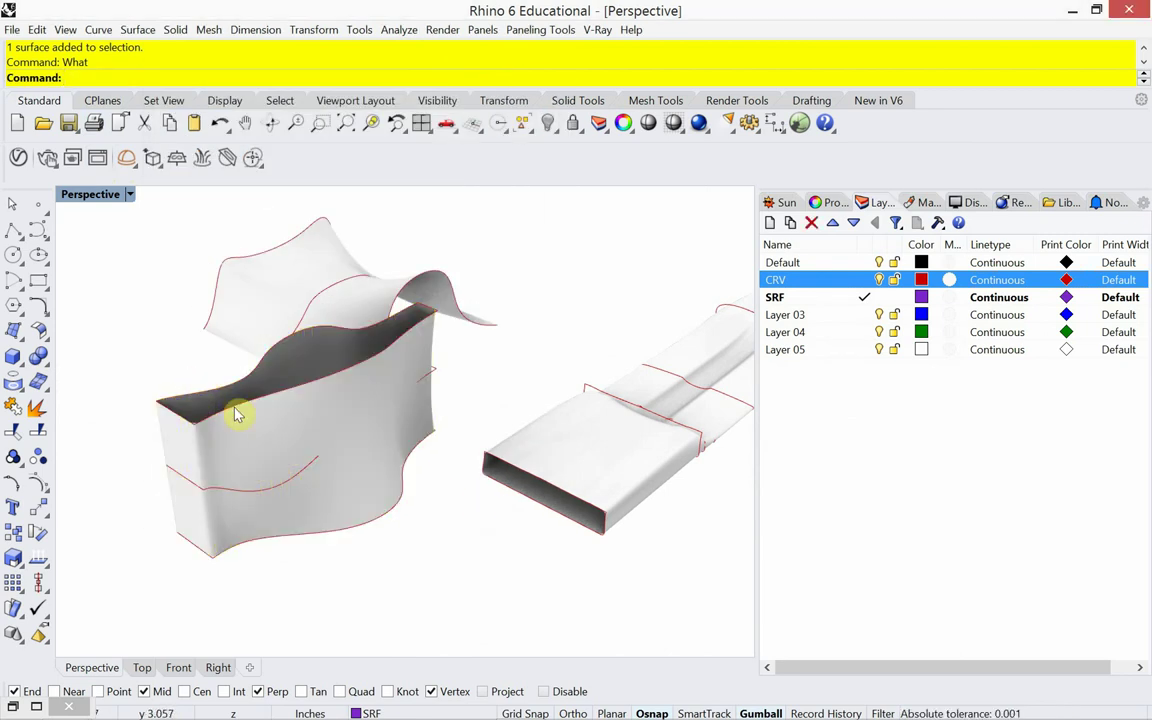
# Cap the open ends of the lofted surface to close it into a solid.
pyautogui.click(277, 428)
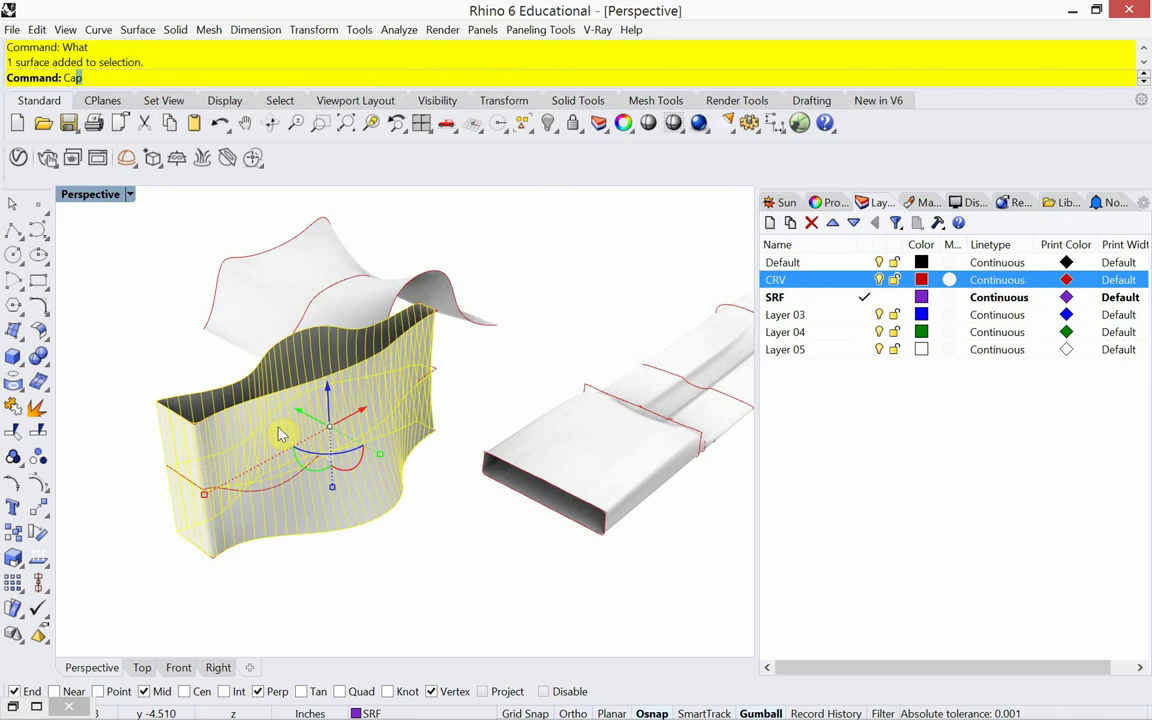
pyautogui.press('Return')
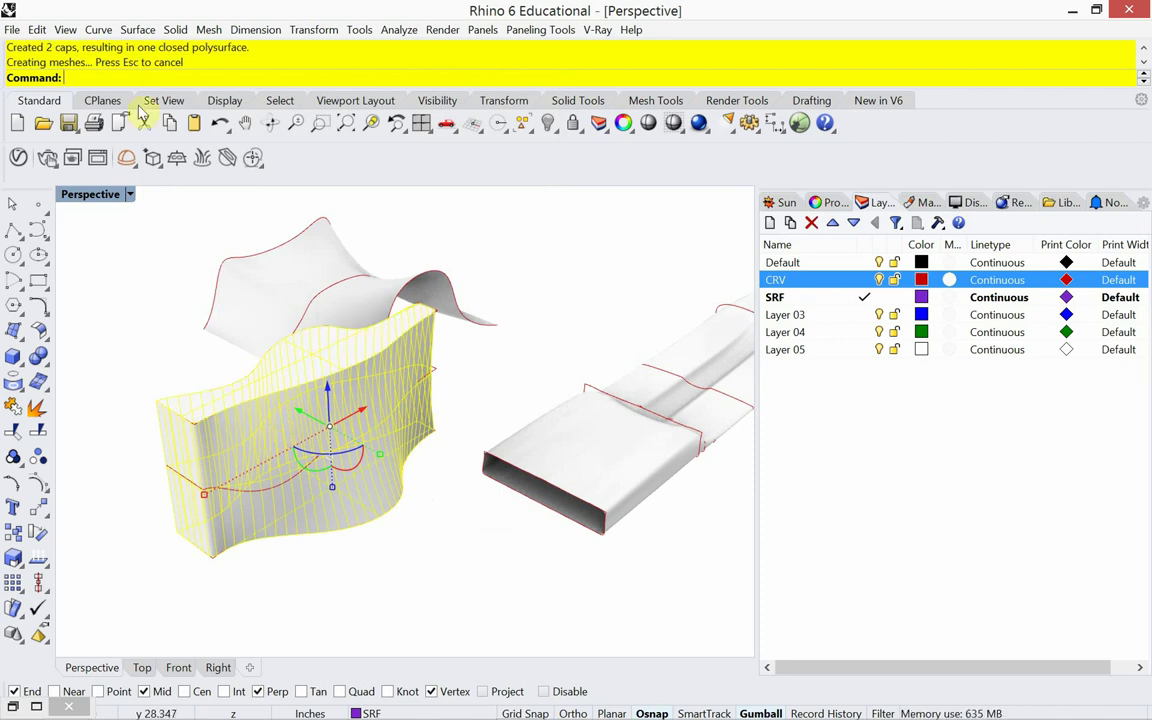
pyautogui.moveTo(248, 49); pyautogui.dragTo(154, 46)
pyautogui.click(145, 295)
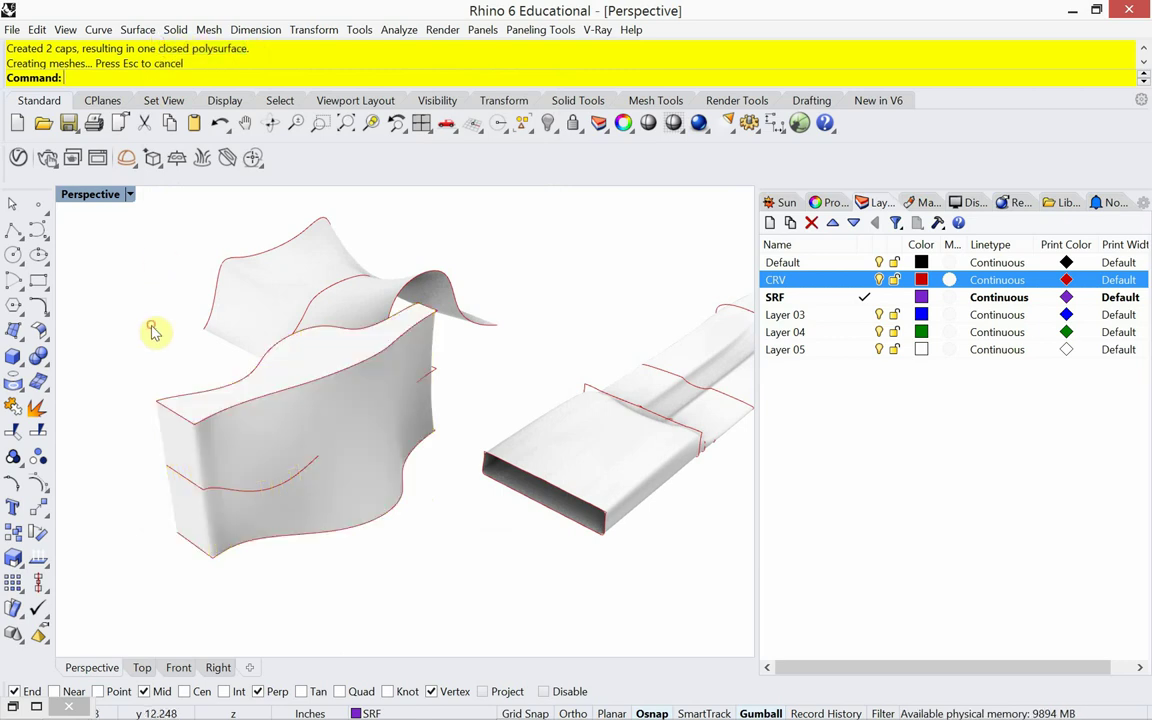
# Check the capped form's object description with the What command and delete the capped form.
pyautogui.click(258, 408)
pyautogui.write('W')
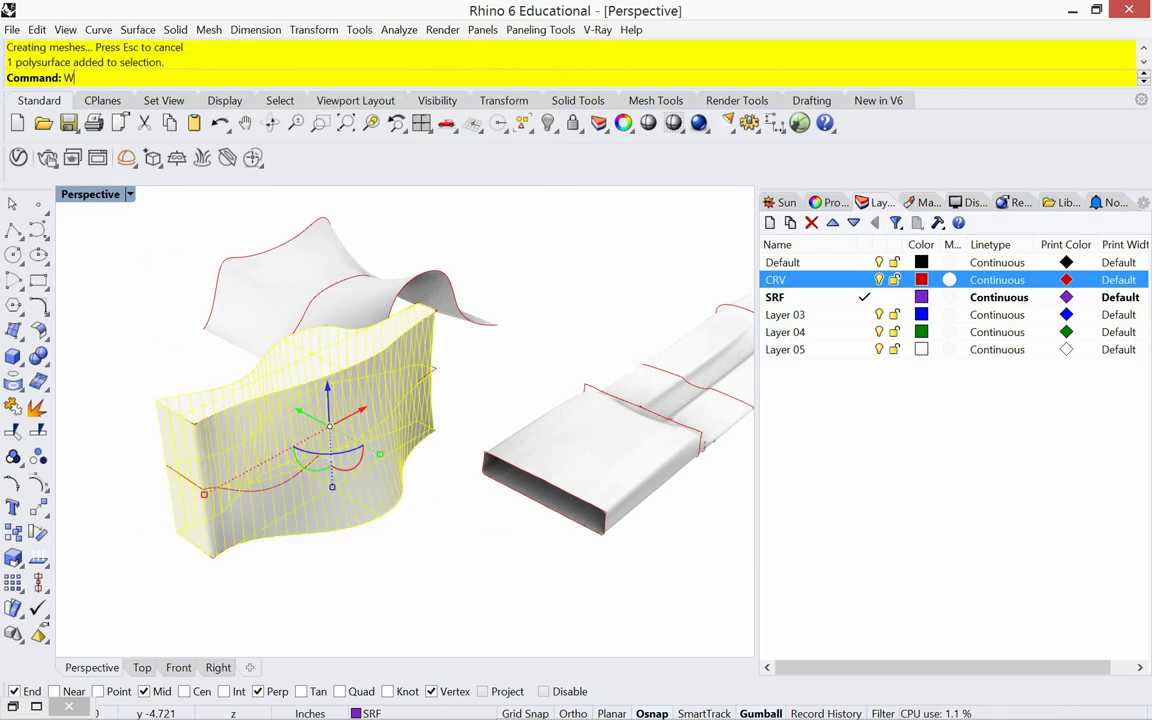
pyautogui.write('hat')
pyautogui.press('Return')
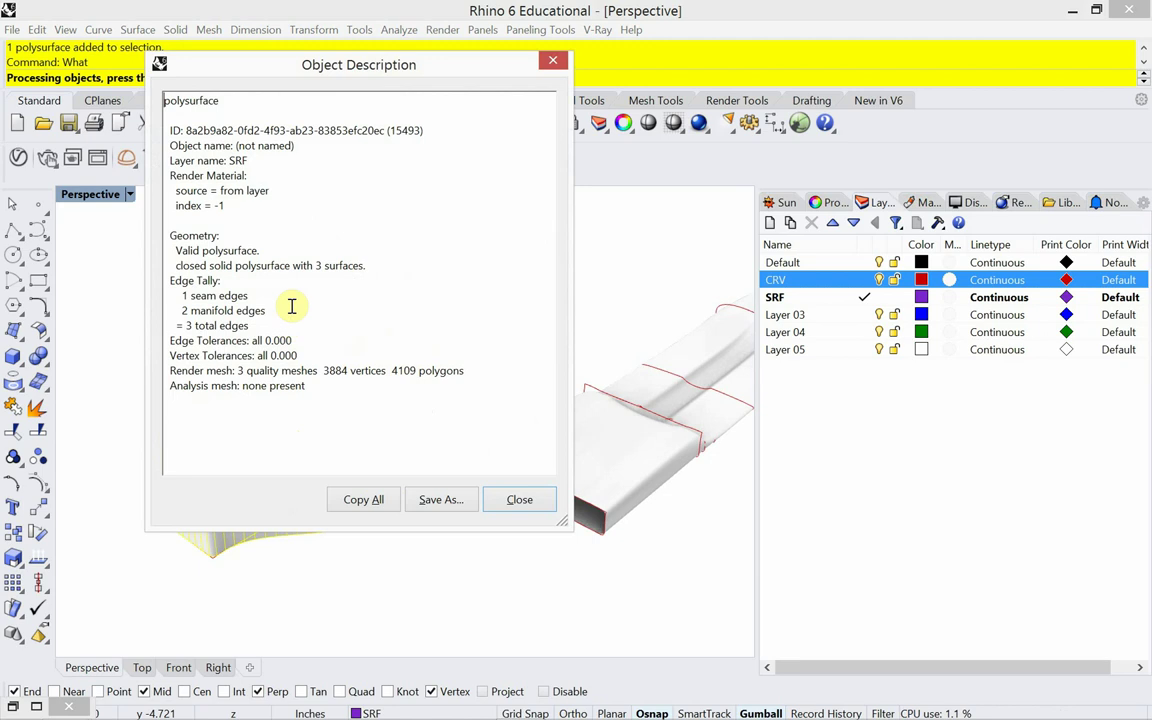
pyautogui.moveTo(290, 265); pyautogui.dragTo(185, 270)
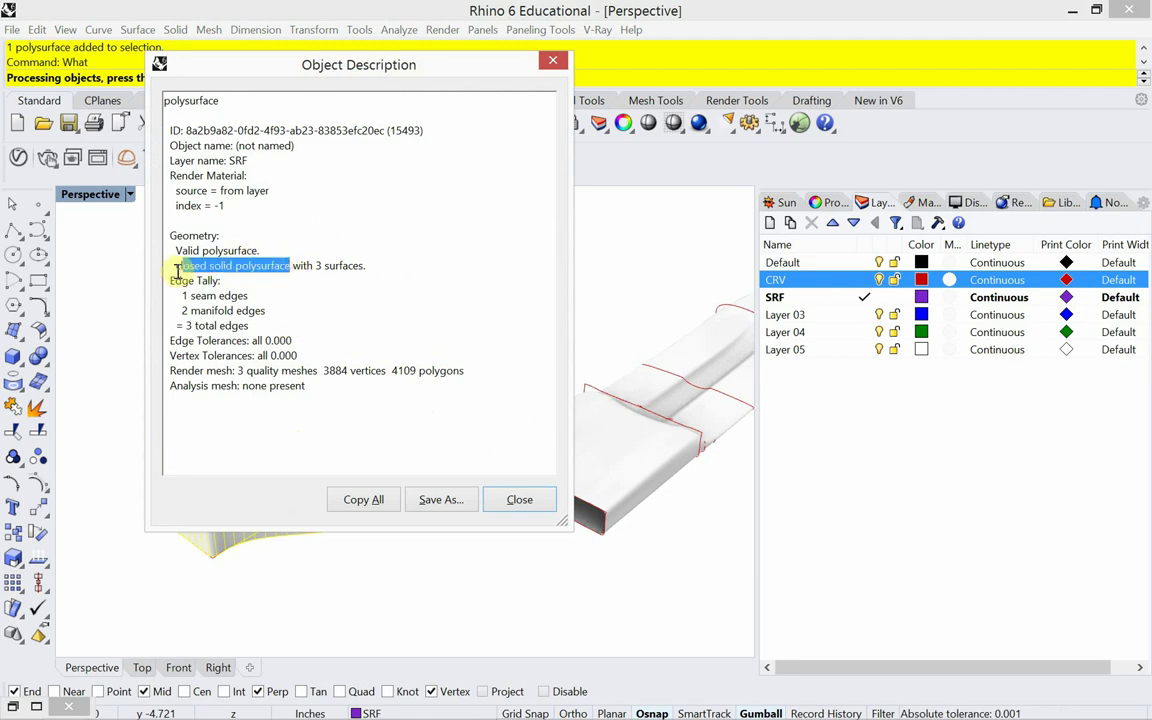
pyautogui.click(515, 500)
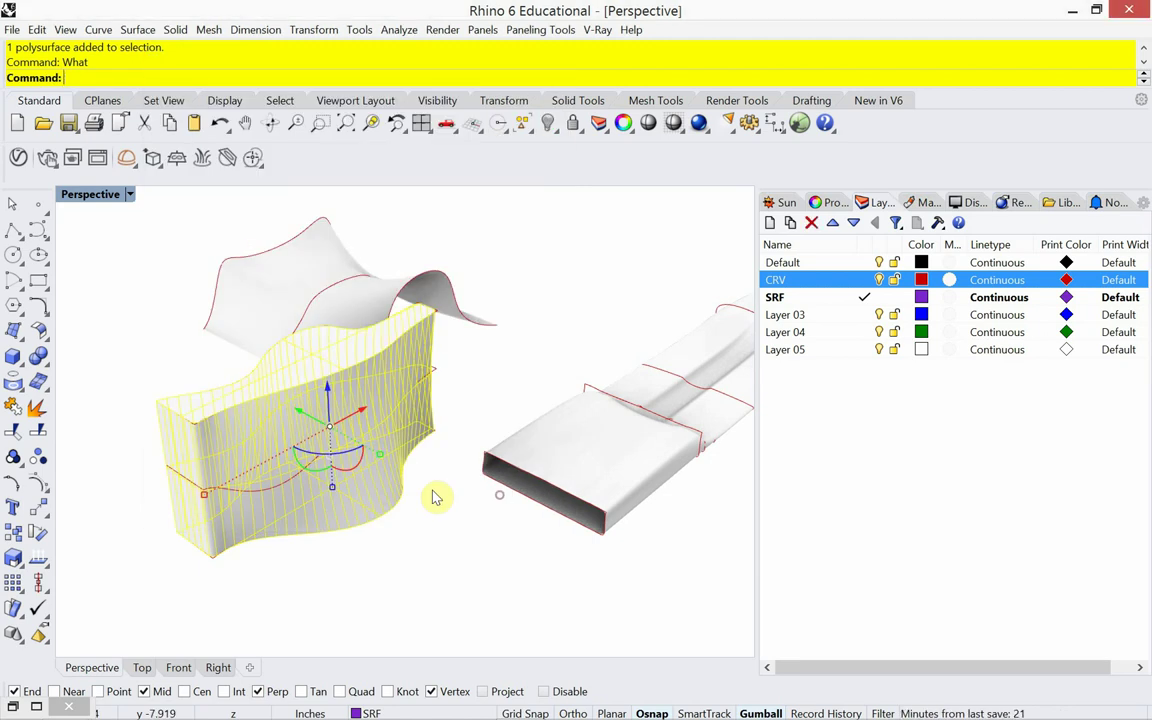
pyautogui.press('Delete')
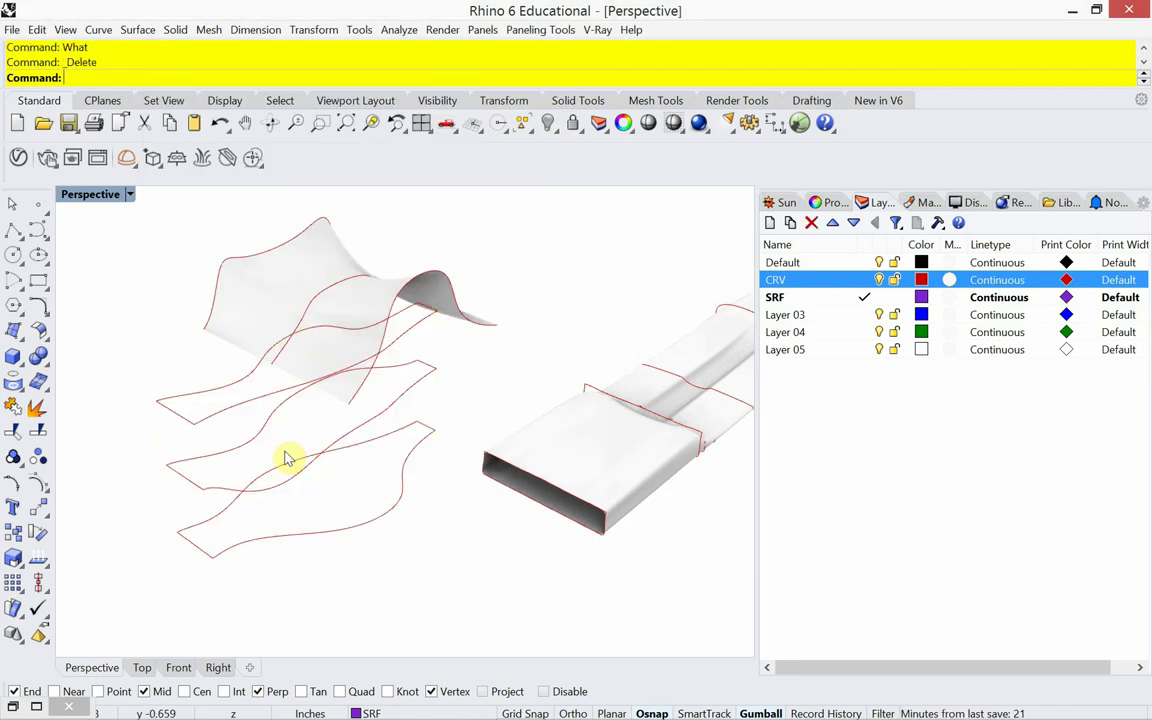
# Loft the three stacked outlines in the Loose style with Closed loft enabled, keeping the seam points as they are.
pyautogui.moveTo(229, 573); pyautogui.dragTo(163, 418)
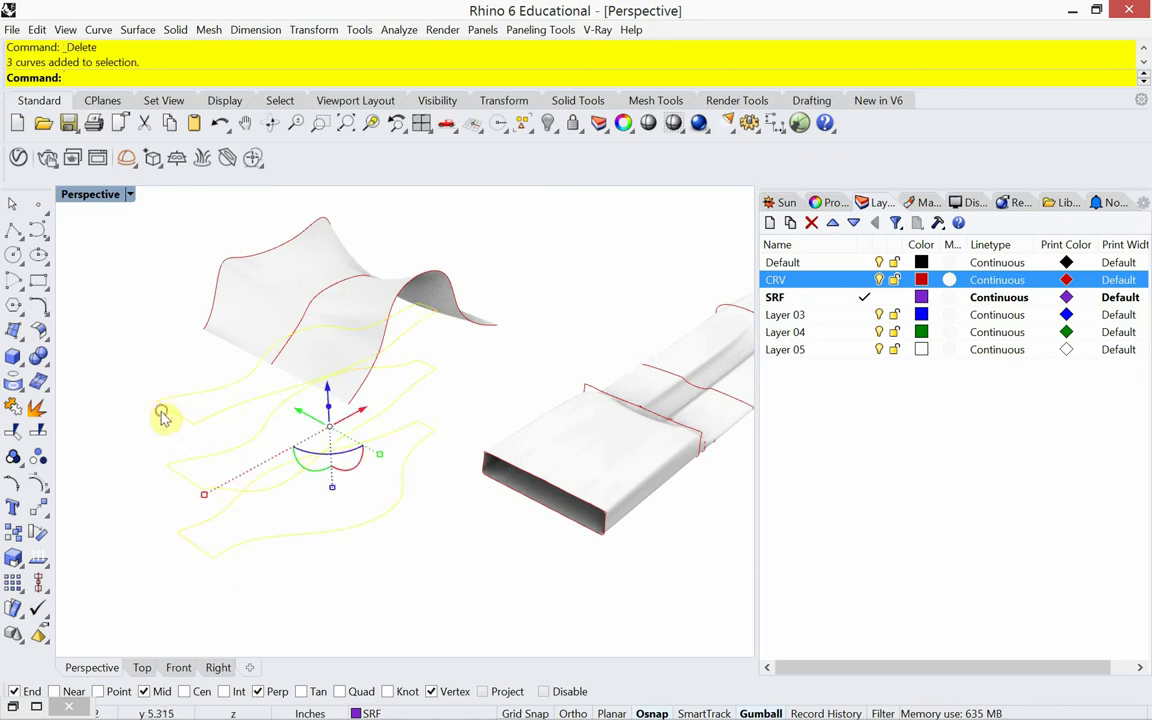
pyautogui.write('oft')
pyautogui.press('Return')
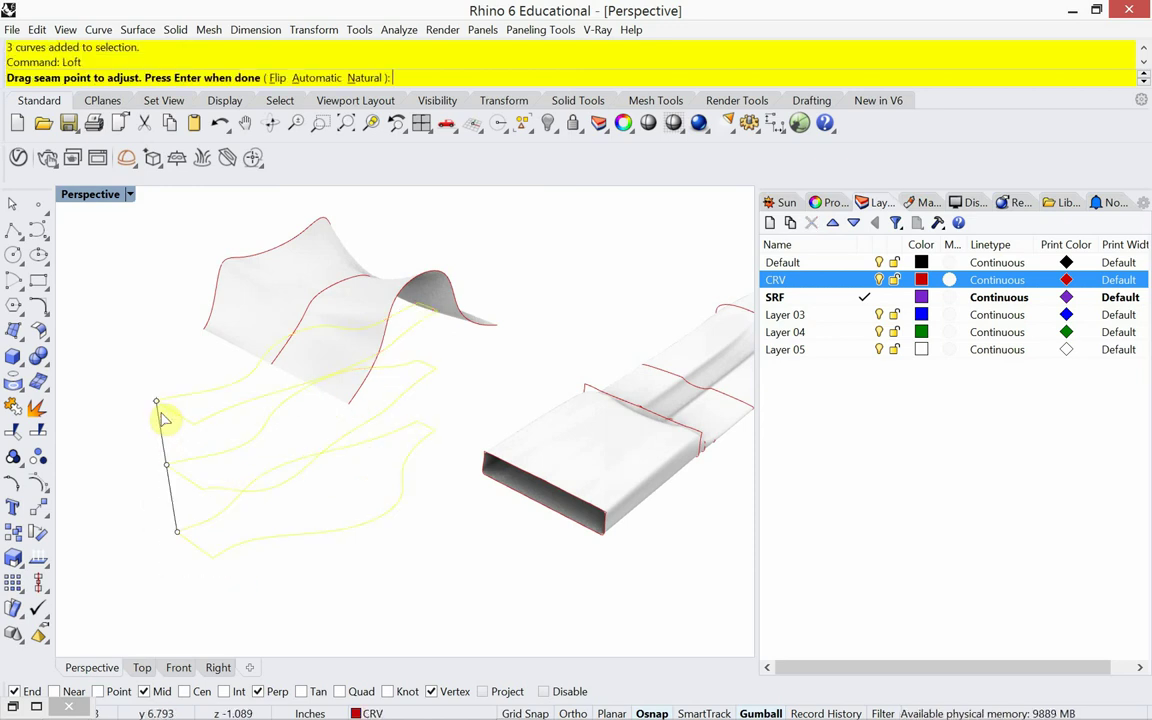
pyautogui.press('Return')
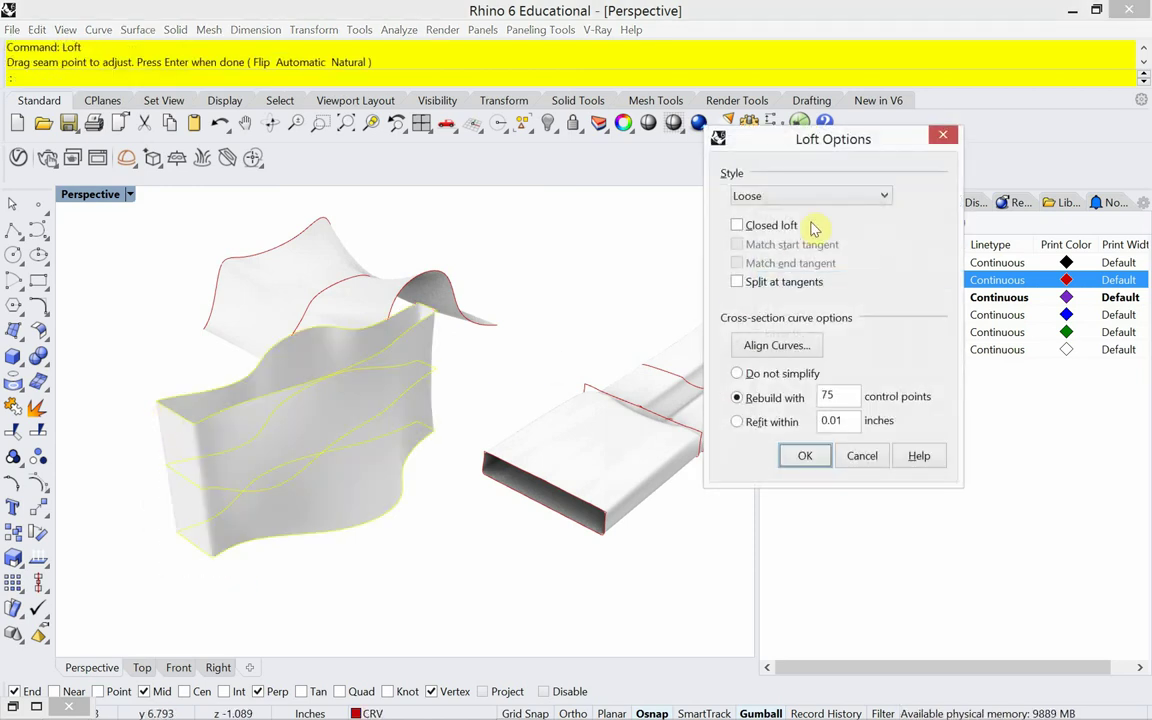
pyautogui.click(760, 226)
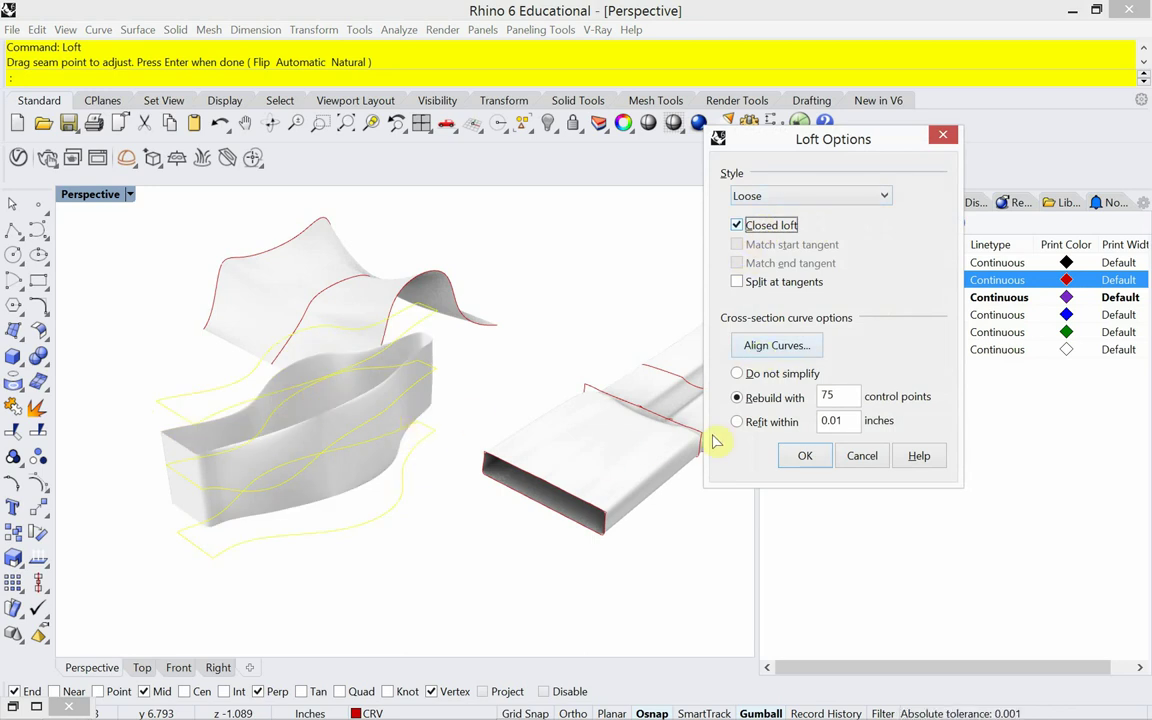
pyautogui.click(807, 456)
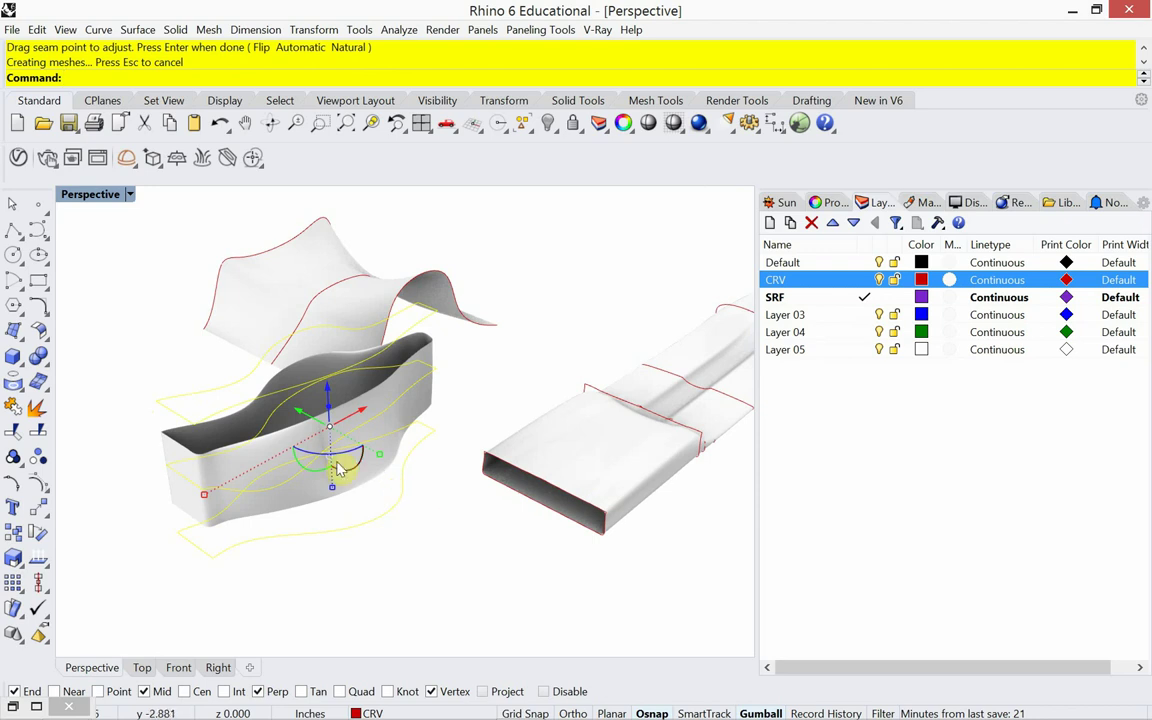
# Deselect the outlines and delete the closed loft surface.
pyautogui.press('Escape')
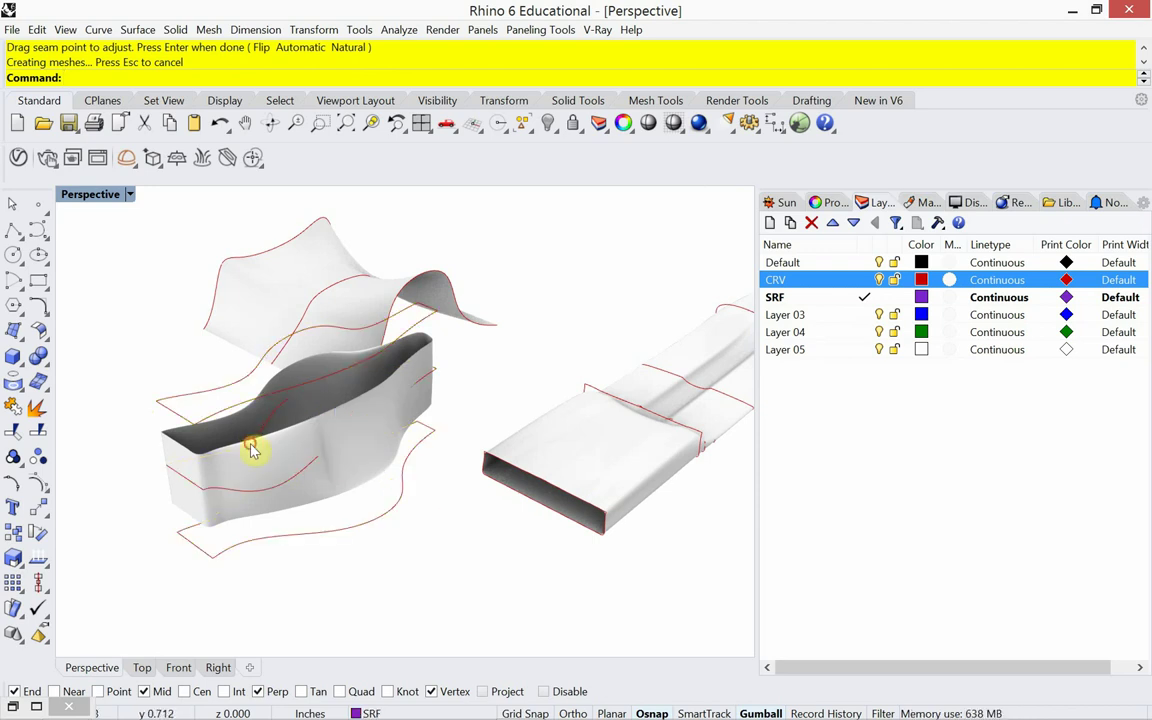
pyautogui.click(257, 440)
pyautogui.press('Delete')
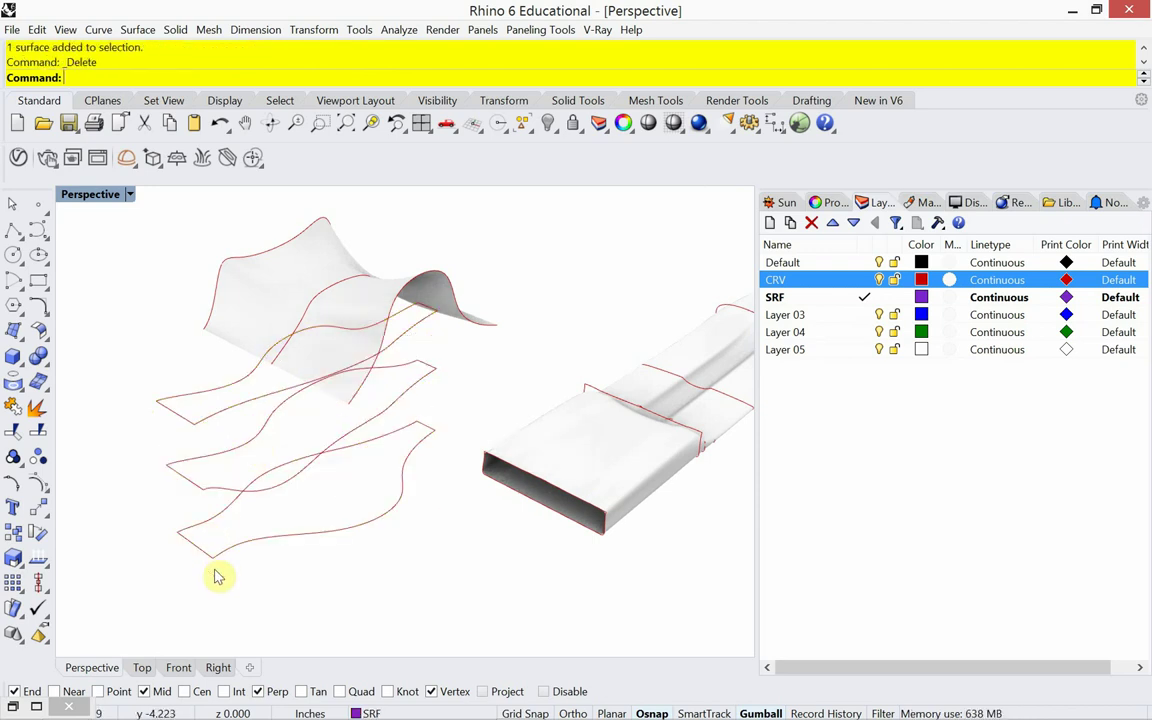
# Loft the three stacked outlines in the Loose style with Closed loft off, rebuilding with 75 control points.
pyautogui.moveTo(216, 567); pyautogui.dragTo(140, 425)
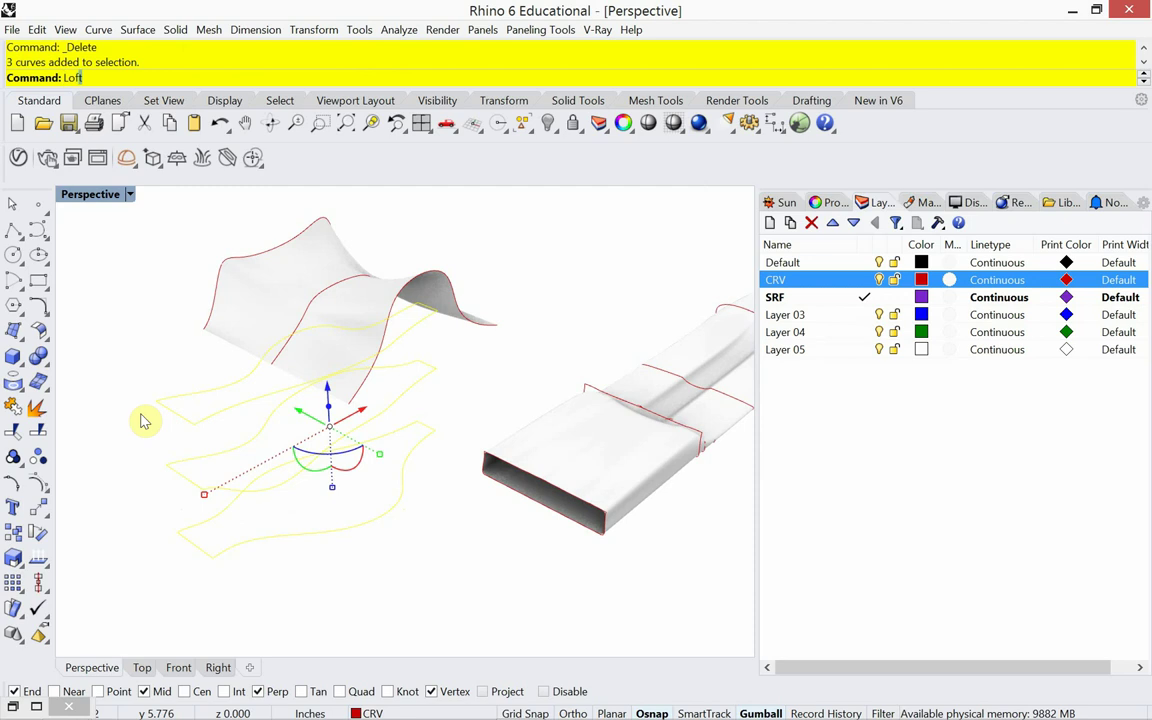
pyautogui.press('Return')
pyautogui.press('Return')
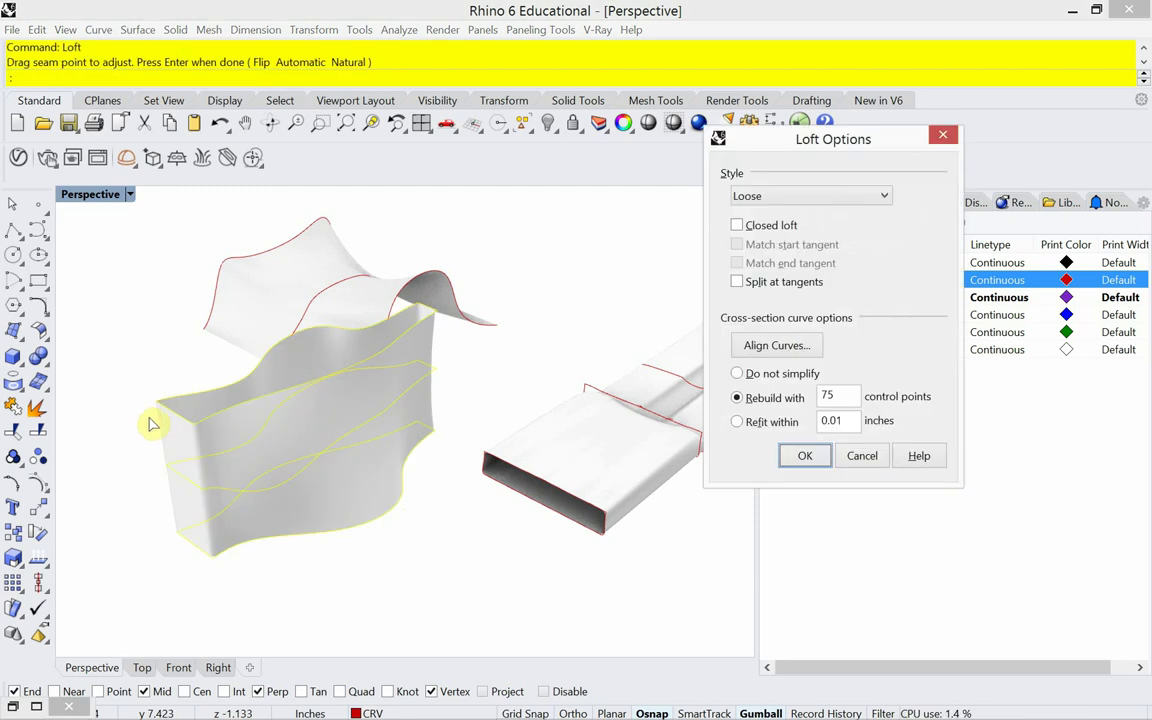
pyautogui.click(806, 456)
# Cap both open ends of the new loose loft to make a closed polysurface.
pyautogui.write('Cap')
pyautogui.press('Return')
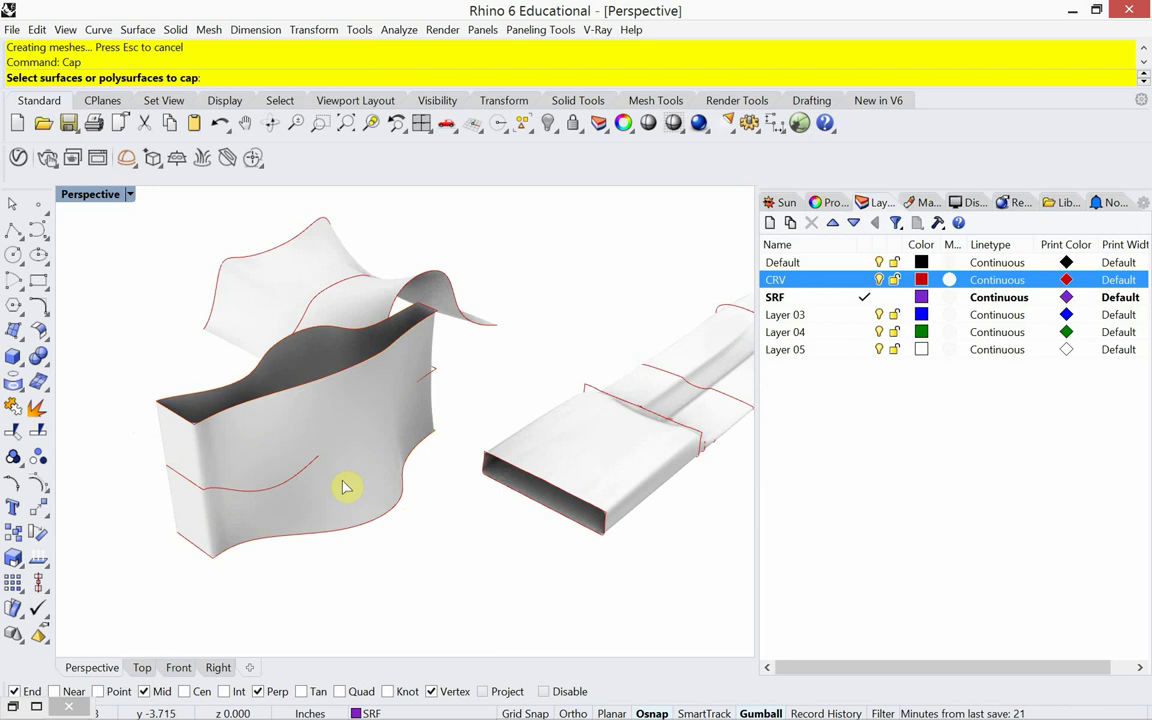
pyautogui.click(288, 447)
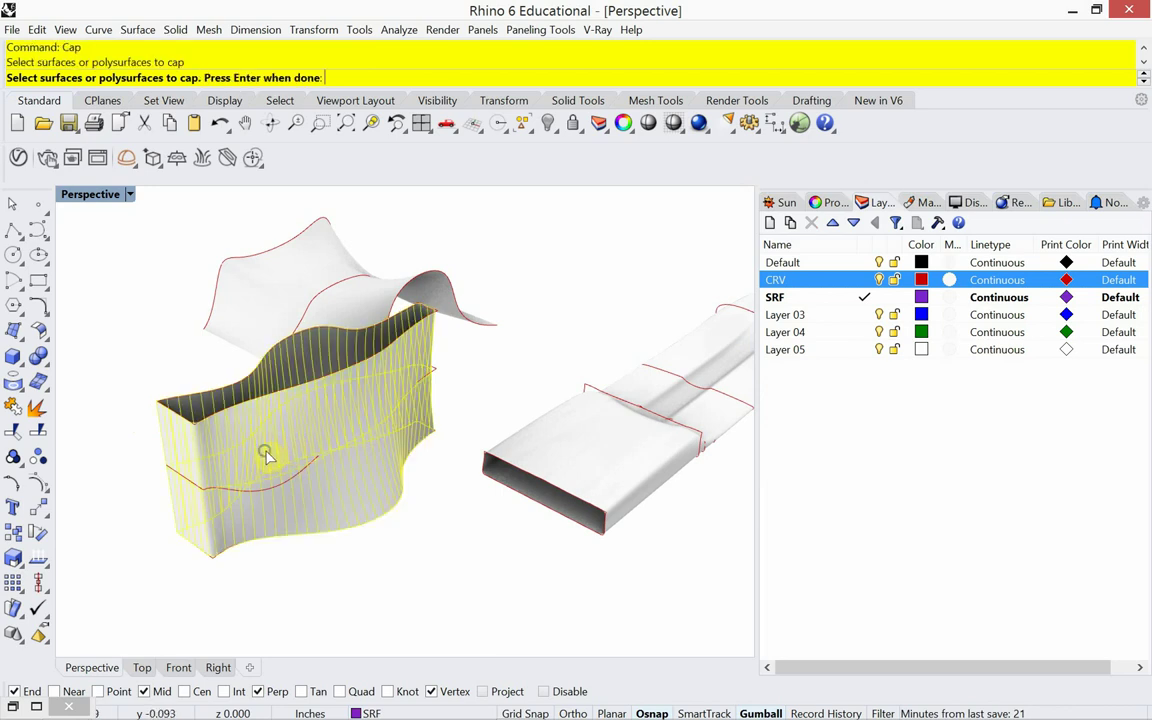
pyautogui.press('Return')
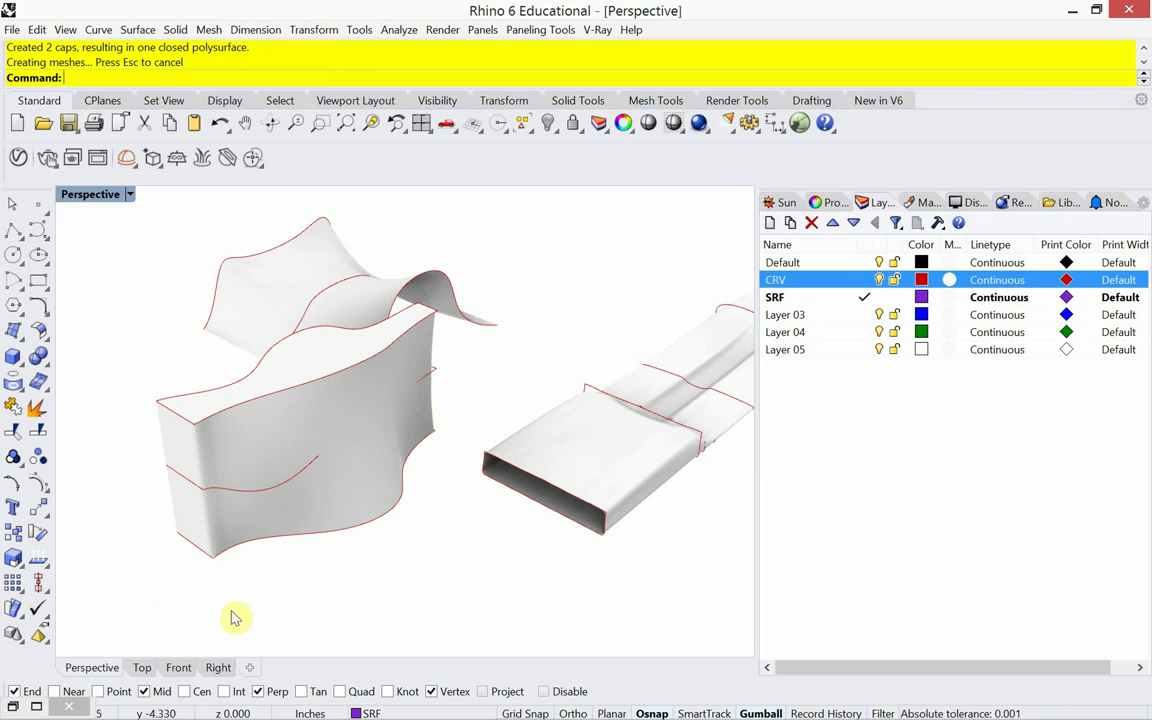
pyautogui.moveTo(234, 614); pyautogui.dragTo(97, 386)
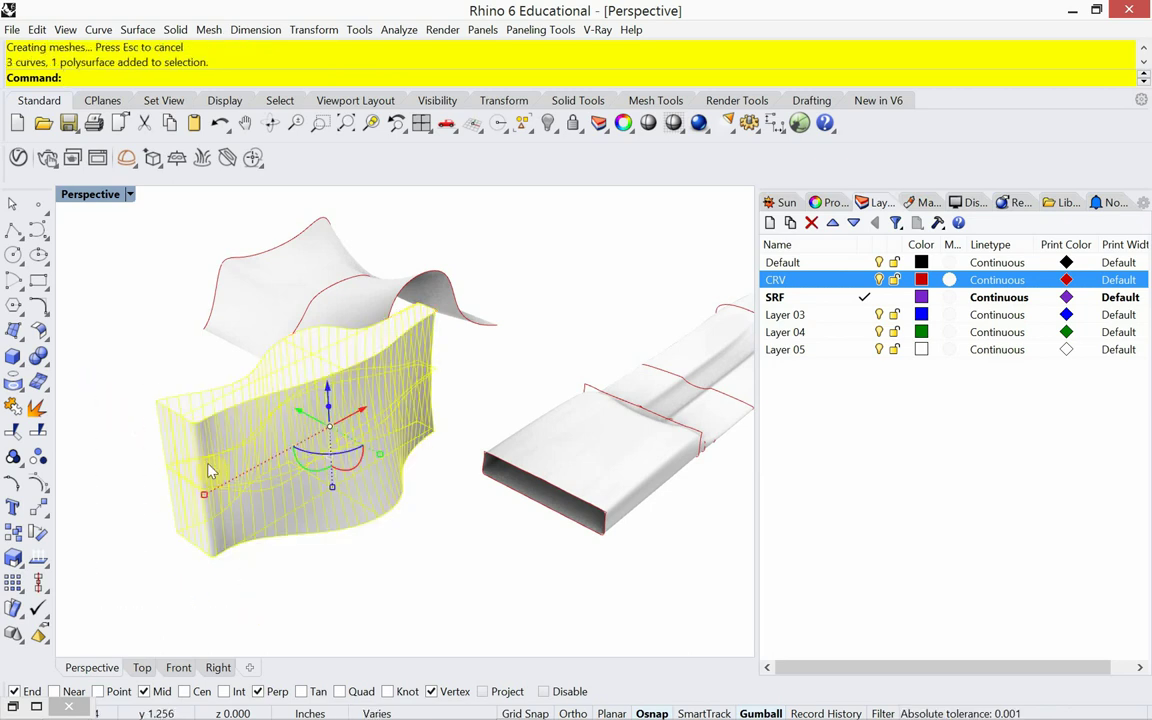
pyautogui.keyDown('ctrl'); pyautogui.click(300, 462); pyautogui.keyUp('ctrl')
pyautogui.write('Lo')
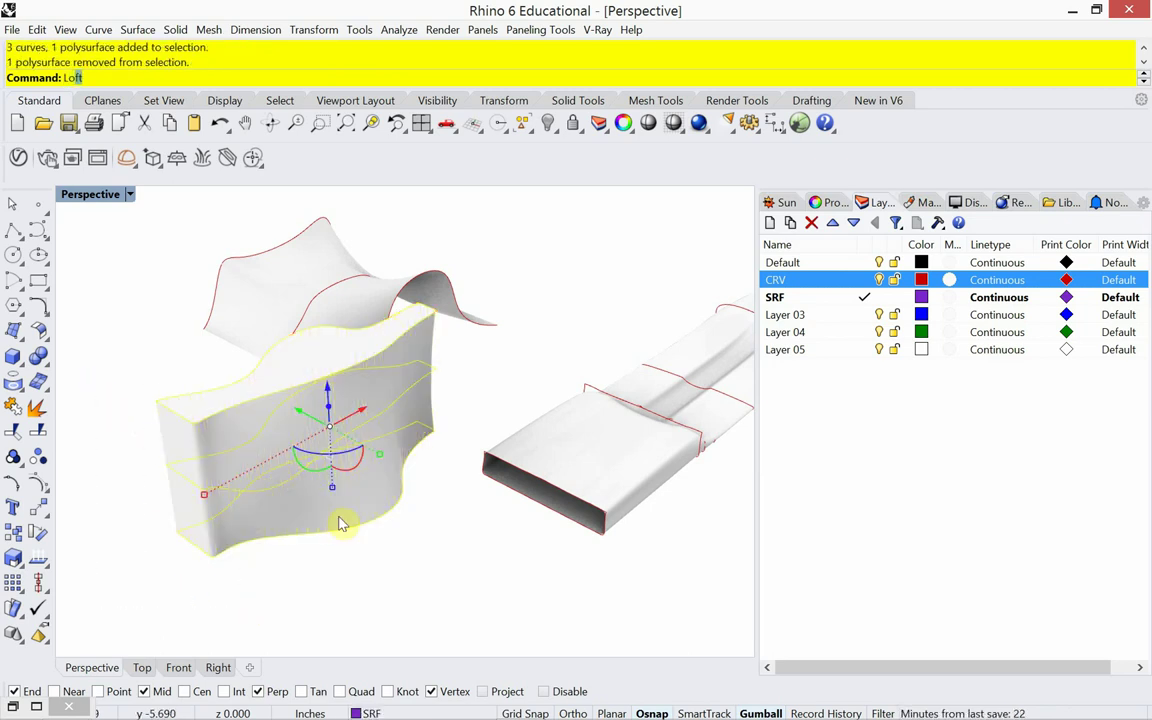
pyautogui.write('fr')
pyautogui.press('Return')
pyautogui.write('Loft')
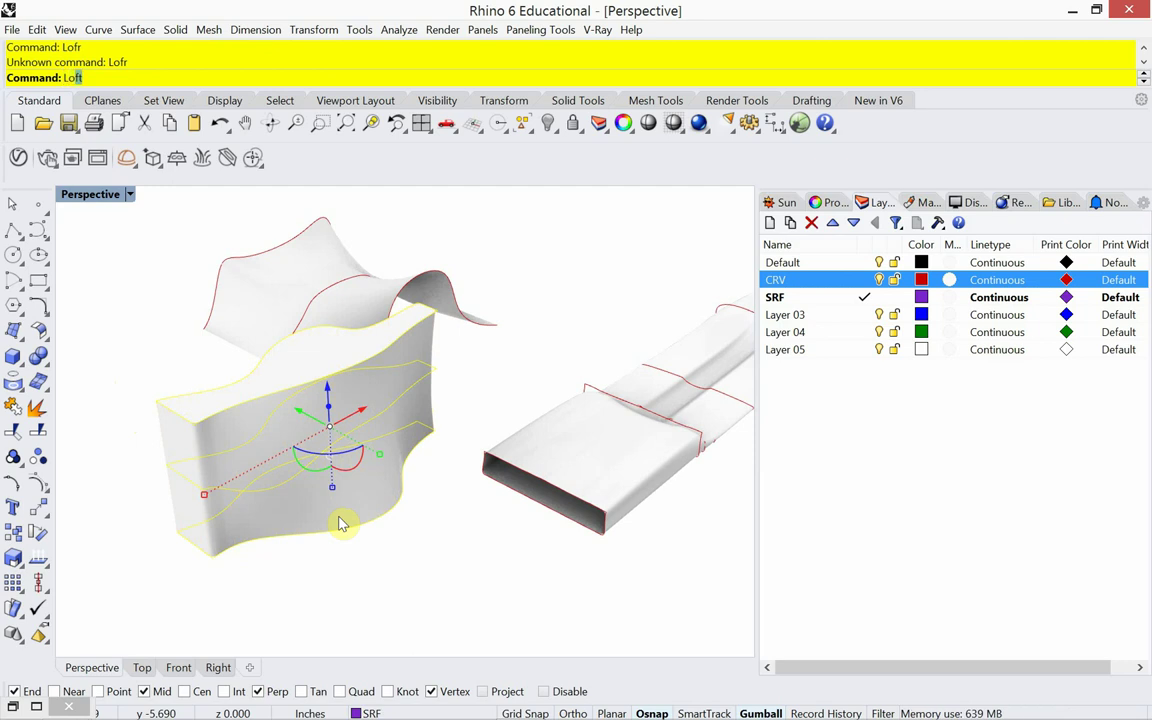
pyautogui.press('Return')
pyautogui.press('Return')
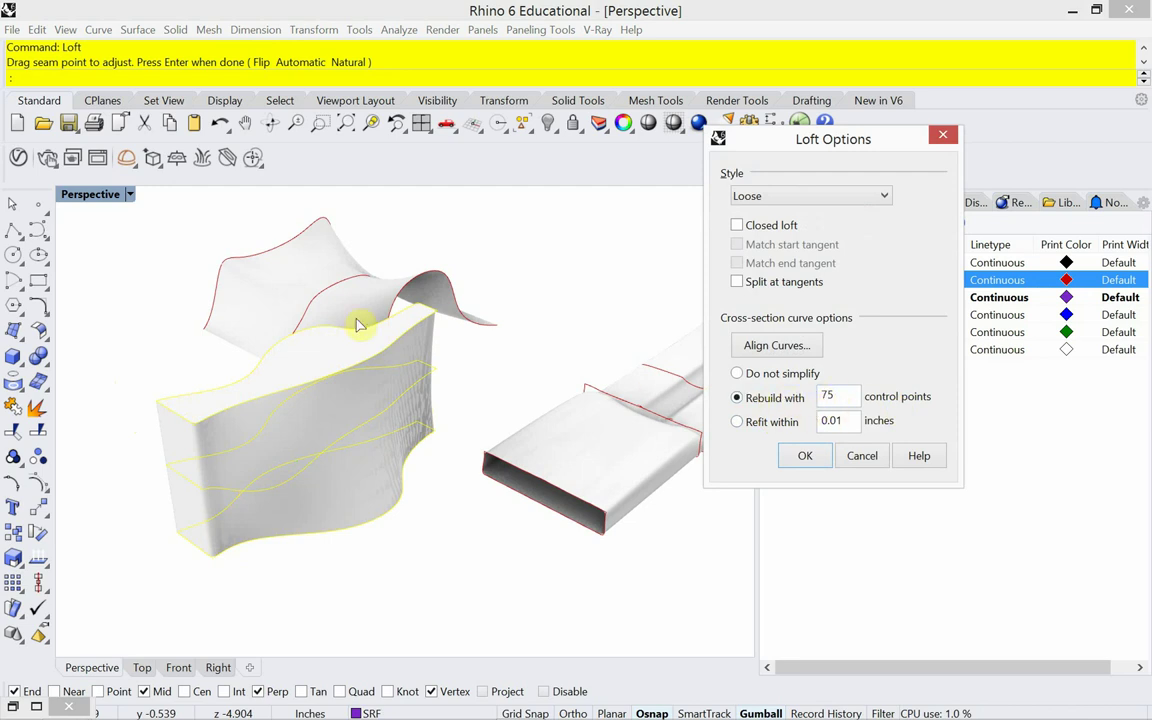
pyautogui.click(862, 457)
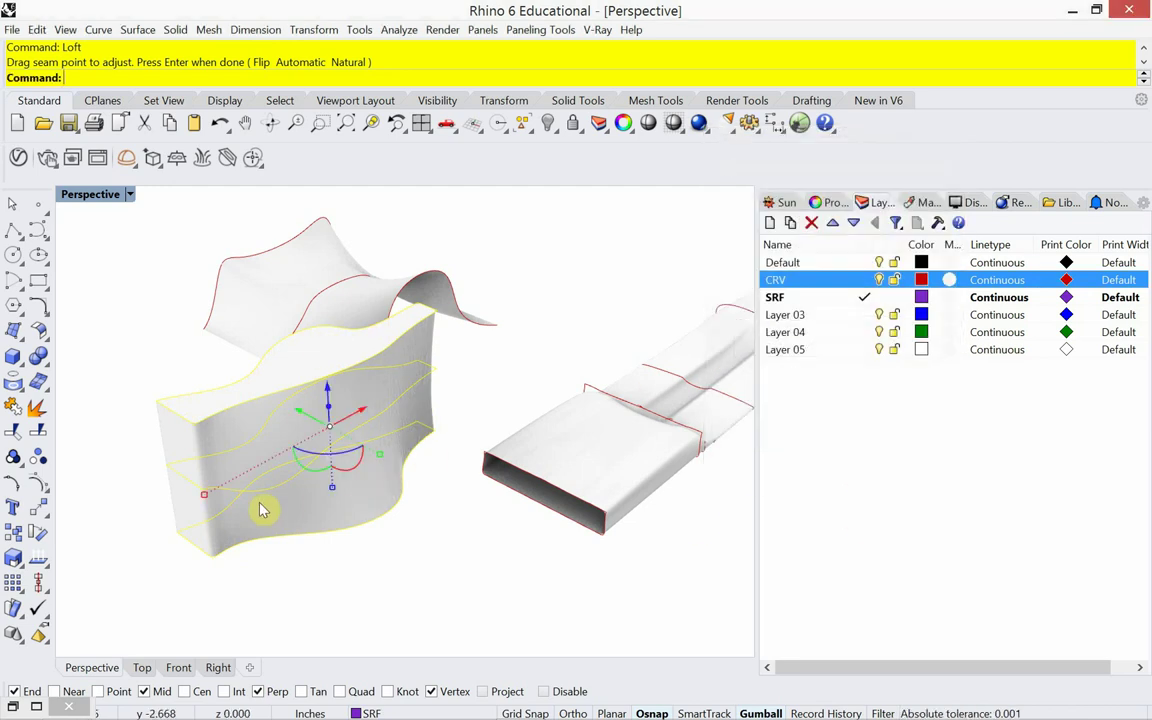
# Examine the capped solid and the neighbouring lofted surfaces up close and as a whole in the rendered Perspective view.
pyautogui.scroll(5, 260, 510)
pyautogui.scroll(-3, 310, 470)
pyautogui.moveTo(321, 473); pyautogui.dragTo(283, 432, button='right')
pyautogui.scroll(-4, 283, 437)
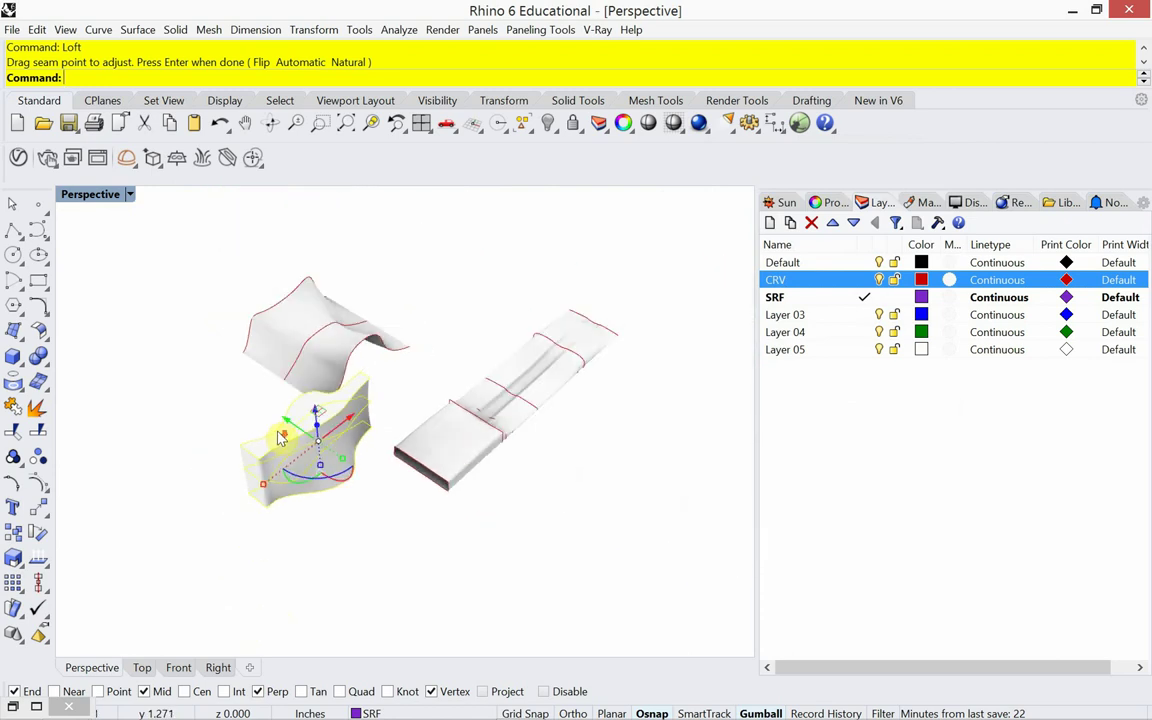
pyautogui.scroll(4, 275, 435)
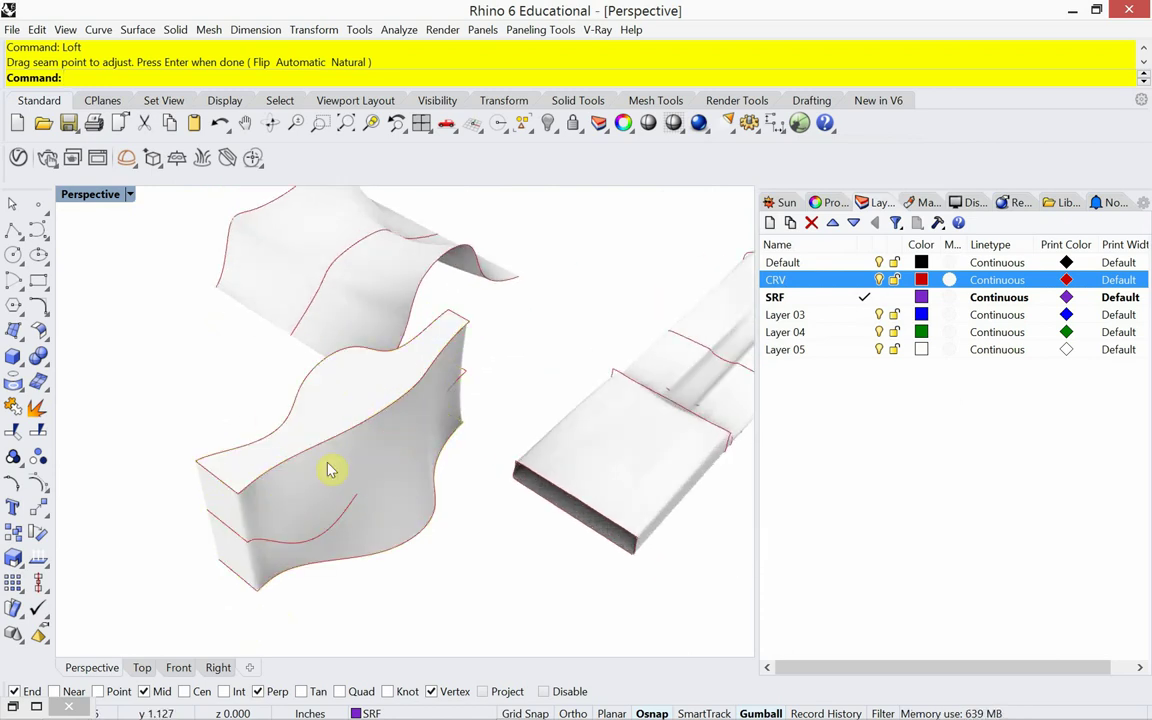
pyautogui.scroll(-4, 352, 488)
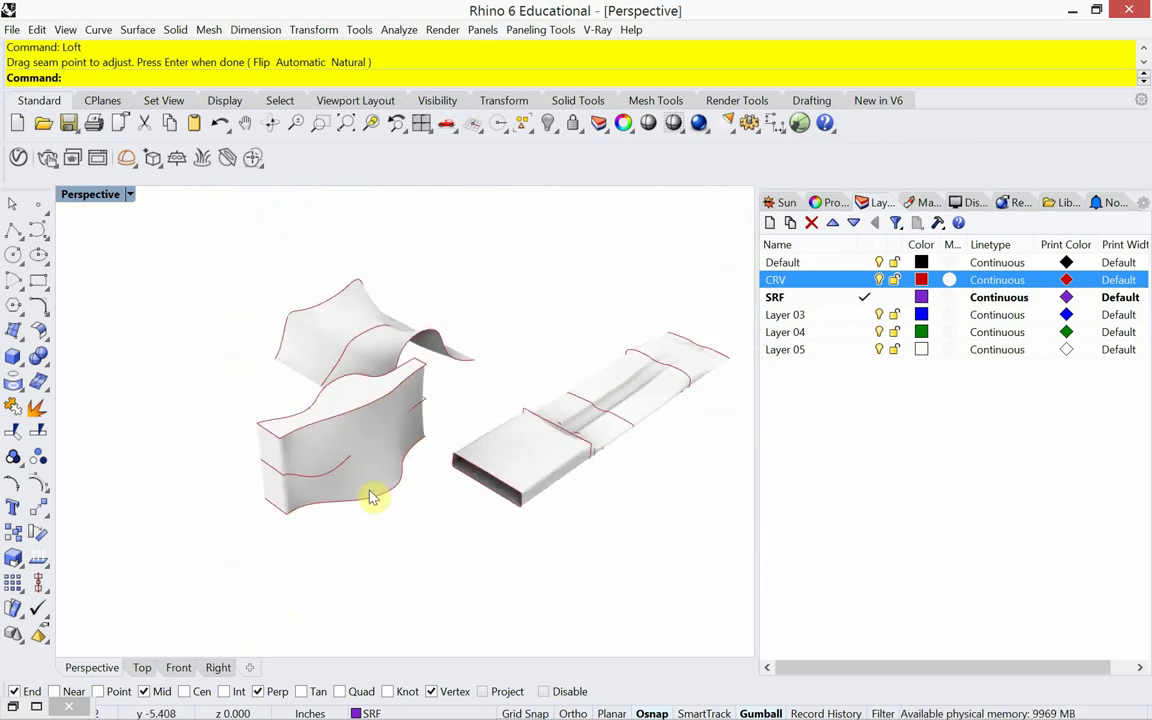
pyautogui.keyDown('shift'); pyautogui.moveTo(329, 494); pyautogui.dragTo(414, 506, button='right'); pyautogui.keyUp('shift')
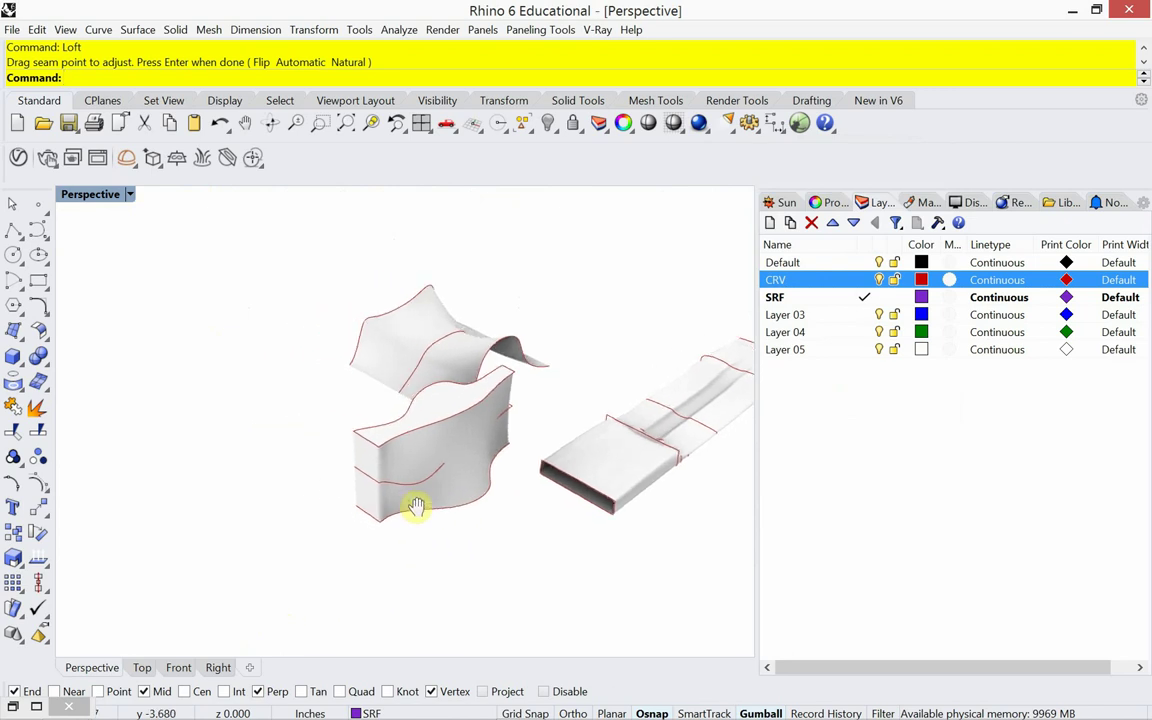
# Set the Perspective viewport's display mode to Wireframe and make CRV the current layer.
pyautogui.click(129, 194)
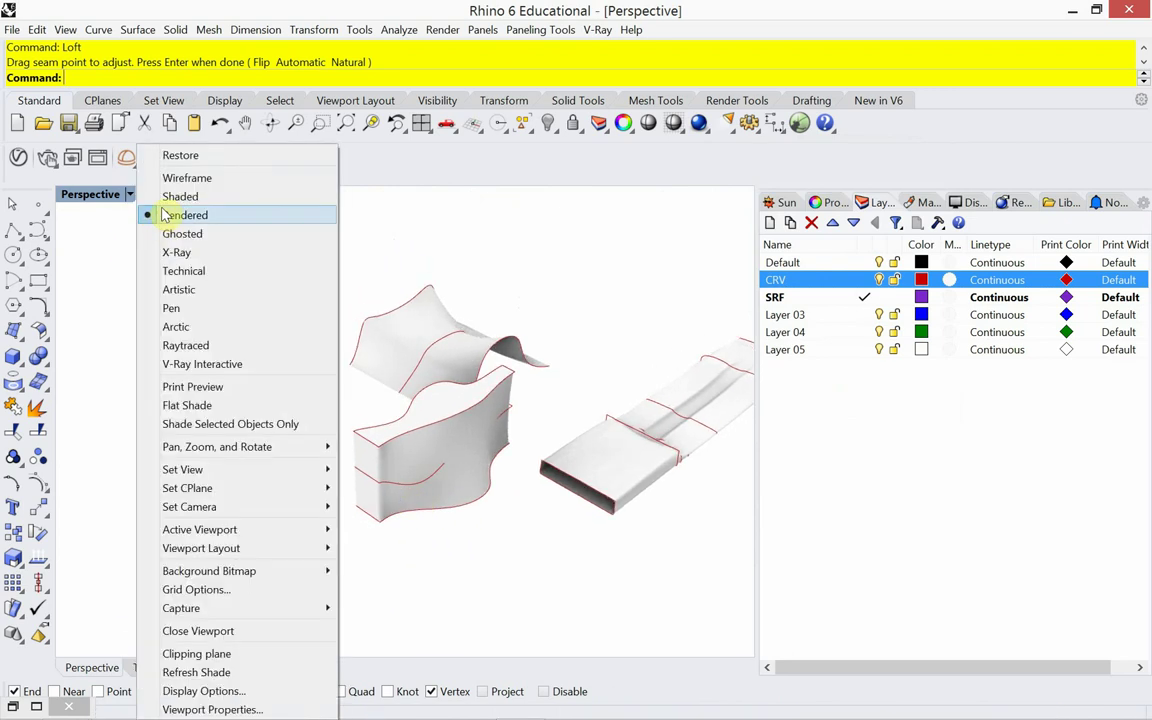
pyautogui.click(175, 180)
pyautogui.moveTo(334, 465); pyautogui.dragTo(337, 492, button='right')
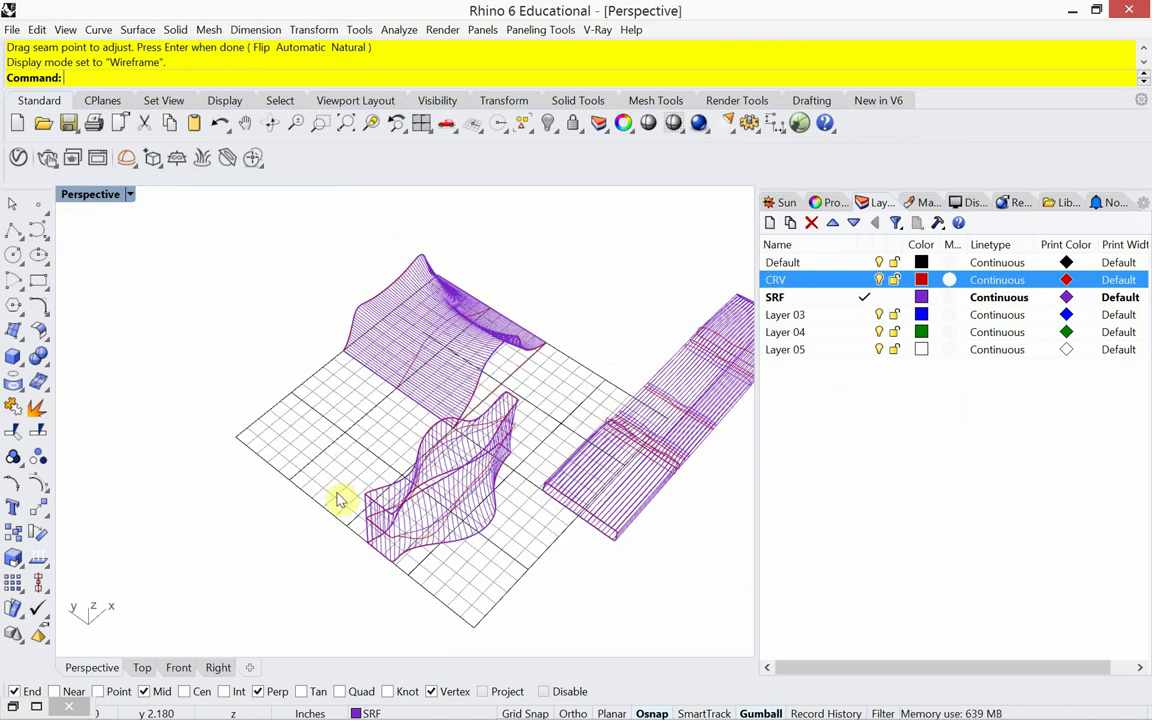
pyautogui.click(840, 284)
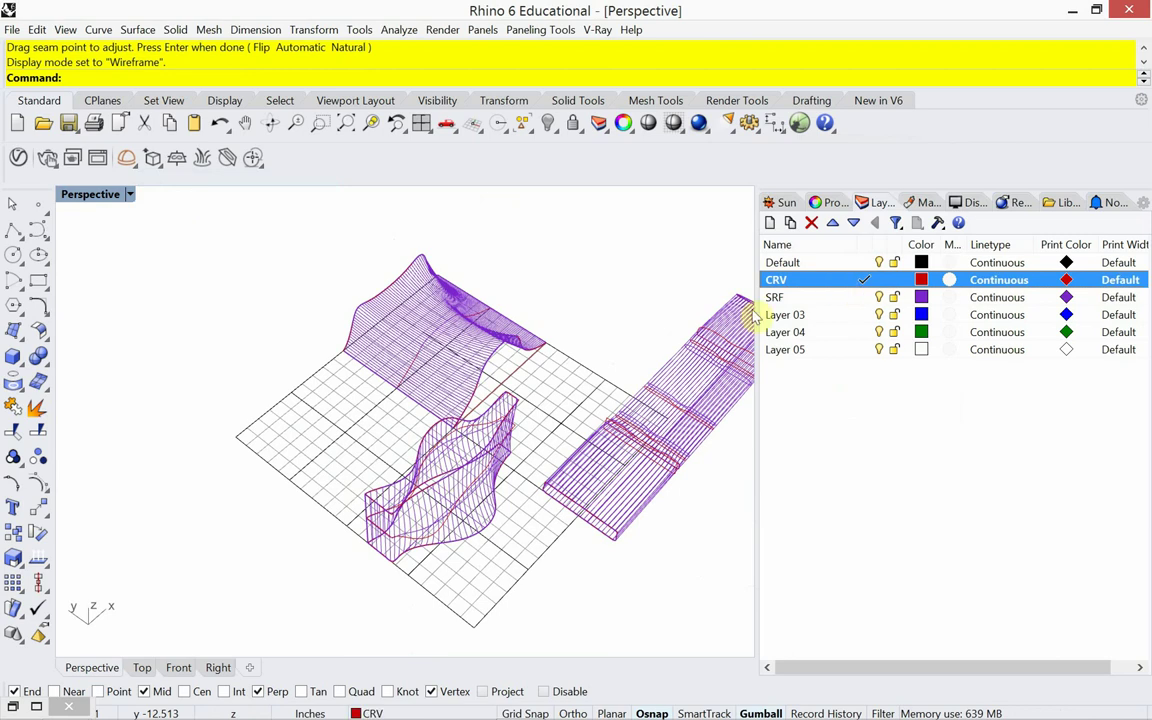
# Draw a six-sided inscribed polygon with a radius of about 4 inches, snapped to an empty area of the construction plane grid.
pyautogui.scroll(3, 333, 447)
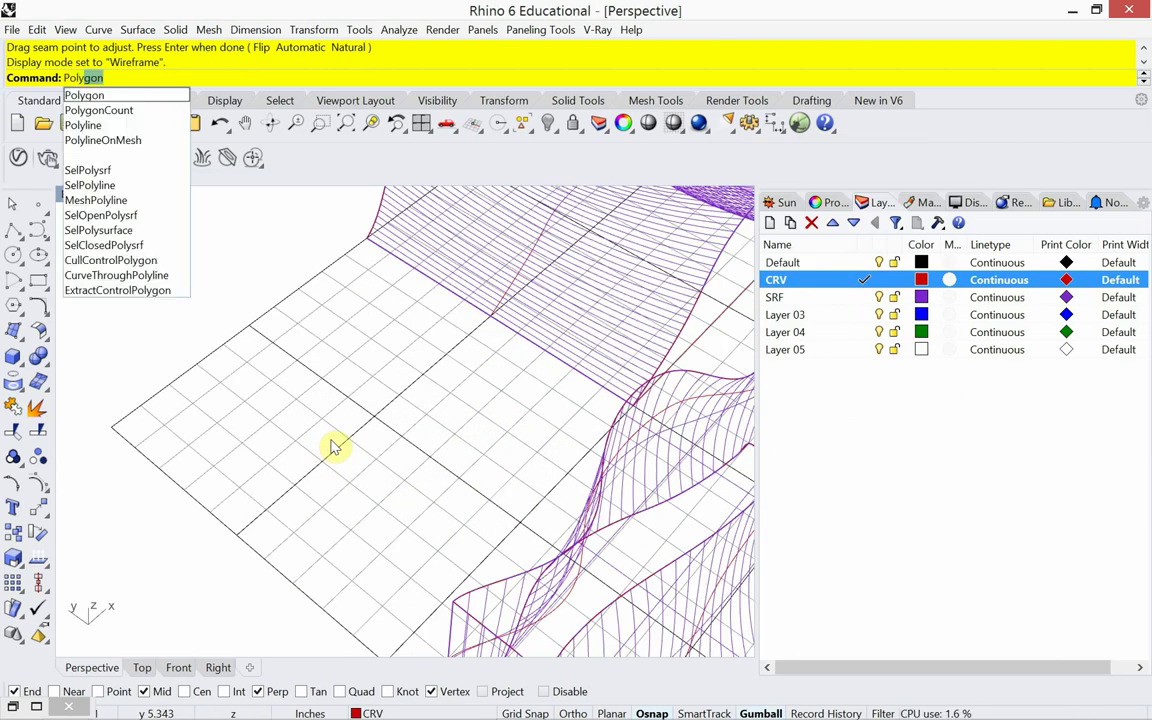
pyautogui.press('Return')
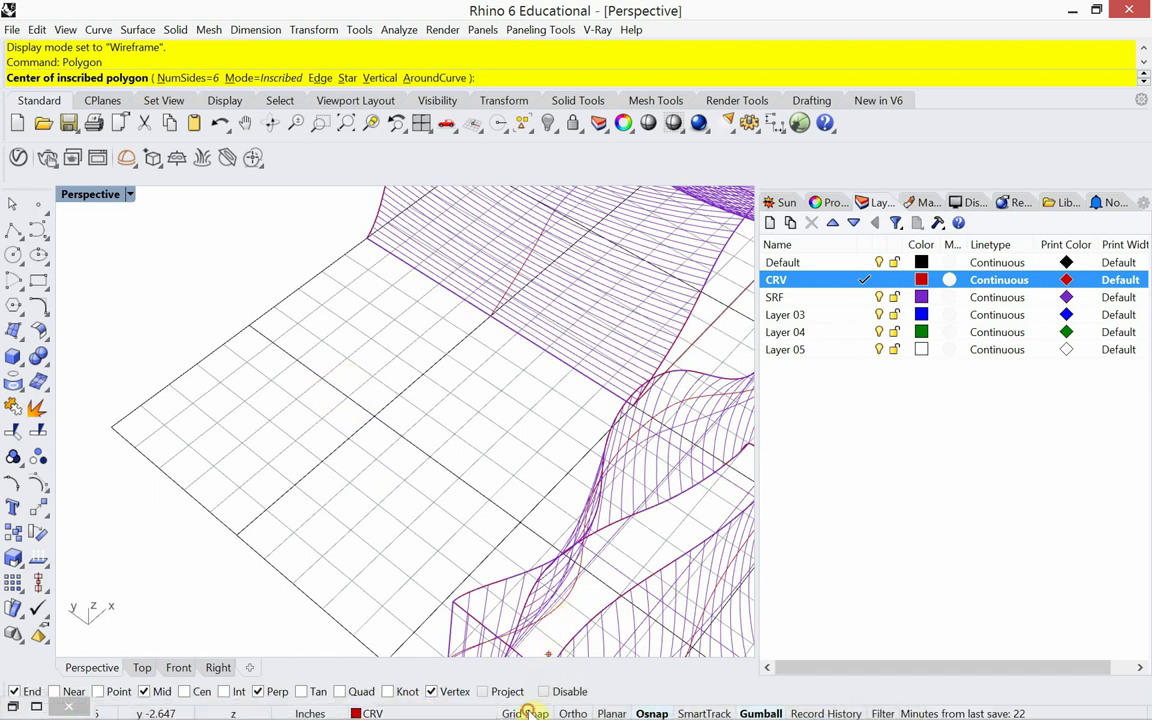
pyautogui.click(342, 396)
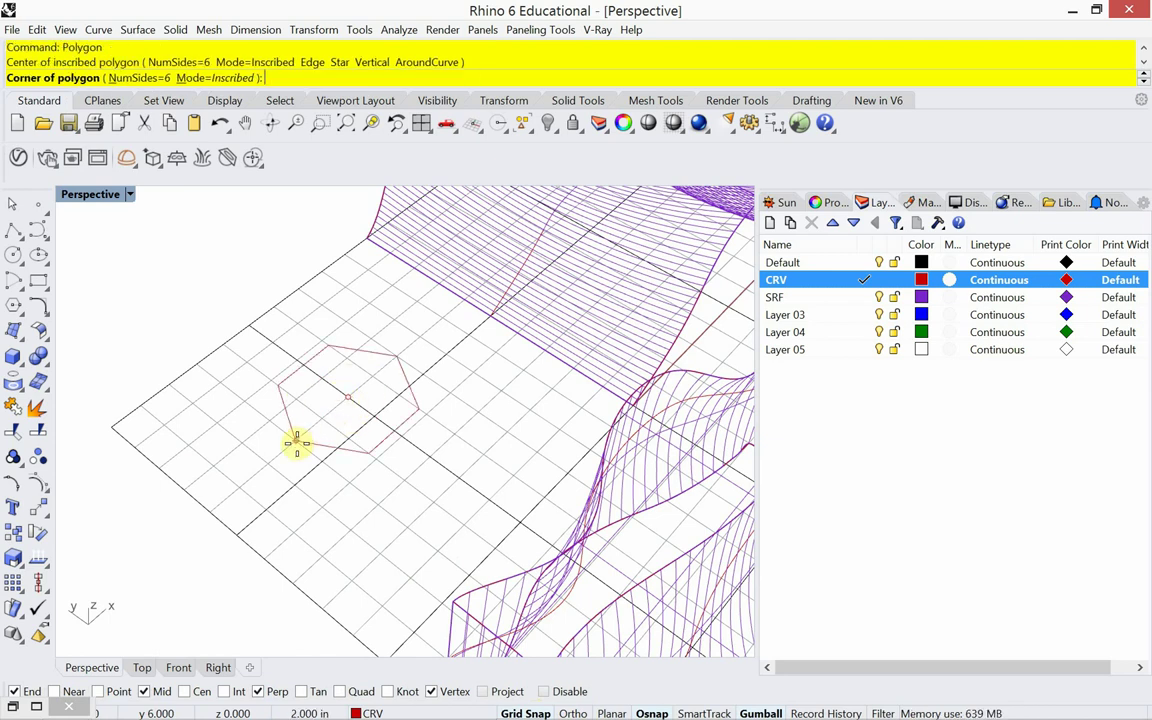
pyautogui.click(231, 477)
# Hide everything except the new hexagon by inverting its selection.
pyautogui.click(214, 385)
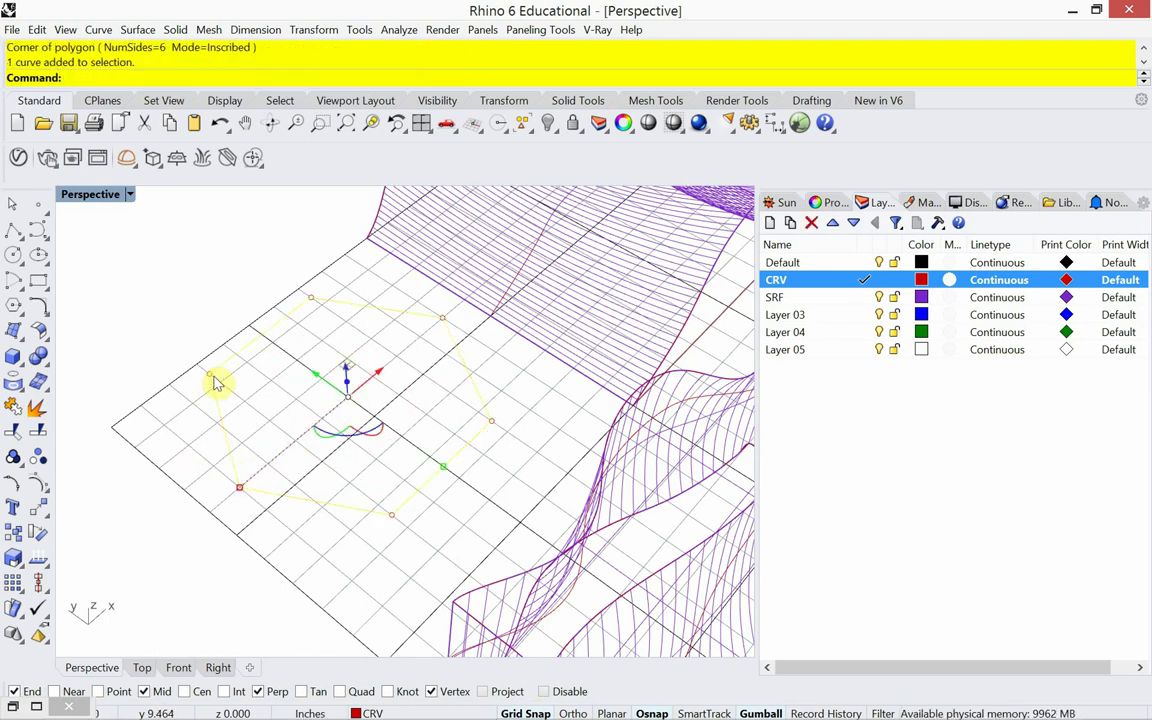
pyautogui.write('Invertt')
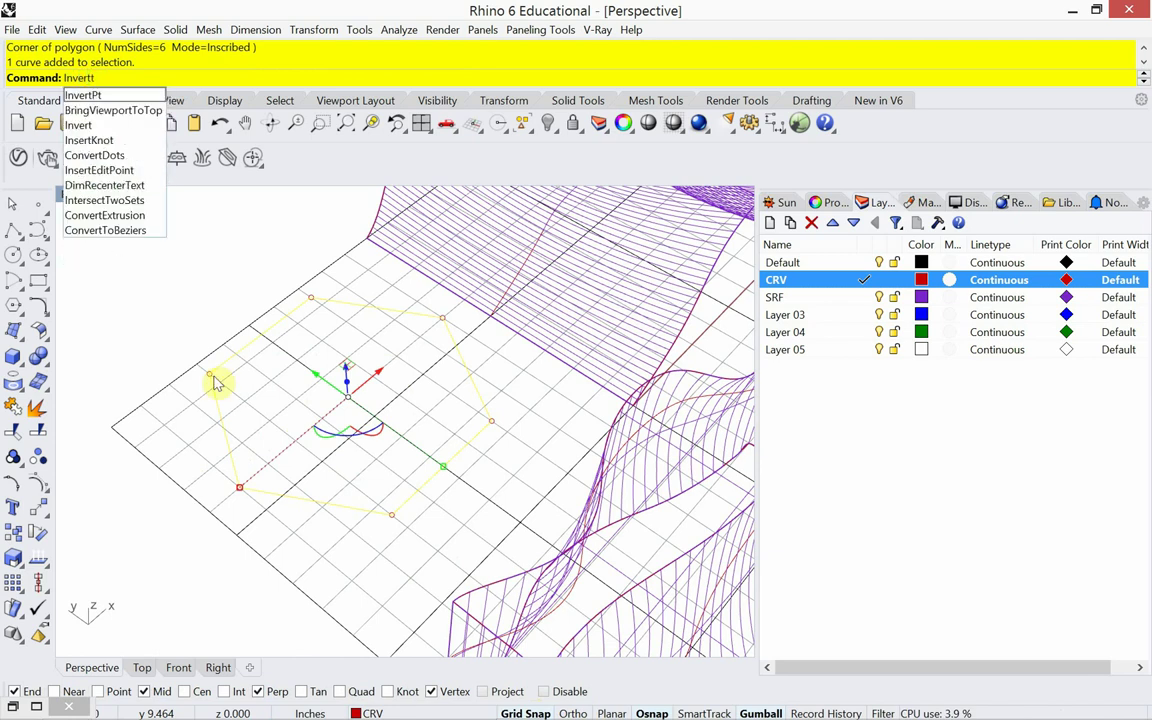
pyautogui.press('BackSpace')
pyautogui.press('Return')
pyautogui.write('h')
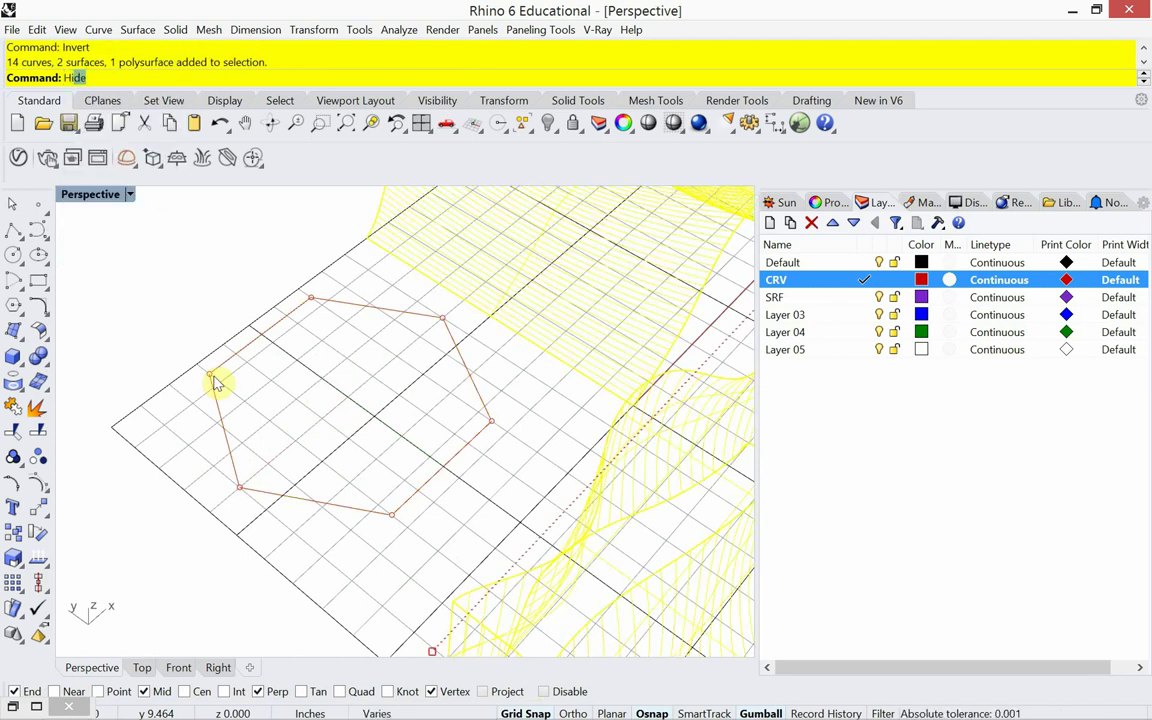
pyautogui.press('Return')
# Duplicate the hexagon straight up above the original and rotate the copy around its vertical axis.
pyautogui.moveTo(249, 437)
pyautogui.mouseDown(button='right')
pyautogui.moveTo(226, 393)
pyautogui.moveTo(267, 445)
pyautogui.moveTo(257, 447)
pyautogui.mouseUp(button='right')
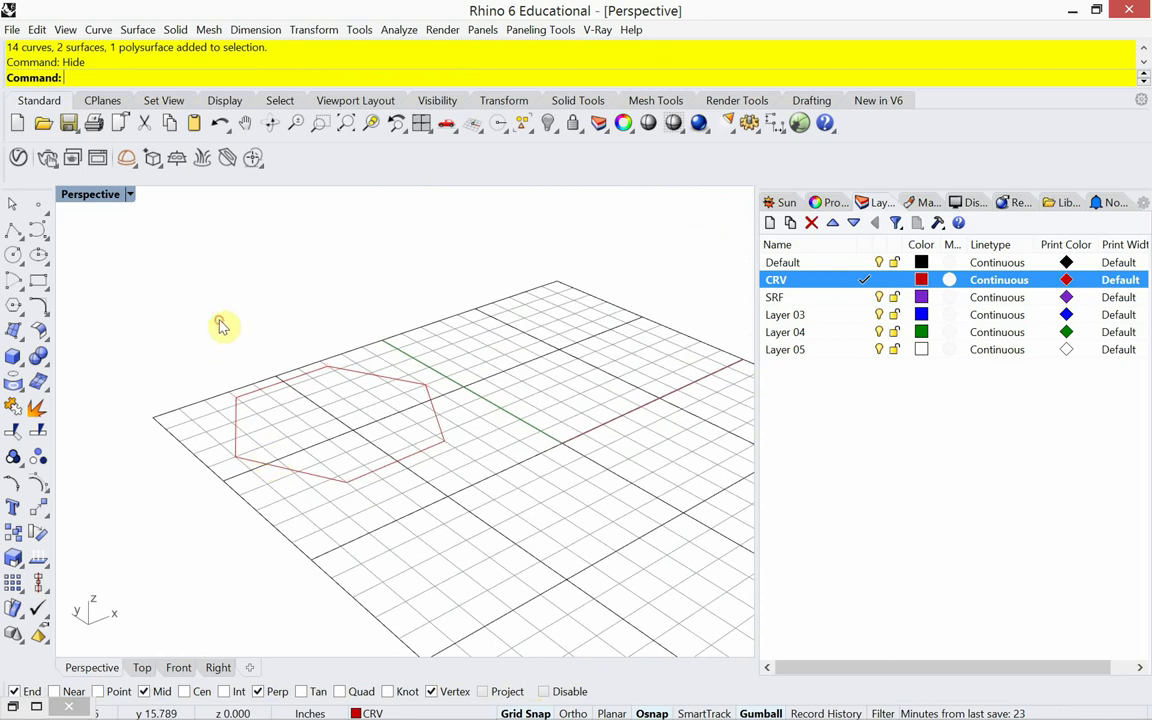
pyautogui.click(272, 394)
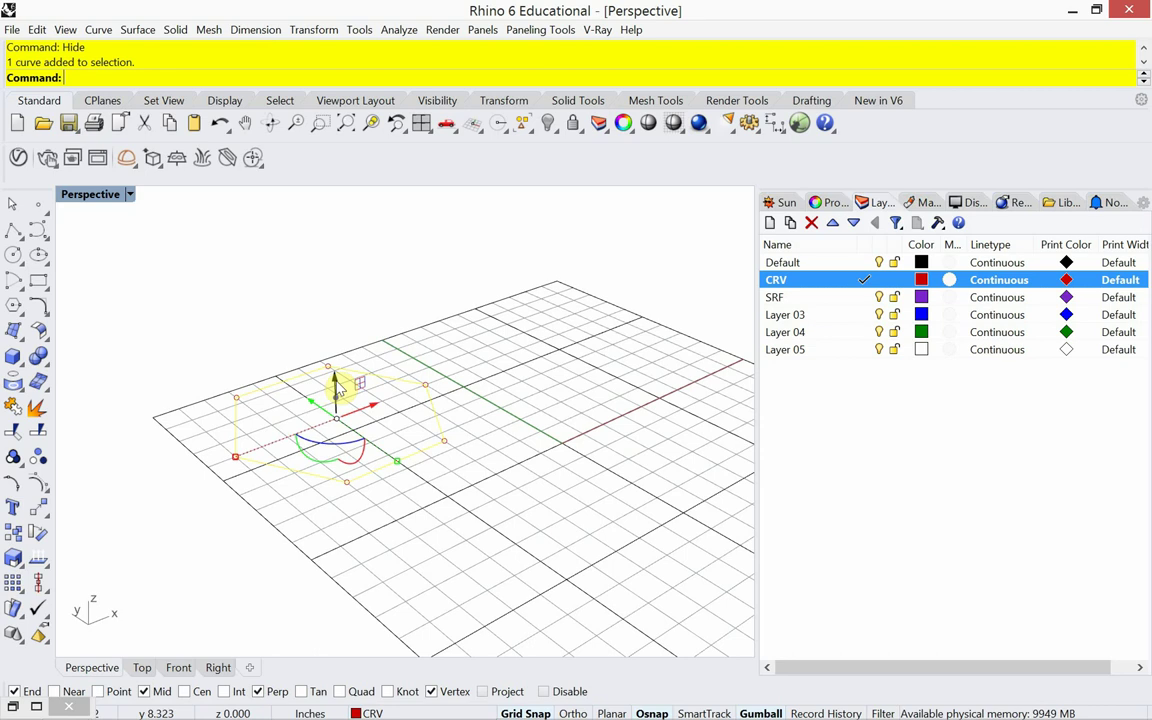
pyautogui.moveTo(337, 388); pyautogui.dragTo(344, 272)
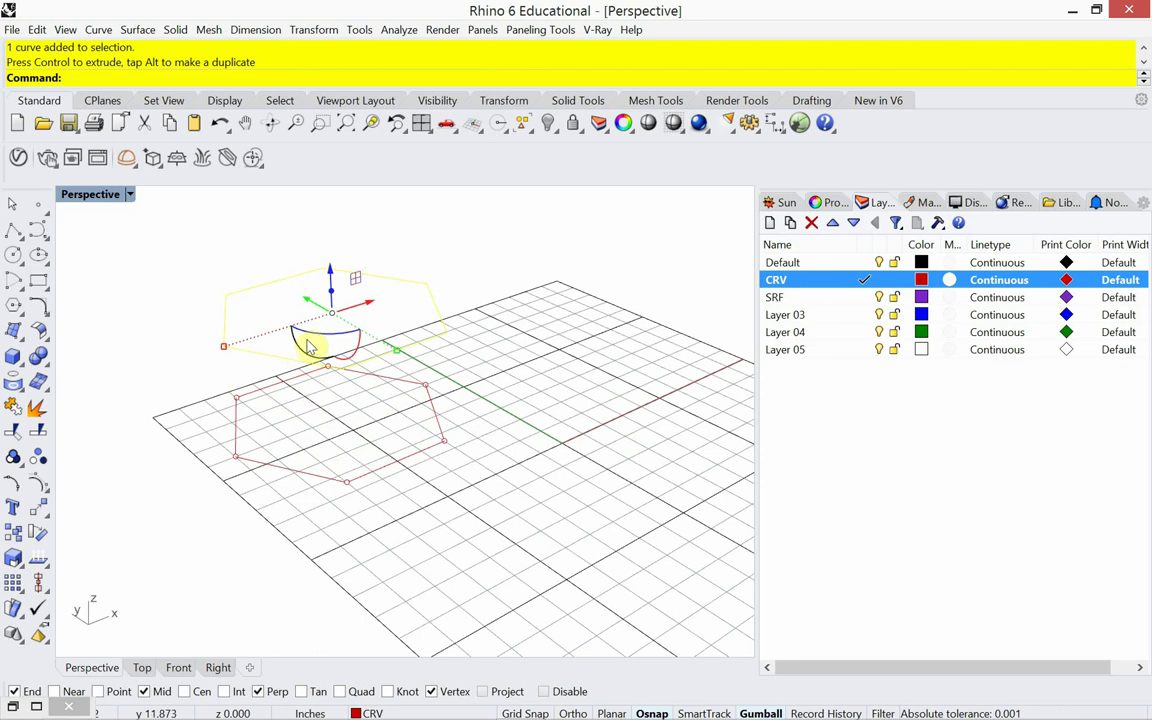
pyautogui.moveTo(313, 338); pyautogui.dragTo(358, 345)
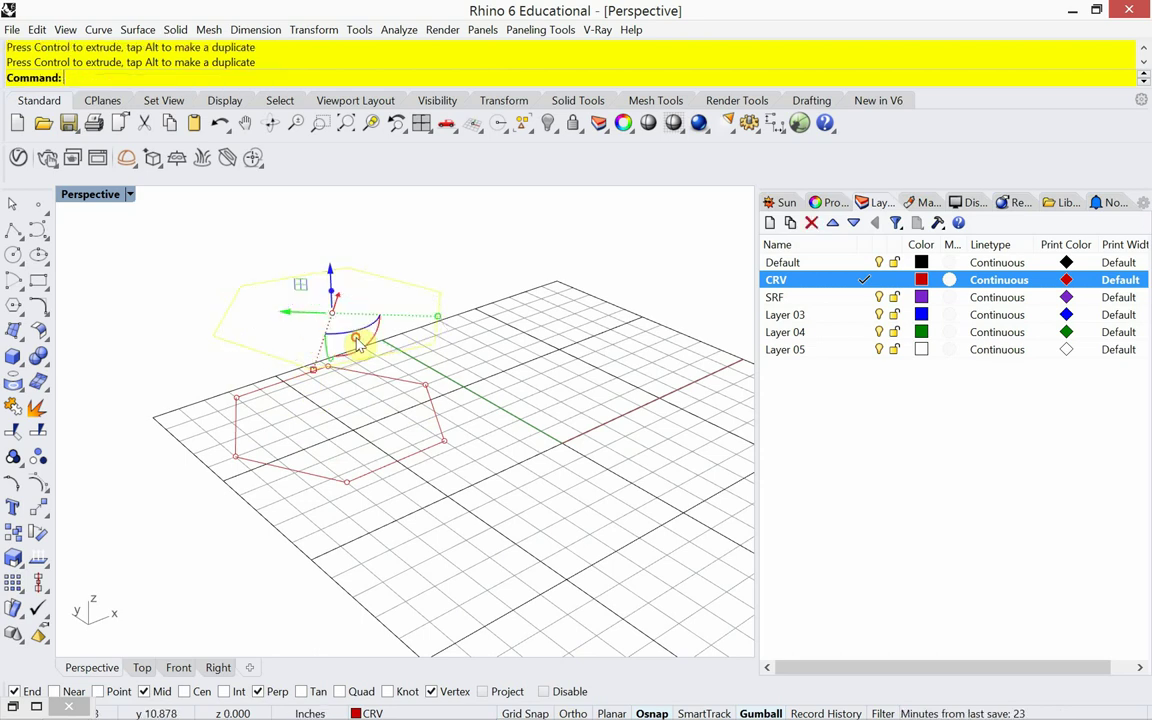
# Duplicate the rotated hexagon upwards as a third outline and turn the topmost copy further around its vertical axis.
pyautogui.moveTo(347, 345); pyautogui.dragTo(343, 410, button='right')
pyautogui.moveTo(334, 352); pyautogui.dragTo(338, 235)
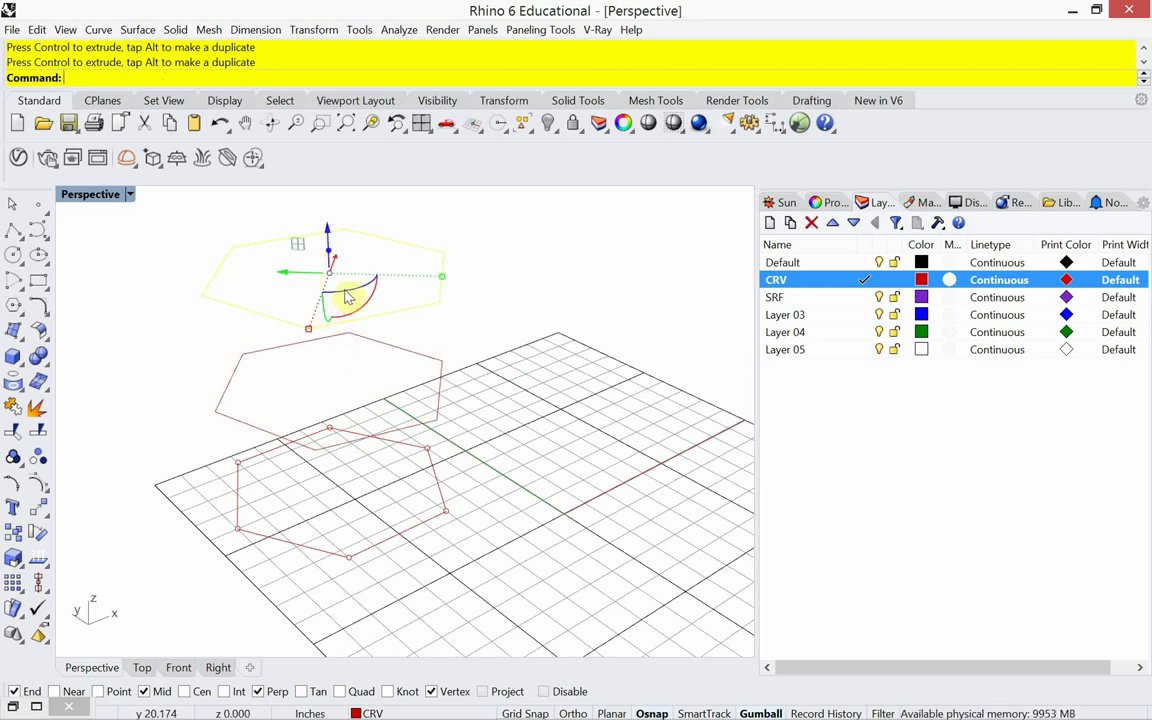
pyautogui.moveTo(347, 297); pyautogui.dragTo(372, 322)
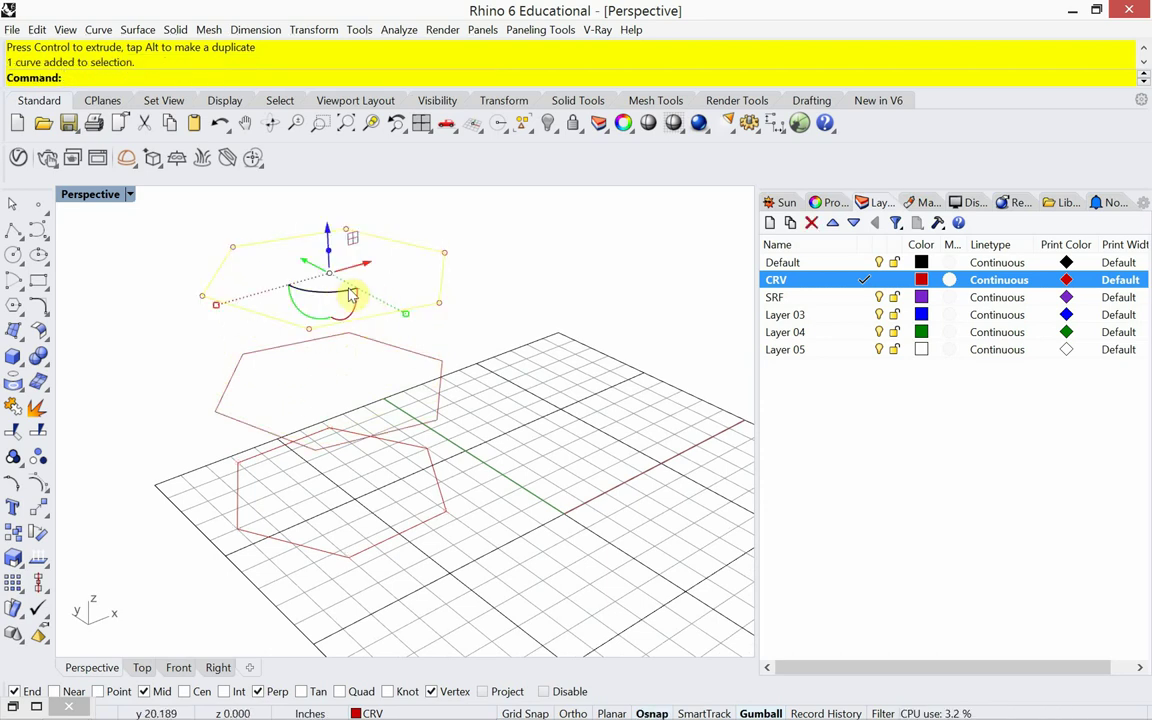
pyautogui.click(350, 300)
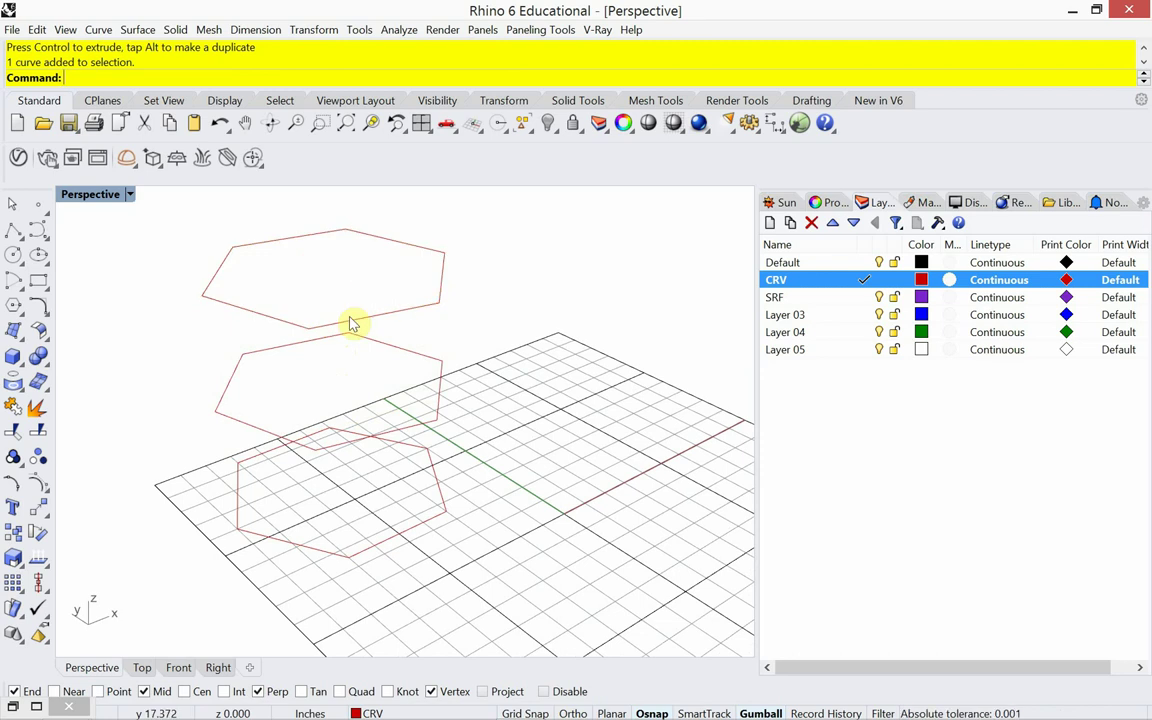
pyautogui.click(349, 324)
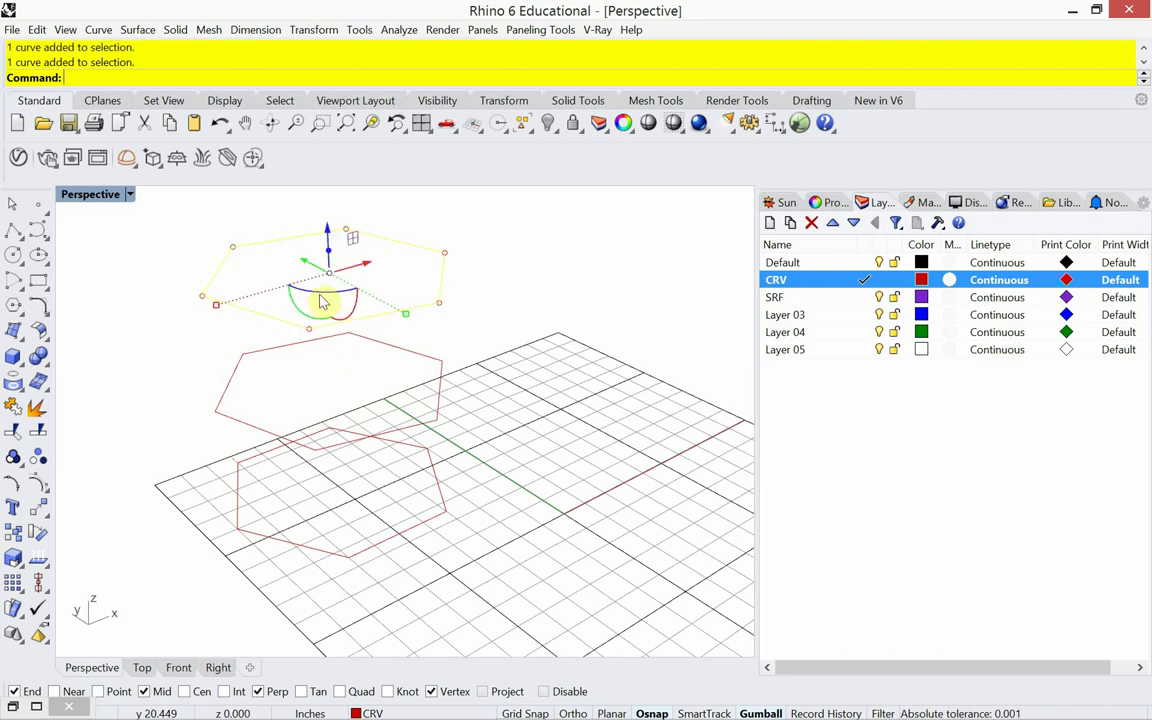
pyautogui.click(332, 298)
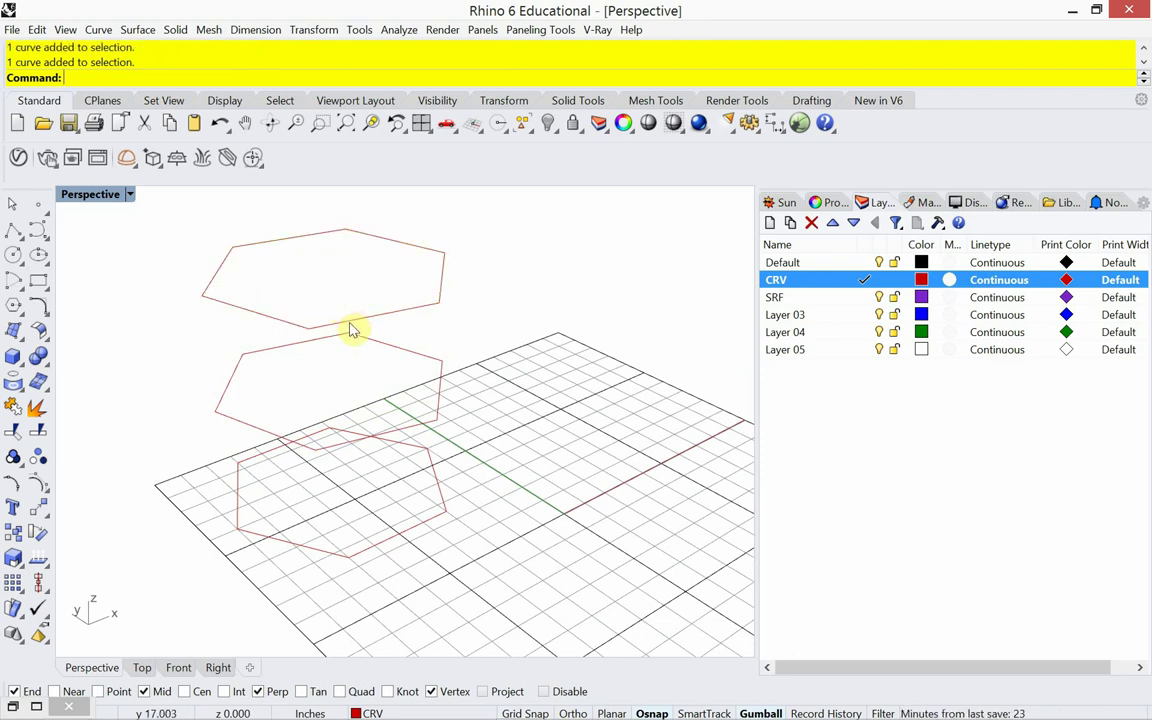
pyautogui.click(351, 328)
pyautogui.moveTo(350, 309); pyautogui.dragTo(347, 342, button='right')
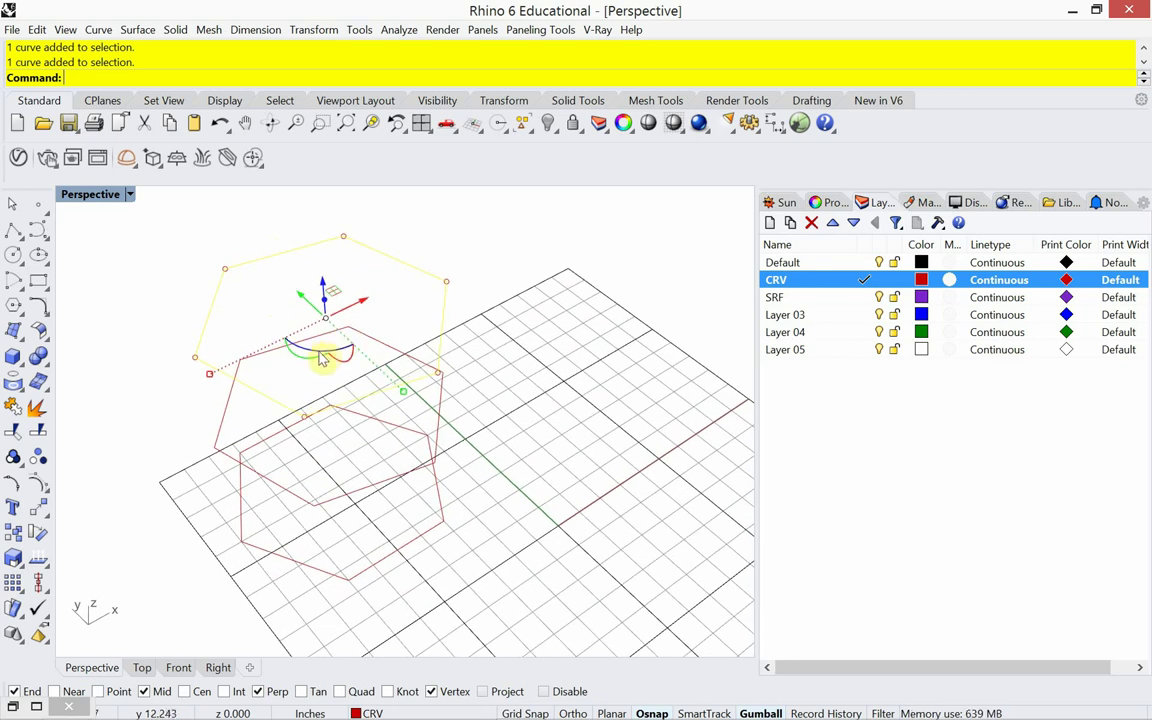
pyautogui.moveTo(307, 358); pyautogui.dragTo(381, 334)
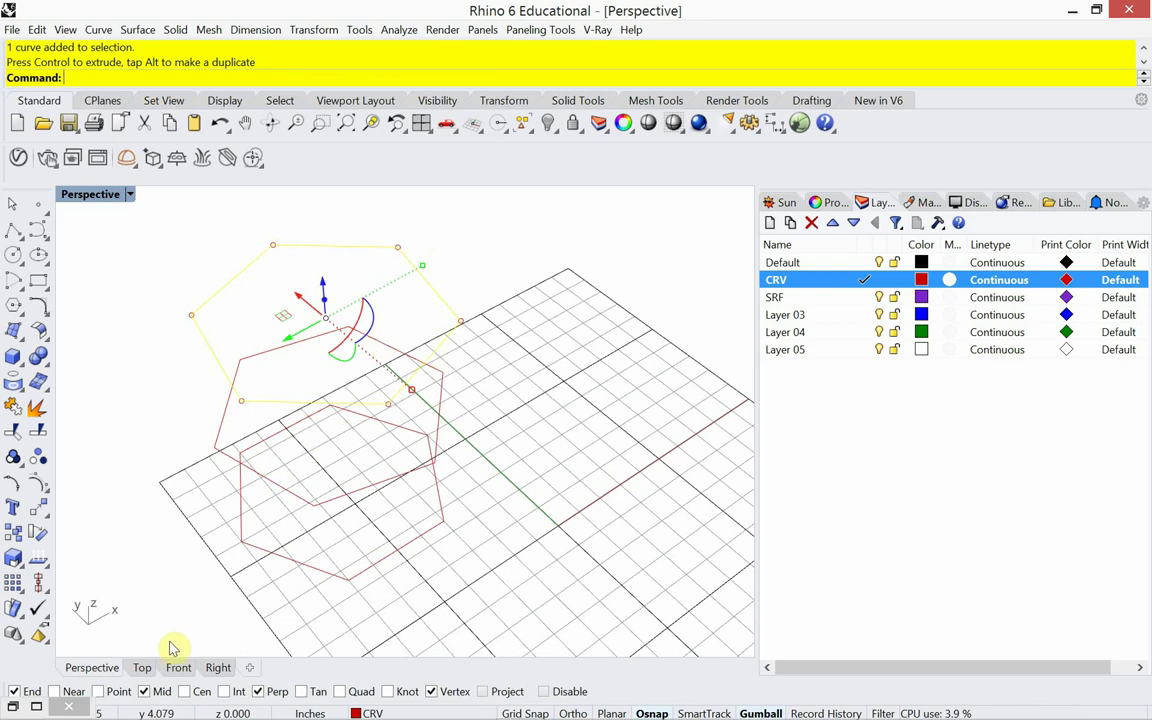
# Check the three hexagons' rotation from above, then start a loft through them in Perspective with the suggested seam points.
pyautogui.click(143, 667)
pyautogui.scroll(-6, 218, 612)
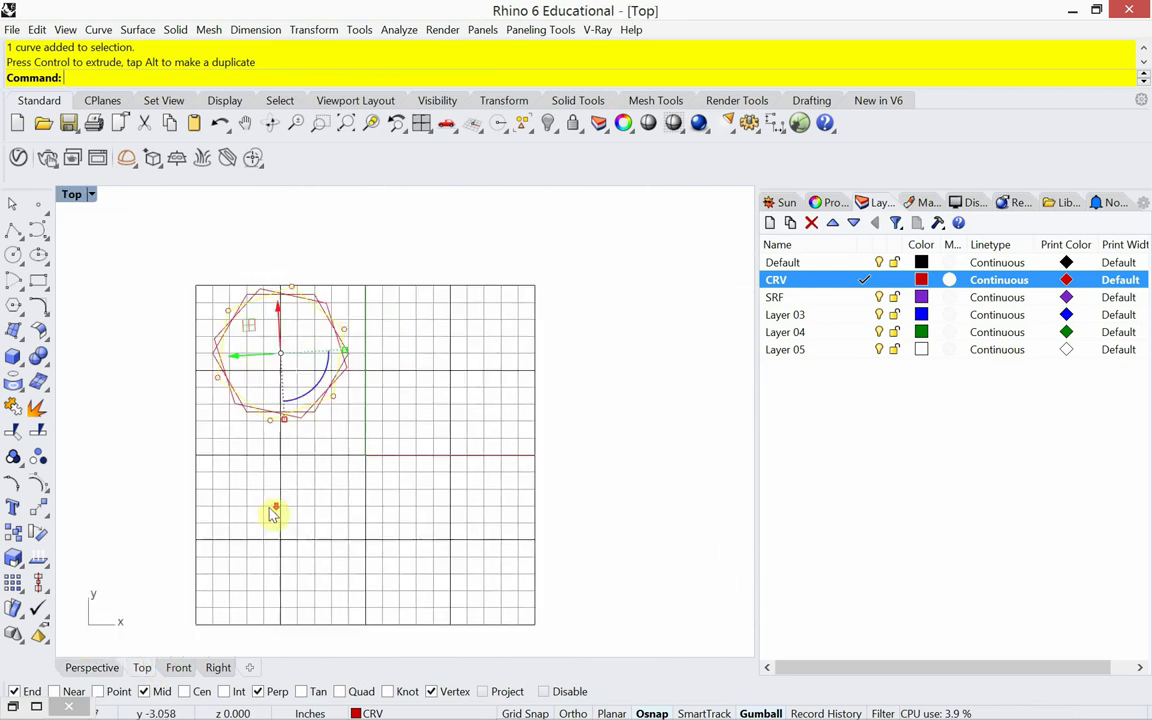
pyautogui.scroll(3, 236, 382)
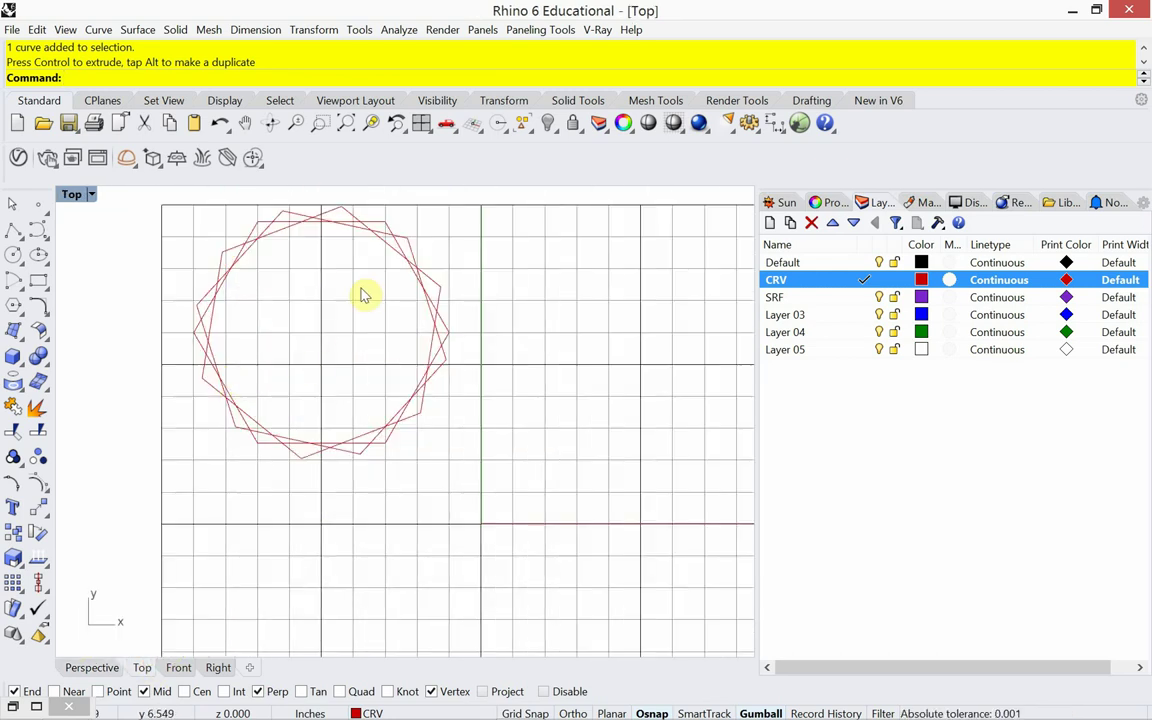
pyautogui.moveTo(317, 345); pyautogui.dragTo(324, 401, button='right')
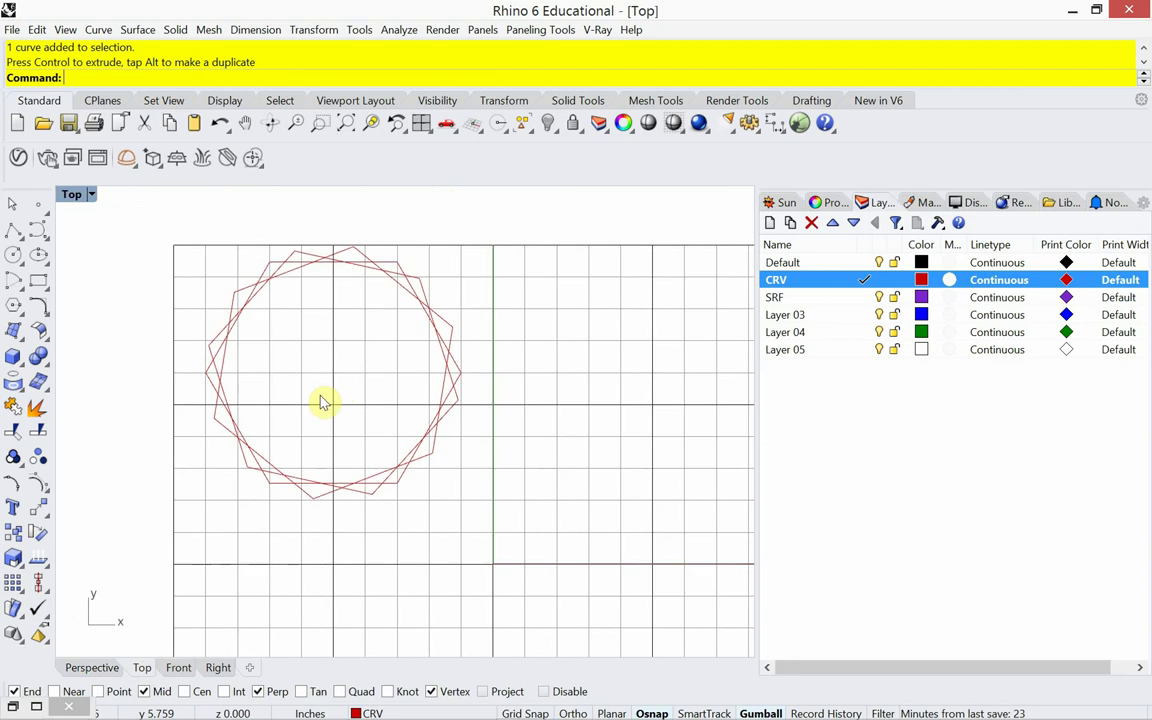
pyautogui.click(105, 665)
pyautogui.moveTo(214, 598); pyautogui.dragTo(278, 552, button='right')
pyautogui.moveTo(421, 589); pyautogui.dragTo(347, 354)
pyautogui.press('Return')
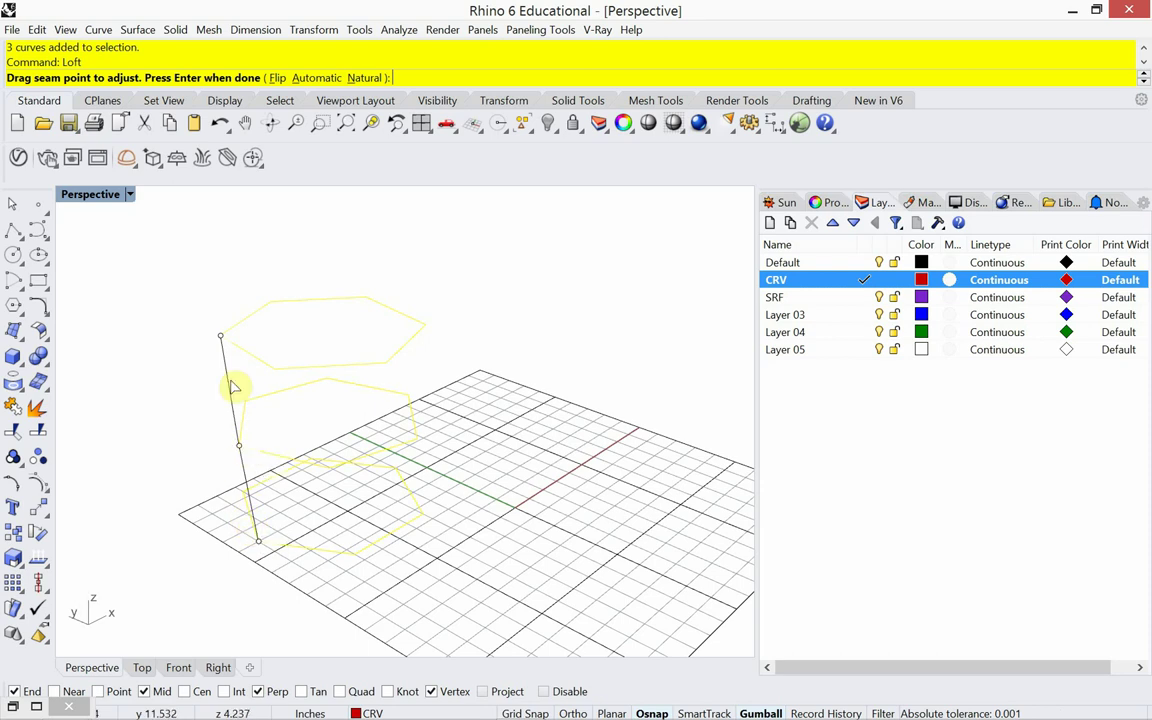
pyautogui.press('Return')
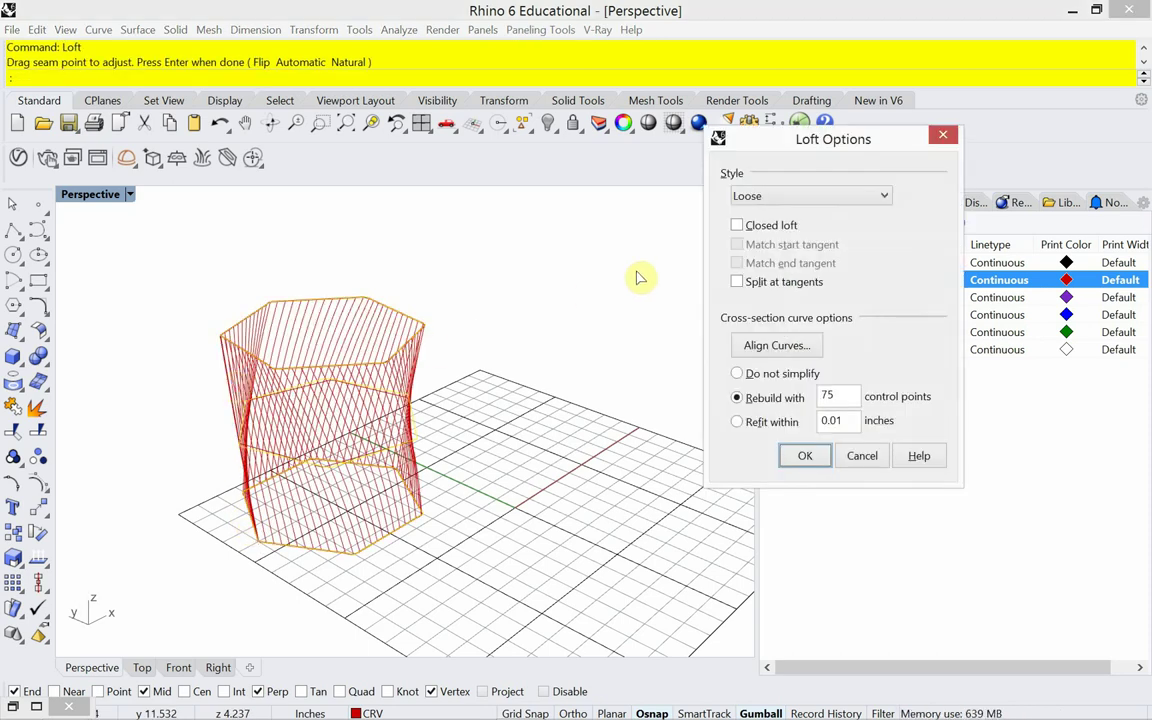
# Set the loft style to Straight sections and display the Perspective viewport as Shaded.
pyautogui.click(808, 196)
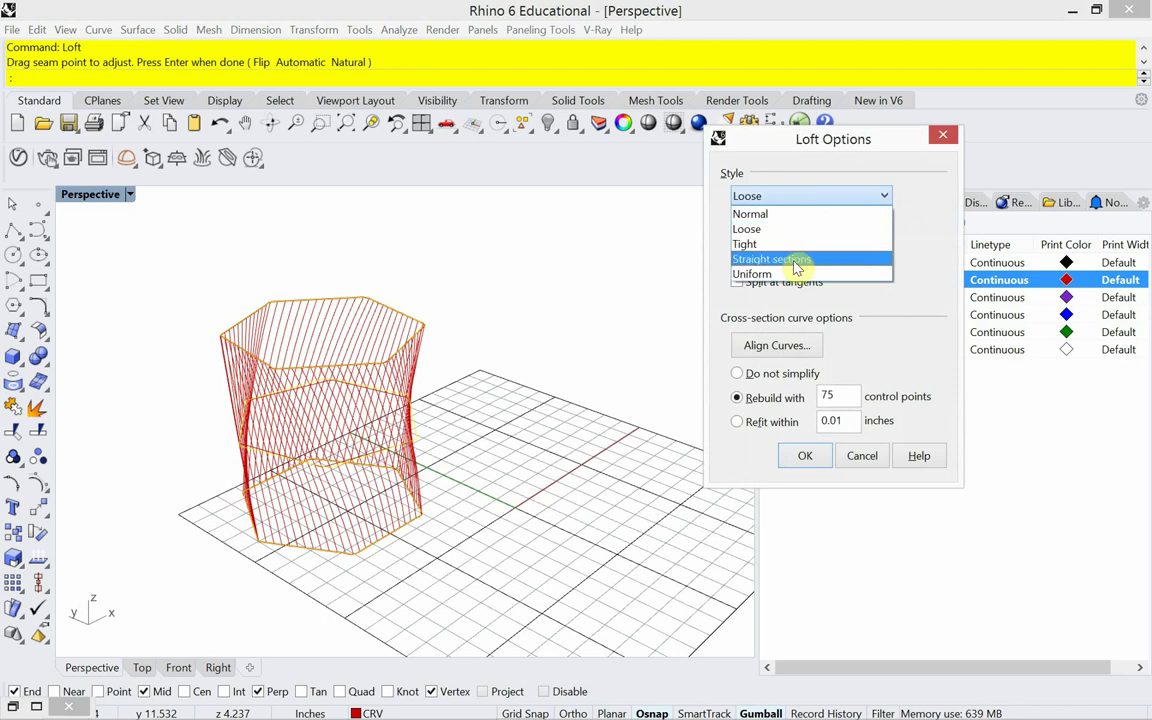
pyautogui.click(802, 258)
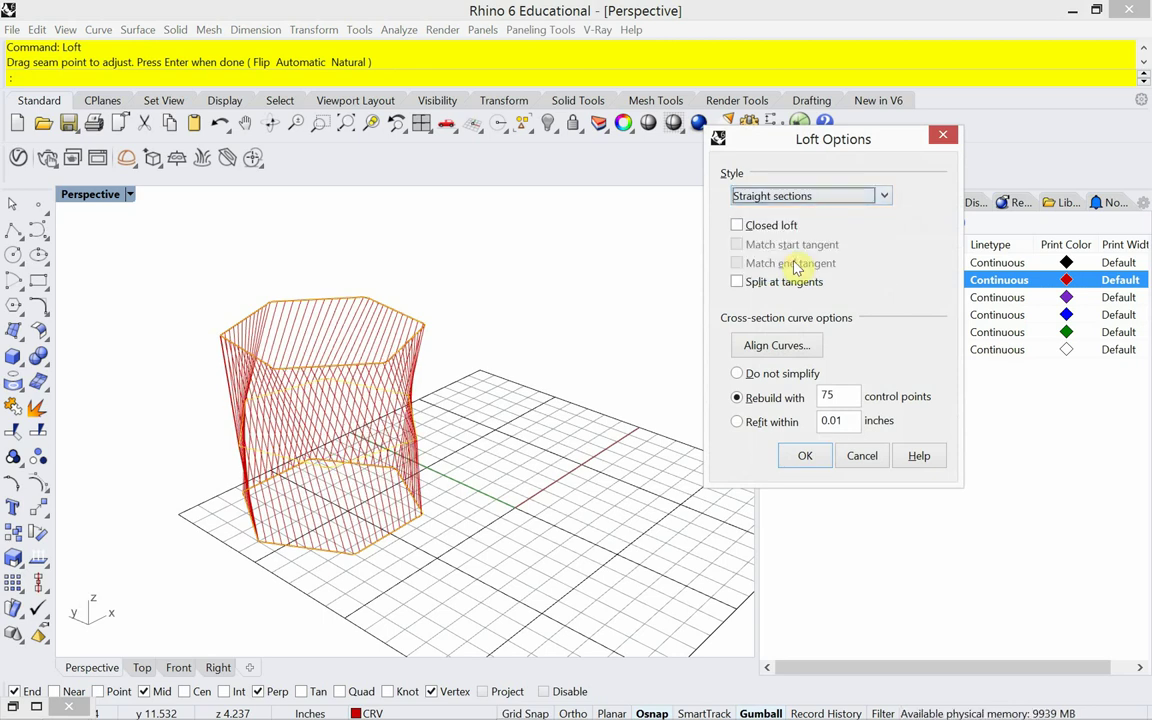
pyautogui.click(131, 195)
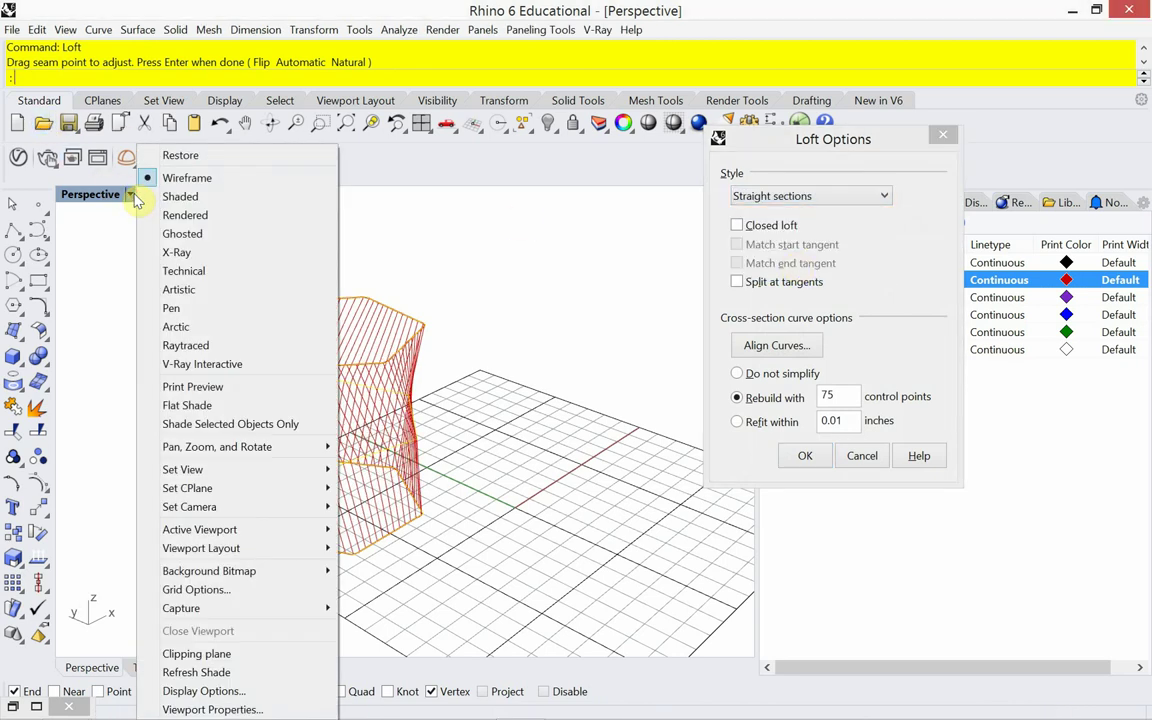
pyautogui.click(178, 196)
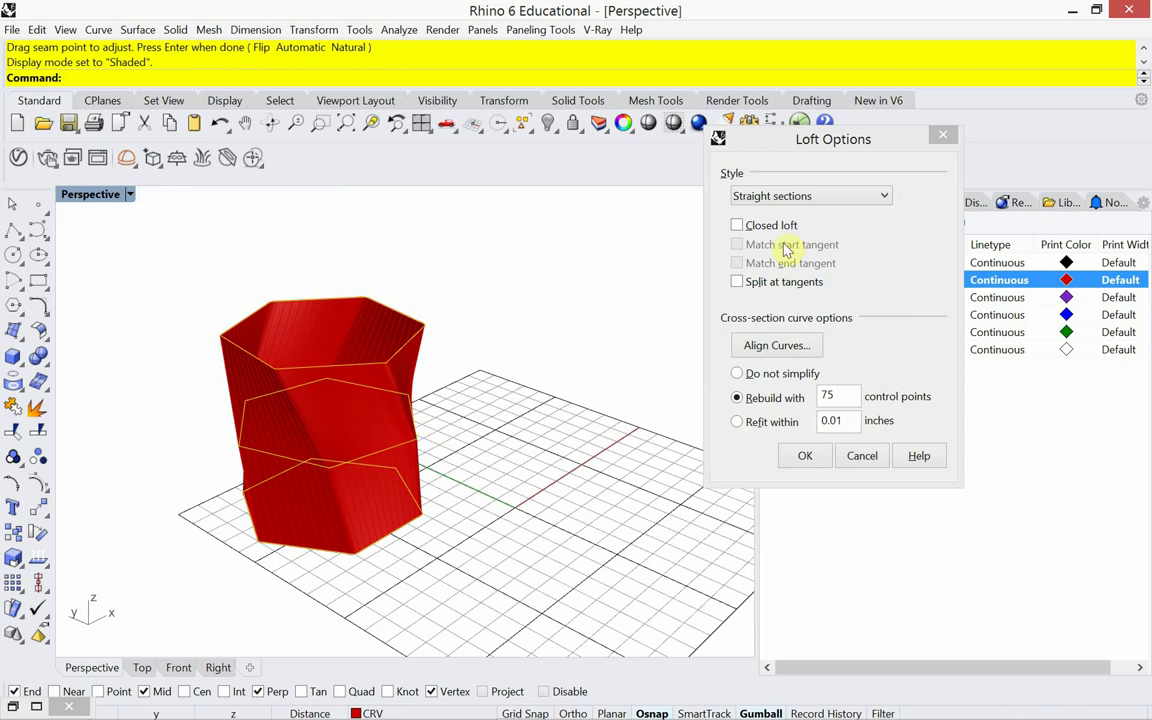
# Preview the hexagon loft in the Normal, Loose and Tight styles, and return to Straight sections.
pyautogui.click(820, 207)
pyautogui.click(816, 222)
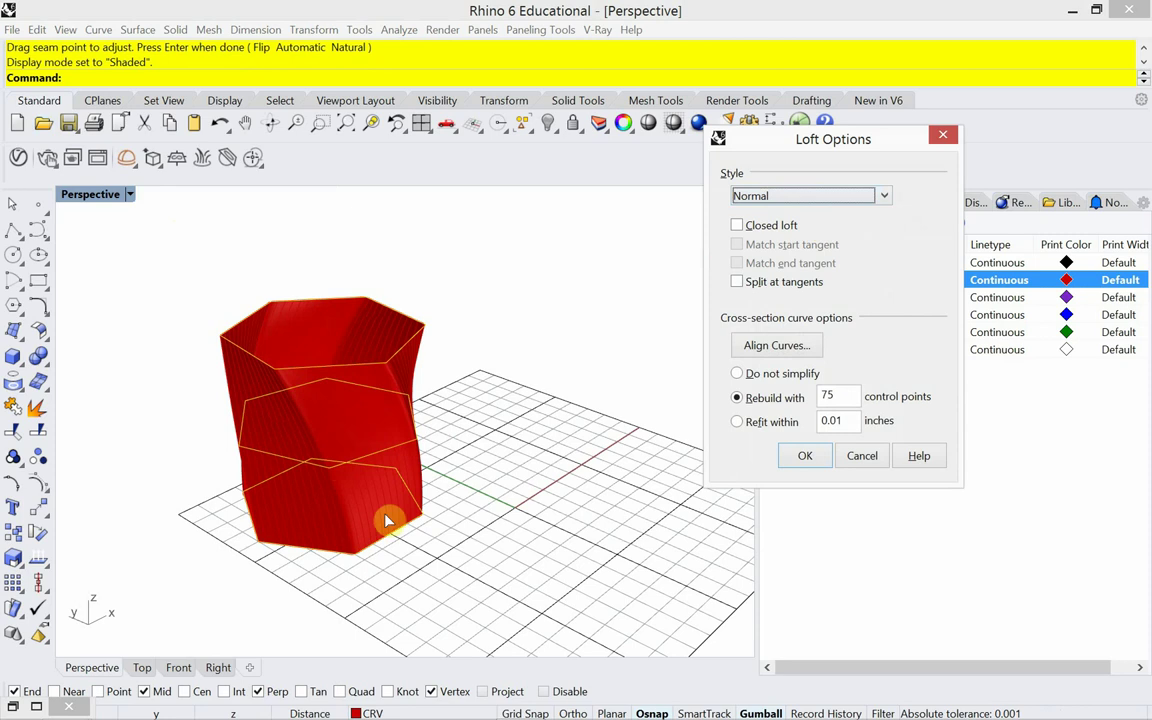
pyautogui.click(828, 195)
pyautogui.click(806, 229)
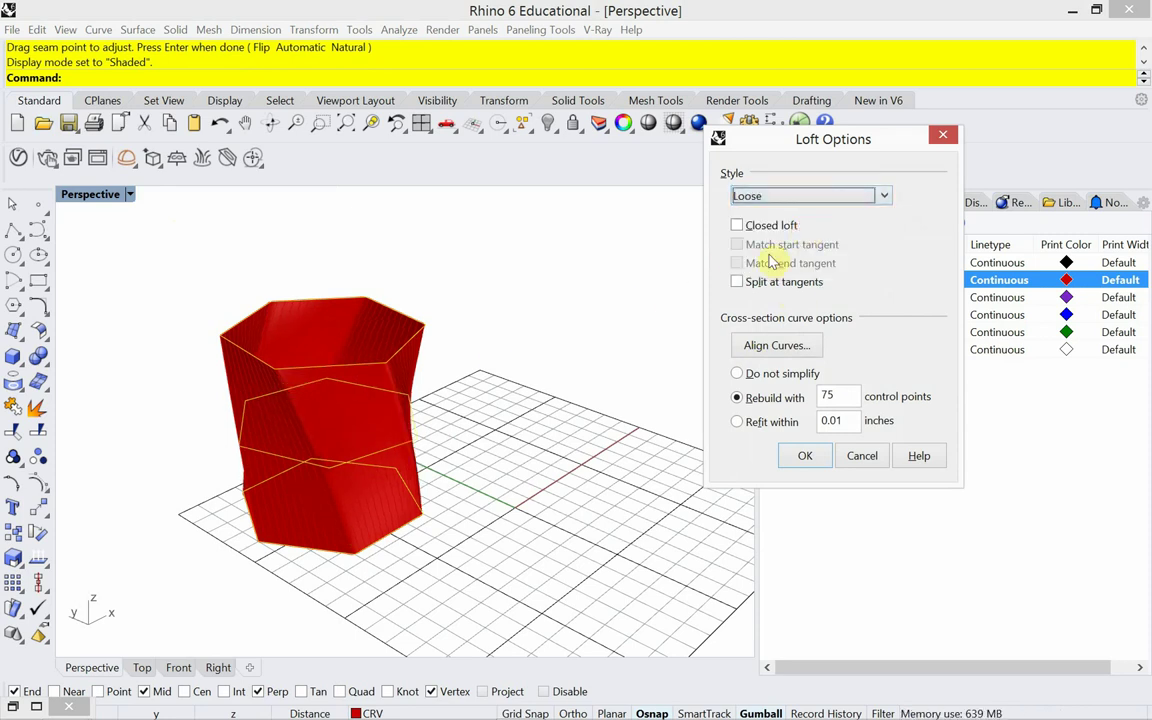
pyautogui.click(838, 200)
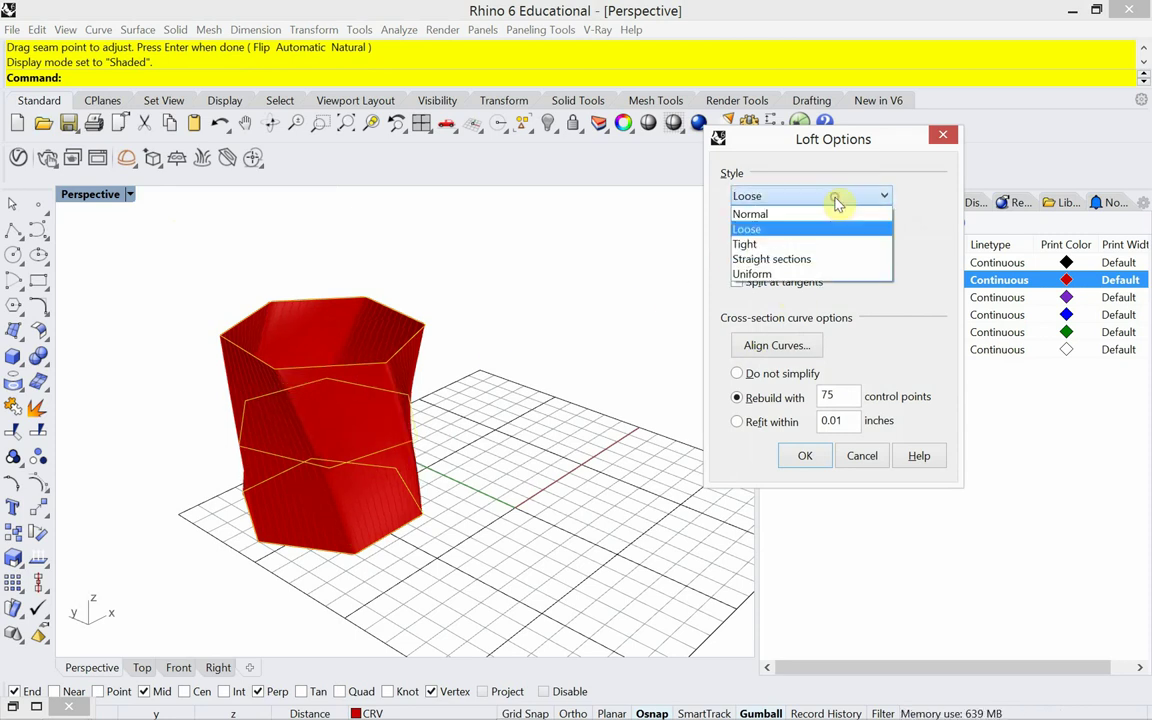
pyautogui.click(812, 245)
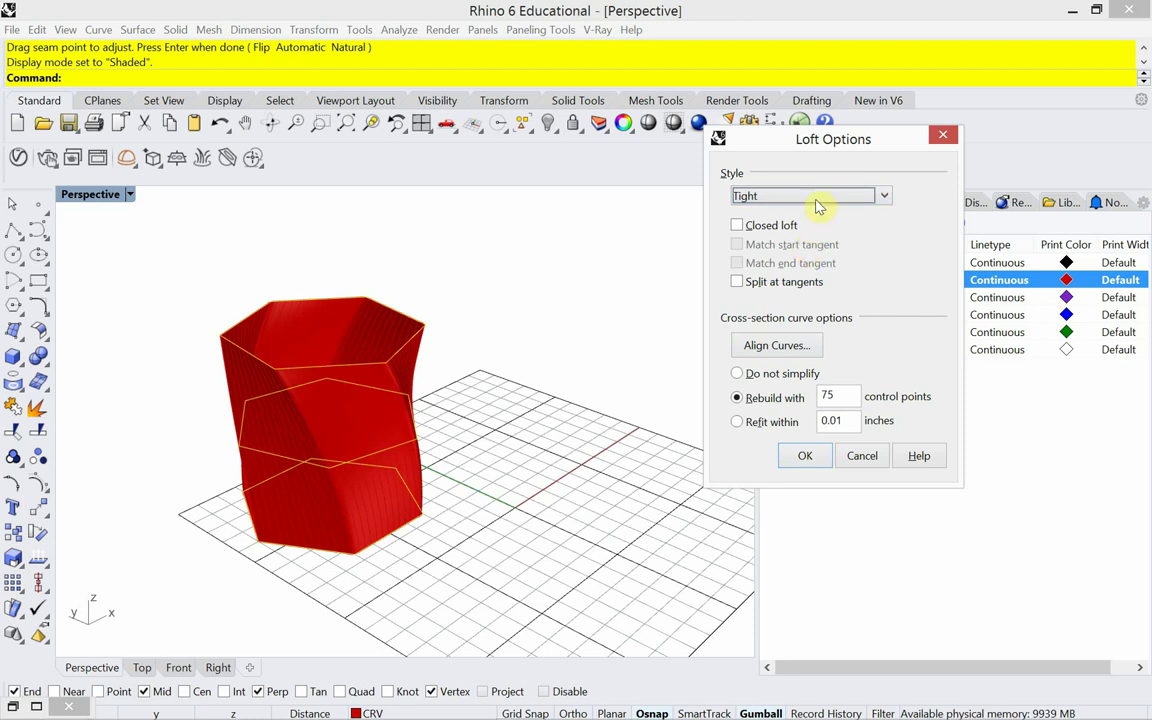
pyautogui.click(818, 200)
pyautogui.click(801, 257)
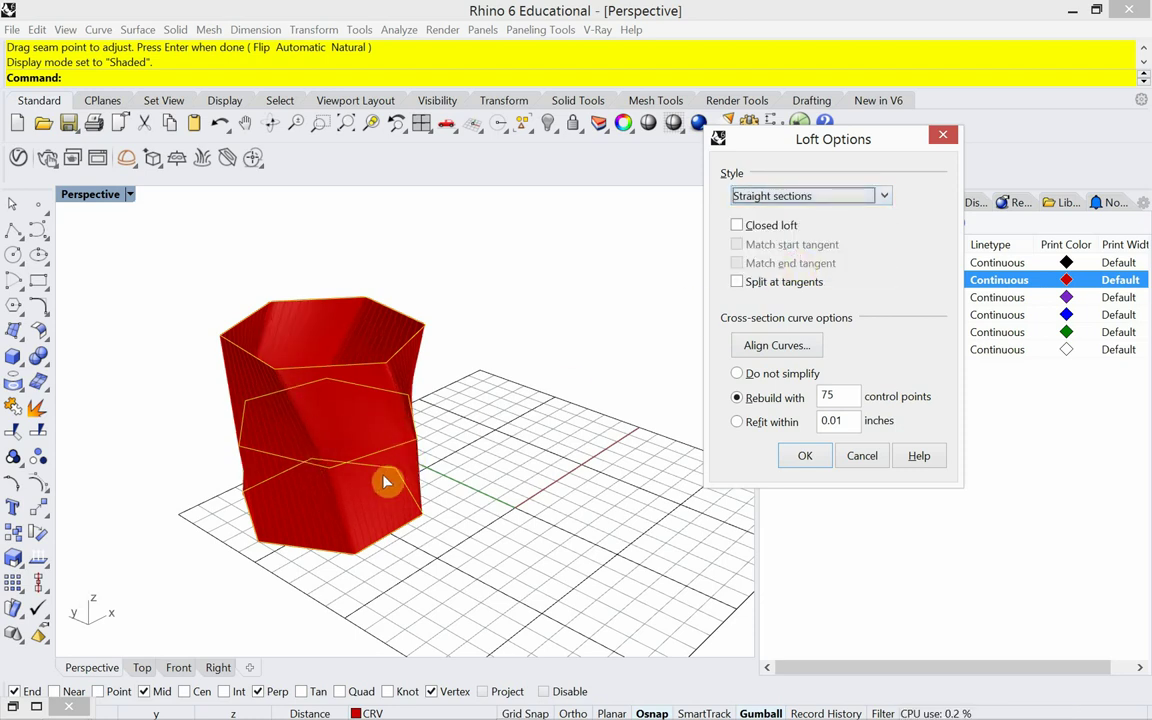
# Rebuild the loft's cross-section curves with 100 control points and create the surface.
pyautogui.doubleClick(840, 396)
pyautogui.write('50')
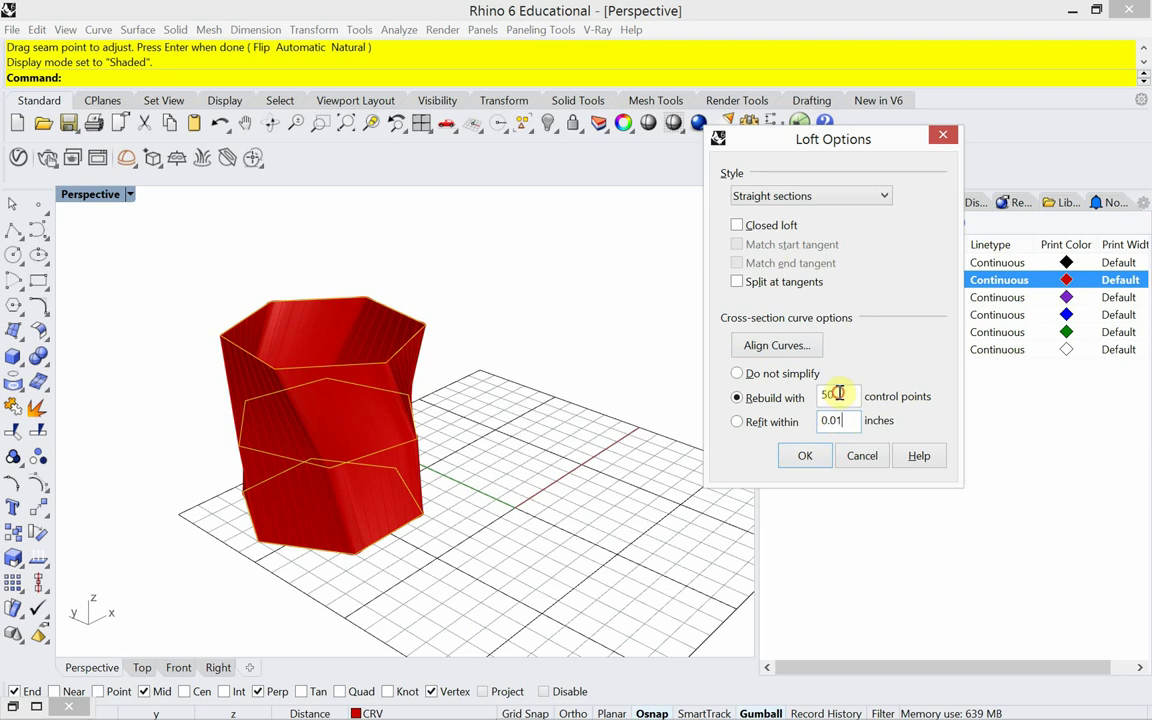
pyautogui.moveTo(838, 396); pyautogui.dragTo(790, 398)
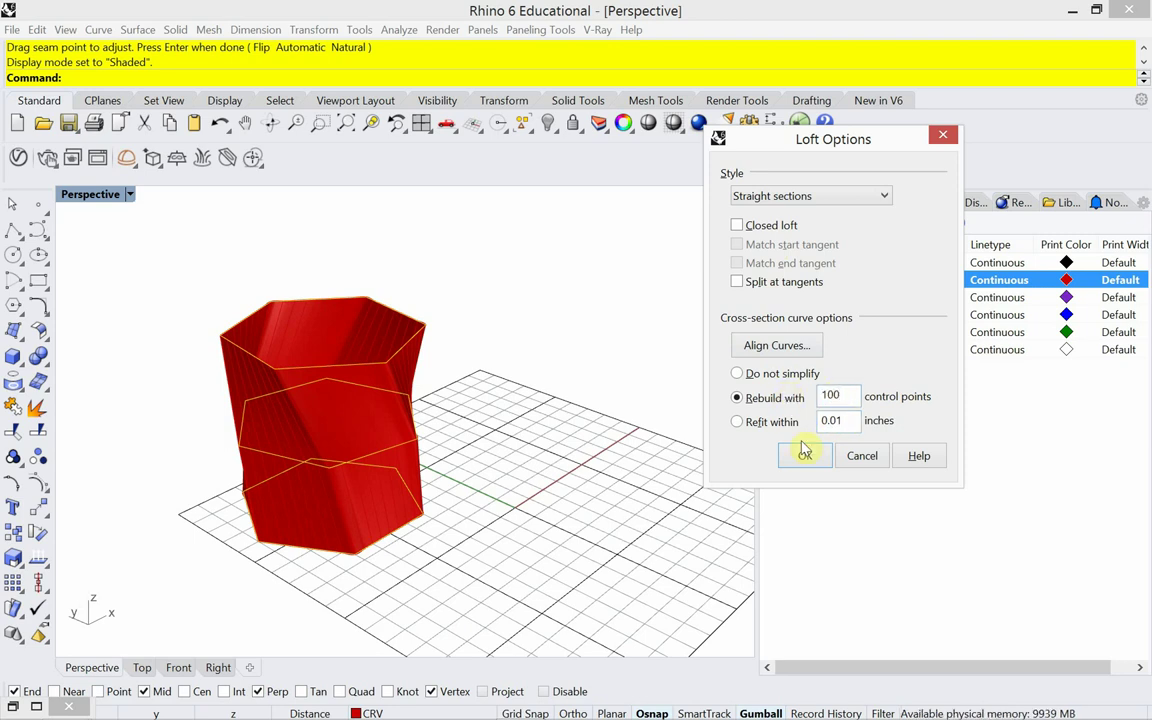
pyautogui.click(842, 420)
pyautogui.click(805, 456)
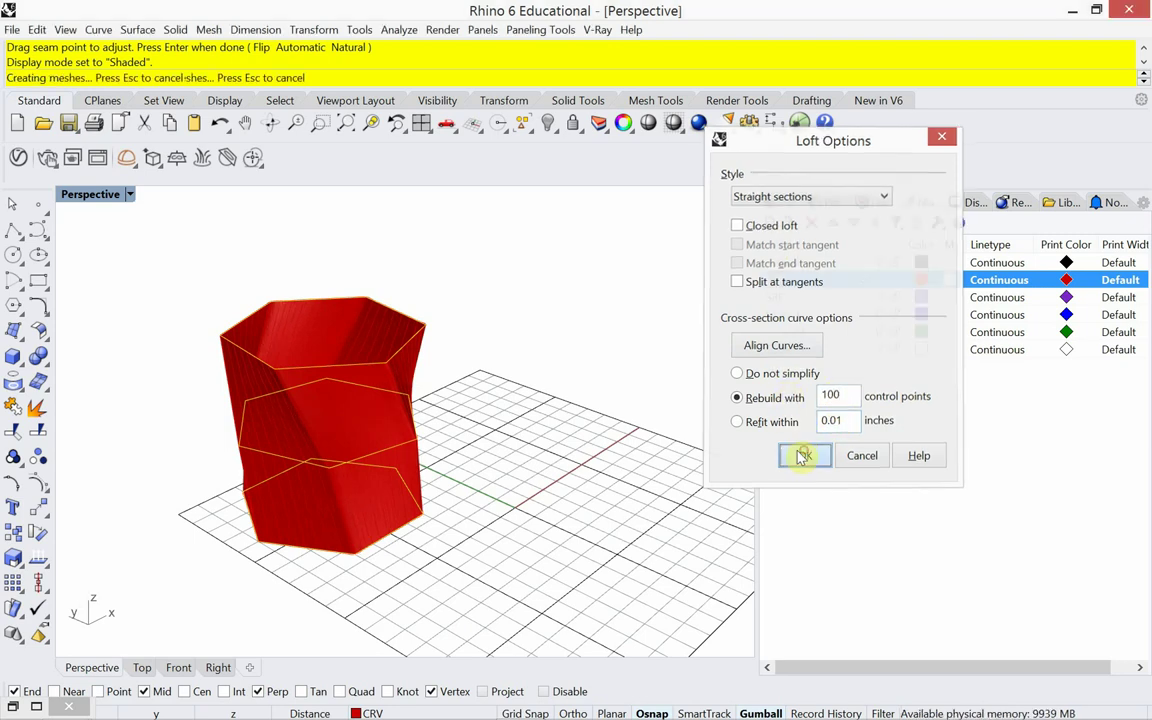
# Move the twisted hexagon loft surface to the SRF layer.
pyautogui.click(775, 298)
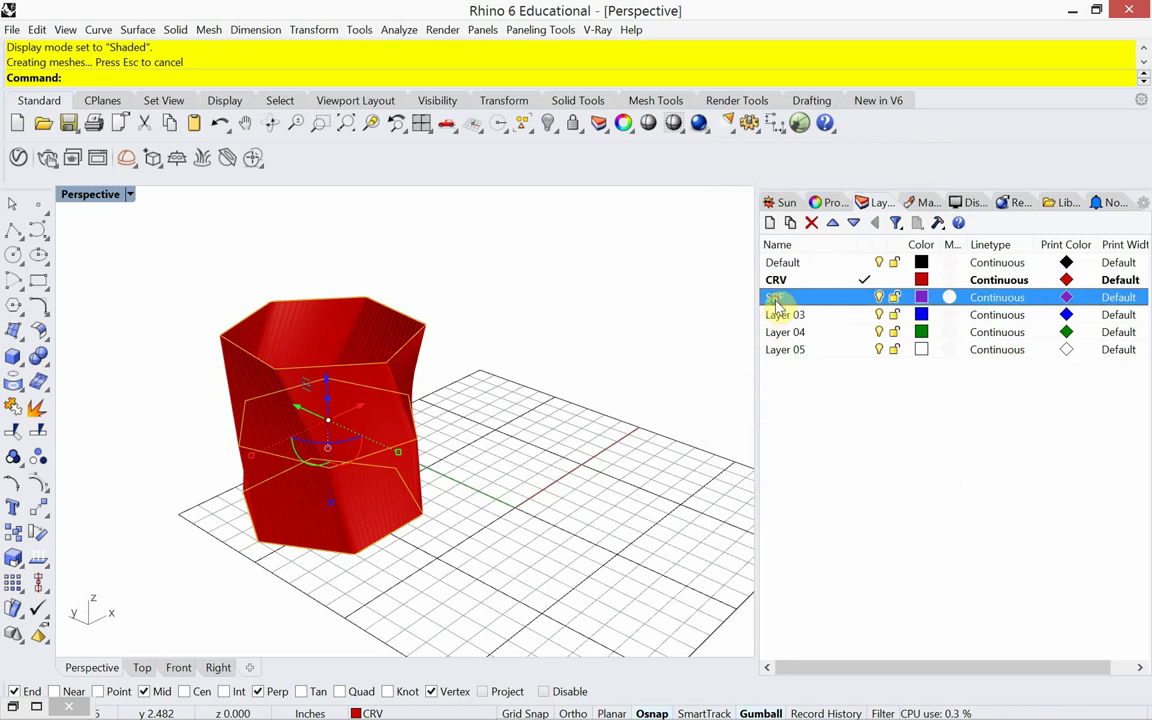
pyautogui.click(405, 378)
pyautogui.rightClick(816, 299)
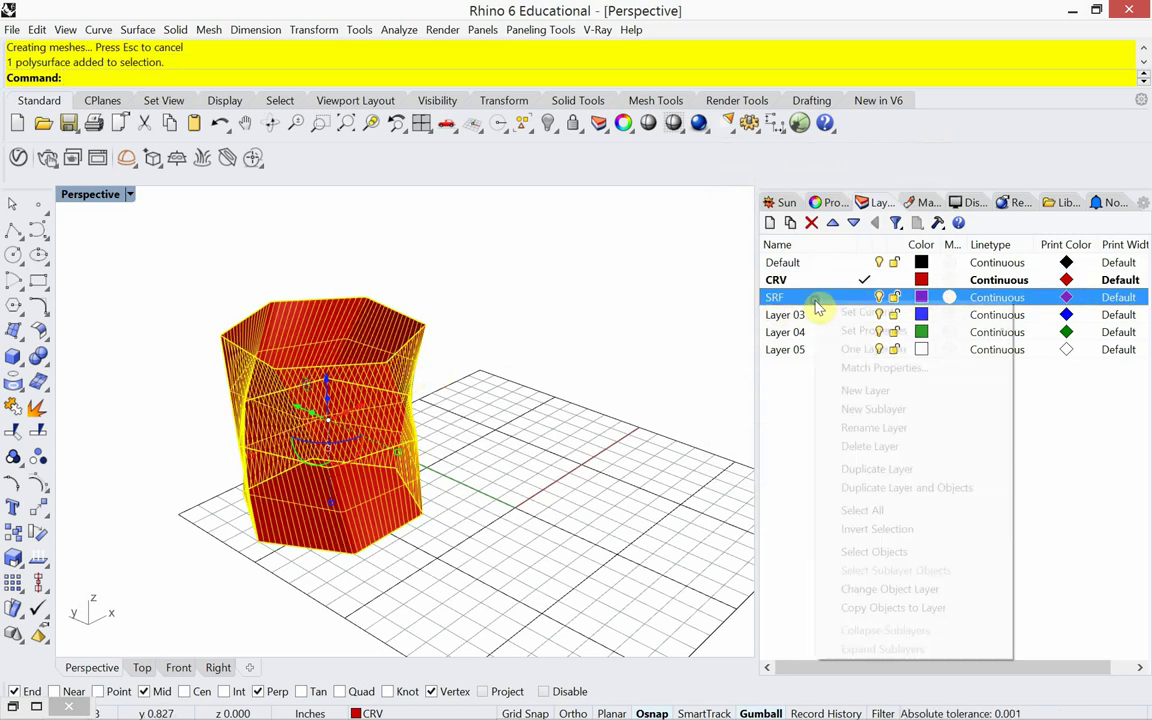
pyautogui.click(889, 588)
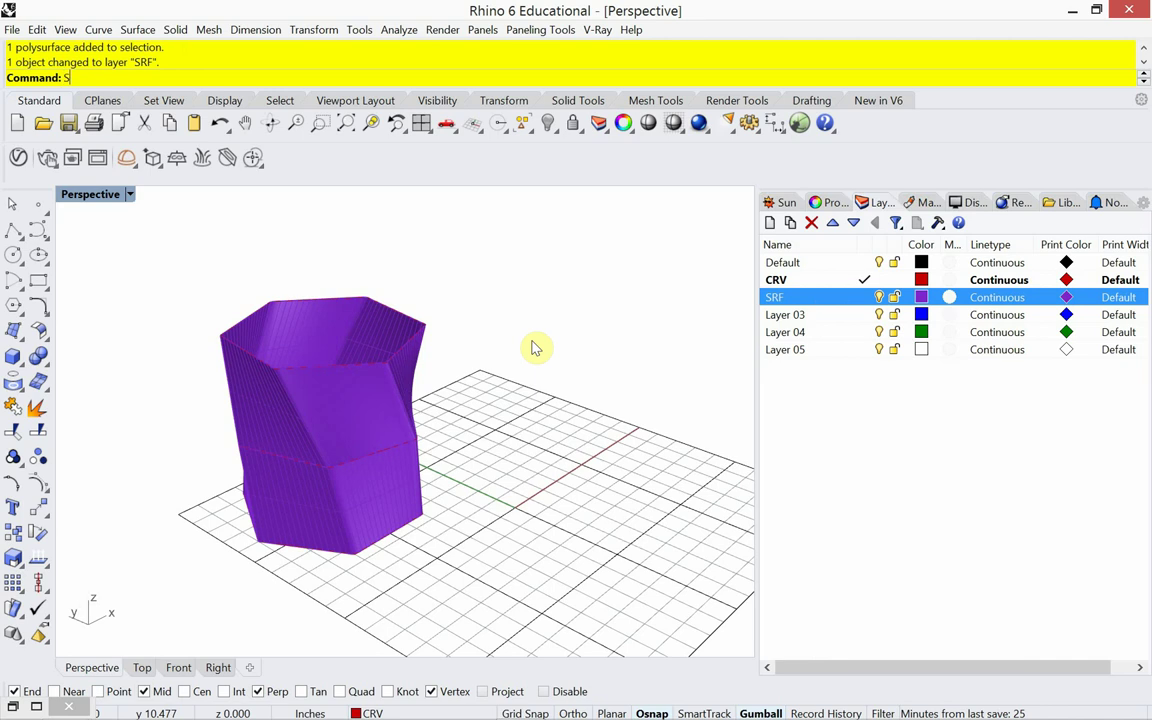
# Show all hidden objects and display the Perspective viewport as Rendered.
pyautogui.press('Return')
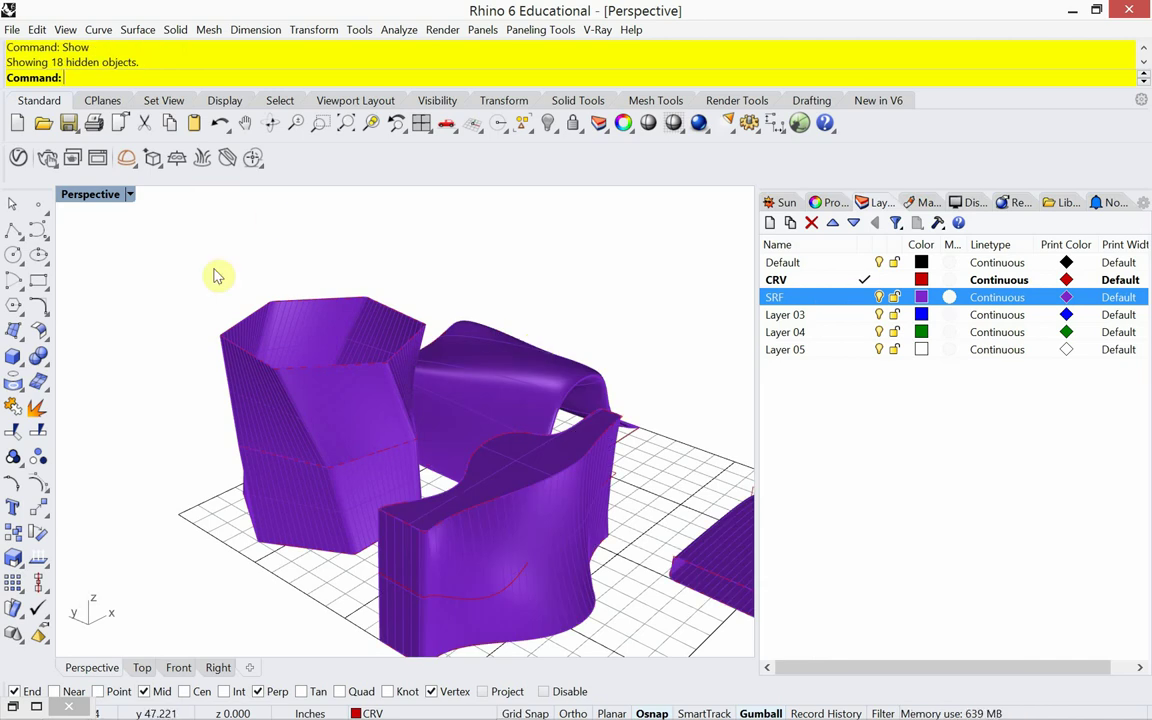
pyautogui.click(128, 194)
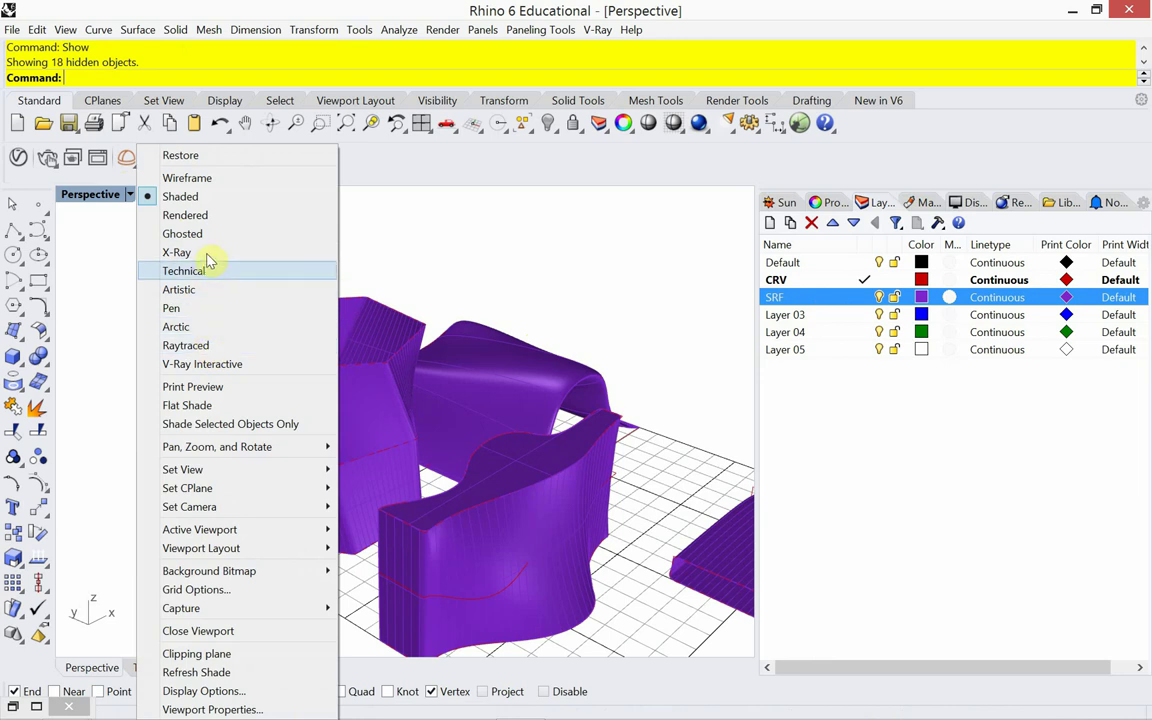
pyautogui.click(208, 215)
pyautogui.moveTo(155, 387); pyautogui.dragTo(358, 513, button='right')
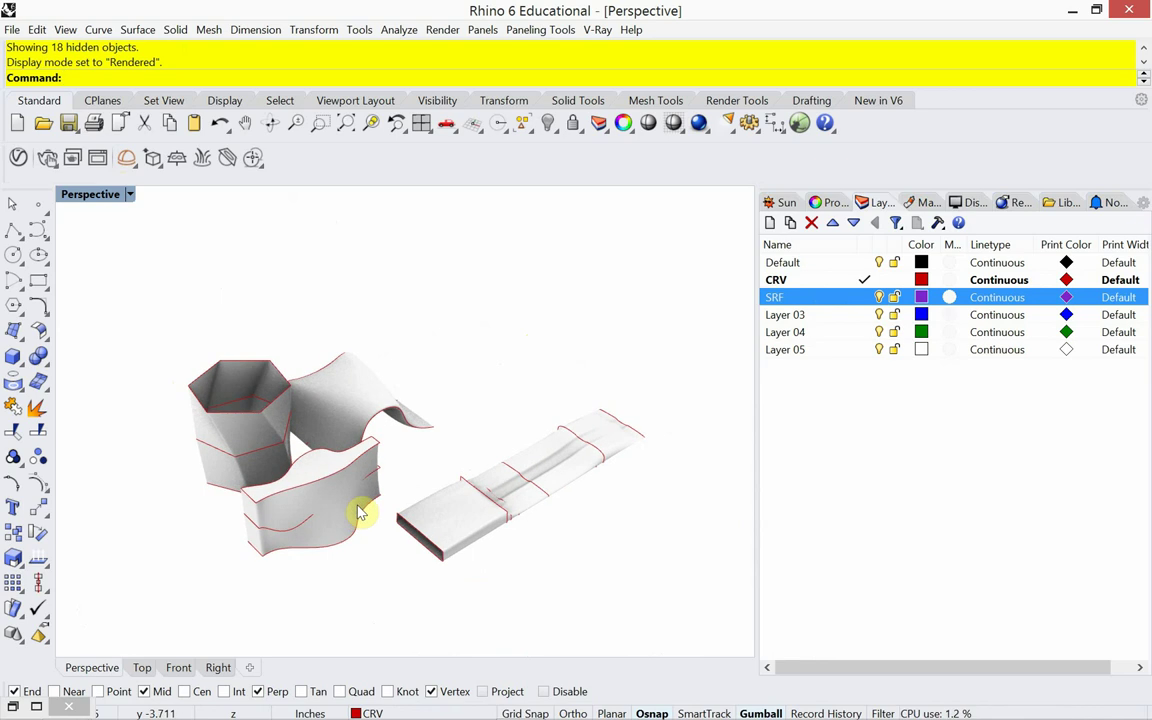
# Create a large rectangular ground plane beneath the lofted objects with the Plane command.
pyautogui.write('nae')
pyautogui.press('Return')
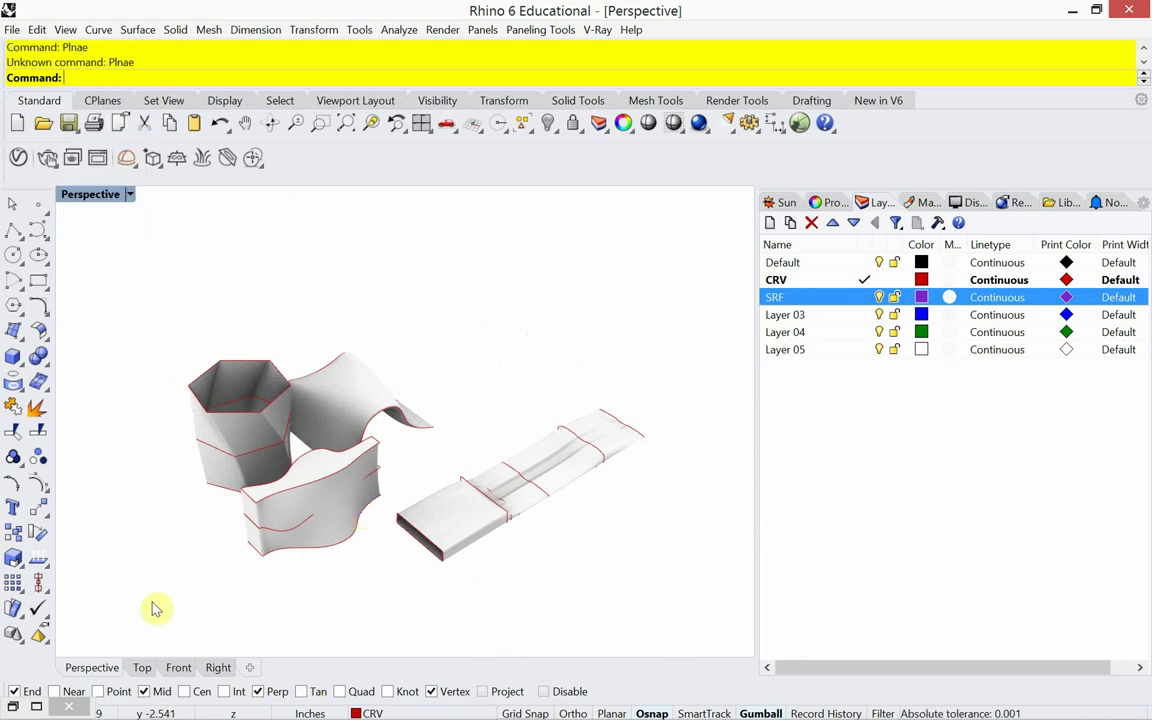
pyautogui.write('Plane')
pyautogui.press('Return')
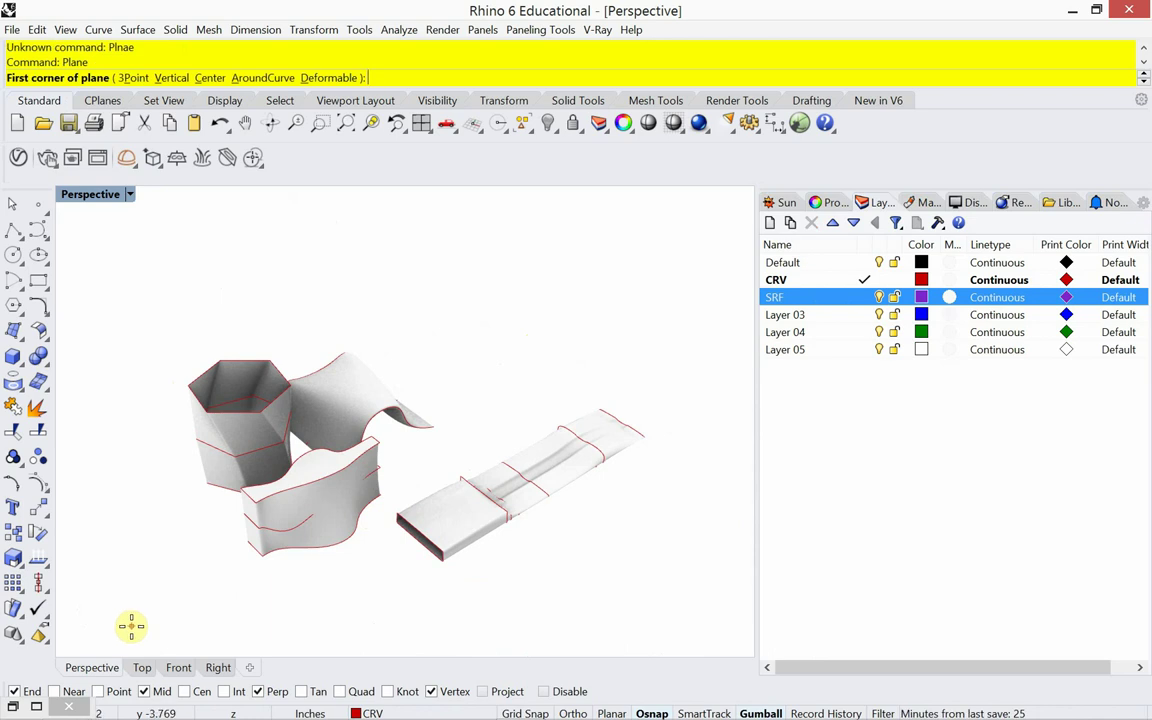
pyautogui.click(130, 625)
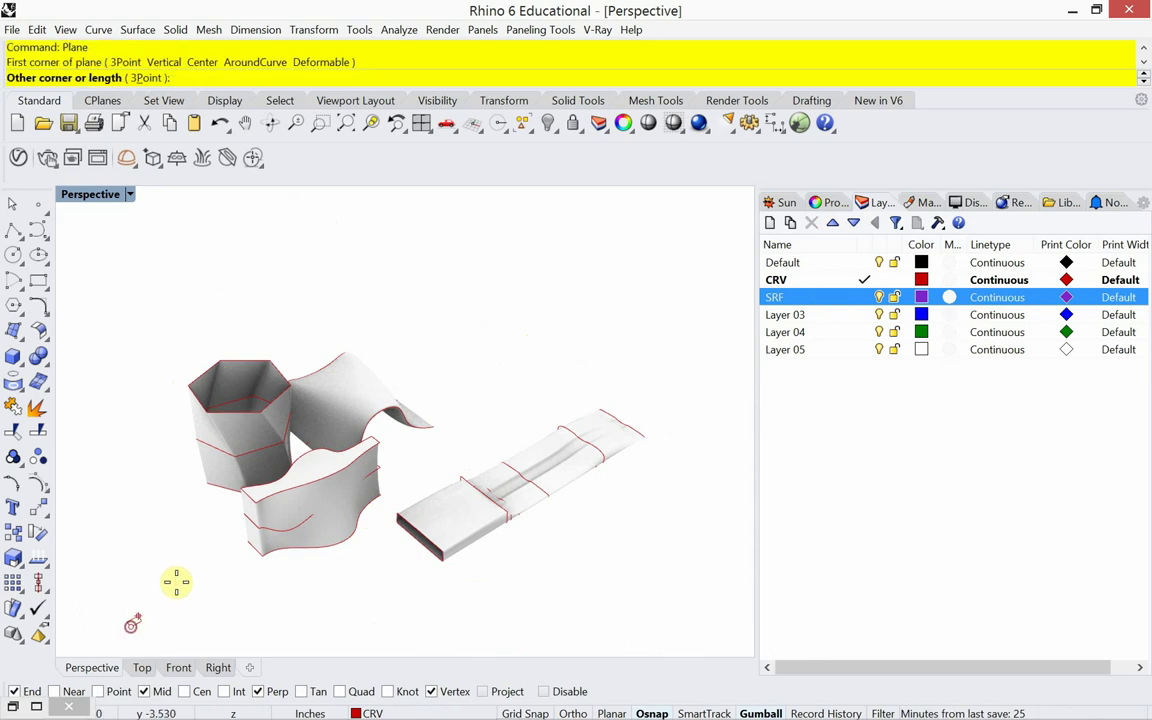
pyautogui.click(411, 257)
pyautogui.click(488, 342)
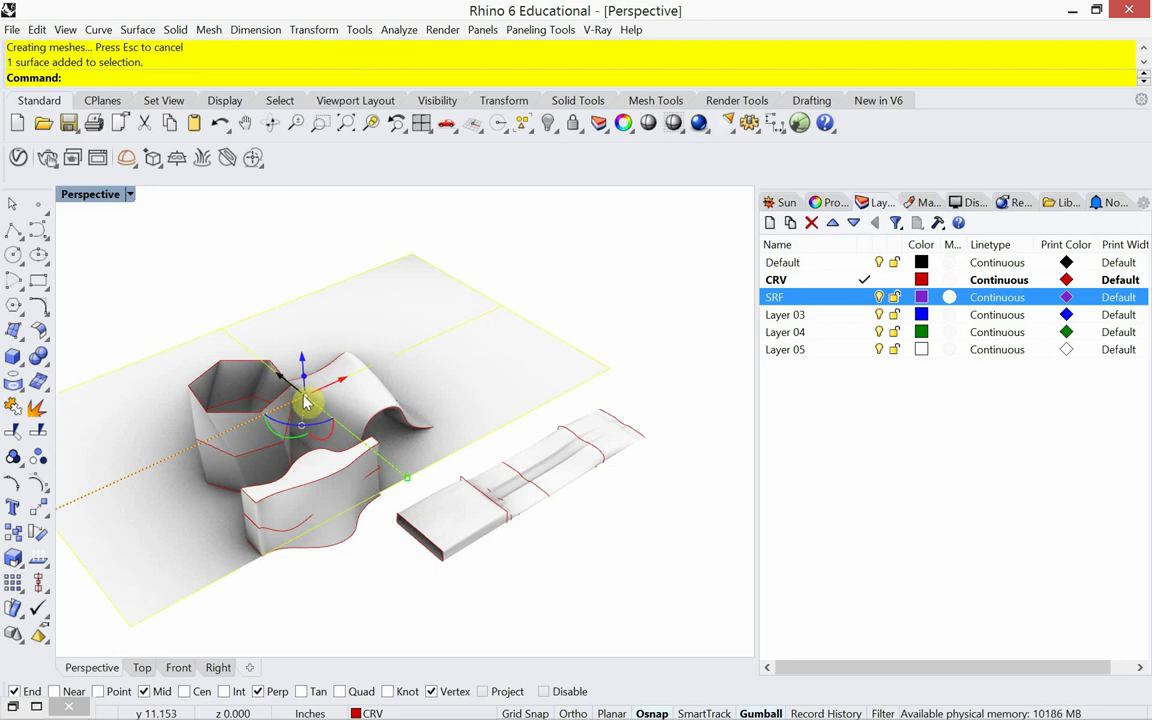
# In the Top view, move the ground plane so it extends under all the lofts, and return to Perspective.
pyautogui.click(143, 666)
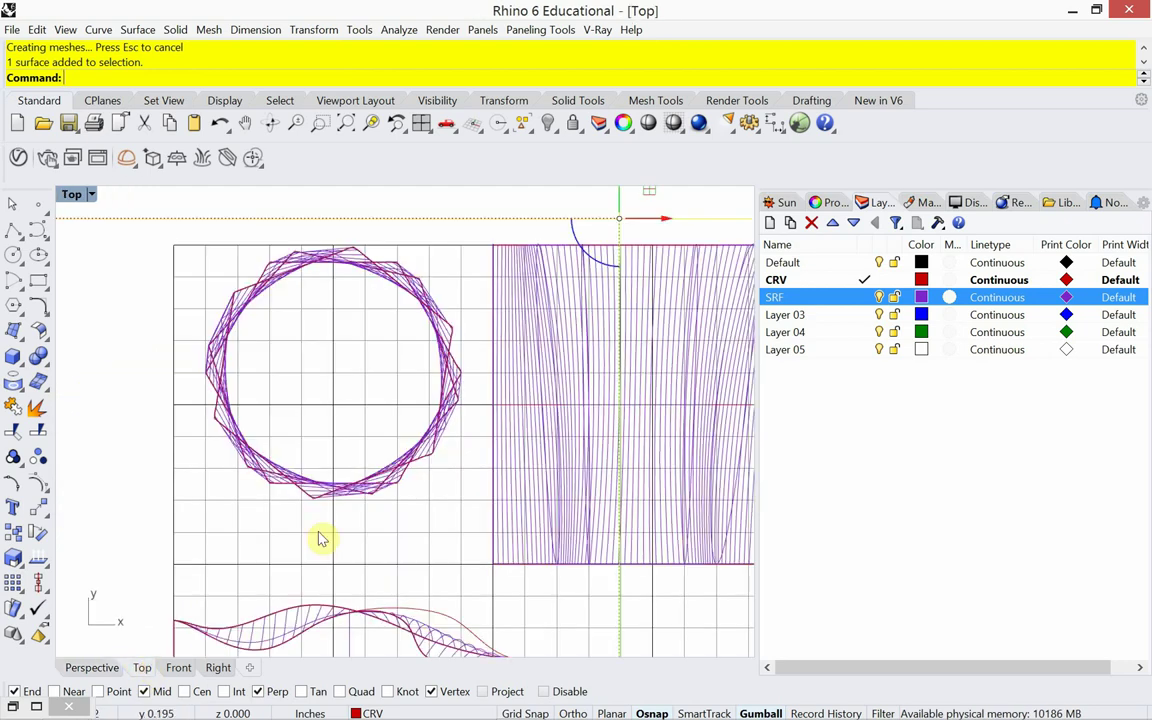
pyautogui.scroll(-5, 321, 537)
pyautogui.moveTo(344, 496); pyautogui.dragTo(348, 444, button='right')
pyautogui.scroll(-3, 347, 444)
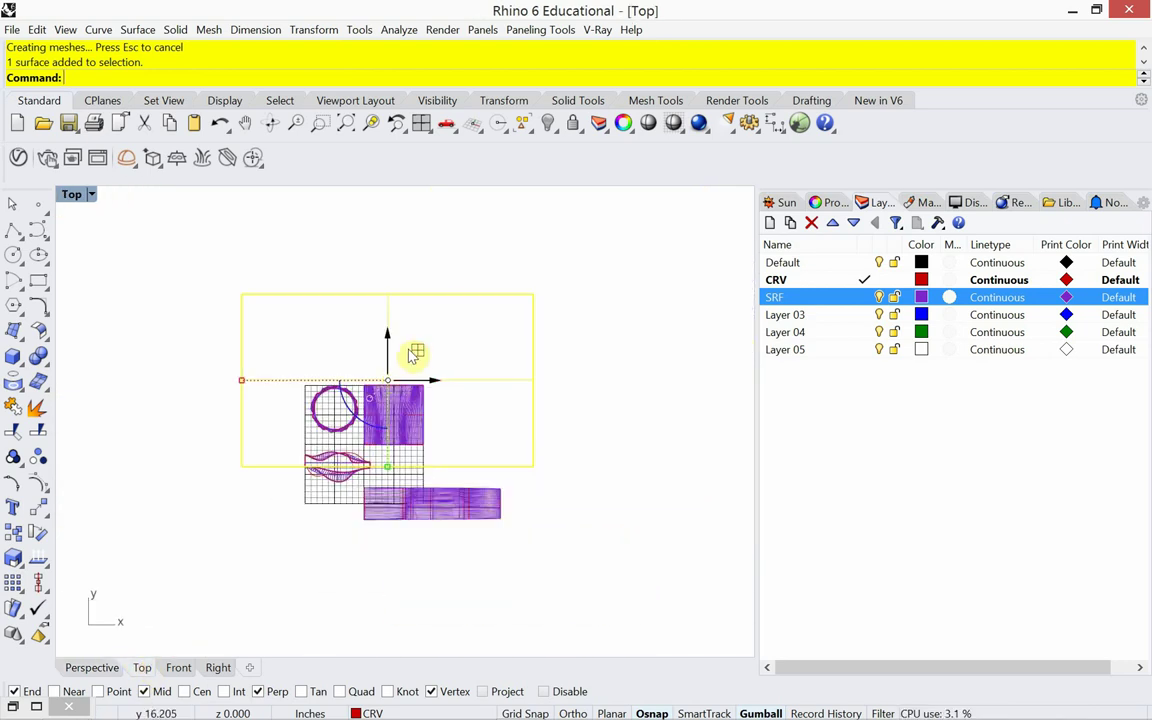
pyautogui.moveTo(420, 360); pyautogui.dragTo(428, 450)
pyautogui.click(90, 667)
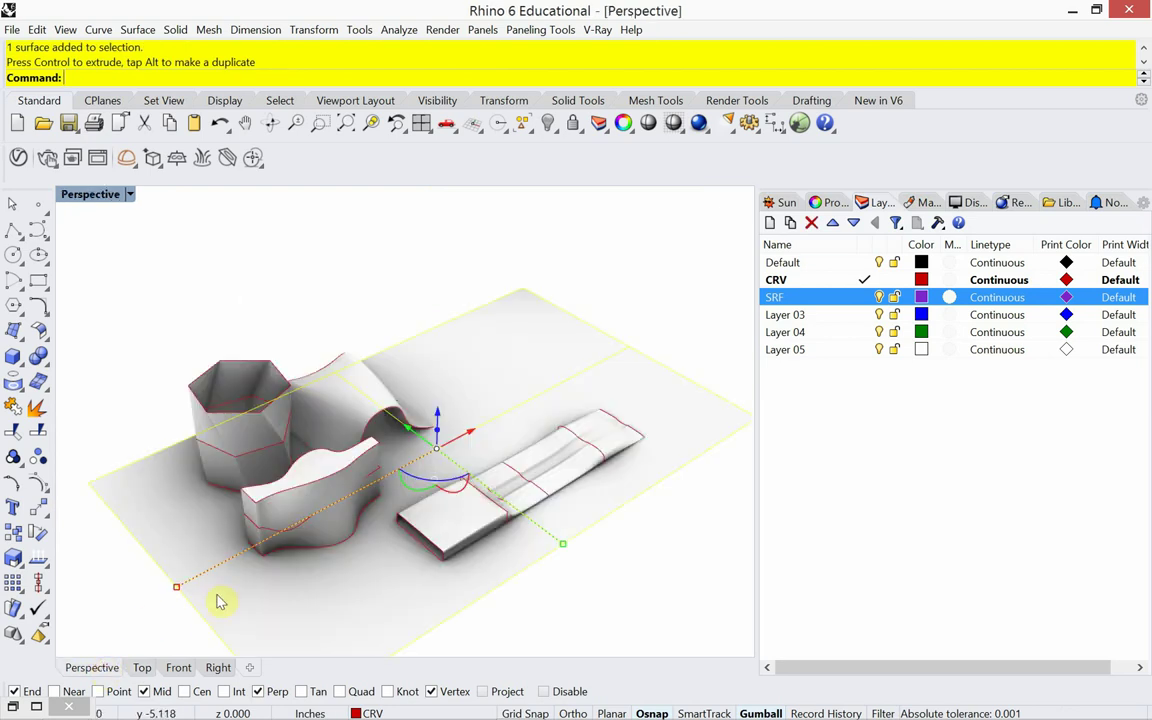
pyautogui.click(360, 305)
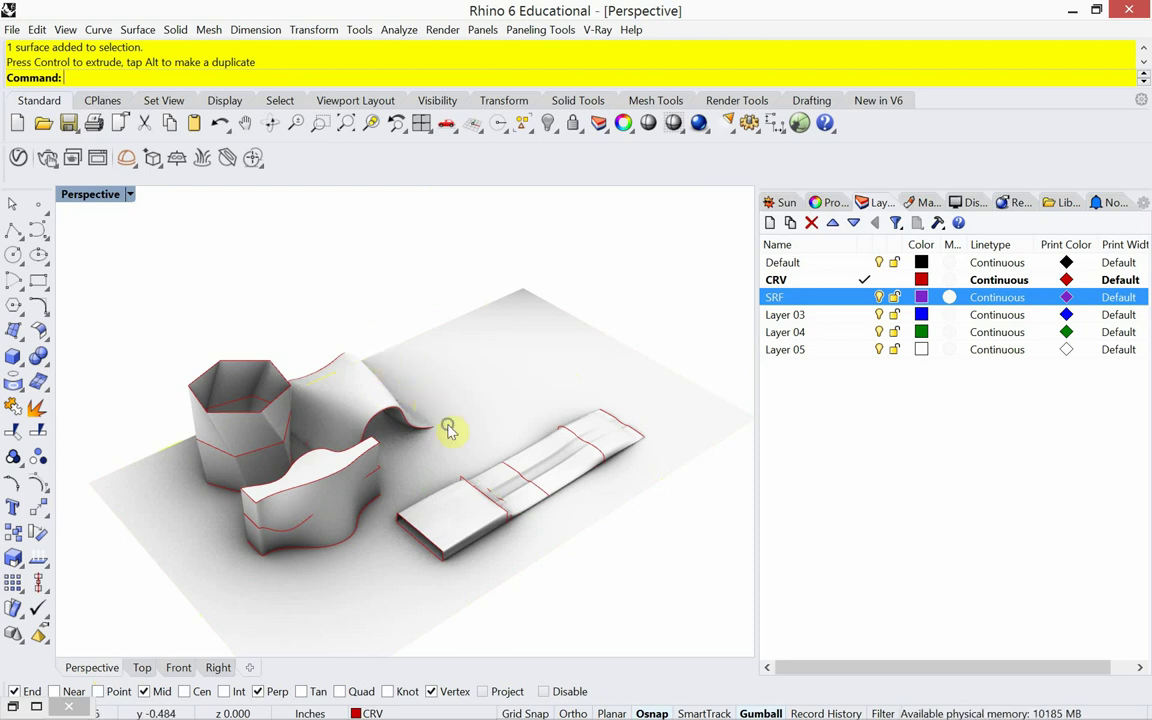
pyautogui.keyDown('shift'); pyautogui.moveTo(450, 429); pyautogui.dragTo(463, 403, button='right'); pyautogui.keyUp('shift')
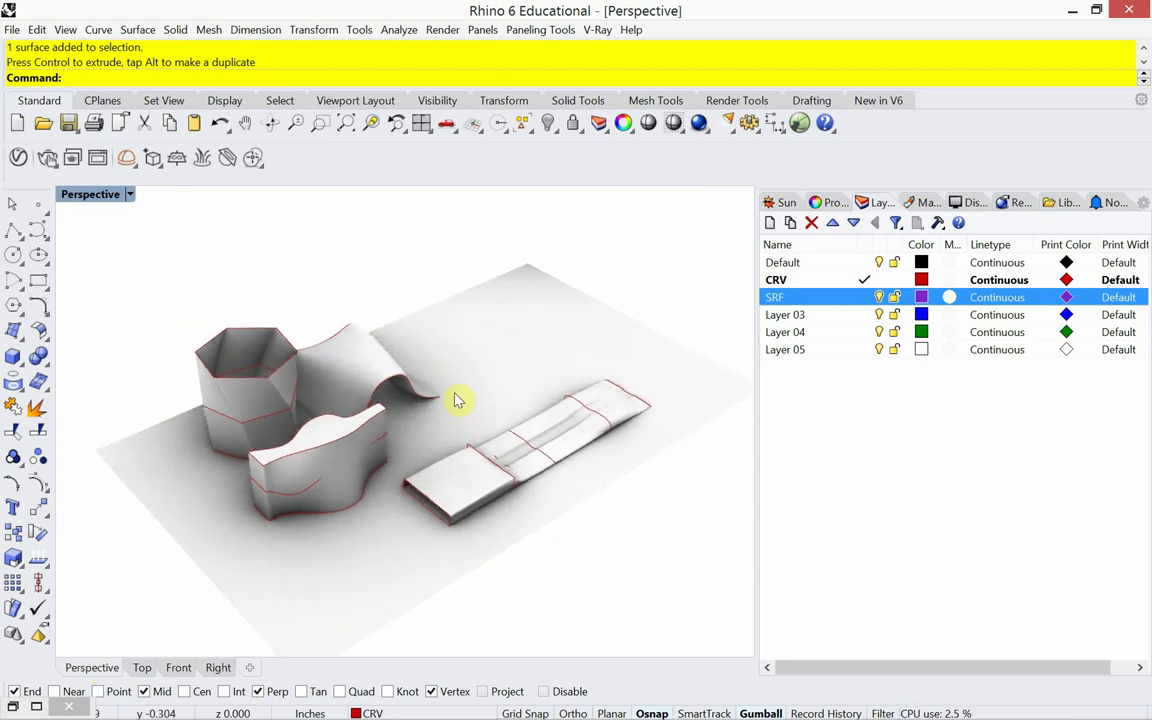
# Open the Rhino_Loft notes in Grasshopper and switch Rhino's Perspective viewport to the Pen display mode.
pyautogui.write('Gras')
pyautogui.press('Return')
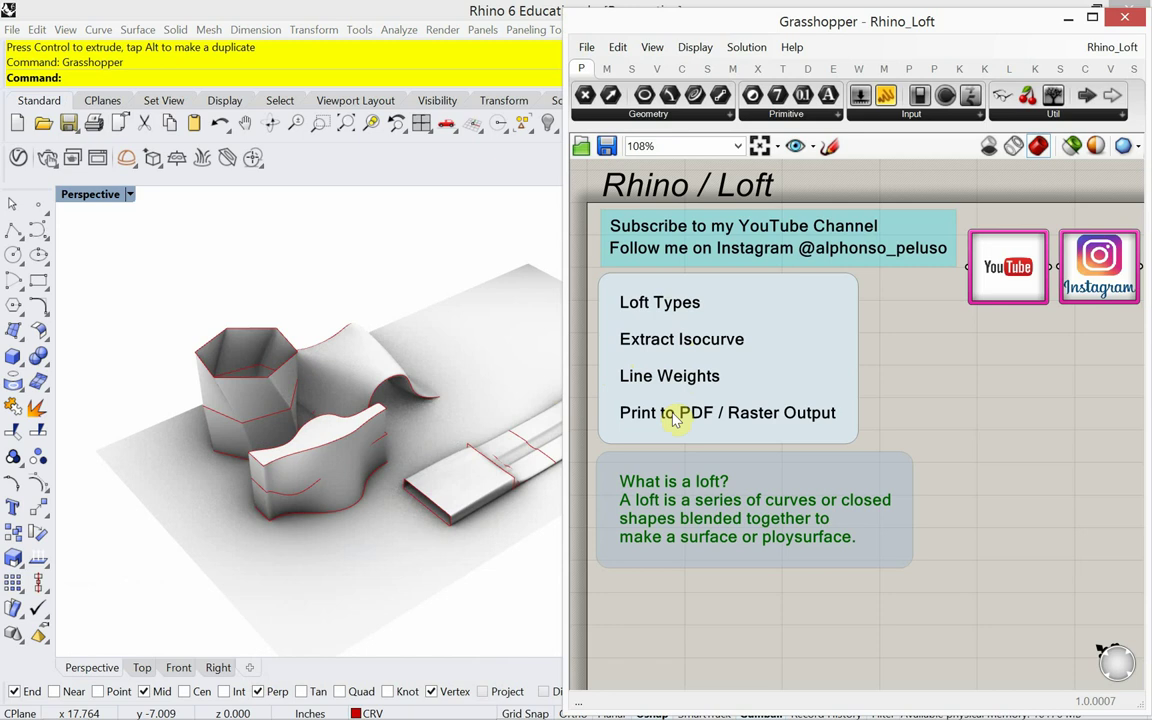
pyautogui.click(130, 194)
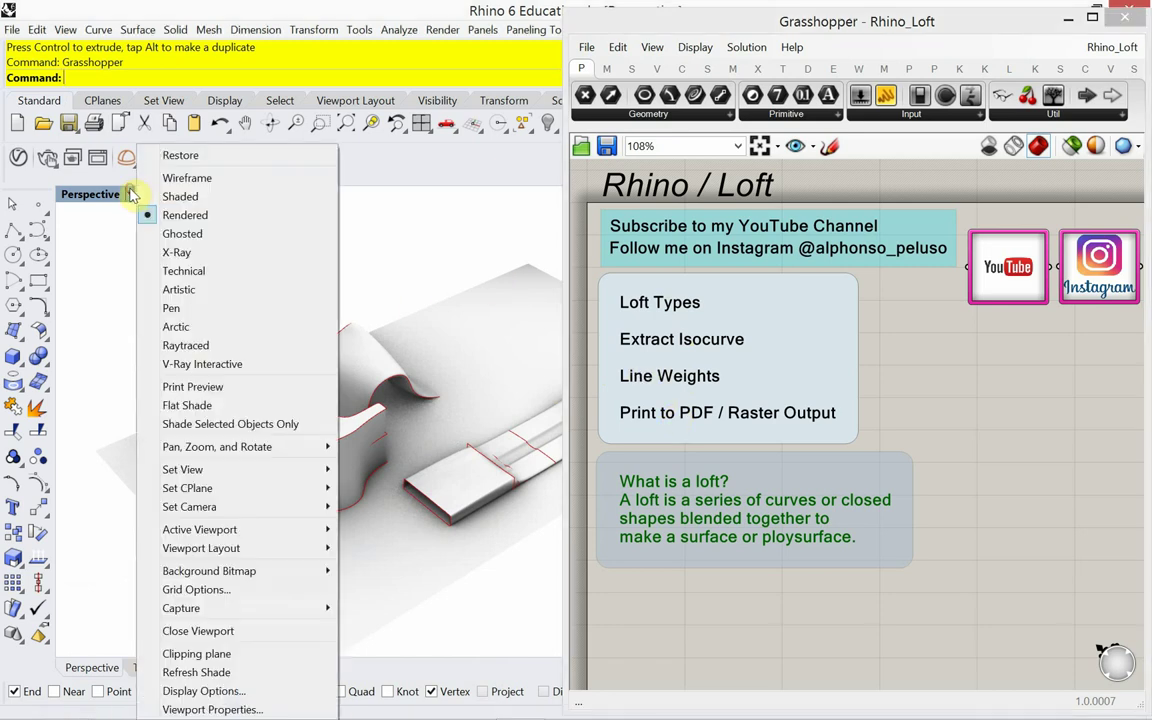
pyautogui.click(180, 308)
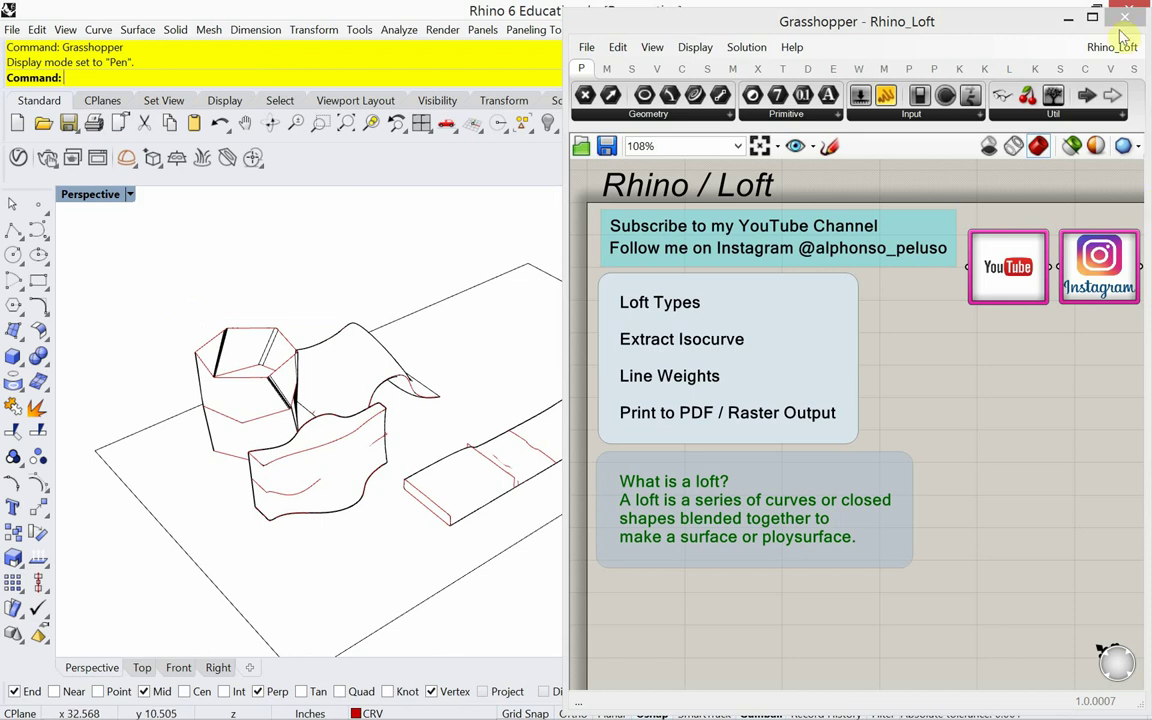
pyautogui.click(1068, 20)
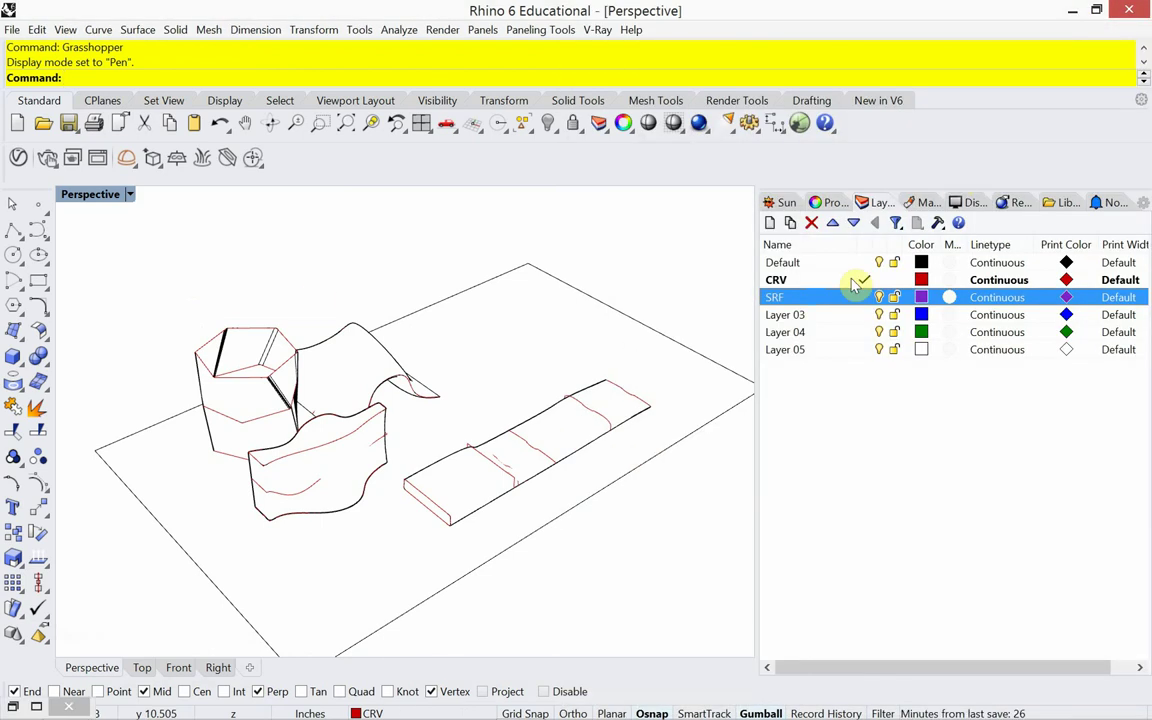
# Make SRF the current layer and turn off the CRV layer to hide the red curves.
pyautogui.click(856, 299)
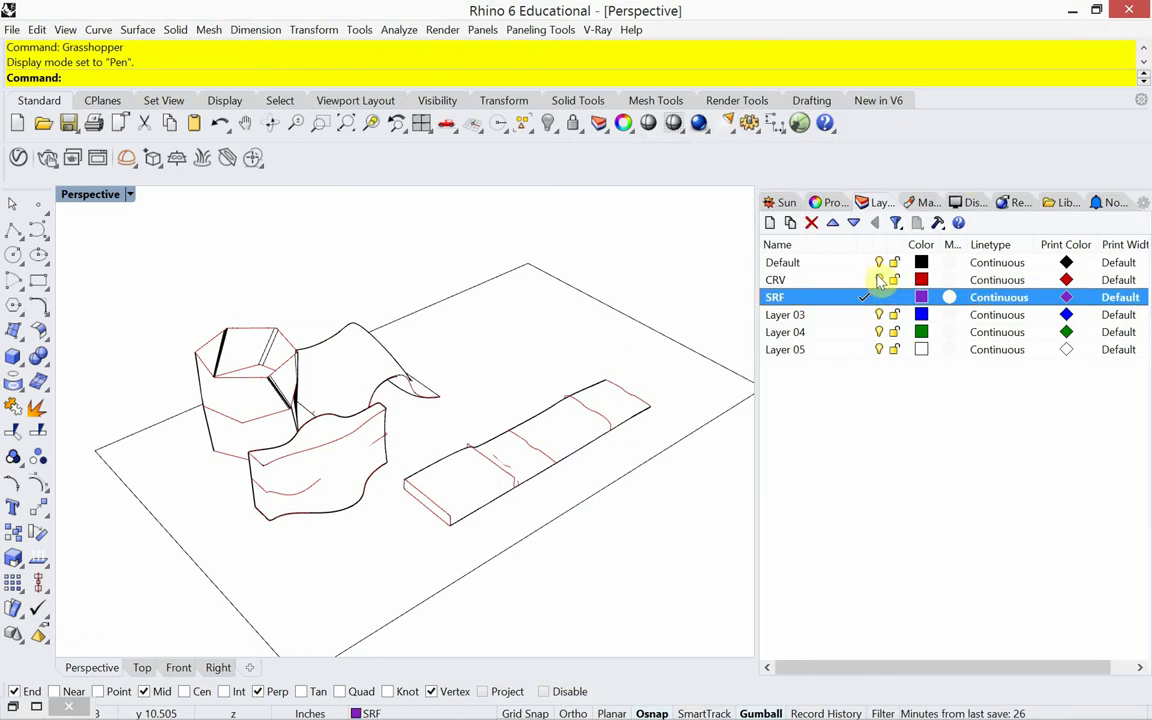
pyautogui.click(879, 280)
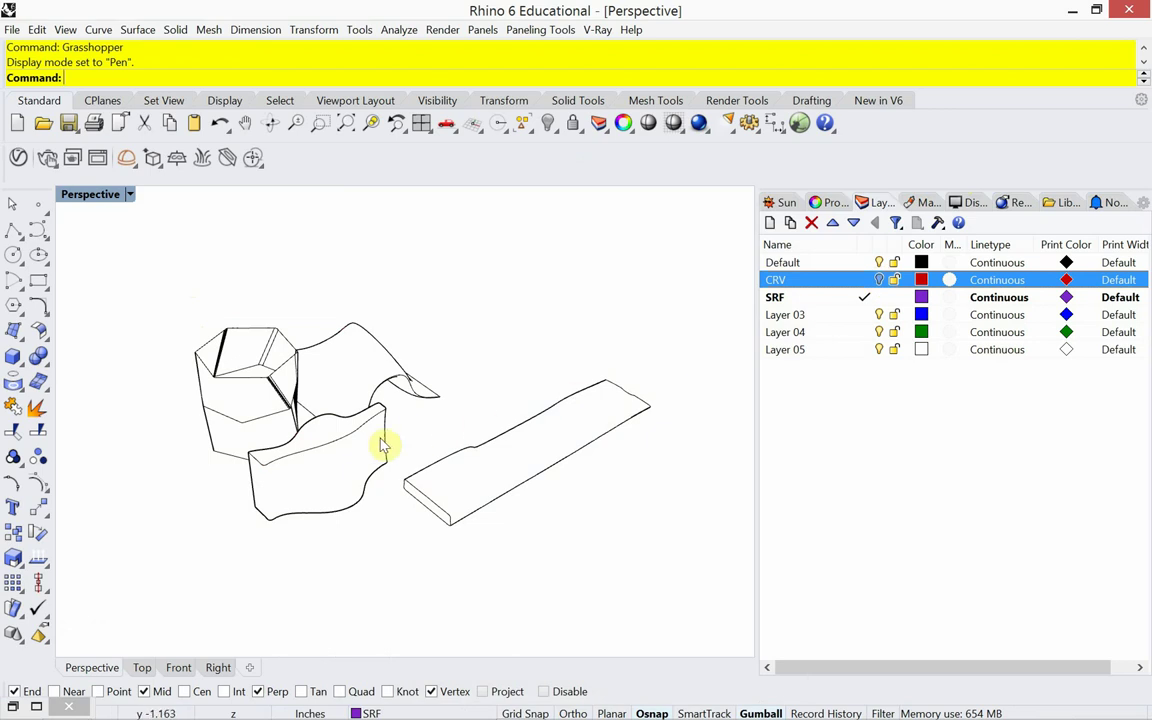
pyautogui.scroll(4, 389, 460)
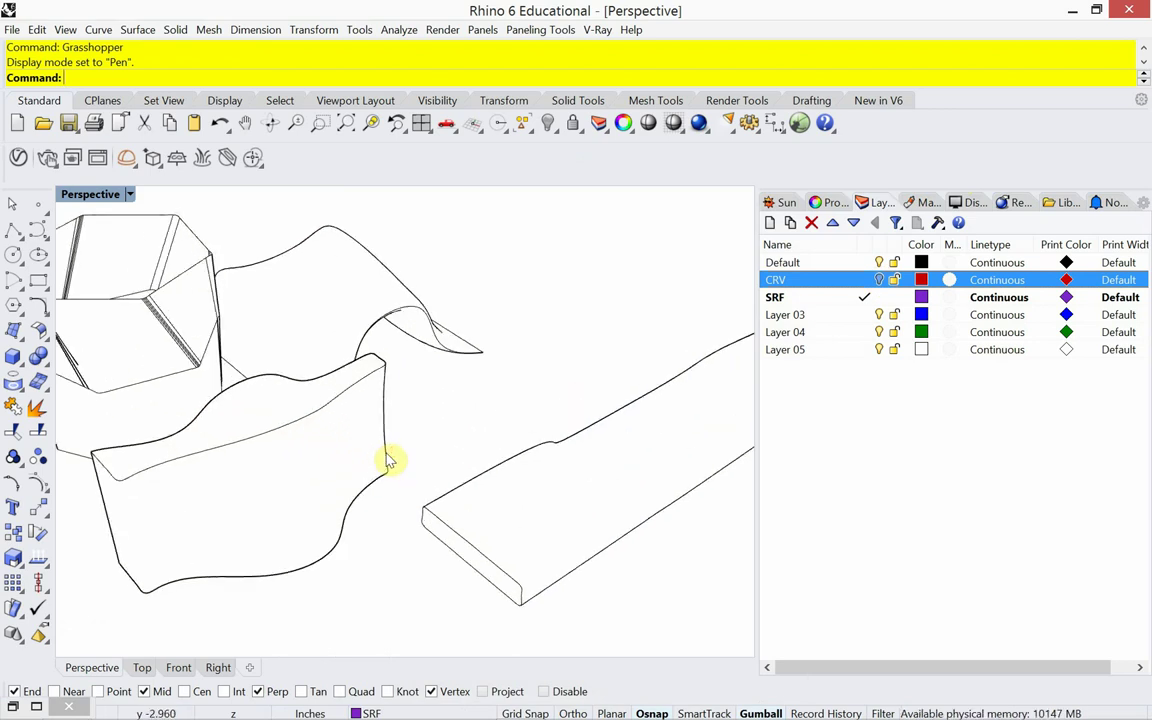
pyautogui.scroll(-5, 389, 460)
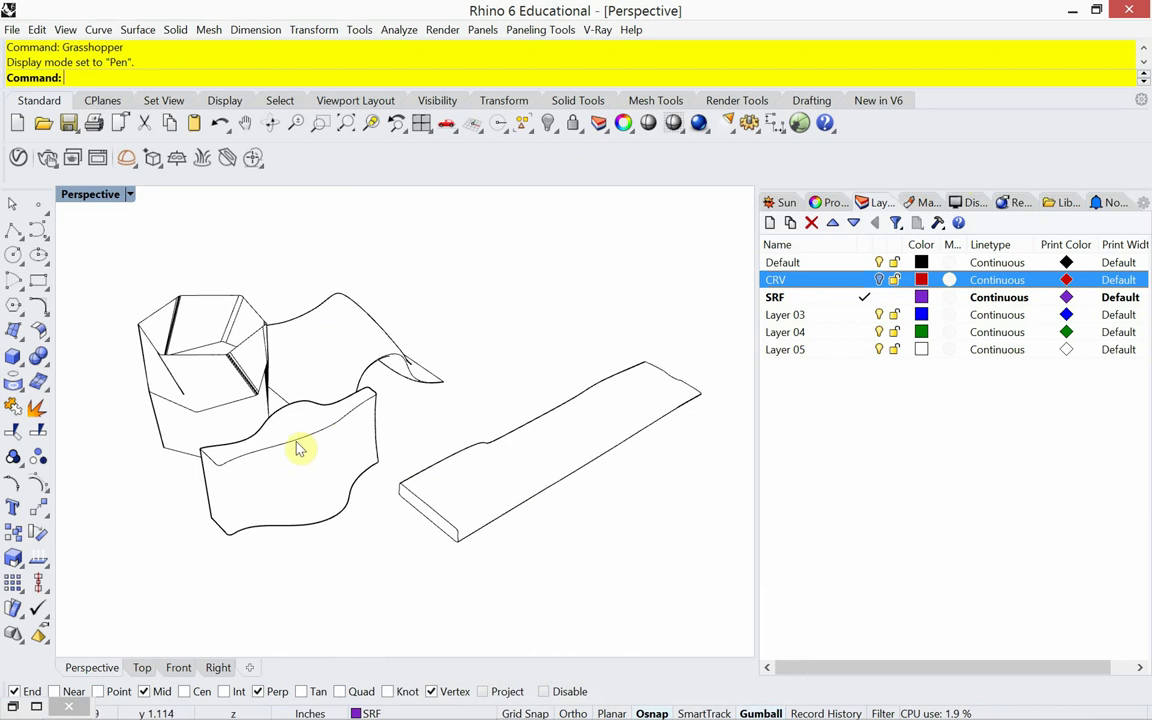
# Isolate the upright wavy closed loft by inverting its selection and hiding all other objects.
pyautogui.click(530, 506)
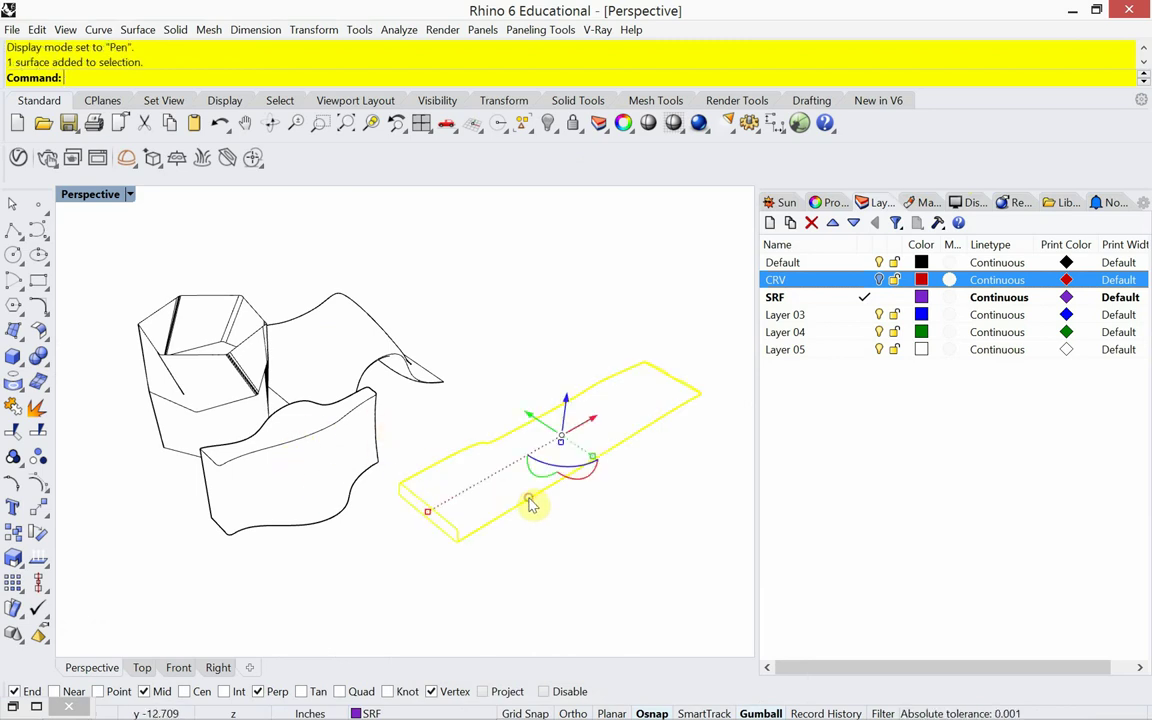
pyautogui.click(532, 561)
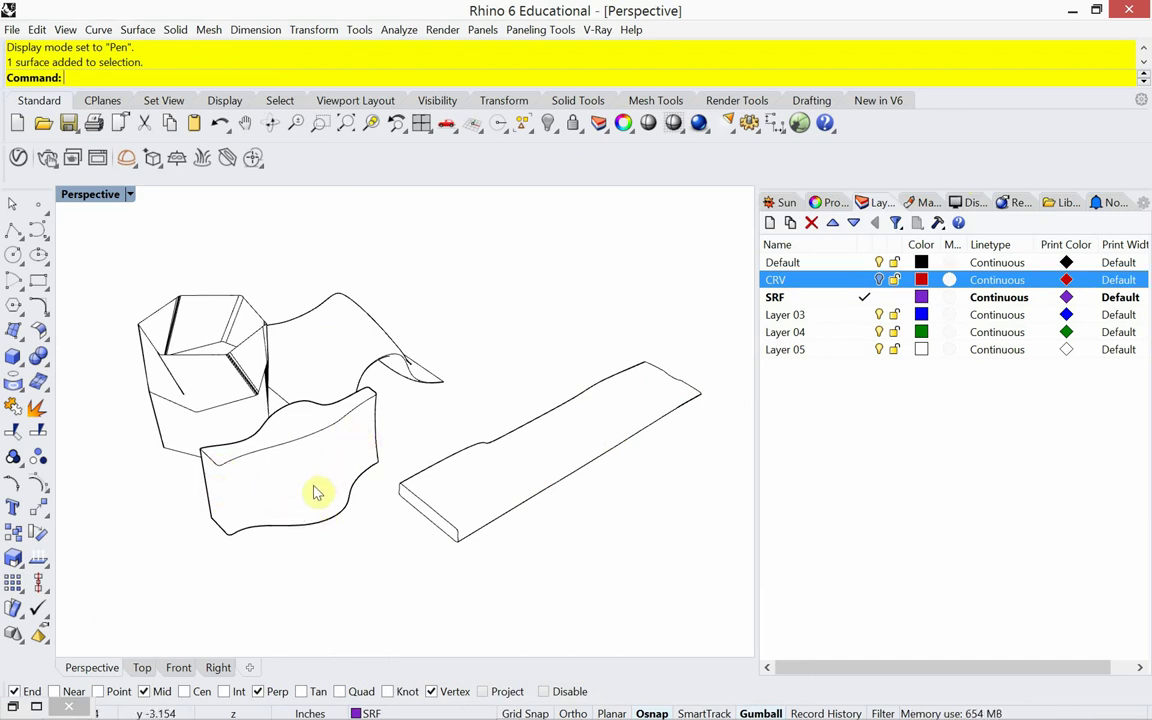
pyautogui.click(312, 440)
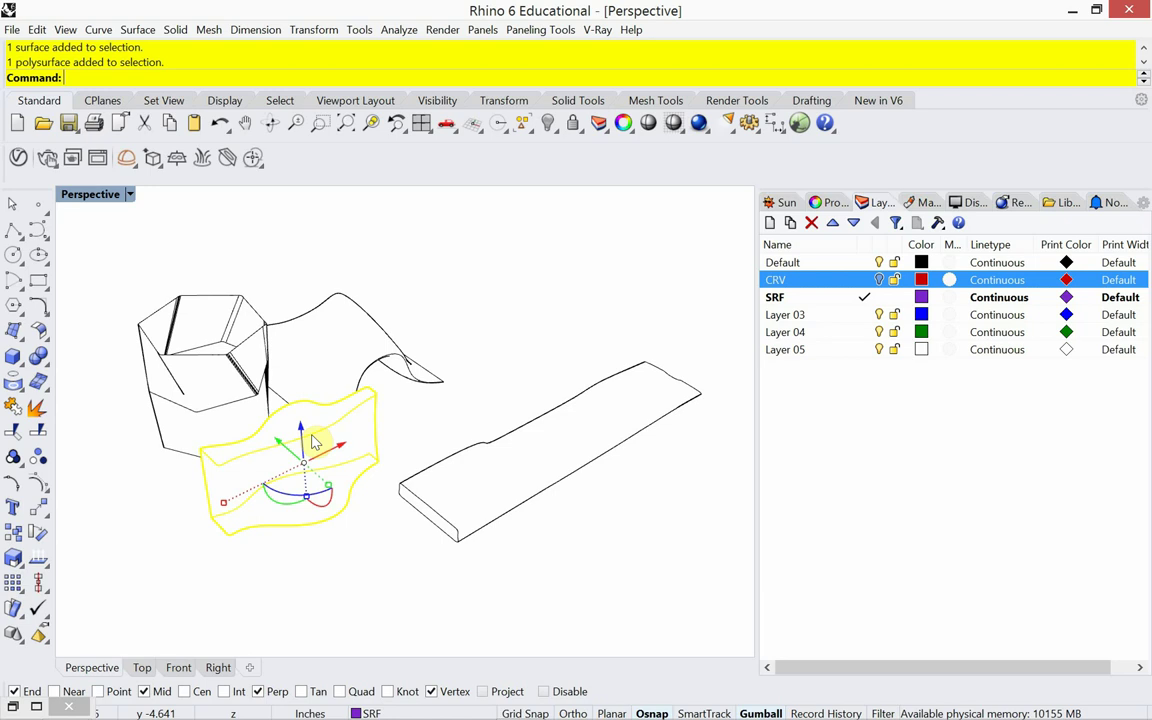
pyautogui.write('I')
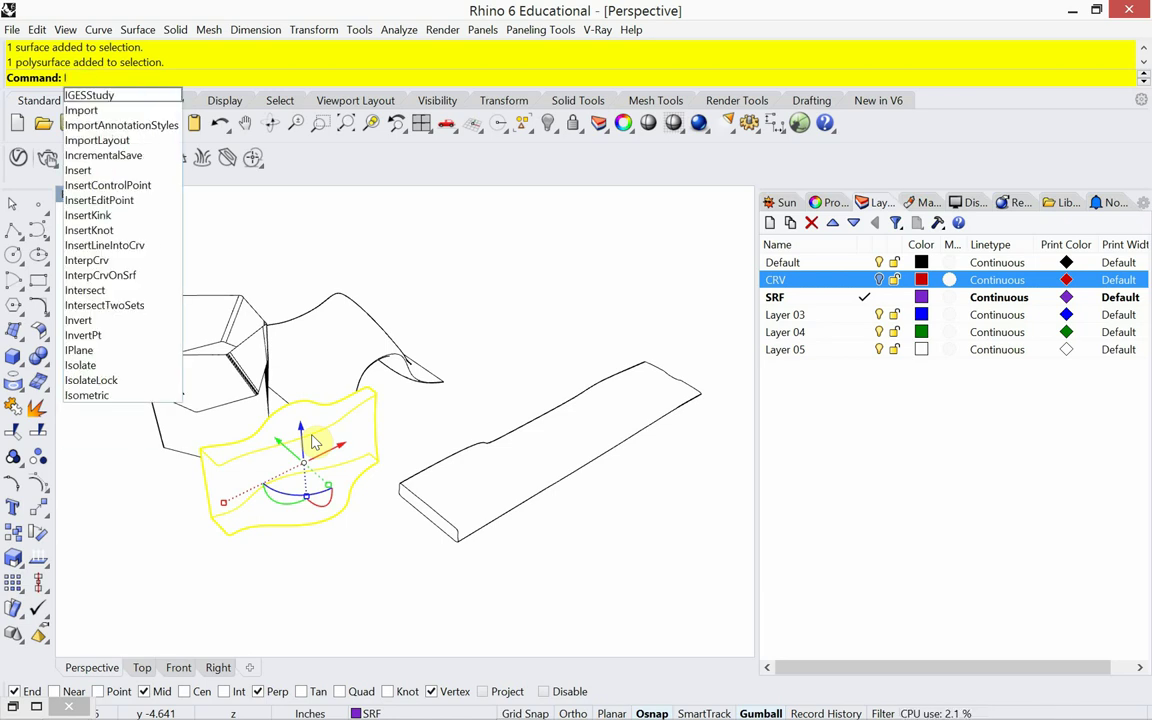
pyautogui.press('BackSpace')
pyautogui.write('I')
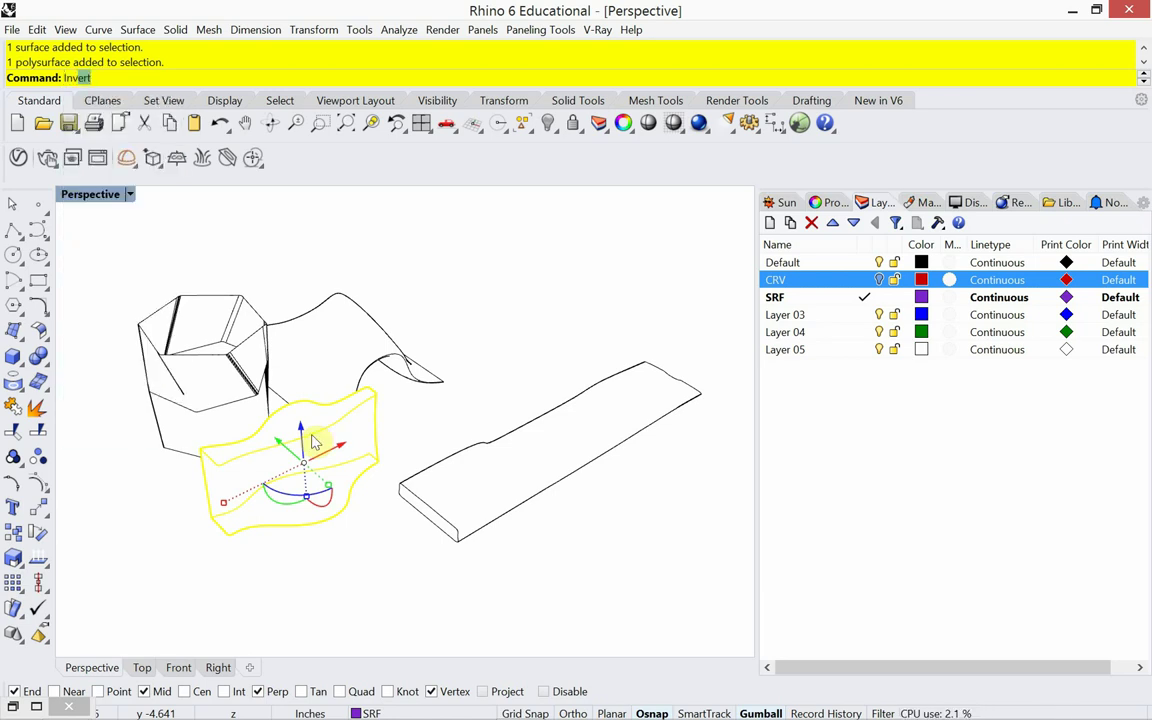
pyautogui.write('nvert')
pyautogui.press('Return')
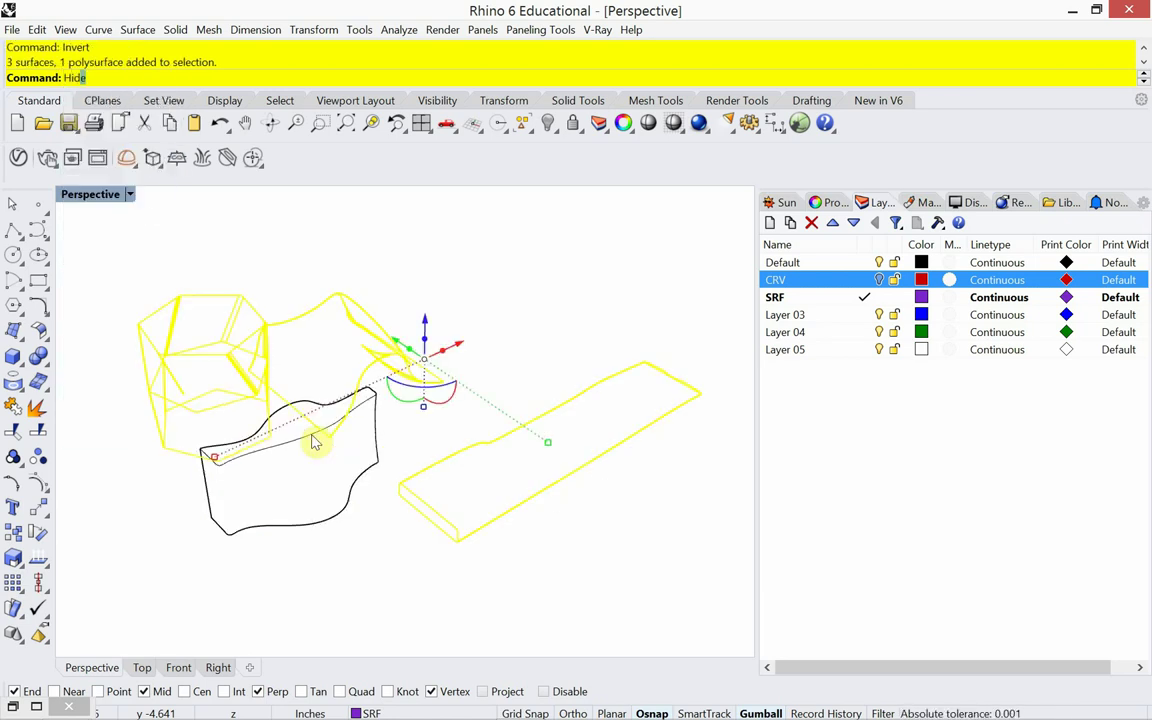
pyautogui.write('H')
pyautogui.press('Return')
pyautogui.scroll(4, 211, 507)
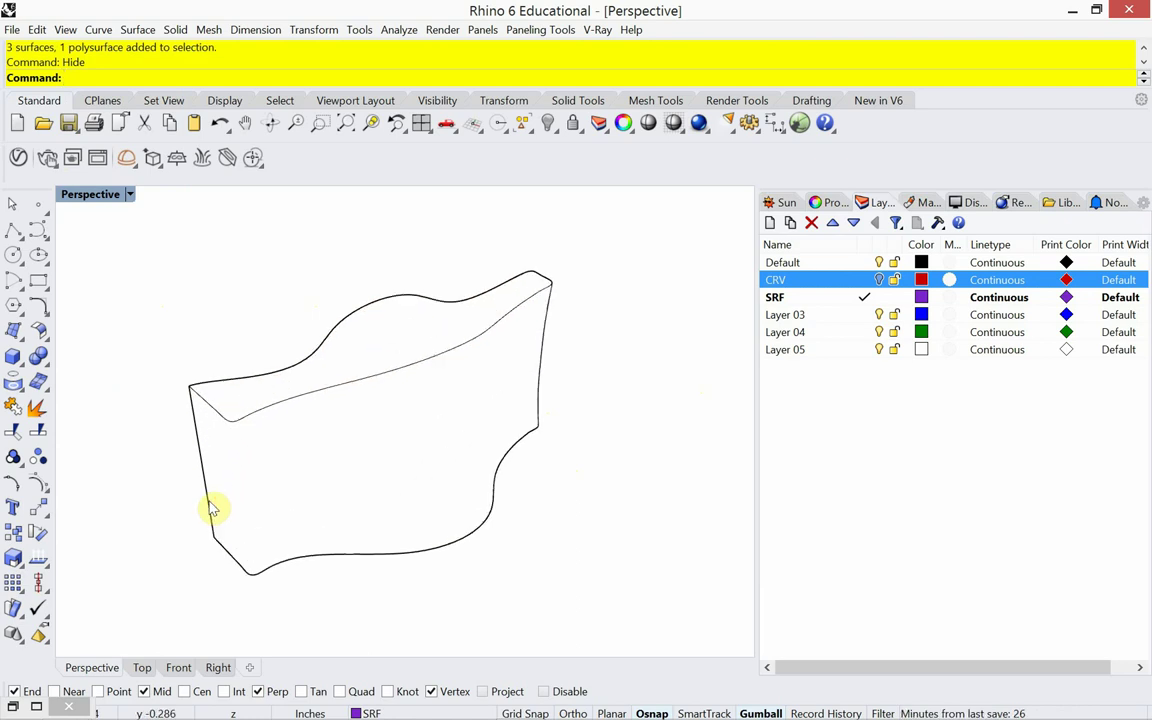
pyautogui.keyDown('shift'); pyautogui.moveTo(213, 508); pyautogui.dragTo(249, 504, button='right'); pyautogui.keyUp('shift')
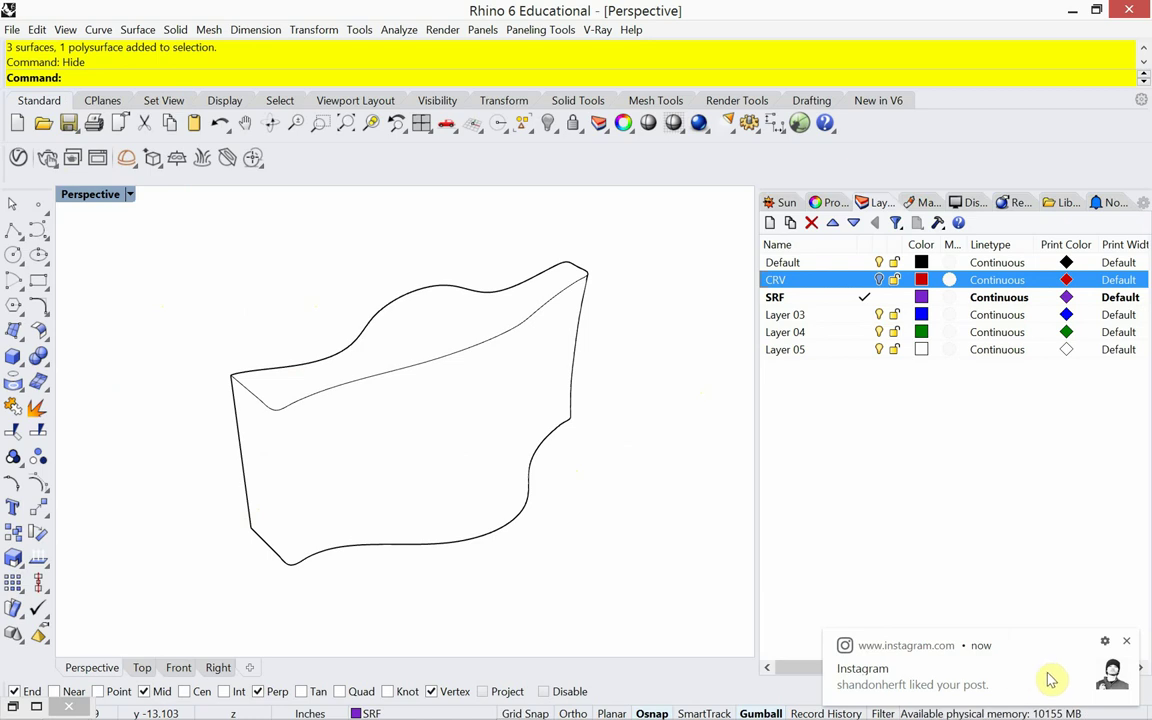
# Display the Perspective viewport as Wireframe and make Layer 03 the current layer.
pyautogui.click(1130, 642)
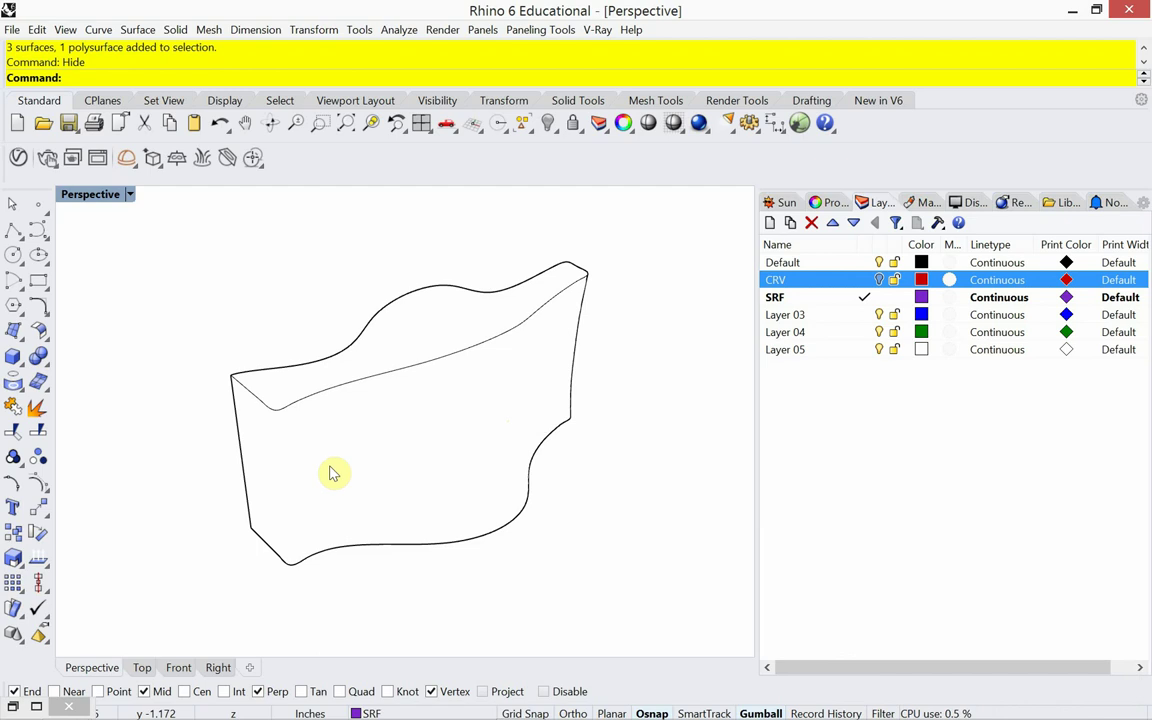
pyautogui.click(130, 195)
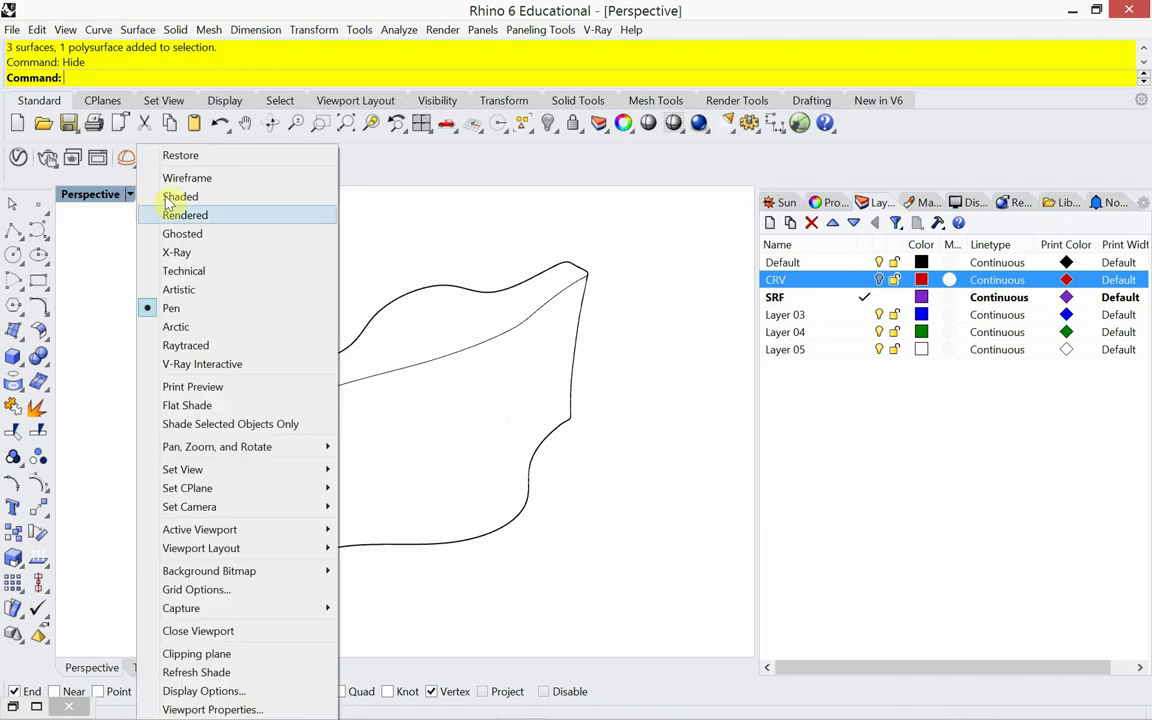
pyautogui.click(166, 178)
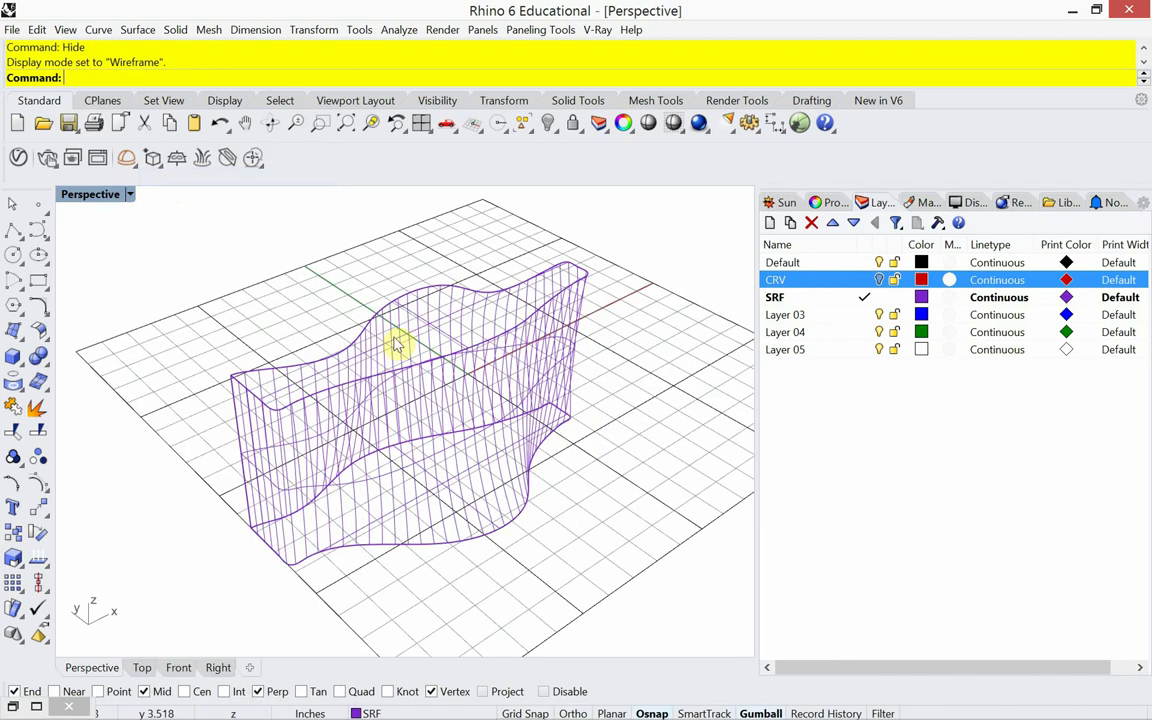
pyautogui.doubleClick(787, 316)
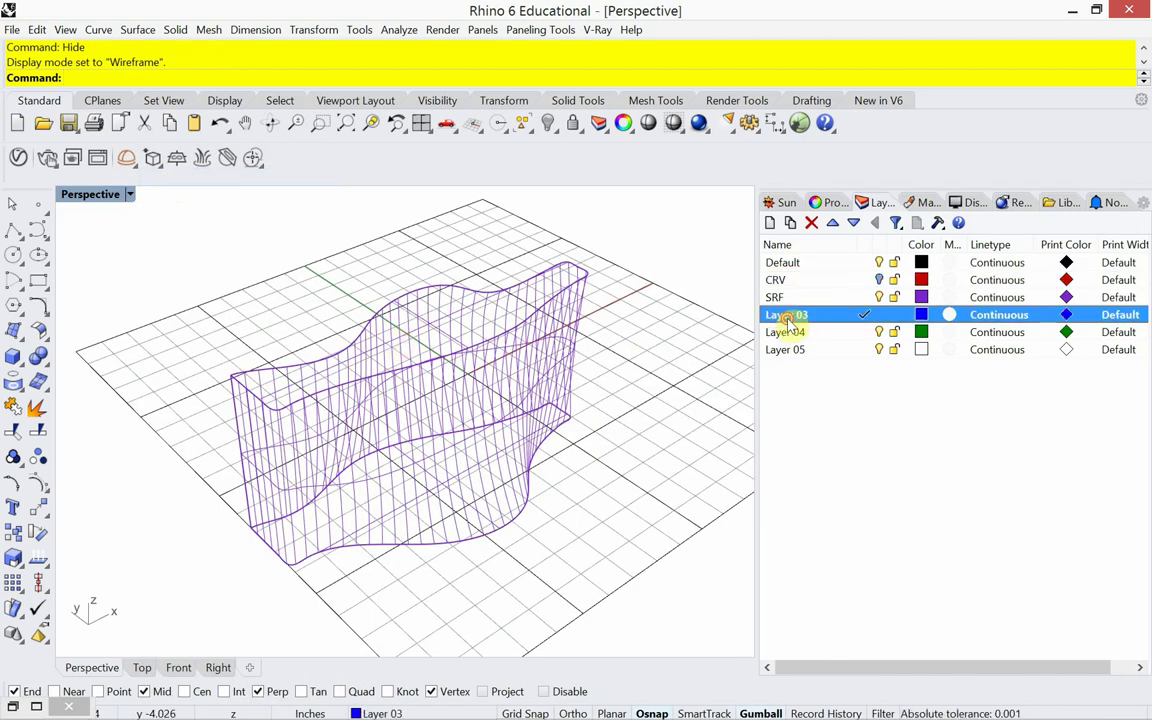
# Rename Layer 03 as Thick.
pyautogui.click(787, 316)
pyautogui.write('H')
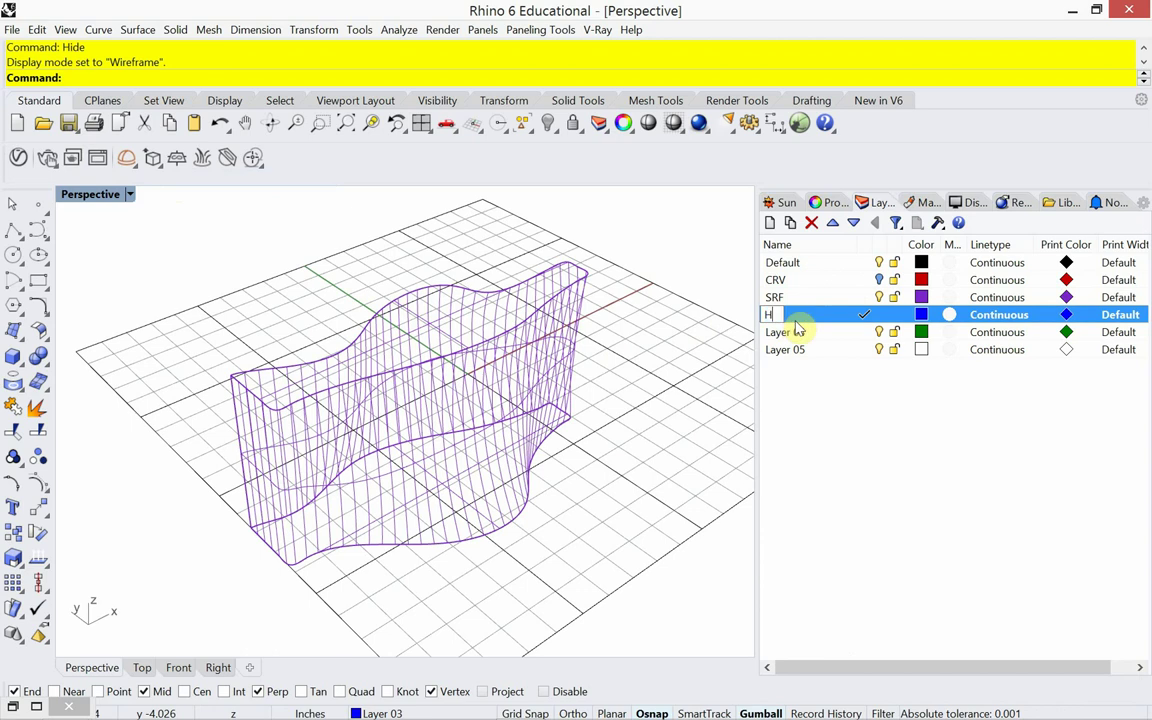
pyautogui.write('eav')
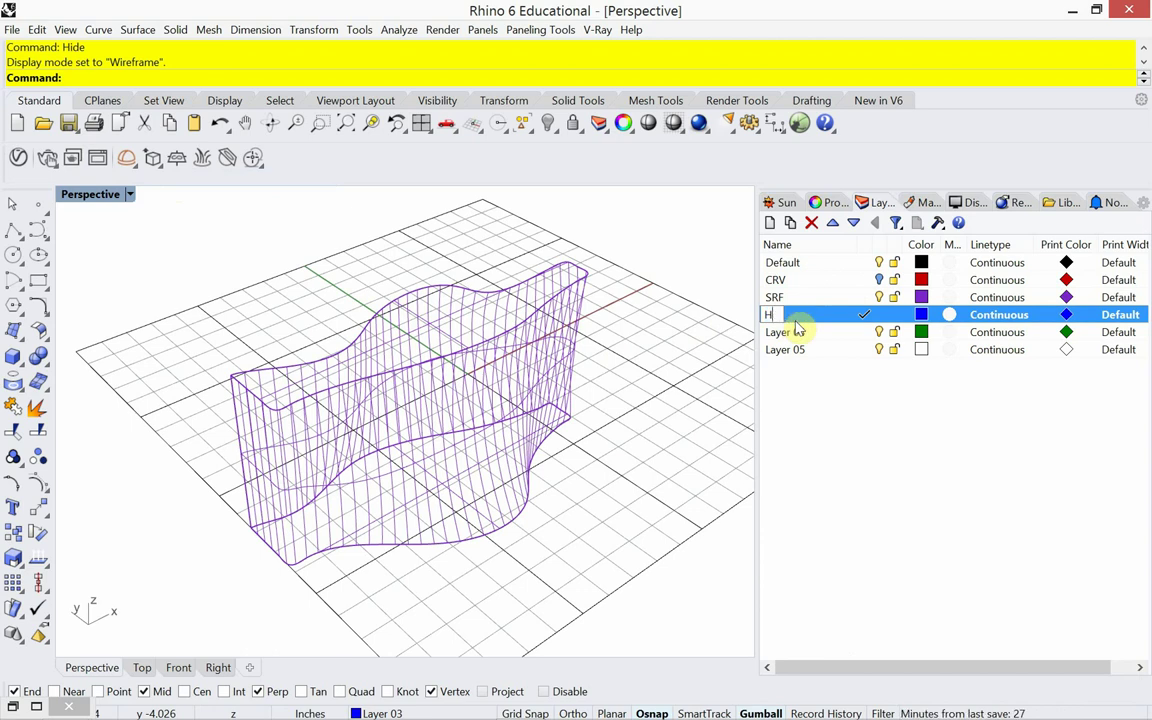
pyautogui.write('Thick')
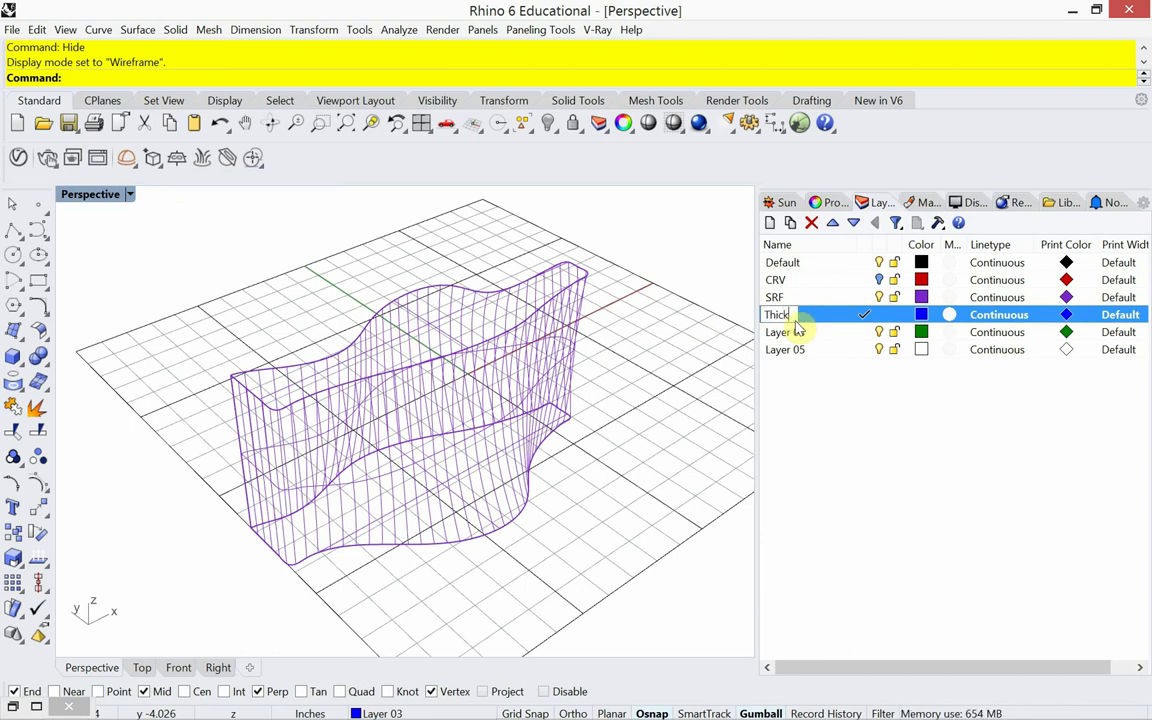
pyautogui.press('Return')
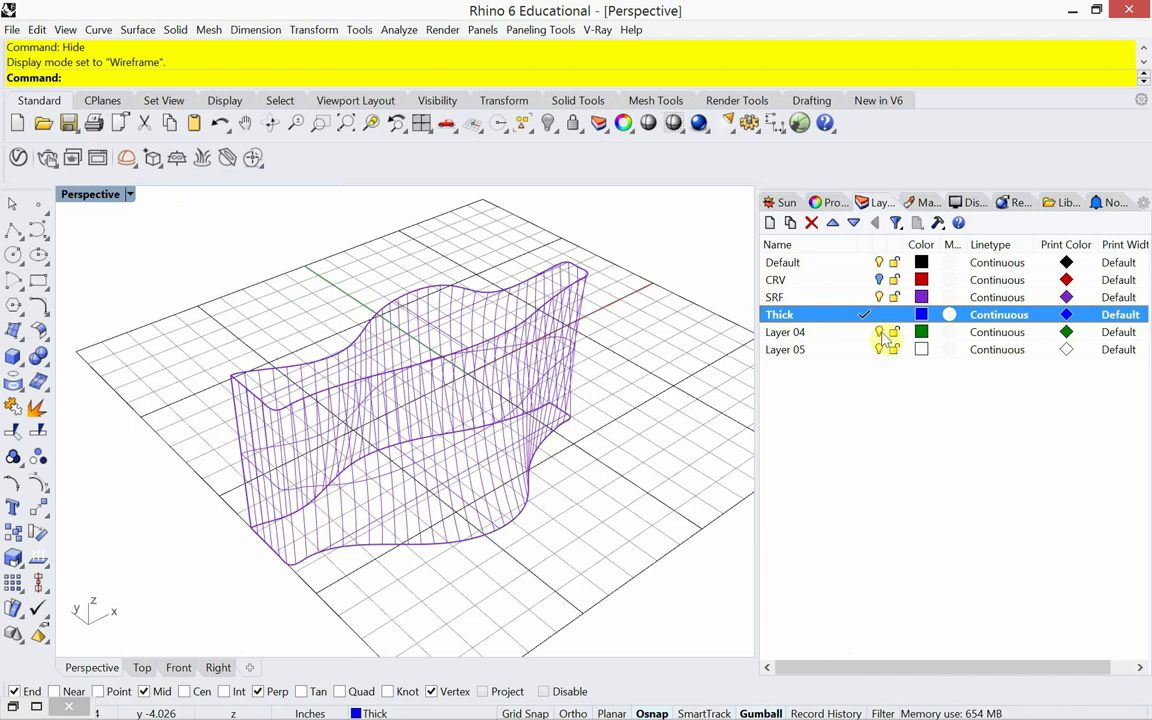
# Set the Thick layer's print color to Black and its print width to 0.7 mm.
pyautogui.click(1066, 316)
pyautogui.click(390, 181)
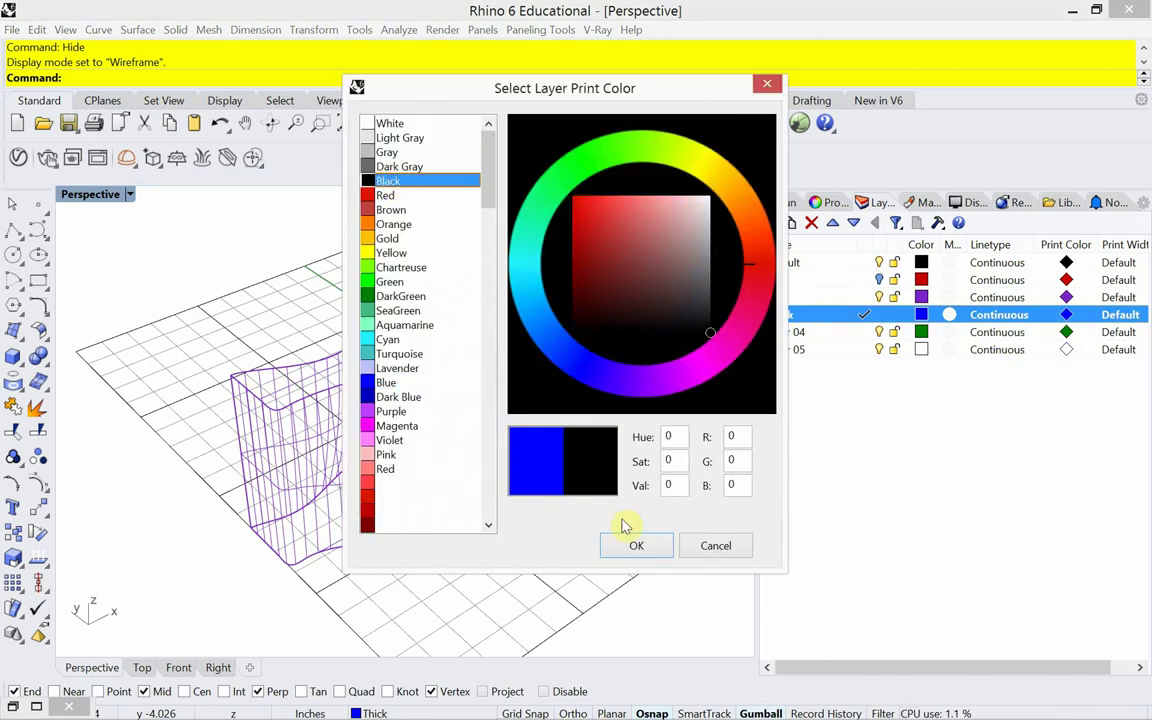
pyautogui.click(633, 546)
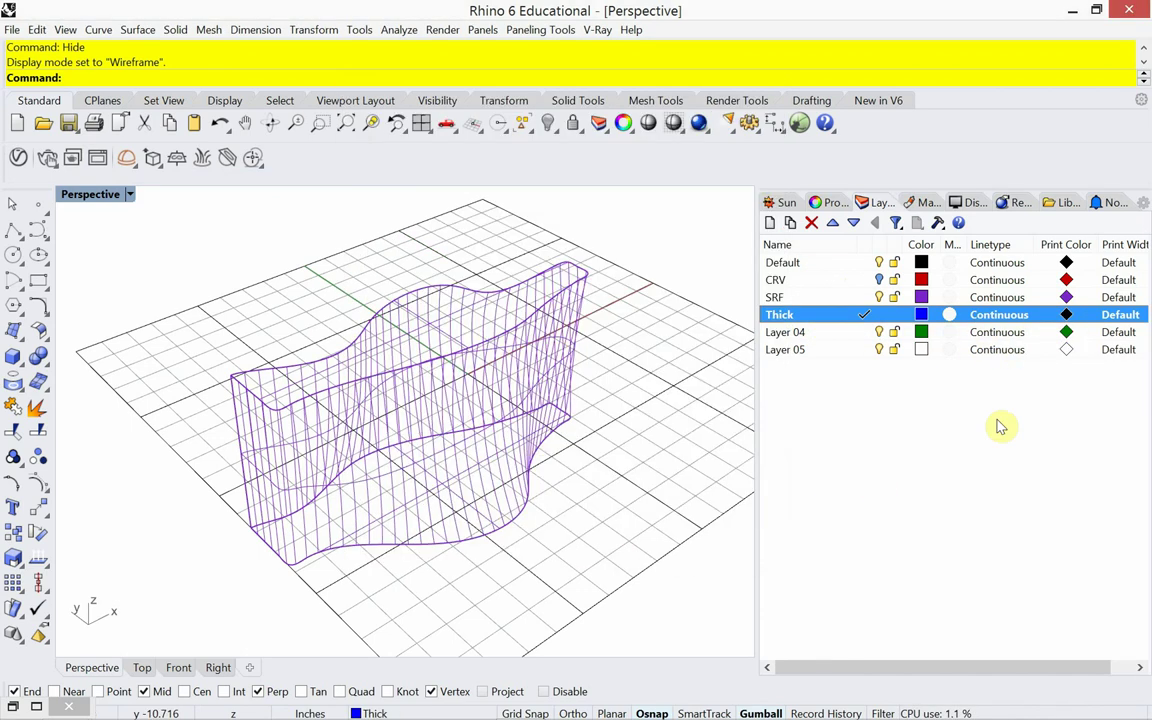
pyautogui.click(1117, 316)
pyautogui.moveTo(614, 300); pyautogui.dragTo(615, 342)
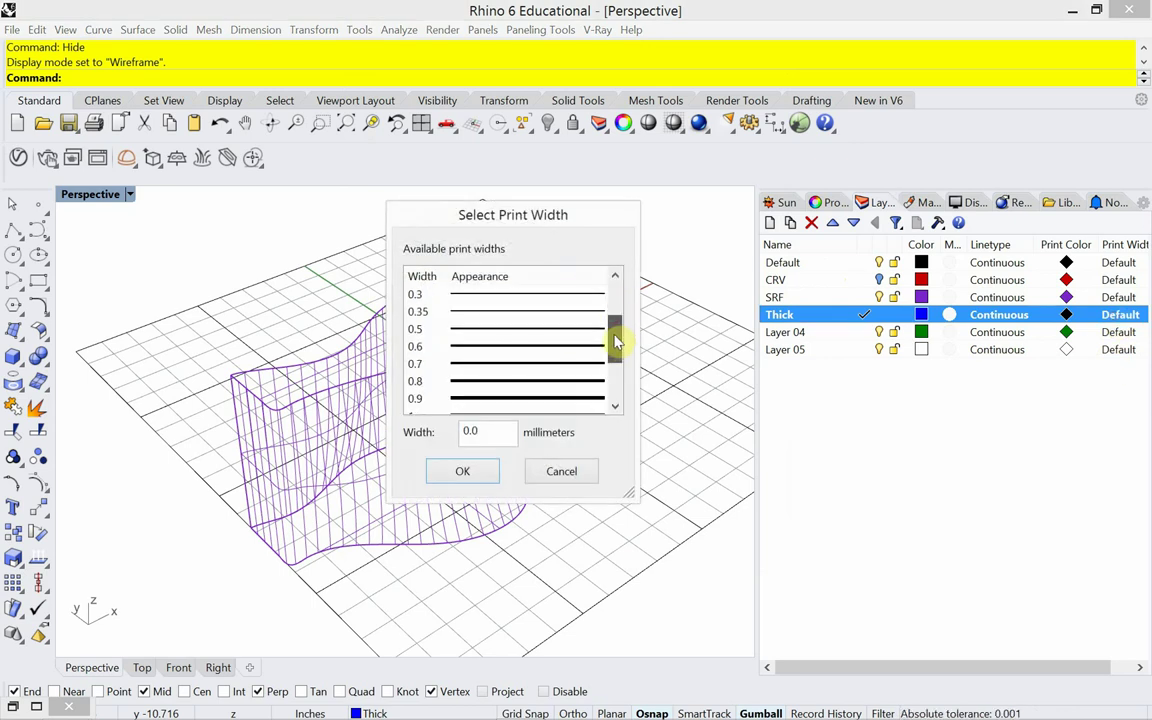
pyautogui.click(498, 364)
pyautogui.click(467, 473)
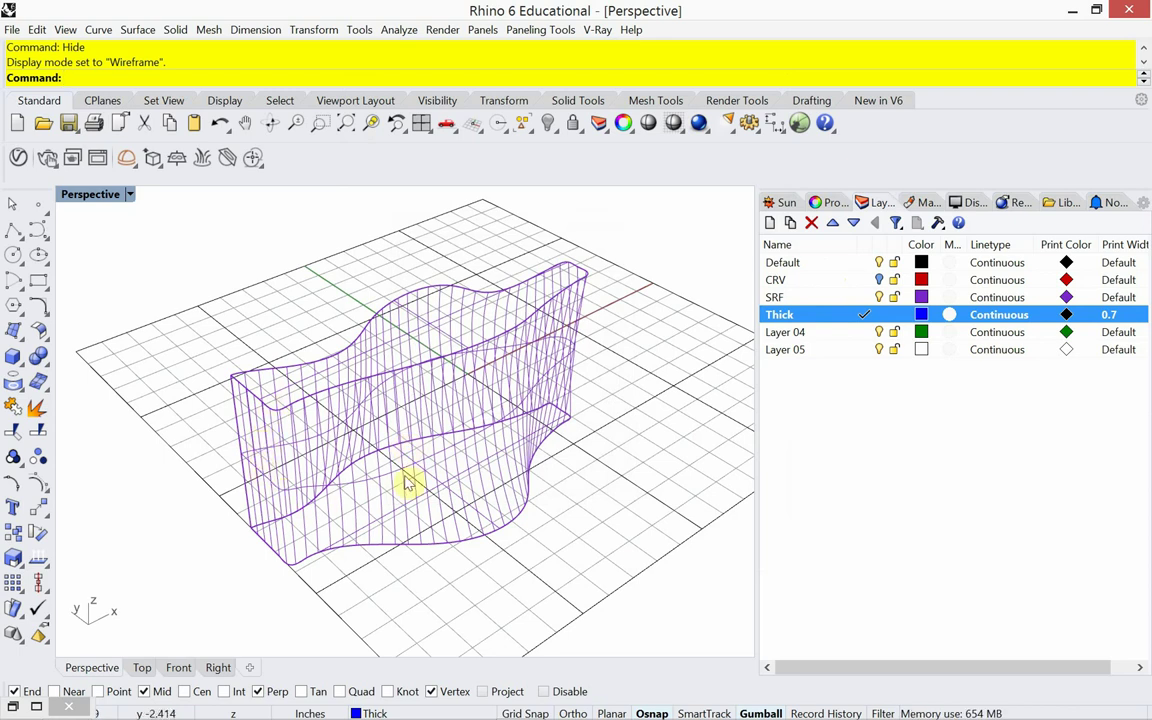
# Preview the wavy loft in the Pen display mode and return the Perspective viewport to Wireframe.
pyautogui.click(130, 195)
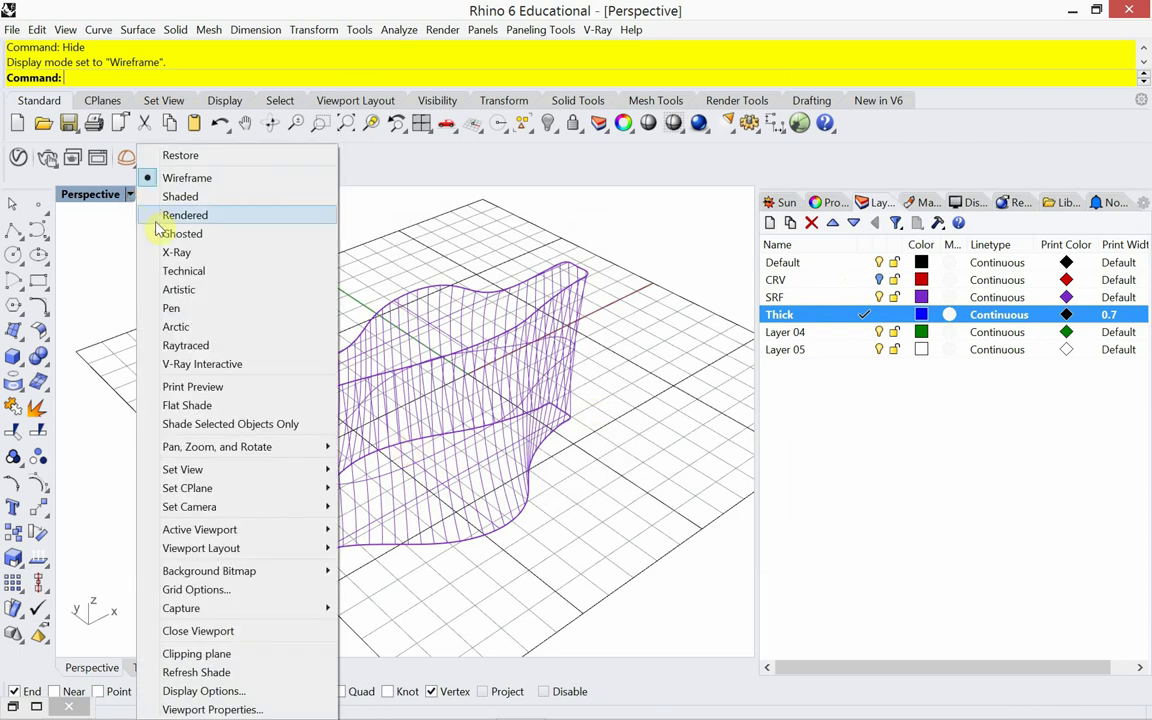
pyautogui.click(174, 307)
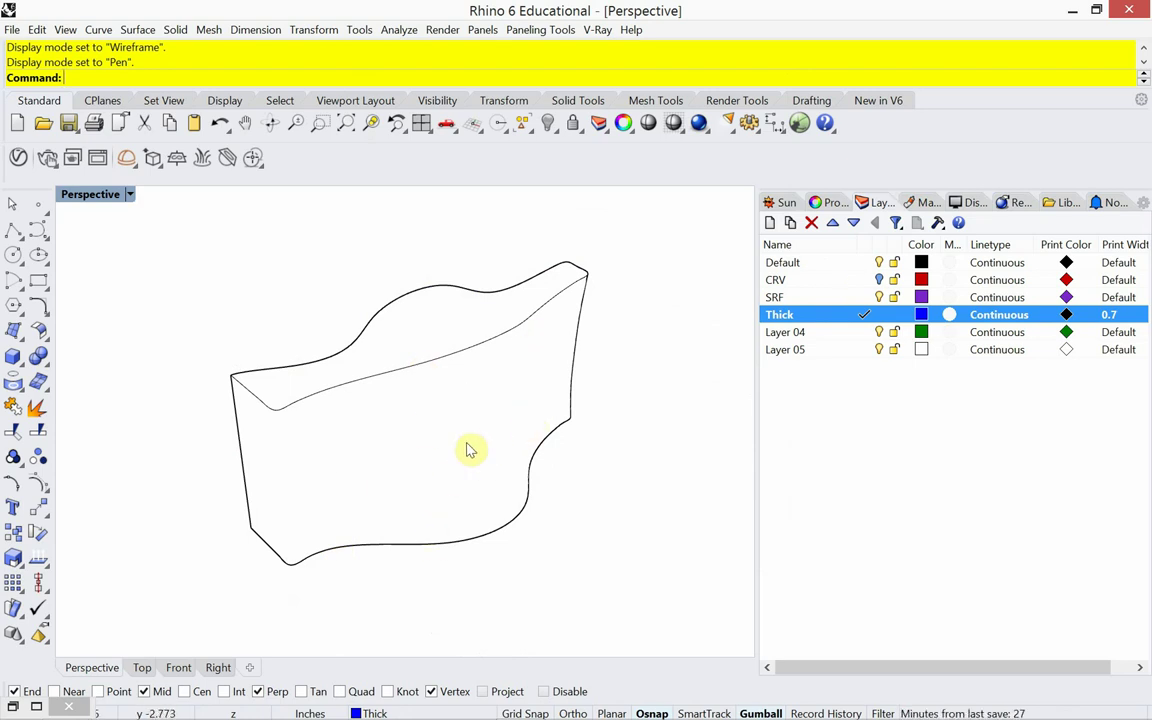
pyautogui.click(129, 196)
pyautogui.click(178, 178)
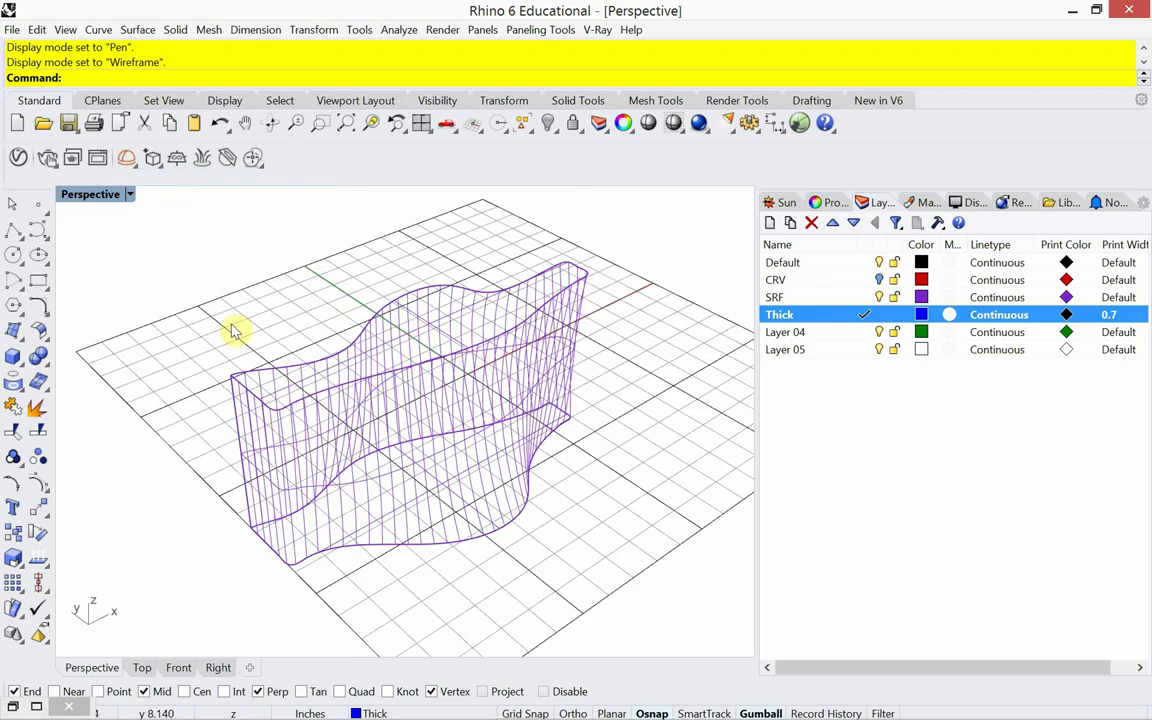
# Extract two V-direction isocurves from the wavy loft with ExtractIsocurve, one at mid-height and one lower down.
pyautogui.write('ExtractIsocurve')
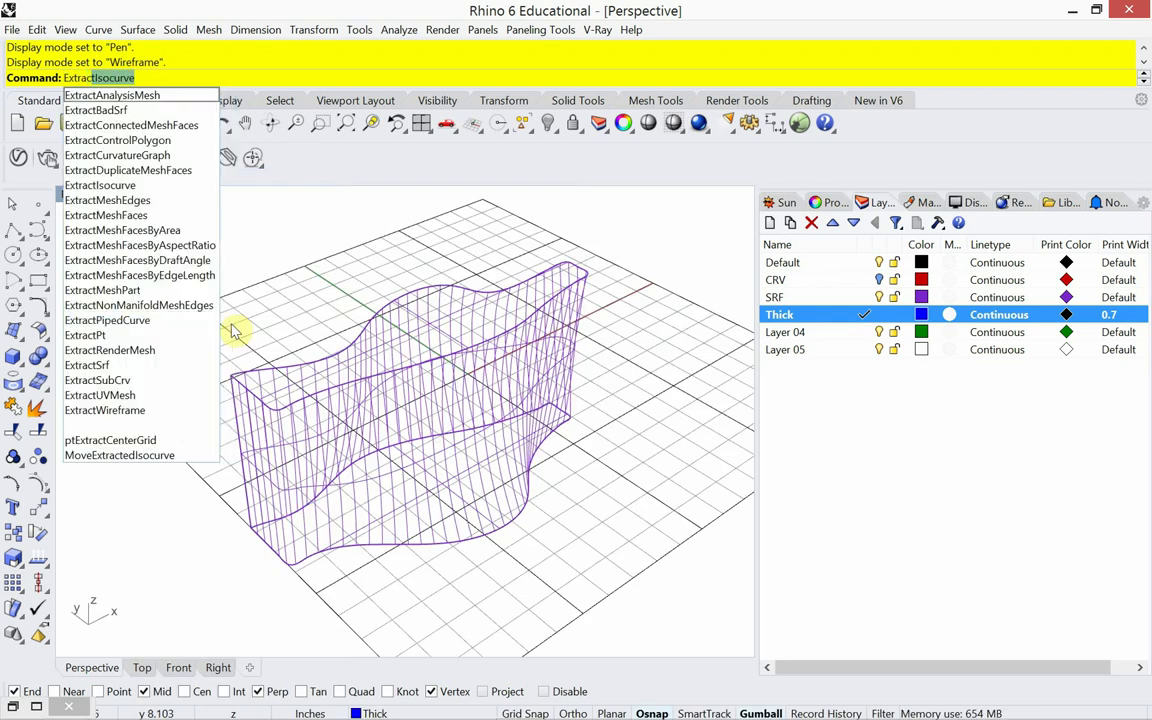
pyautogui.click(140, 186)
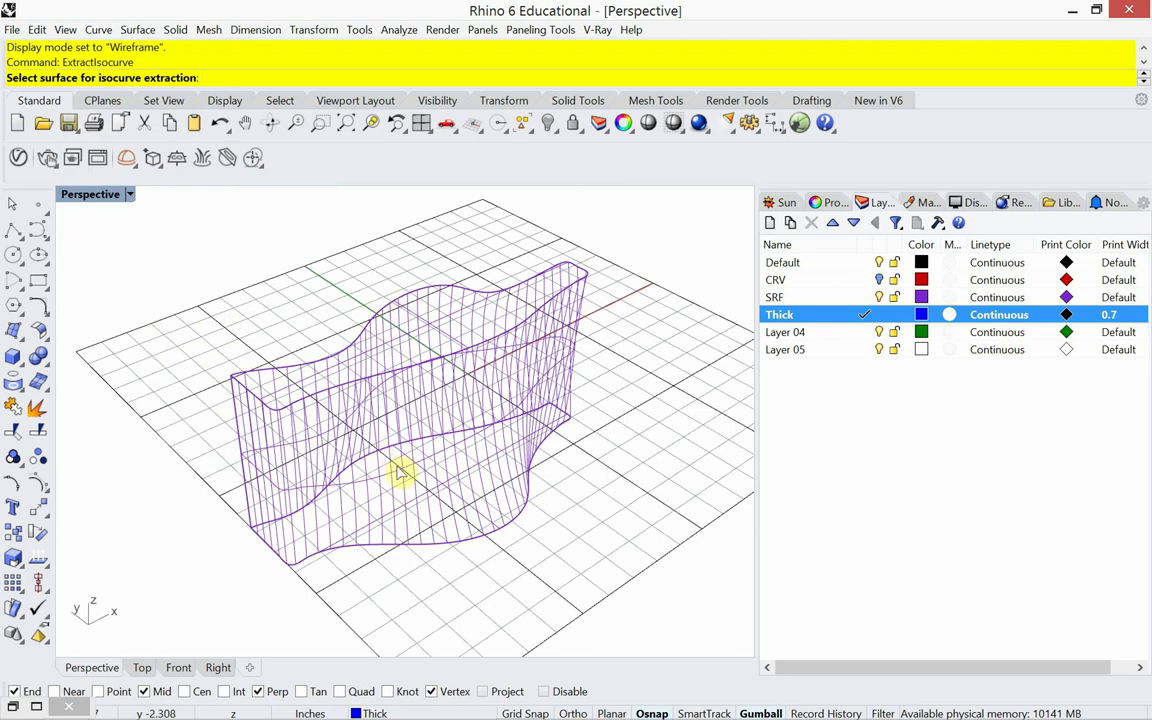
pyautogui.click(398, 432)
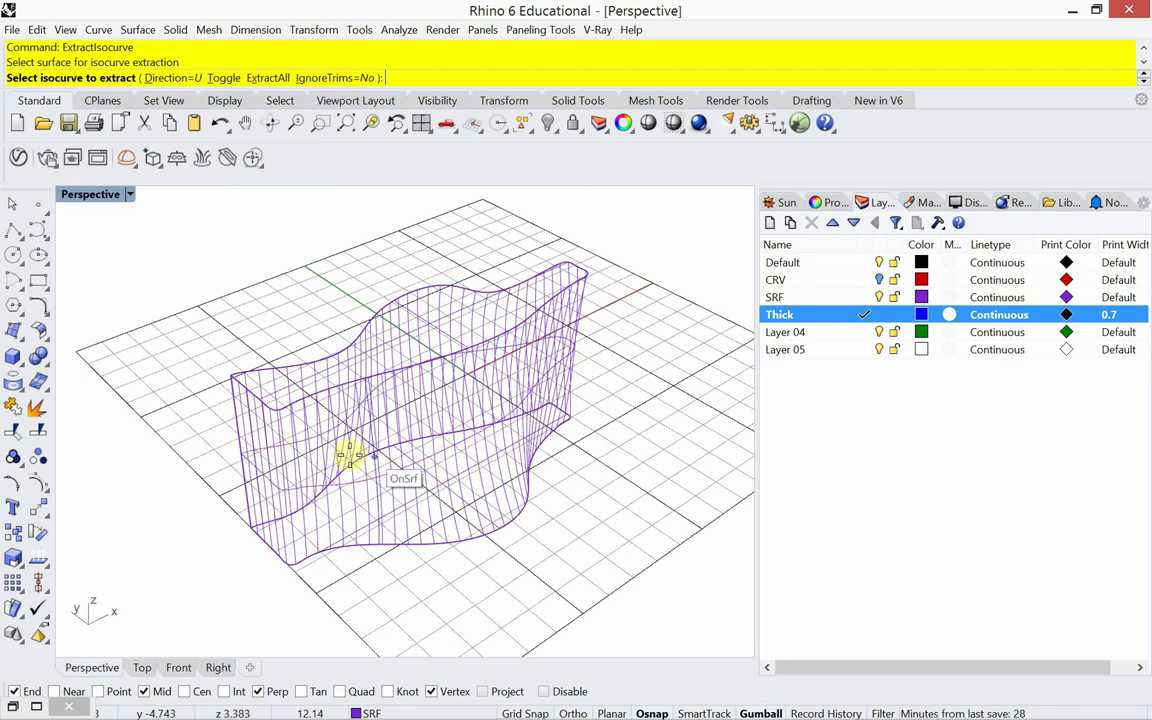
pyautogui.click(222, 78)
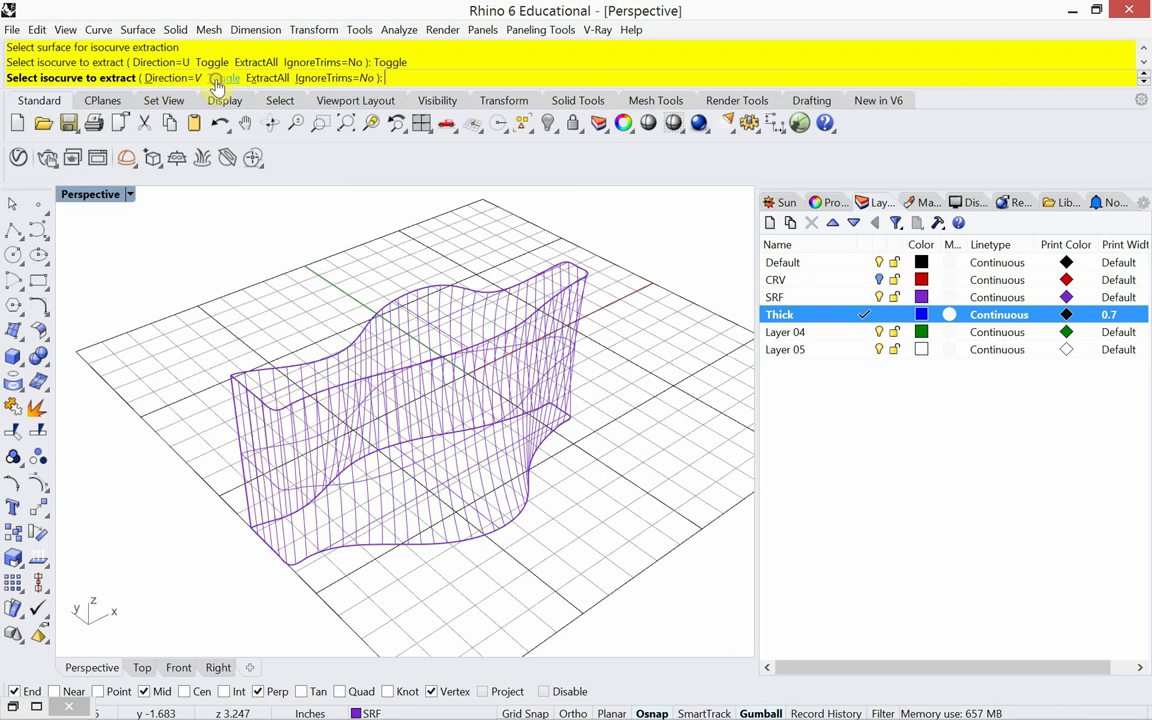
pyautogui.click(404, 447)
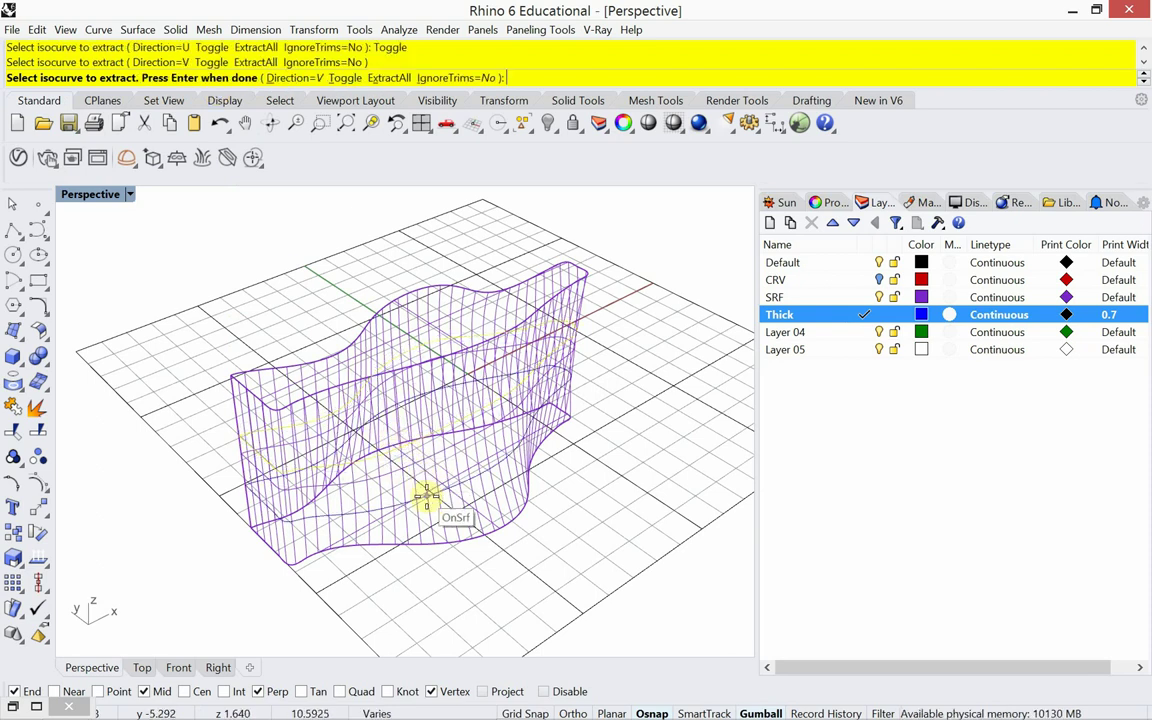
pyautogui.click(426, 496)
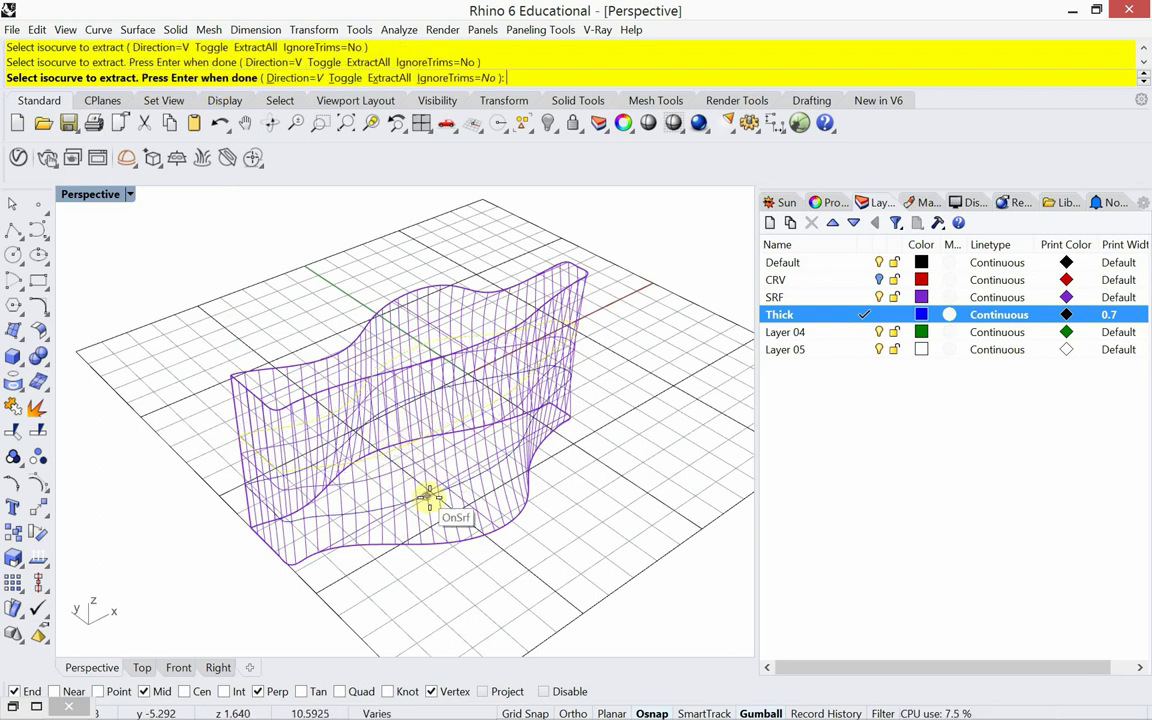
pyautogui.rightClick(565, 537)
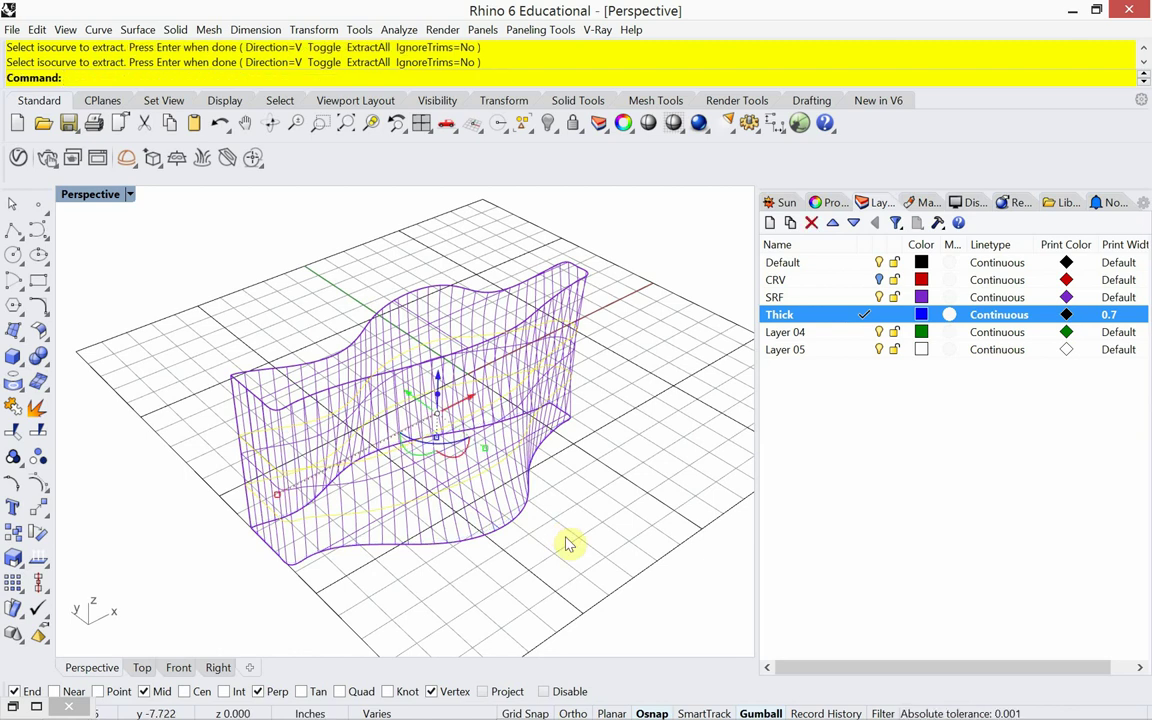
# Display the Perspective viewport in Pen mode and deselect the extracted isocurves.
pyautogui.click(129, 194)
pyautogui.click(185, 308)
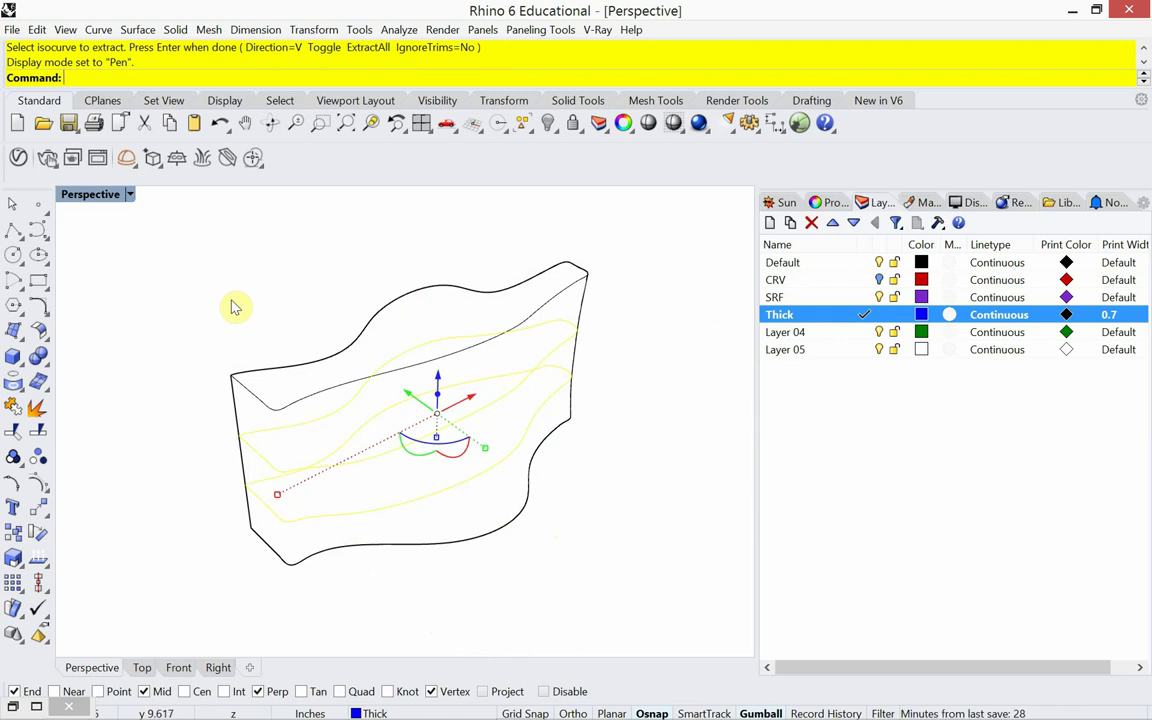
pyautogui.rightClick(660, 403)
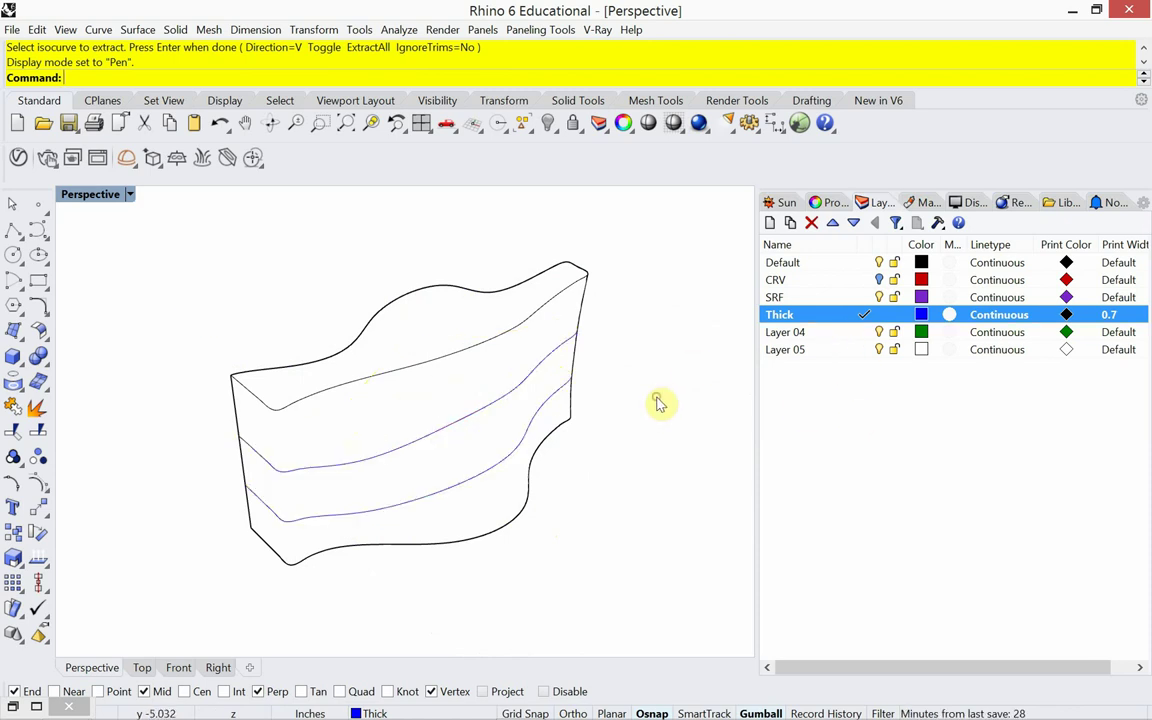
# Try to move both extracted isocurves to the Thick layer, and clear the selection.
pyautogui.click(549, 407)
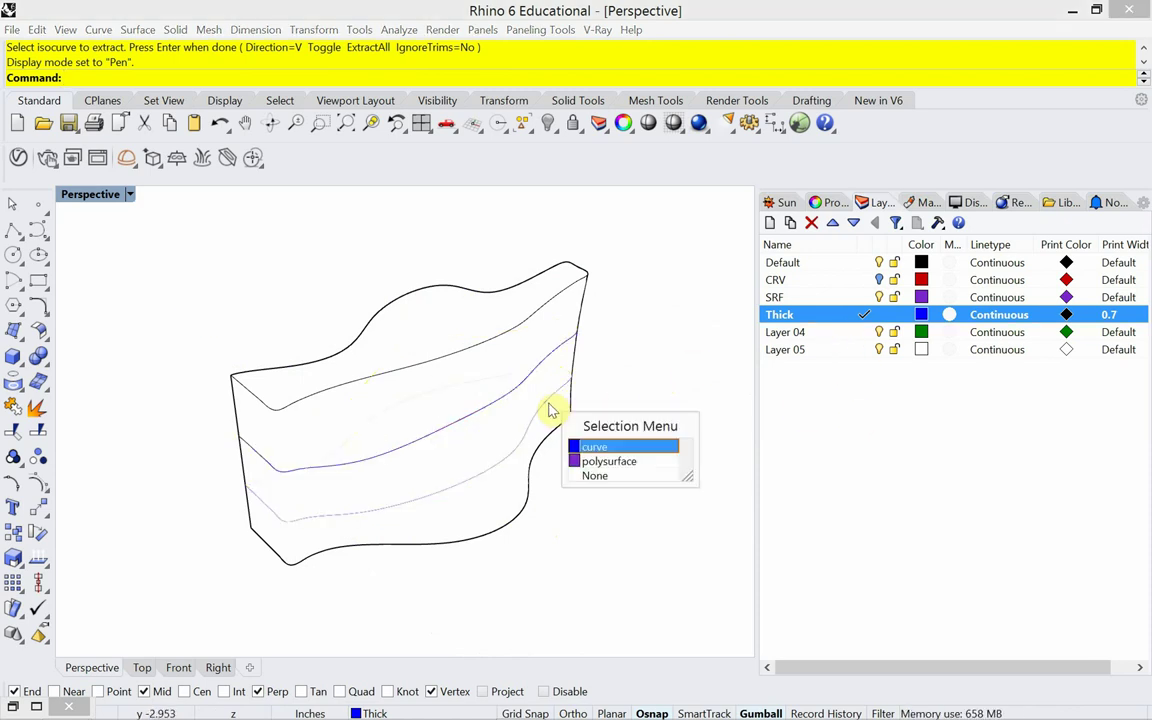
pyautogui.click(585, 445)
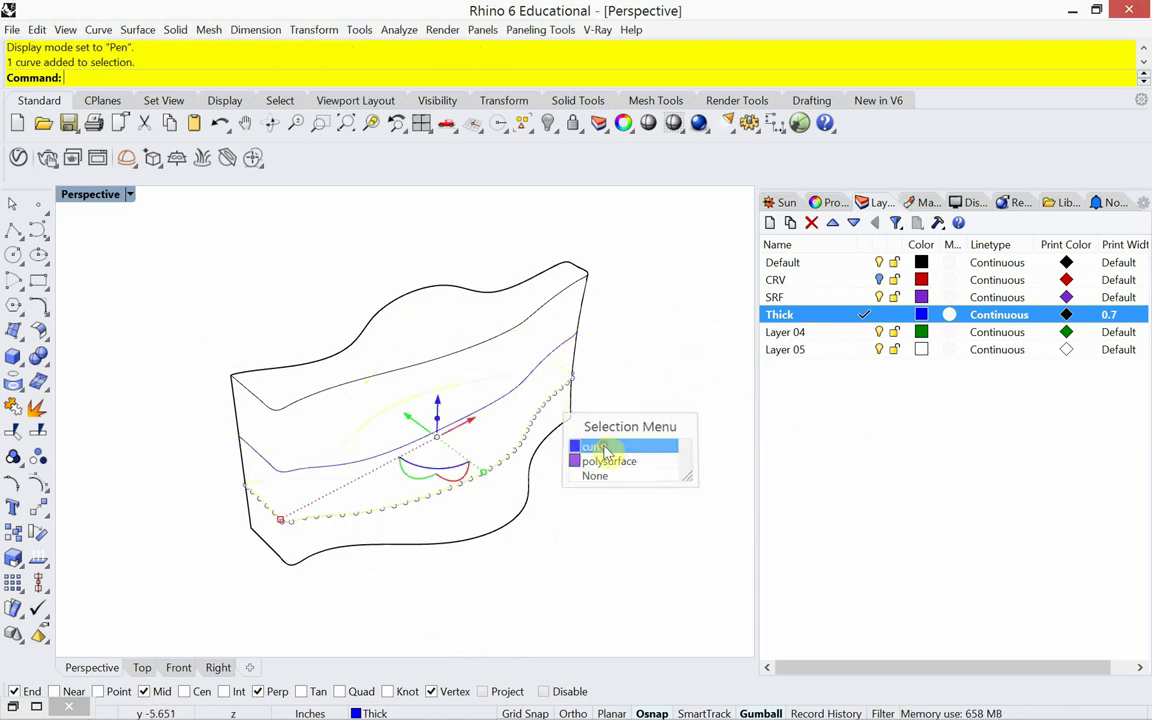
pyautogui.click(558, 357)
pyautogui.click(681, 393)
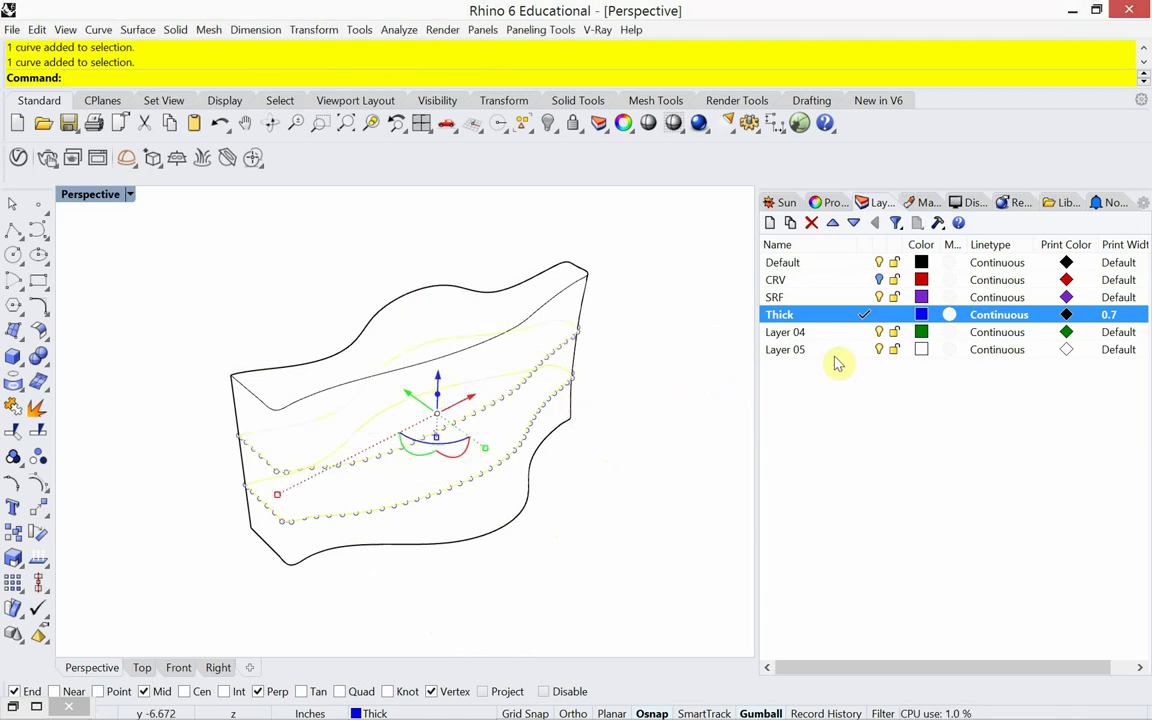
pyautogui.rightClick(822, 316)
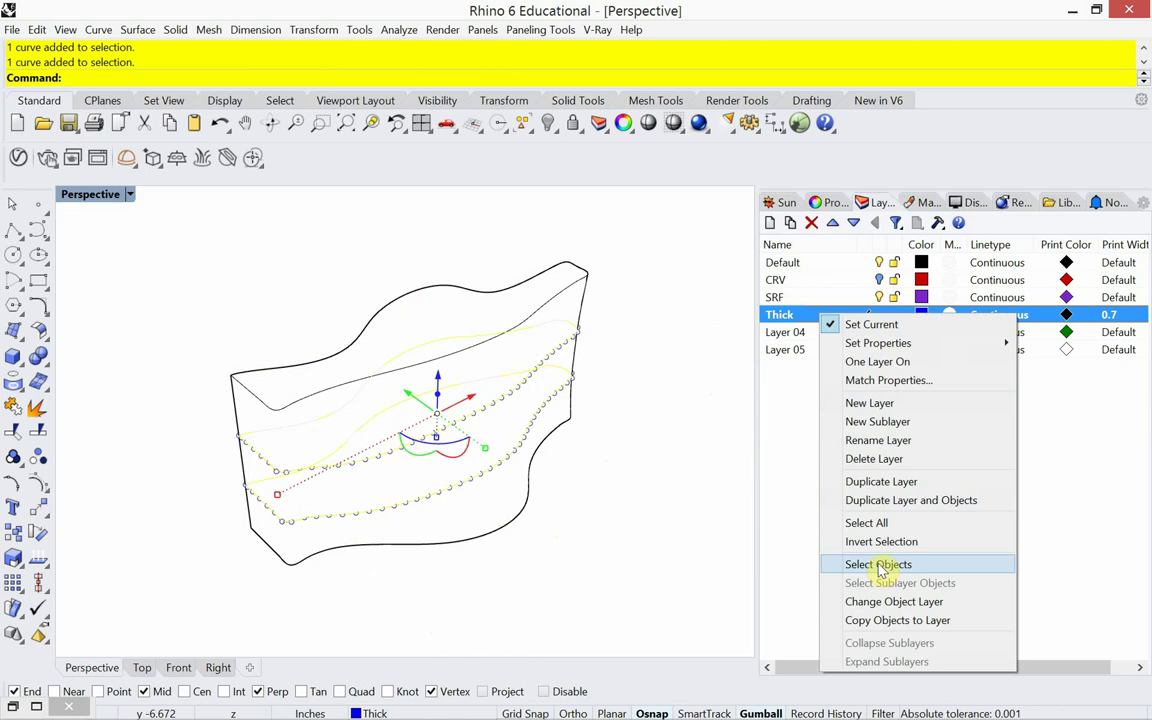
pyautogui.click(893, 601)
pyautogui.click(560, 470)
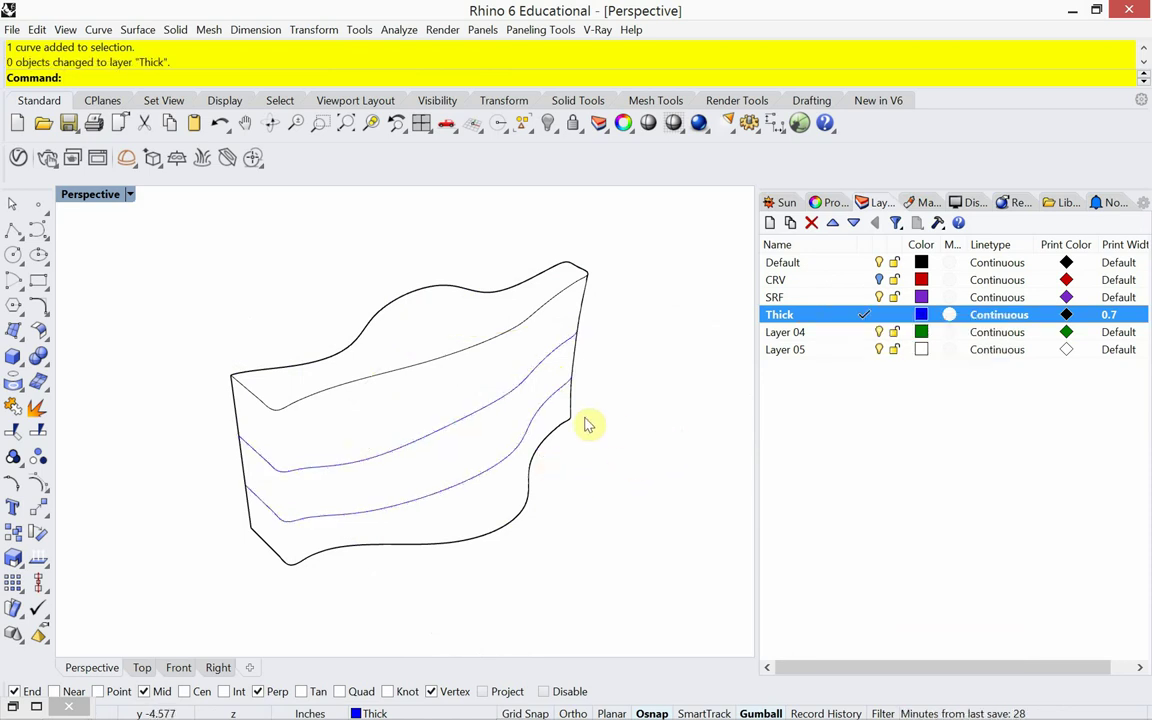
# Reselect only the two isocurves, without the polysurface, and apply the Thick layer to them again.
pyautogui.click(550, 413)
pyautogui.click(556, 393)
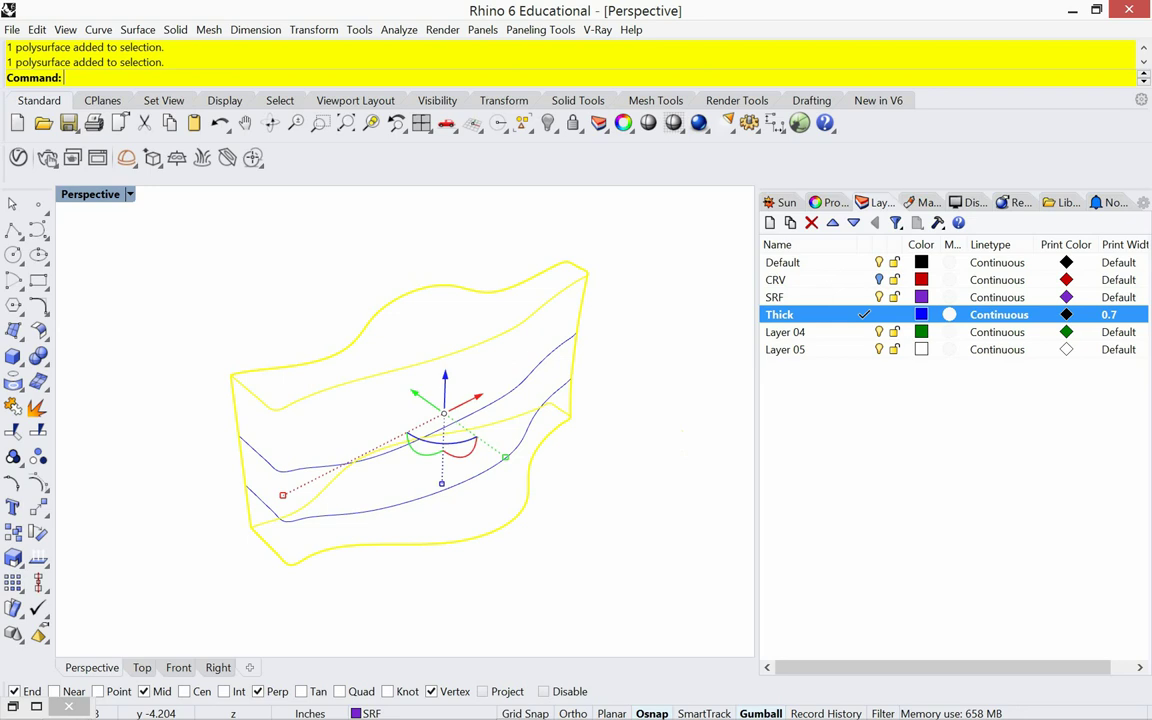
pyautogui.click(600, 390)
pyautogui.click(561, 392)
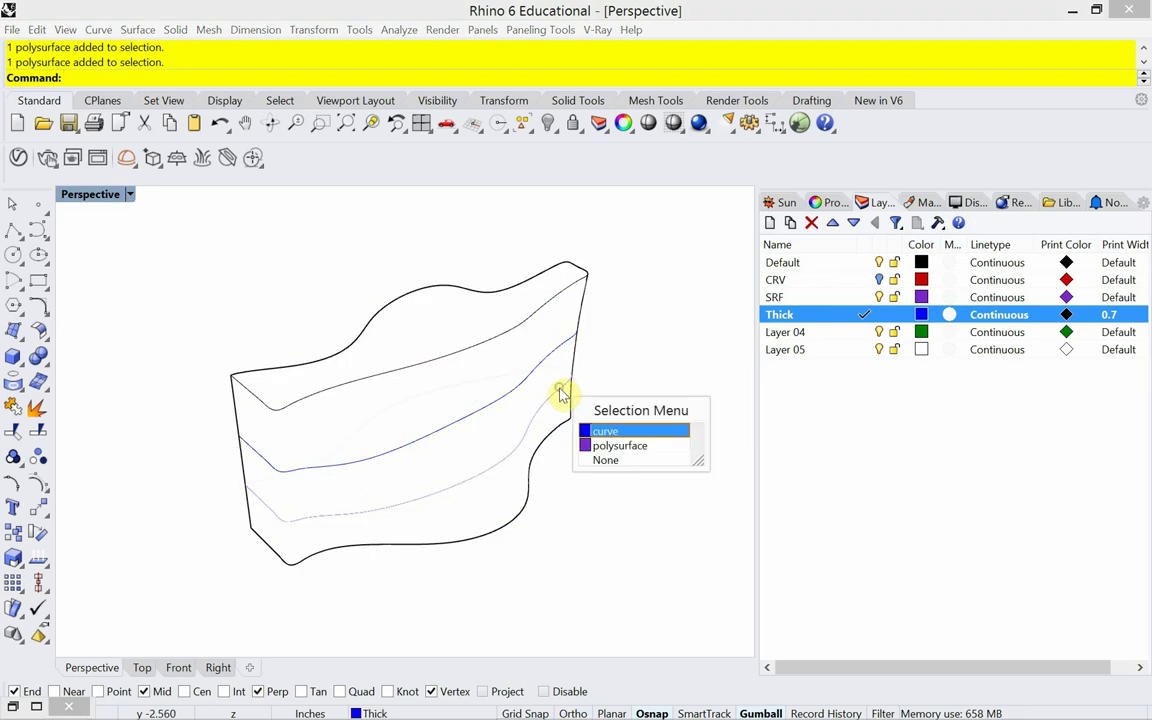
pyautogui.click(600, 430)
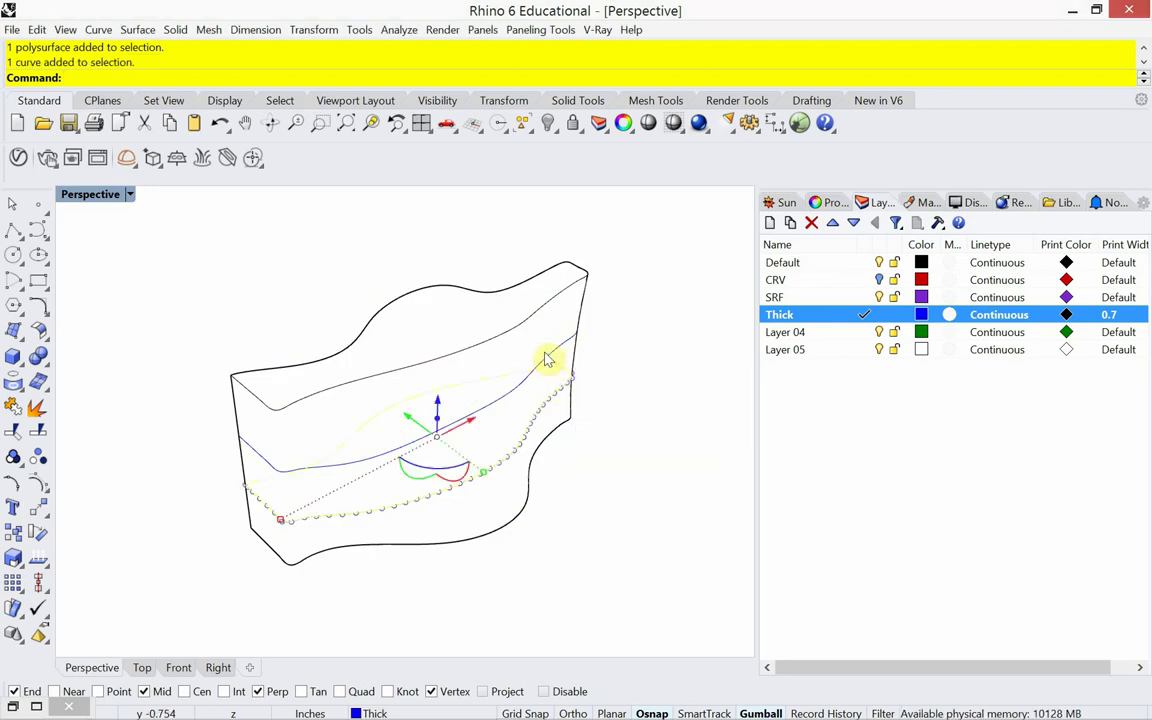
pyautogui.keyDown('shift'); pyautogui.click(555, 344); pyautogui.keyUp('shift')
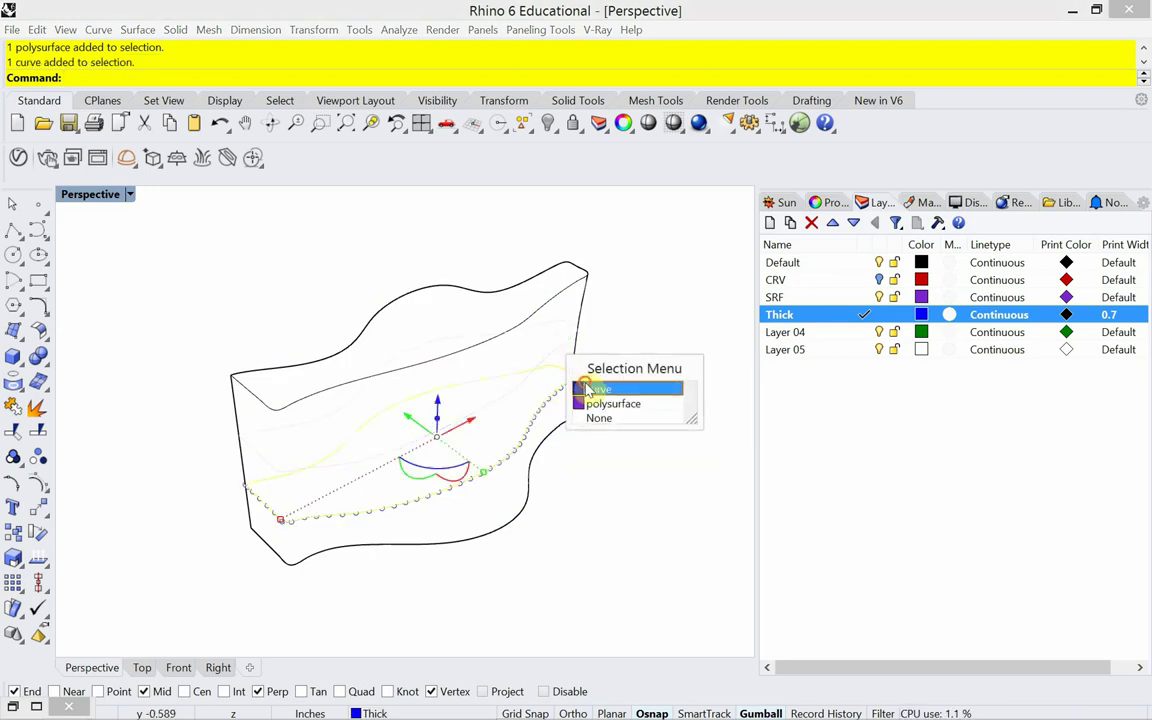
pyautogui.click(615, 388)
pyautogui.rightClick(805, 314)
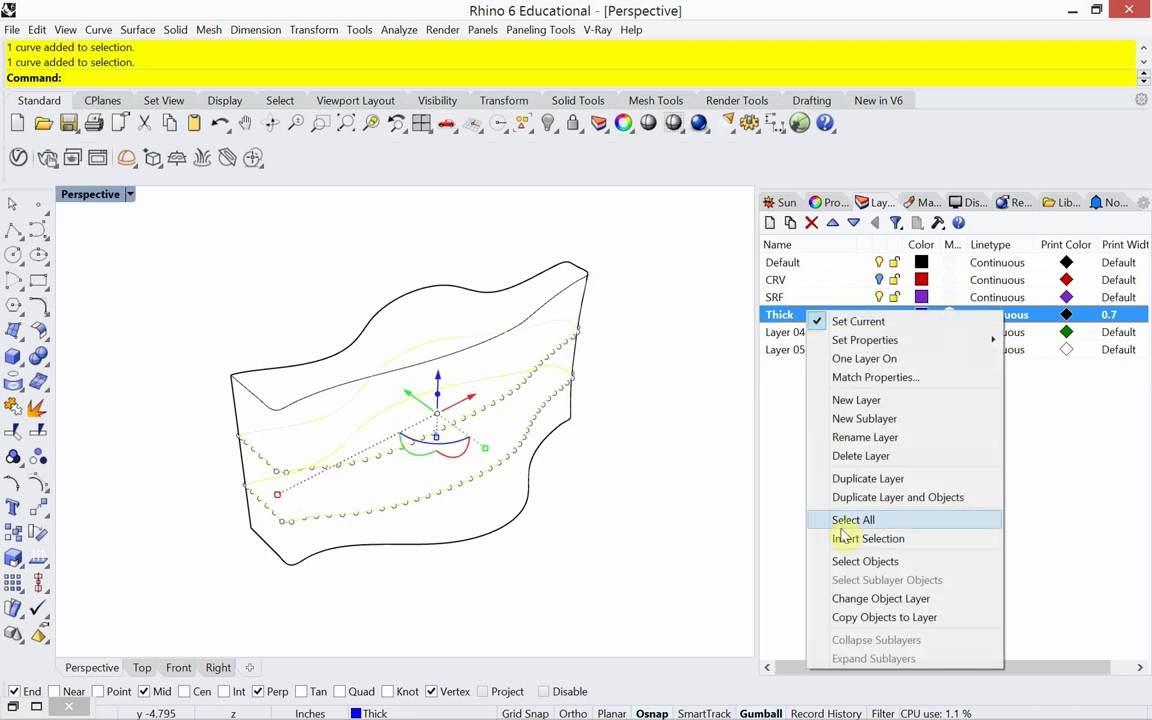
pyautogui.click(855, 598)
pyautogui.click(599, 478)
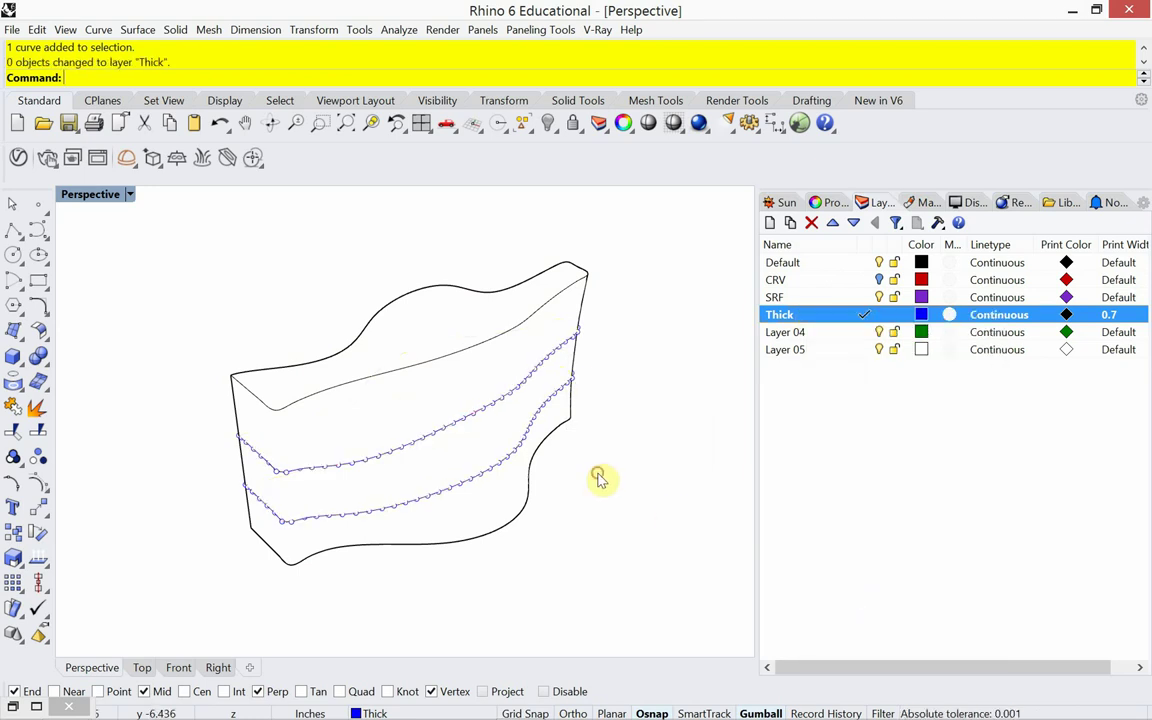
# Inspect the lower isocurve's object description with the What command to check its layer, and close the description.
pyautogui.click(526, 440)
pyautogui.click(572, 474)
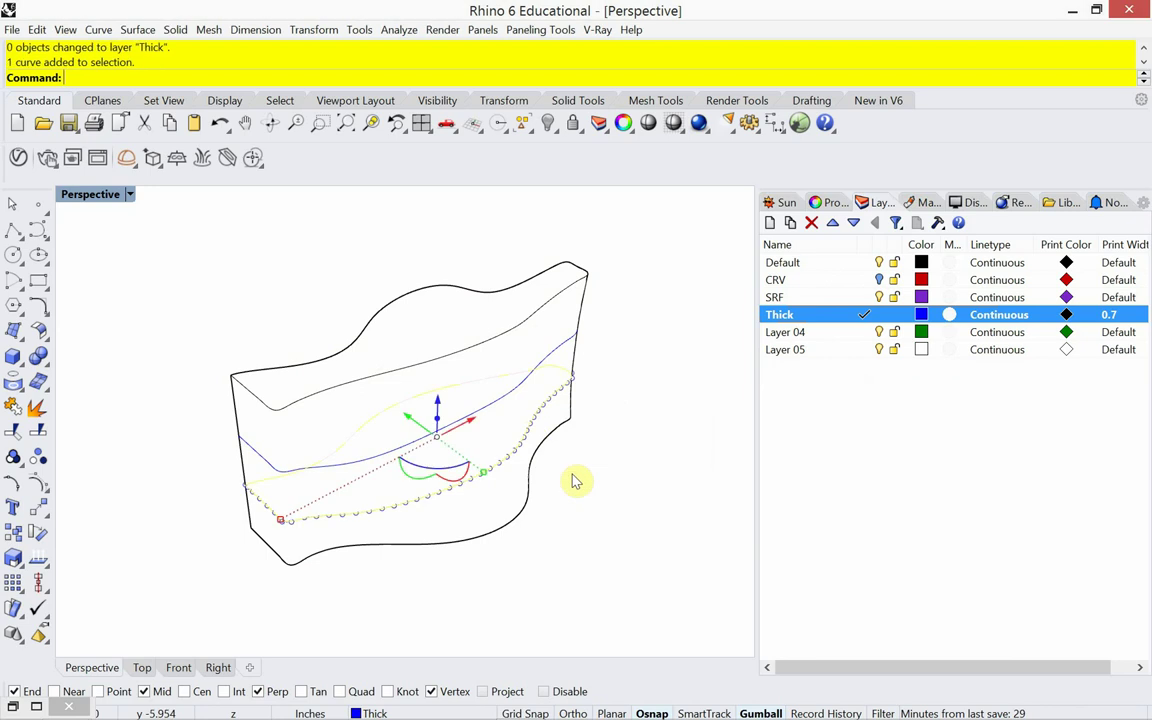
pyautogui.write('What')
pyautogui.press('Return')
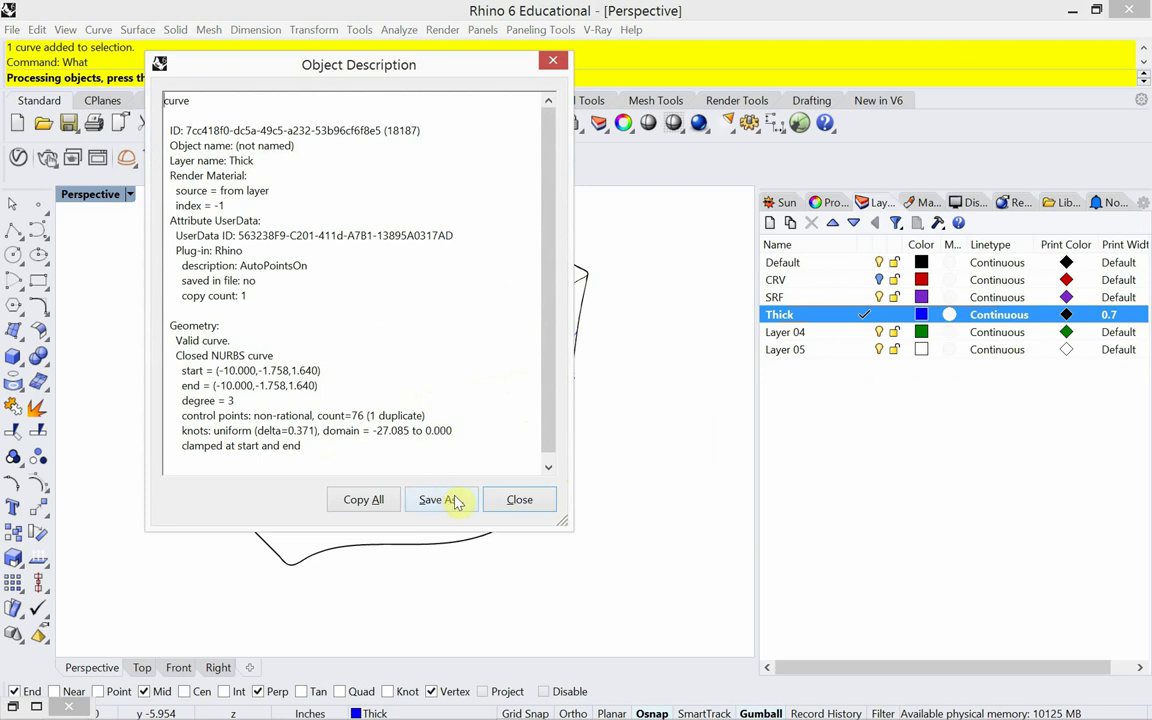
pyautogui.click(508, 503)
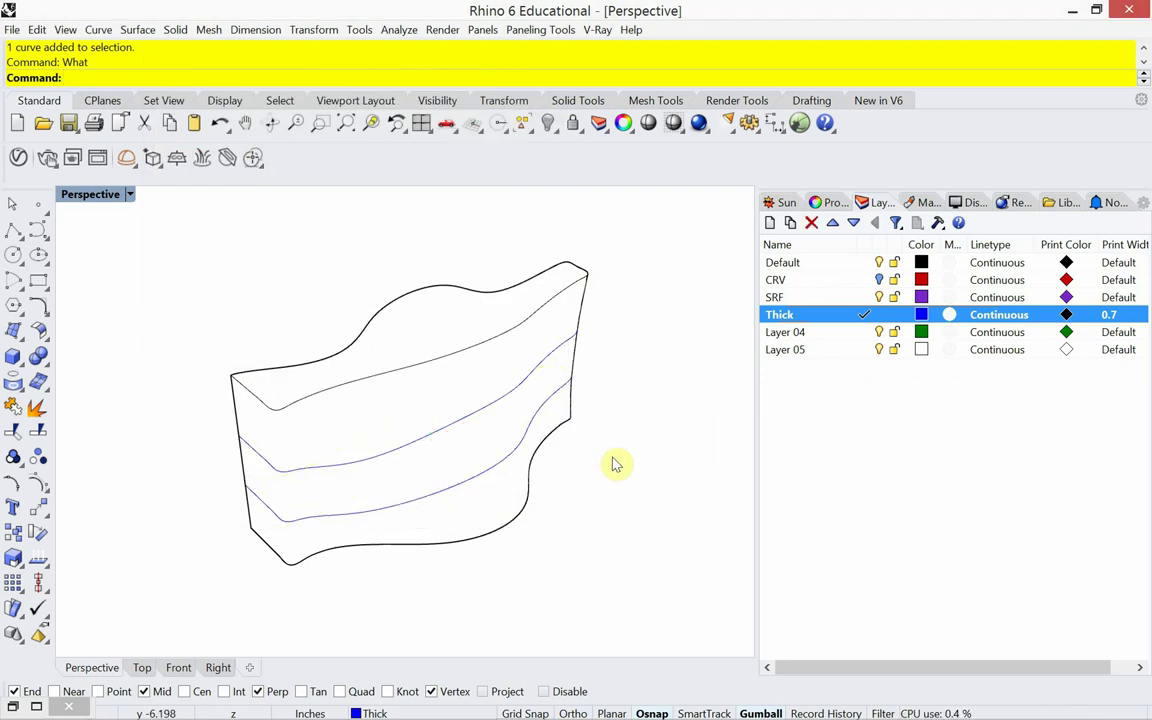
# Turn on the PrintDisplay state so the model viewports show print widths and print colours.
pyautogui.write('Print')
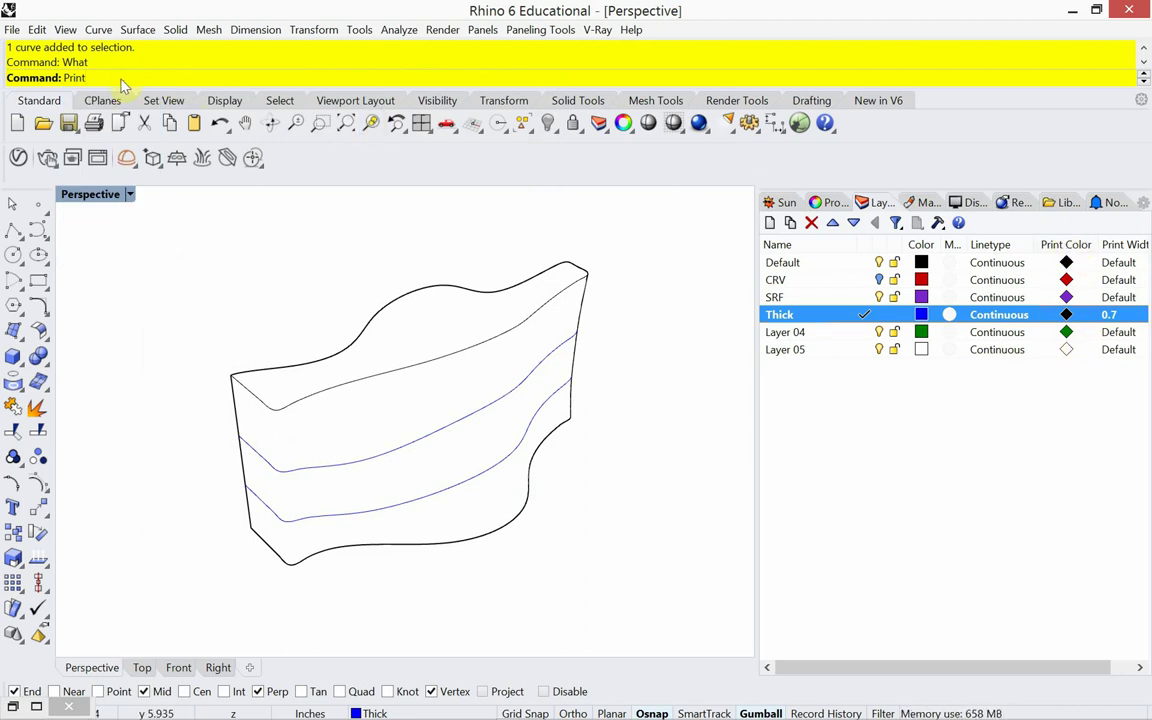
pyautogui.write('Display')
pyautogui.press('Return')
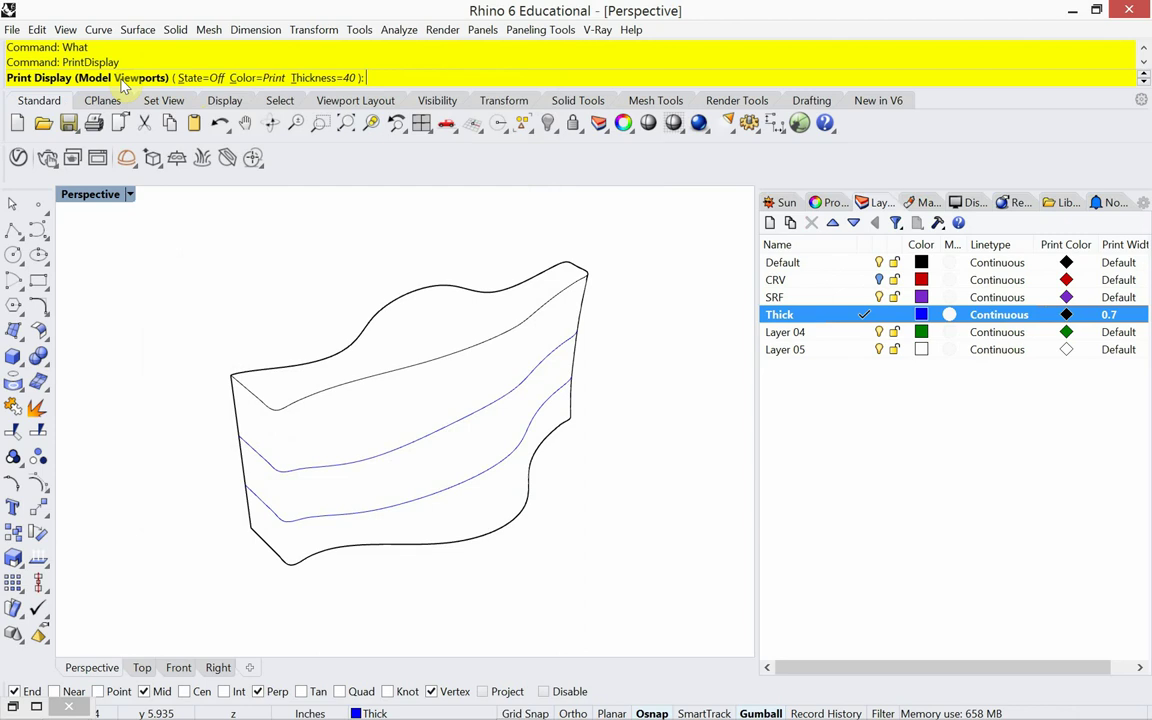
pyautogui.click(201, 79)
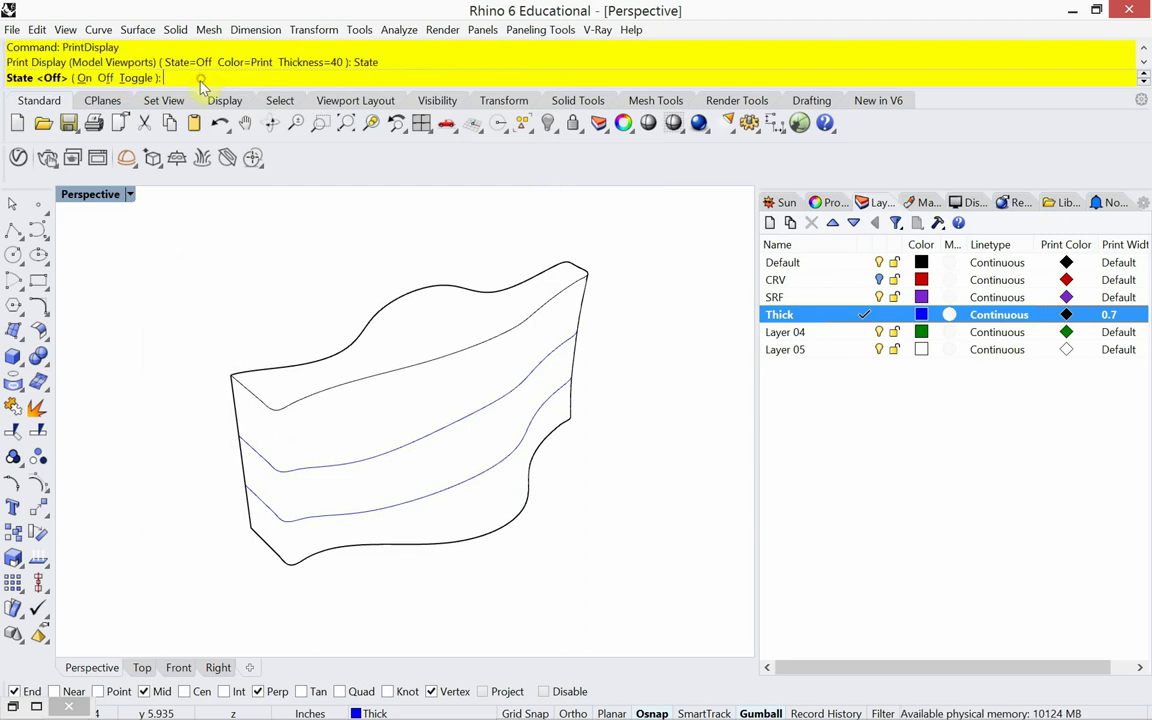
pyautogui.click(80, 78)
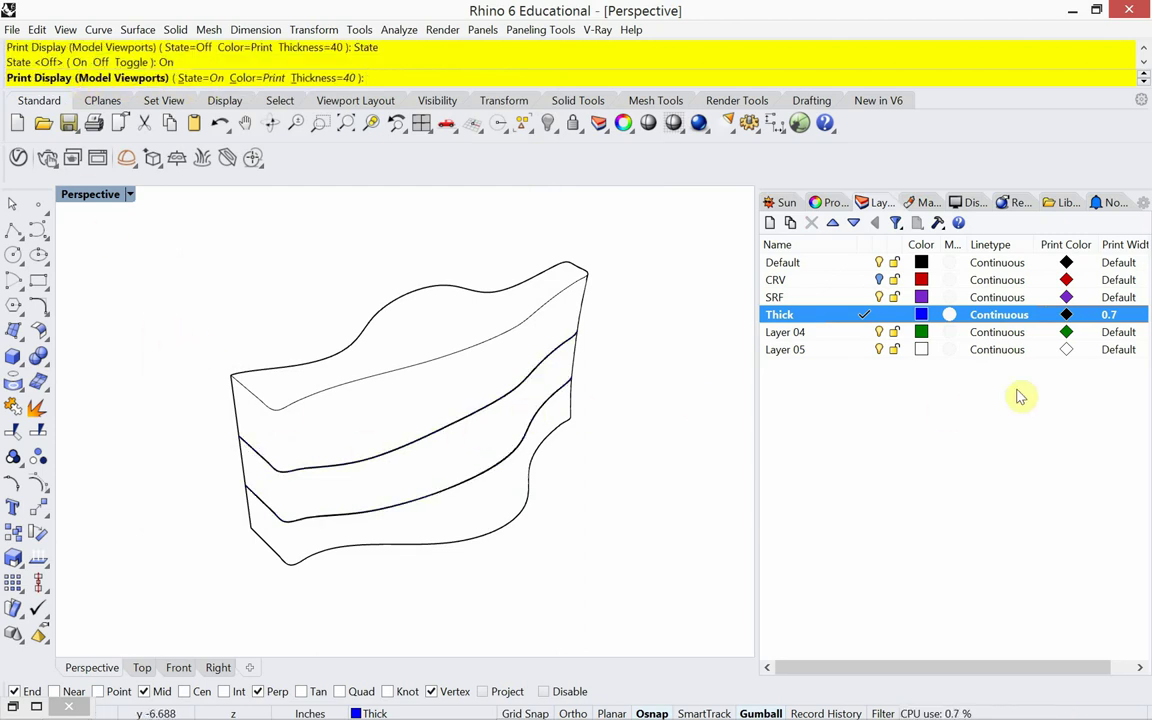
# Set the Thick layer's print width to 0.5 mm and finish the print display command.
pyautogui.click(1110, 314)
pyautogui.click(514, 346)
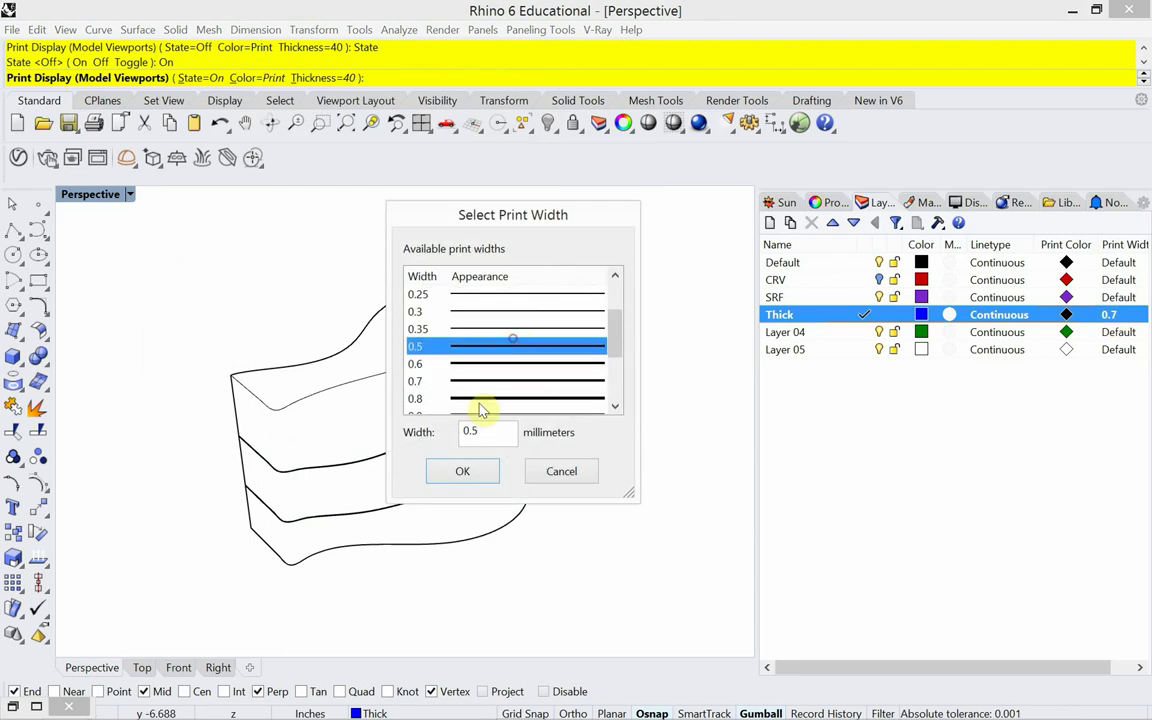
pyautogui.click(474, 470)
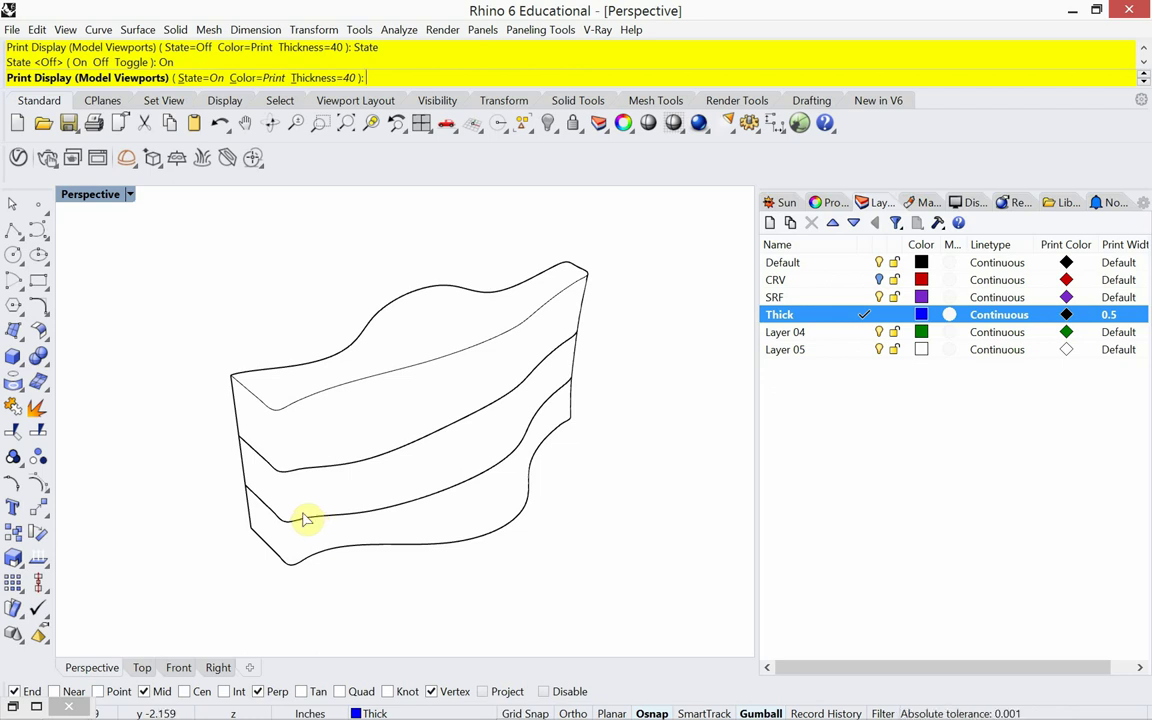
pyautogui.press('Return')
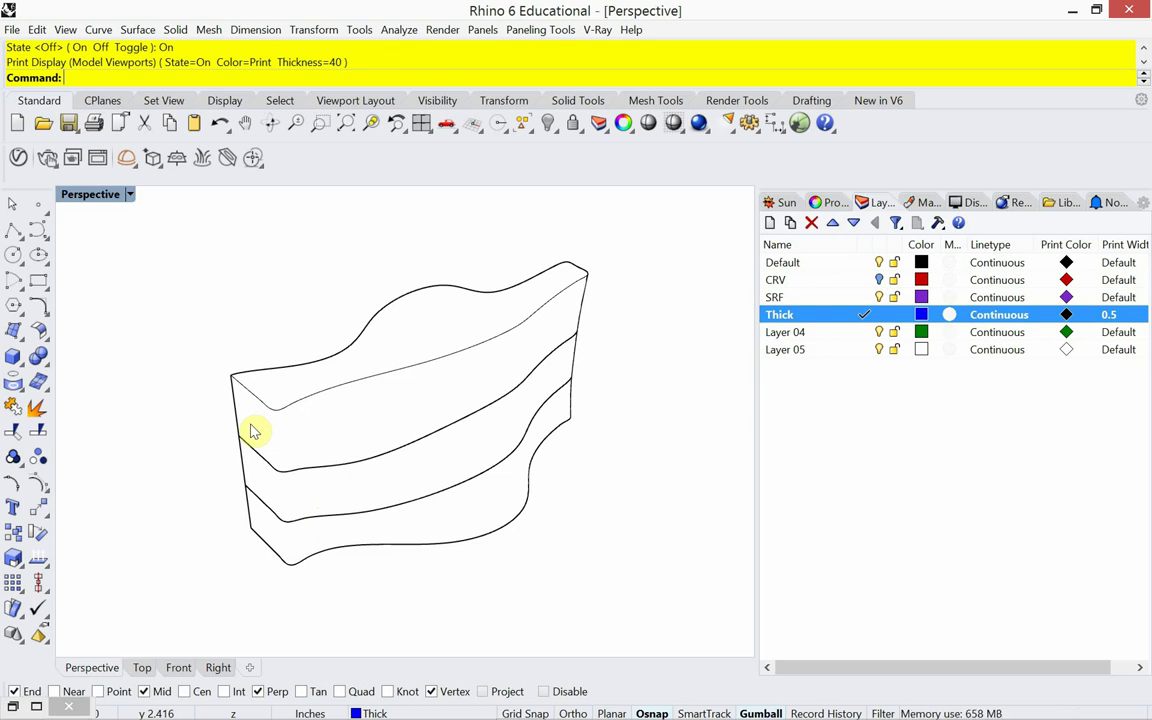
pyautogui.write('ExtractIsocurve')
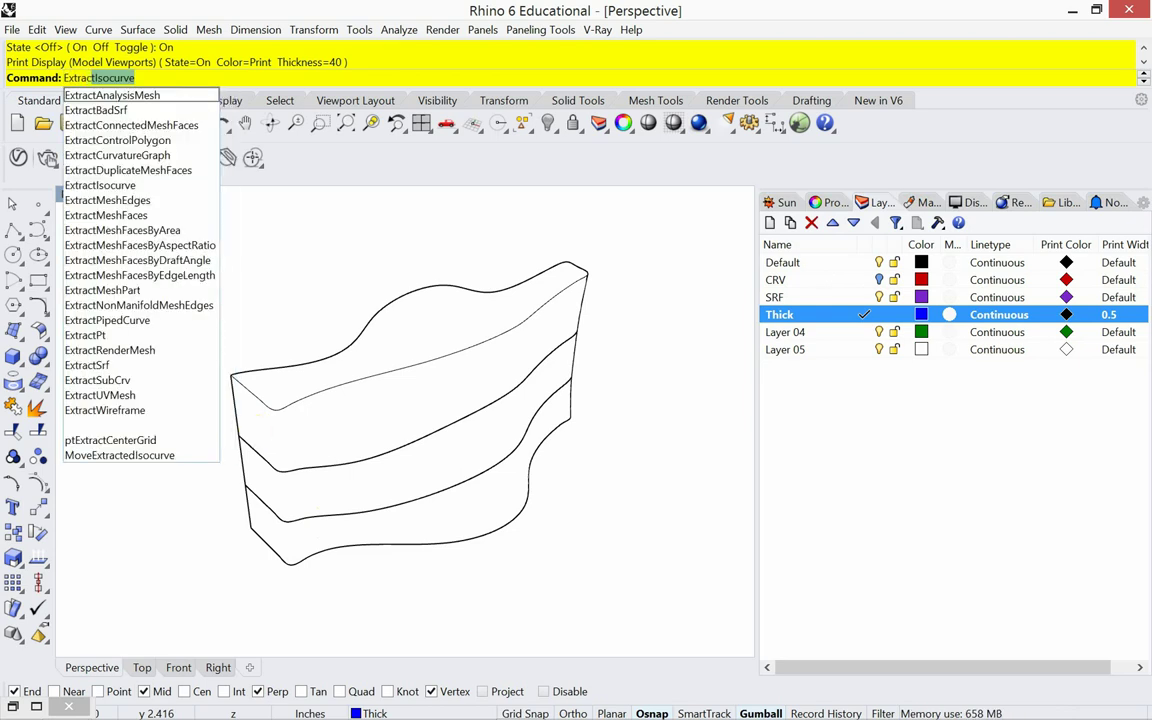
pyautogui.press('Return')
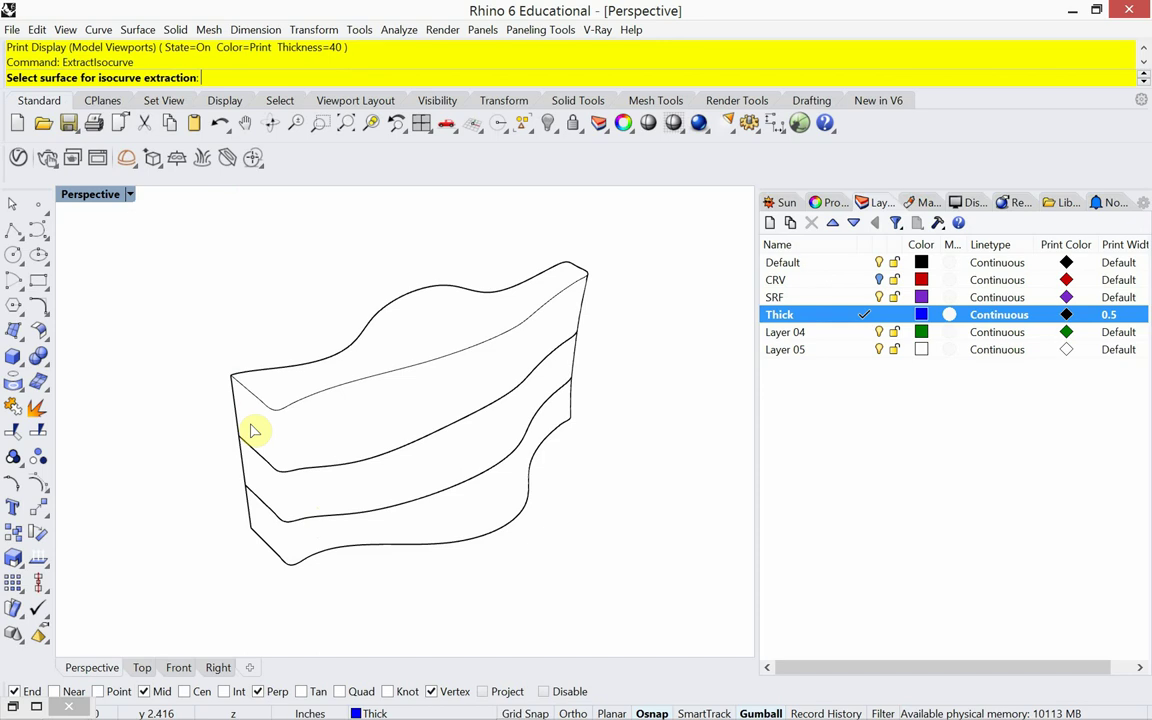
pyautogui.click(296, 368)
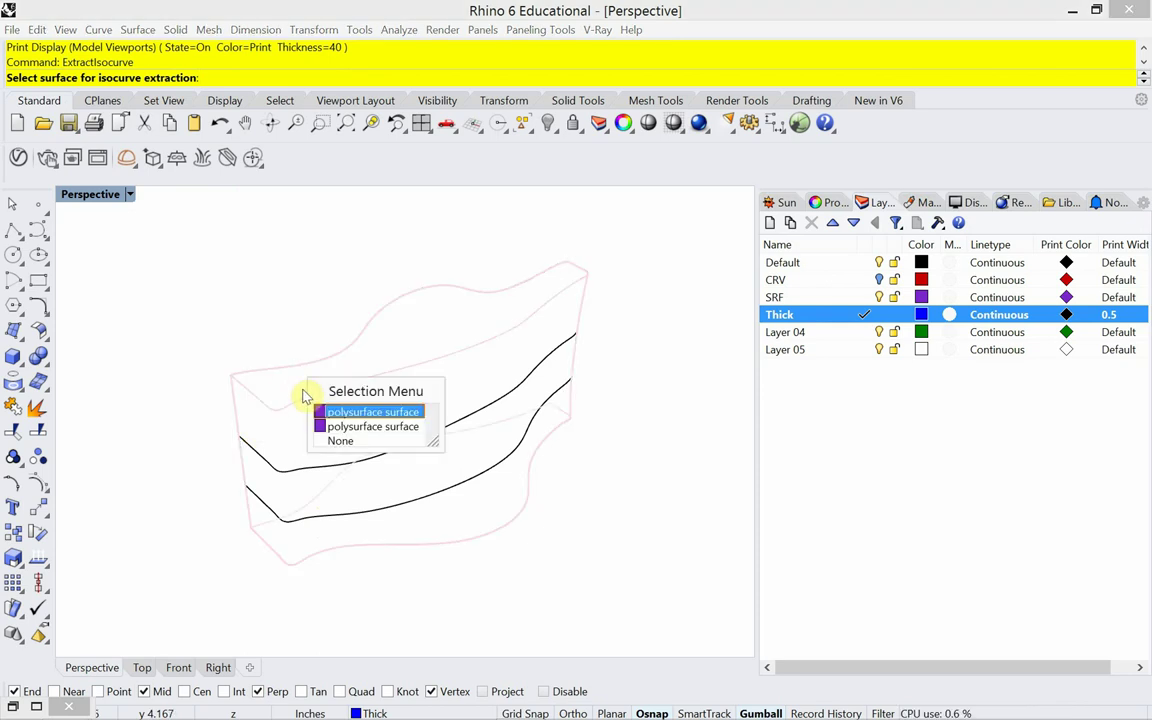
pyautogui.click(345, 416)
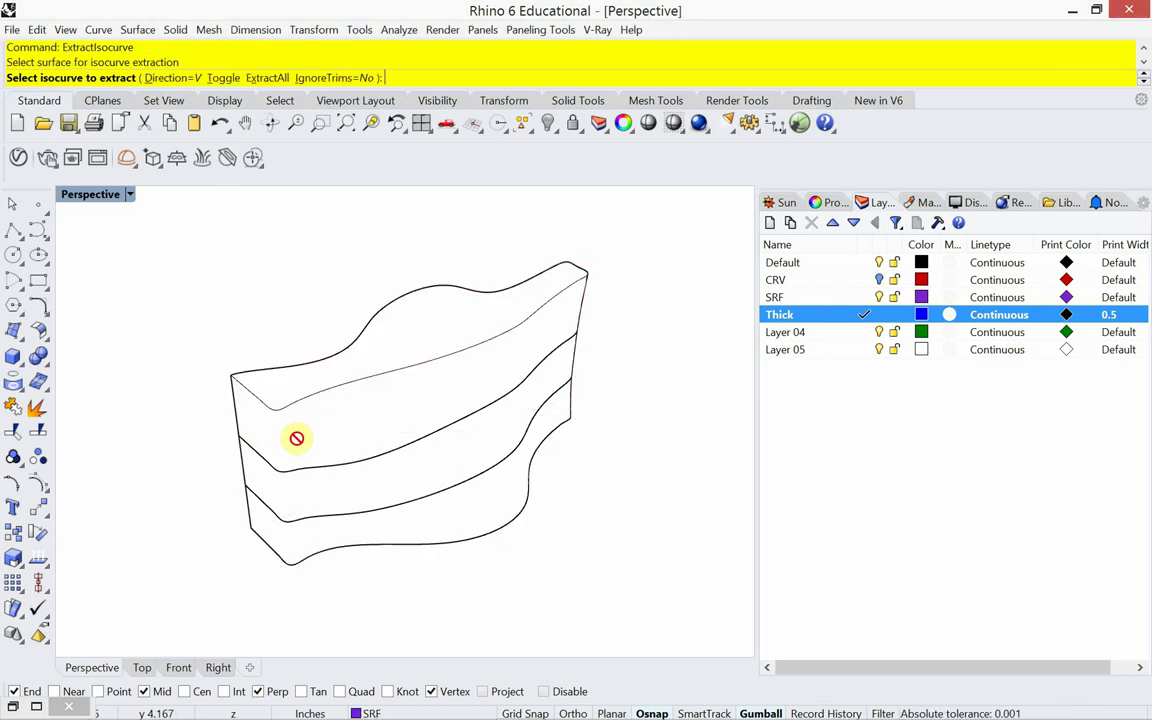
# Switch the Perspective viewport to Wireframe display and cancel the running isocurve extraction.
pyautogui.click(128, 194)
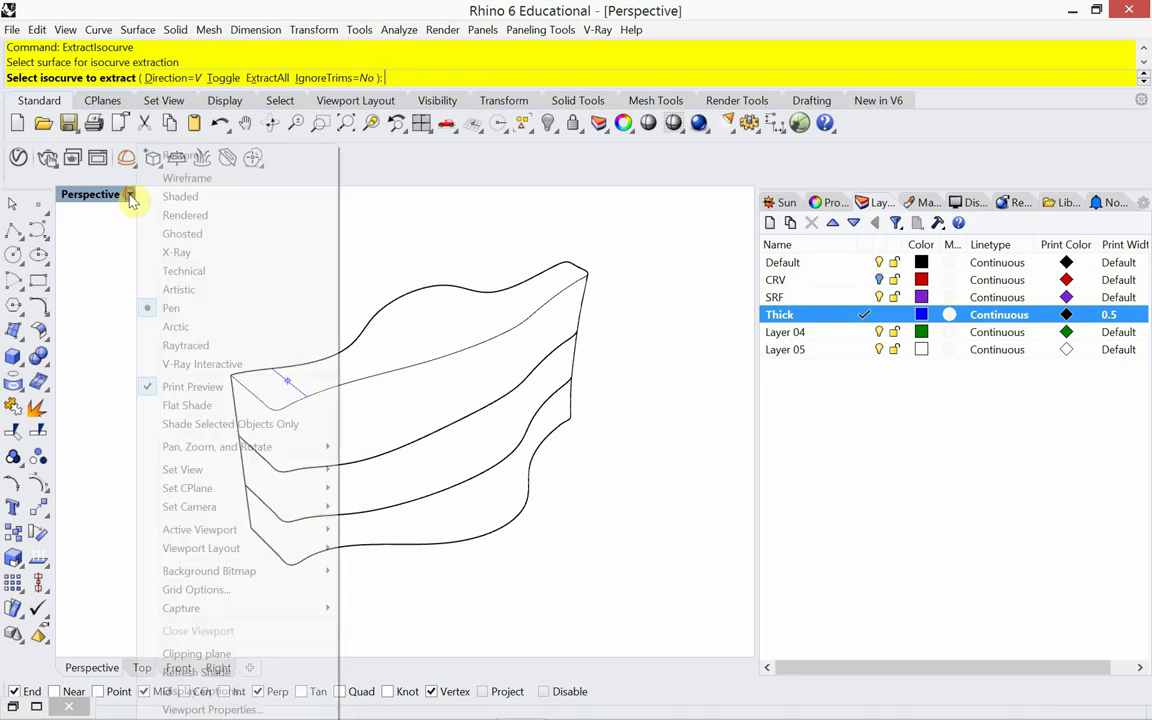
pyautogui.click(184, 178)
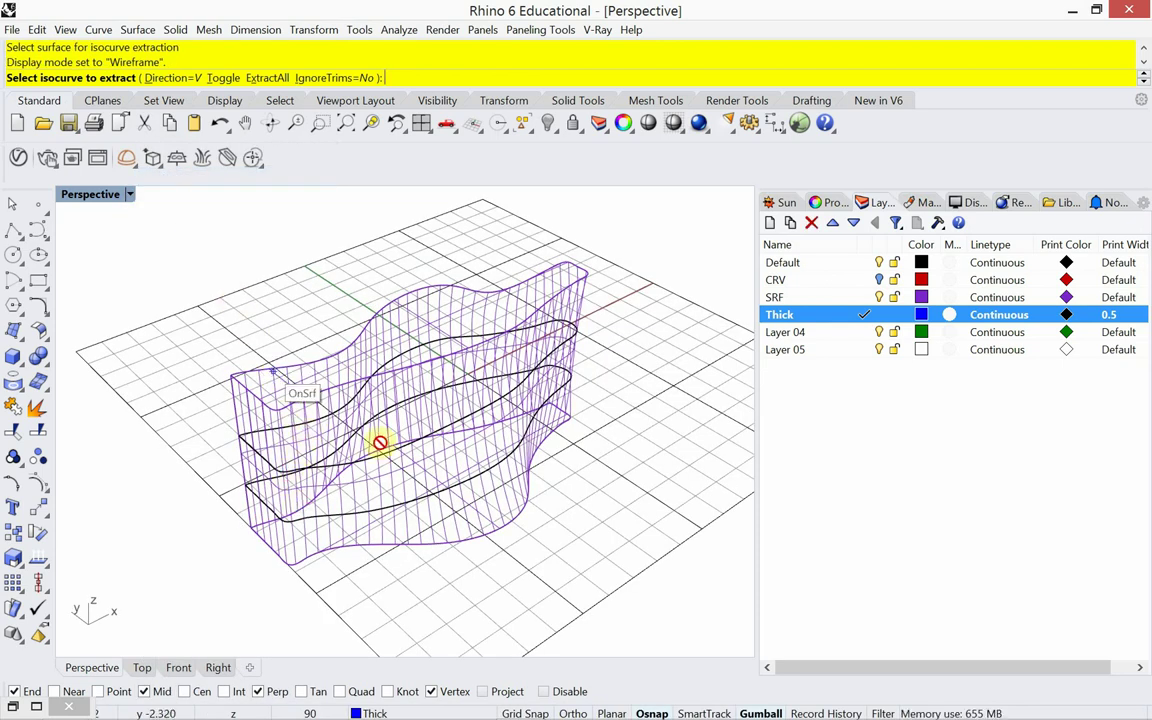
pyautogui.press('Escape')
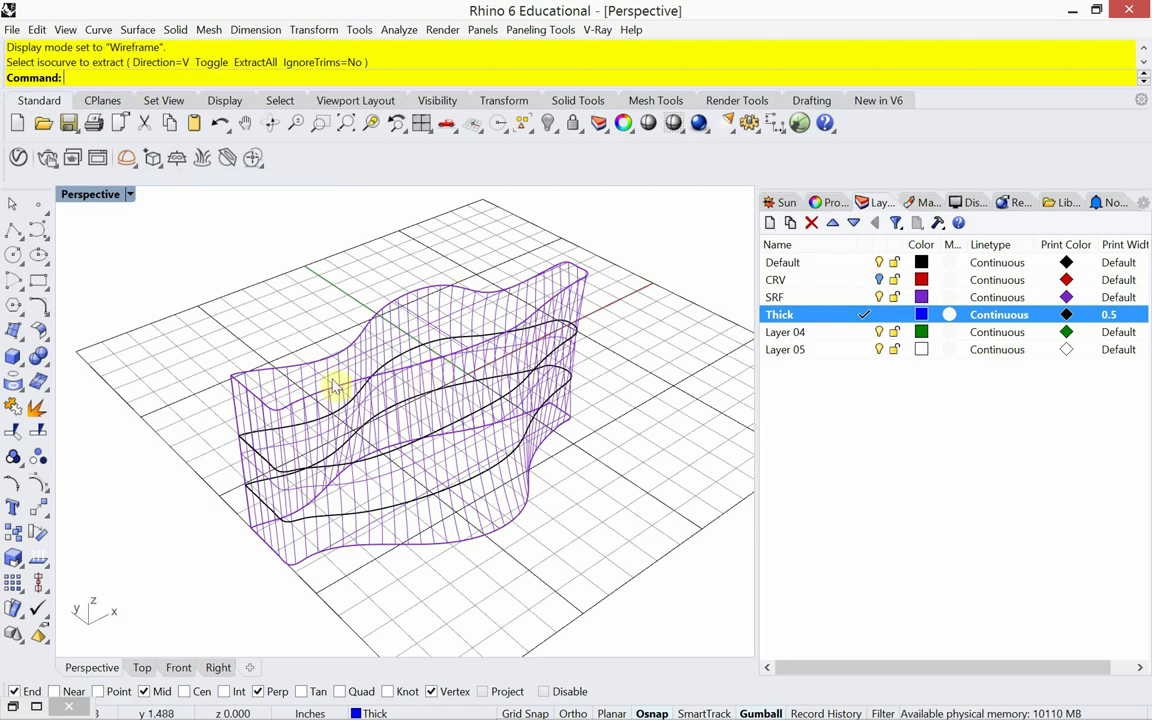
# Extract five vertical U-direction isocurves spaced along the wavy loft's front side, and clear the selection.
pyautogui.rightClick(283, 345)
pyautogui.click(307, 370)
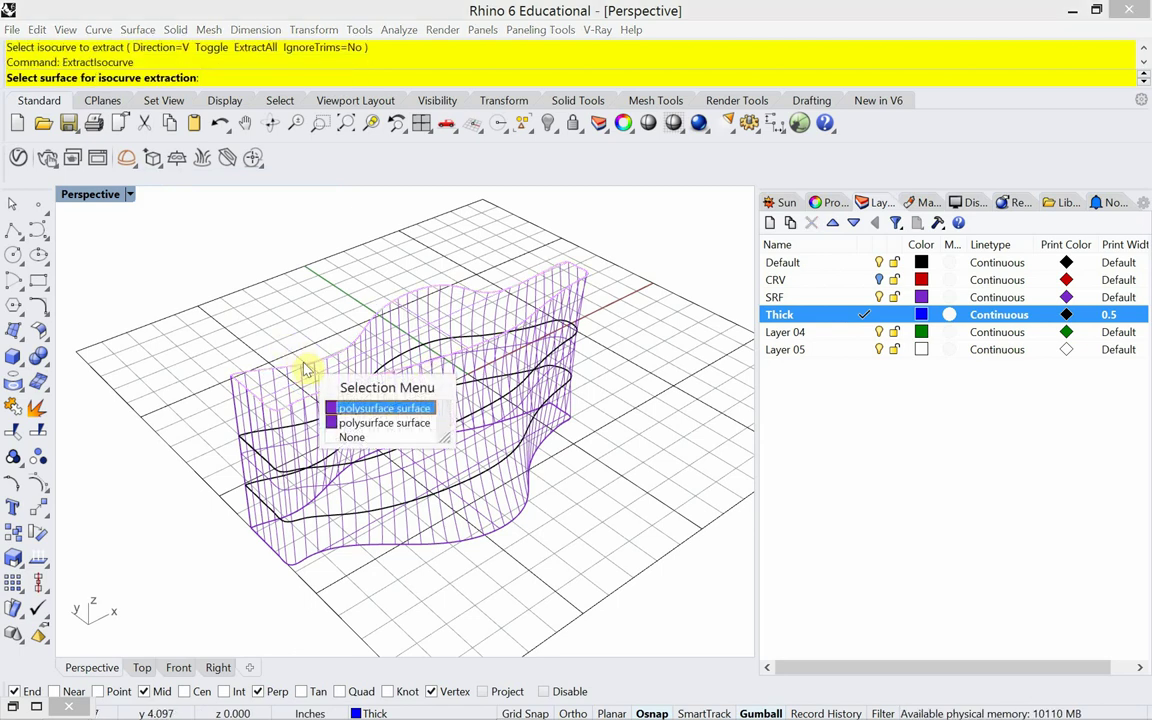
pyautogui.click(365, 424)
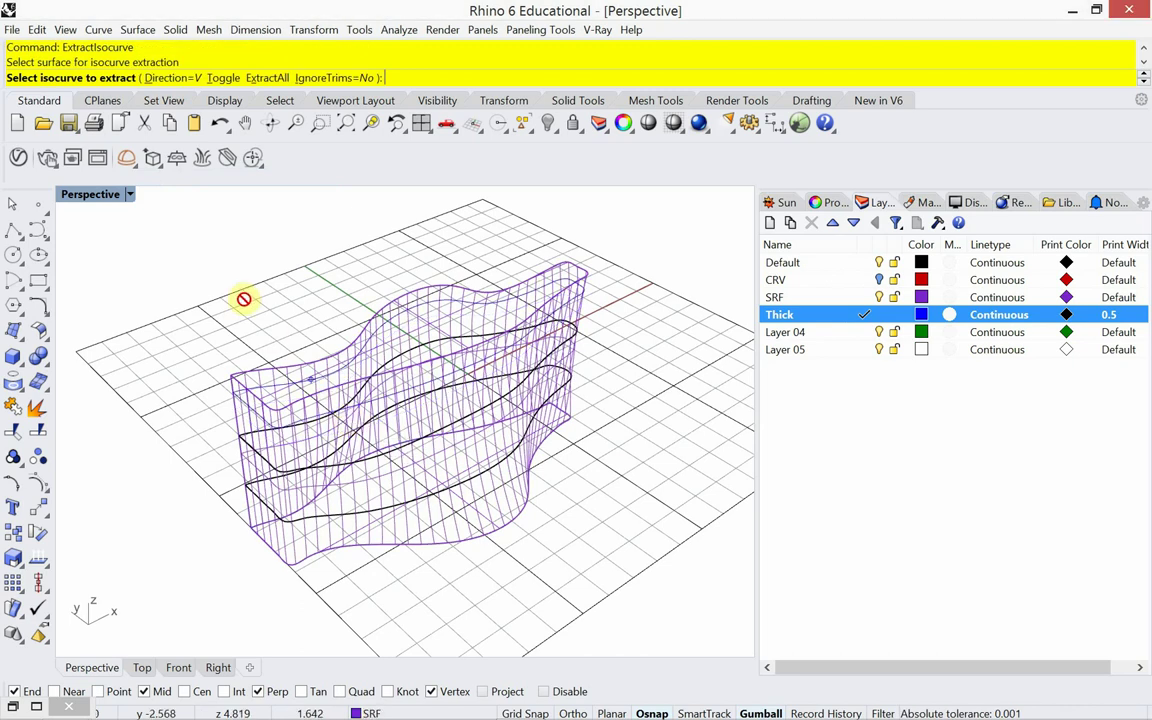
pyautogui.click(222, 79)
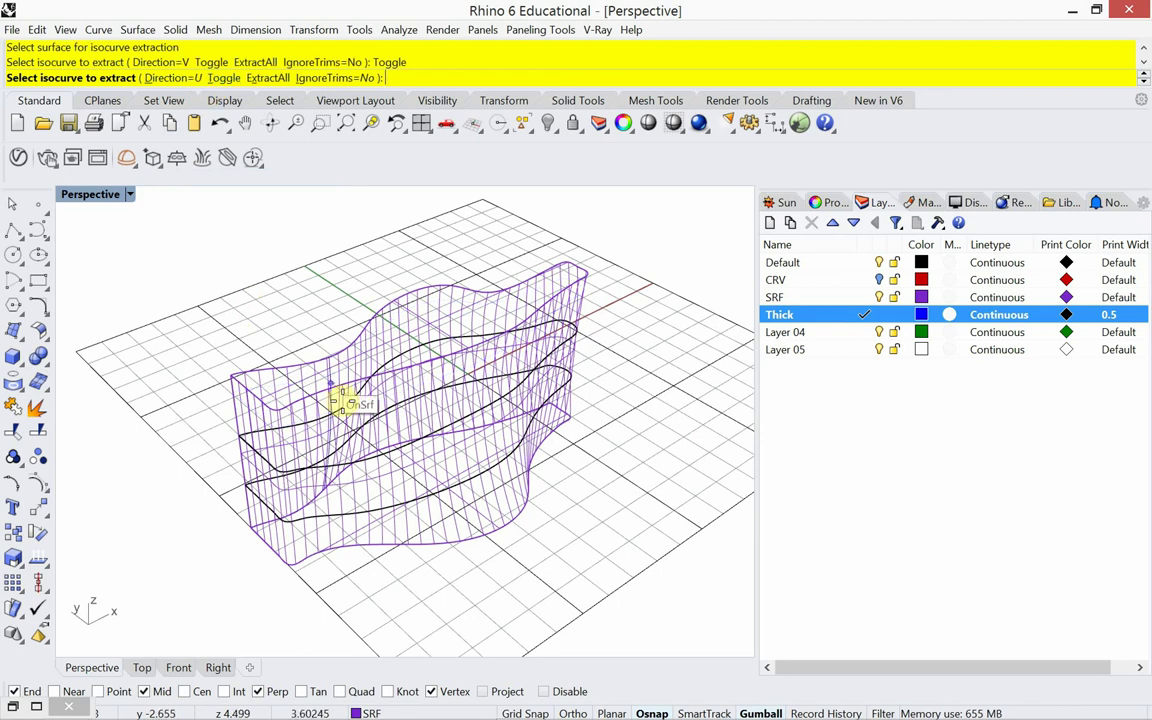
pyautogui.click(283, 453)
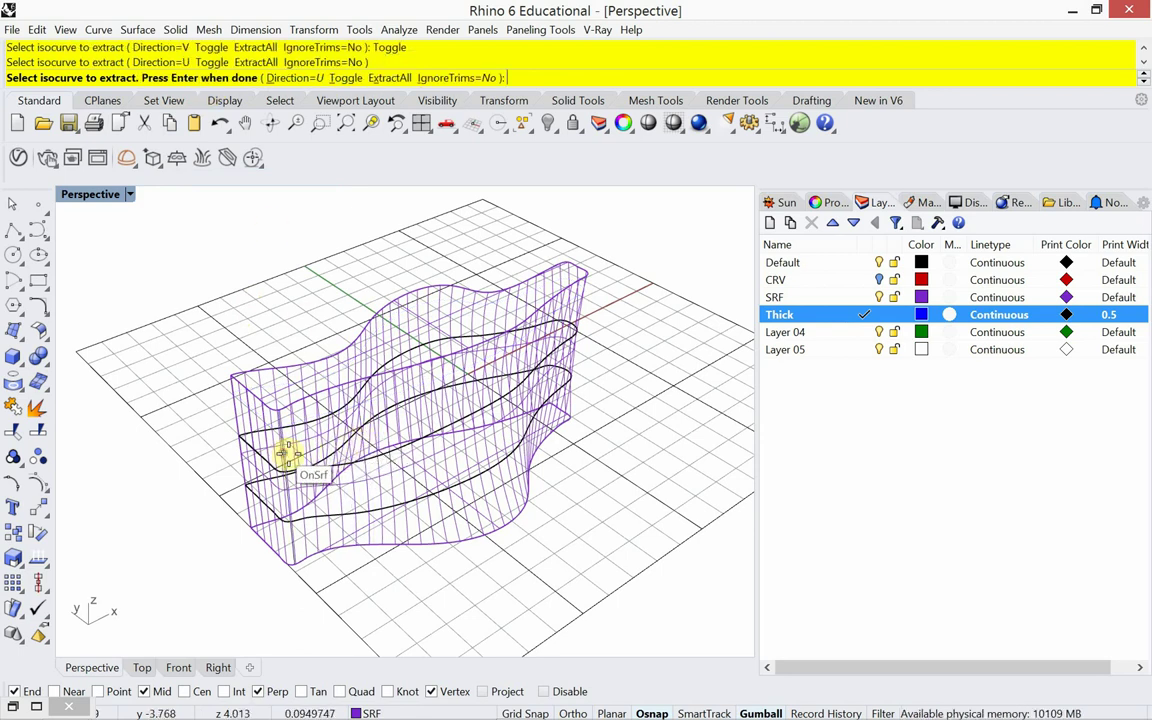
pyautogui.click(400, 433)
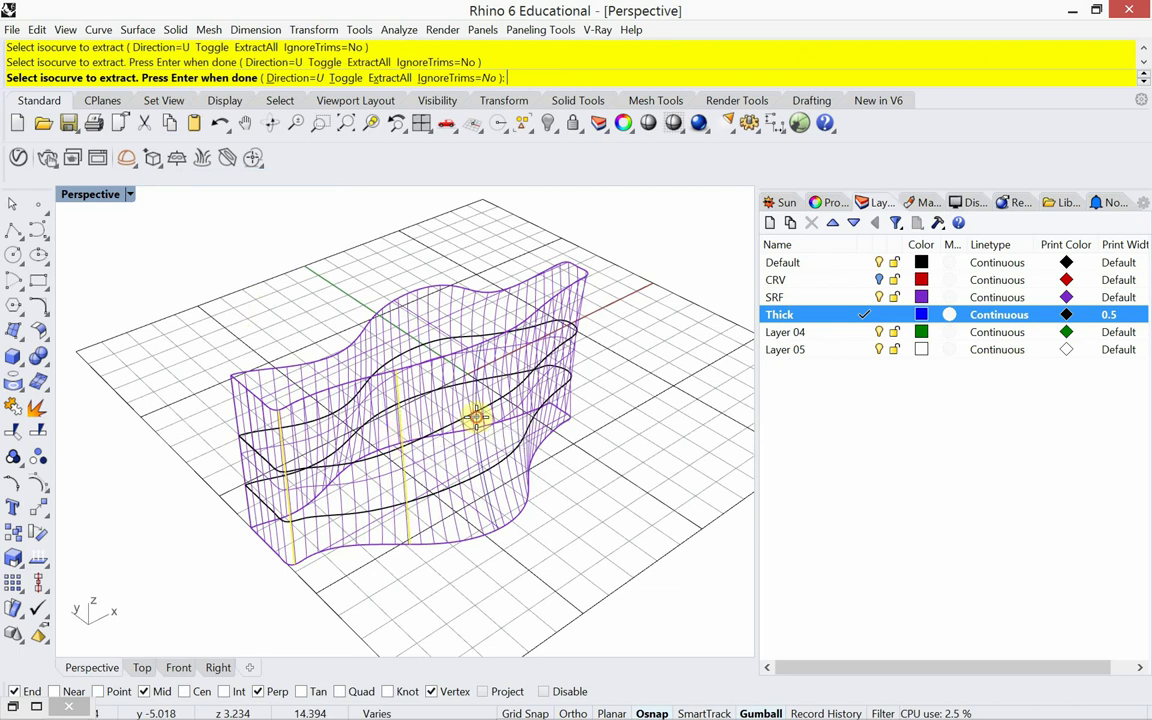
pyautogui.click(477, 413)
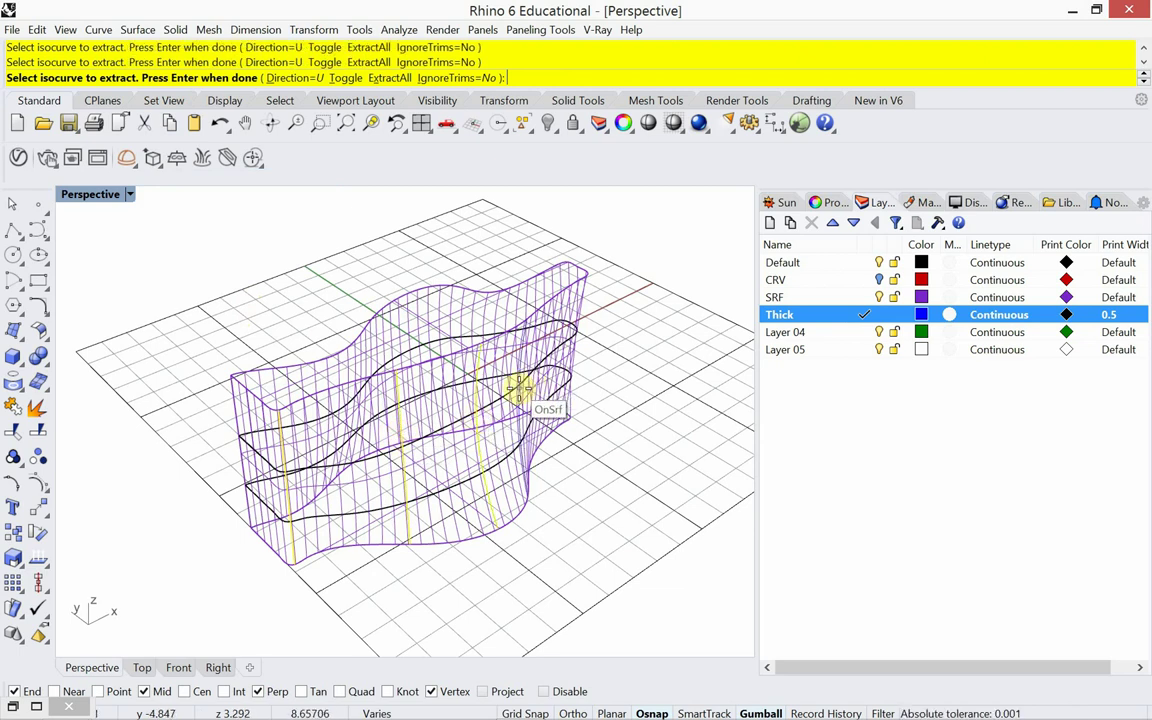
pyautogui.click(572, 345)
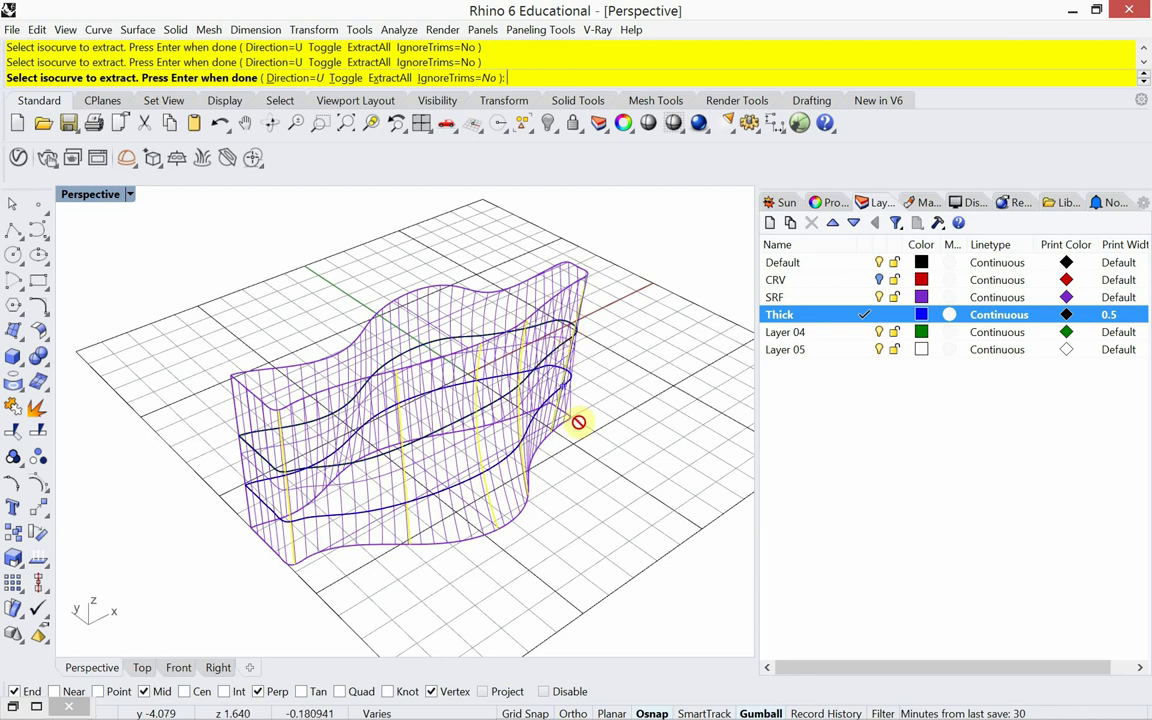
pyautogui.press('Return')
pyautogui.click(565, 465)
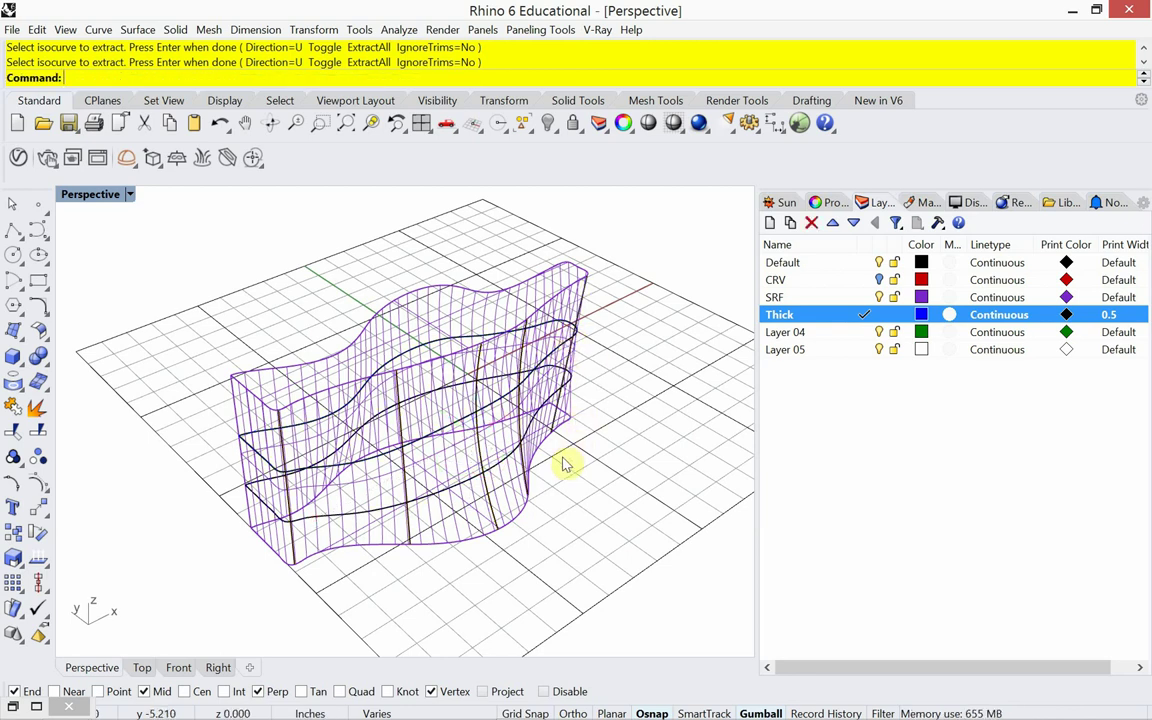
# Return the Perspective viewport to Pen mode and delete the two vertical isocurves nearest the loft's far right end.
pyautogui.click(129, 194)
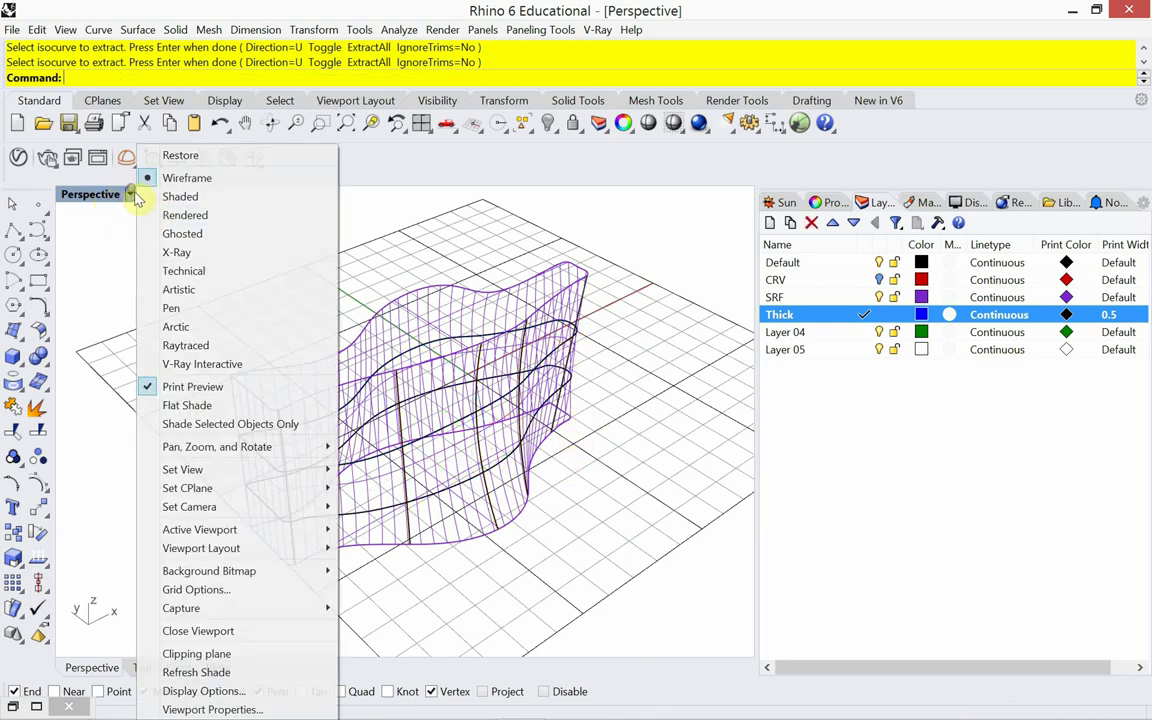
pyautogui.click(180, 308)
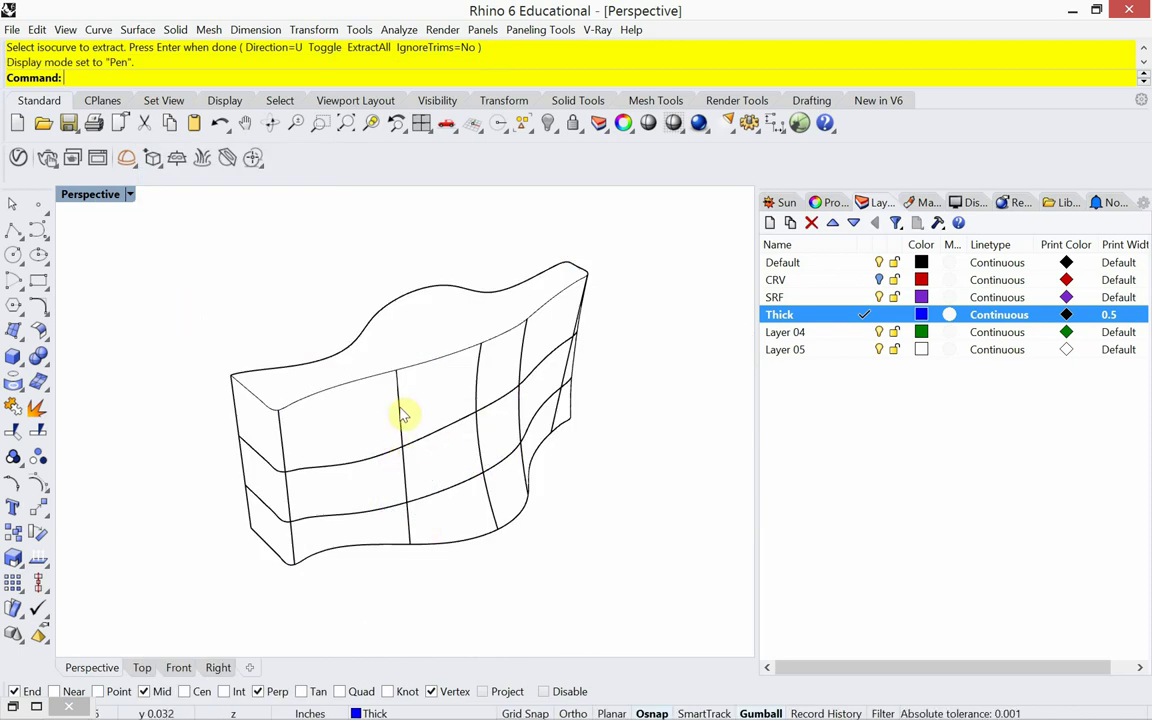
pyautogui.click(558, 418)
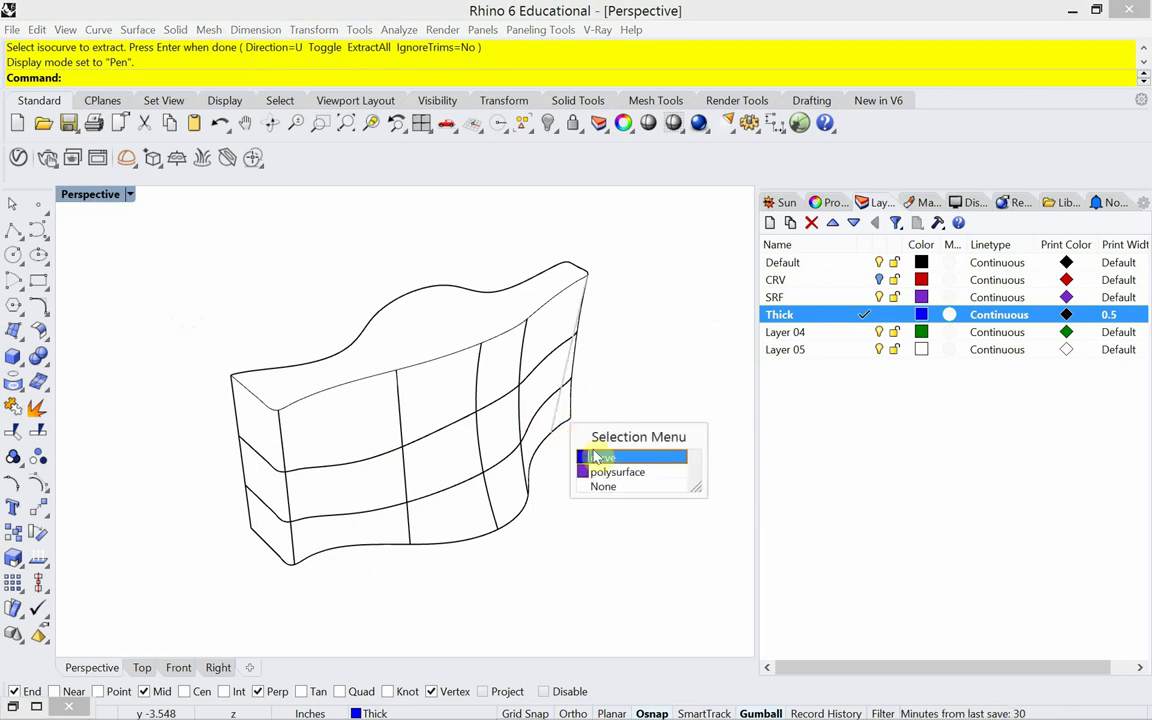
pyautogui.press('Return')
pyautogui.press('Delete')
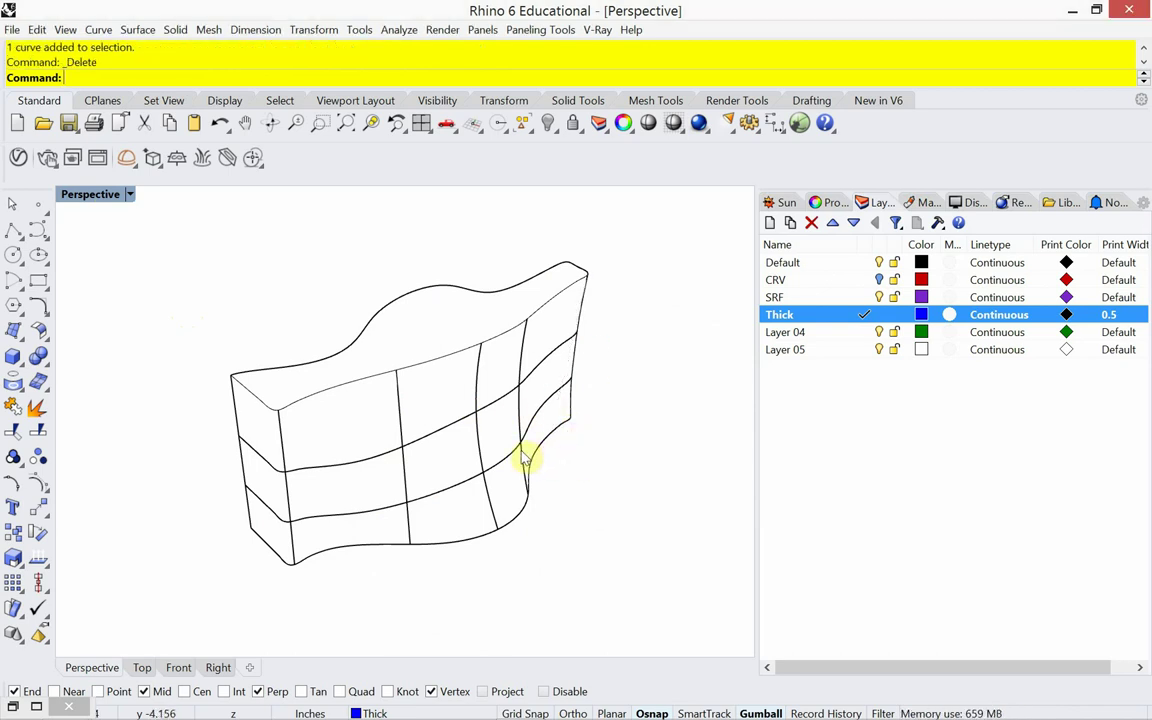
pyautogui.click(524, 458)
pyautogui.press('Delete')
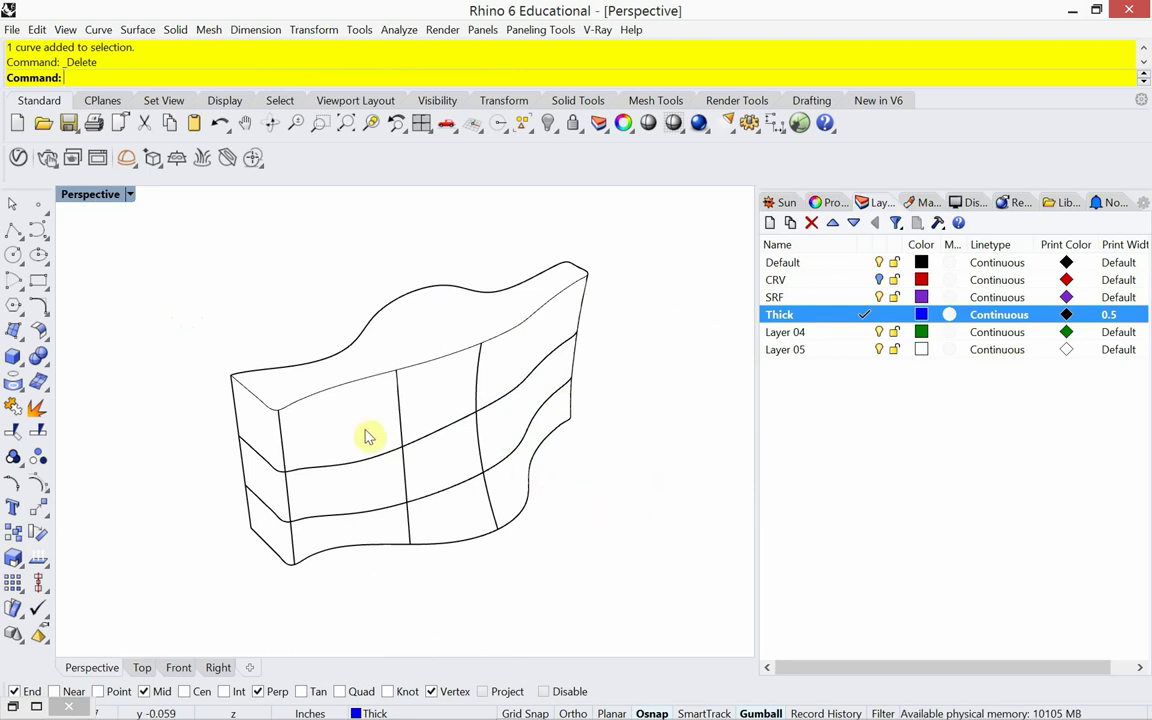
# Delete the two vertical isocurves in the middle of the loft's front side, keeping the one at the corner.
pyautogui.click(400, 406)
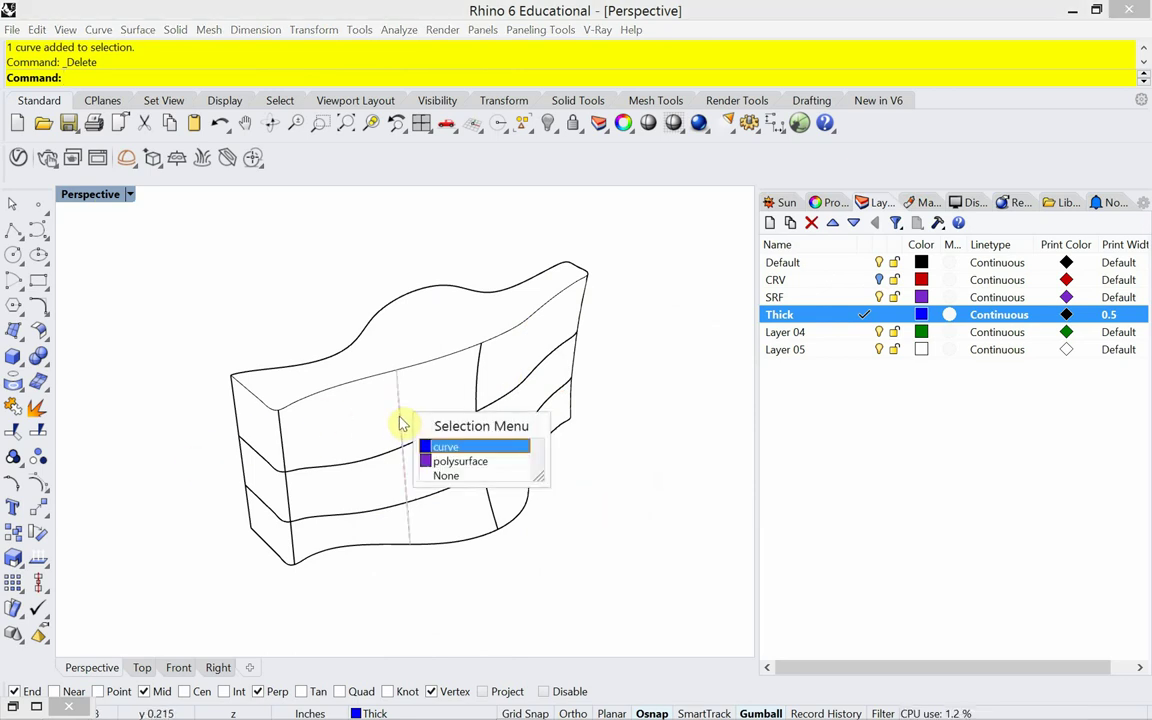
pyautogui.click(440, 446)
pyautogui.press('Delete')
pyautogui.click(477, 403)
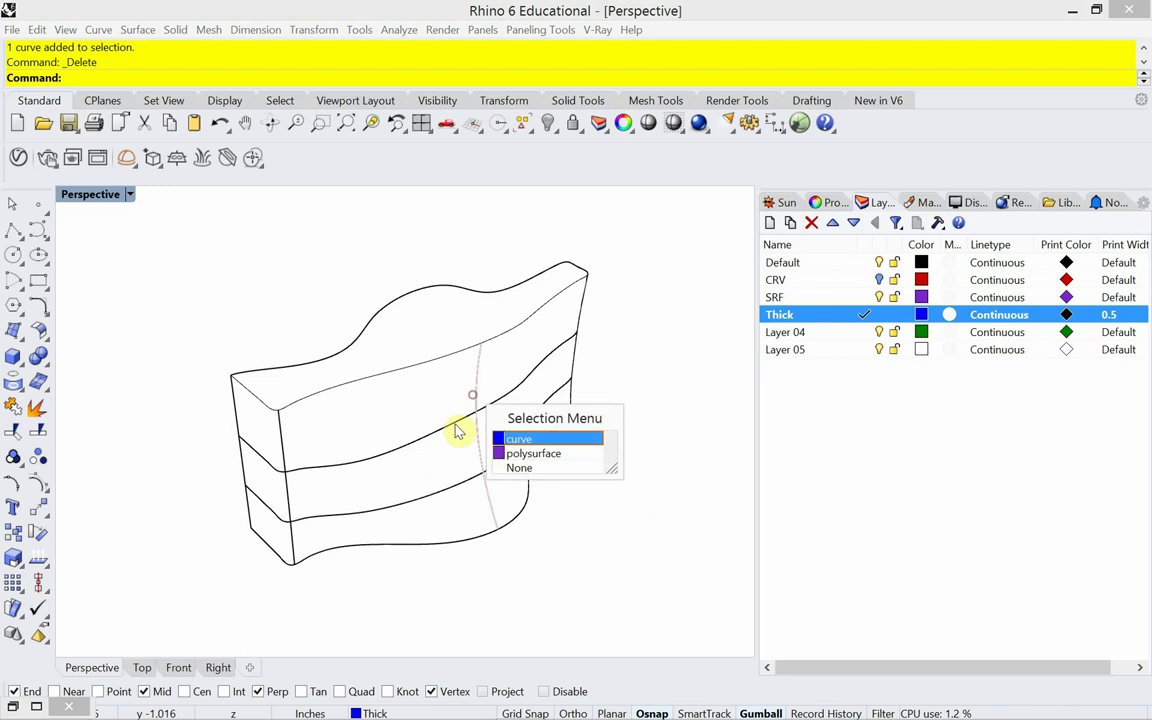
pyautogui.click(525, 438)
pyautogui.press('Delete')
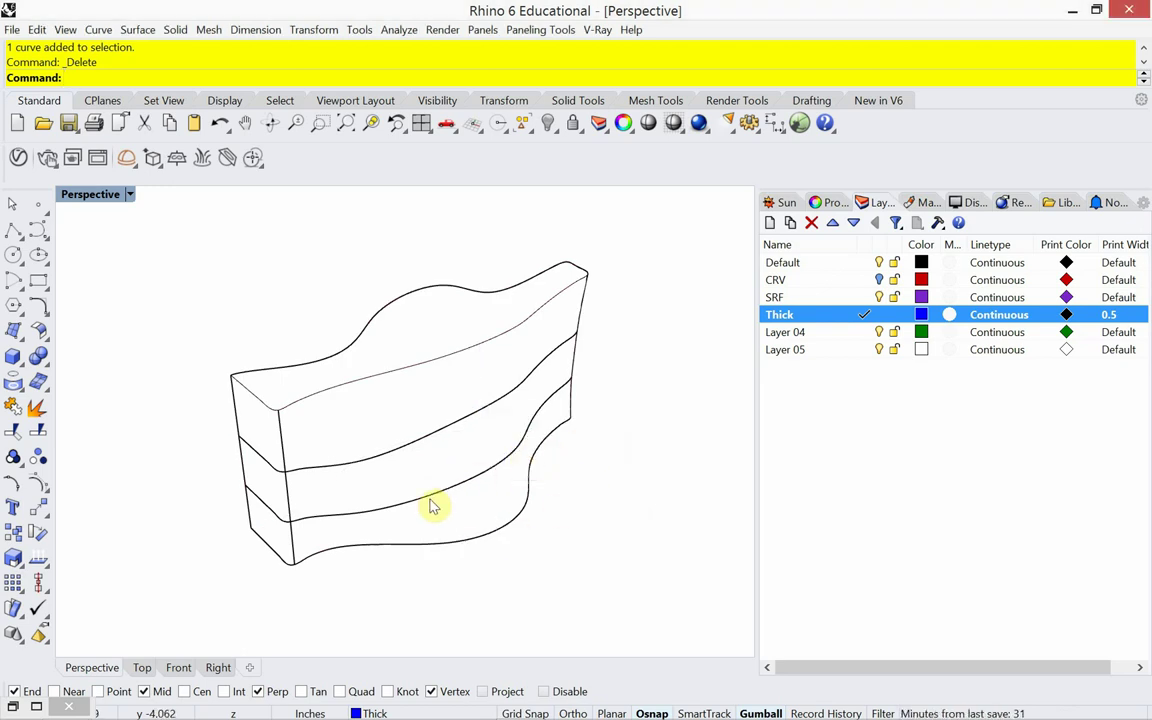
# Display the Perspective viewport in Rendered mode and show all hidden objects around the wavy loft.
pyautogui.click(129, 194)
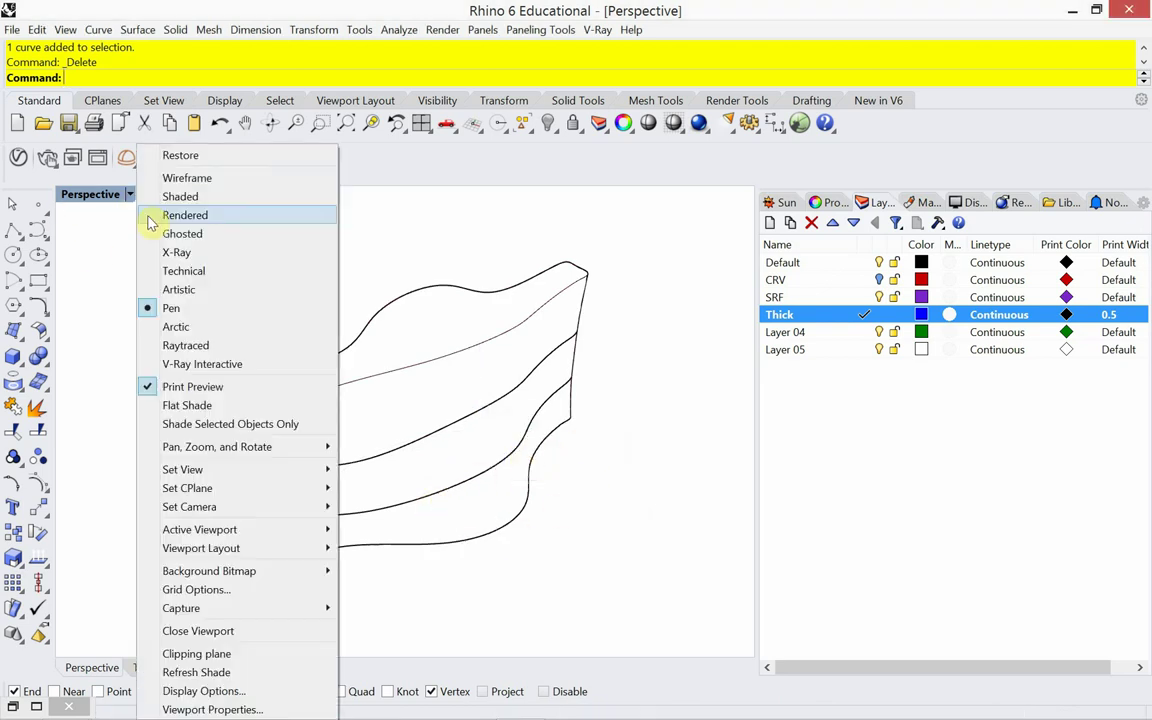
pyautogui.click(152, 216)
pyautogui.write('Sho')
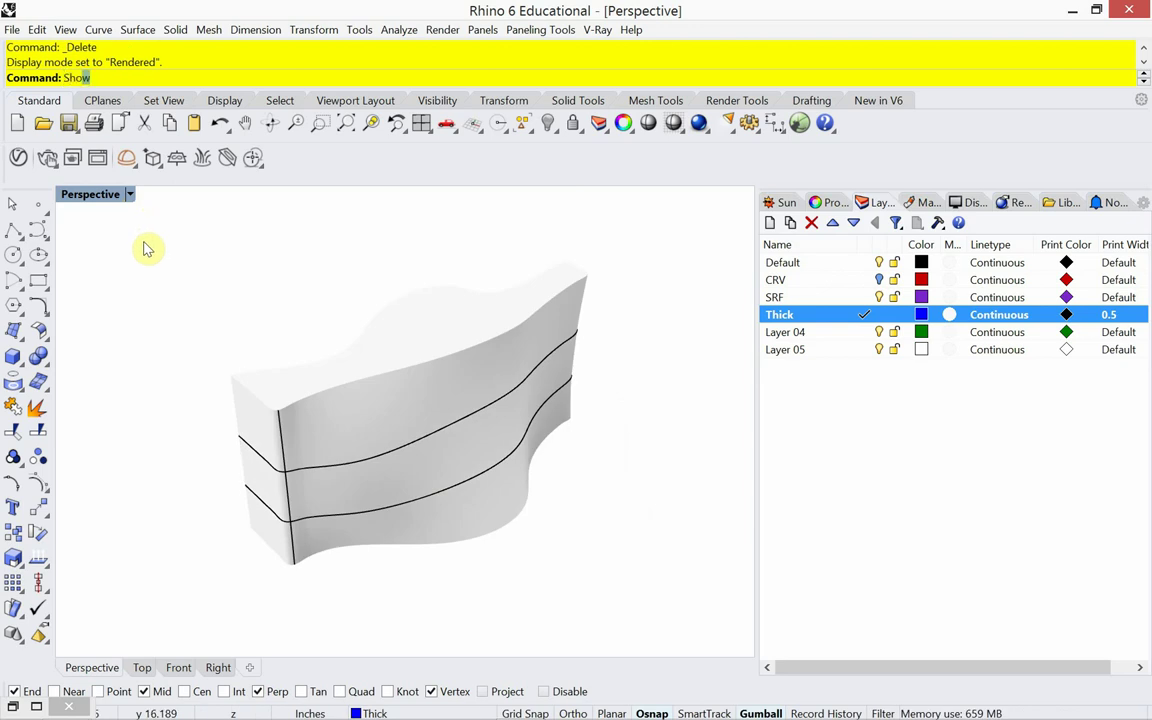
pyautogui.press('Return')
pyautogui.scroll(-3, 217, 475)
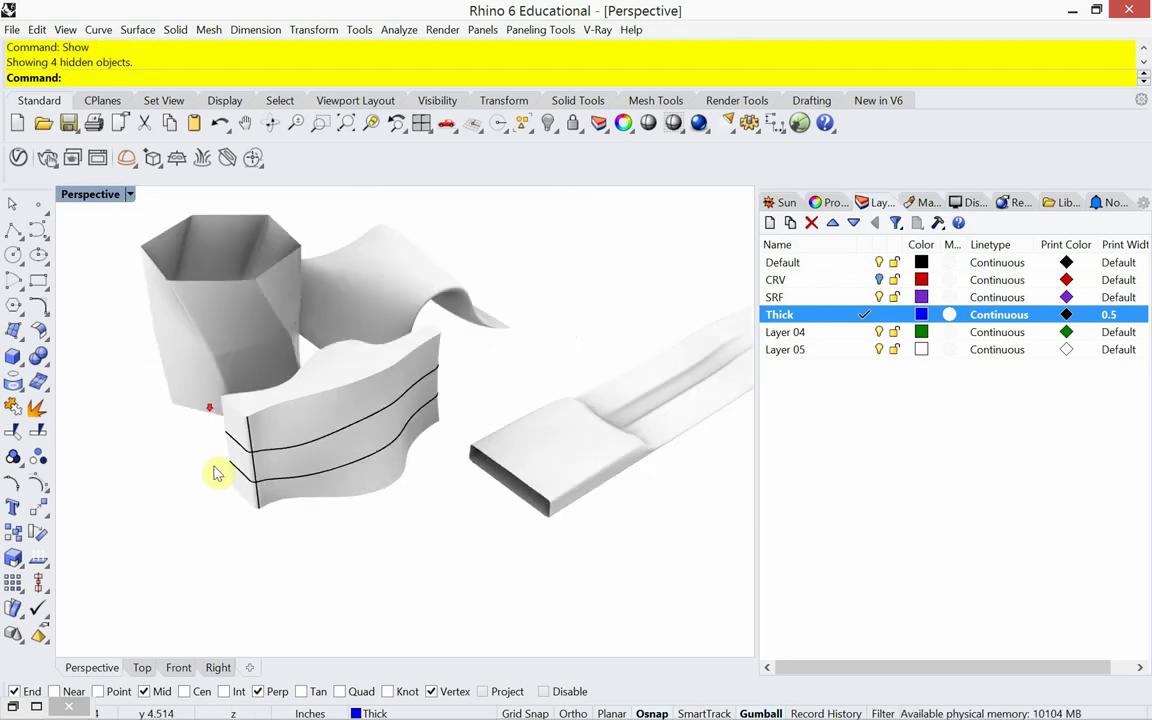
pyautogui.scroll(2, 340, 448)
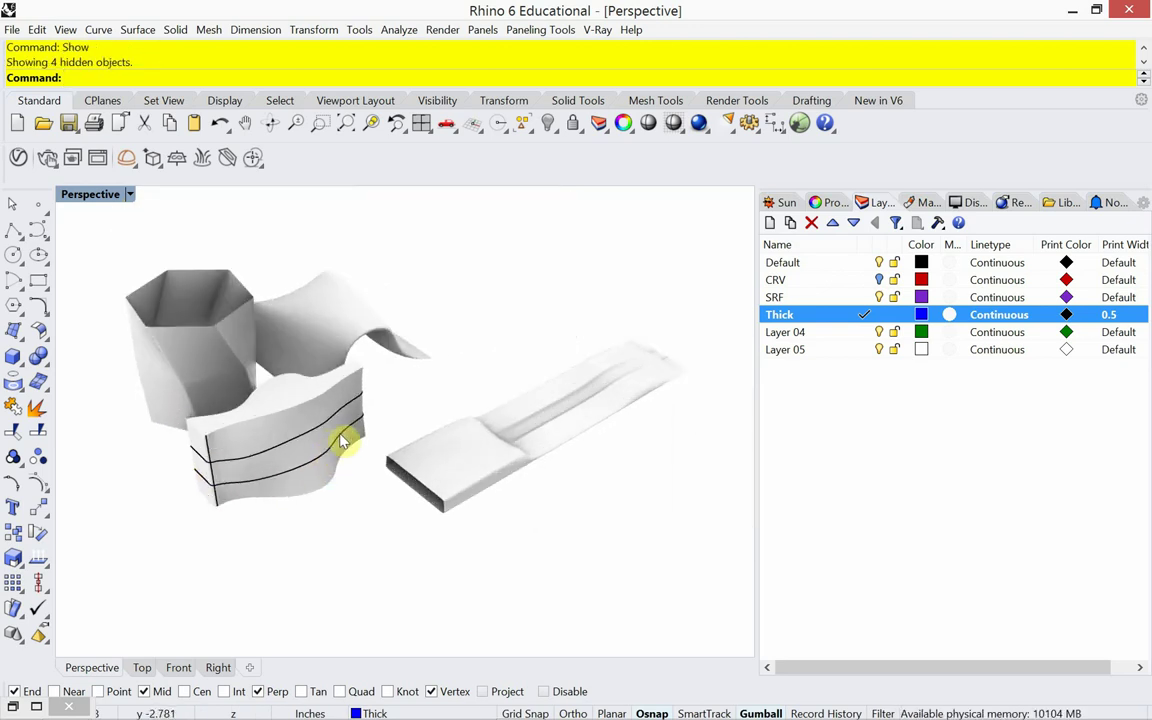
pyautogui.scroll(2, 345, 437)
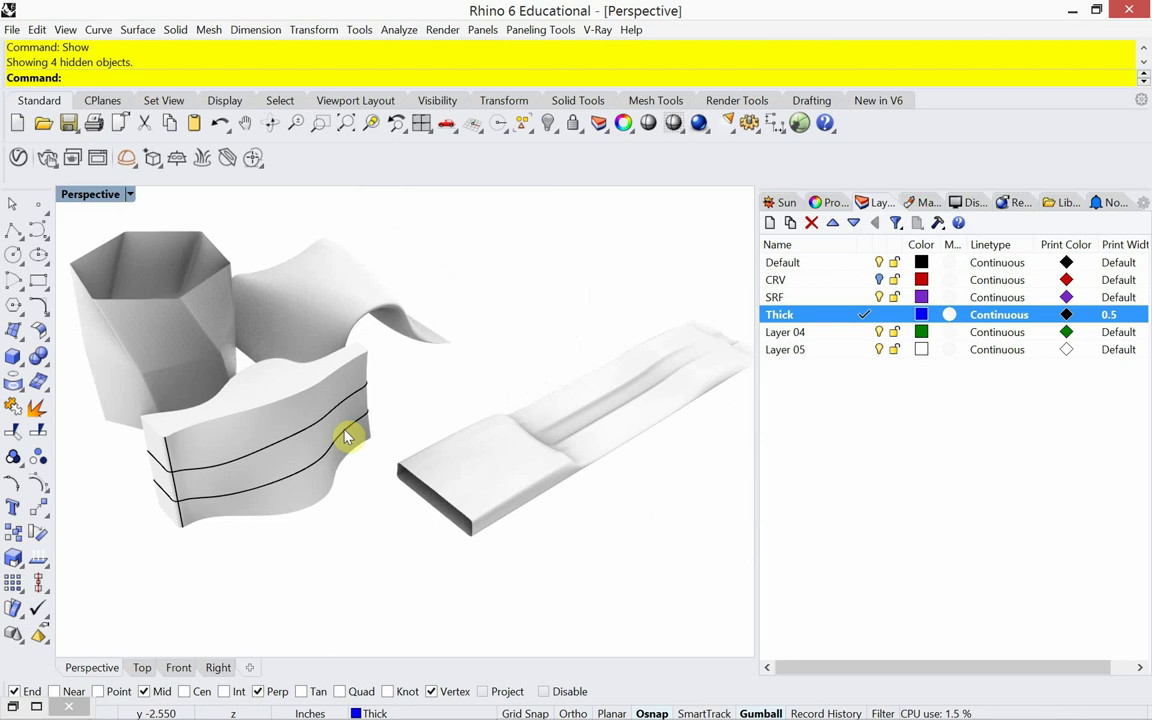
# Turn on the CRV layer to show its curves and the ground surface around the lofts.
pyautogui.click(879, 281)
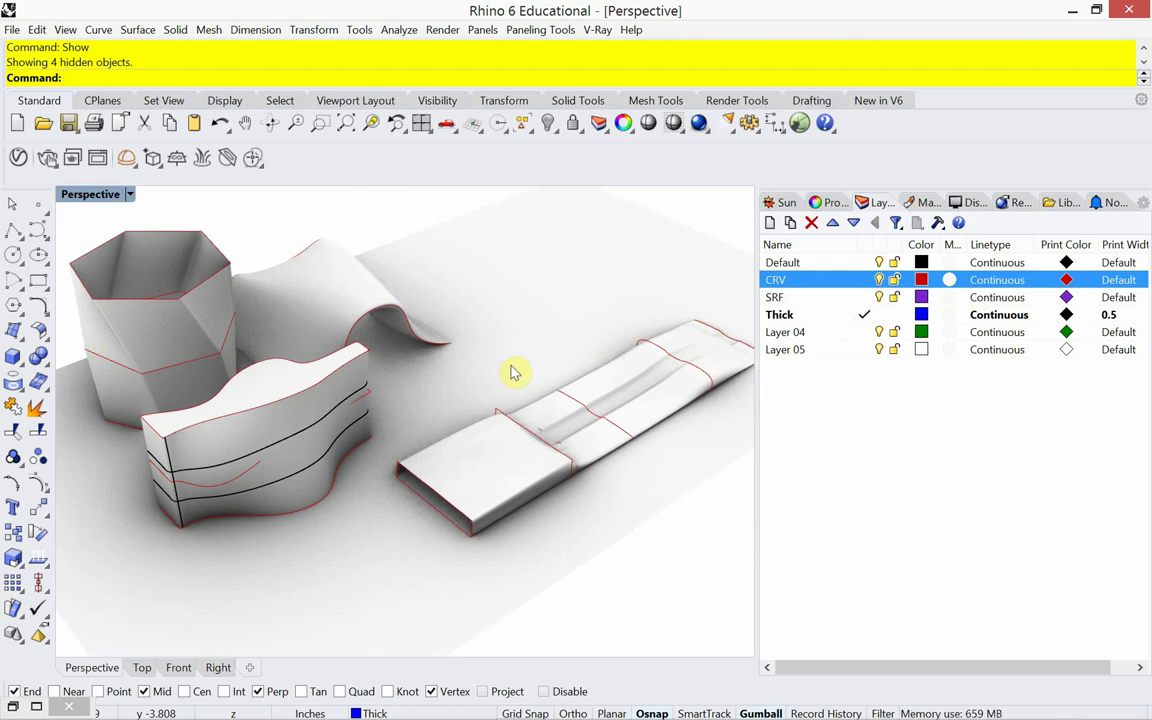
# Open Grasshopper to review the Rhino / Loft topic notes, dismiss the notification, and minimize the Grasshopper window.
pyautogui.write('Grasshopper')
pyautogui.press('Return')
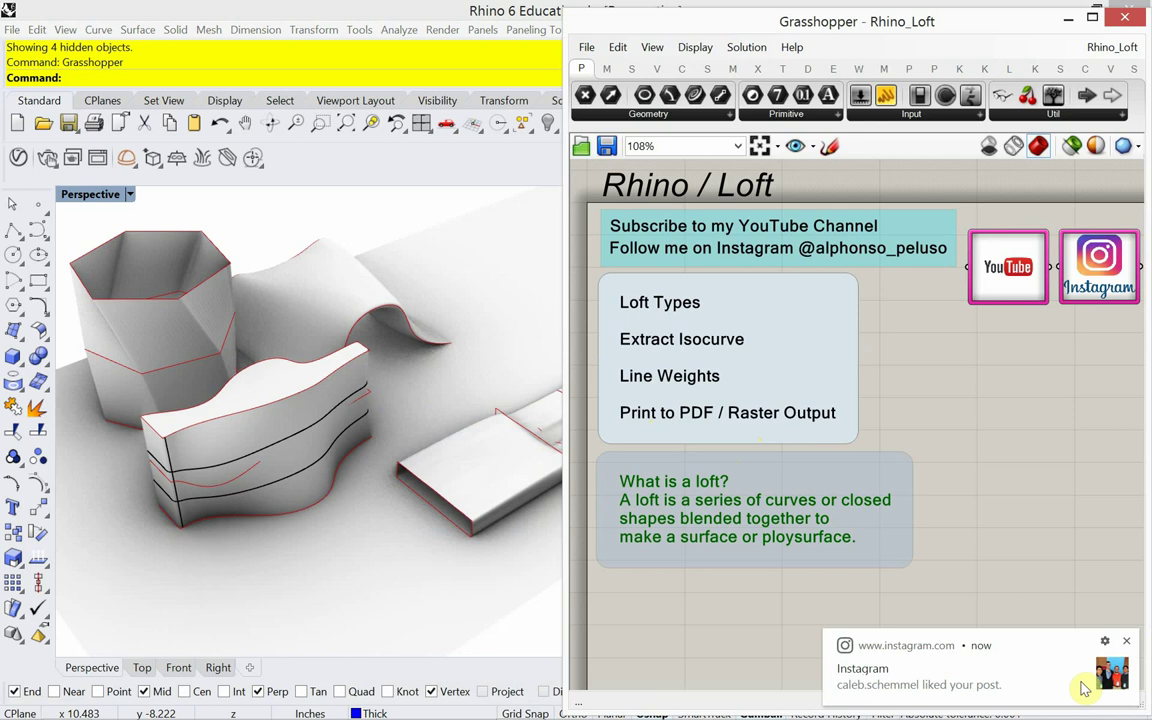
pyautogui.click(1126, 644)
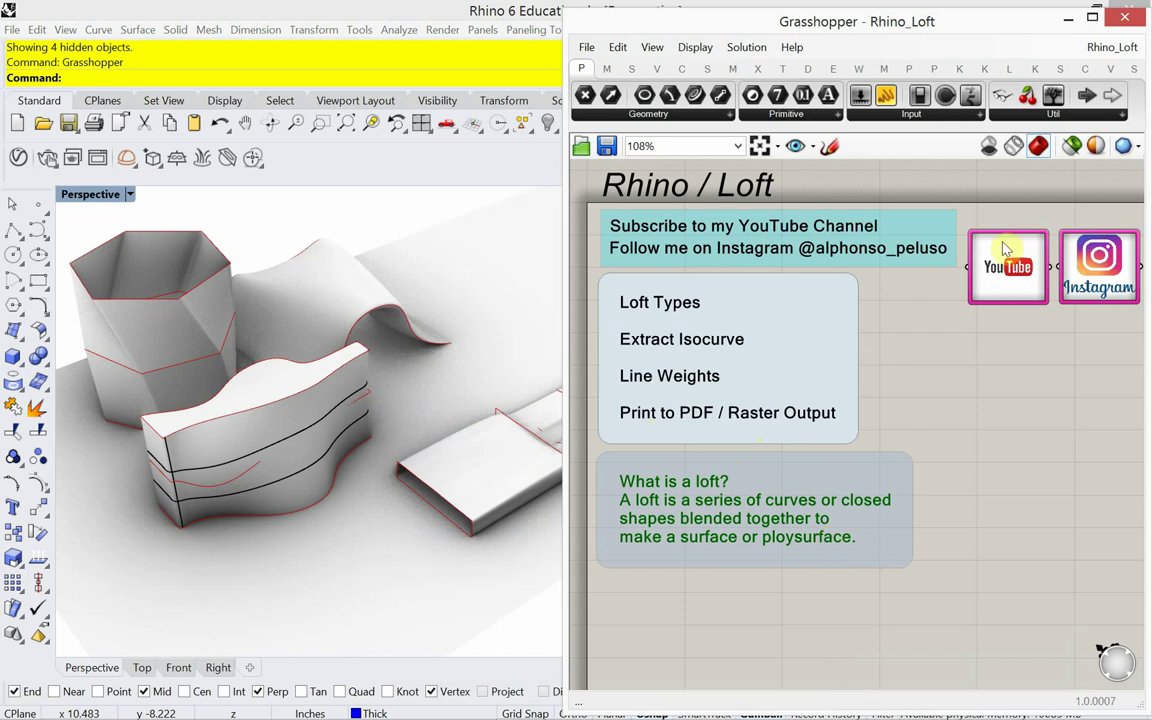
pyautogui.click(1066, 20)
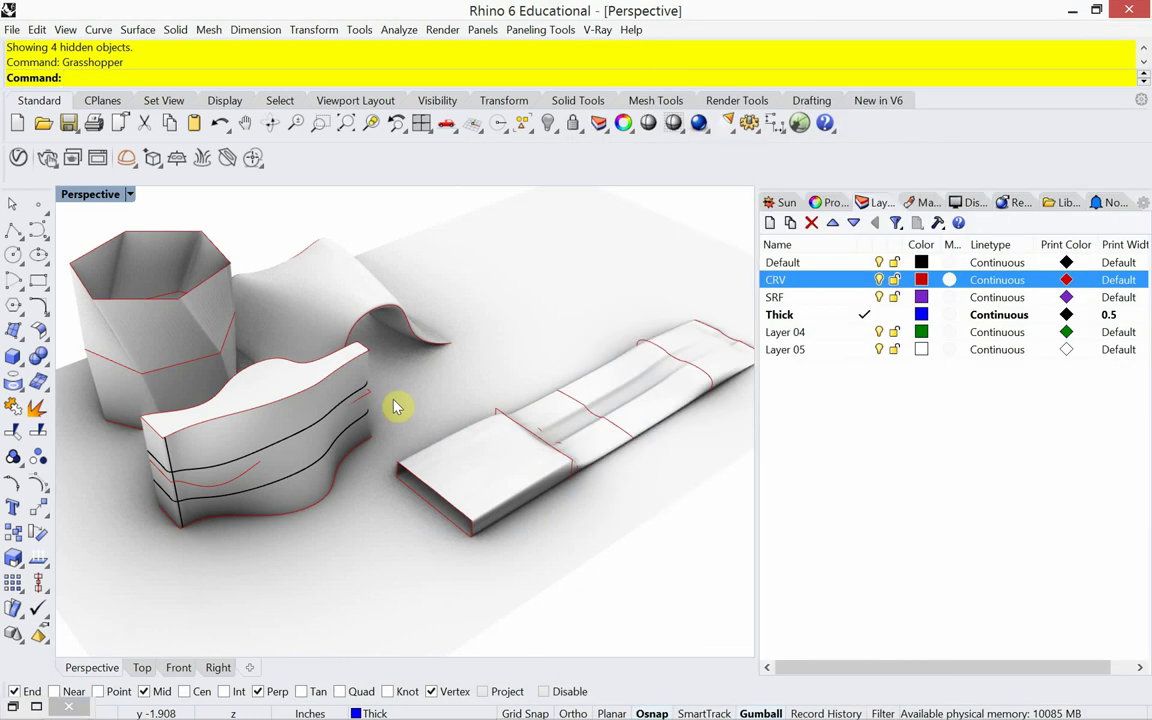
# Move the large ground surface under the lofts to the SRF layer and turn off the CRV layer.
pyautogui.moveTo(360, 496); pyautogui.dragTo(278, 504, button='right')
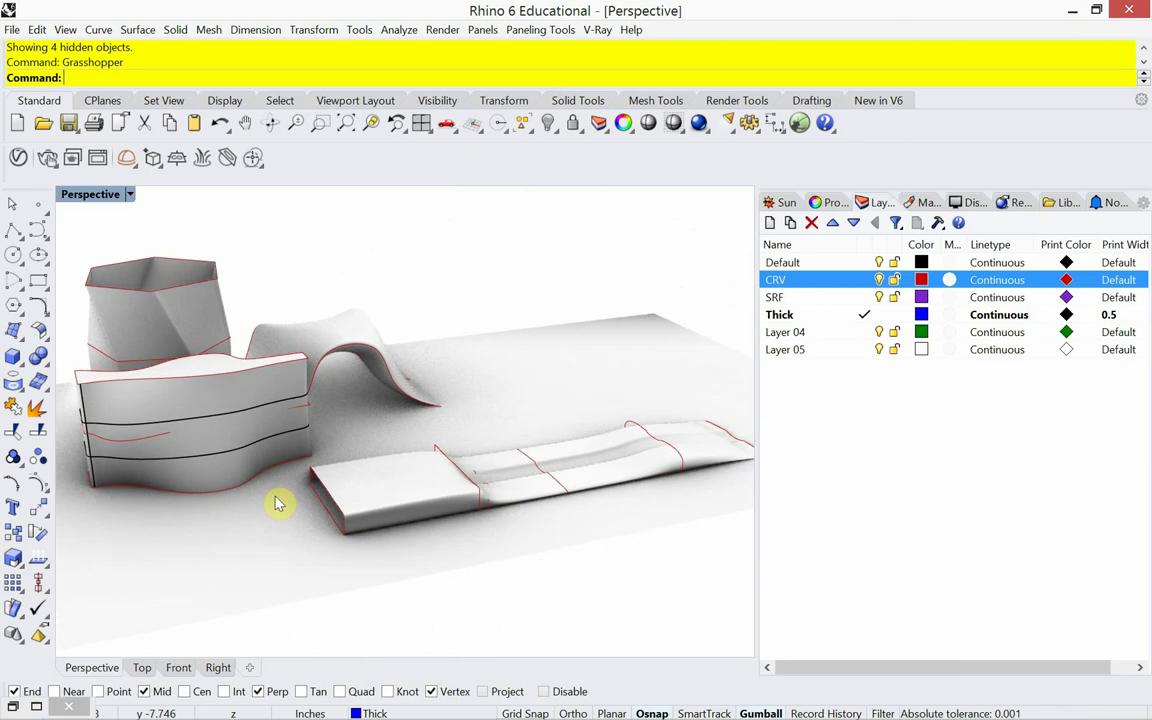
pyautogui.click(607, 373)
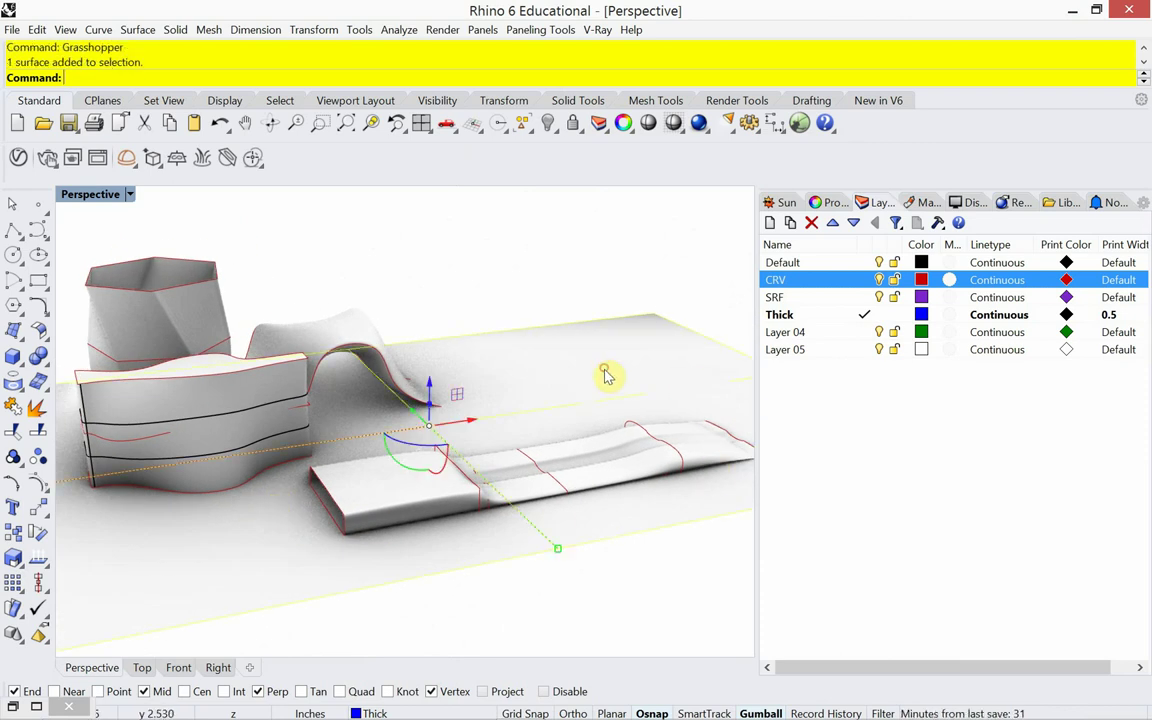
pyautogui.rightClick(792, 297)
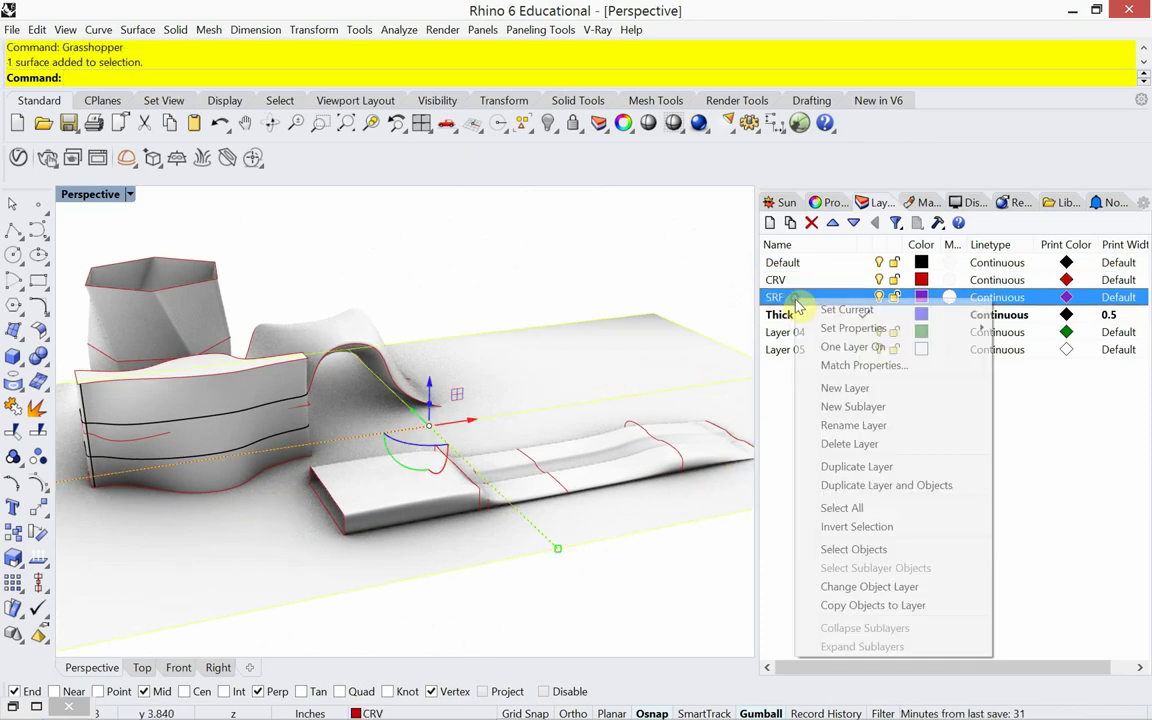
pyautogui.click(890, 589)
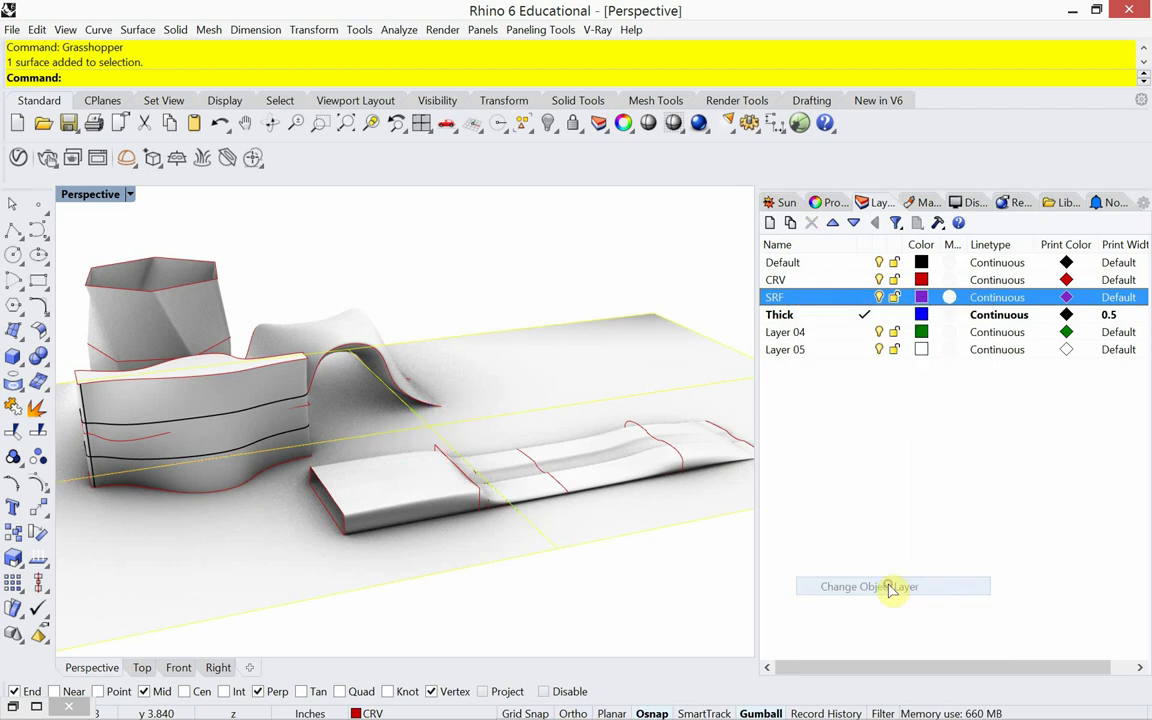
pyautogui.click(879, 280)
pyautogui.click(411, 293)
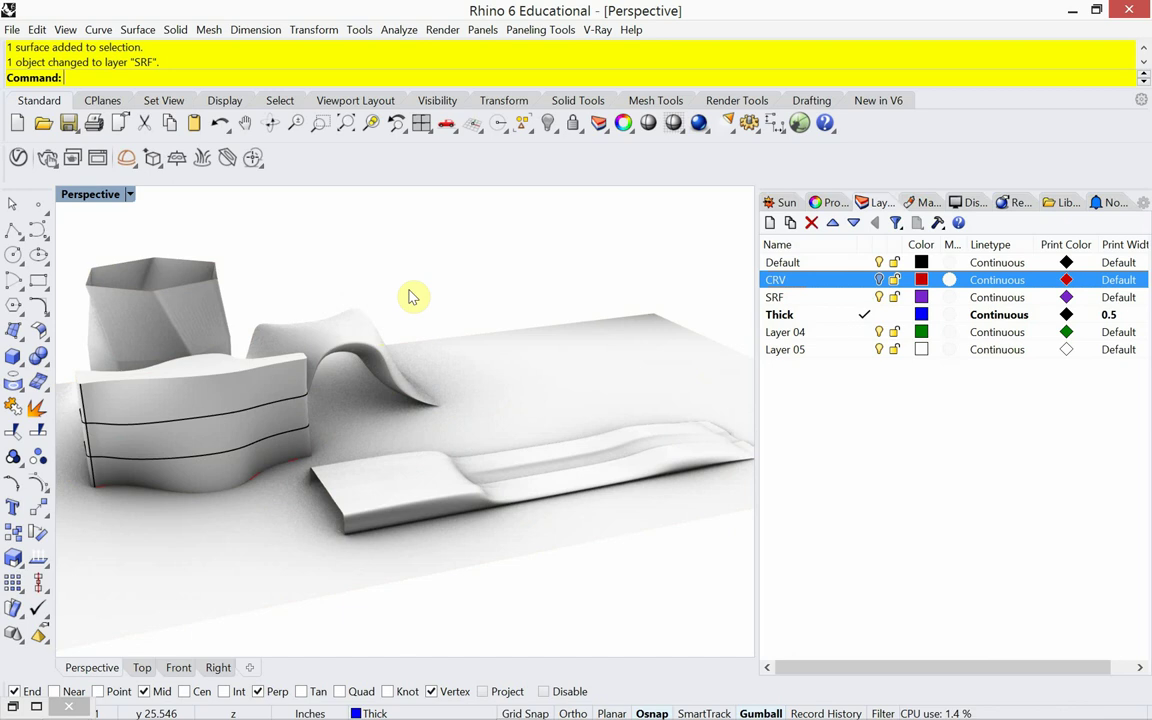
# Print the Perspective view to Adobe PDF at 4x10 landscape with raster output, after previewing vector output.
pyautogui.hotkey('ctrl', 'p')
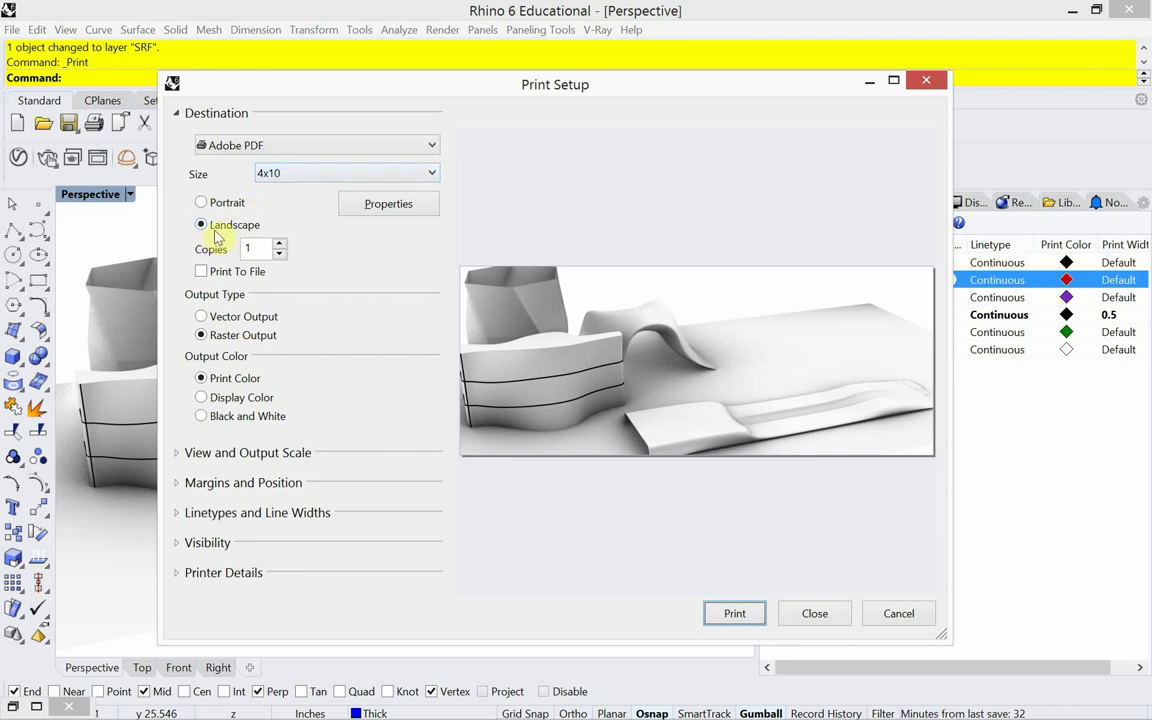
pyautogui.click(202, 317)
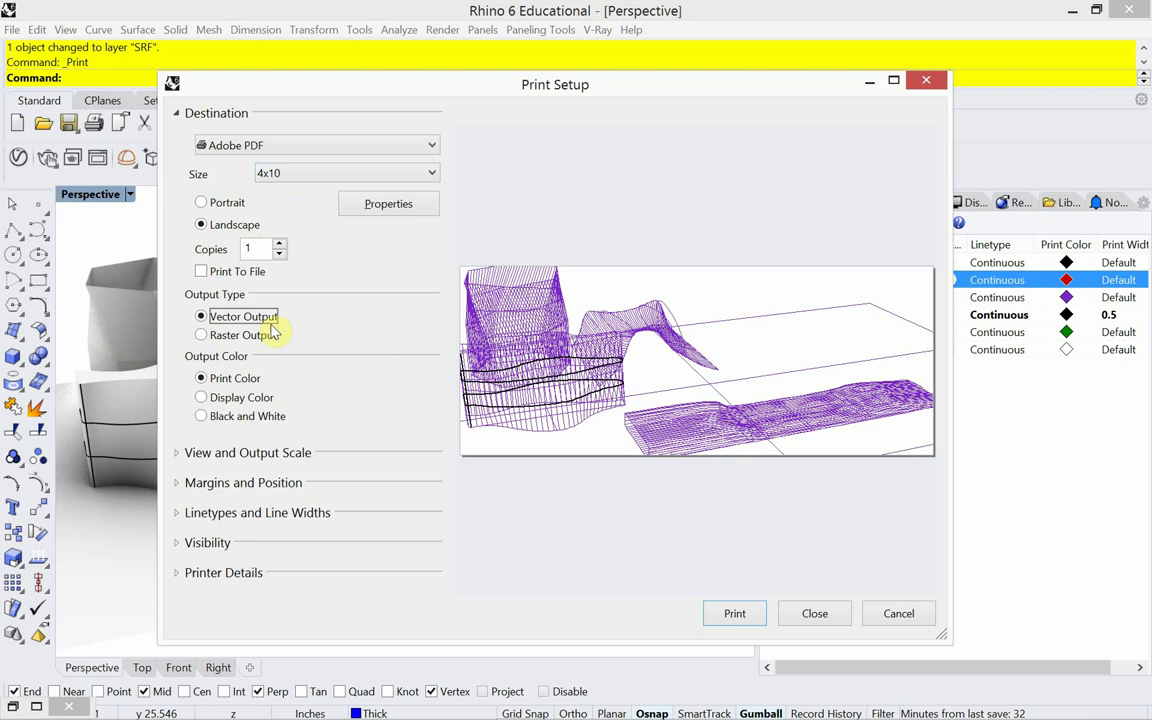
pyautogui.click(222, 340)
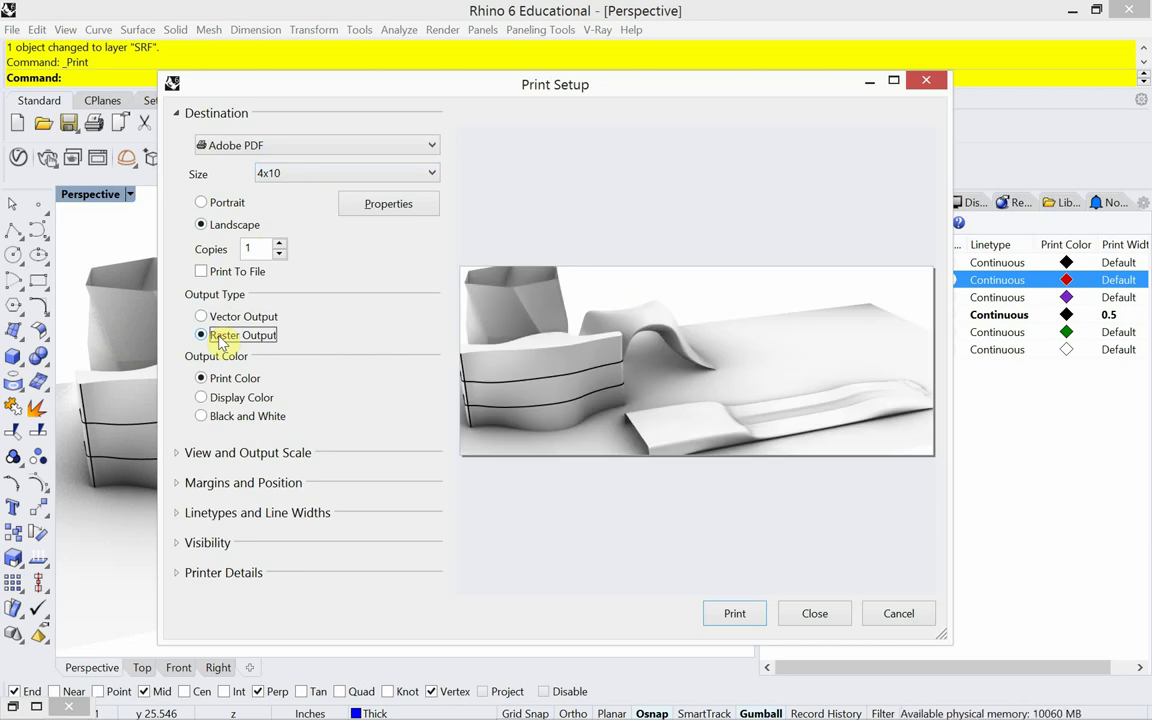
pyautogui.click(734, 613)
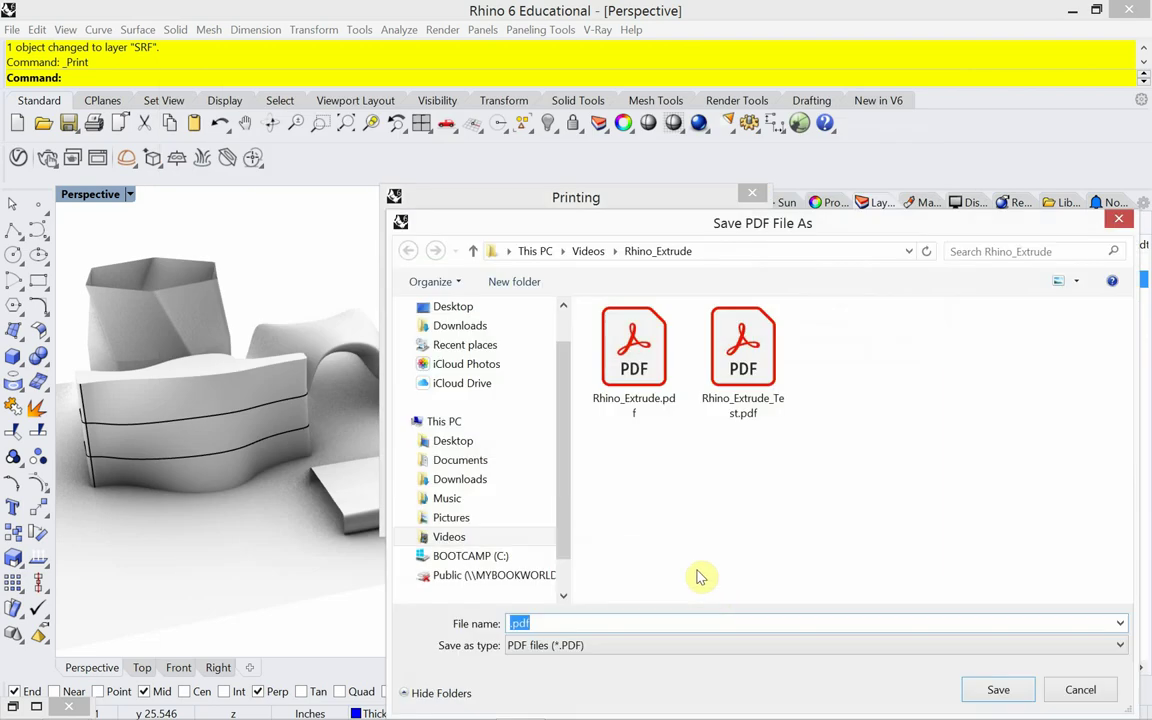
# Save the printed PDF as Loft in the Rhino_Loft folder under Videos.
pyautogui.click(588, 248)
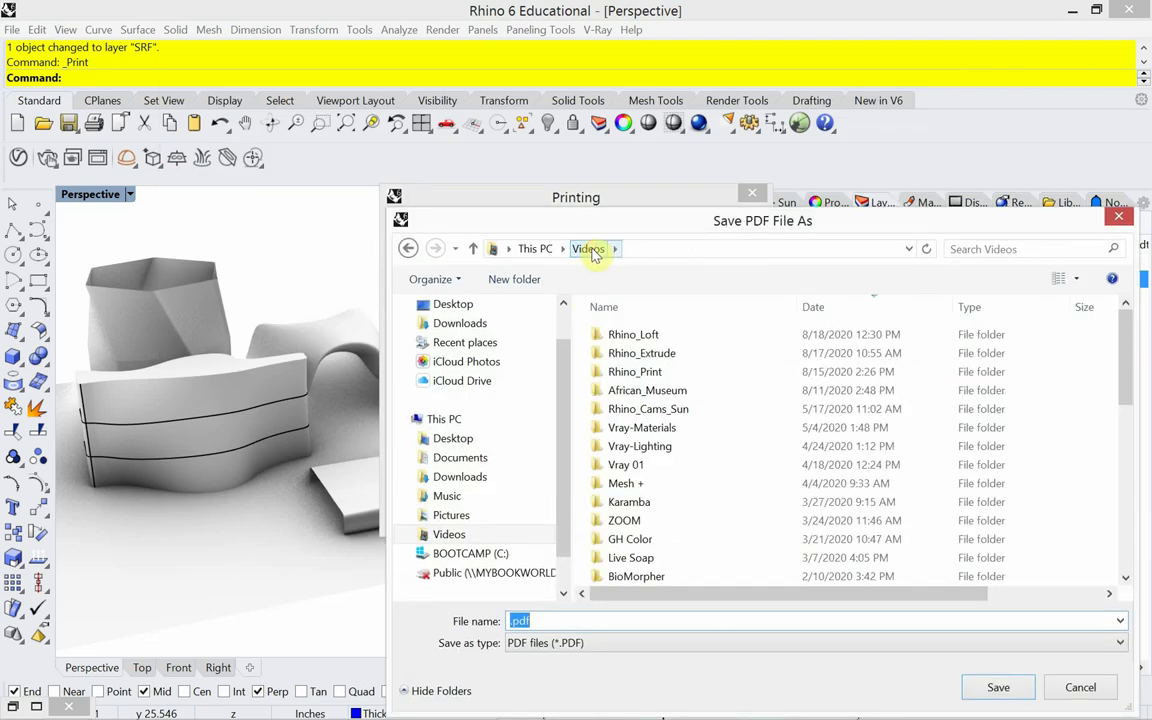
pyautogui.click(638, 336)
pyautogui.doubleClick(638, 336)
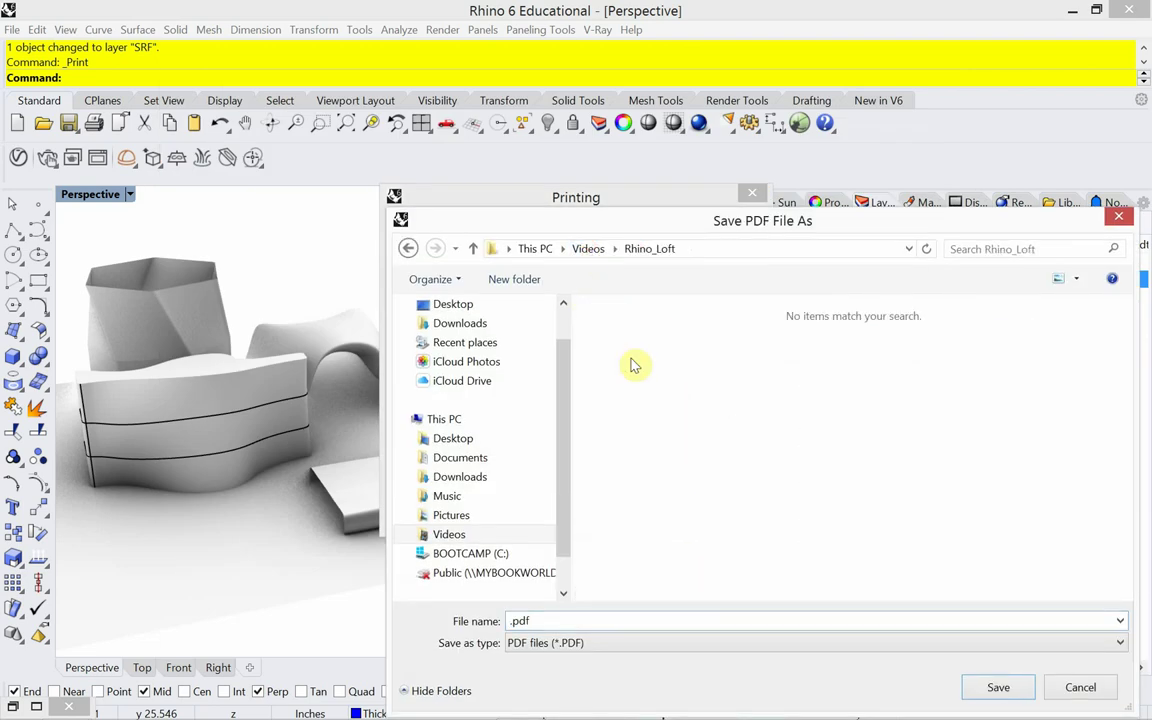
pyautogui.doubleClick(599, 621)
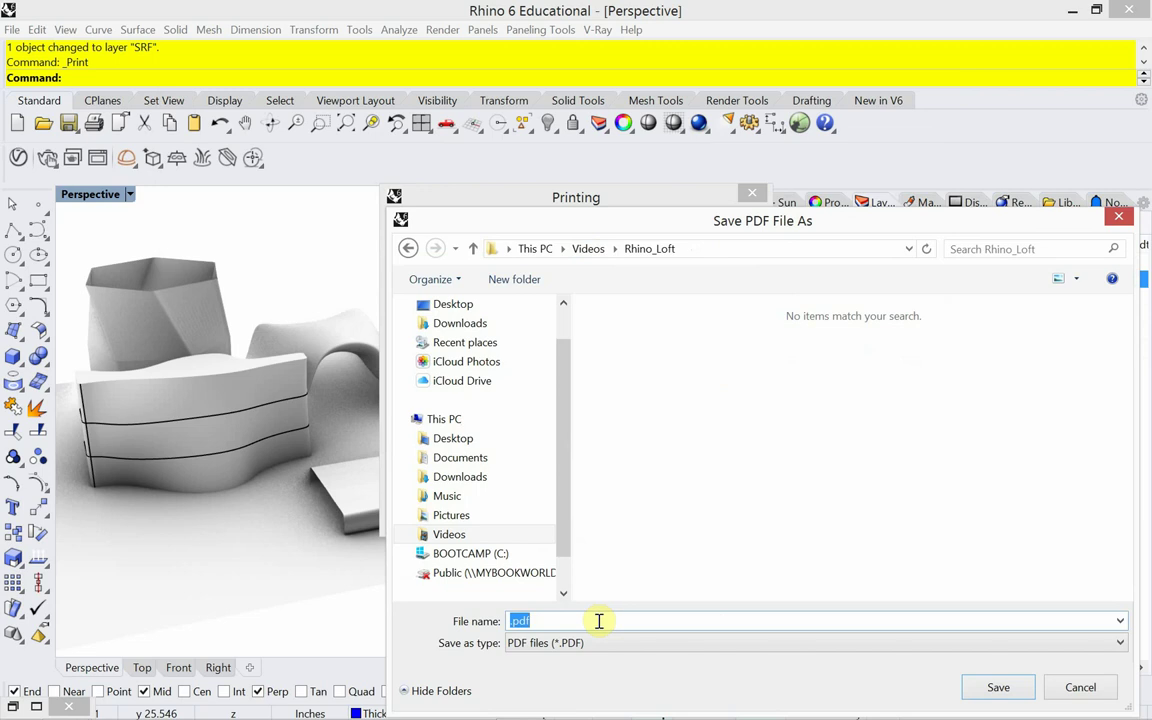
pyautogui.write('Loft')
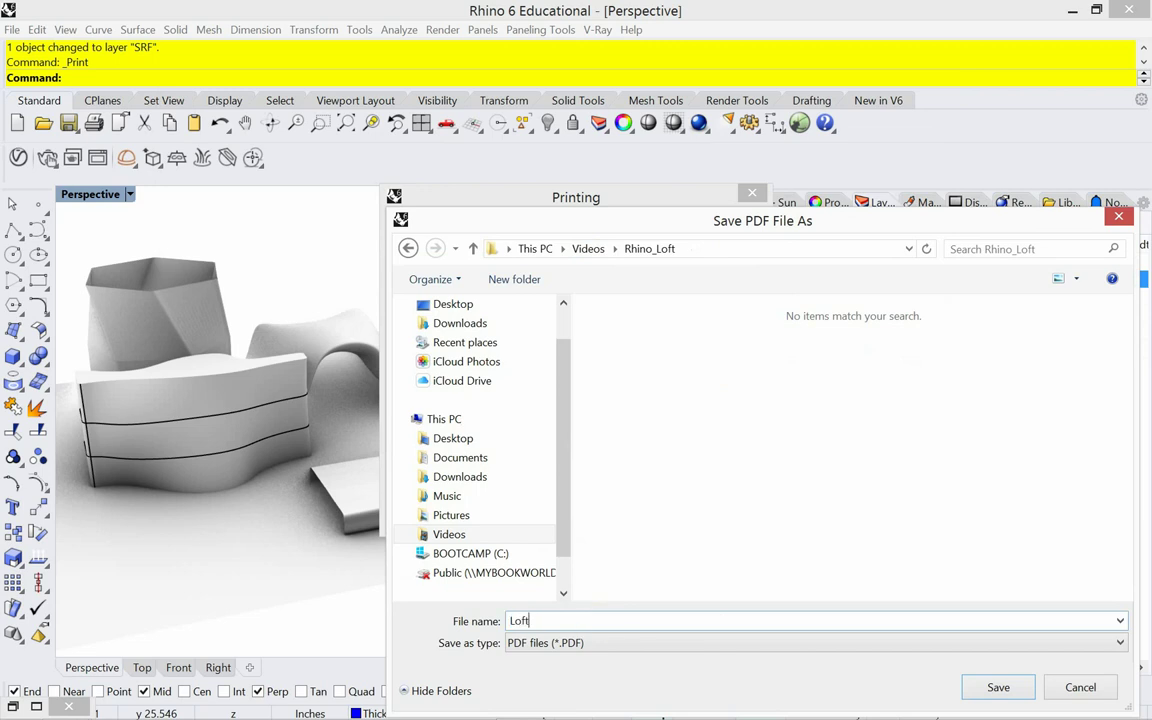
pyautogui.click(996, 688)
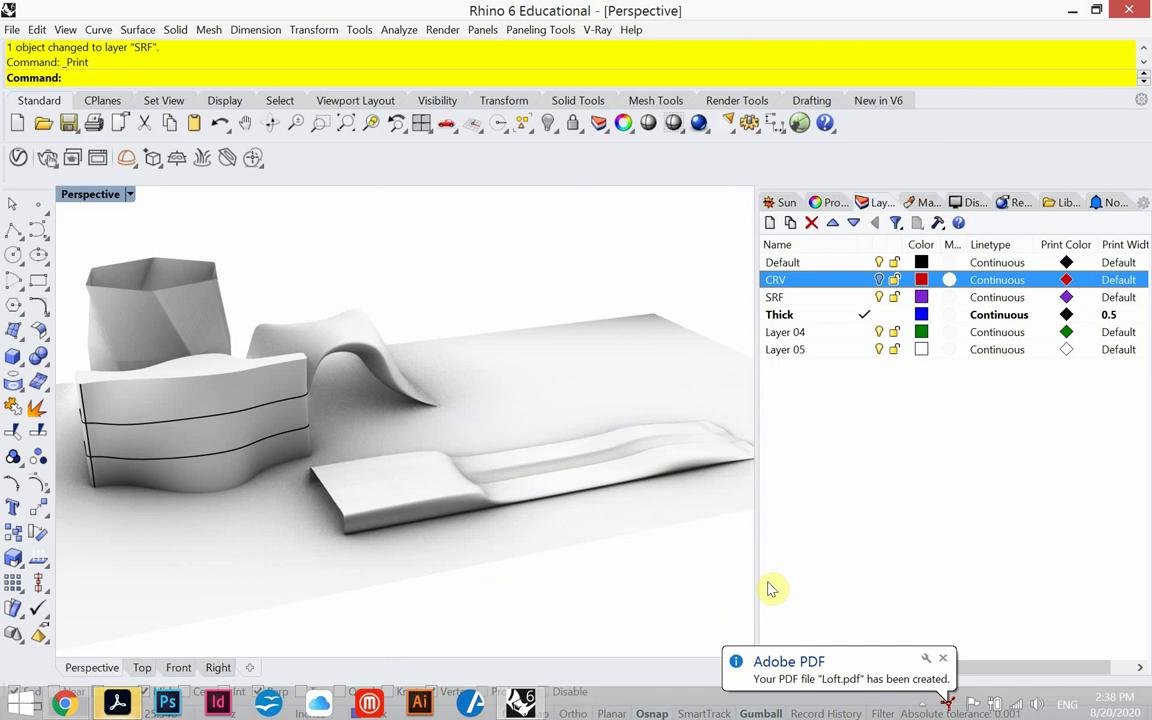
# Switch to Adobe Acrobat to examine the printed Loft.pdf and reposition its window over the model.
pyautogui.click(120, 703)
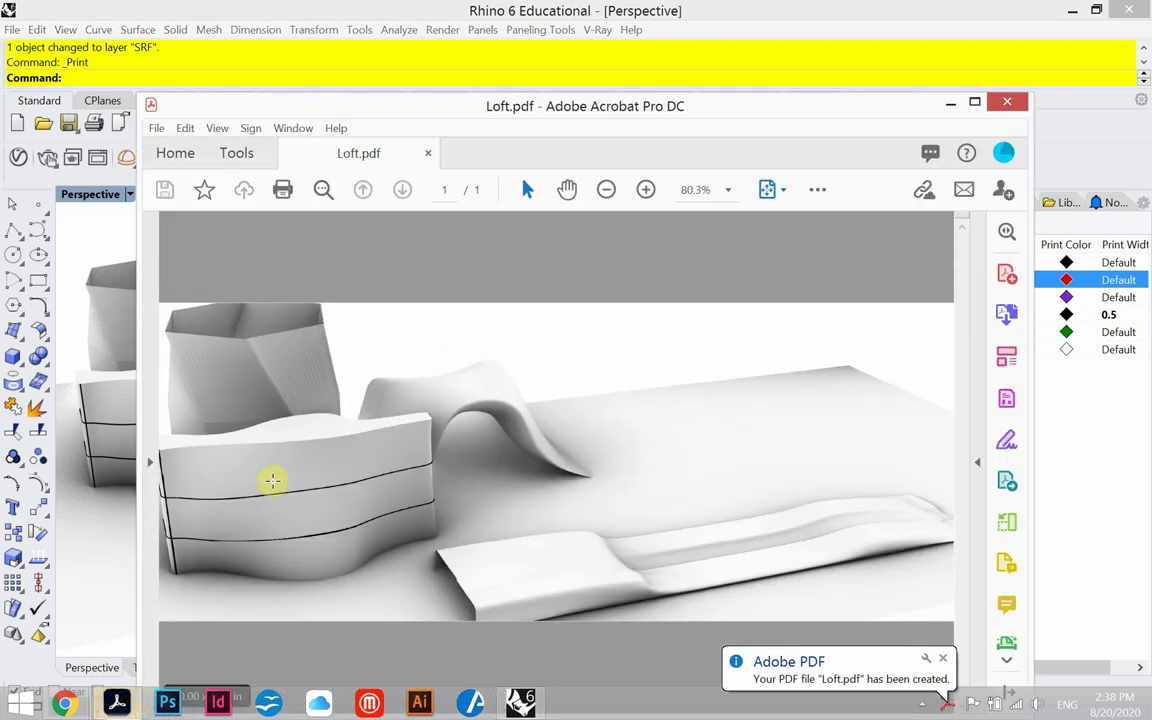
pyautogui.moveTo(433, 110); pyautogui.dragTo(336, 60)
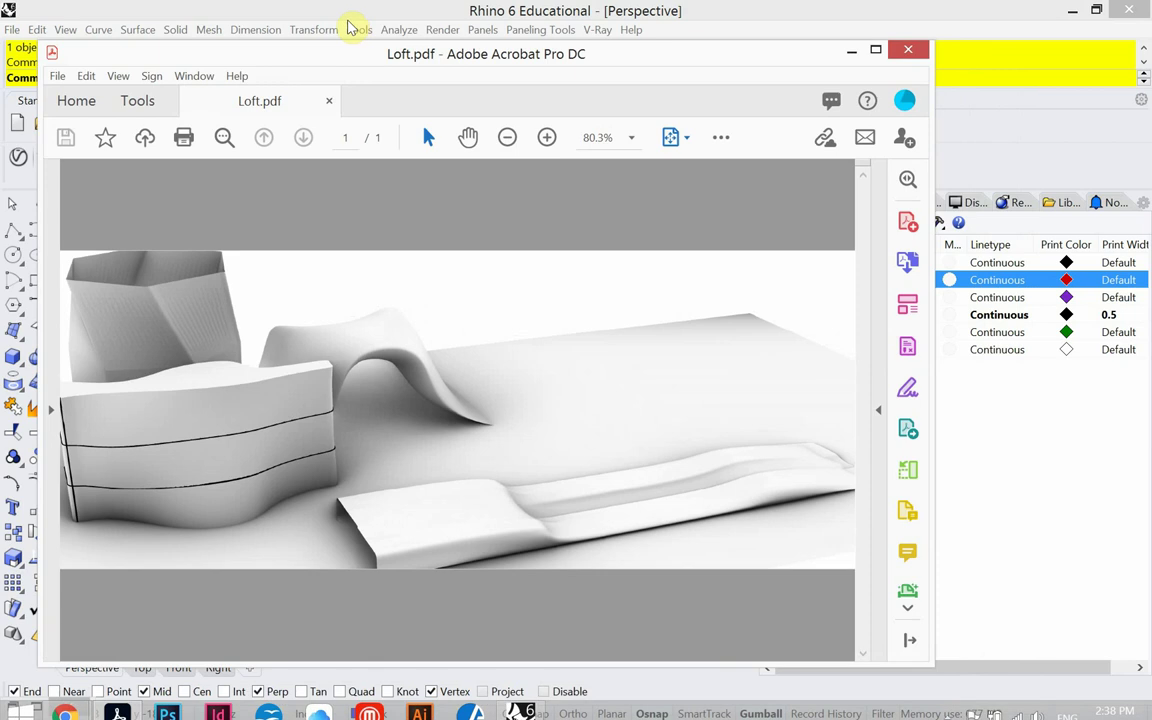